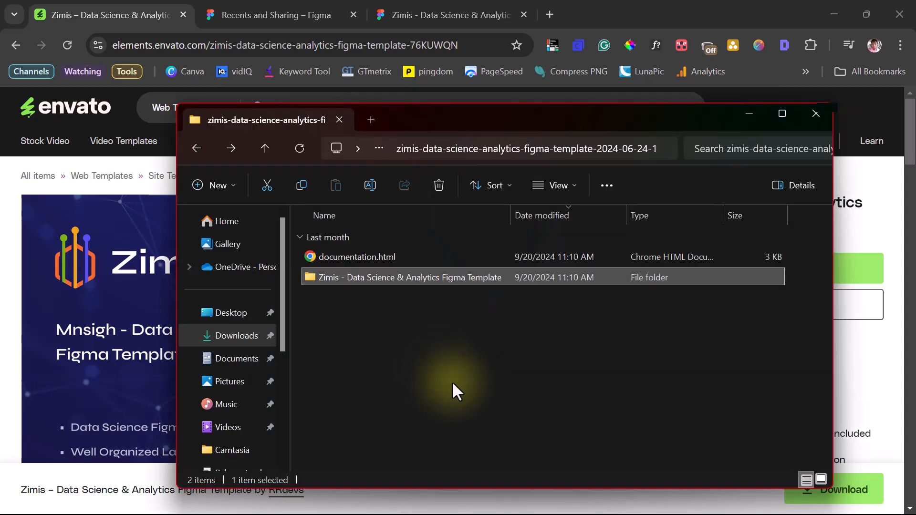
Step: Locate the template's FIG file in its folder, and switch to Figma to view the imported Zimis file's Home & Inner Pages
{"action": "double_click", "coordinate": [402, 277]}
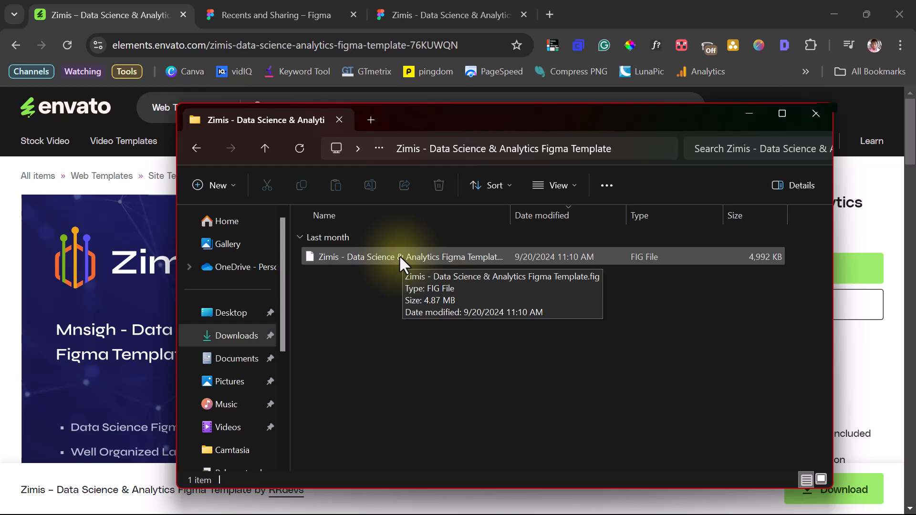
{"action": "left_click", "coordinate": [263, 5]}
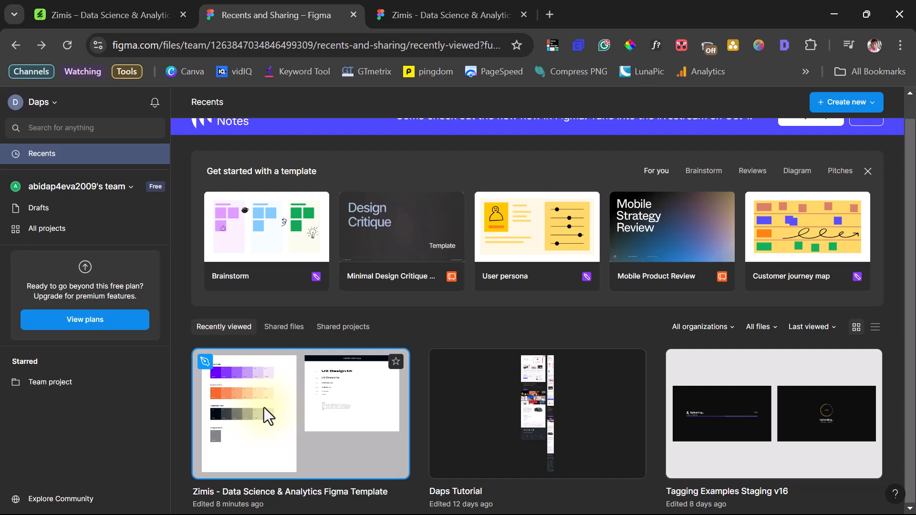
{"action": "left_click", "coordinate": [454, 15]}
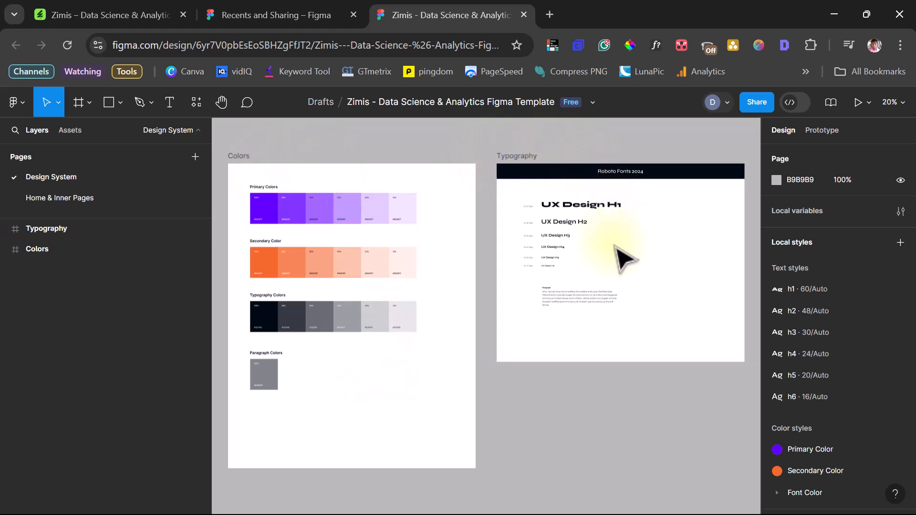
{"action": "left_click", "coordinate": [56, 199]}
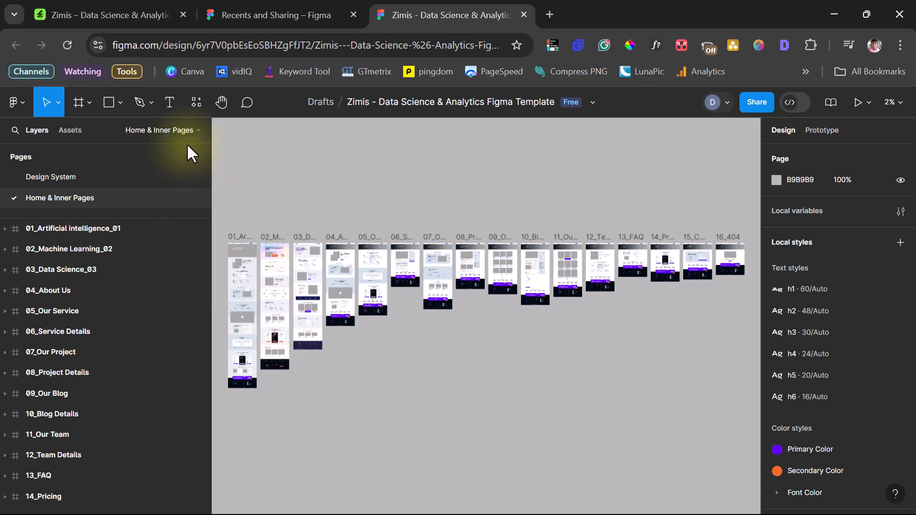
Step: Add a page named "New Design" to the Zimis template file
{"action": "left_click", "coordinate": [196, 155]}
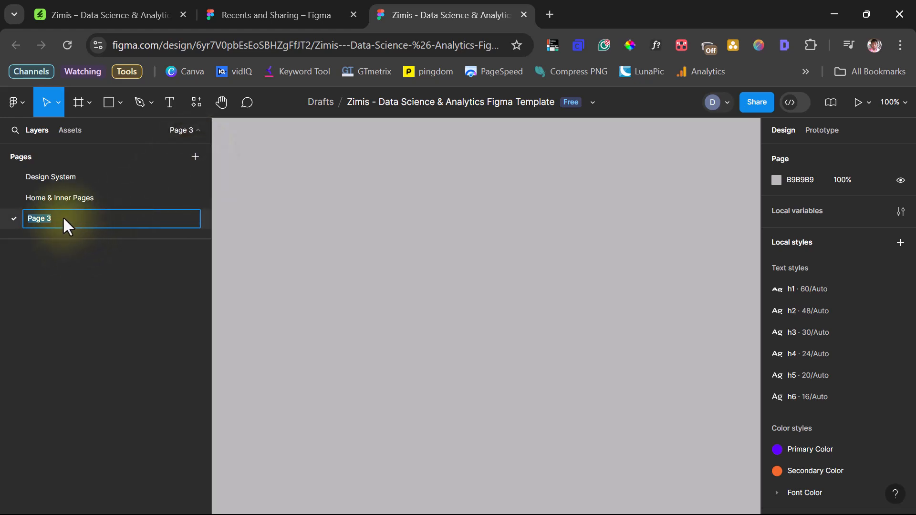
{"action": "type", "text": "New Design"}
{"action": "key", "text": "Return"}
Step: Draw a frame about 670 × 151 on the New Design page and rename it "Test"
{"action": "key", "text": "f"}
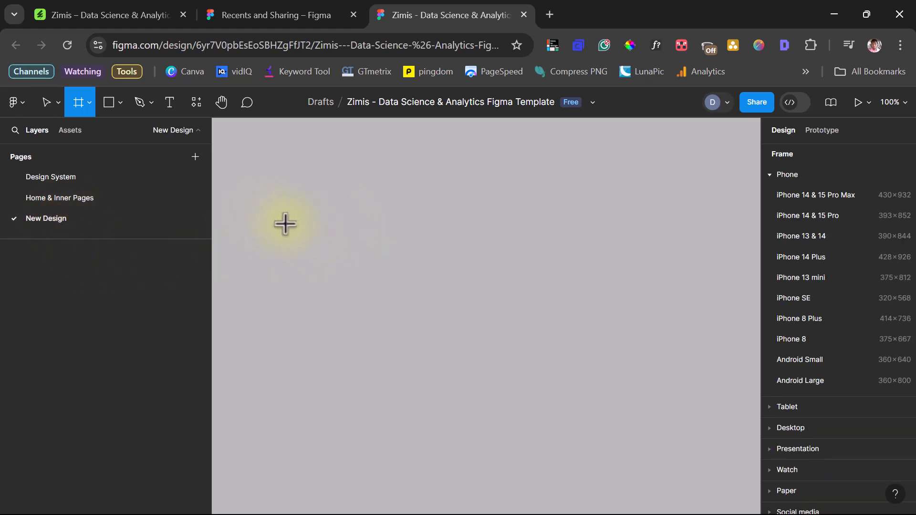
{"action": "mouse_move", "coordinate": [284, 223]}
{"action": "left_mouse_down"}
{"action": "mouse_move", "coordinate": [644, 348]}
{"action": "mouse_move", "coordinate": [716, 320]}
{"action": "left_mouse_up"}
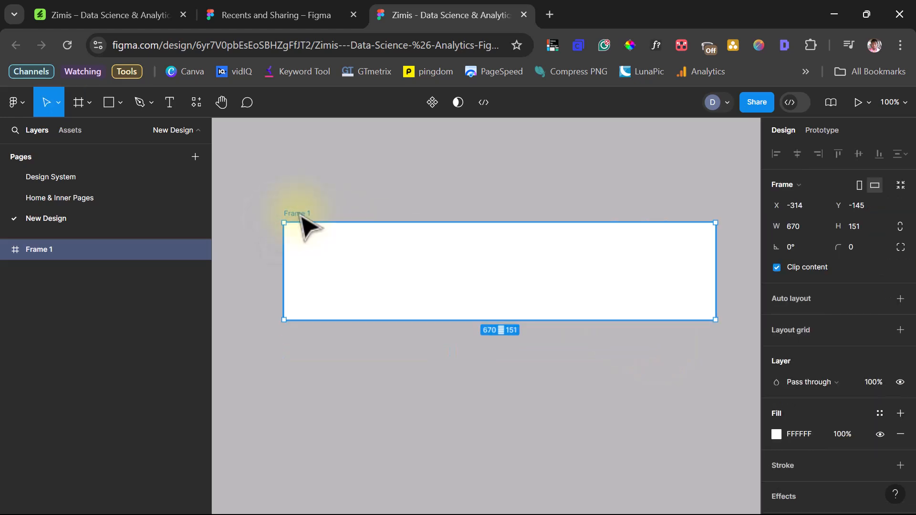
{"action": "double_click", "coordinate": [299, 214]}
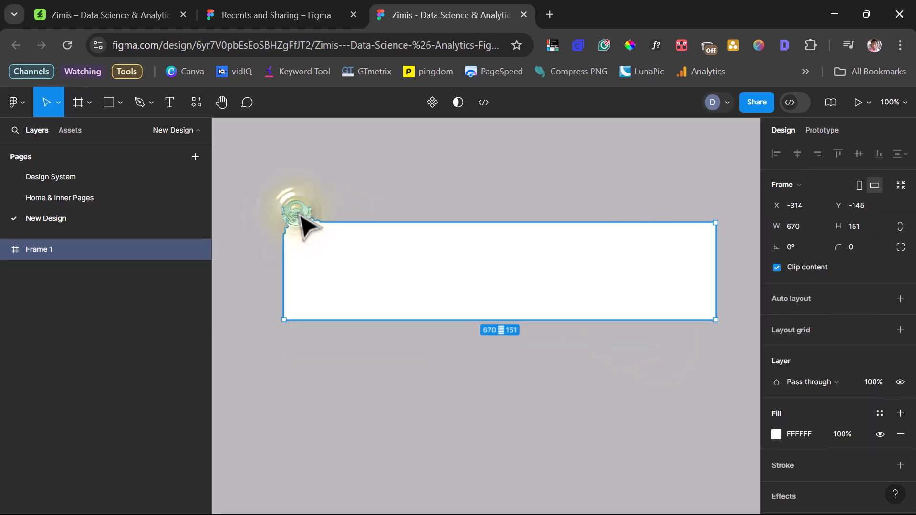
{"action": "type", "text": "Test"}
{"action": "key", "text": "Return"}
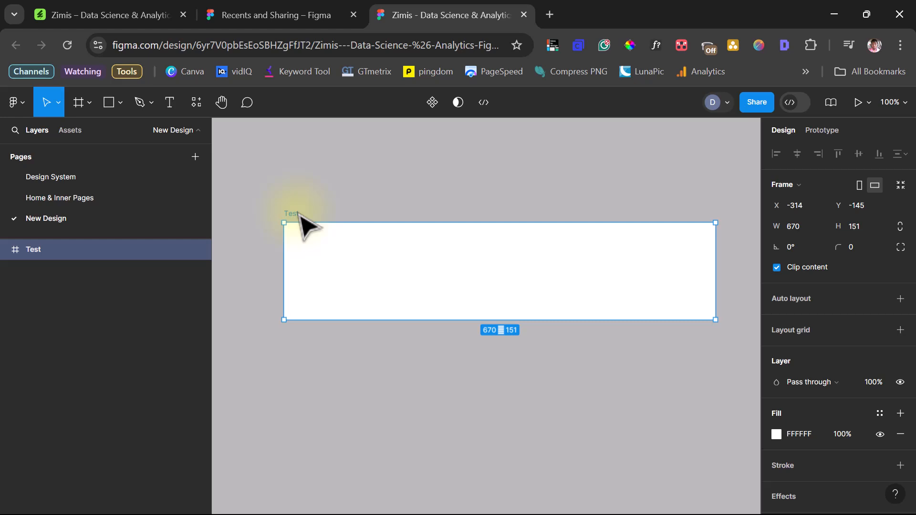
Step: Insert an instance of the Header component from 01_Artificial intelligence_01 and place it below the Test frame
{"action": "left_click", "coordinate": [67, 130]}
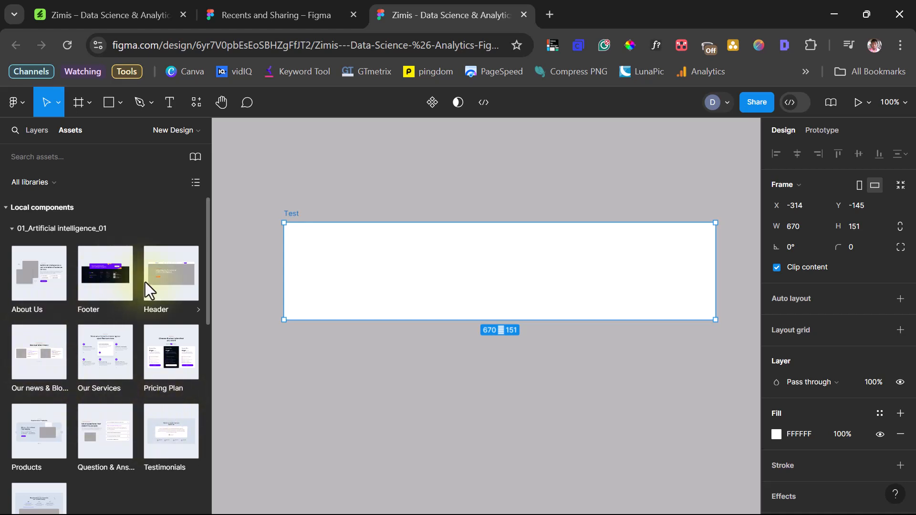
{"action": "left_click", "coordinate": [164, 279]}
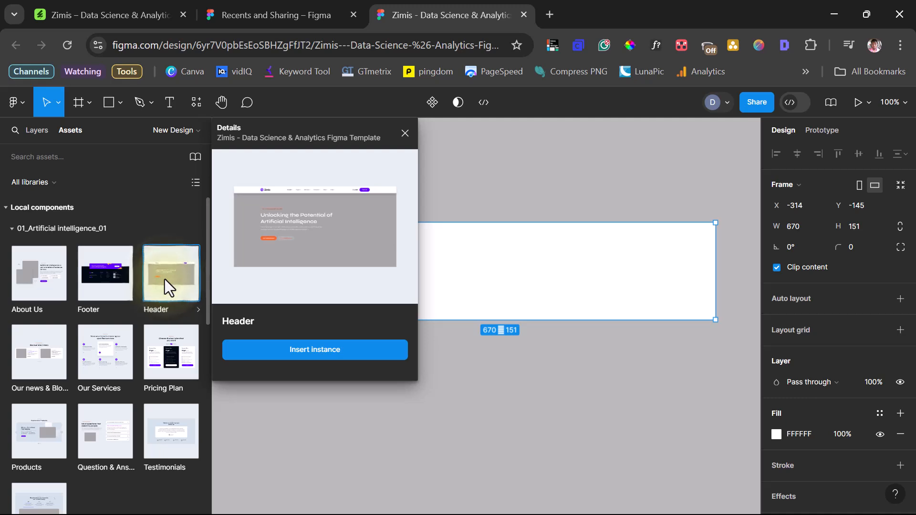
{"action": "left_click", "coordinate": [303, 353]}
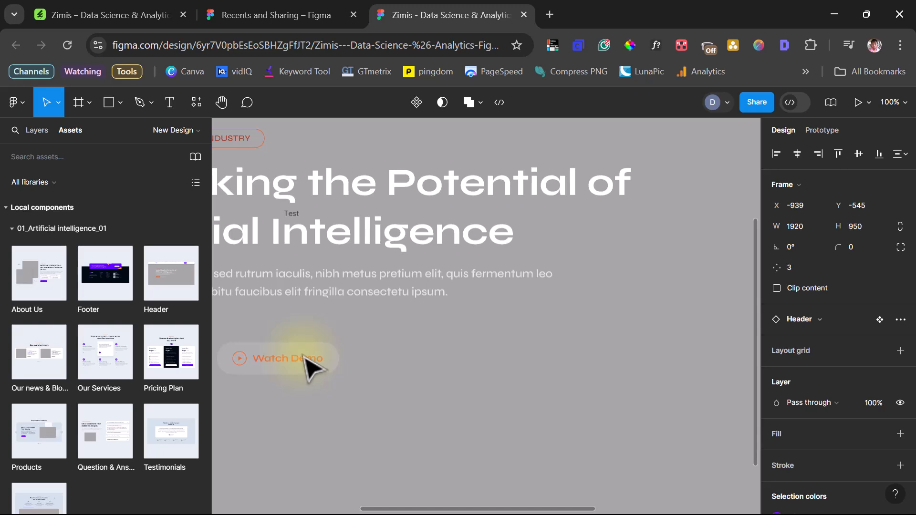
{"action": "key", "text": "minus"}
{"action": "key", "text": "minus"}
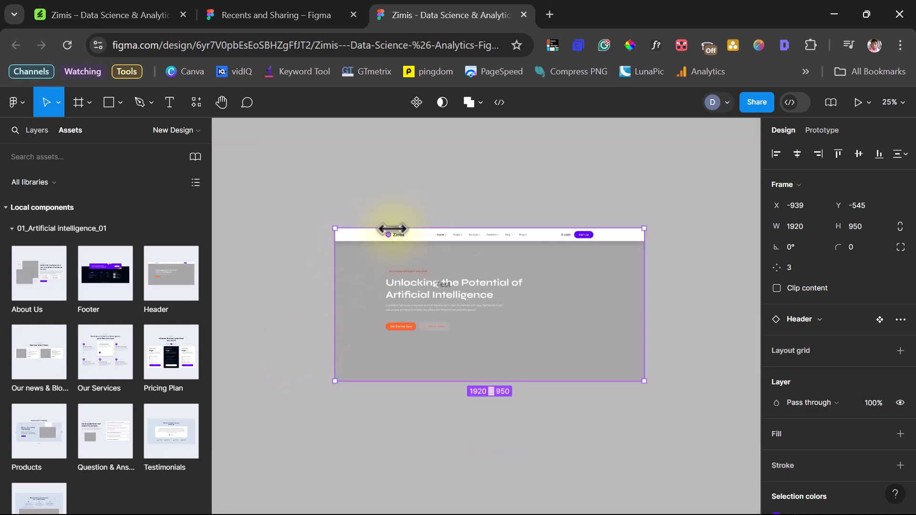
{"action": "left_click_drag", "start_coordinate": [420, 270], "coordinate": [430, 355]}
{"action": "left_click_drag", "start_coordinate": [448, 294], "coordinate": [398, 291]}
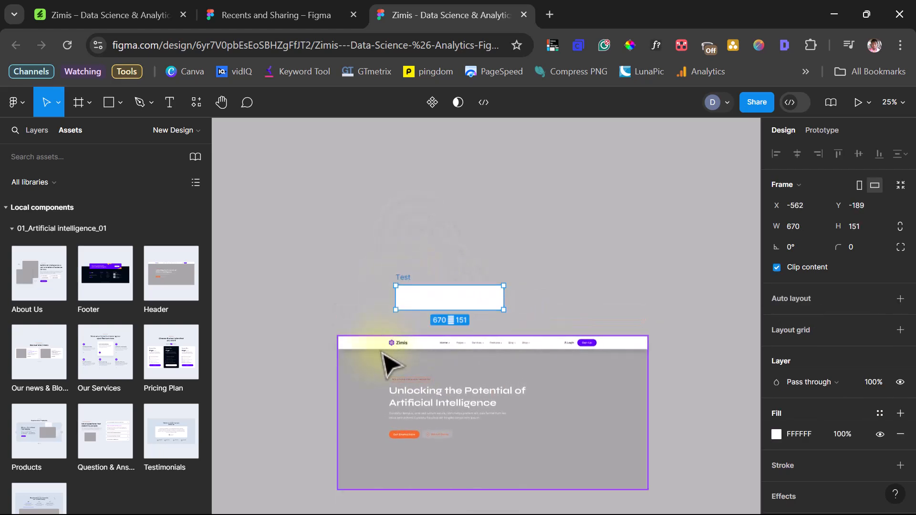
Step: Set the Test frame's width to 1920 to match the Header, and move the frame above the Header instance
{"action": "left_click", "coordinate": [379, 350]}
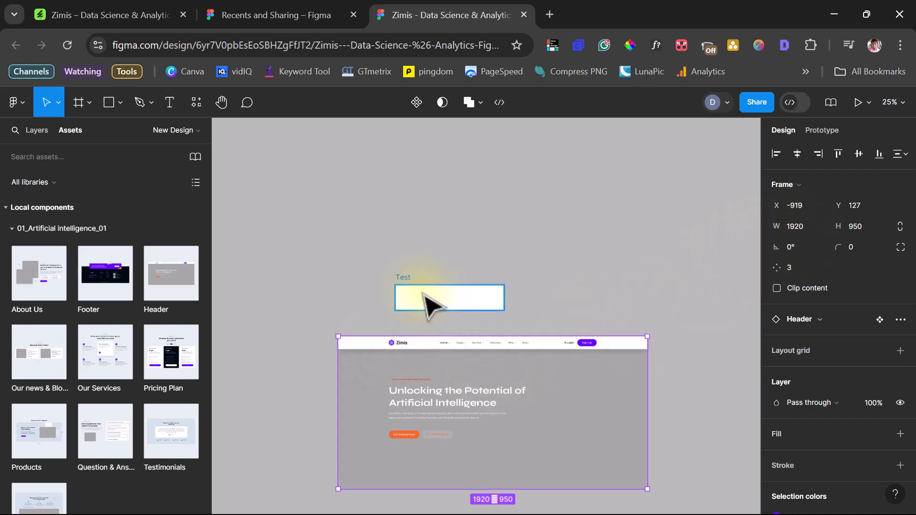
{"action": "left_click", "coordinate": [408, 286]}
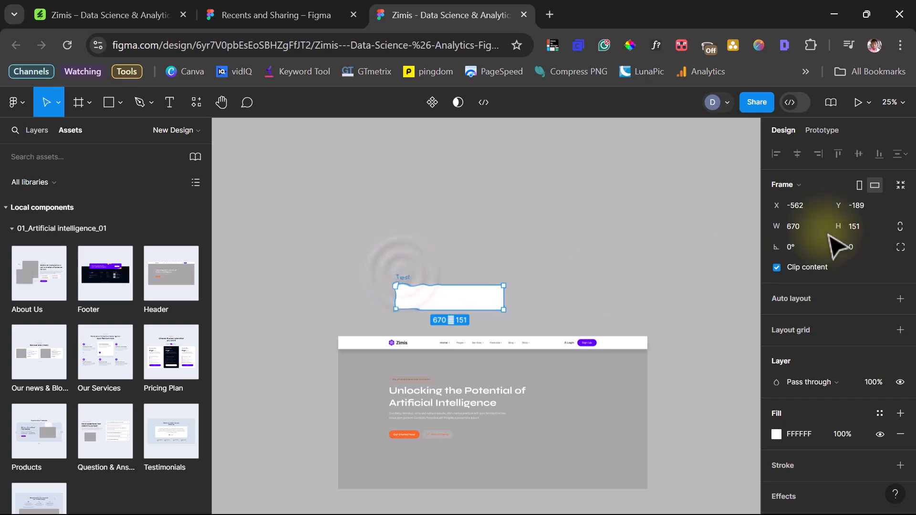
{"action": "left_click", "coordinate": [799, 227]}
{"action": "type", "text": "1920"}
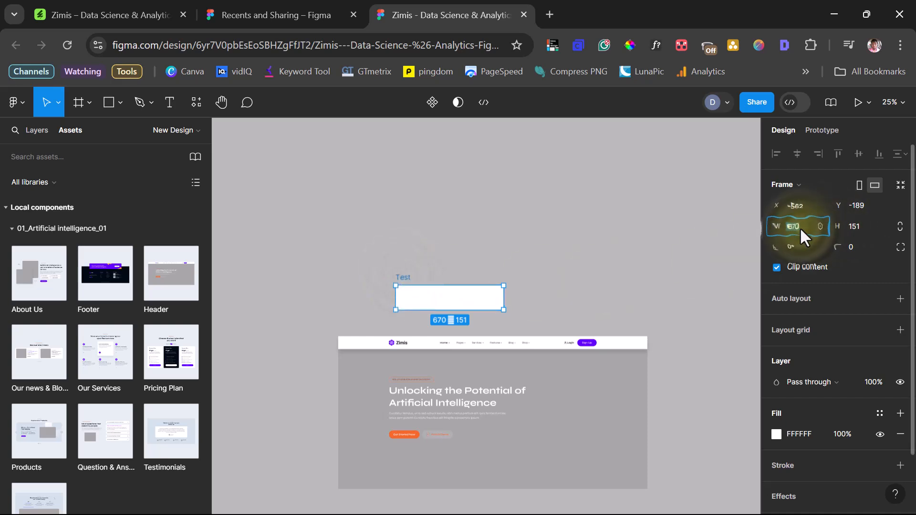
{"action": "key", "text": "Return"}
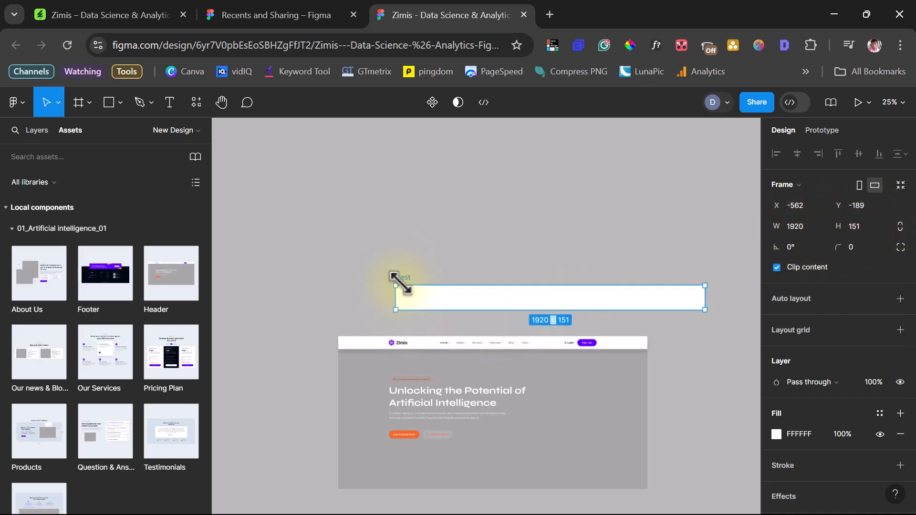
{"action": "left_click_drag", "start_coordinate": [407, 281], "coordinate": [350, 268]}
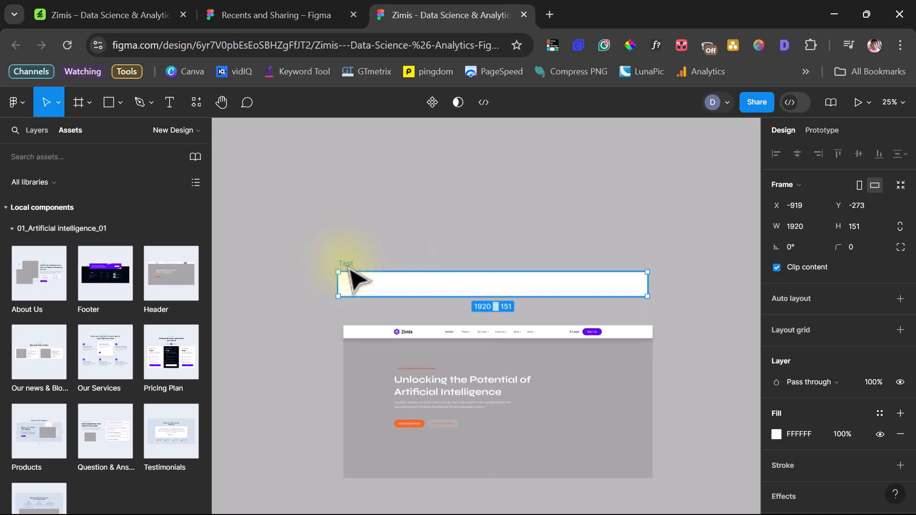
Step: Apply a vertical auto layout with top-center alignment to the Test frame, and set its width to a fixed 1920
{"action": "left_click", "coordinate": [897, 299]}
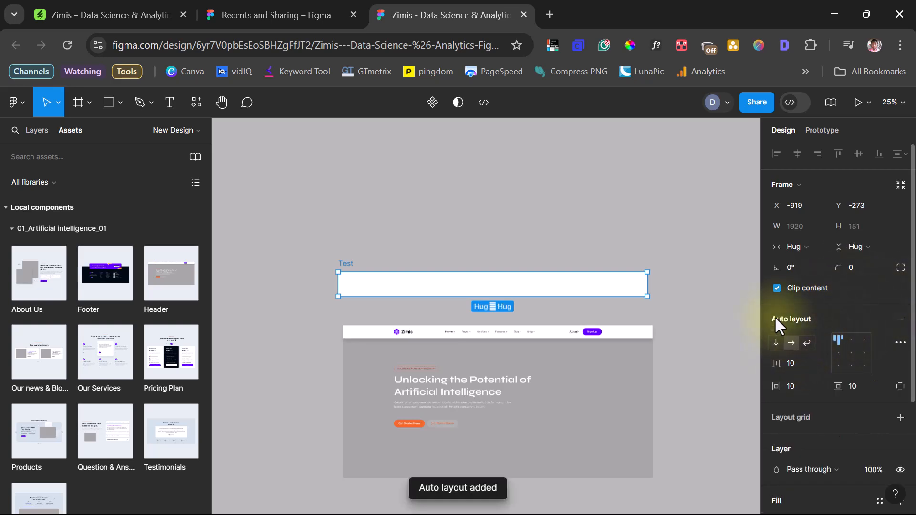
{"action": "left_click", "coordinate": [775, 343]}
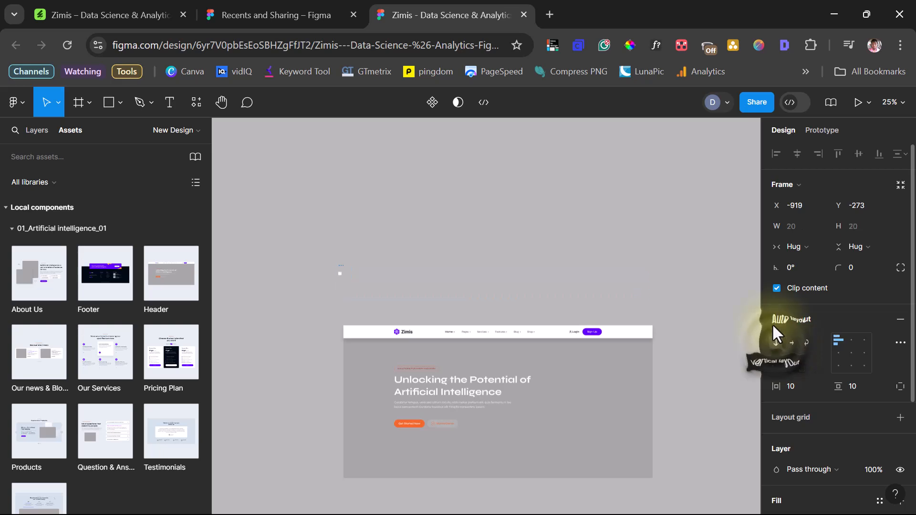
{"action": "left_click", "coordinate": [851, 340]}
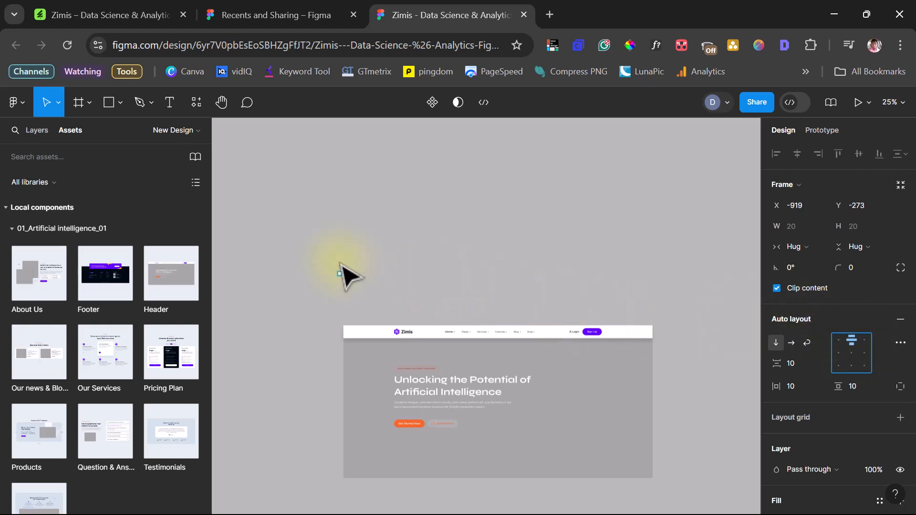
{"action": "left_click", "coordinate": [809, 247]}
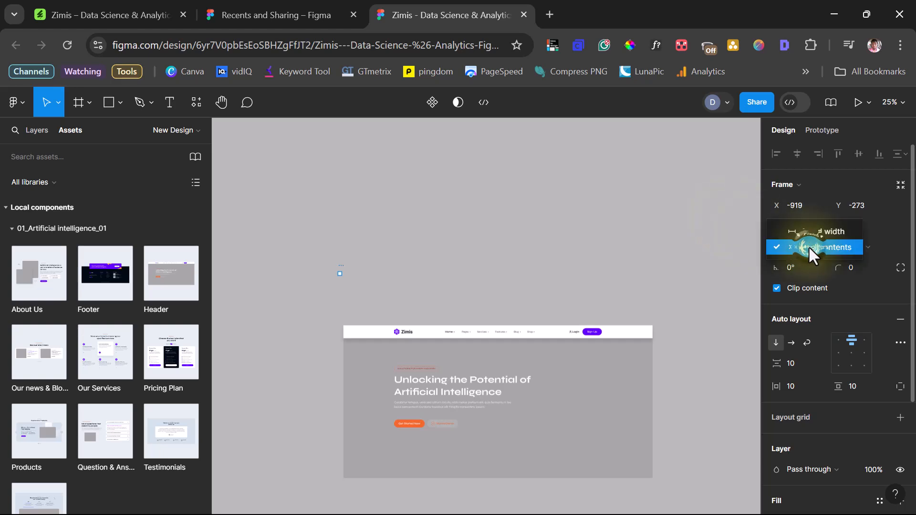
{"action": "left_click", "coordinate": [808, 227]}
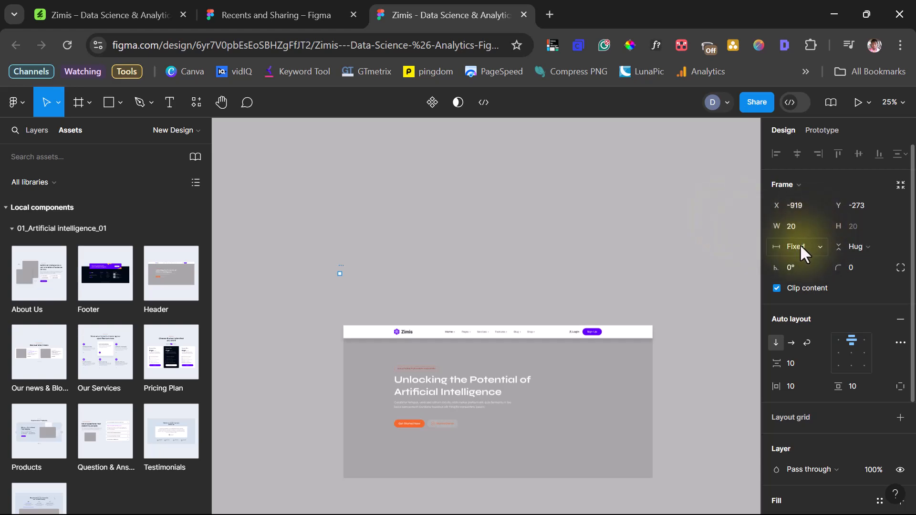
{"action": "left_click", "coordinate": [787, 223]}
{"action": "left_click", "coordinate": [548, 446]}
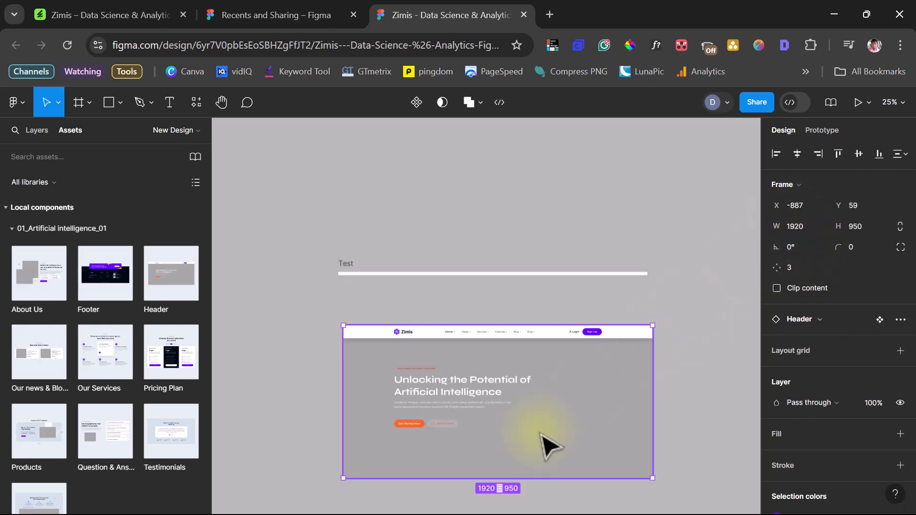
Step: Cut the Header instance and paste it inside the Test frame, and shift the whole frame up and to the left on the canvas
{"action": "left_click", "coordinate": [347, 271]}
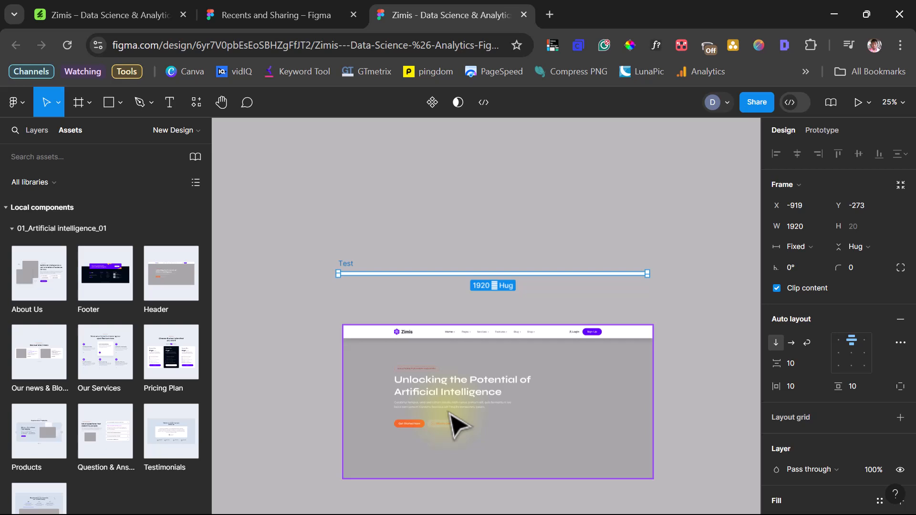
{"action": "left_click", "coordinate": [406, 387]}
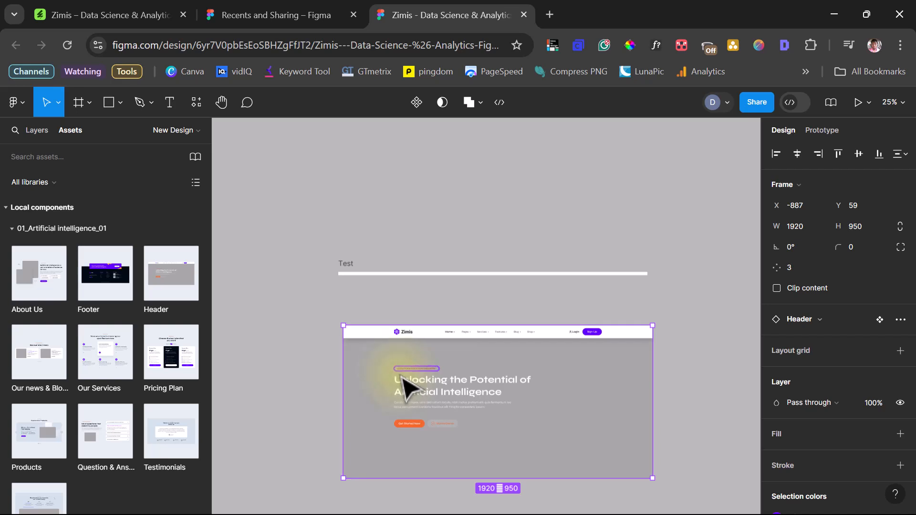
{"action": "key", "text": "Delete"}
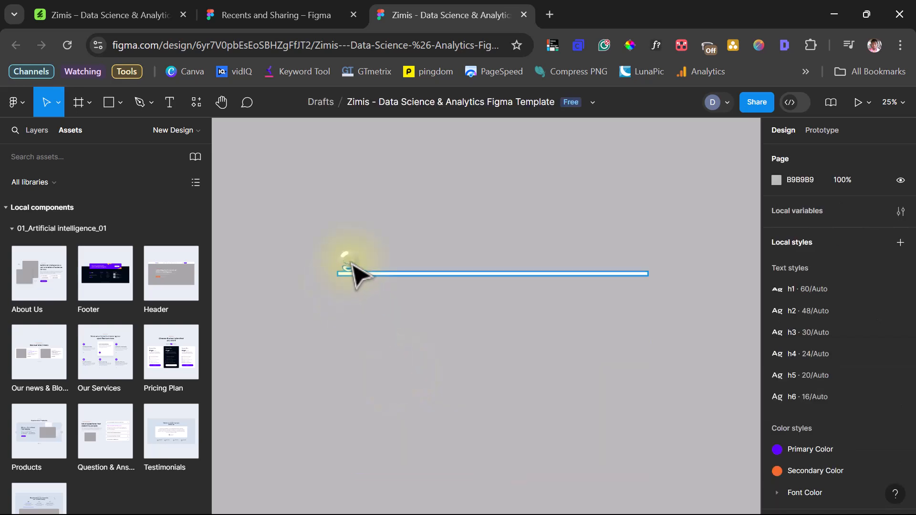
{"action": "left_click", "coordinate": [353, 265]}
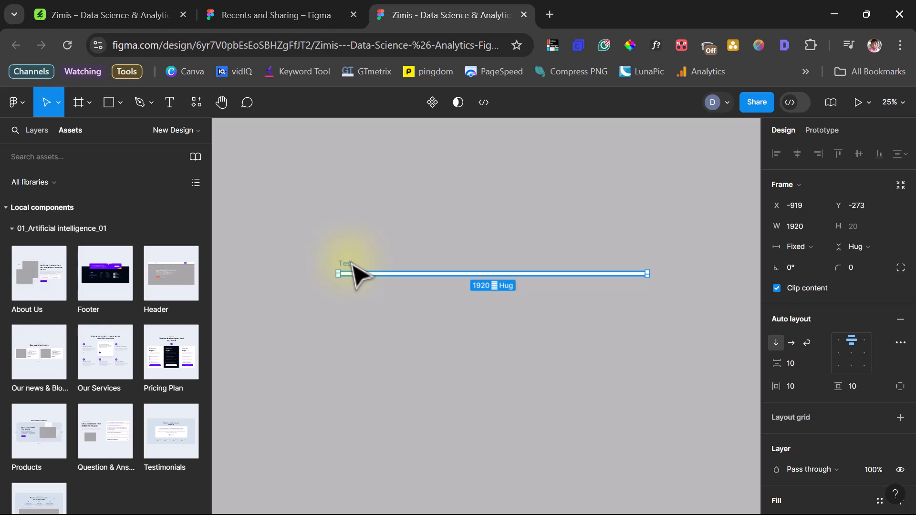
{"action": "key", "text": "ctrl+v"}
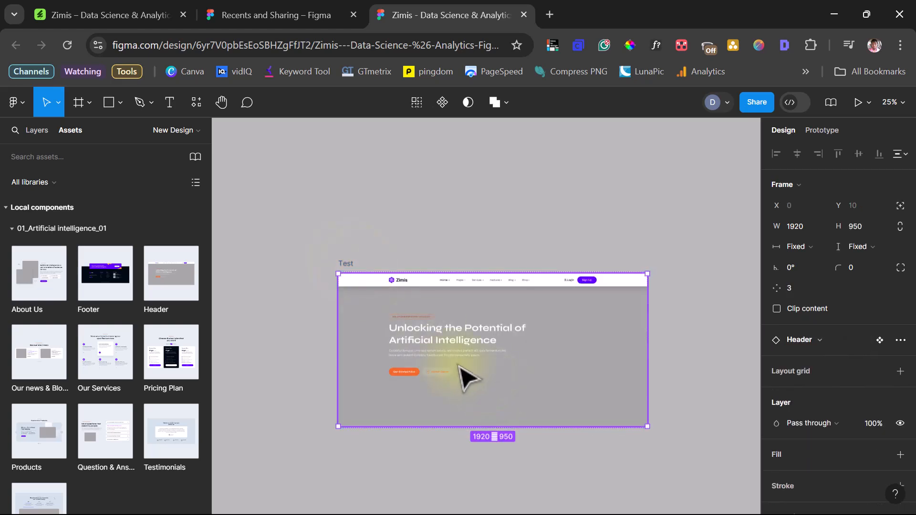
{"action": "left_click", "coordinate": [349, 262]}
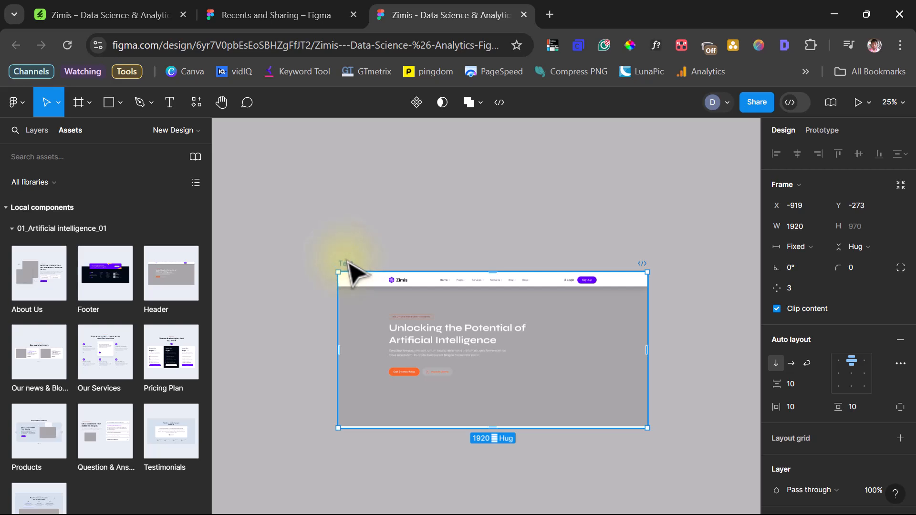
{"action": "left_click_drag", "start_coordinate": [349, 263], "coordinate": [325, 235]}
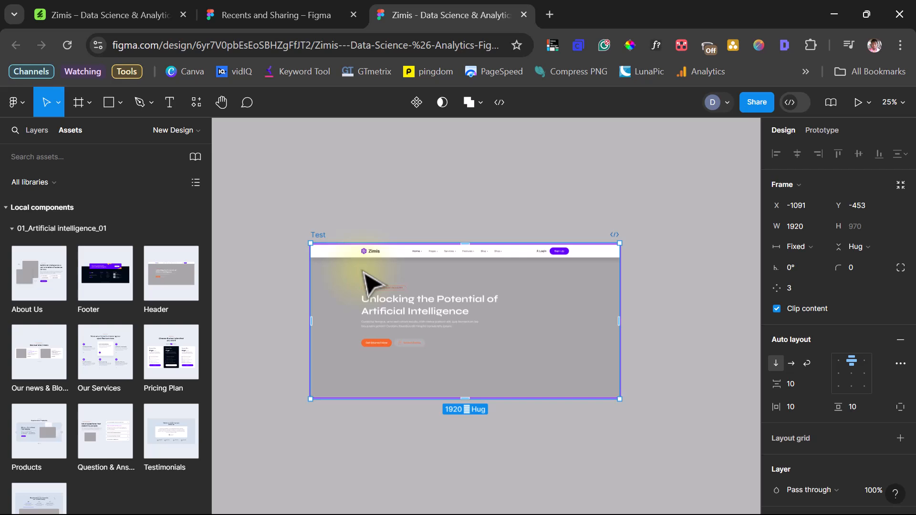
Step: Insert an About Us instance, cut and paste it into the Test frame below the Header, and move the frame up on the canvas
{"action": "left_click", "coordinate": [33, 271]}
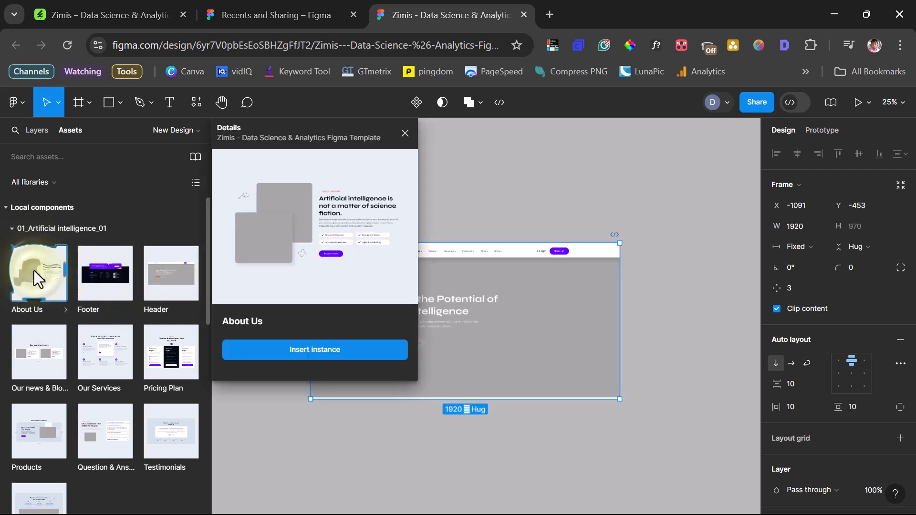
{"action": "left_click", "coordinate": [329, 349]}
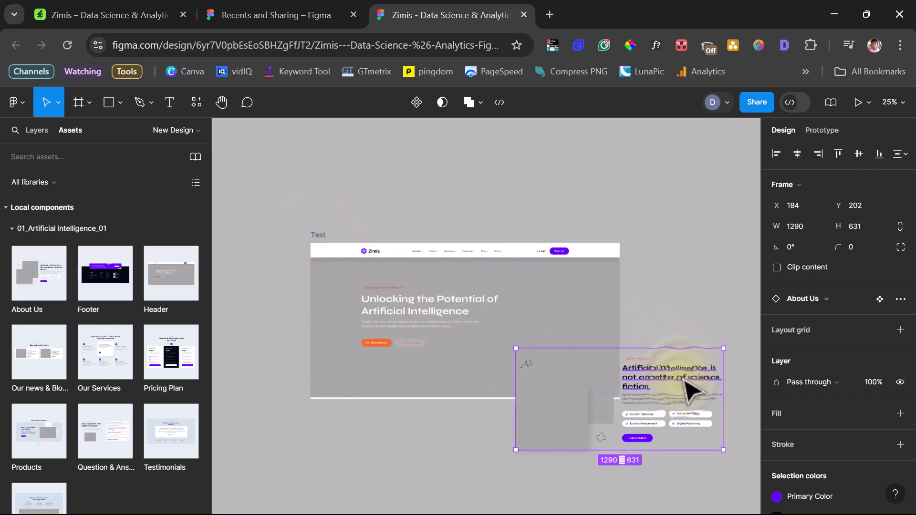
{"action": "key", "text": "Delete"}
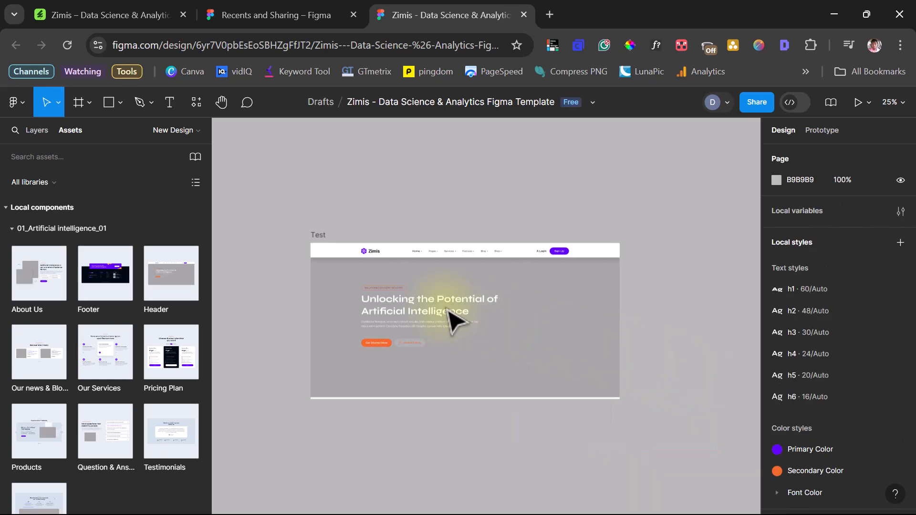
{"action": "left_click", "coordinate": [318, 235]}
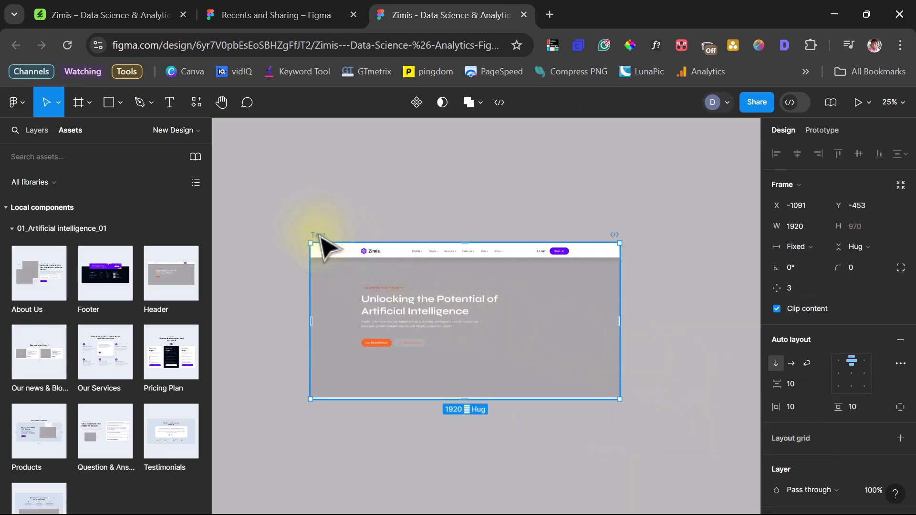
{"action": "key", "text": "ctrl+z"}
{"action": "left_click_drag", "start_coordinate": [320, 236], "coordinate": [329, 183]}
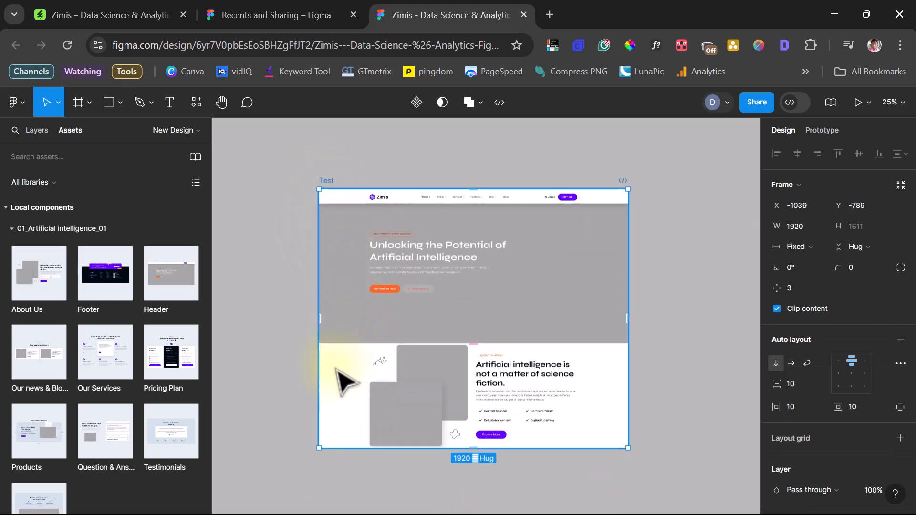
Step: Insert an Our Services instance, cut and paste it into the Test frame below About Us, and move the frame further up
{"action": "left_click", "coordinate": [95, 353]}
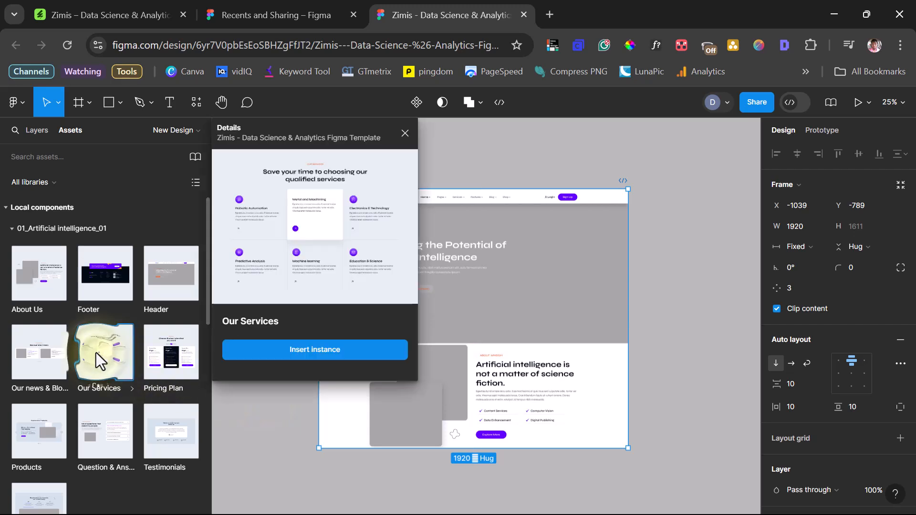
{"action": "left_click", "coordinate": [259, 352]}
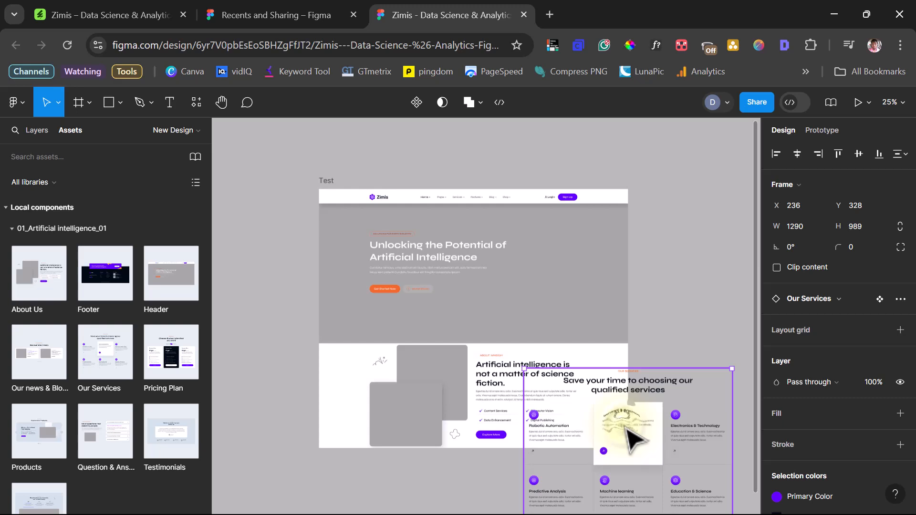
{"action": "key", "text": "Delete"}
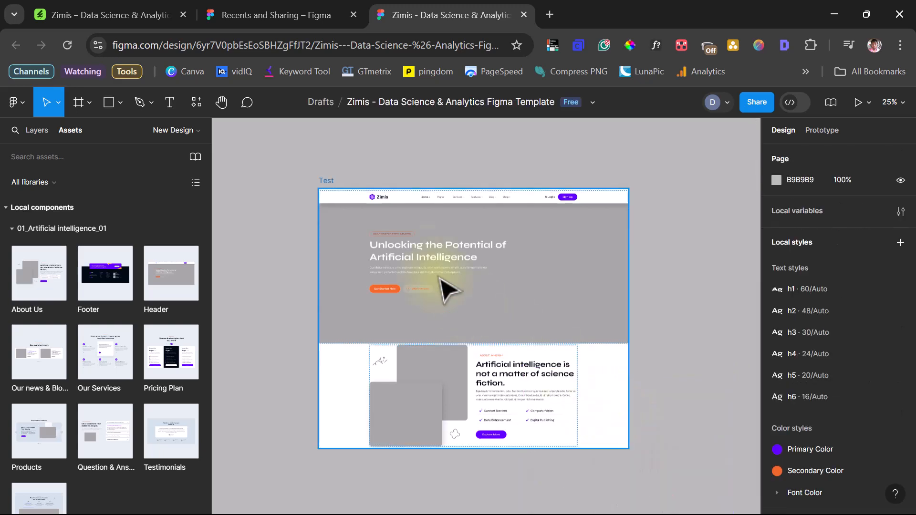
{"action": "left_click", "coordinate": [329, 181]}
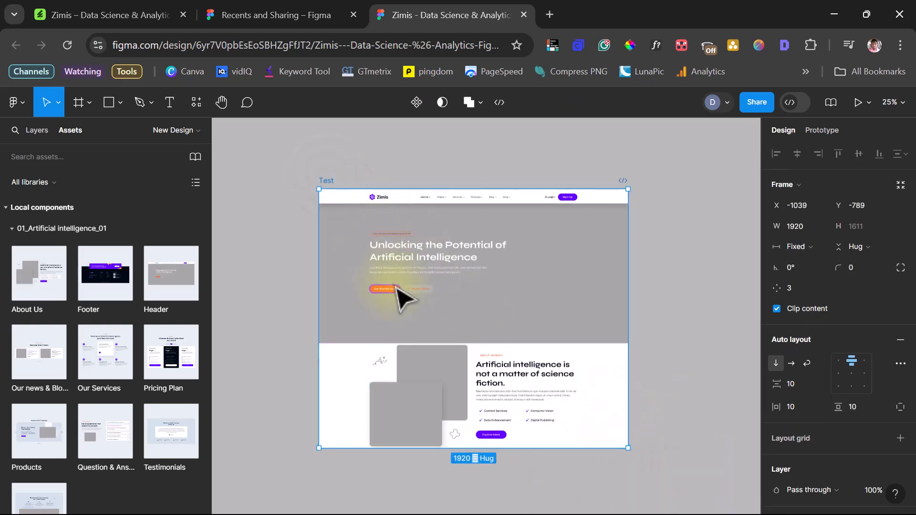
{"action": "key", "text": "ctrl+z"}
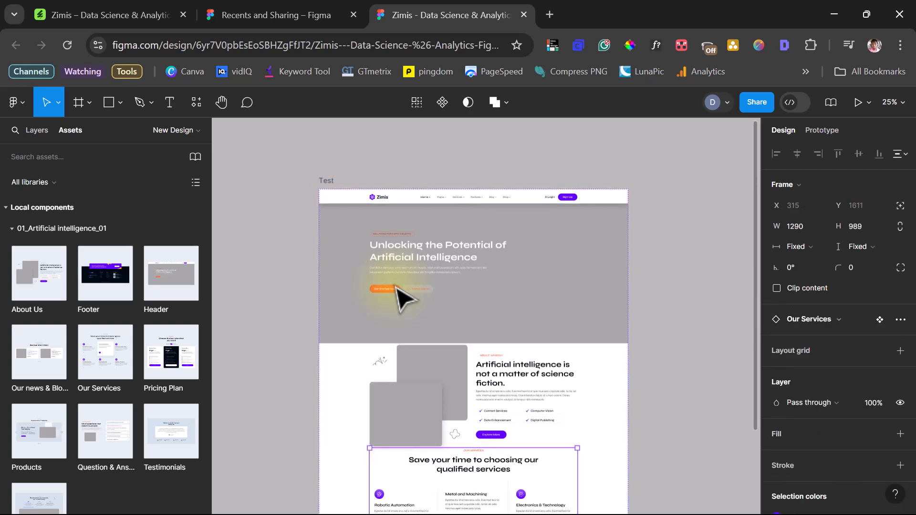
{"action": "left_click", "coordinate": [328, 177]}
{"action": "left_click_drag", "start_coordinate": [328, 178], "coordinate": [324, 132]}
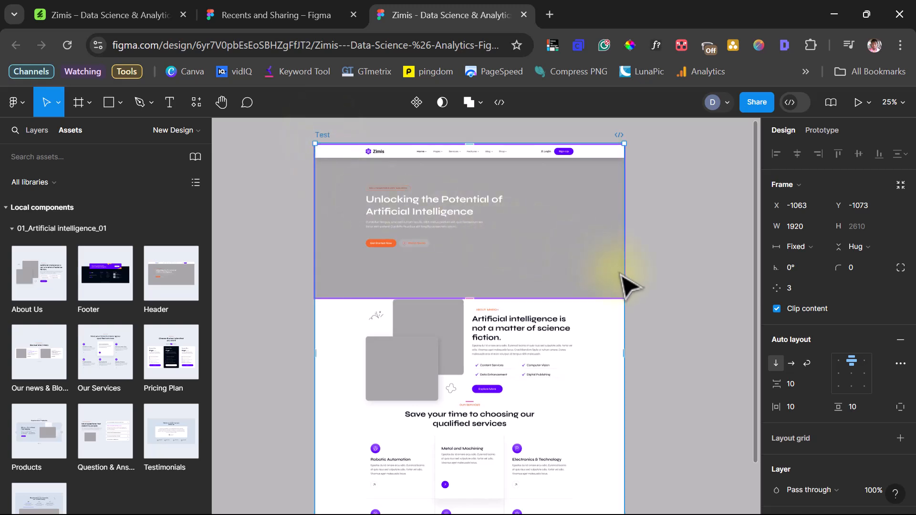
Step: Insert a Footer instance, then cut and paste it into the Test frame below Our Services
{"action": "left_click", "coordinate": [101, 285]}
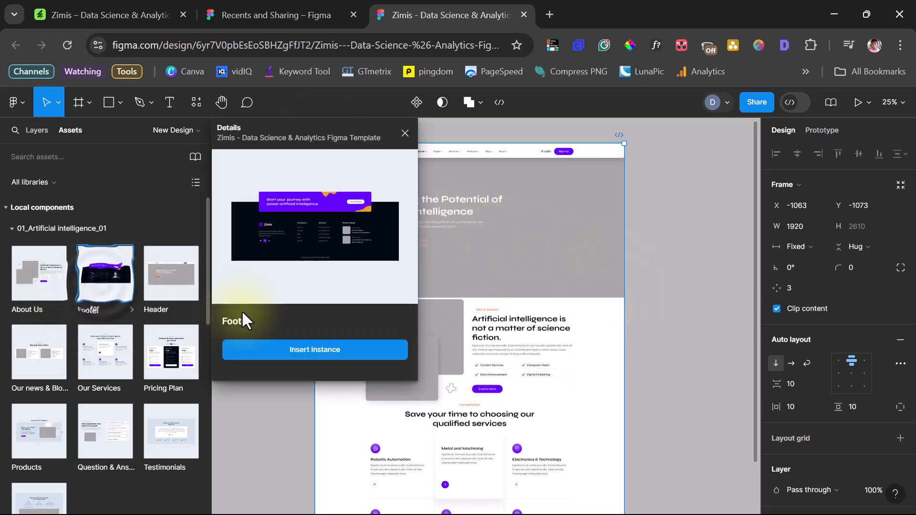
{"action": "left_click", "coordinate": [265, 347]}
{"action": "scroll", "coordinate": [722, 353], "scroll_direction": "down", "scroll_amount": 3}
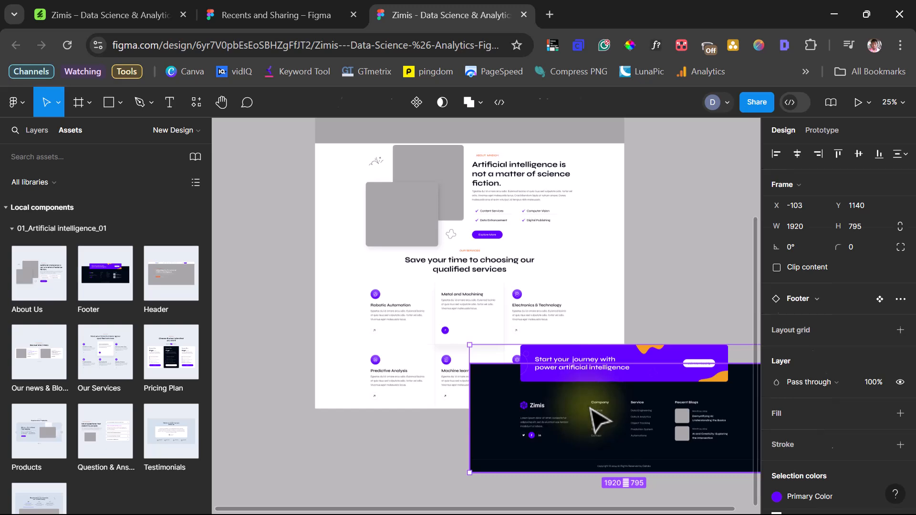
{"action": "key", "text": "Delete"}
{"action": "scroll", "coordinate": [599, 419], "scroll_direction": "up", "scroll_amount": 5}
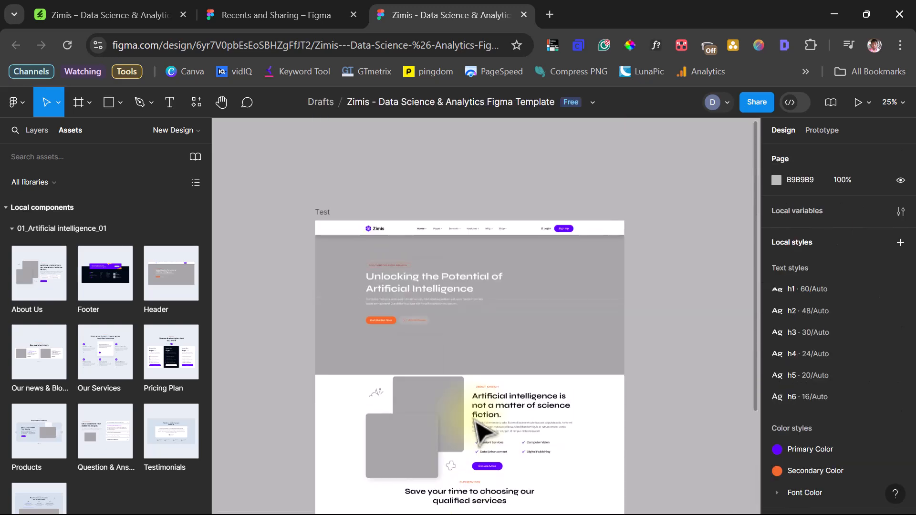
{"action": "left_click", "coordinate": [324, 213]}
{"action": "key", "text": "ctrl+v"}
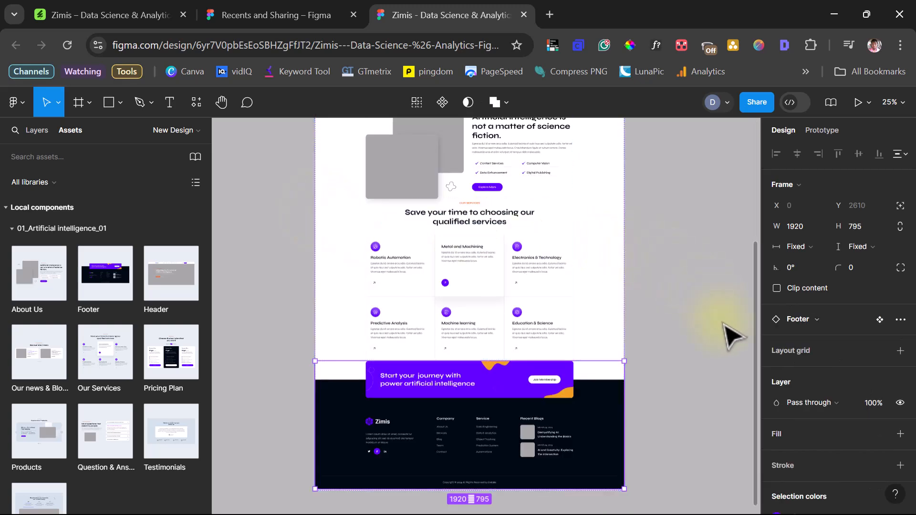
Step: Rename the Test frame as Homepage
{"action": "scroll", "coordinate": [730, 334], "scroll_direction": "up", "scroll_amount": 3}
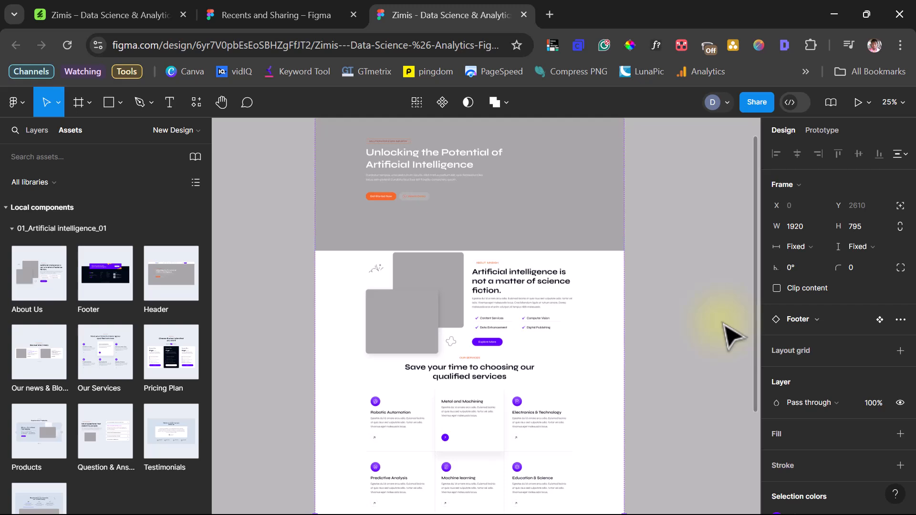
{"action": "scroll", "coordinate": [456, 253], "scroll_direction": "down", "scroll_amount": 2}
{"action": "left_click", "coordinate": [395, 169]}
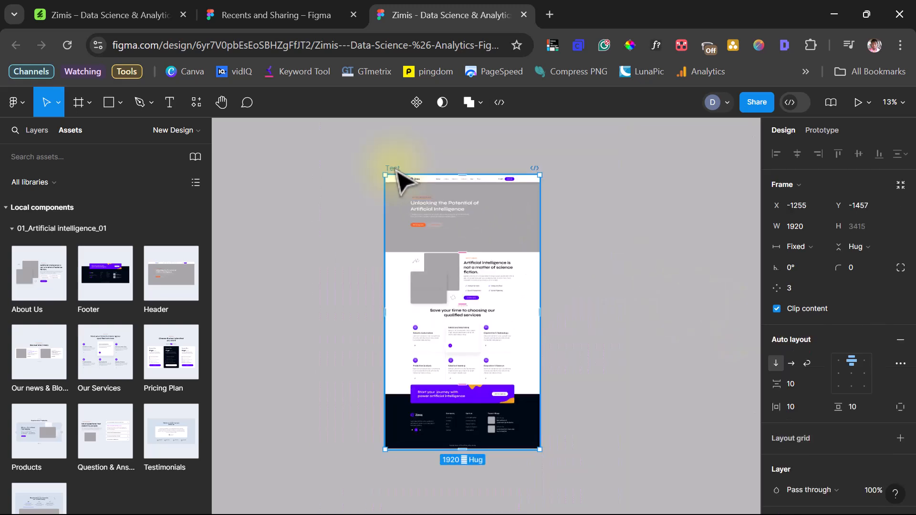
{"action": "double_click", "coordinate": [396, 170]}
{"action": "type", "text": "Homepage"}
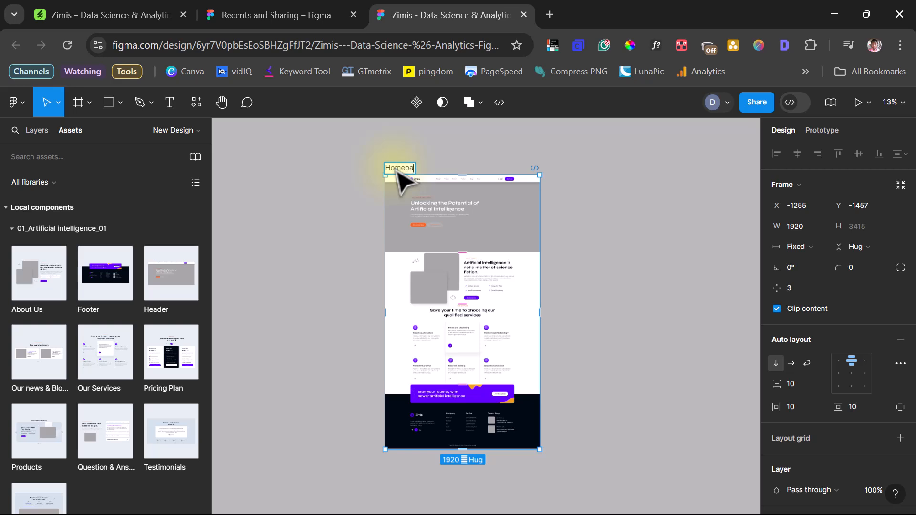
{"action": "key", "text": "Return"}
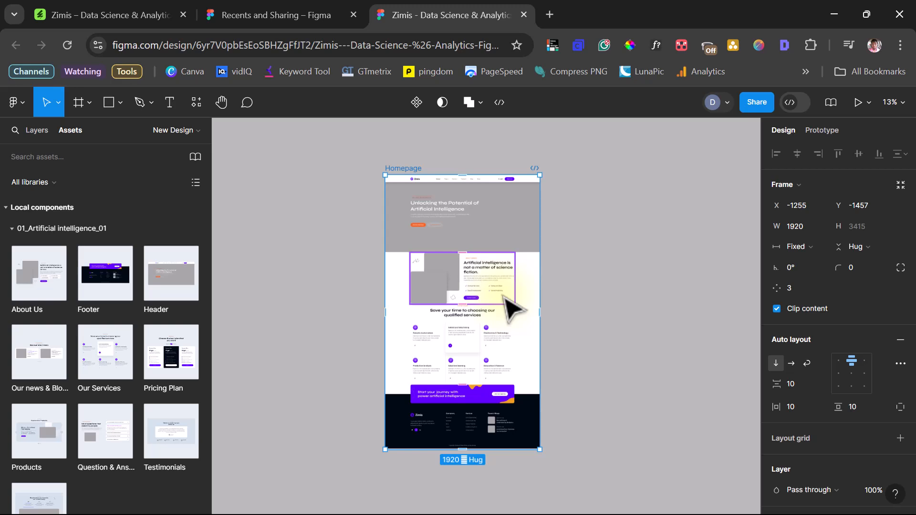
Step: Replace the fill of the front image placeholder in the About Us section with the image pexels-nappy-936135.jpg from Downloads
{"action": "scroll", "coordinate": [513, 307], "scroll_direction": "up", "scroll_amount": 3}
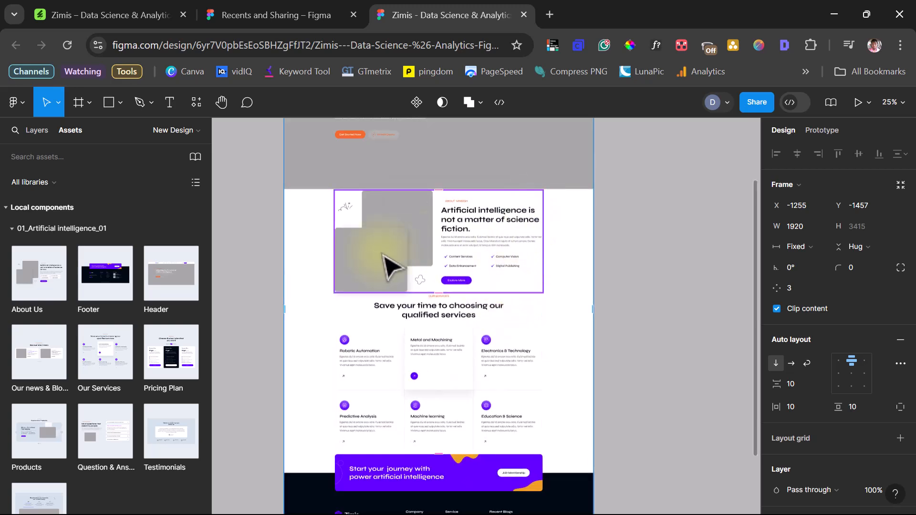
{"action": "left_click", "coordinate": [370, 265]}
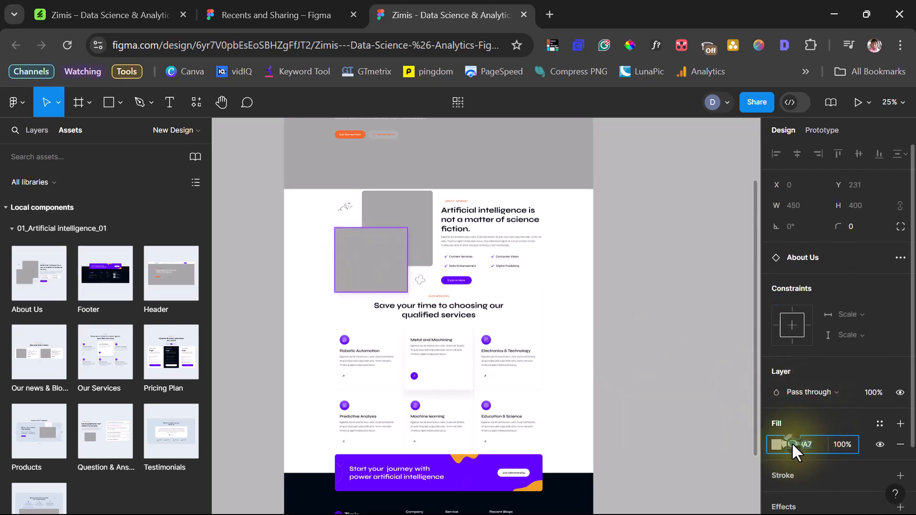
{"action": "left_click", "coordinate": [777, 443]}
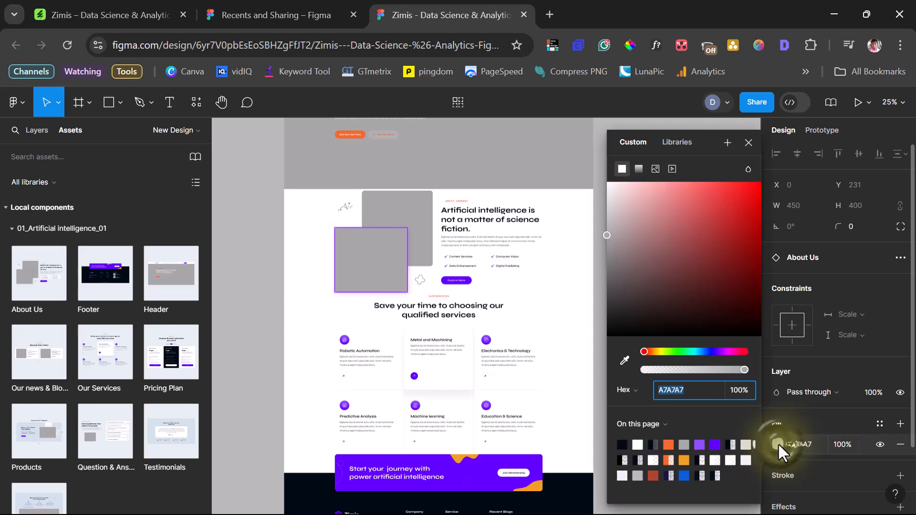
{"action": "left_click", "coordinate": [655, 168]}
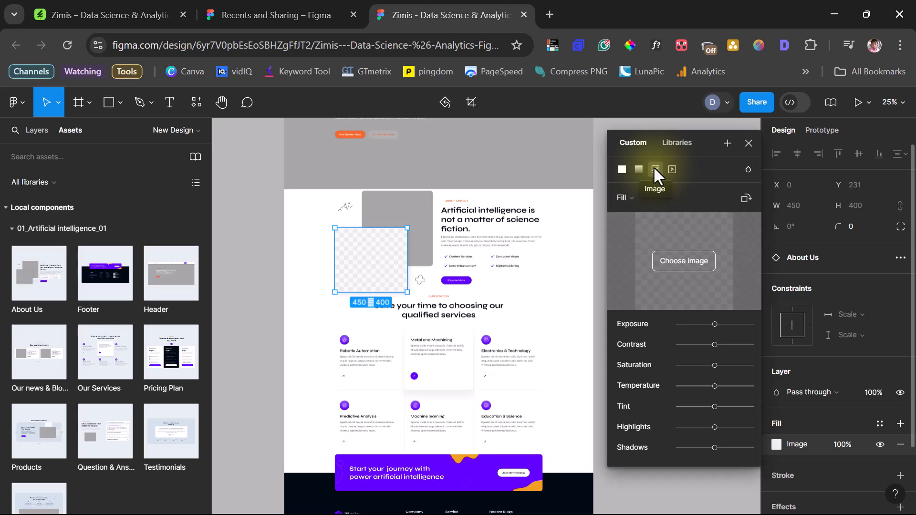
{"action": "left_click", "coordinate": [667, 258]}
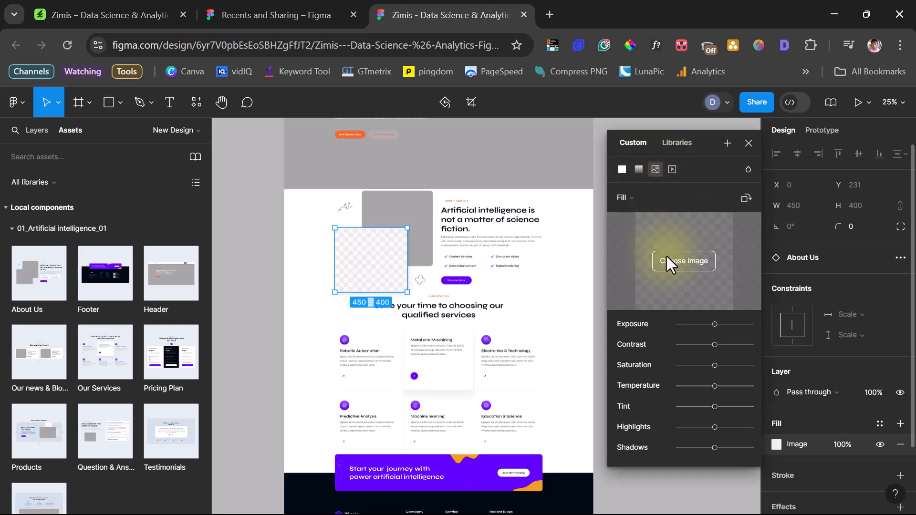
{"action": "left_click", "coordinate": [671, 261]}
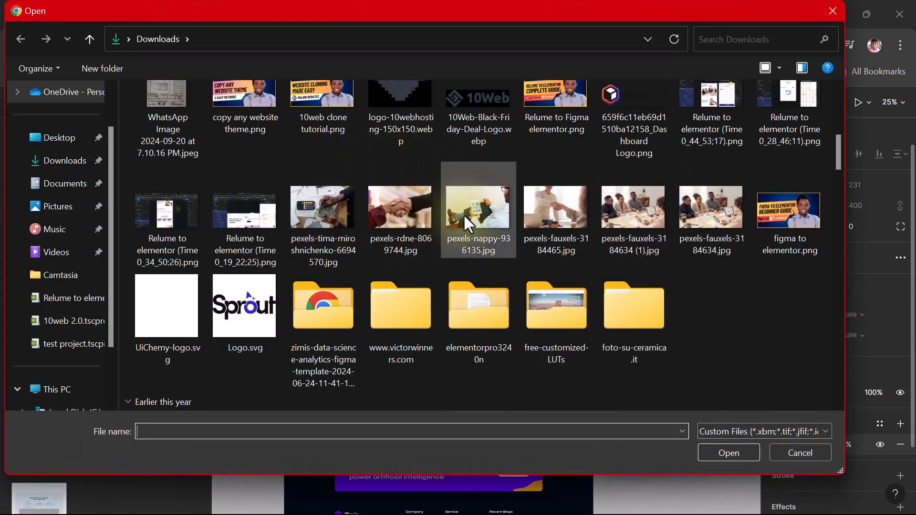
{"action": "left_click", "coordinate": [465, 217]}
{"action": "left_click", "coordinate": [734, 443]}
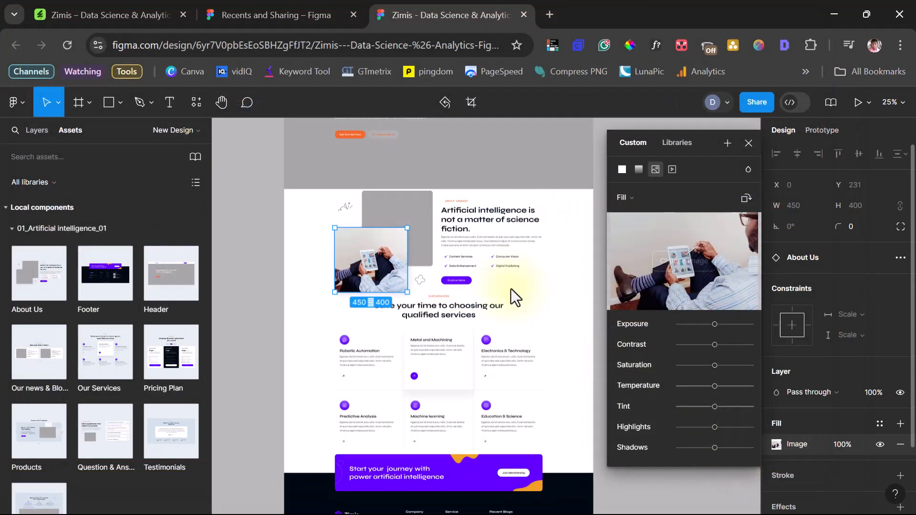
{"action": "left_click", "coordinate": [551, 316]}
Step: Replace the fill of the rear image placeholder in the About Us section with the image pexels-fauxels-3184465.jpg
{"action": "left_click", "coordinate": [409, 215]}
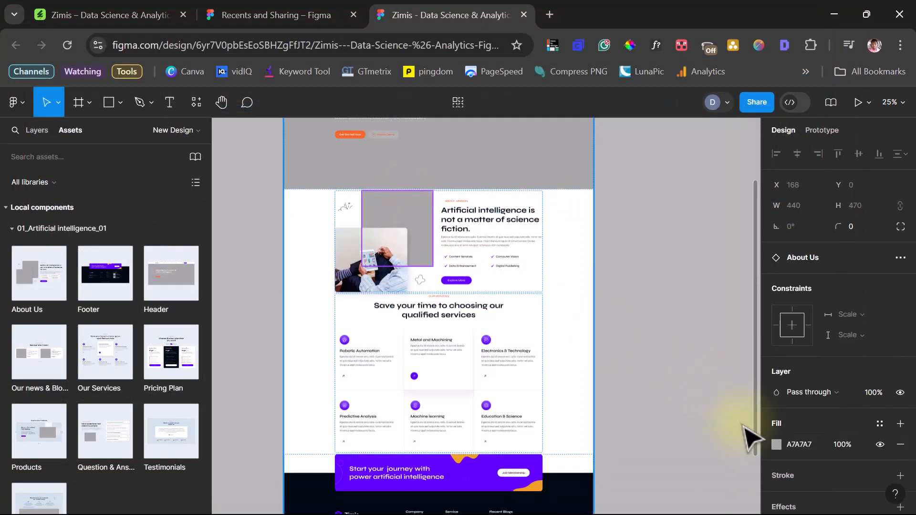
{"action": "left_click", "coordinate": [774, 443]}
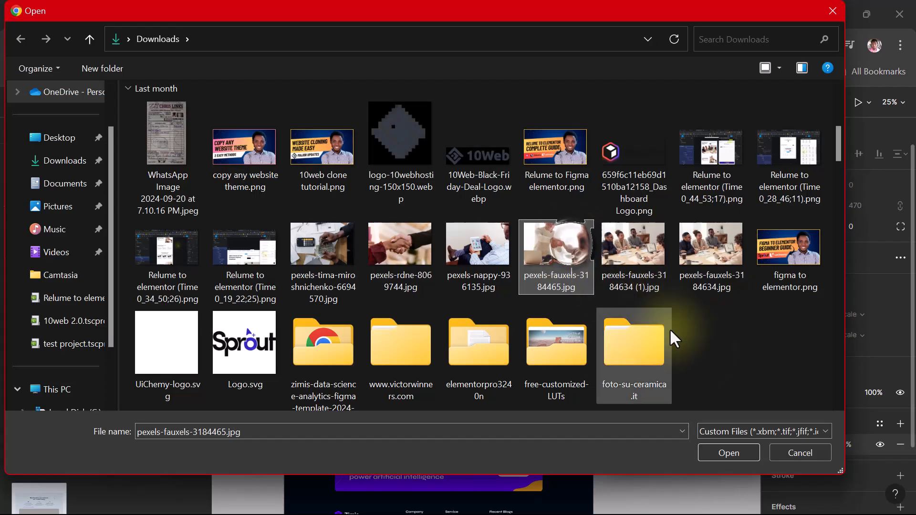
{"action": "left_click", "coordinate": [565, 248]}
{"action": "left_click", "coordinate": [736, 448]}
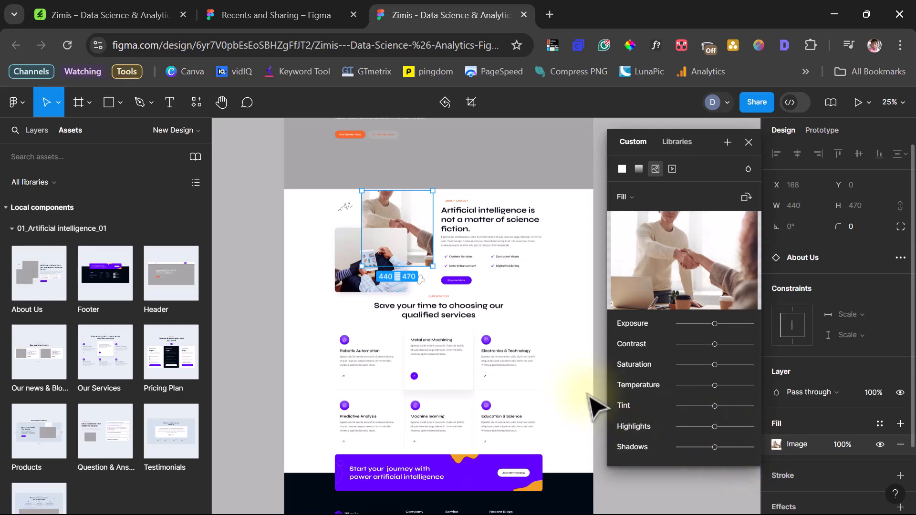
Step: Replace the fill of the first Recent Blogs thumbnail in the footer with the image pexels-tima-miroshnichenko-6694570.jpg from Downloads
{"action": "scroll", "coordinate": [546, 365], "scroll_direction": "down", "scroll_amount": 2}
{"action": "scroll", "coordinate": [546, 365], "scroll_direction": "down", "scroll_amount": 2}
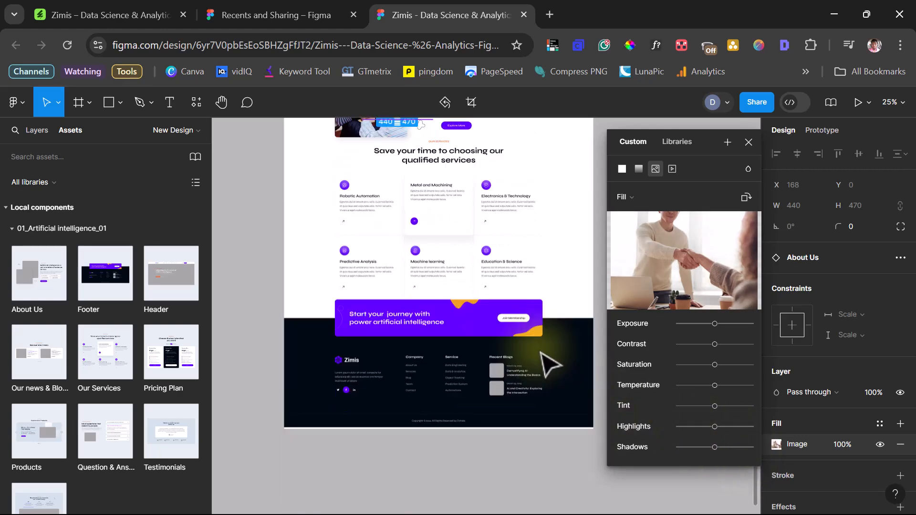
{"action": "scroll", "coordinate": [548, 365], "scroll_direction": "up", "scroll_amount": 3}
{"action": "scroll", "coordinate": [549, 365], "scroll_direction": "down", "scroll_amount": 2}
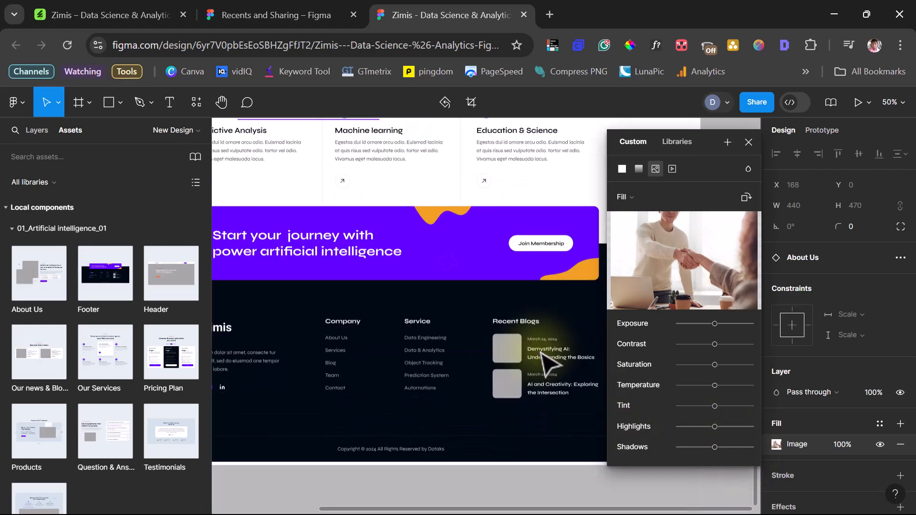
{"action": "scroll", "coordinate": [527, 375], "scroll_direction": "up", "scroll_amount": 3}
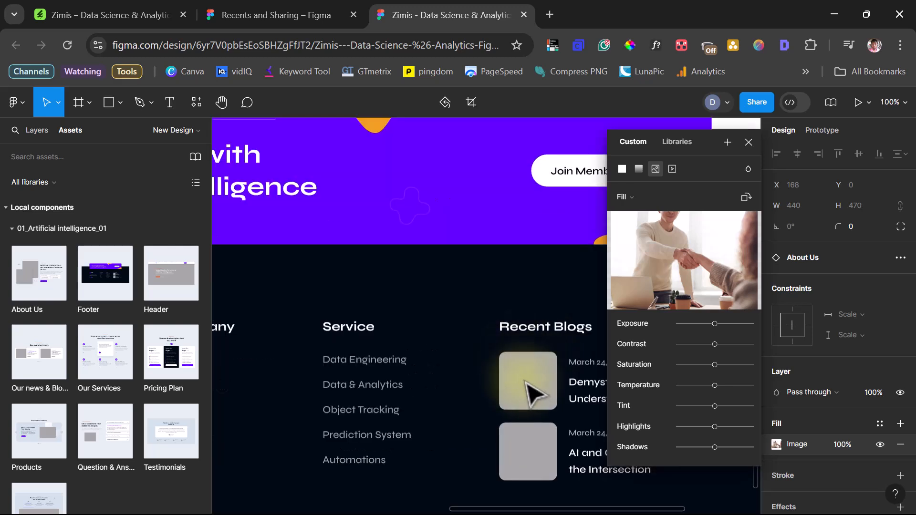
{"action": "left_click", "coordinate": [523, 381]}
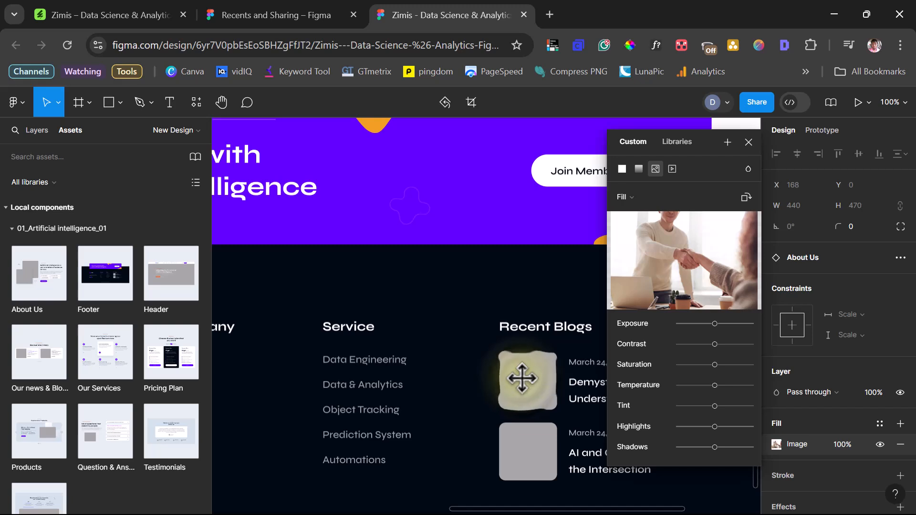
{"action": "left_click", "coordinate": [523, 380]}
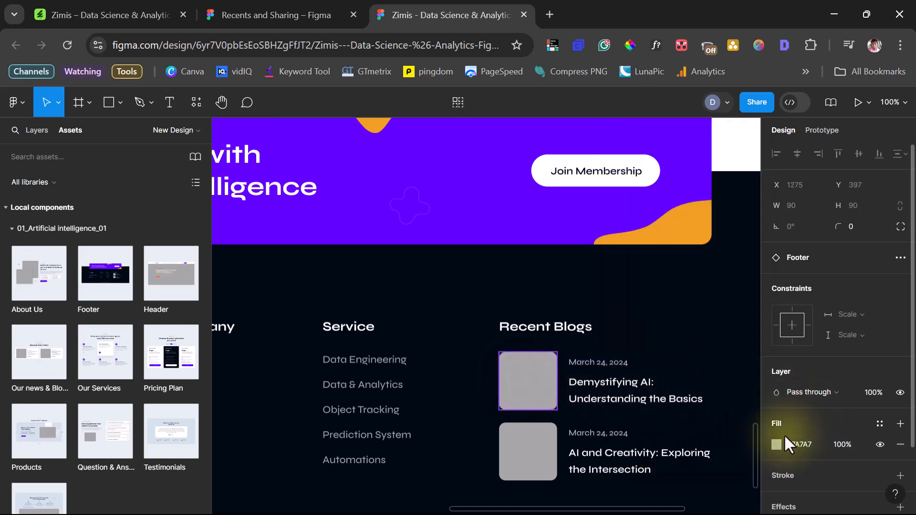
{"action": "left_click", "coordinate": [776, 444]}
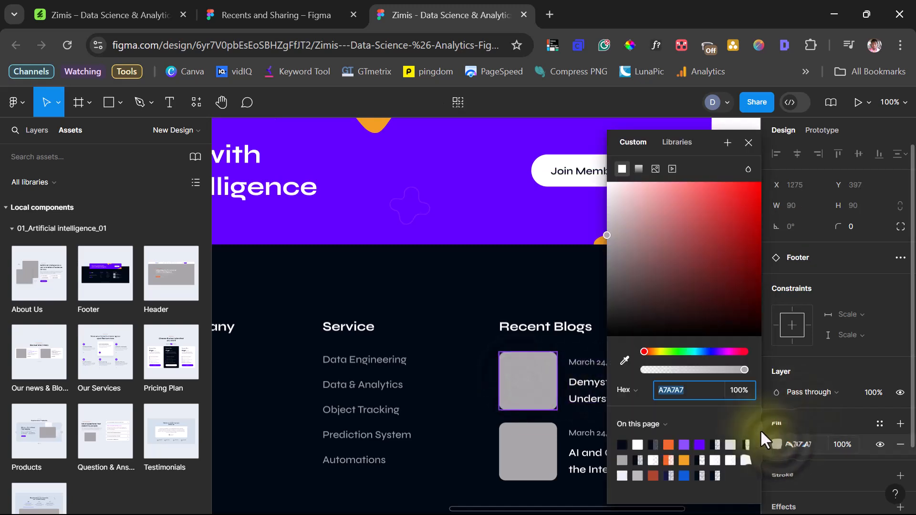
{"action": "left_click", "coordinate": [655, 168]}
{"action": "left_click", "coordinate": [330, 242]}
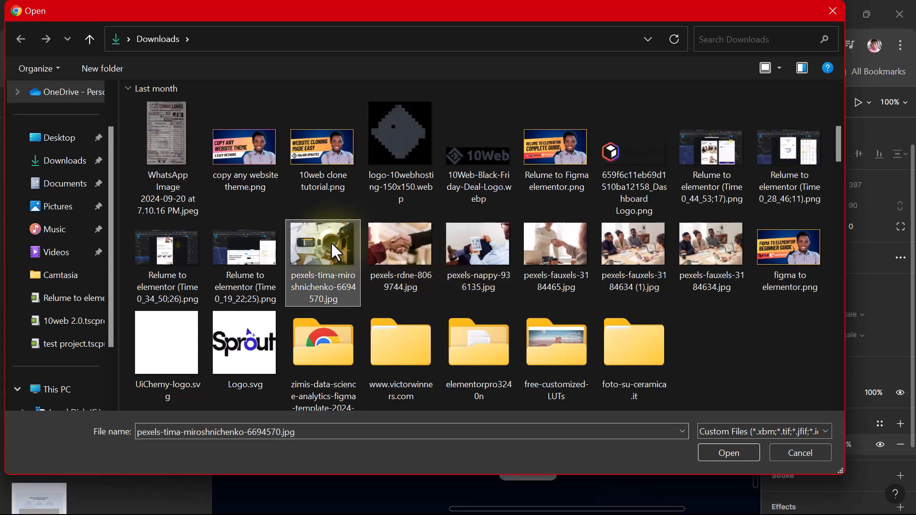
{"action": "left_click", "coordinate": [714, 446]}
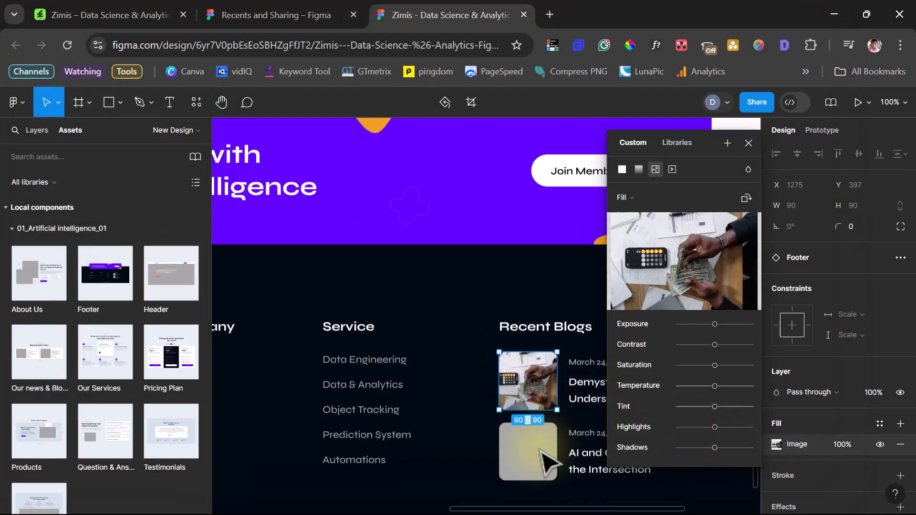
Step: Fill the second Recent Blogs thumbnail in the footer with the same calculator-and-money photo
{"action": "left_click", "coordinate": [541, 451]}
{"action": "key", "text": "minus"}
{"action": "key", "text": "minus"}
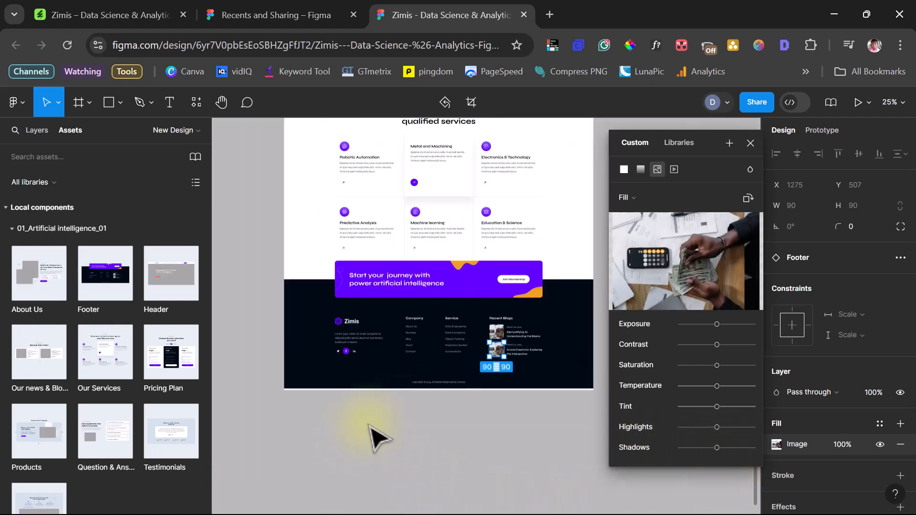
Step: Replace the fill of the image_here layer in the Header's Slider with the image pexels-fauxels-3184634 (1).jpg from Downloads
{"action": "scroll", "coordinate": [435, 414], "scroll_direction": "up", "scroll_amount": 5}
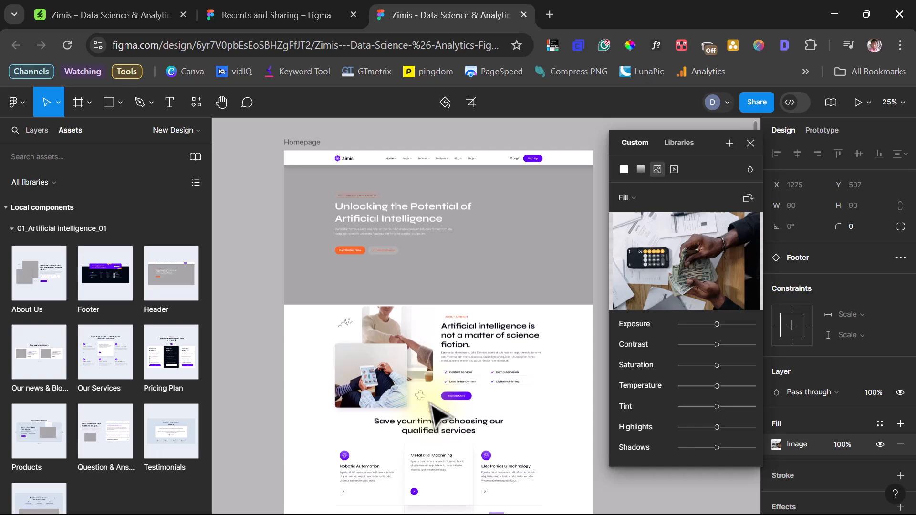
{"action": "left_click", "coordinate": [569, 246]}
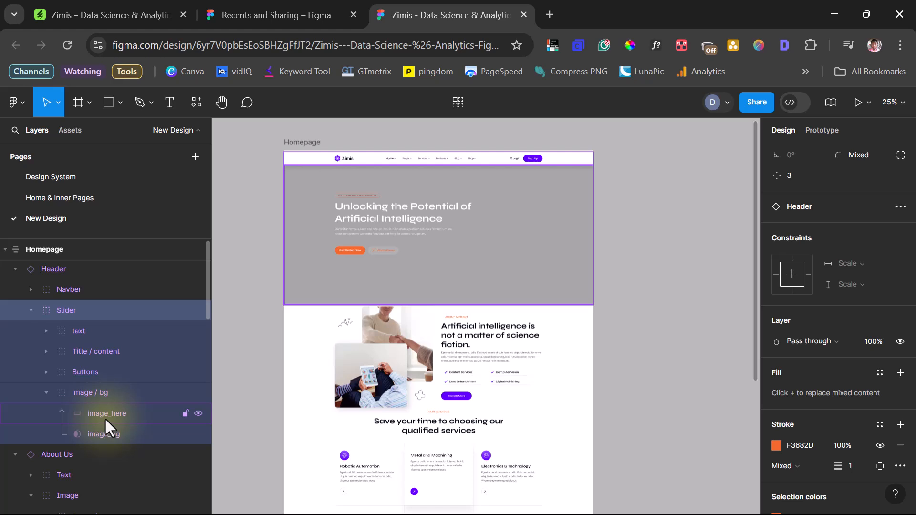
{"action": "left_click", "coordinate": [101, 413]}
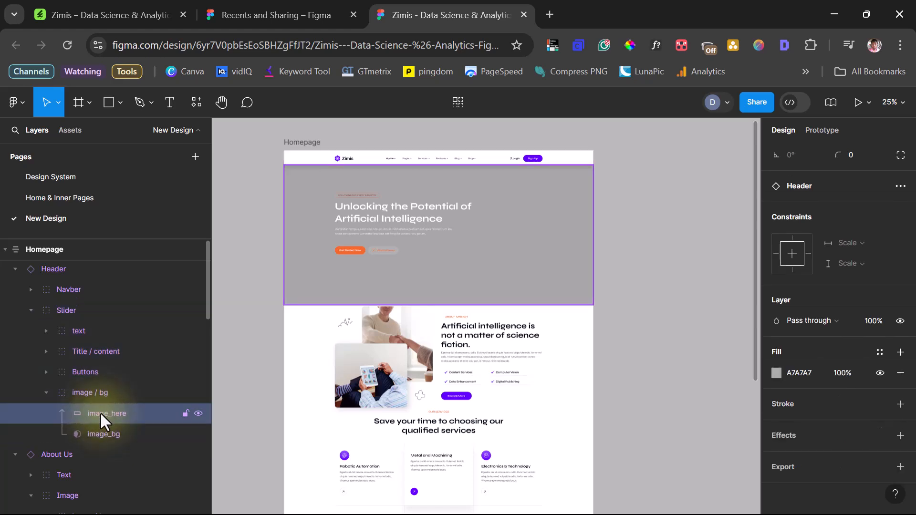
{"action": "left_click", "coordinate": [777, 372]}
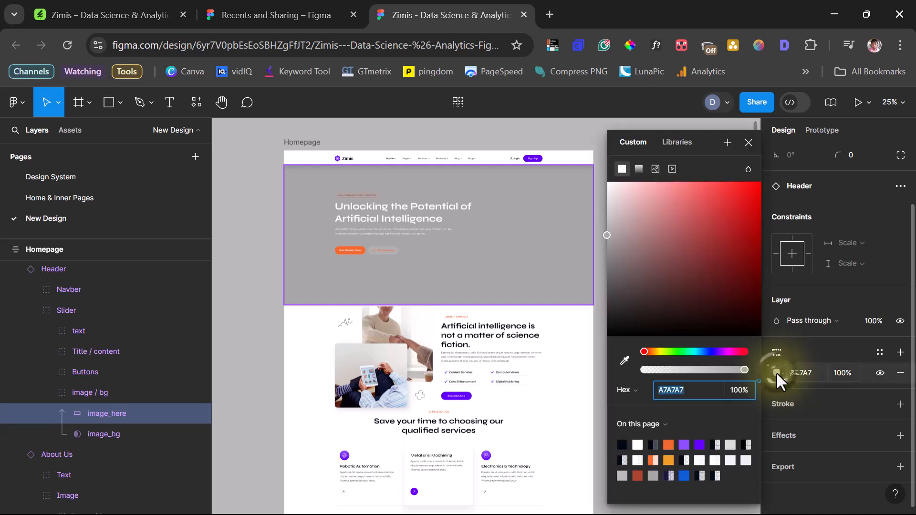
{"action": "left_click", "coordinate": [655, 168]}
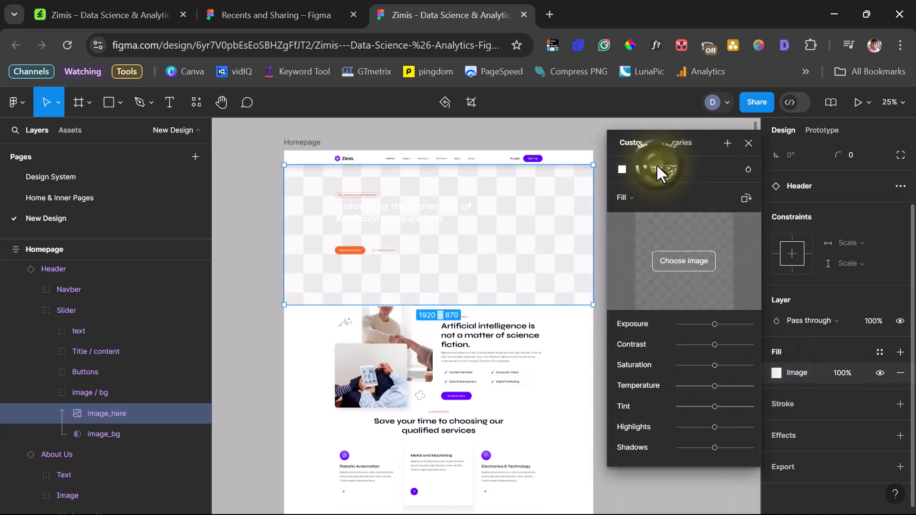
{"action": "left_click", "coordinate": [696, 257]}
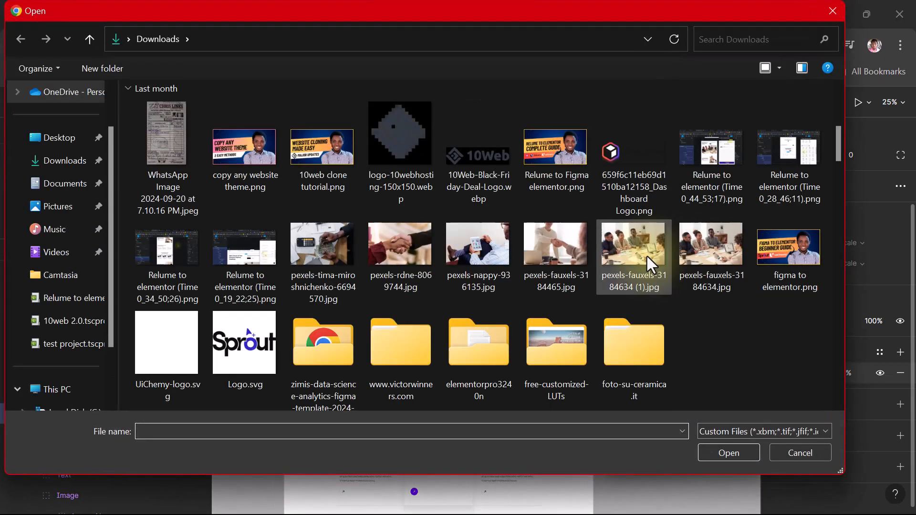
{"action": "left_click", "coordinate": [647, 261]}
{"action": "left_click", "coordinate": [725, 453]}
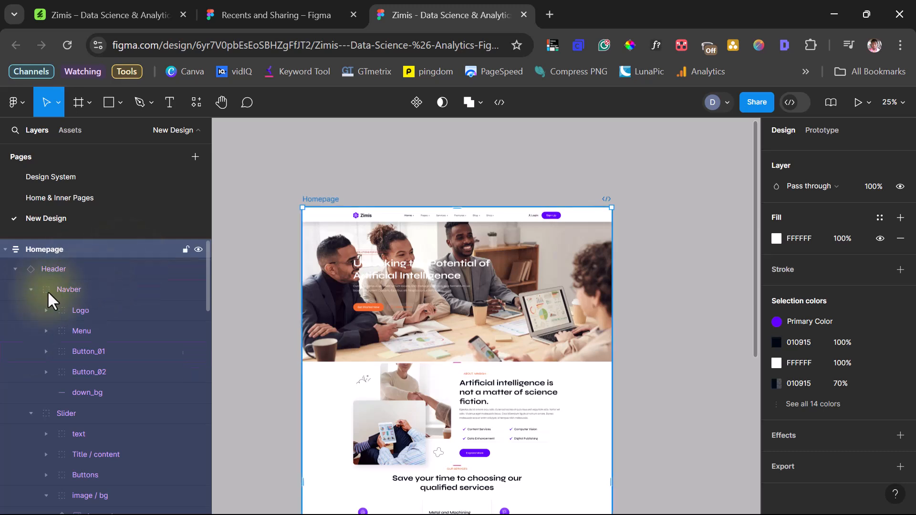
Step: Detach the Header, About Us, Our Services and Footer instances in the Homepage frame from their components
{"action": "left_click", "coordinate": [15, 269]}
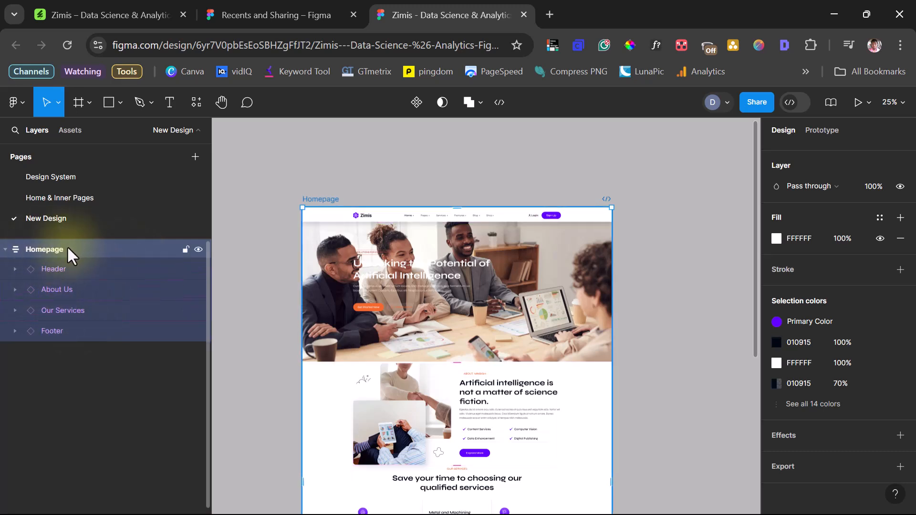
{"action": "left_click", "coordinate": [82, 329]}
{"action": "left_click", "coordinate": [82, 314], "text": "shift"}
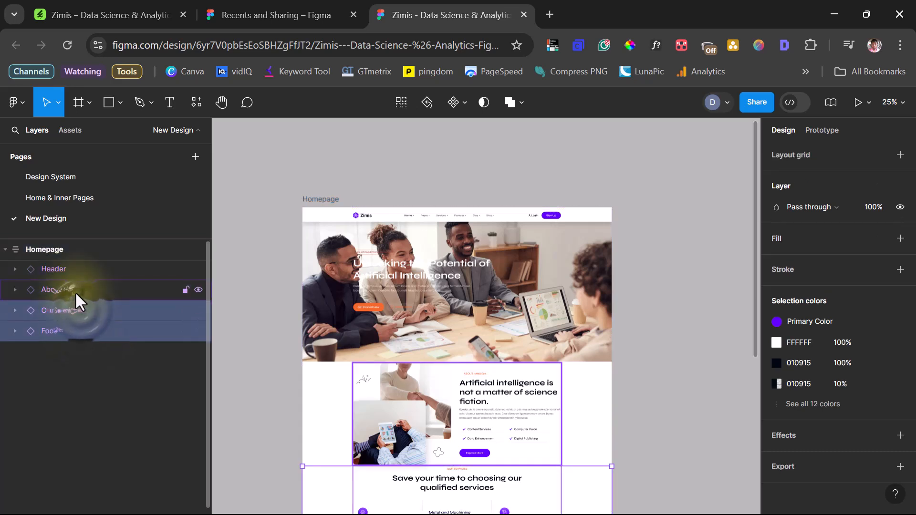
{"action": "left_click", "coordinate": [75, 291], "text": "shift"}
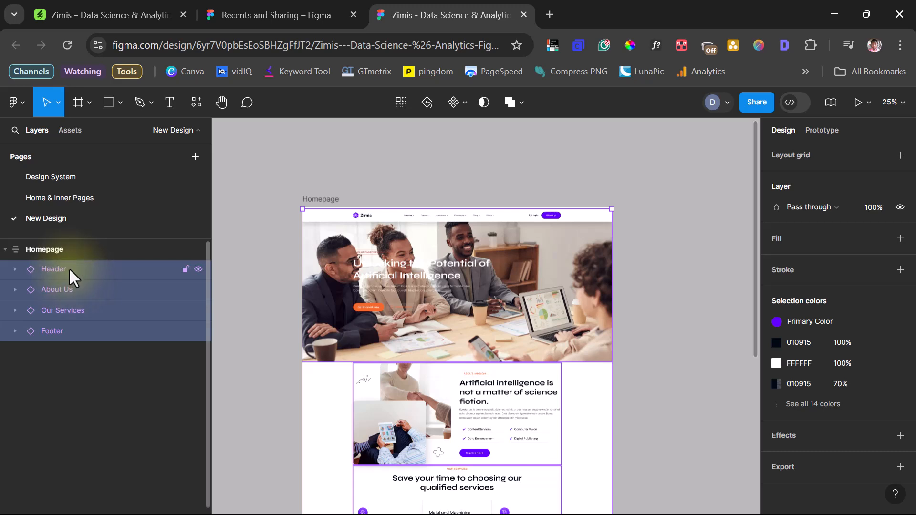
{"action": "right_click", "coordinate": [68, 268]}
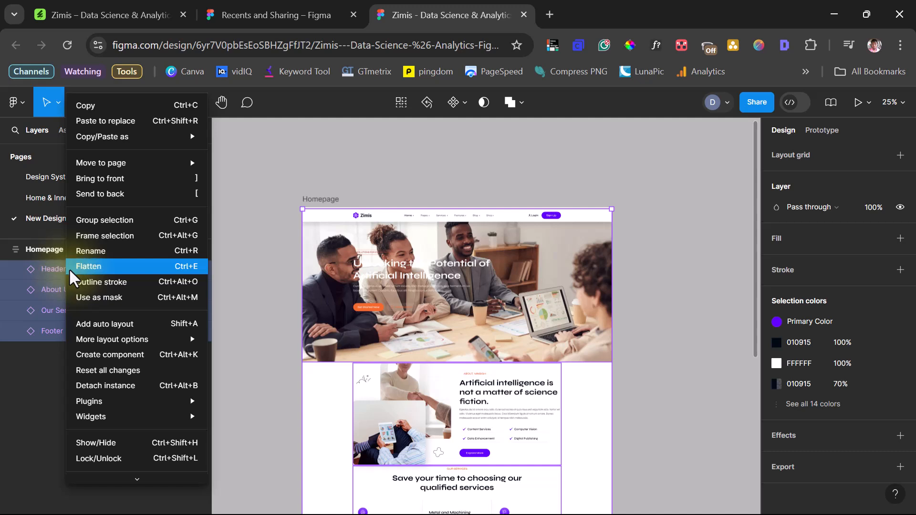
{"action": "left_click", "coordinate": [119, 384]}
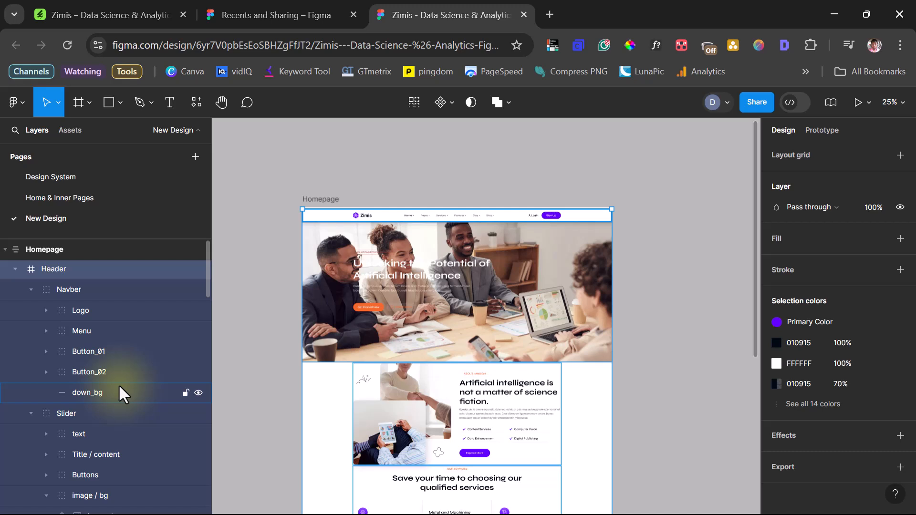
Step: Flatten all the Vector layers of the navigation bar's logo icon into a single vector
{"action": "left_click", "coordinate": [357, 215]}
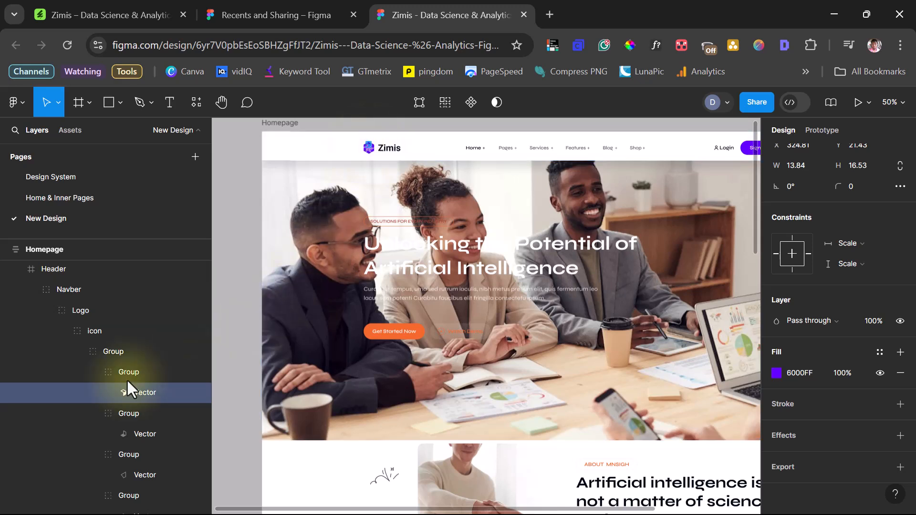
{"action": "scroll", "coordinate": [116, 361], "scroll_direction": "down", "scroll_amount": 5}
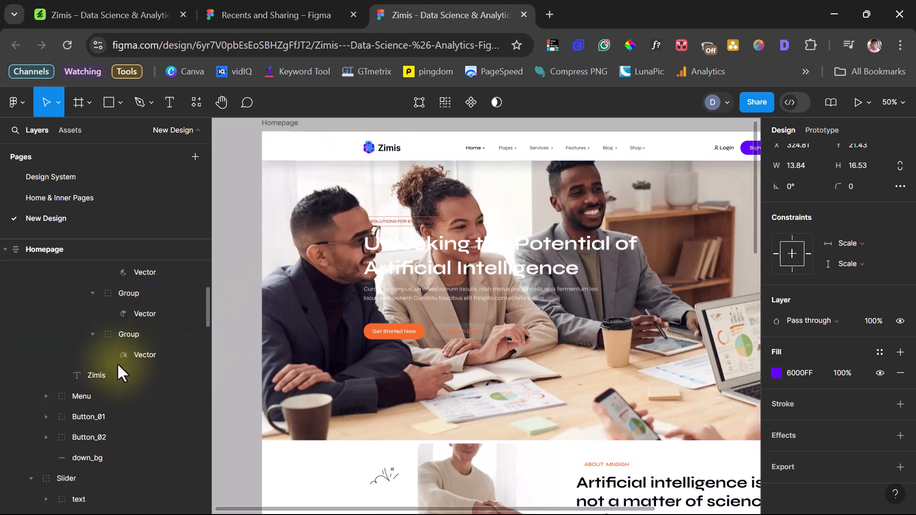
{"action": "scroll", "coordinate": [116, 363], "scroll_direction": "up", "scroll_amount": 1}
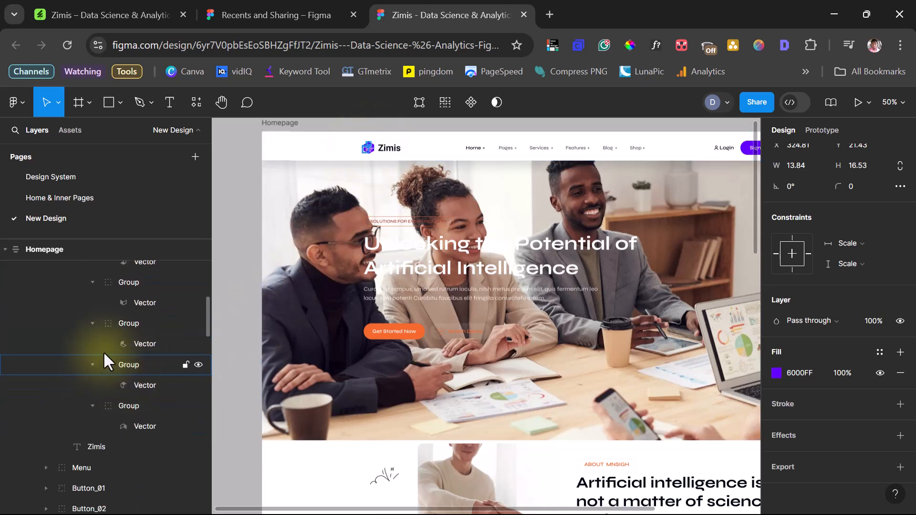
{"action": "scroll", "coordinate": [113, 339], "scroll_direction": "up", "scroll_amount": 1}
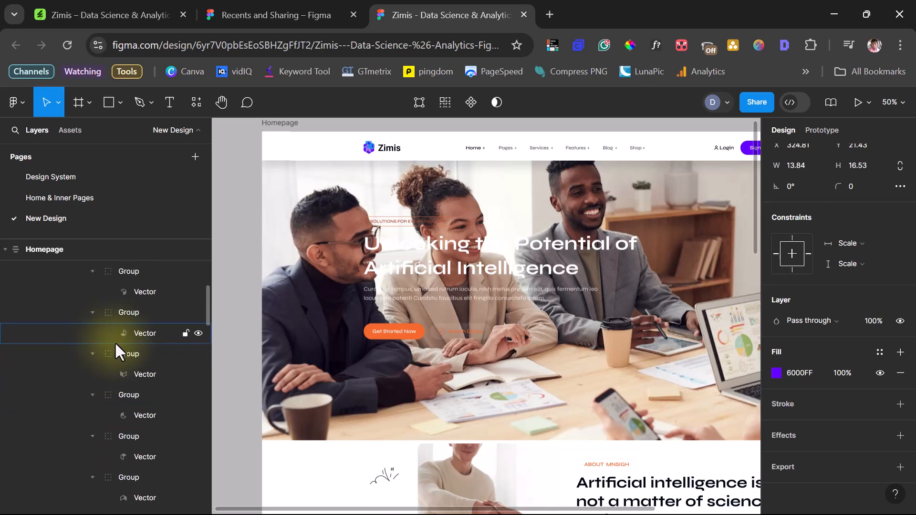
{"action": "scroll", "coordinate": [115, 341], "scroll_direction": "down", "scroll_amount": 2}
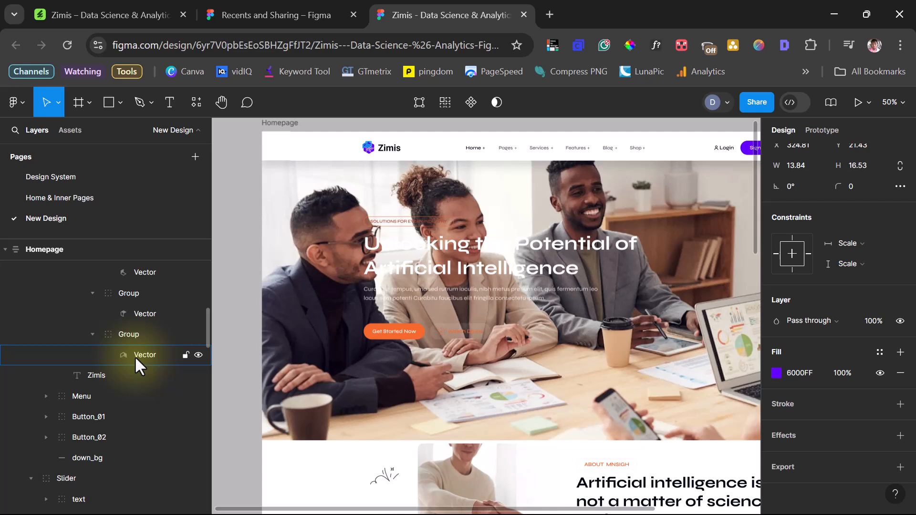
{"action": "left_click", "coordinate": [135, 356]}
{"action": "left_click", "coordinate": [144, 314], "text": "ctrl"}
{"action": "scroll", "coordinate": [145, 316], "scroll_direction": "up", "scroll_amount": 2}
{"action": "left_click", "coordinate": [144, 415], "text": "ctrl"}
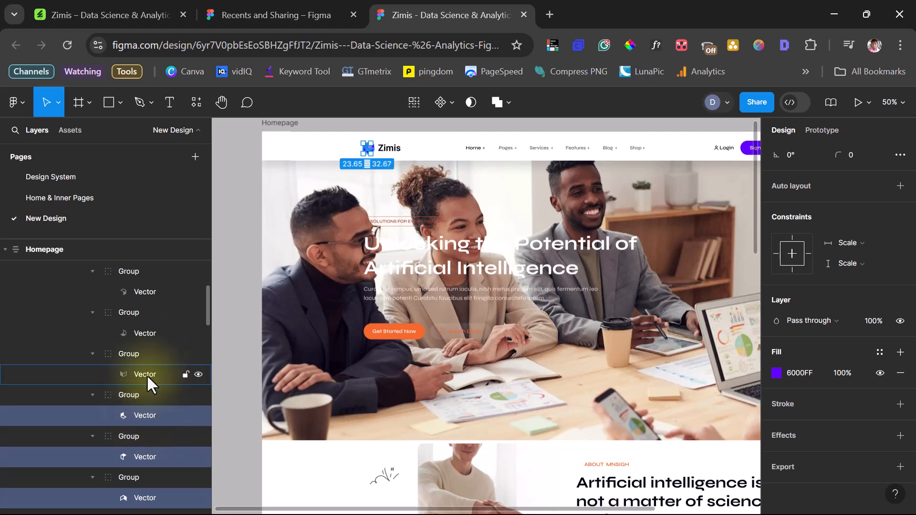
{"action": "left_click", "coordinate": [144, 374], "text": "ctrl"}
{"action": "left_click", "coordinate": [145, 333], "text": "ctrl"}
{"action": "left_click", "coordinate": [144, 292], "text": "ctrl"}
{"action": "scroll", "coordinate": [148, 315], "scroll_direction": "up", "scroll_amount": 3}
{"action": "scroll", "coordinate": [147, 382], "scroll_direction": "up", "scroll_amount": 2}
{"action": "scroll", "coordinate": [145, 392], "scroll_direction": "down", "scroll_amount": 1}
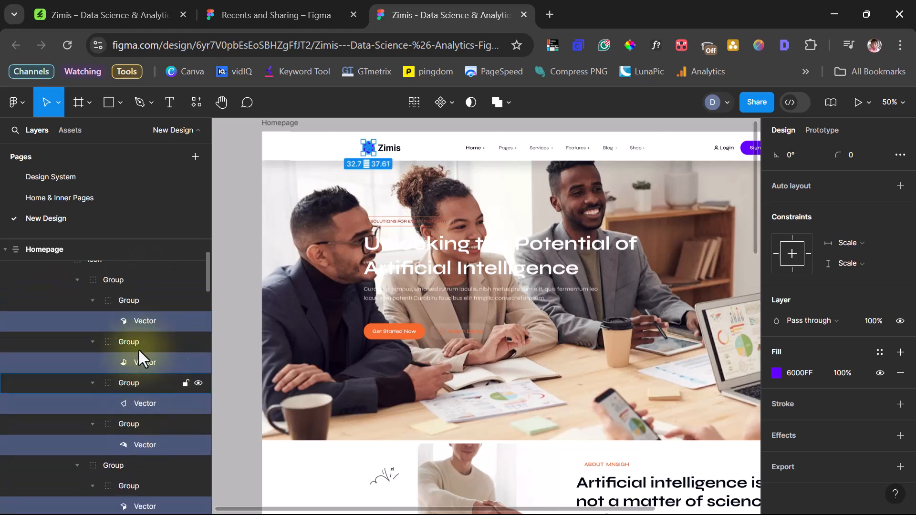
{"action": "right_click", "coordinate": [139, 319]}
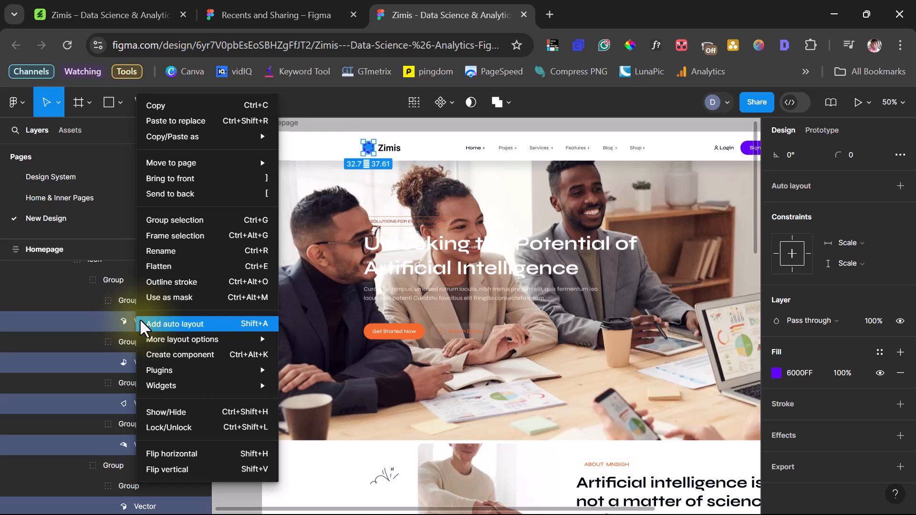
{"action": "left_click", "coordinate": [162, 268]}
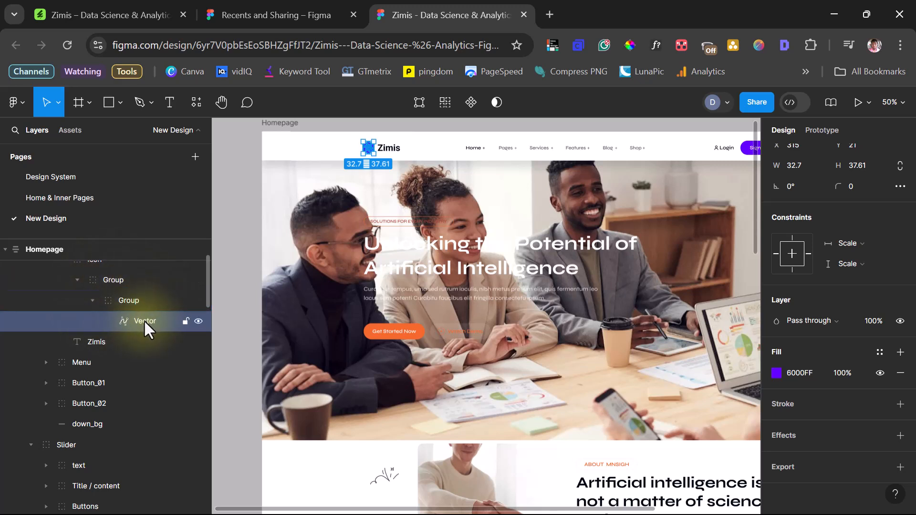
Step: Move the flattened logo Vector out of its nested groups, directly into the Logo group above the Zimis text
{"action": "scroll", "coordinate": [144, 319], "scroll_direction": "up", "scroll_amount": 3}
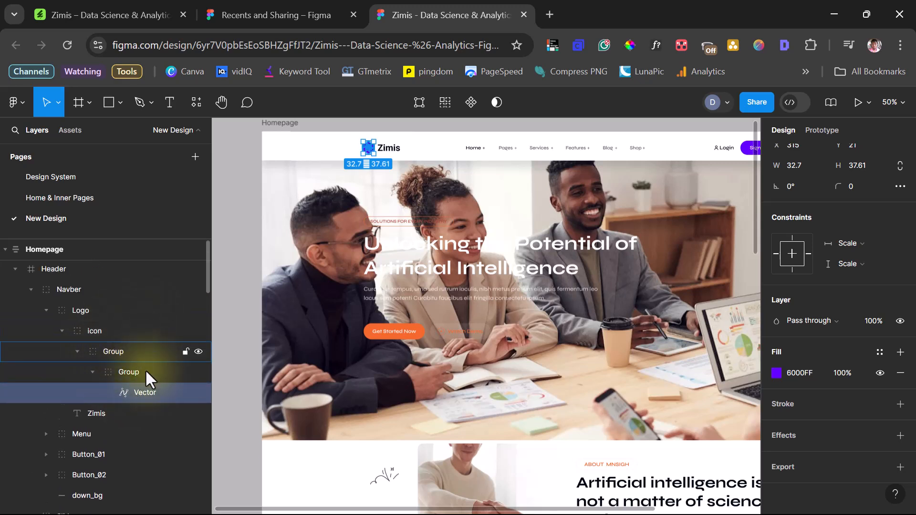
{"action": "left_click_drag", "start_coordinate": [132, 389], "coordinate": [83, 363]}
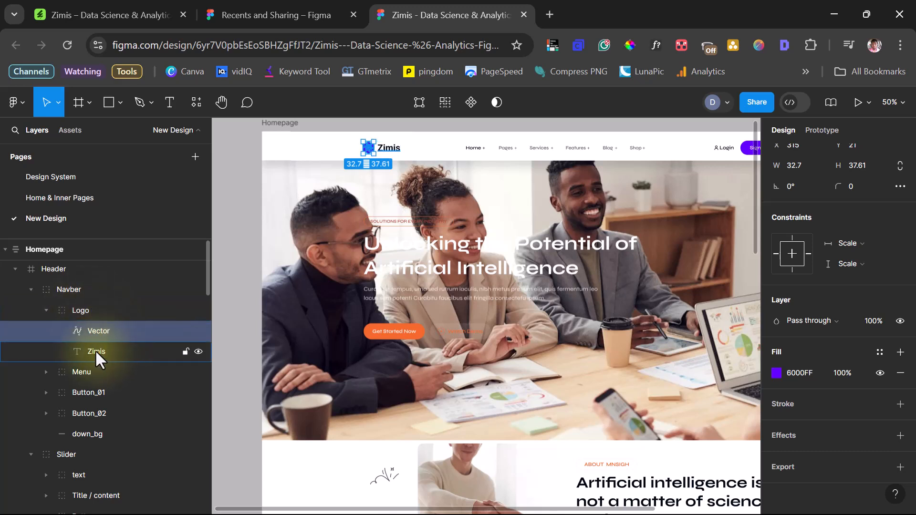
{"action": "left_click", "coordinate": [74, 316]}
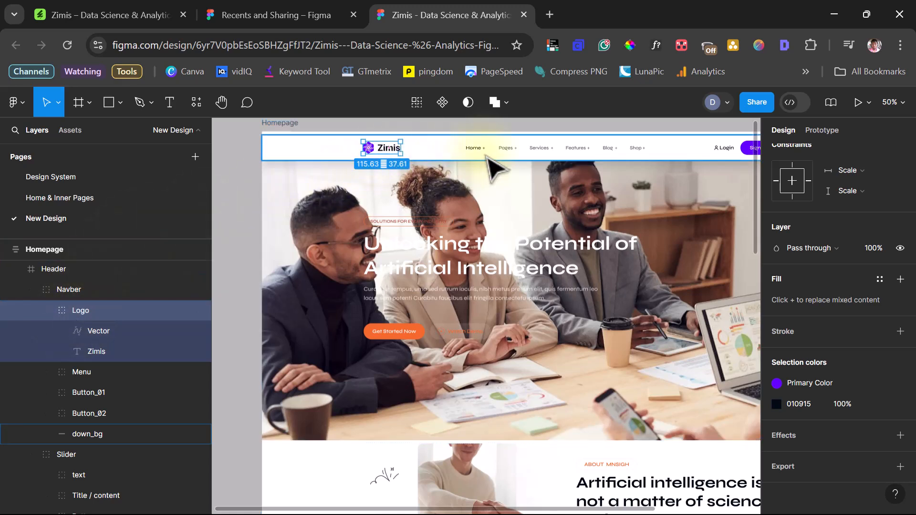
Step: Outline the strokes of the two Vector lines in the Home menu item's plus icon and flatten them into one vector
{"action": "left_click", "coordinate": [488, 146]}
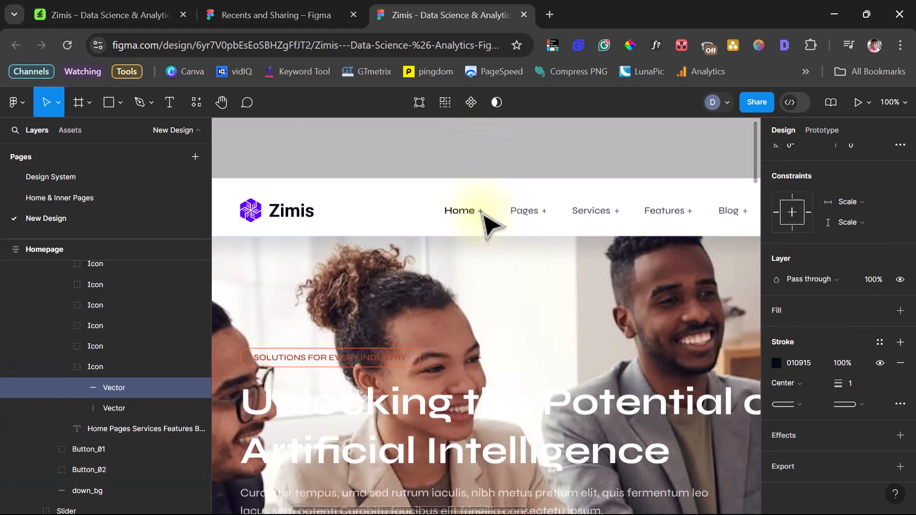
{"action": "left_click", "coordinate": [124, 408], "text": "shift"}
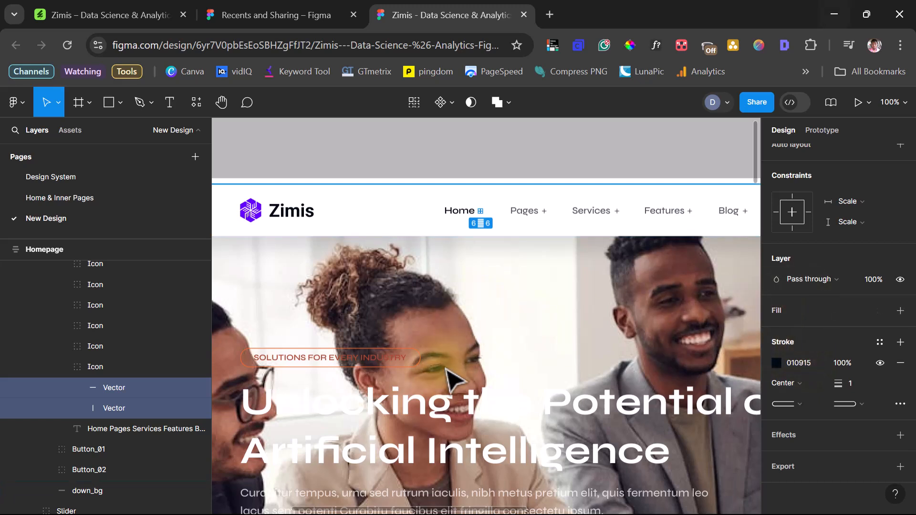
{"action": "right_click", "coordinate": [128, 388]}
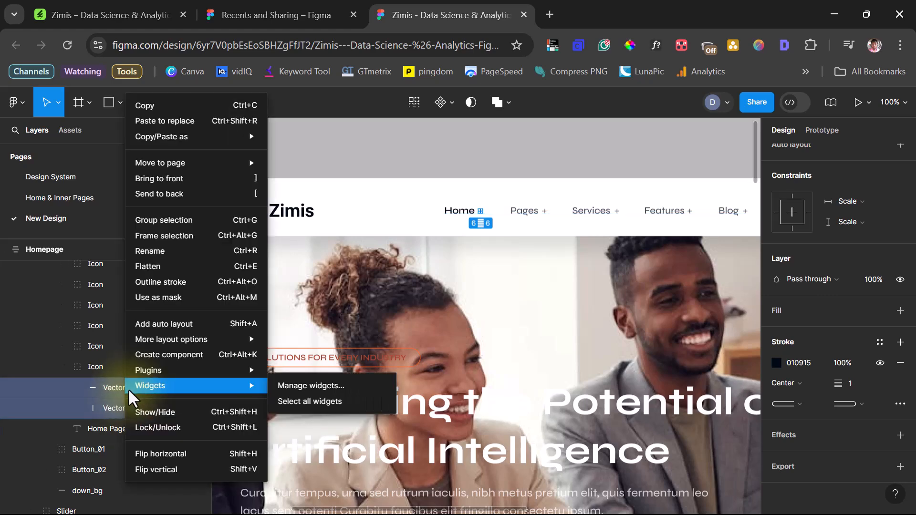
{"action": "left_click", "coordinate": [151, 281]}
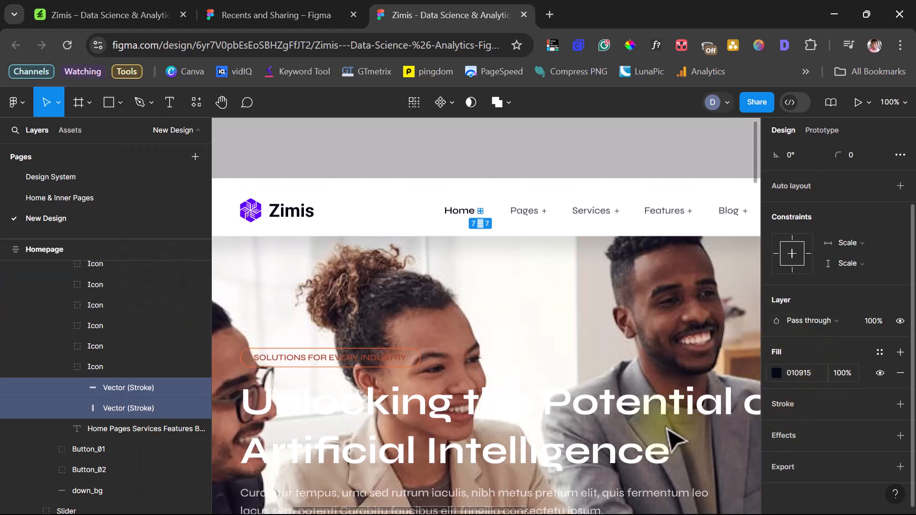
{"action": "right_click", "coordinate": [125, 385]}
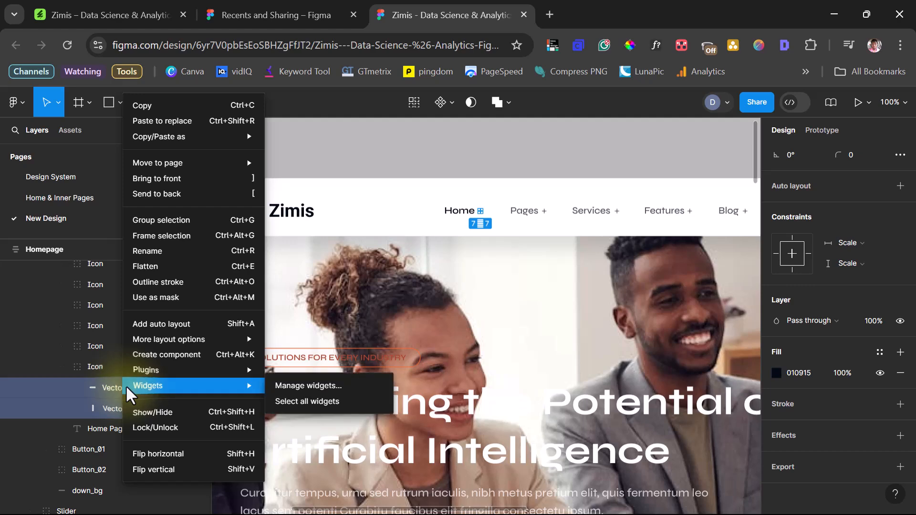
{"action": "left_click", "coordinate": [148, 267]}
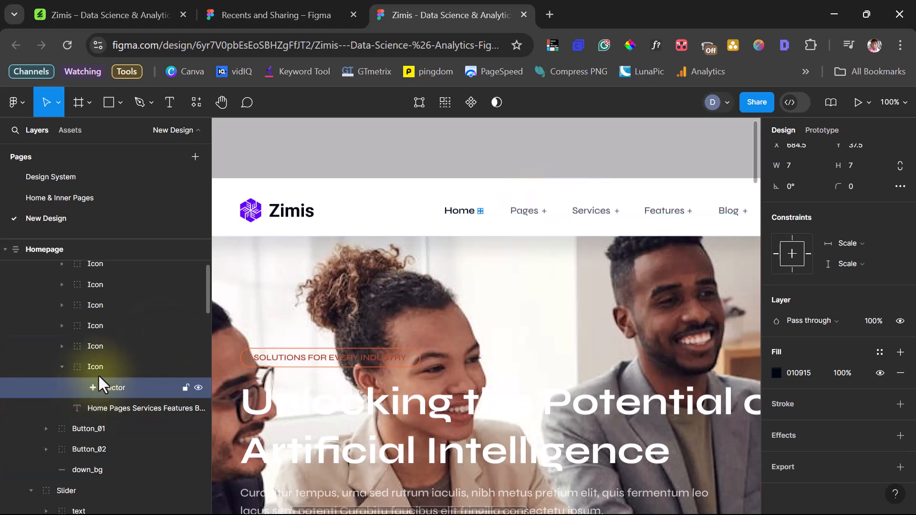
Step: Copy the flattened plus vector and use it to replace the two Vector lines in the Pages menu item's icon
{"action": "right_click", "coordinate": [113, 385]}
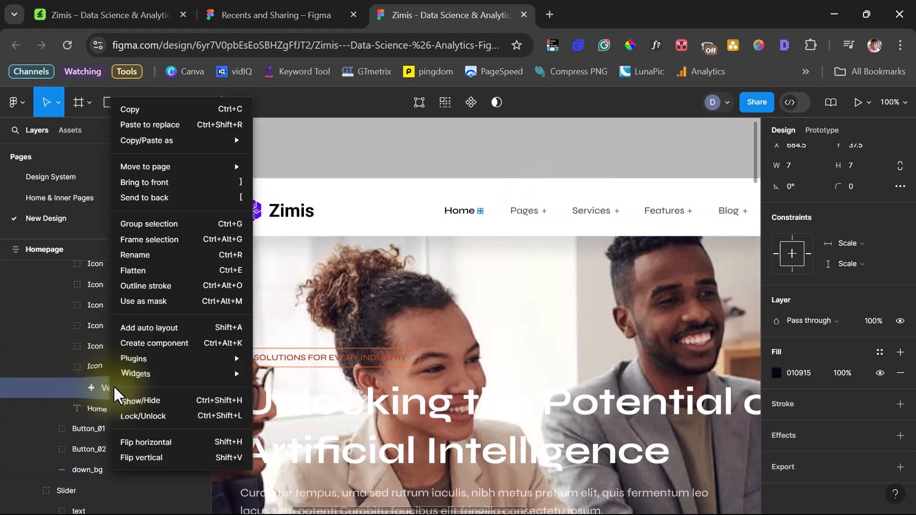
{"action": "left_click", "coordinate": [131, 111]}
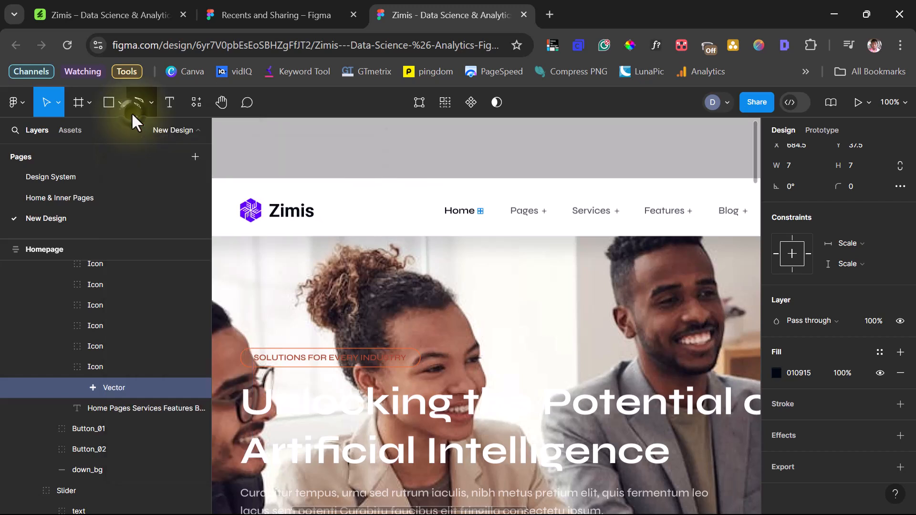
{"action": "left_click", "coordinate": [60, 346]}
{"action": "left_click", "coordinate": [113, 366], "text": "shift"}
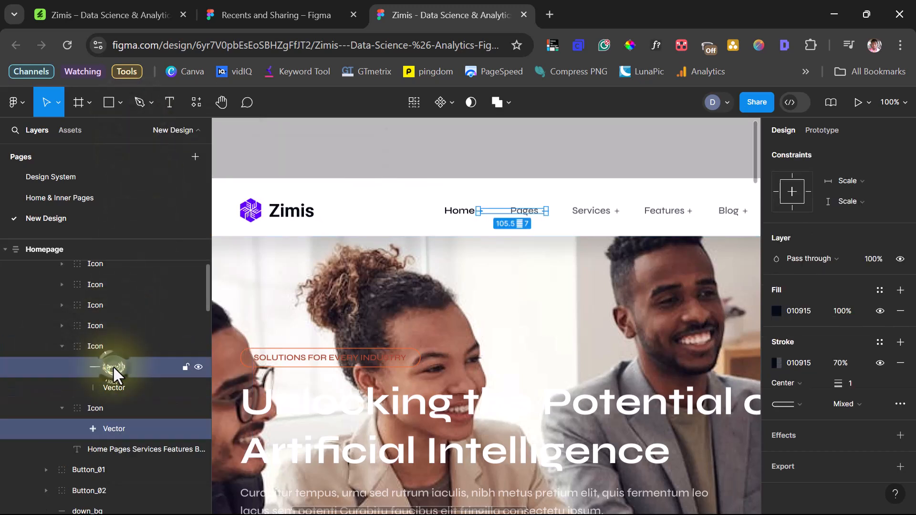
{"action": "left_click", "coordinate": [115, 380], "text": "shift"}
{"action": "right_click", "coordinate": [114, 380]}
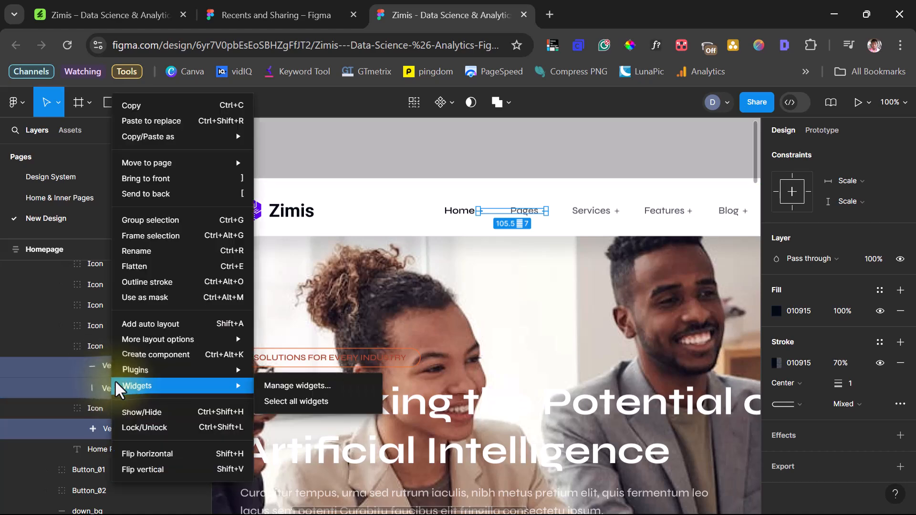
{"action": "left_click", "coordinate": [145, 122]}
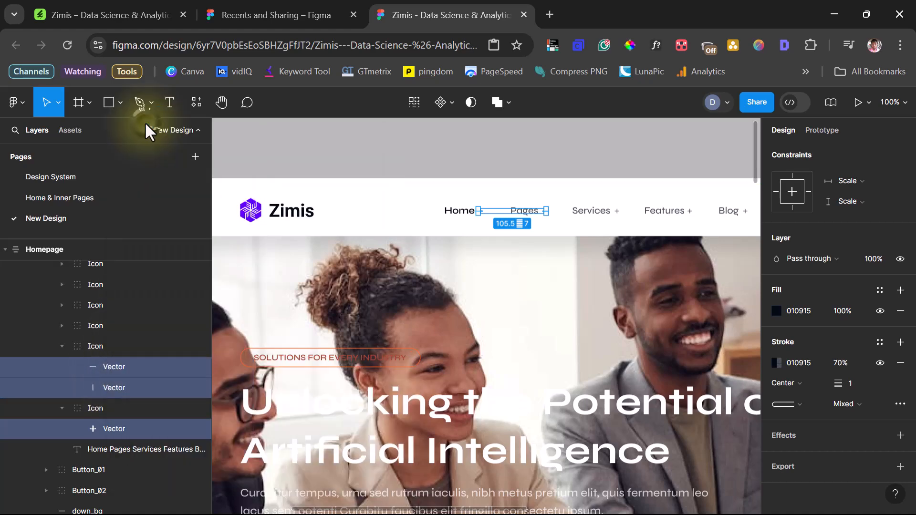
Step: Replace the two Vector lines in the Services menu icon with the copied plus vector and delete the duplicate
{"action": "left_click", "coordinate": [63, 325]}
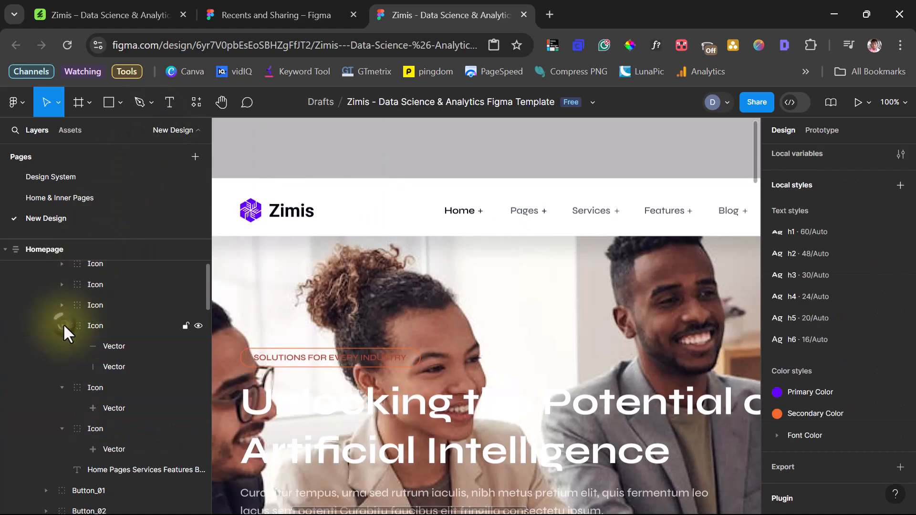
{"action": "left_click", "coordinate": [113, 346]}
{"action": "left_click", "coordinate": [114, 364], "text": "shift"}
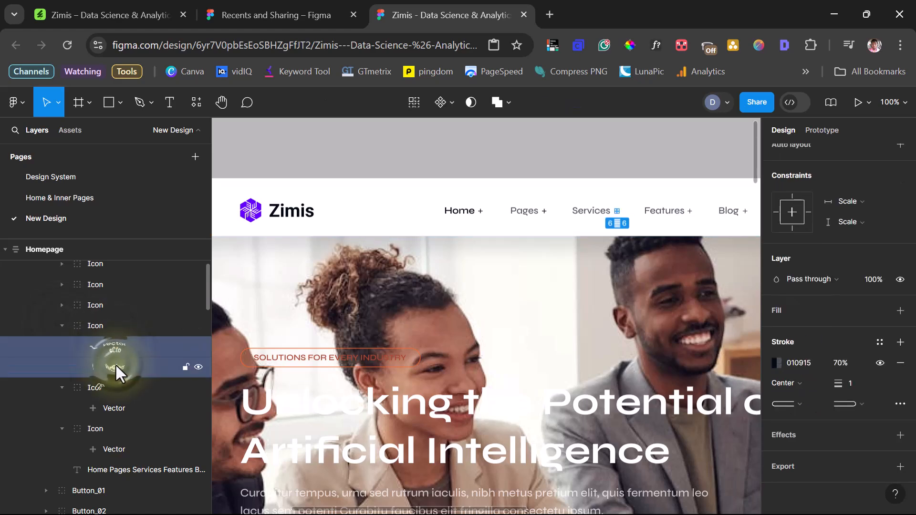
{"action": "right_click", "coordinate": [120, 331]}
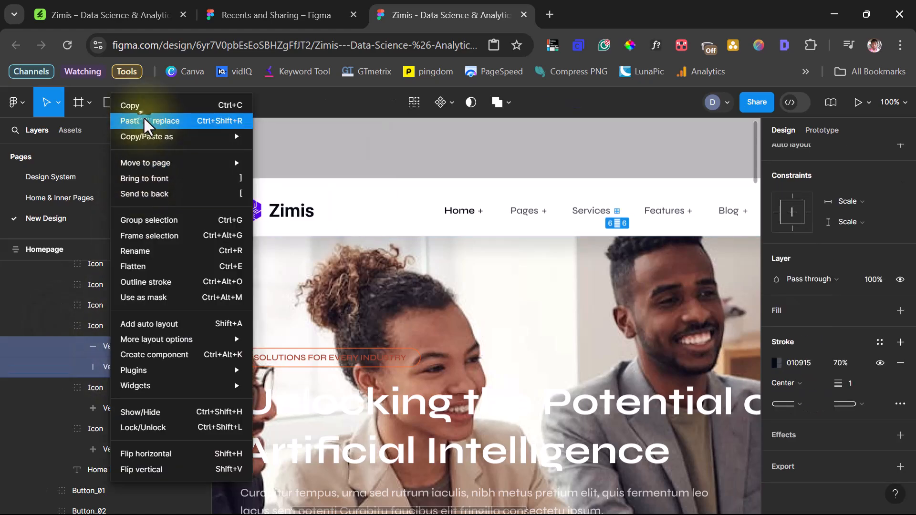
{"action": "left_click", "coordinate": [144, 117]}
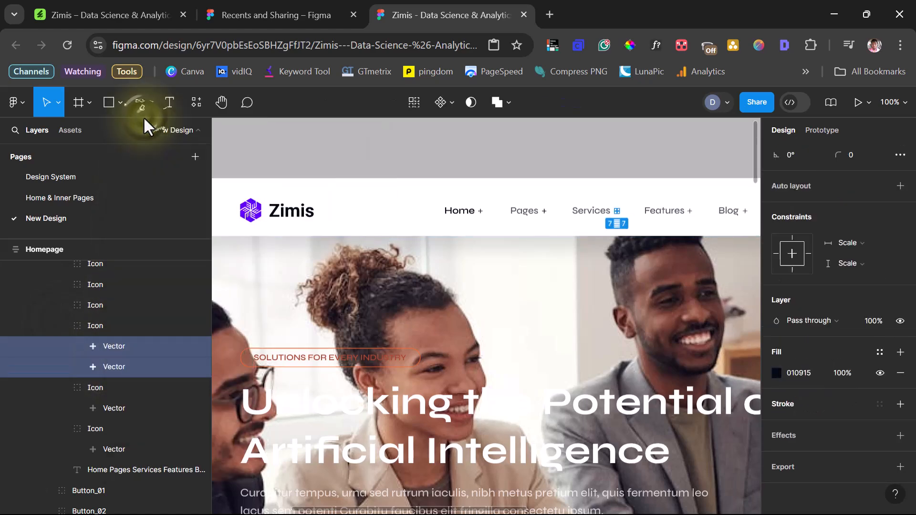
{"action": "left_click", "coordinate": [109, 363], "text": "shift"}
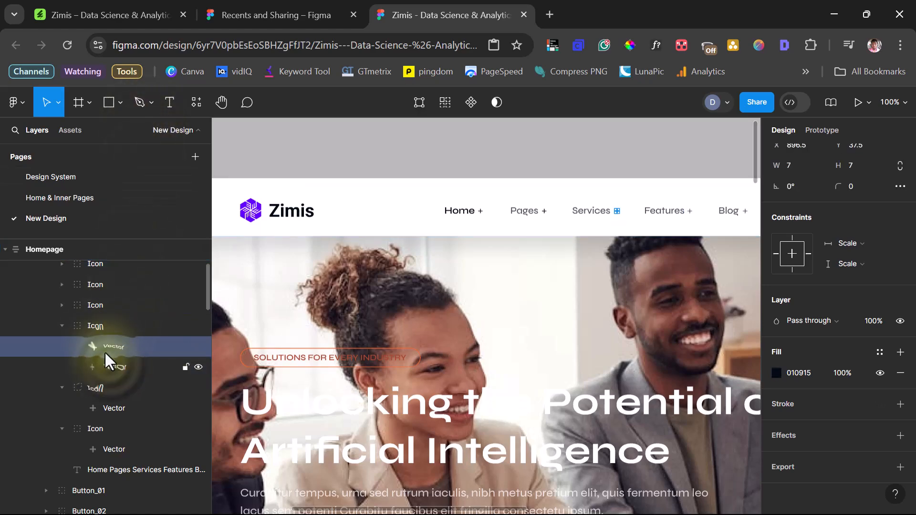
{"action": "key", "text": "Delete"}
Step: Replace the Vector lines in the Features and Blog menu icons with the copied plus vector, removing the Features duplicate
{"action": "left_click", "coordinate": [67, 285]}
{"action": "key", "text": "Delete"}
{"action": "right_click", "coordinate": [107, 322]}
{"action": "left_click", "coordinate": [128, 121]}
{"action": "key", "text": "ctrl+z"}
{"action": "key", "text": "ctrl+z"}
{"action": "key", "text": "ctrl+z"}
{"action": "key", "text": "ctrl+z"}
{"action": "key", "text": "ctrl+z"}
{"action": "key", "text": "ctrl+z"}
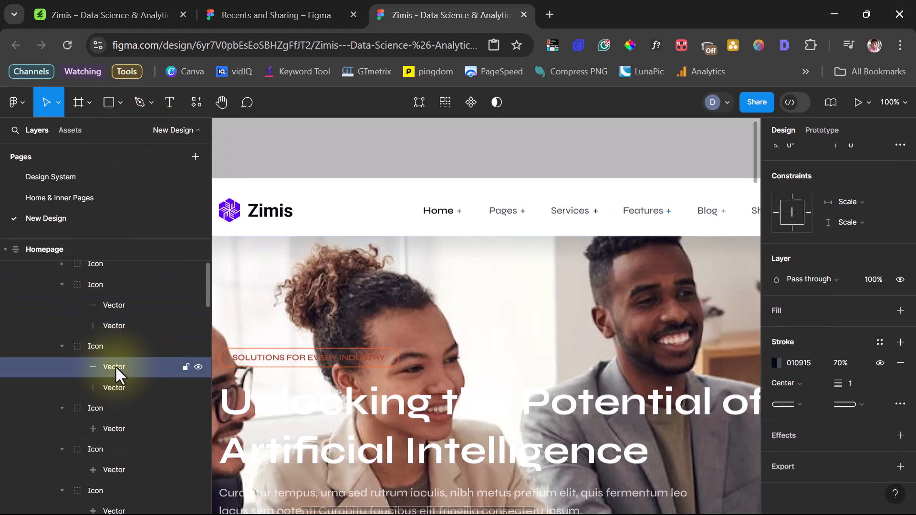
{"action": "left_click", "coordinate": [115, 386], "text": "shift"}
{"action": "right_click", "coordinate": [114, 387]}
{"action": "left_click", "coordinate": [143, 121]}
{"action": "left_click", "coordinate": [109, 387]}
{"action": "key", "text": "ctrl+z"}
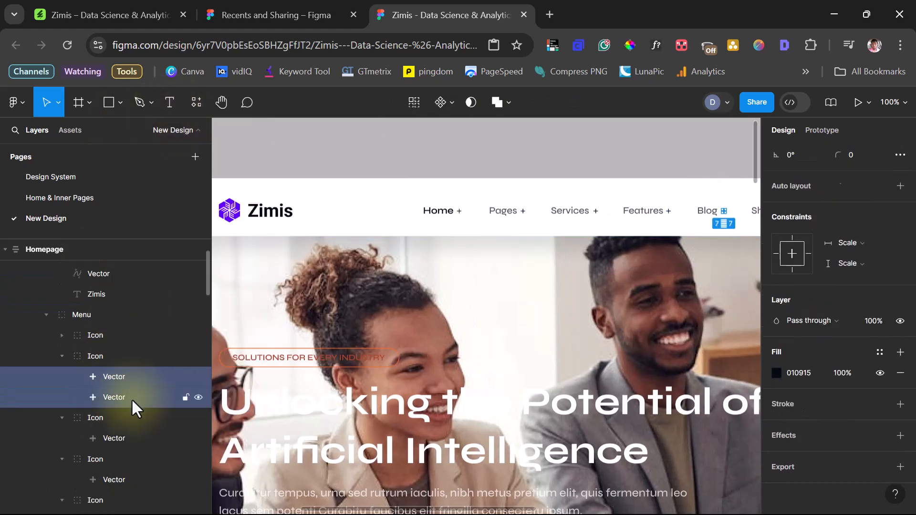
Step: Replace the Shop menu icon's Vector lines with the copied plus vector and delete the duplicate
{"action": "right_click", "coordinate": [116, 377]}
{"action": "left_click", "coordinate": [142, 121]}
{"action": "left_click", "coordinate": [114, 376]}
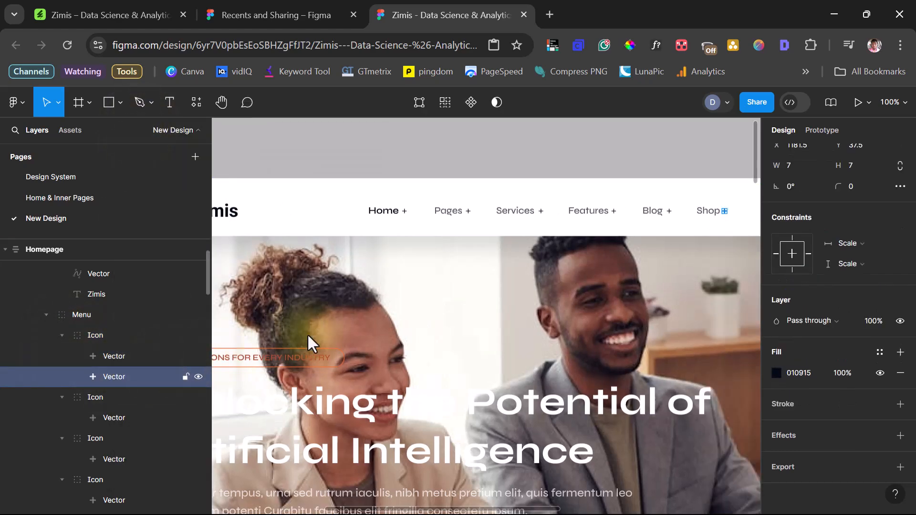
{"action": "key", "text": "Delete"}
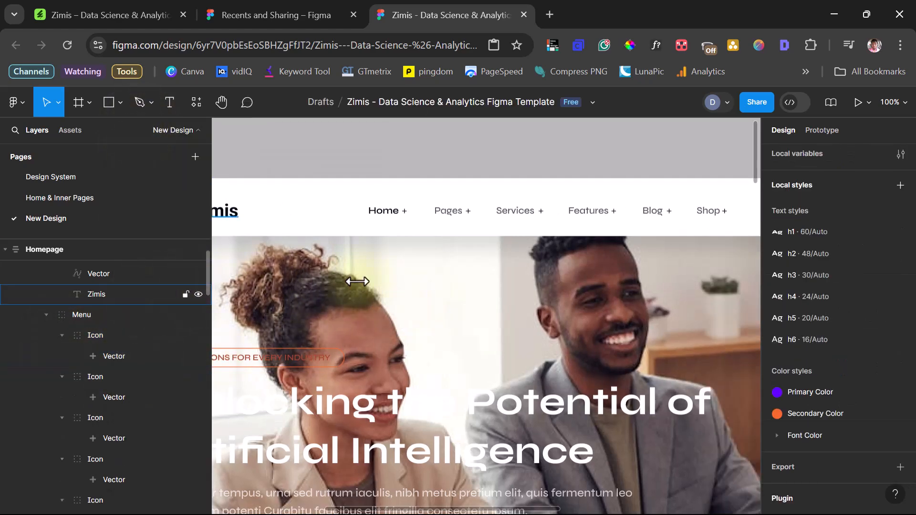
Step: Duplicate the Home Pages Services Features Blog Shop menu text and move the copy onto the empty canvas above the Homepage frame
{"action": "key", "text": "ctrl+minus"}
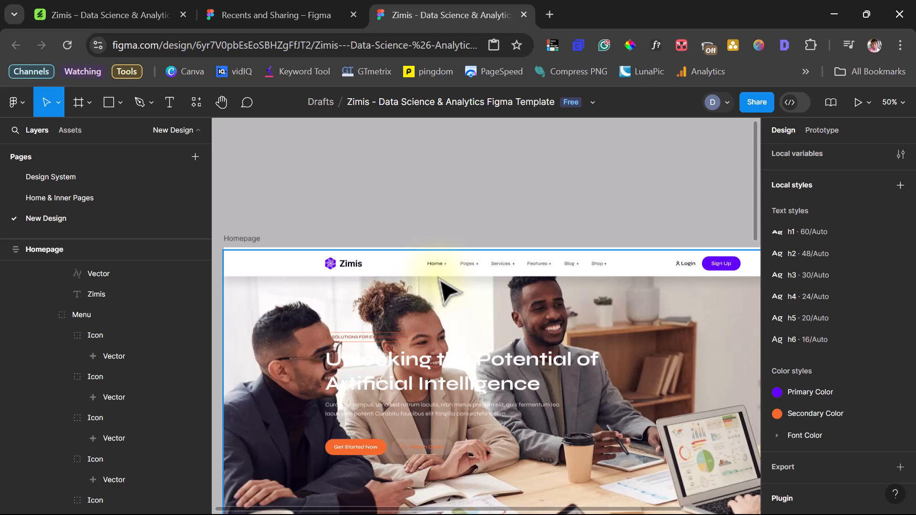
{"action": "scroll", "coordinate": [92, 380], "scroll_direction": "down", "scroll_amount": 3}
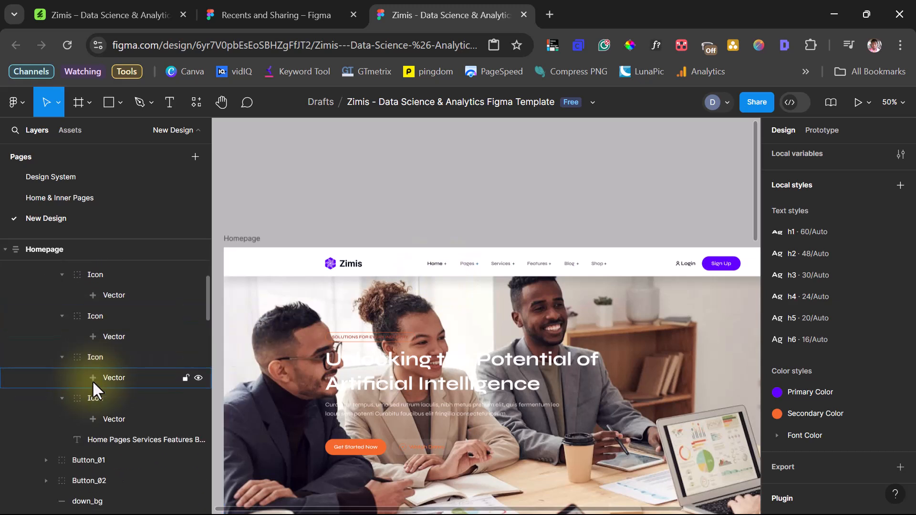
{"action": "left_click", "coordinate": [122, 439]}
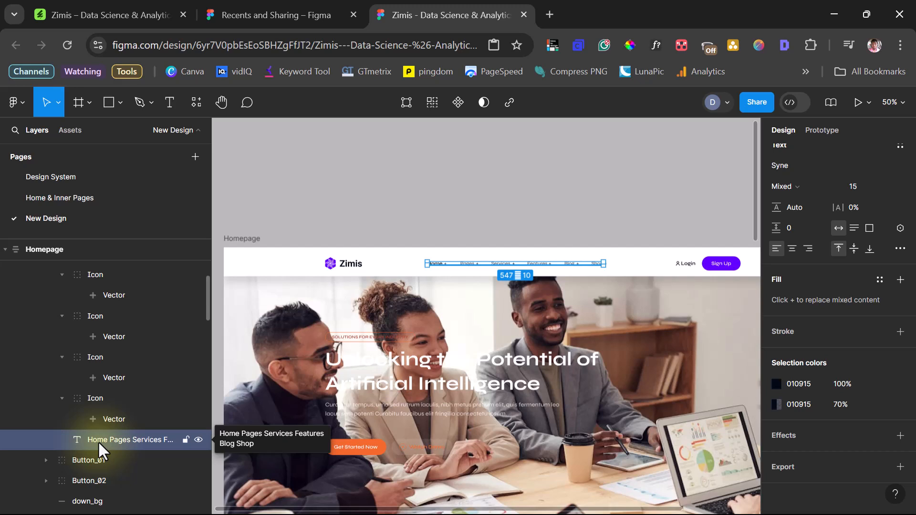
{"action": "key", "text": "ctrl+d"}
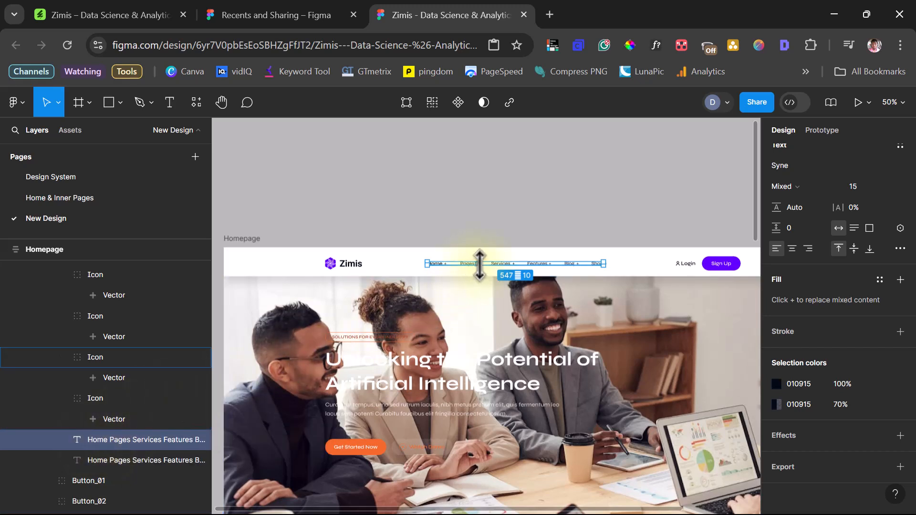
{"action": "left_click_drag", "start_coordinate": [484, 260], "coordinate": [476, 194]}
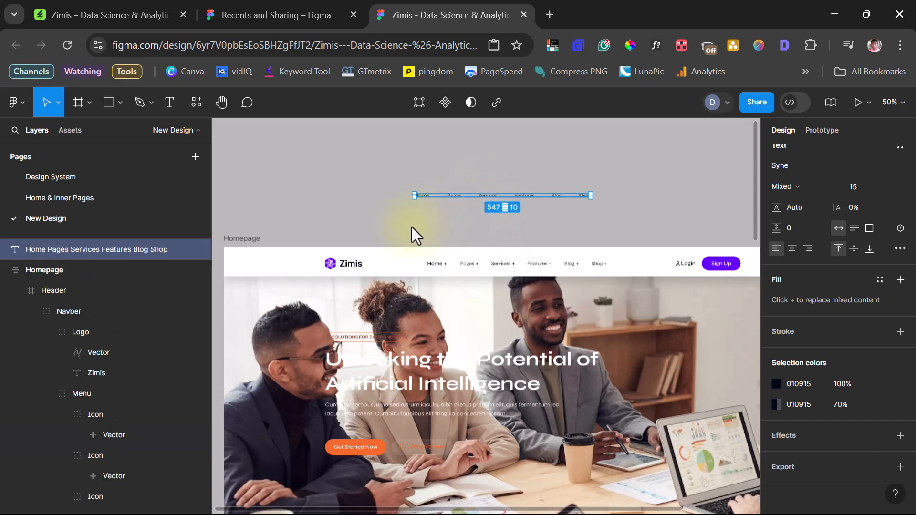
Step: Draw a frame around the copied menu text and enlarge it to about 702 × 308
{"action": "key", "text": "f"}
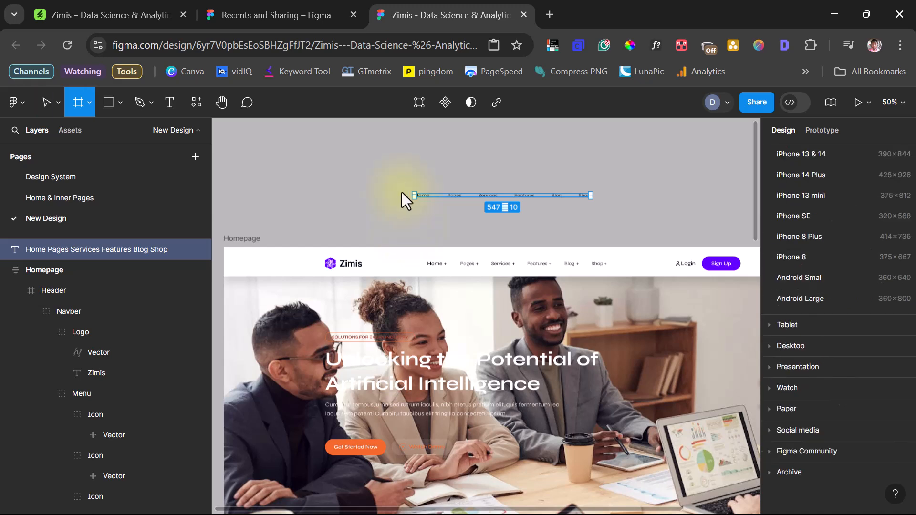
{"action": "mouse_move", "coordinate": [404, 173]}
{"action": "left_mouse_down"}
{"action": "mouse_move", "coordinate": [435, 210]}
{"action": "mouse_move", "coordinate": [604, 215]}
{"action": "left_mouse_up"}
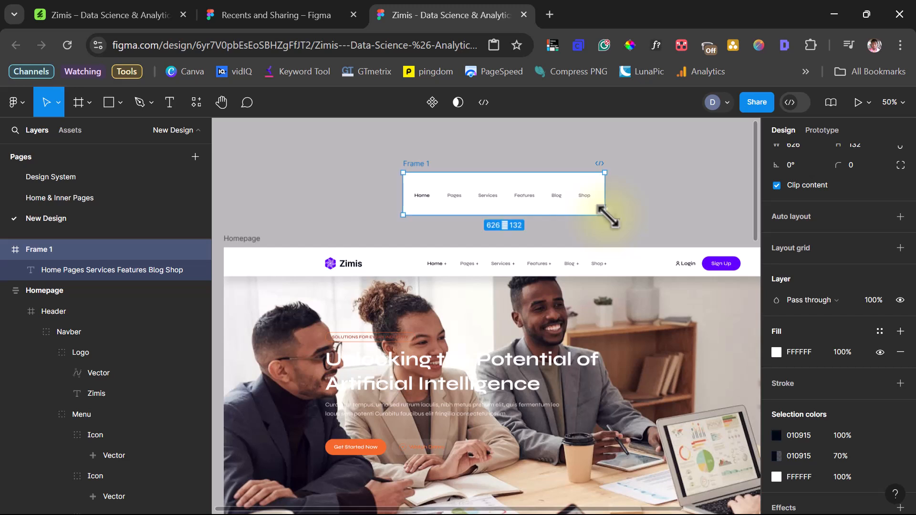
{"action": "left_click_drag", "start_coordinate": [605, 215], "coordinate": [609, 241]}
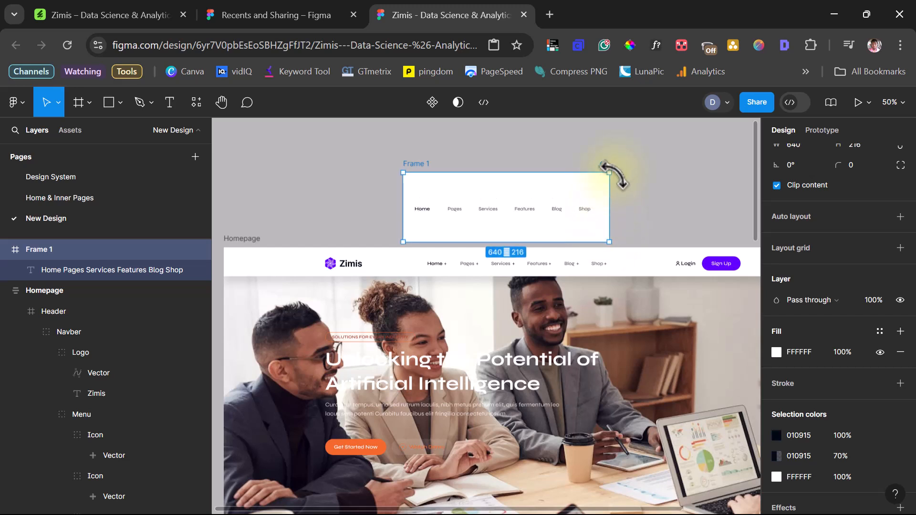
{"action": "left_click_drag", "start_coordinate": [609, 172], "coordinate": [631, 142]}
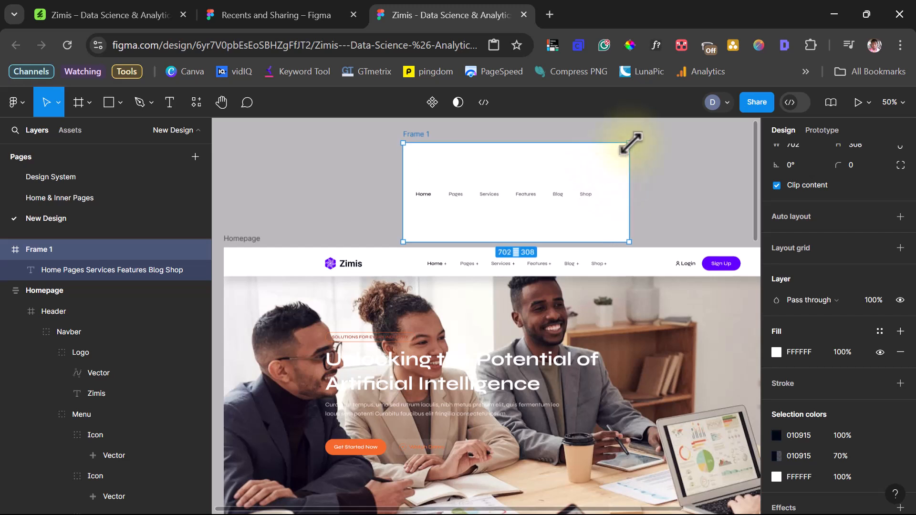
Step: Duplicate the menu text four times inside the new frame and spread the copies out vertically
{"action": "left_click", "coordinate": [493, 197]}
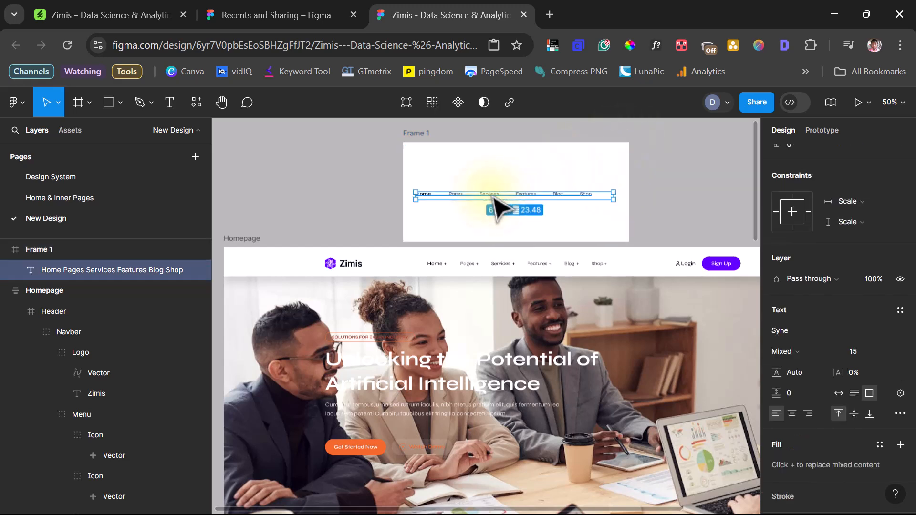
{"action": "key", "text": "ctrl+d"}
{"action": "key", "text": "ctrl+d"}
{"action": "key", "text": "ctrl+d"}
{"action": "key", "text": "ctrl+d"}
{"action": "left_click_drag", "start_coordinate": [491, 196], "coordinate": [494, 168]}
{"action": "left_click_drag", "start_coordinate": [491, 196], "coordinate": [490, 235]}
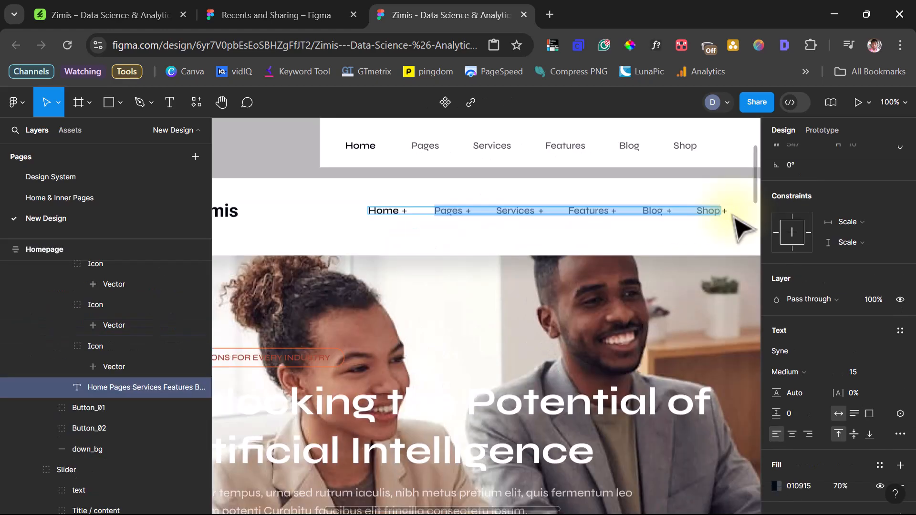
Step: Trim the header's menu text to Home and the topmost menu text copy in Frame 1 to Pages
{"action": "key", "text": "BackSpace"}
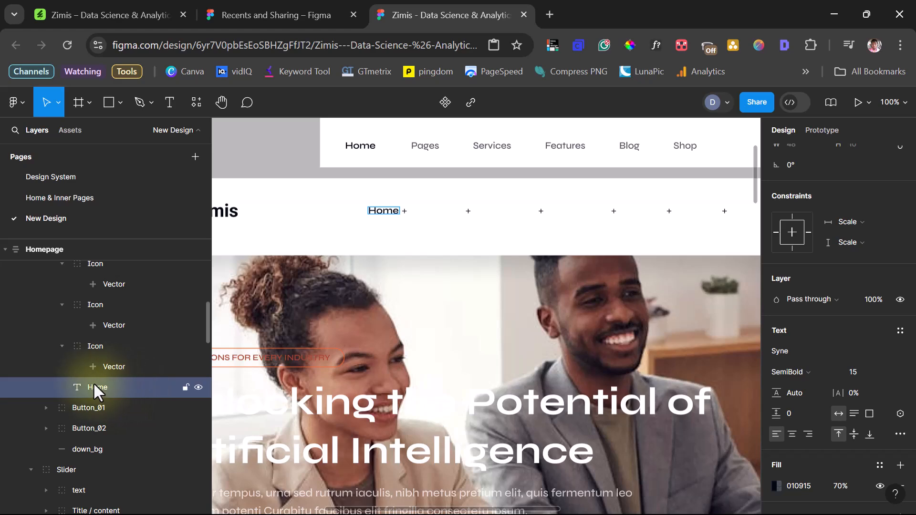
{"action": "scroll", "coordinate": [409, 143], "scroll_direction": "up", "scroll_amount": 3}
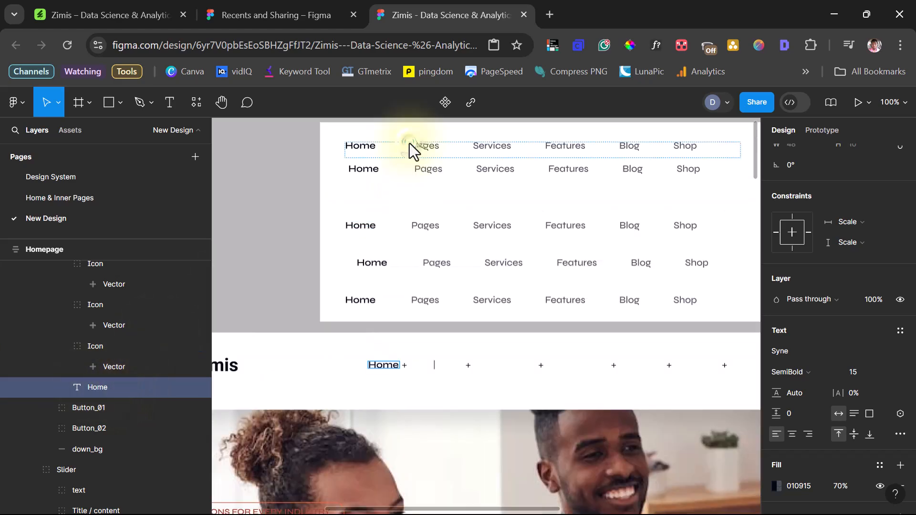
{"action": "left_click", "coordinate": [409, 143]}
{"action": "left_click_drag", "start_coordinate": [409, 144], "coordinate": [311, 147]}
{"action": "key", "text": "BackSpace"}
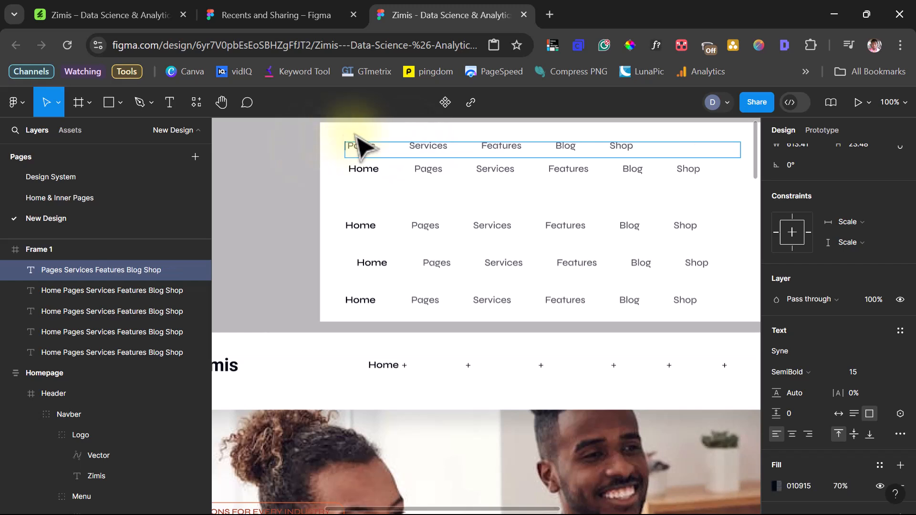
{"action": "left_click_drag", "start_coordinate": [378, 146], "coordinate": [643, 145]}
{"action": "key", "text": "BackSpace"}
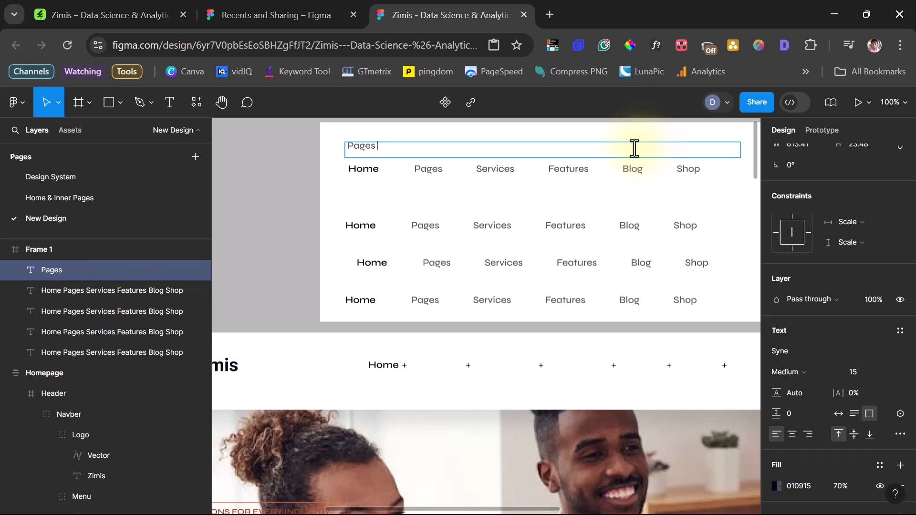
Step: Trim the second menu text copy in Frame 1 to Services
{"action": "double_click", "coordinate": [478, 168]}
{"action": "left_click_drag", "start_coordinate": [475, 168], "coordinate": [321, 170]}
{"action": "key", "text": "BackSpace"}
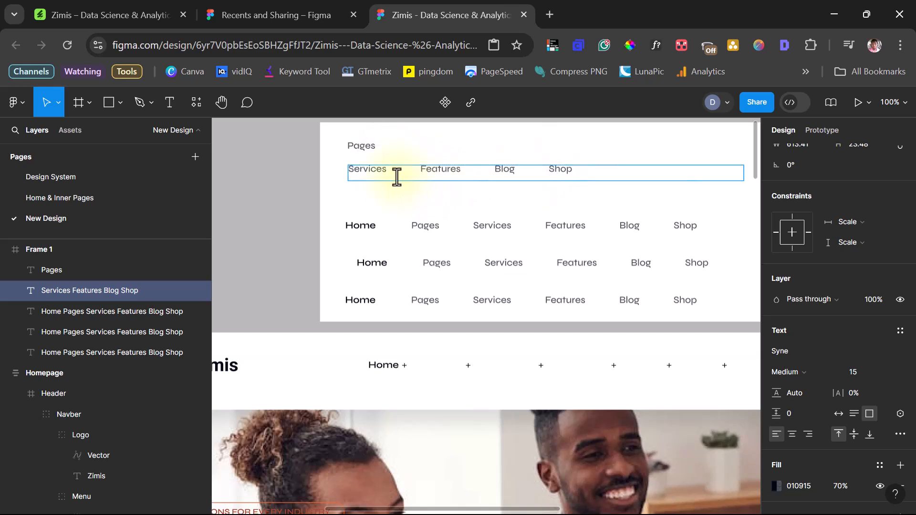
{"action": "left_click_drag", "start_coordinate": [387, 169], "coordinate": [597, 176]}
{"action": "key", "text": "BackSpace"}
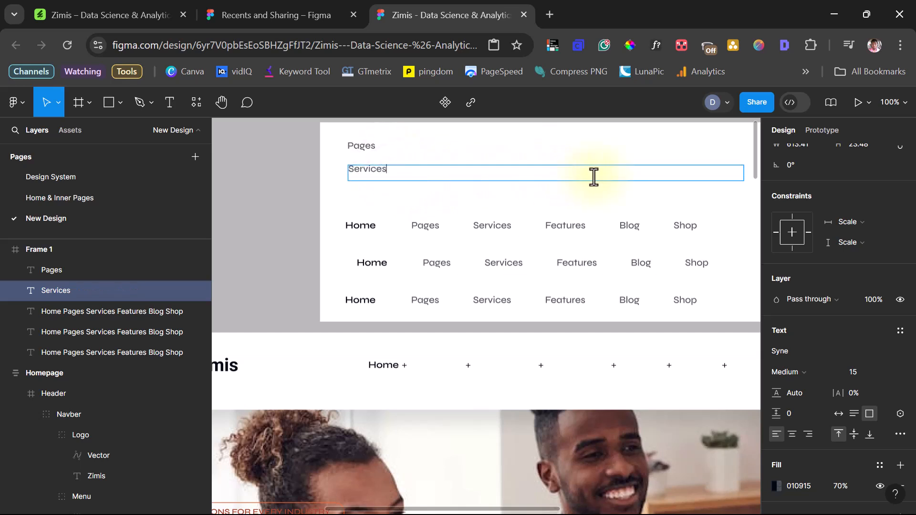
Step: Trim the remaining three menu text copies in Frame 1 to Features, Blog and Shop, from top to bottom
{"action": "left_click_drag", "start_coordinate": [544, 225], "coordinate": [257, 247]}
{"action": "key", "text": "BackSpace"}
{"action": "left_click_drag", "start_coordinate": [386, 226], "coordinate": [532, 231]}
{"action": "key", "text": "BackSpace"}
{"action": "left_click_drag", "start_coordinate": [629, 264], "coordinate": [353, 270]}
{"action": "key", "text": "BackSpace"}
{"action": "left_click_drag", "start_coordinate": [380, 264], "coordinate": [460, 270]}
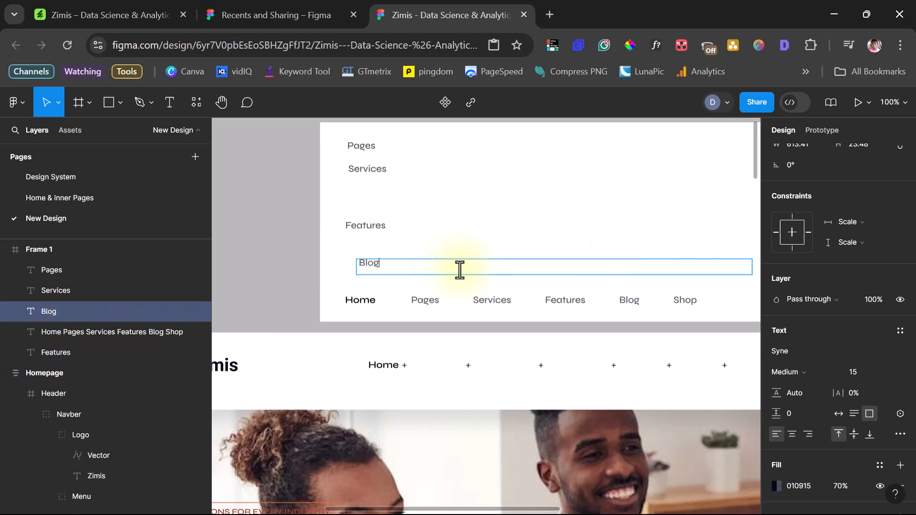
{"action": "key", "text": "BackSpace"}
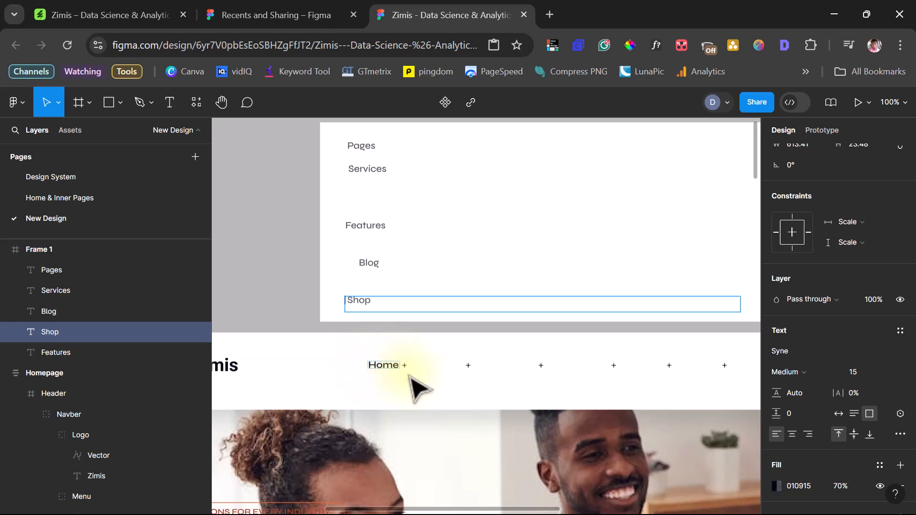
Step: Group the header's Home text with its plus vector and move the group out of Menu, directly under Navber
{"action": "left_click", "coordinate": [390, 366]}
{"action": "left_click", "coordinate": [390, 366]}
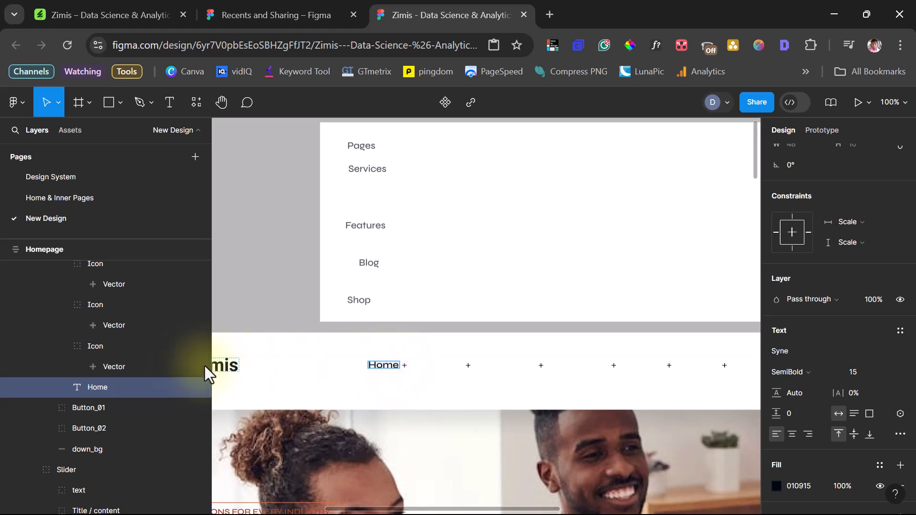
{"action": "left_click", "coordinate": [112, 365]}
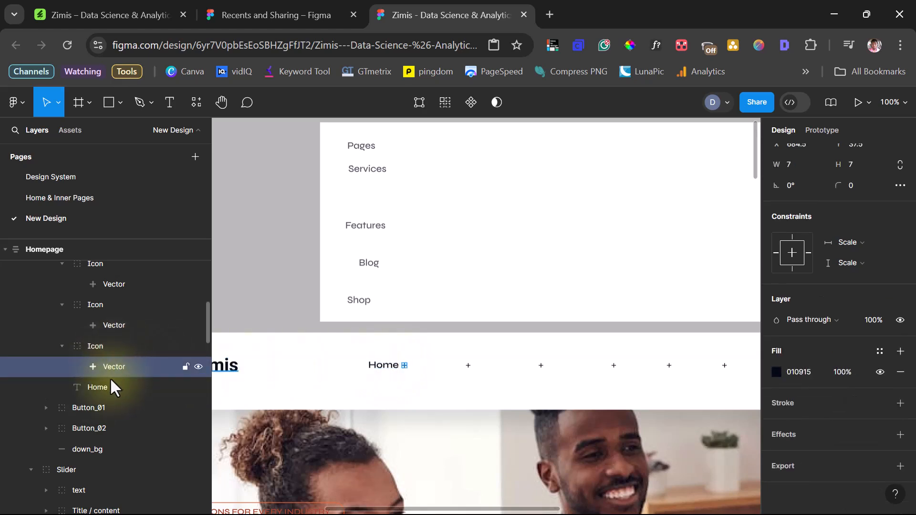
{"action": "left_click", "coordinate": [109, 387], "text": "shift"}
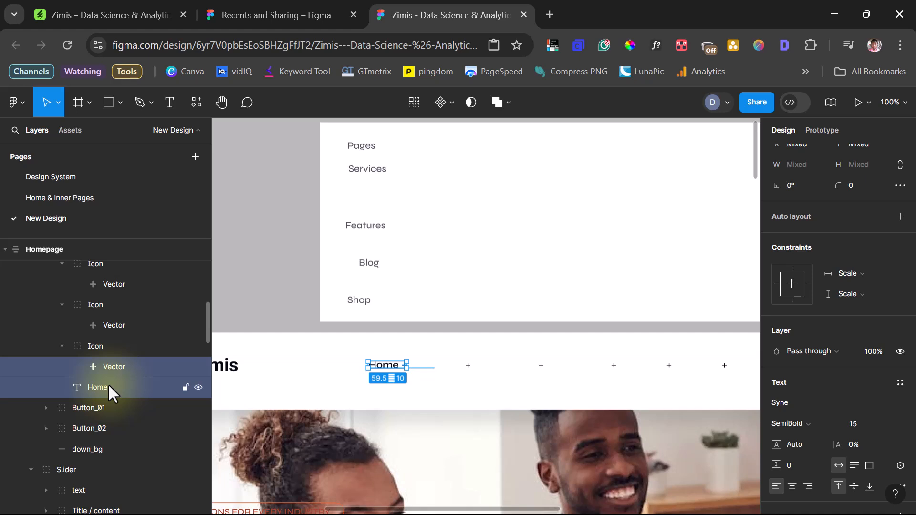
{"action": "key", "text": "ctrl+g"}
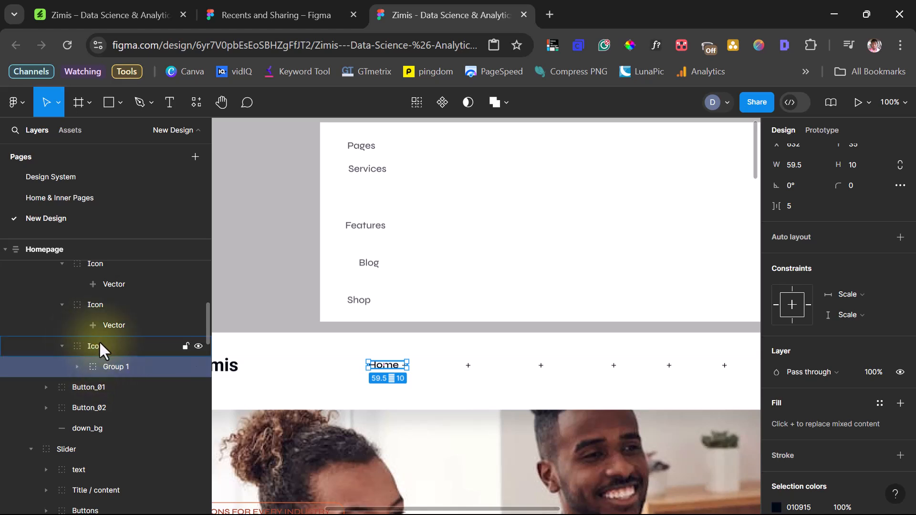
{"action": "left_click_drag", "start_coordinate": [119, 365], "coordinate": [88, 370]}
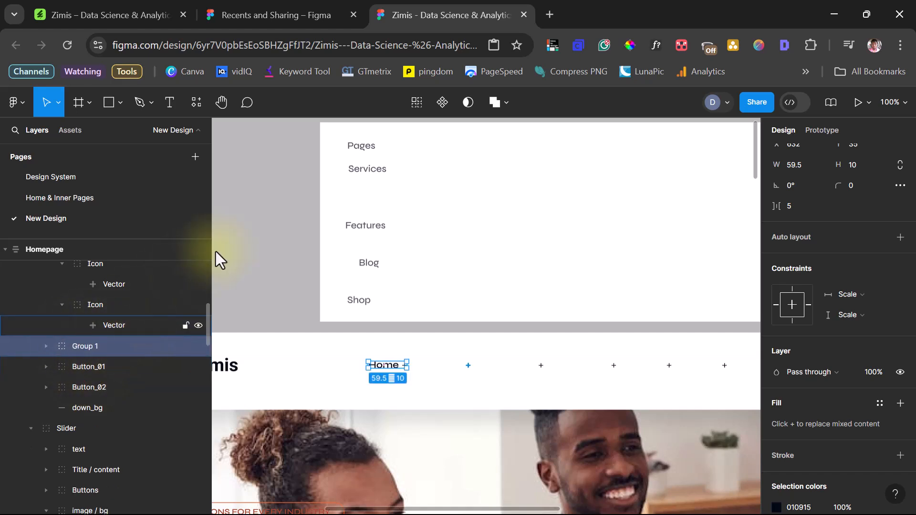
Step: Set the Pages, Services, Blog, Shop and Features text layers in Frame 1 to auto width
{"action": "left_click", "coordinate": [371, 148]}
{"action": "left_click", "coordinate": [53, 289], "text": "shift"}
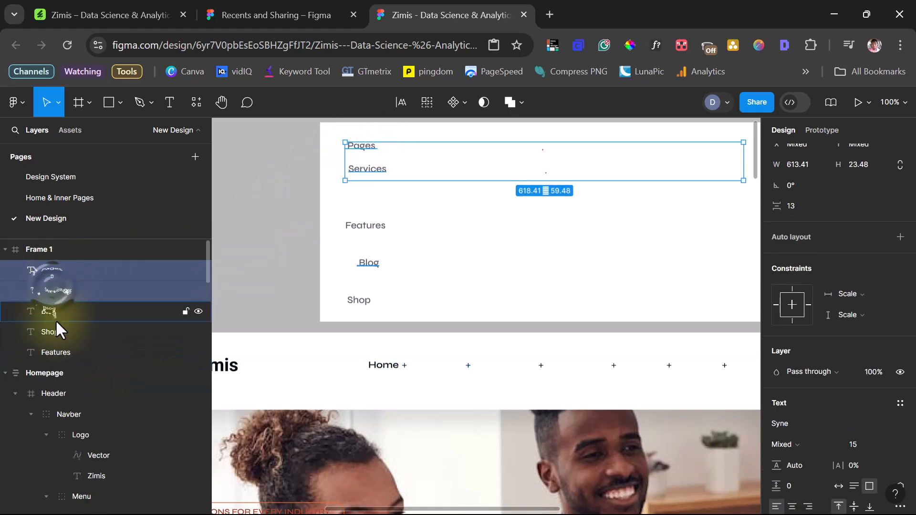
{"action": "left_click", "coordinate": [54, 313], "text": "shift"}
{"action": "left_click", "coordinate": [56, 333], "text": "shift"}
{"action": "left_click", "coordinate": [55, 344], "text": "shift"}
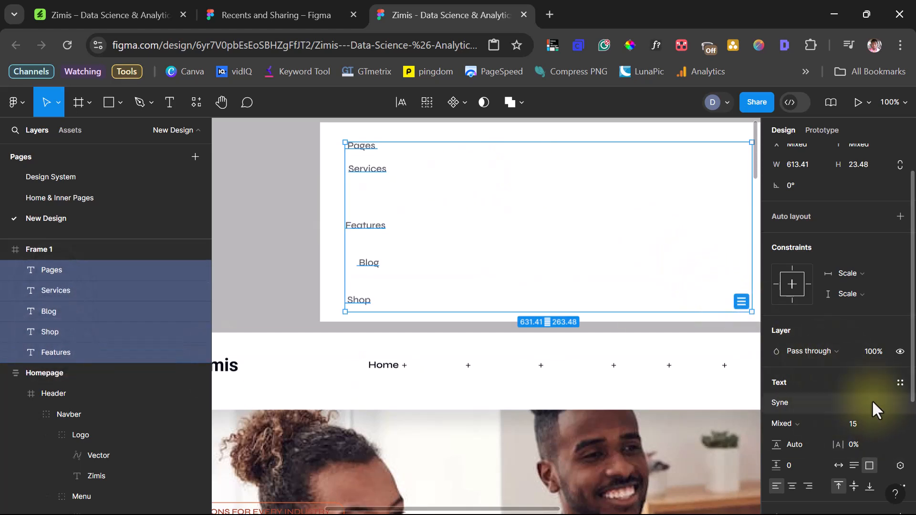
{"action": "left_click", "coordinate": [853, 463]}
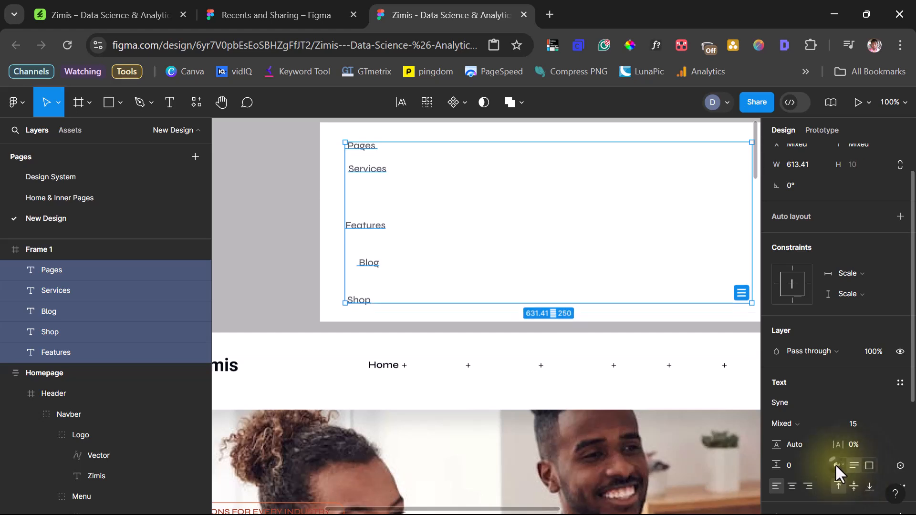
{"action": "left_click", "coordinate": [835, 465]}
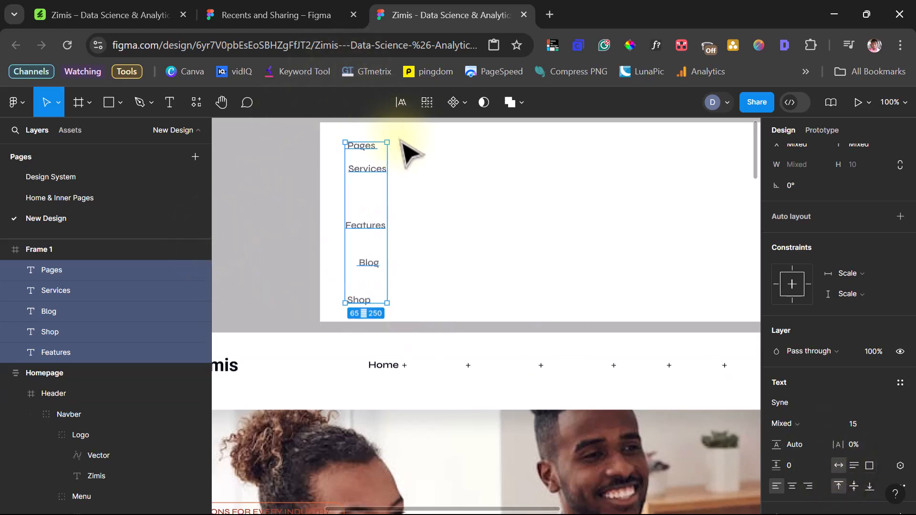
Step: Cut the Pages text from Frame 1 and paste it into the header just before the second plus icon
{"action": "scroll", "coordinate": [401, 142], "scroll_direction": "down", "scroll_amount": 1}
{"action": "scroll", "coordinate": [401, 142], "scroll_direction": "up", "scroll_amount": 1}
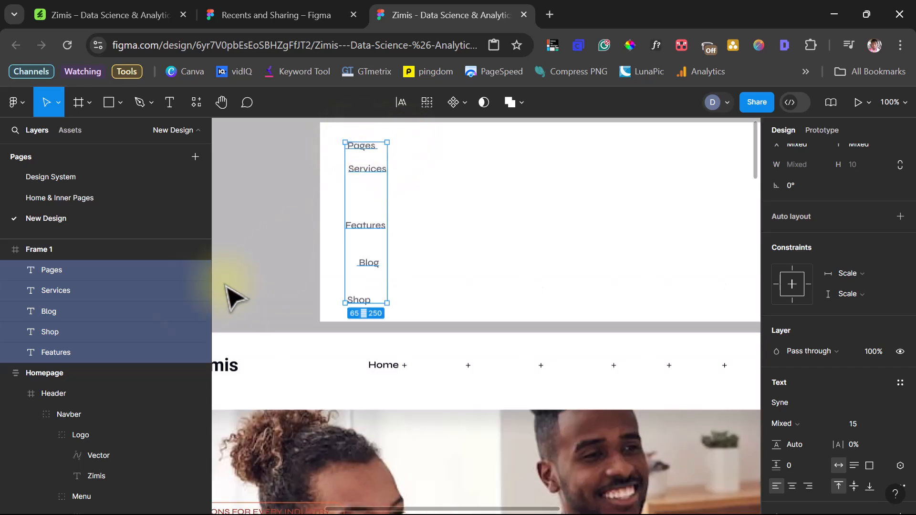
{"action": "key", "text": "ctrl+z"}
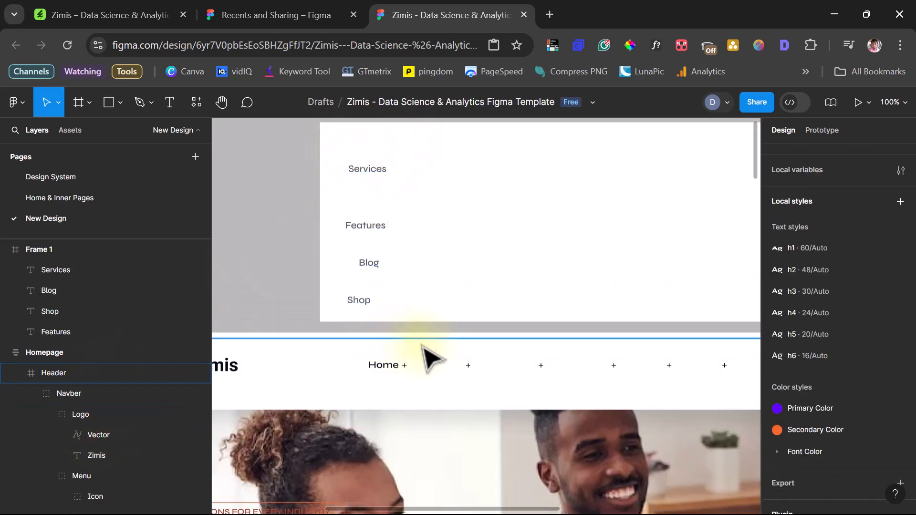
{"action": "left_click", "coordinate": [468, 365]}
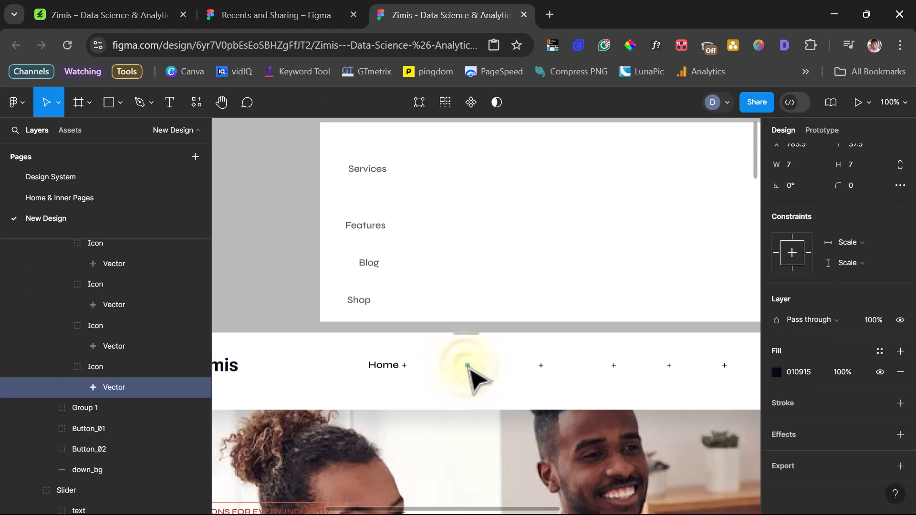
{"action": "key", "text": "ctrl+v"}
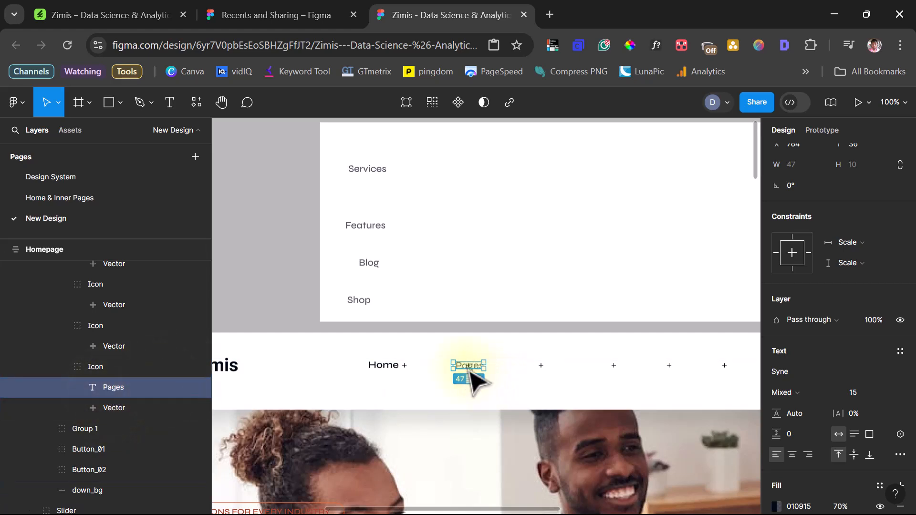
{"action": "mouse_move", "coordinate": [466, 368]}
{"action": "left_mouse_down"}
{"action": "mouse_move", "coordinate": [448, 366]}
{"action": "mouse_move", "coordinate": [451, 377]}
{"action": "left_mouse_up"}
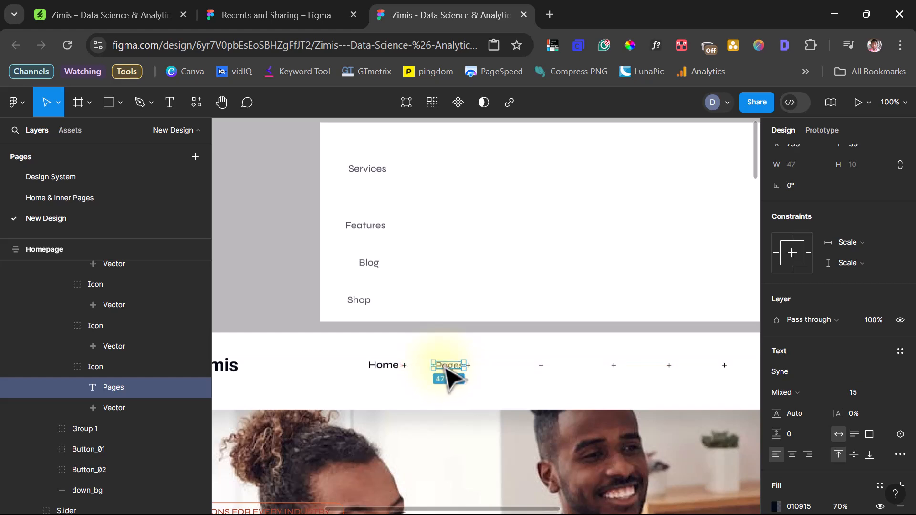
Step: Group the header's Pages text with its plus vector and move the group directly under Navber
{"action": "left_click", "coordinate": [102, 406], "text": "shift"}
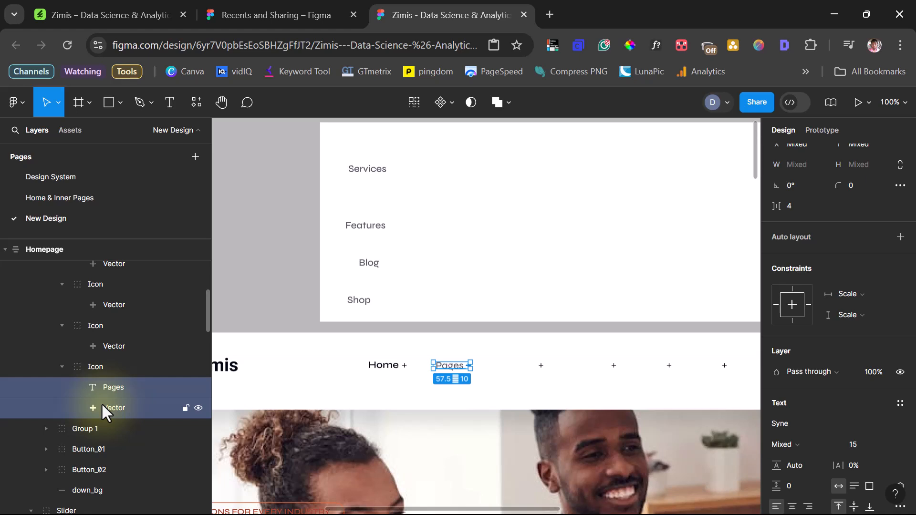
{"action": "key", "text": "ctrl+g"}
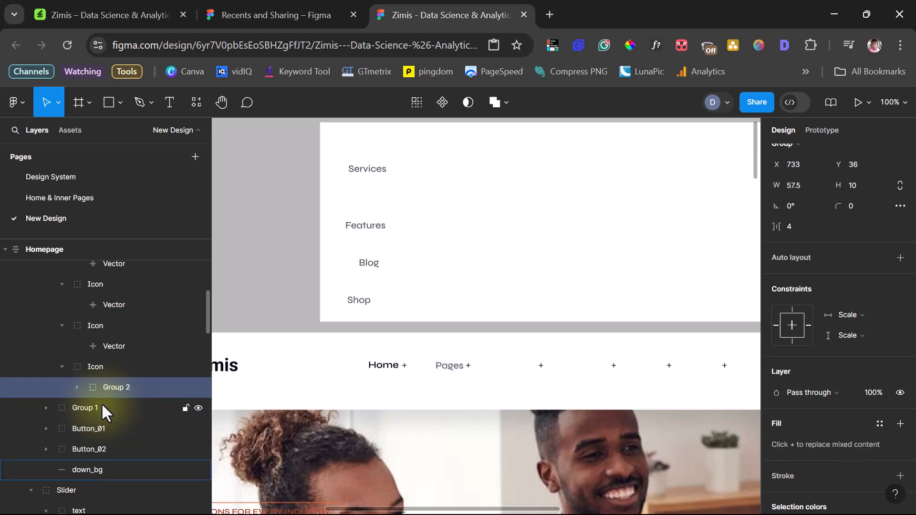
{"action": "left_click_drag", "start_coordinate": [121, 384], "coordinate": [92, 387]}
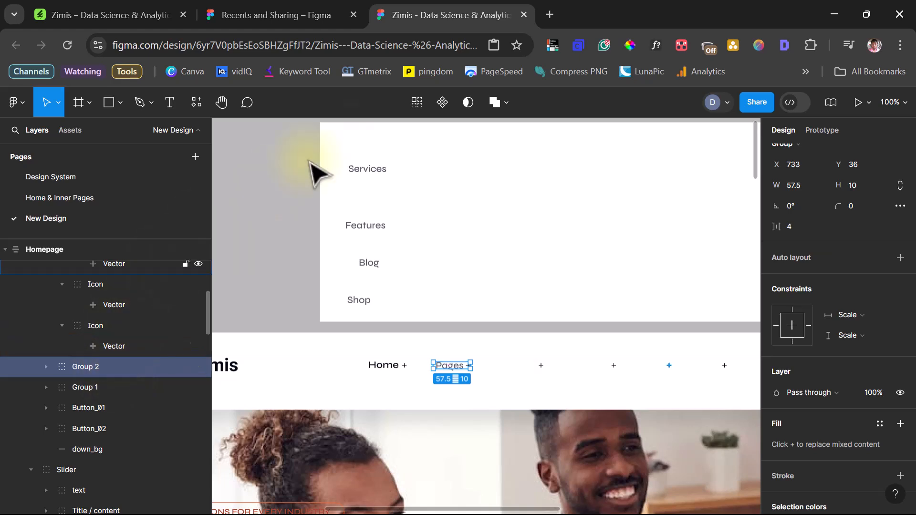
Step: Cut the Services text from Frame 1 and paste it into the header just before the third plus icon
{"action": "left_click", "coordinate": [373, 171]}
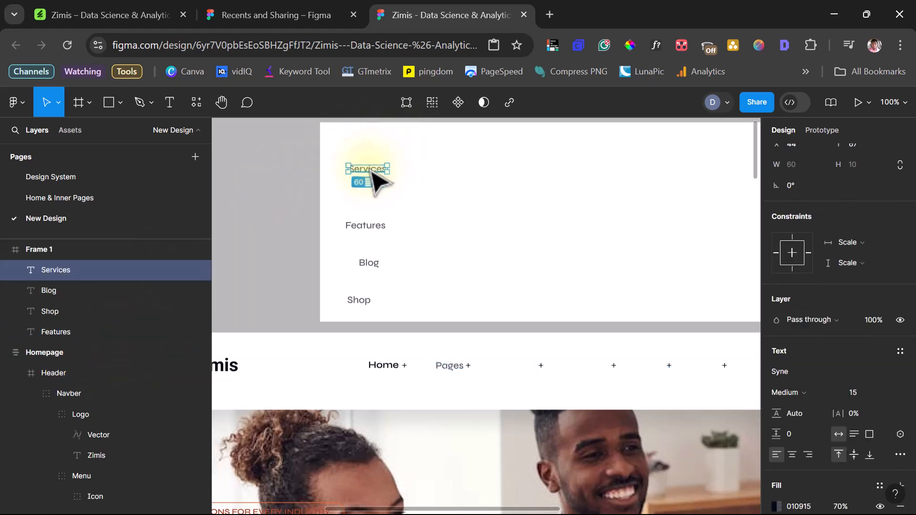
{"action": "key", "text": "Delete"}
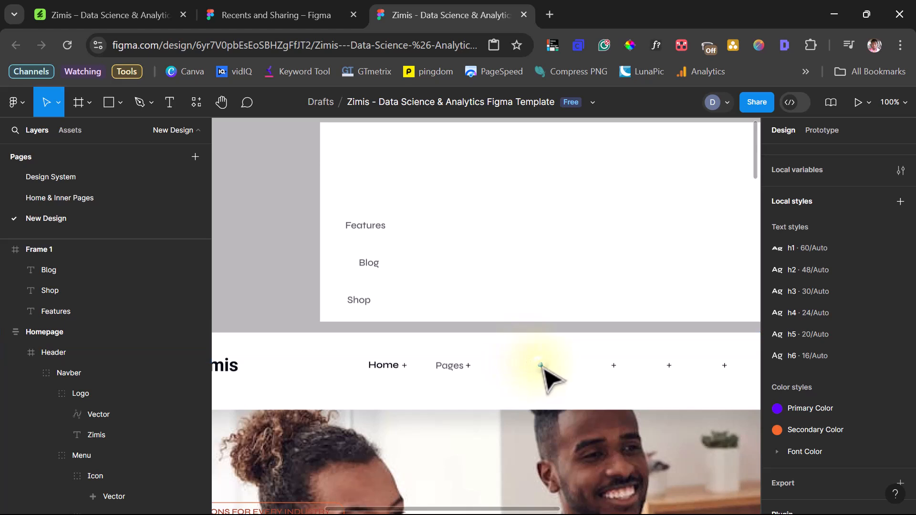
{"action": "left_click", "coordinate": [543, 367], "text": "ctrl"}
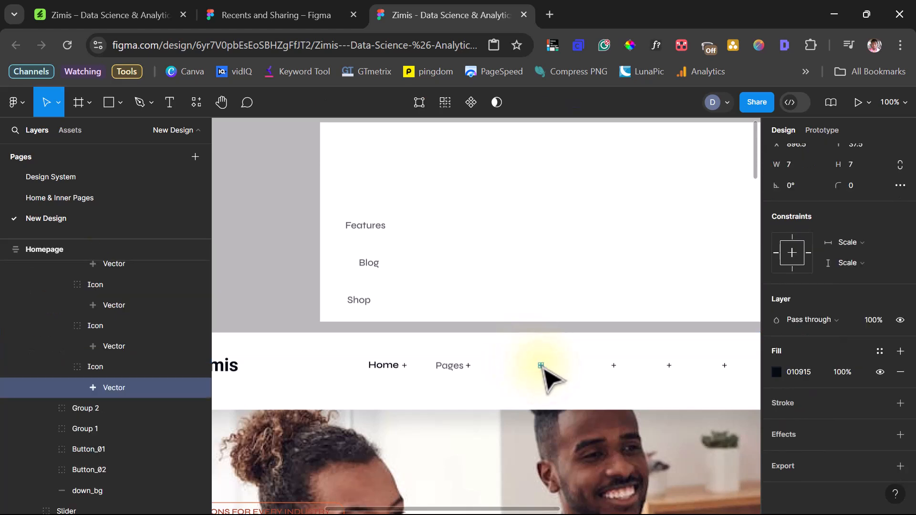
{"action": "key", "text": "ctrl+v"}
{"action": "left_click_drag", "start_coordinate": [543, 368], "coordinate": [515, 370]}
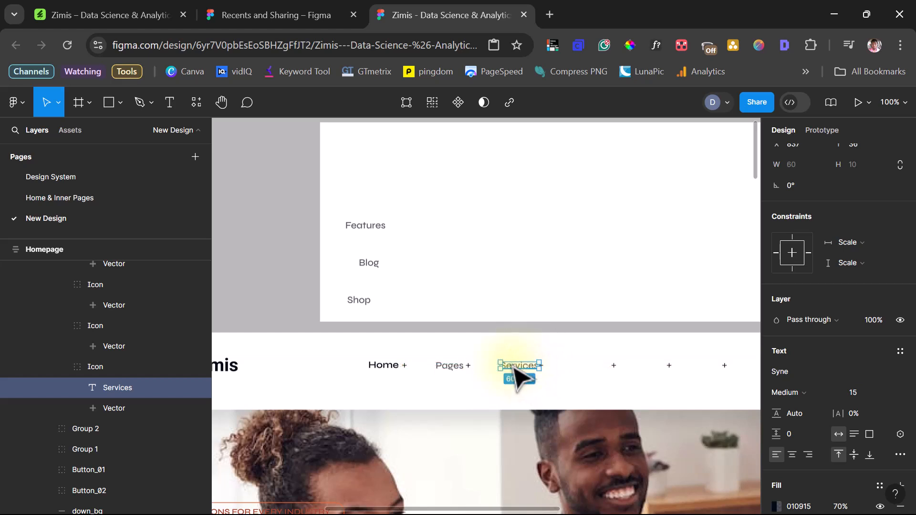
Step: Group the header's Services text with its plus vector and move the group directly under Navber
{"action": "left_click", "coordinate": [119, 404], "text": "shift"}
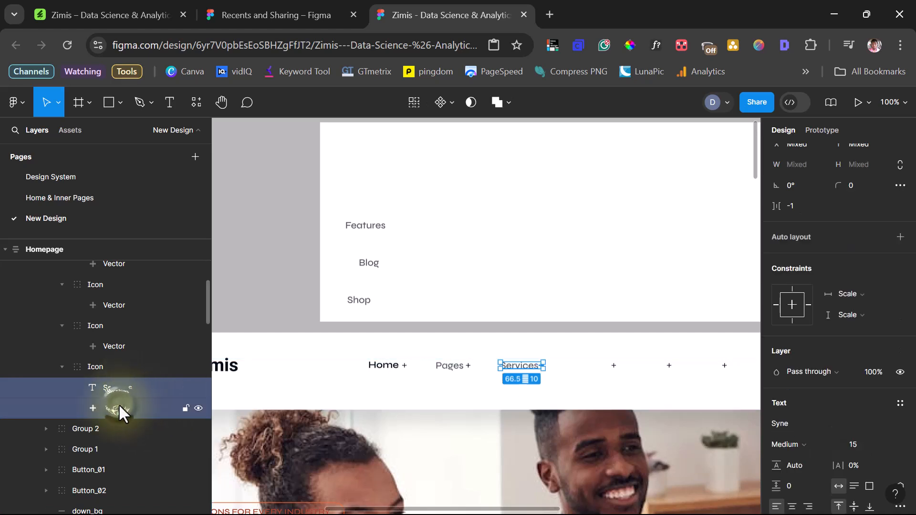
{"action": "key", "text": "ctrl+g"}
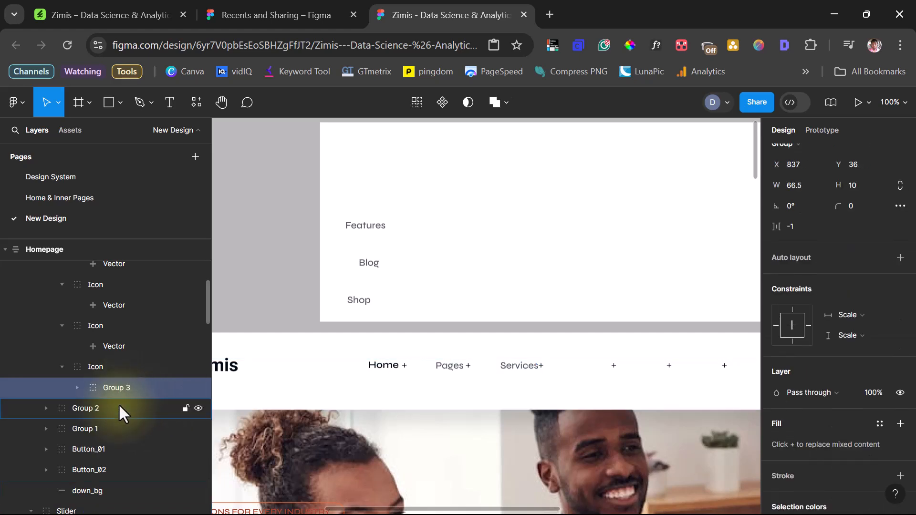
{"action": "left_click_drag", "start_coordinate": [83, 390], "coordinate": [82, 390]}
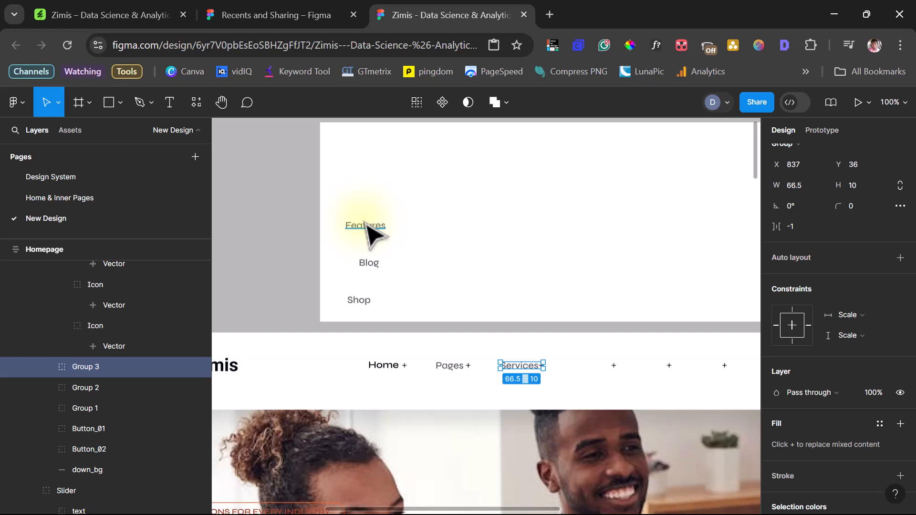
Step: Move Features and Blog from Frame 1 to the header's fourth and fifth plus icons, grouping each text with its icon under Navber
{"action": "left_click_drag", "start_coordinate": [370, 237], "coordinate": [579, 369]}
{"action": "left_click", "coordinate": [113, 408], "text": "shift"}
{"action": "key", "text": "ctrl+g"}
{"action": "left_click_drag", "start_coordinate": [369, 262], "coordinate": [652, 367]}
{"action": "left_click", "coordinate": [124, 374], "text": "shift"}
{"action": "key", "text": "ctrl+g"}
{"action": "left_click_drag", "start_coordinate": [124, 354], "coordinate": [119, 364]}
Step: Move the Shop text from Frame 1 to the header's last plus icon and group the two under Navber
{"action": "scroll", "coordinate": [505, 238], "scroll_direction": "up", "scroll_amount": 1}
{"action": "scroll", "coordinate": [505, 237], "scroll_direction": "down", "scroll_amount": 1}
{"action": "left_click", "coordinate": [363, 300]}
{"action": "key", "text": "Delete"}
{"action": "key", "text": "ctrl+v"}
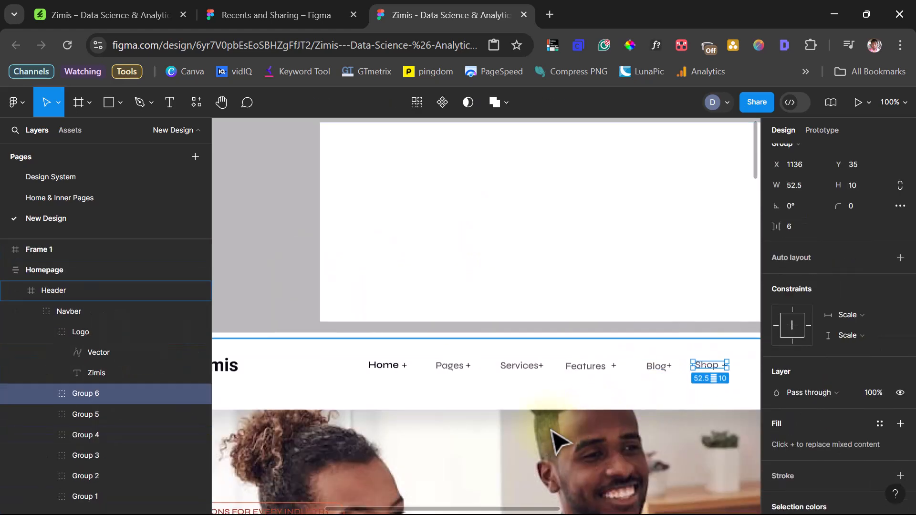
Step: Delete the empty Frame 1 above the Homepage frame
{"action": "key", "text": "minus"}
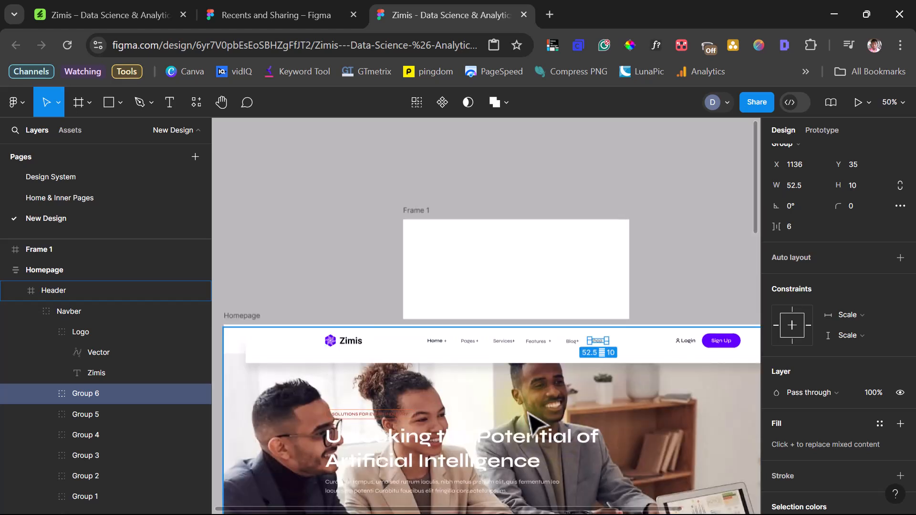
{"action": "left_click", "coordinate": [411, 211]}
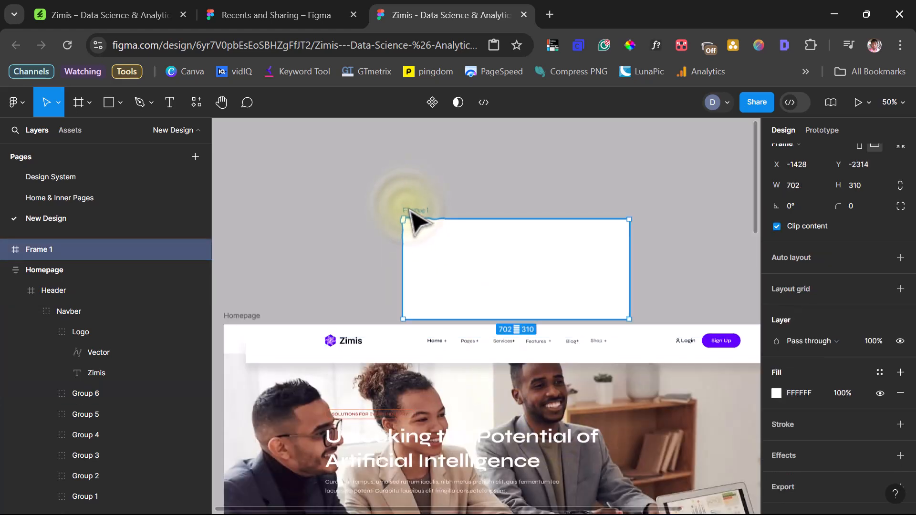
{"action": "key", "text": "Delete"}
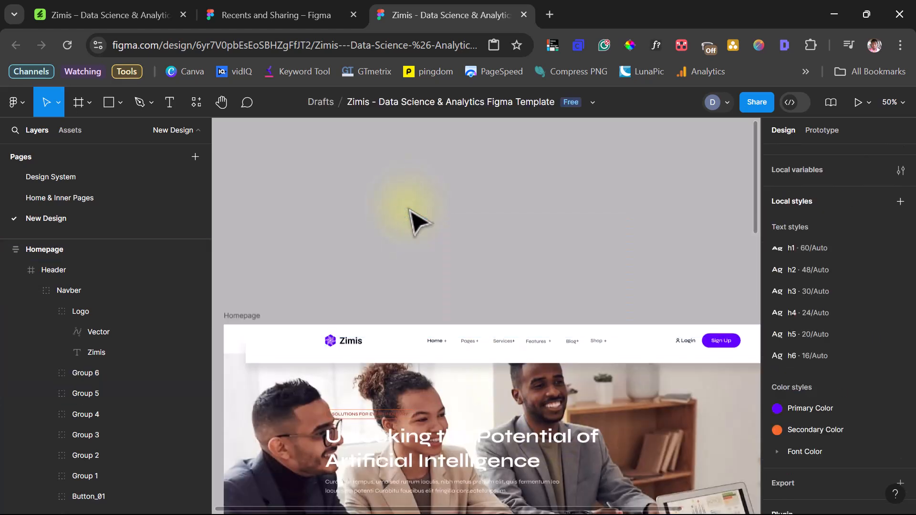
Step: Outline and flatten the Login icon's two vectors into one shape and move it directly under Button_01
{"action": "left_click", "coordinate": [679, 342], "text": "ctrl"}
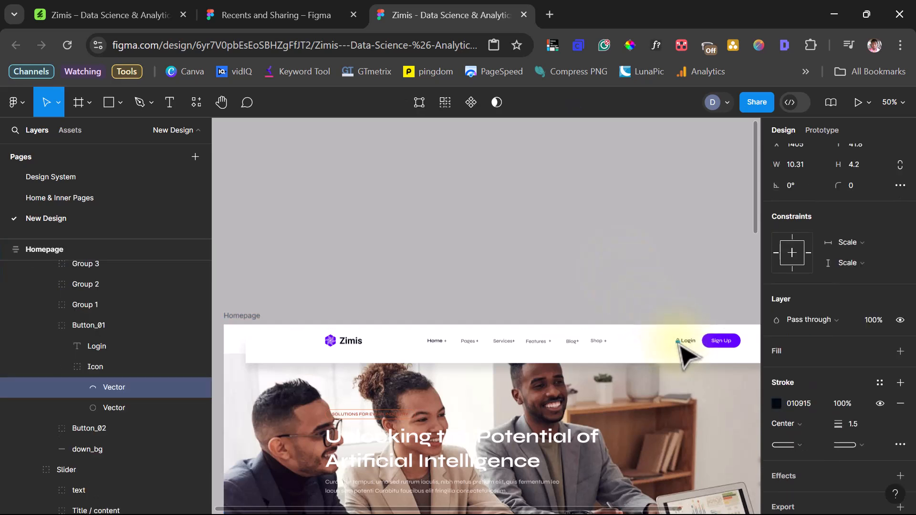
{"action": "left_click", "coordinate": [119, 407], "text": "shift"}
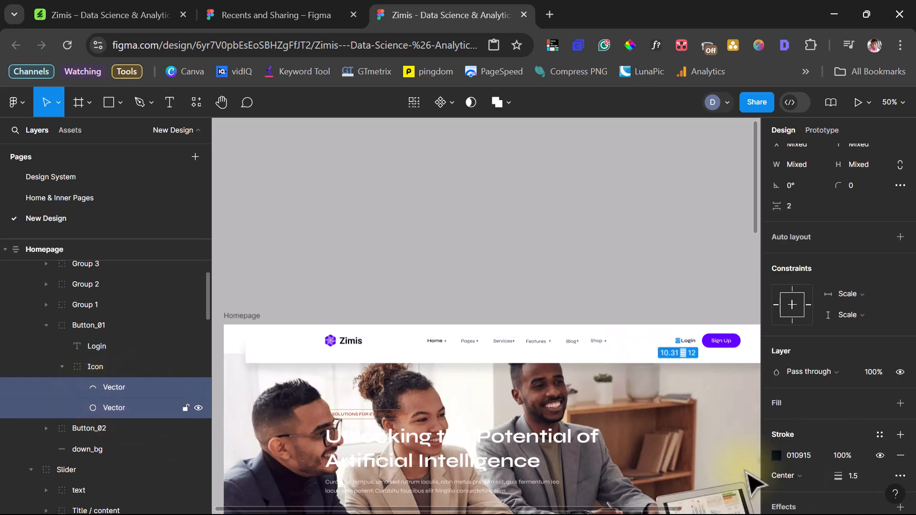
{"action": "right_click", "coordinate": [140, 397]}
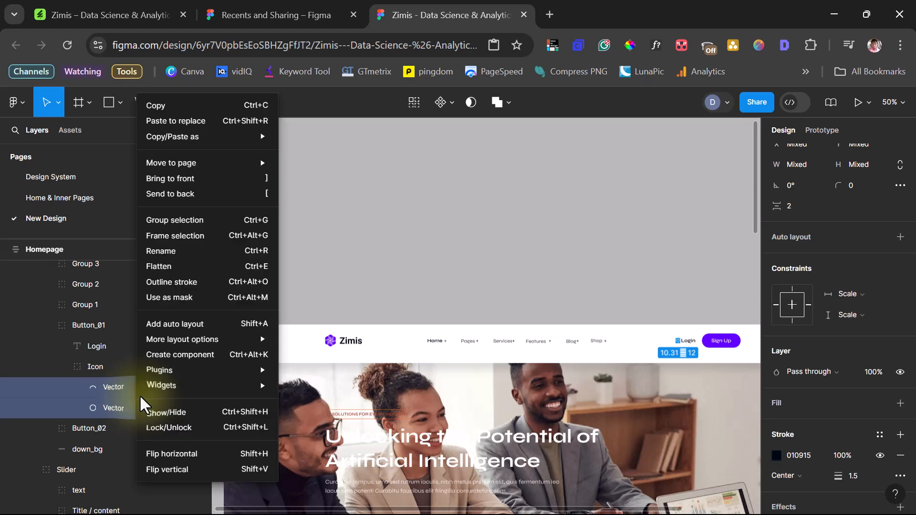
{"action": "left_click", "coordinate": [159, 281]}
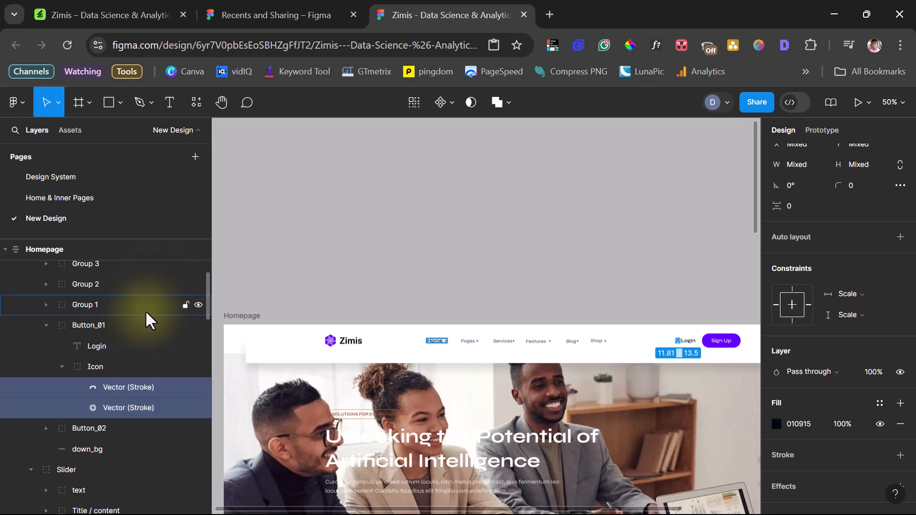
{"action": "right_click", "coordinate": [119, 396]}
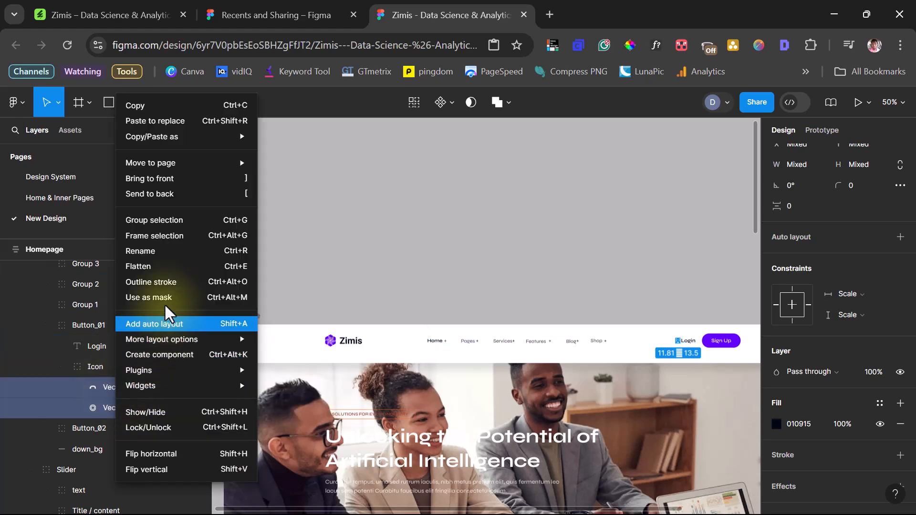
{"action": "left_click", "coordinate": [150, 267]}
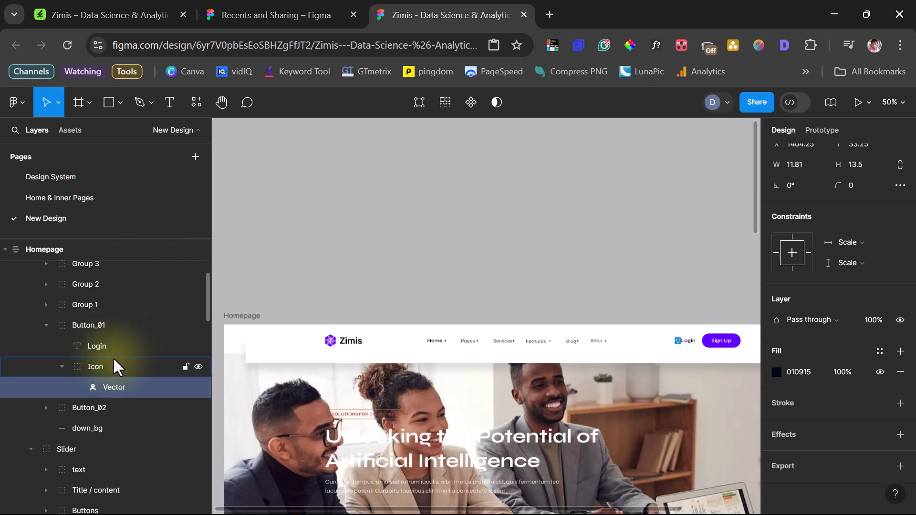
{"action": "left_click_drag", "start_coordinate": [125, 385], "coordinate": [98, 390]}
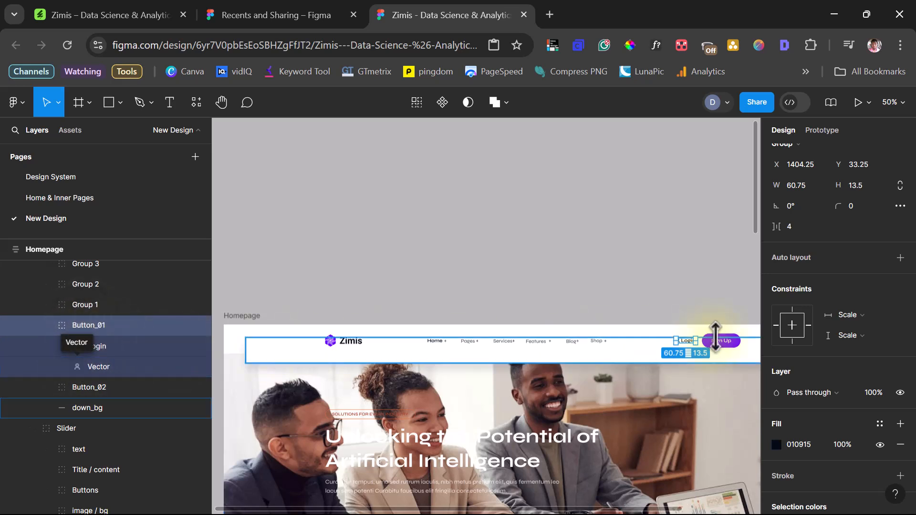
Step: Remove the hidden white fill from the Watch Demo play icon's circle and outline its stroke
{"action": "double_click", "coordinate": [735, 344]}
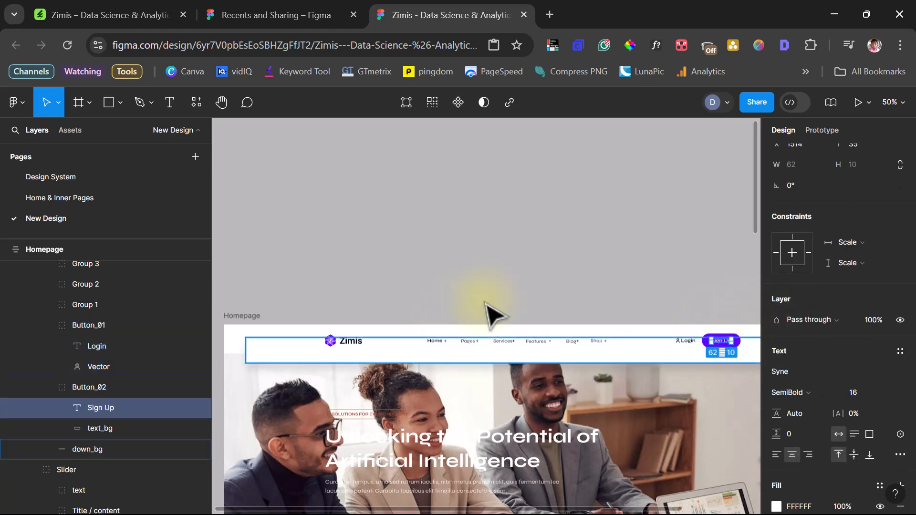
{"action": "scroll", "coordinate": [440, 321], "scroll_direction": "down", "scroll_amount": 3}
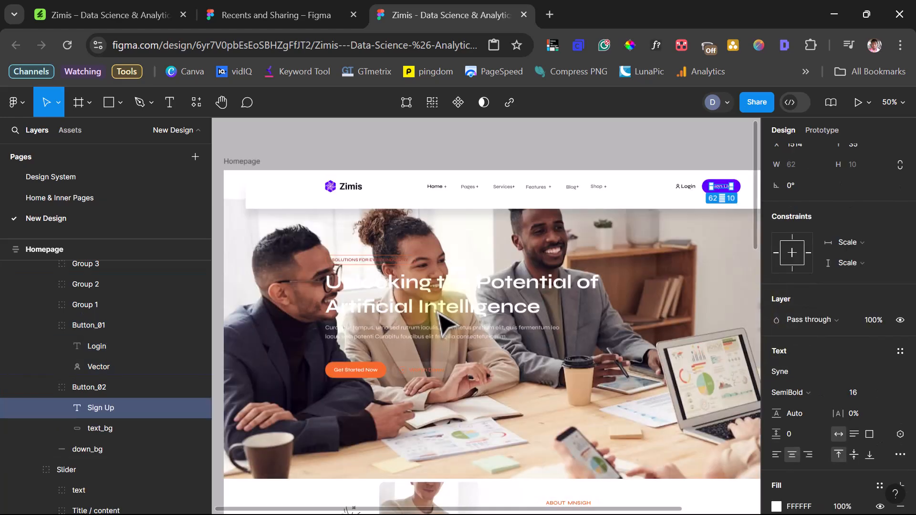
{"action": "left_click", "coordinate": [405, 371], "text": "ctrl"}
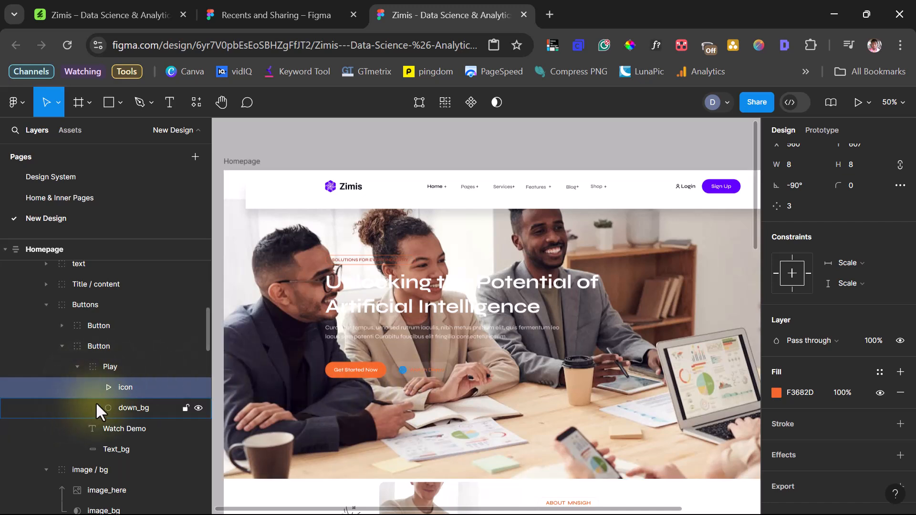
{"action": "left_click", "coordinate": [124, 407]}
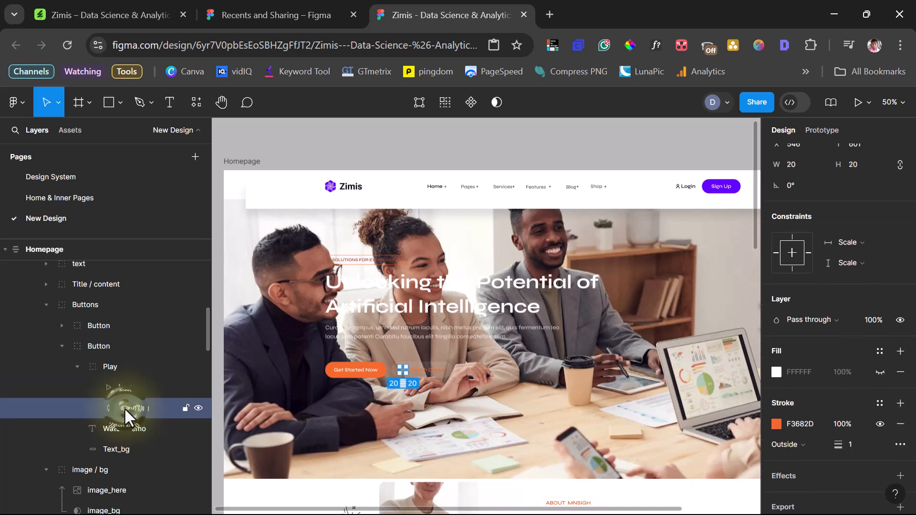
{"action": "left_click", "coordinate": [901, 372]}
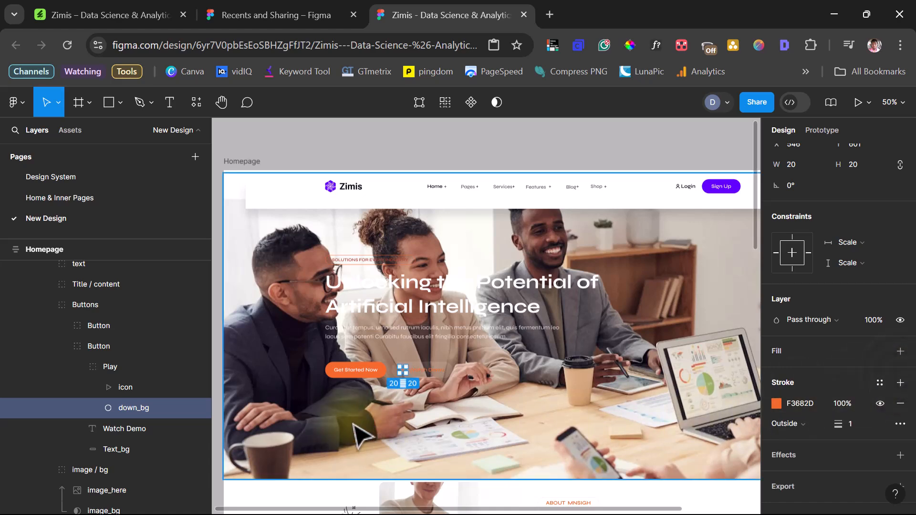
{"action": "right_click", "coordinate": [133, 406]}
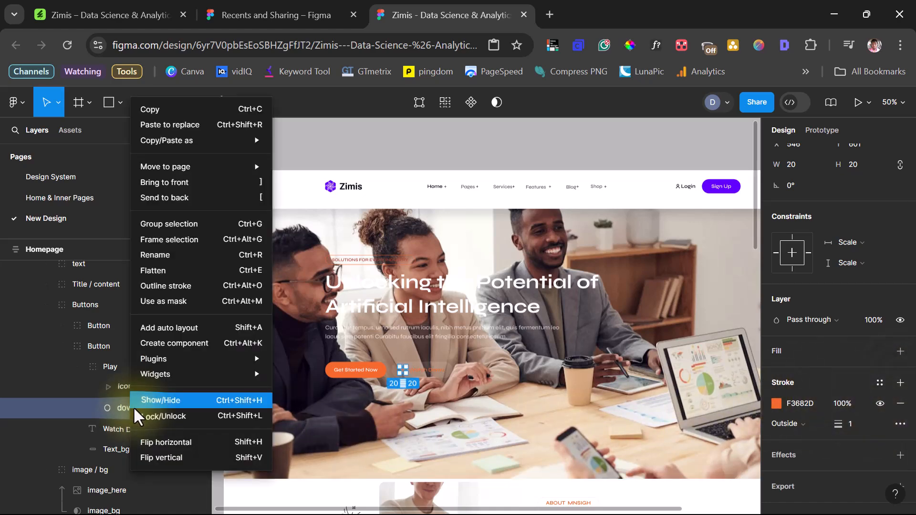
{"action": "left_click", "coordinate": [165, 287]}
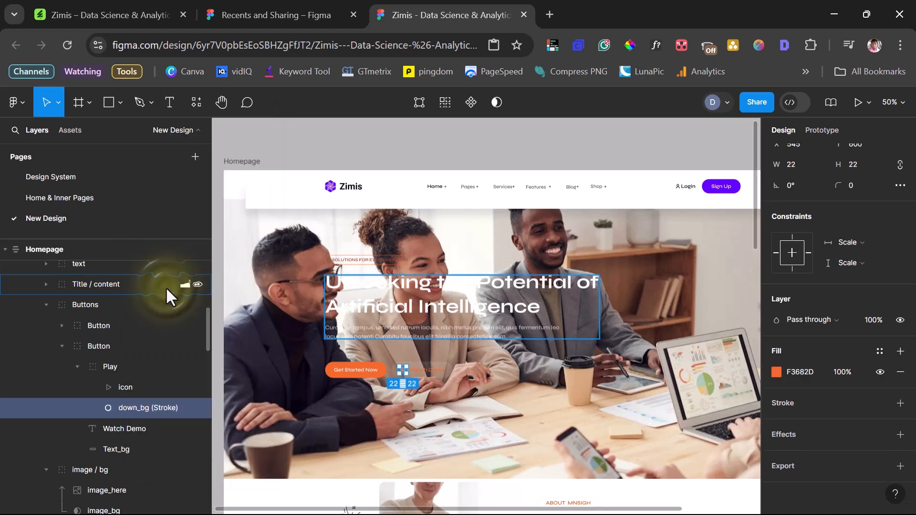
Step: Flatten the Watch Demo play triangle and its outlined circle into a single vector
{"action": "left_click", "coordinate": [139, 384], "text": "shift"}
{"action": "right_click", "coordinate": [138, 384]}
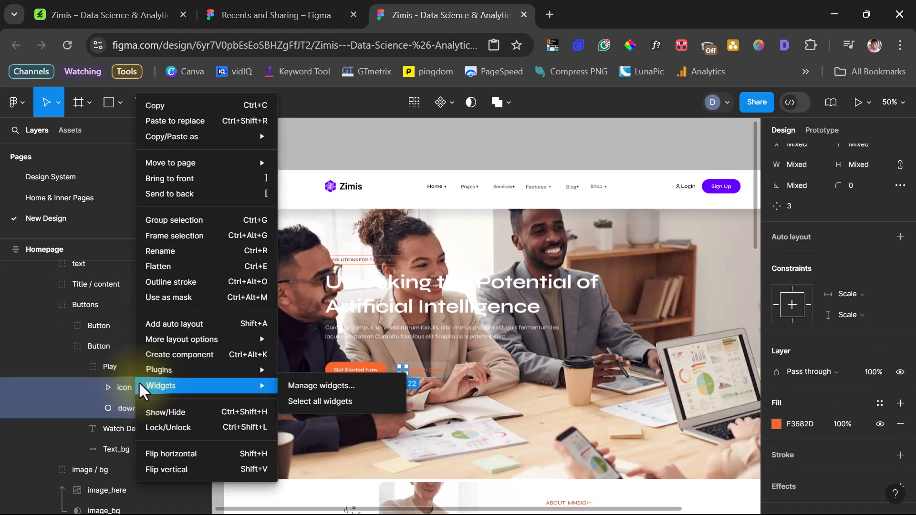
{"action": "left_click", "coordinate": [165, 266]}
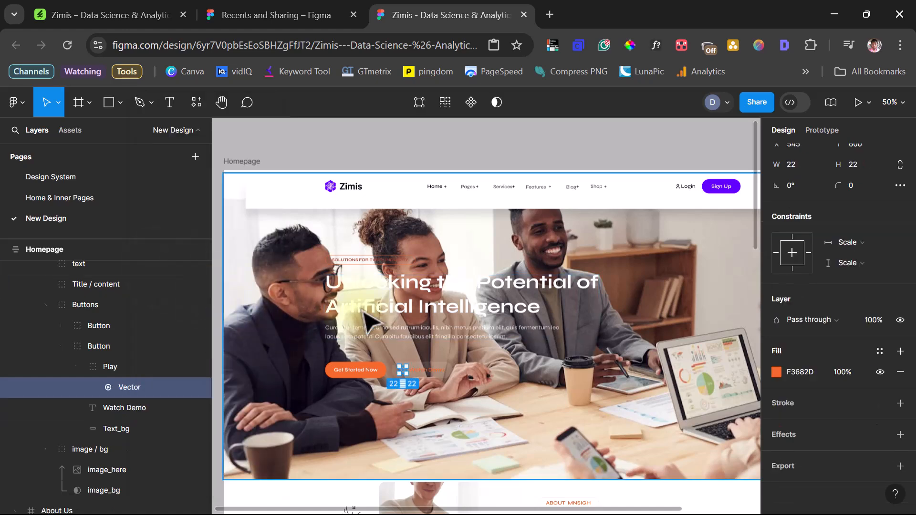
Step: Examine whether the About section's decorative shapes and check mark icons are each a single vector
{"action": "scroll", "coordinate": [475, 305], "scroll_direction": "down", "scroll_amount": 5}
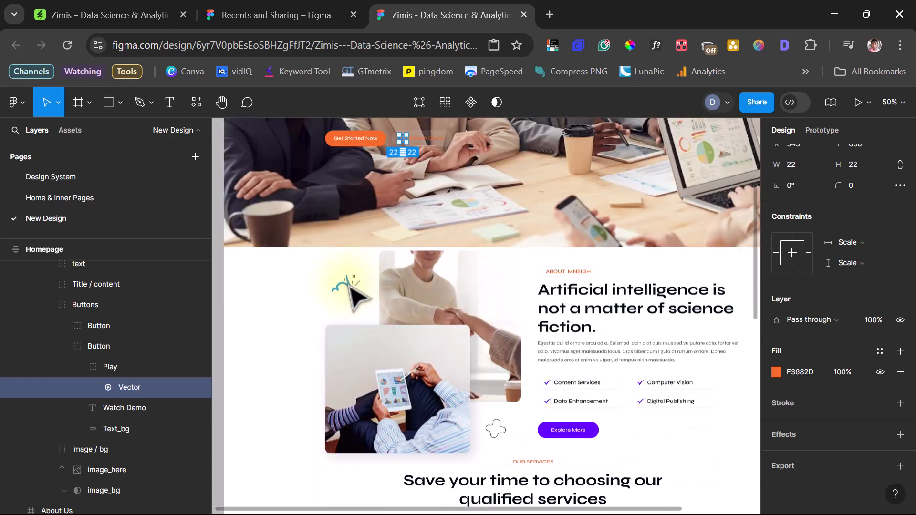
{"action": "left_click", "coordinate": [349, 286]}
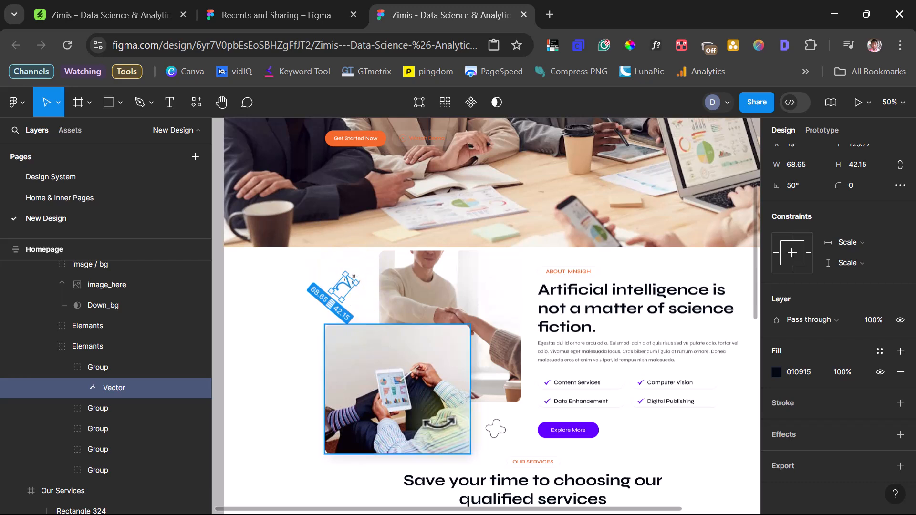
{"action": "left_click", "coordinate": [496, 432]}
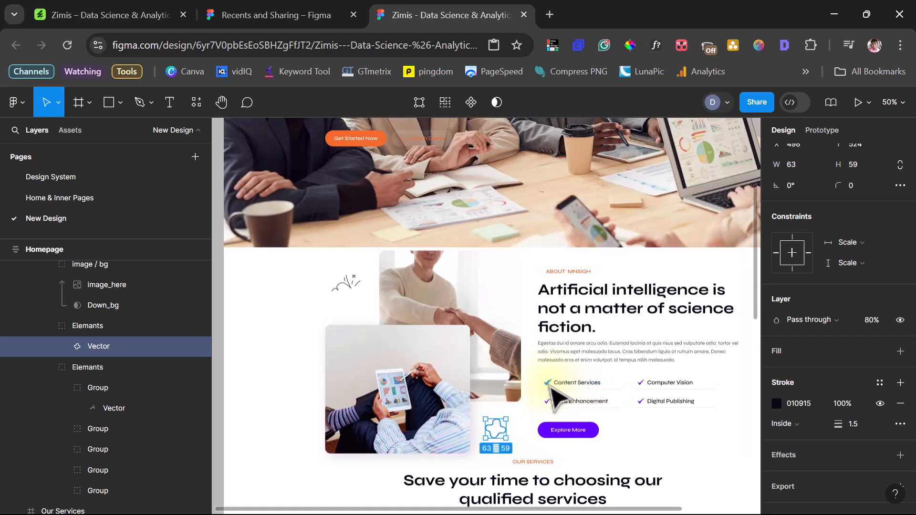
{"action": "left_click", "coordinate": [548, 384]}
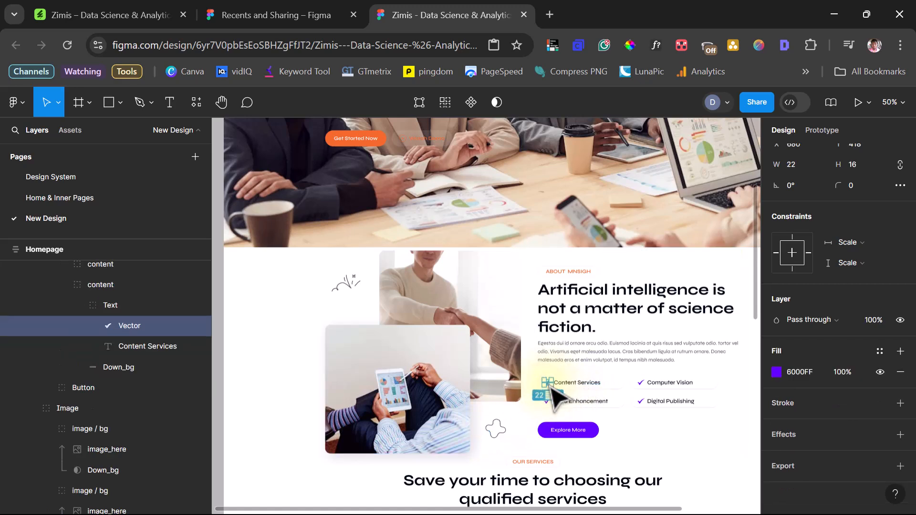
{"action": "left_click", "coordinate": [642, 384]}
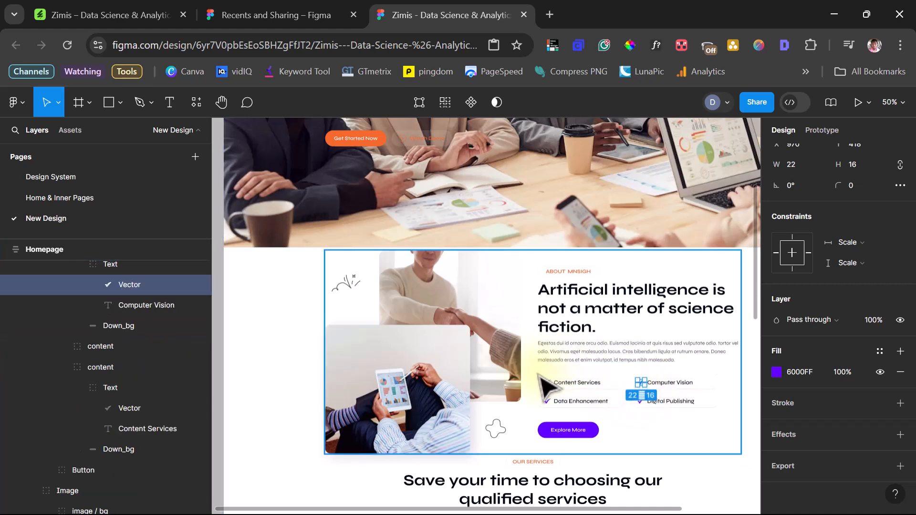
{"action": "scroll", "coordinate": [543, 385], "scroll_direction": "down", "scroll_amount": 3}
{"action": "scroll", "coordinate": [544, 385], "scroll_direction": "down", "scroll_amount": 2}
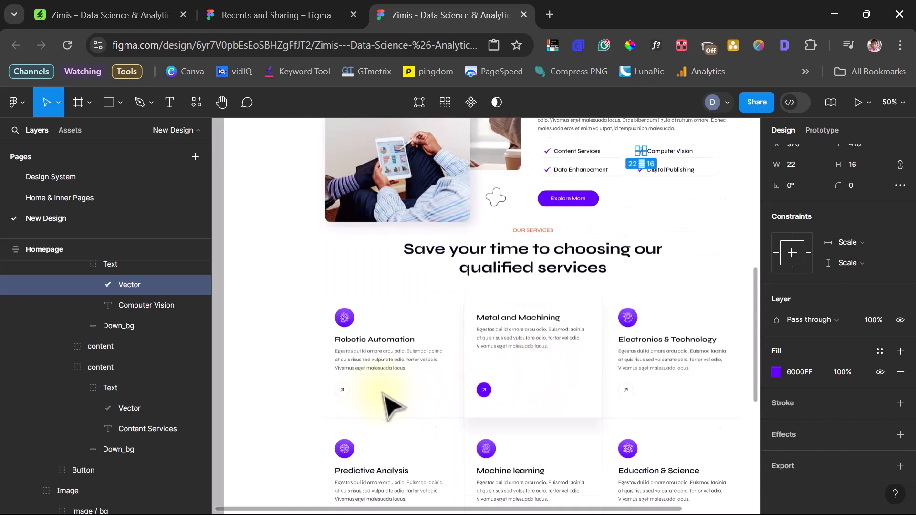
Step: Draw a frame about 56 by 49 beside the arrow icon of the Robotic Automation card
{"action": "left_click", "coordinate": [345, 399]}
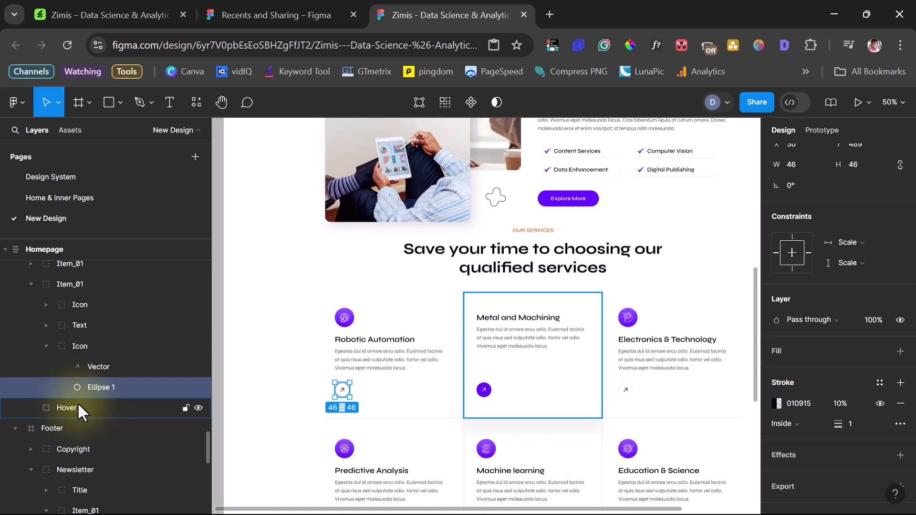
{"action": "key", "text": "f"}
{"action": "left_click_drag", "start_coordinate": [364, 382], "coordinate": [381, 397]}
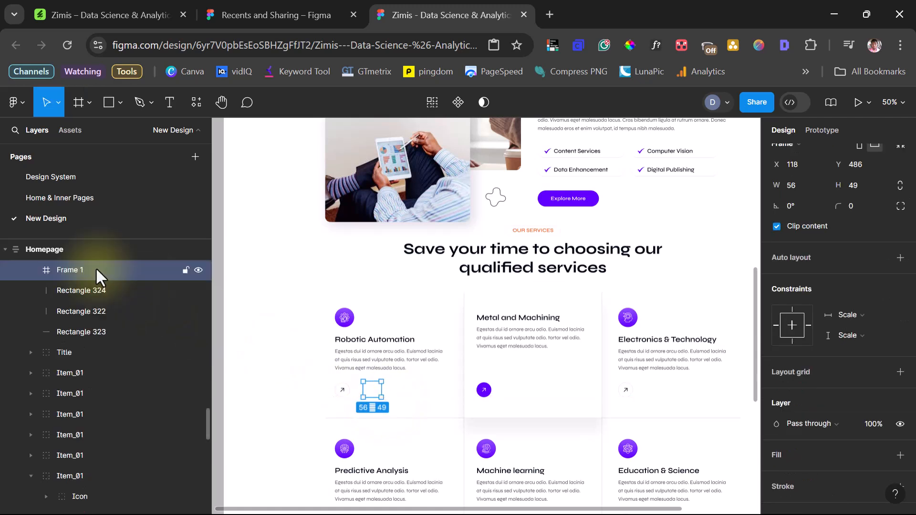
Step: Move the new frame into the Robotic Automation arrow's Icon group and position it beside the arrow at about X 144, Y 495
{"action": "key", "text": "Delete"}
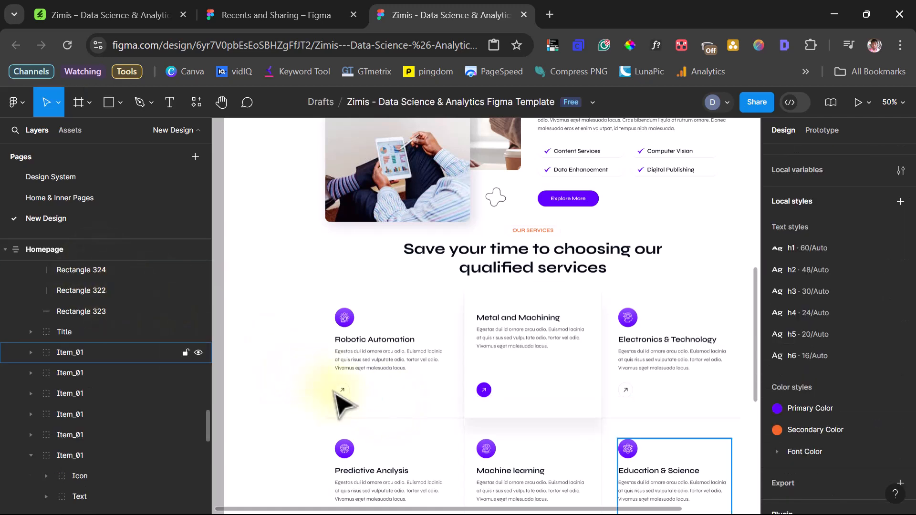
{"action": "left_click", "coordinate": [340, 397]}
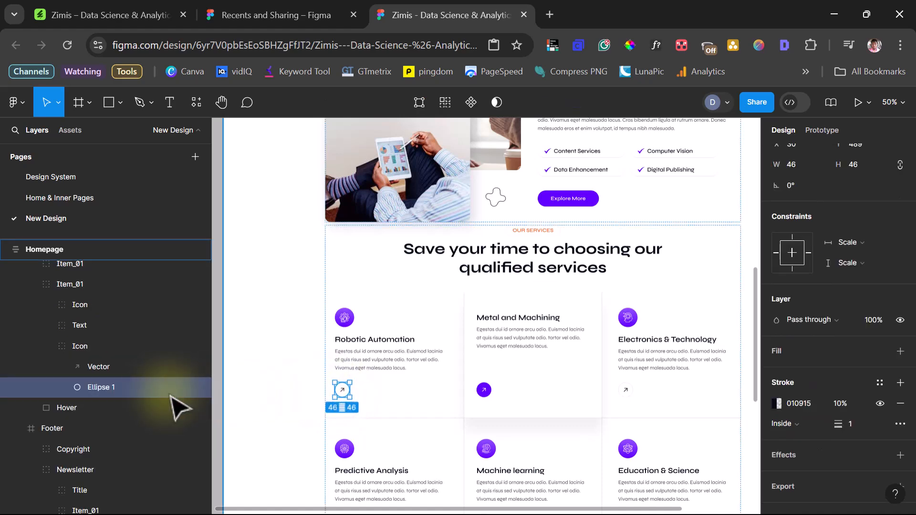
{"action": "left_click", "coordinate": [87, 350]}
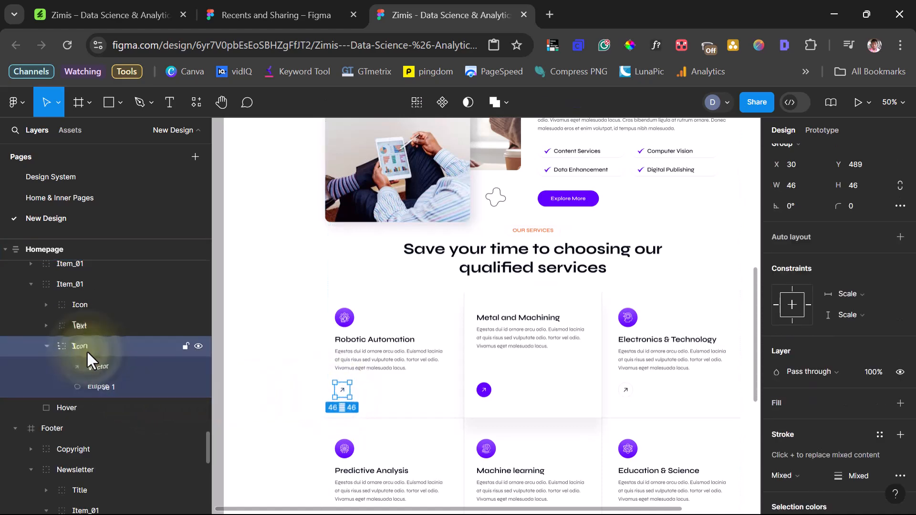
{"action": "key", "text": "ctrl+z"}
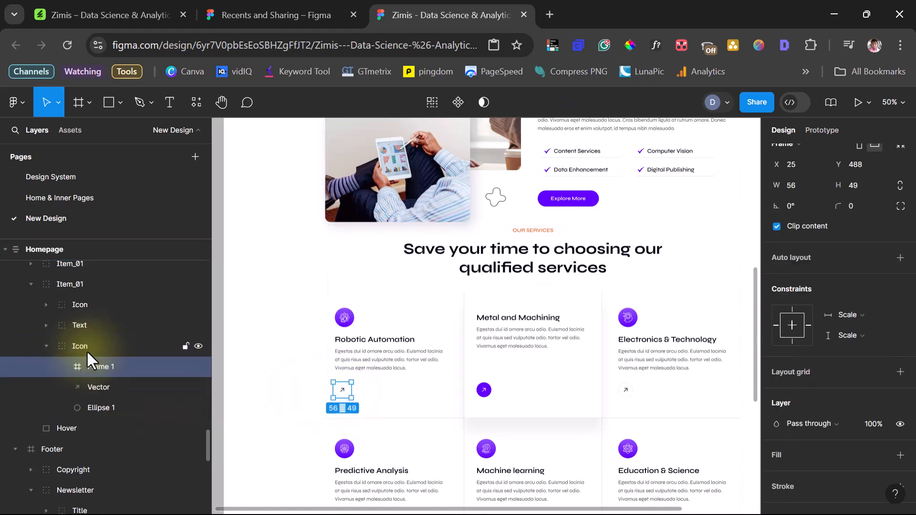
{"action": "left_click", "coordinate": [108, 366]}
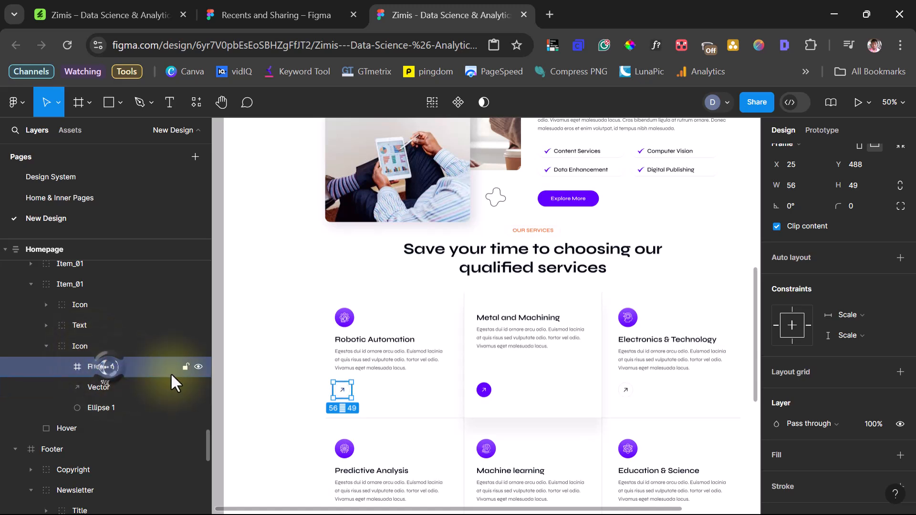
{"action": "left_click_drag", "start_coordinate": [341, 393], "coordinate": [386, 398]}
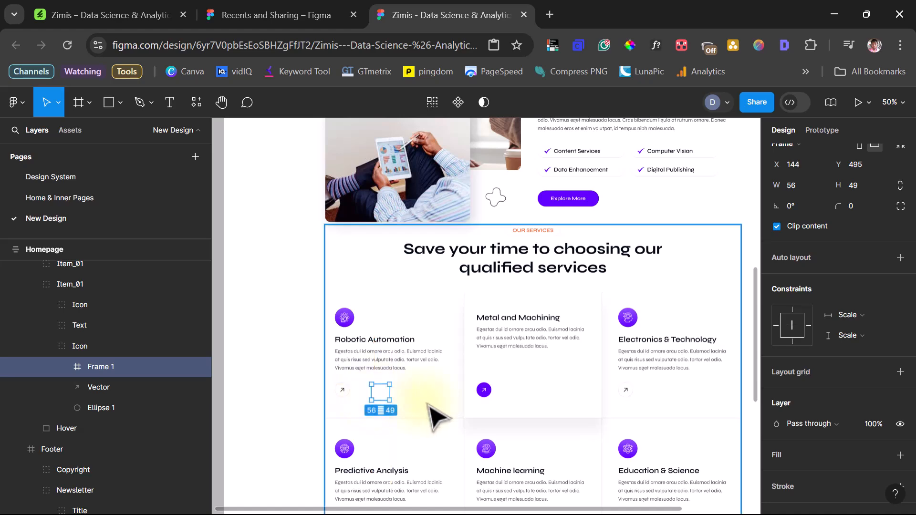
Step: Copy the properties of the circle behind the Robotic Automation arrow and paste them onto the new frame beside it
{"action": "key", "text": "shift+0"}
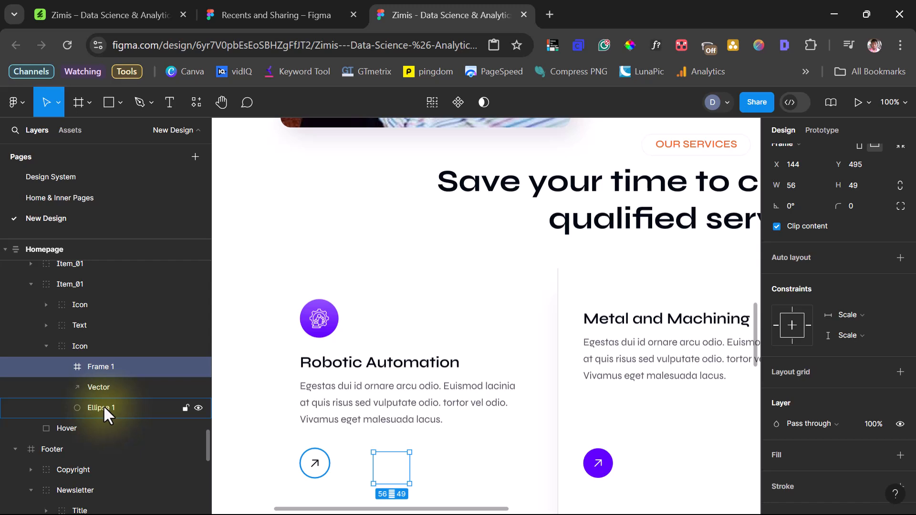
{"action": "left_click", "coordinate": [103, 407]}
{"action": "right_click", "coordinate": [103, 407]}
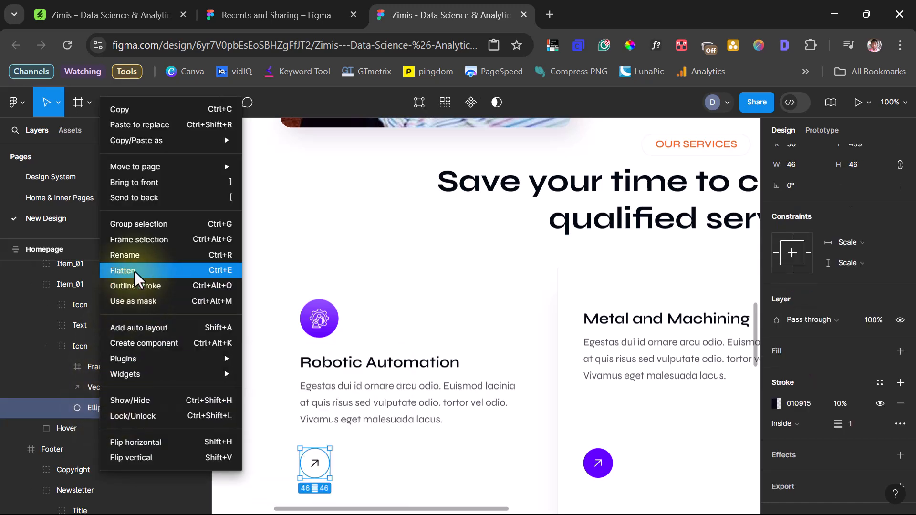
{"action": "mouse_move", "coordinate": [150, 138]}
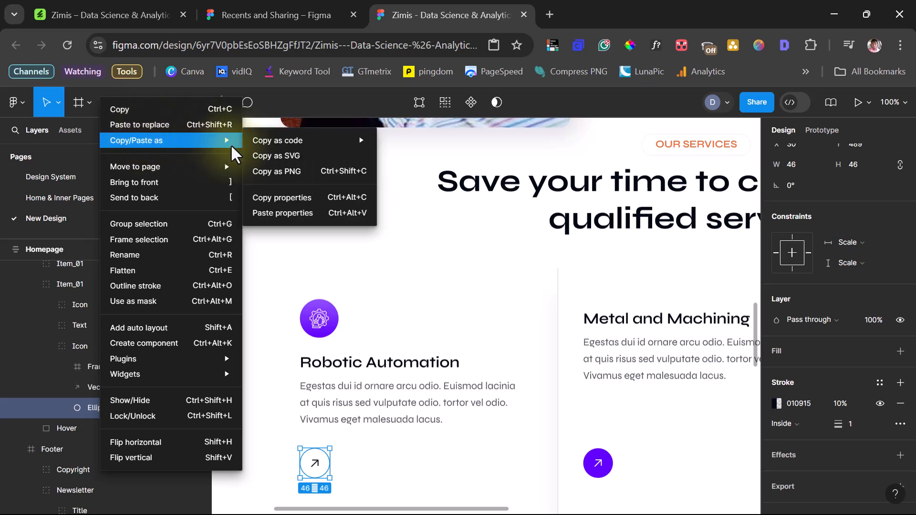
{"action": "left_click", "coordinate": [289, 198]}
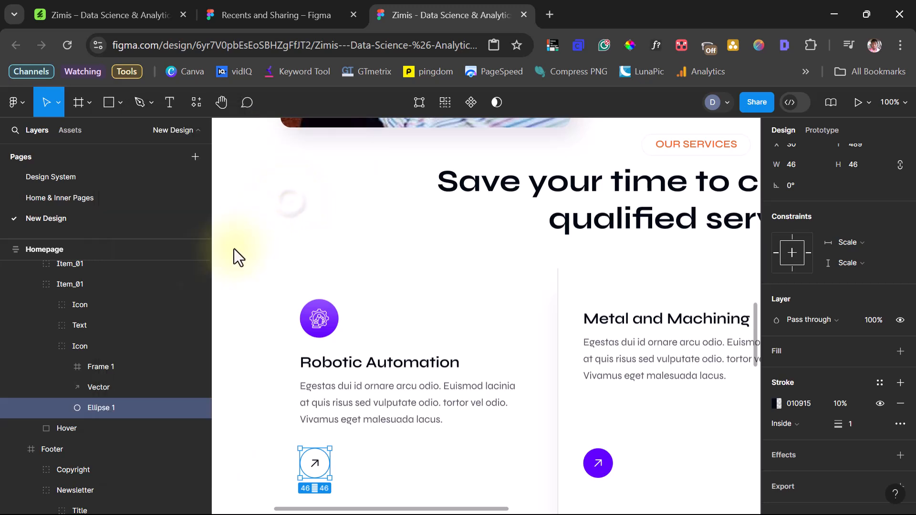
{"action": "left_click", "coordinate": [98, 366]}
{"action": "right_click", "coordinate": [99, 366]}
{"action": "mouse_move", "coordinate": [235, 138]}
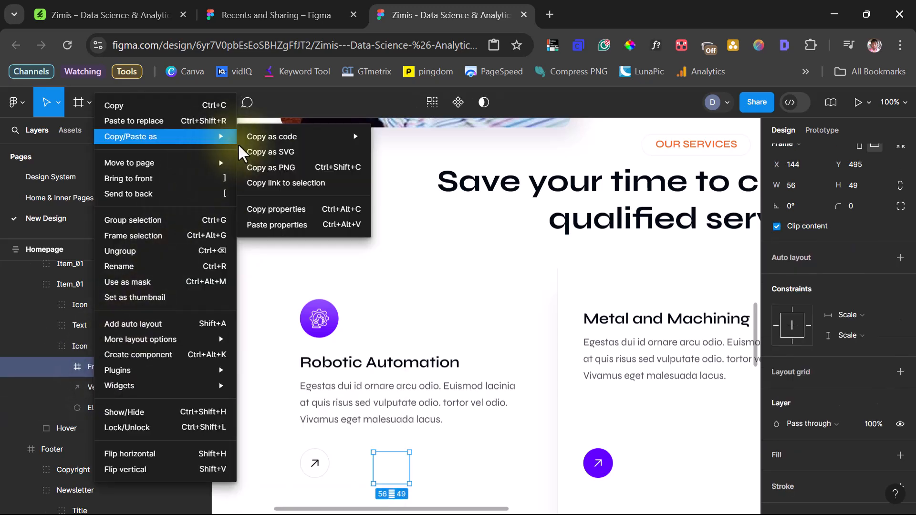
{"action": "left_click", "coordinate": [273, 225]}
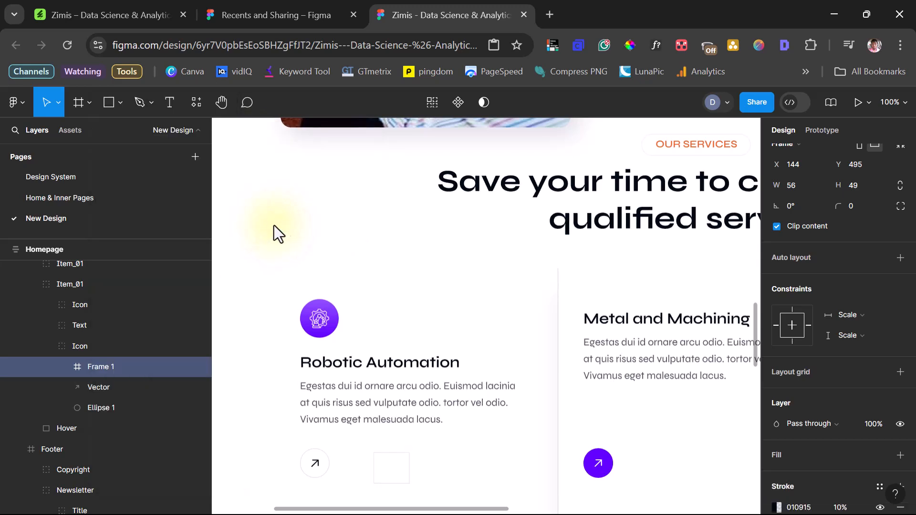
Step: Set the corner radius of the new frame beside the Robotic Automation arrow to 100
{"action": "left_click", "coordinate": [396, 472]}
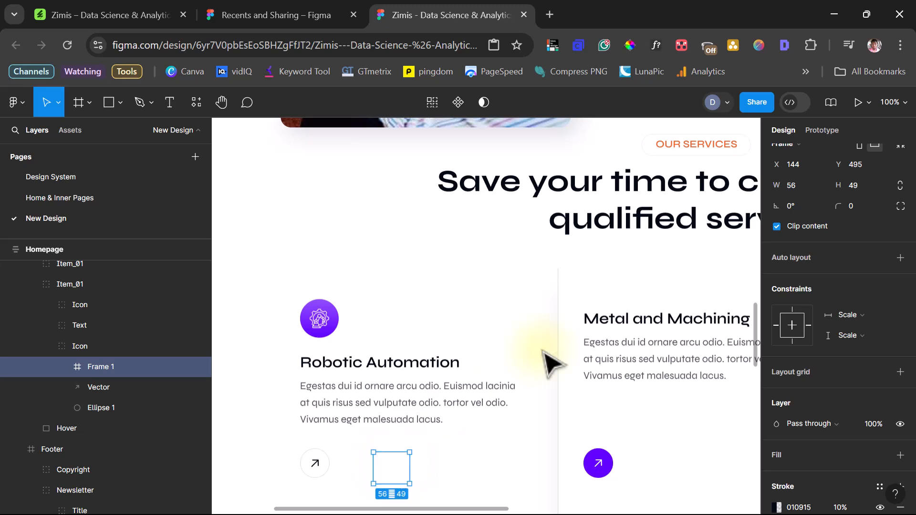
{"action": "left_click", "coordinate": [851, 204]}
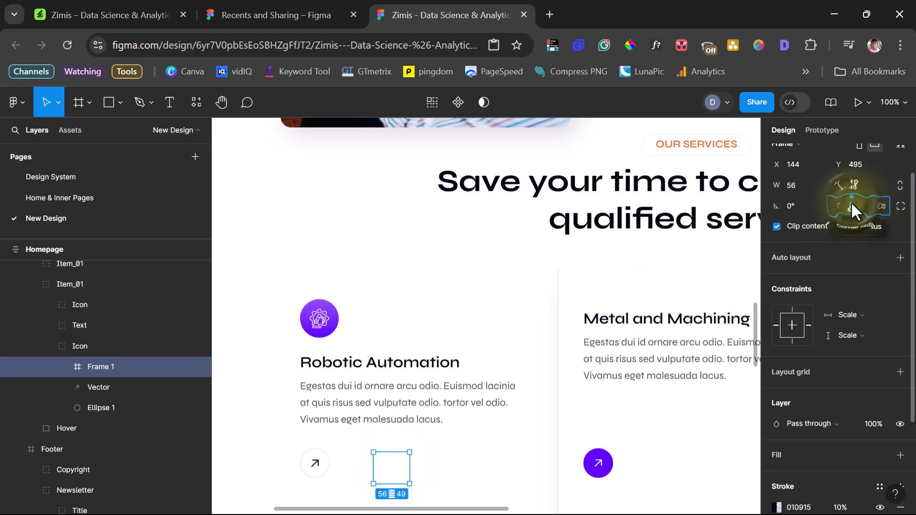
{"action": "type", "text": "100"}
{"action": "key", "text": "Return"}
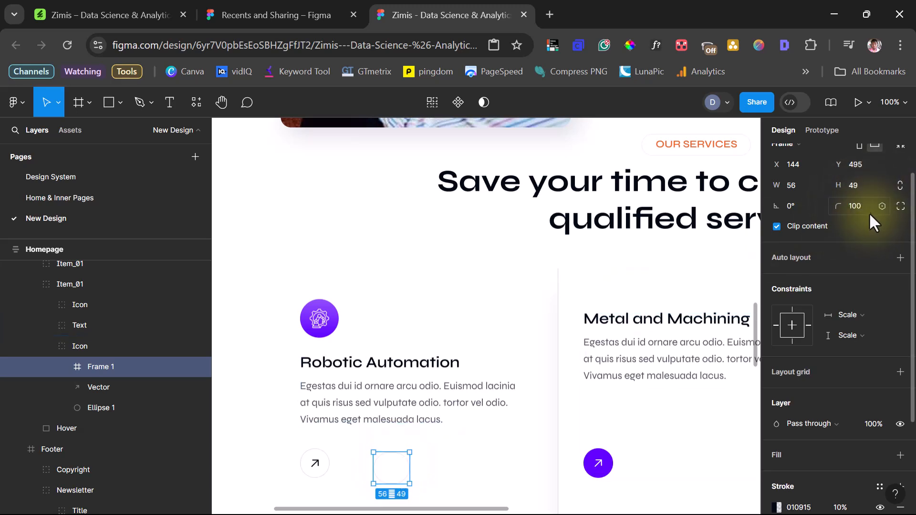
Step: Resize the round frame to 46 by 46 to match the original circle behind the arrow
{"action": "left_click", "coordinate": [98, 407]}
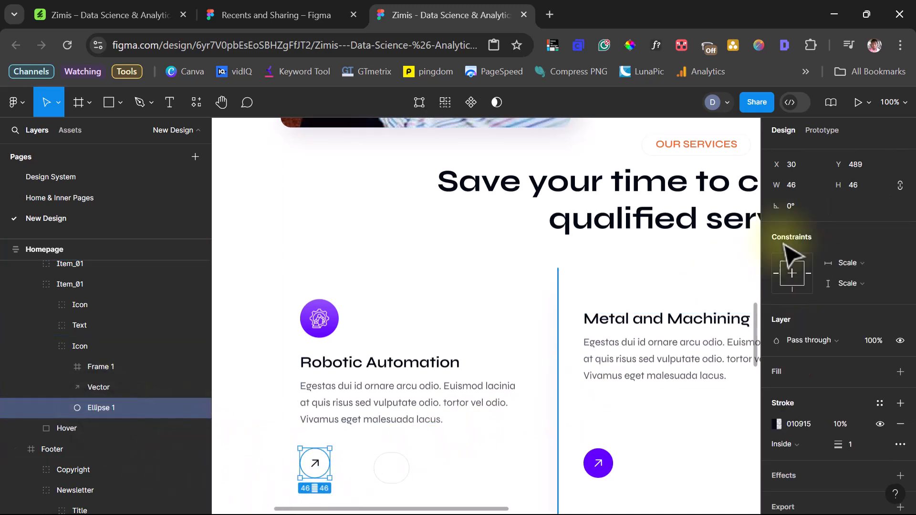
{"action": "left_click", "coordinate": [400, 478]}
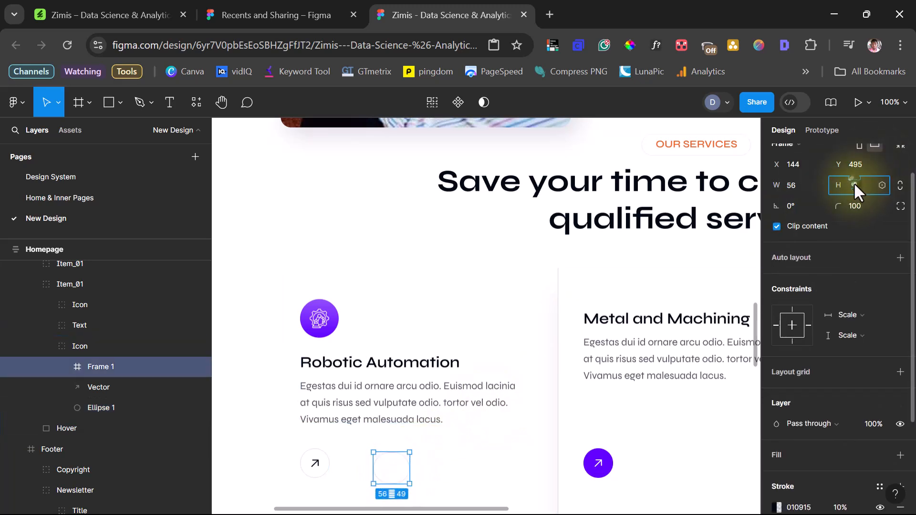
{"action": "type", "text": "46"}
{"action": "key", "text": "Return"}
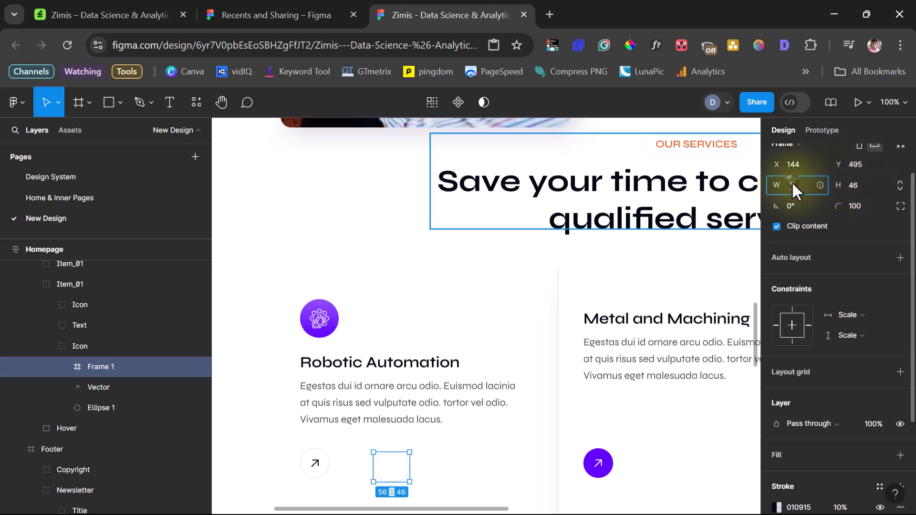
{"action": "type", "text": "46"}
{"action": "key", "text": "Return"}
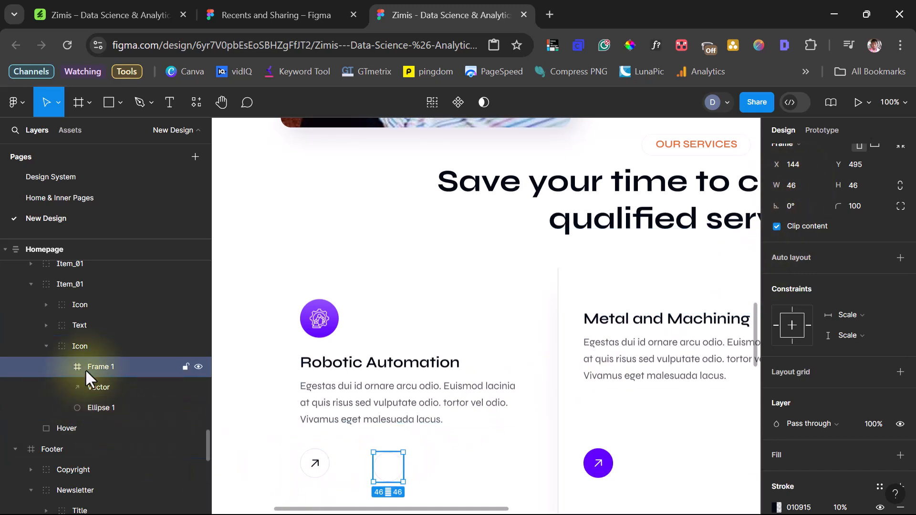
Step: Copy the Robotic Automation arrow vector and paste it inside the 46 by 46 frame
{"action": "left_click", "coordinate": [93, 385]}
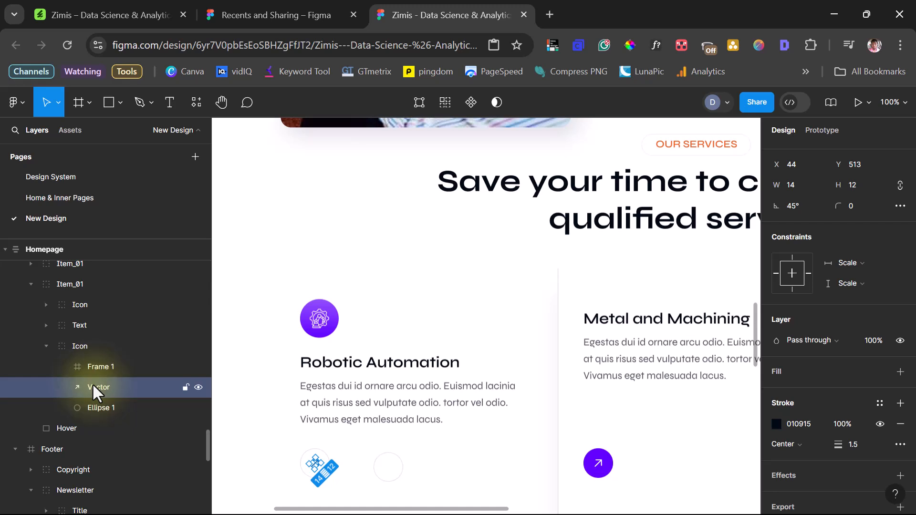
{"action": "right_click", "coordinate": [93, 384]}
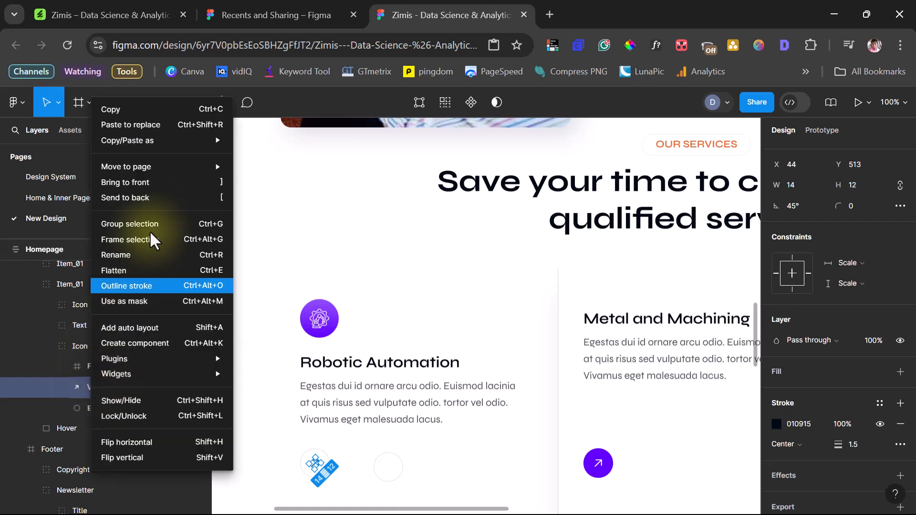
{"action": "left_click", "coordinate": [107, 108]}
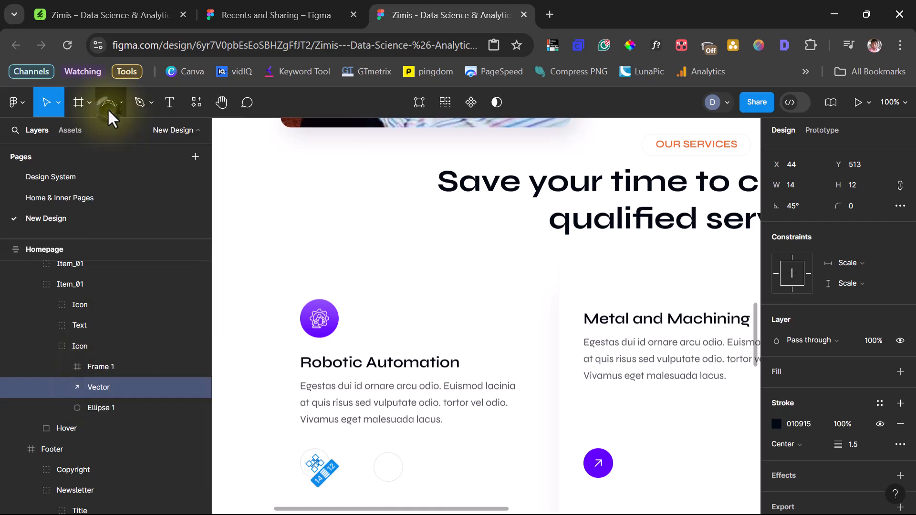
{"action": "left_click", "coordinate": [93, 366]}
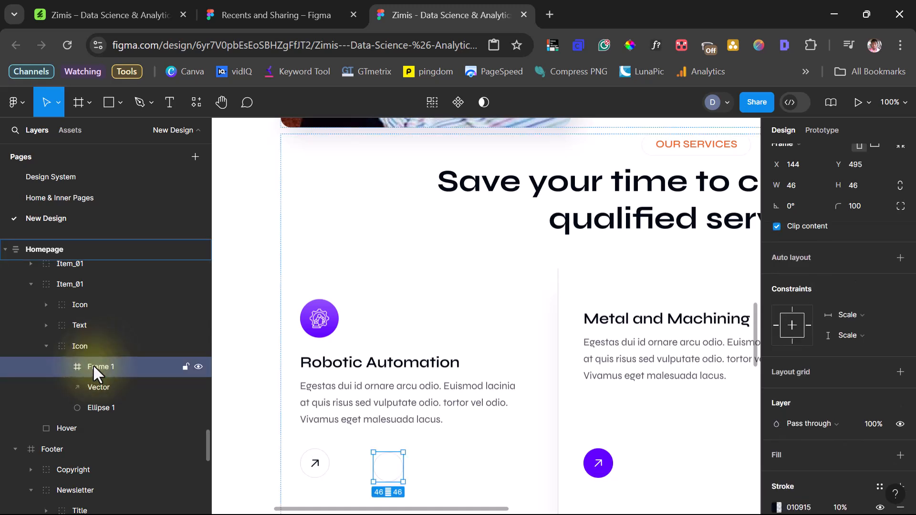
{"action": "key", "text": "ctrl+v"}
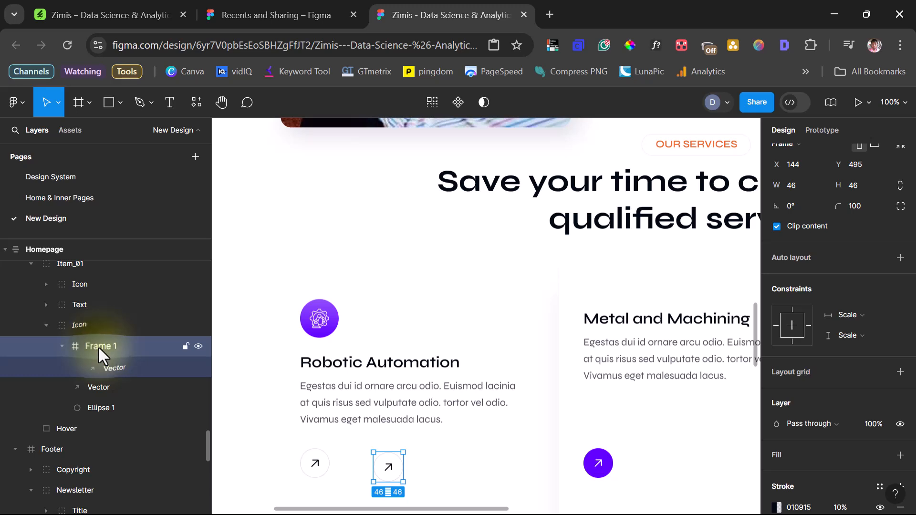
Step: Replace the whole arrow Icon group with a copy of the arrow frame and move it under the card text at X 22, Y 489
{"action": "right_click", "coordinate": [98, 346]}
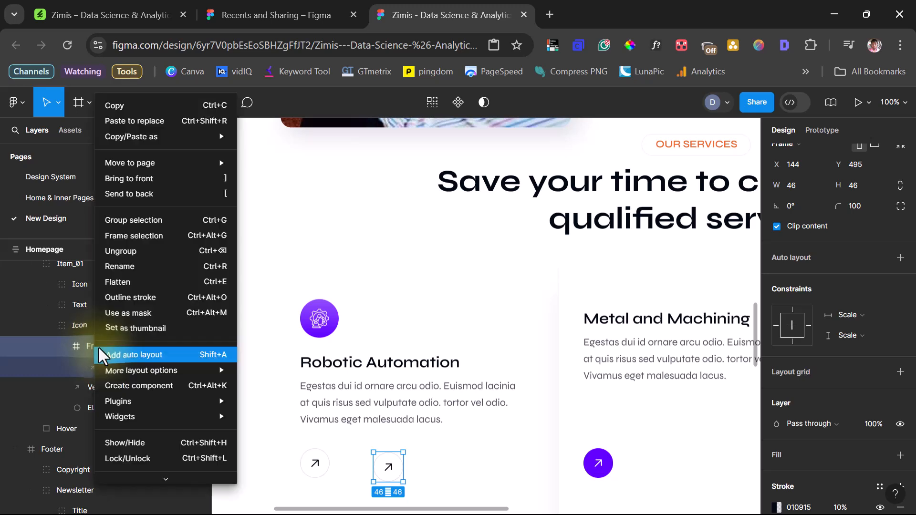
{"action": "left_click", "coordinate": [122, 107]}
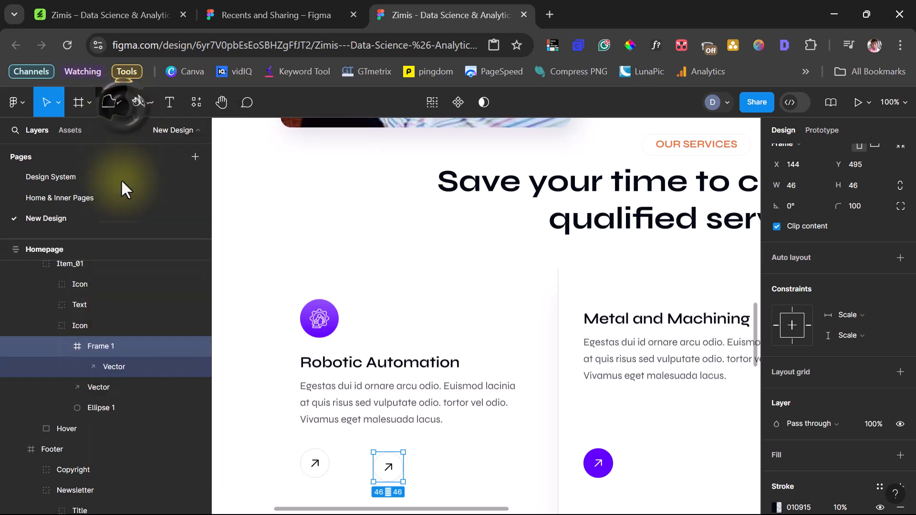
{"action": "left_click", "coordinate": [78, 325]}
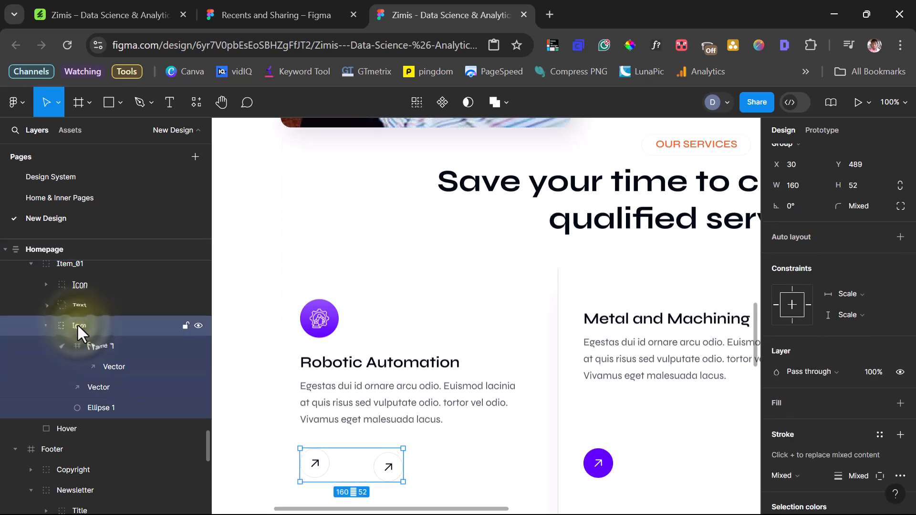
{"action": "right_click", "coordinate": [77, 324]}
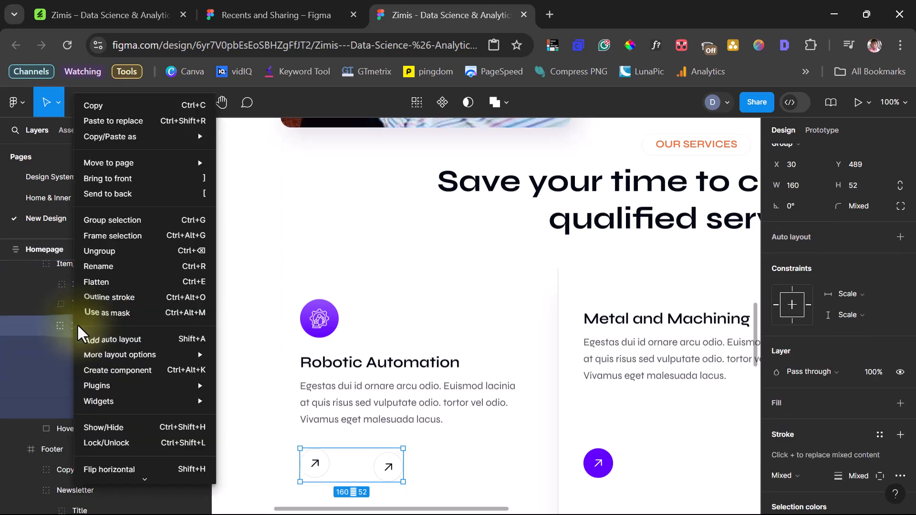
{"action": "mouse_move", "coordinate": [129, 157]}
{"action": "left_click", "coordinate": [114, 119]}
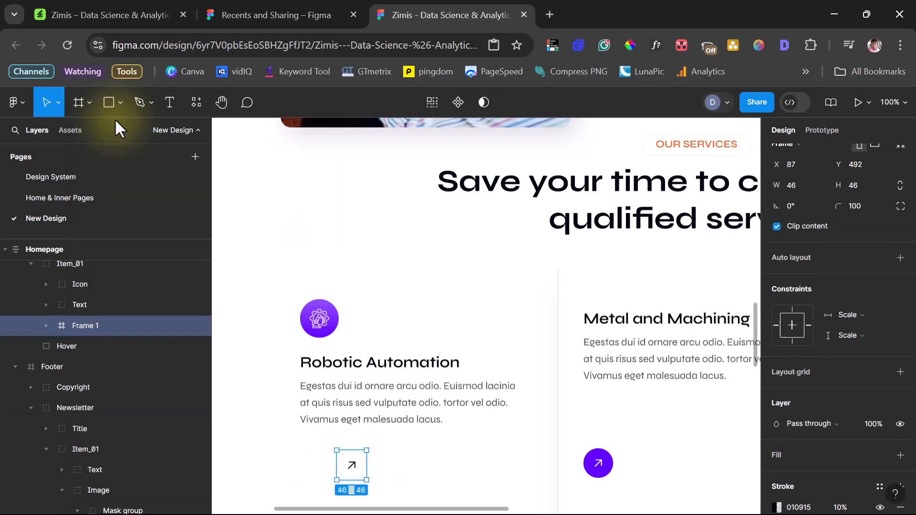
{"action": "left_click", "coordinate": [349, 465]}
{"action": "left_click_drag", "start_coordinate": [350, 467], "coordinate": [311, 463]}
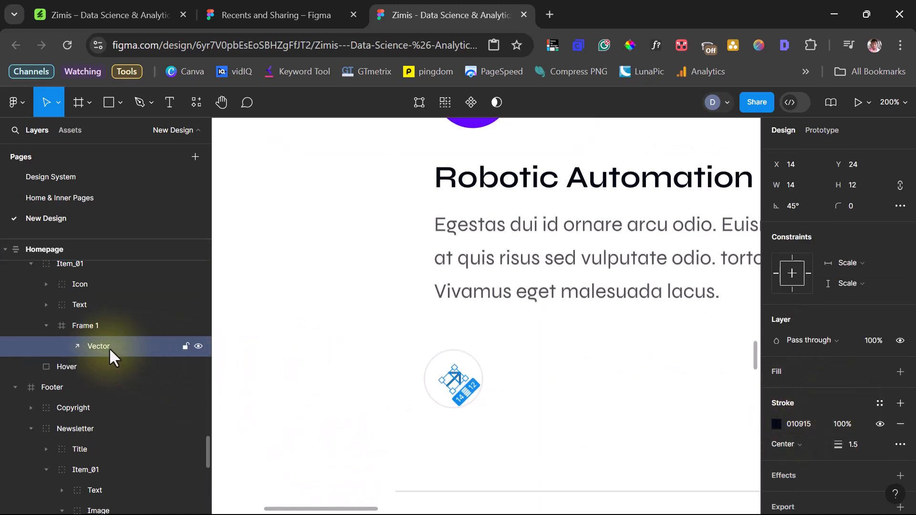
Step: Outline the stroke of the arrow vector in the frame and fill the gaps at its tip with the Paint bucket
{"action": "right_click", "coordinate": [103, 347]}
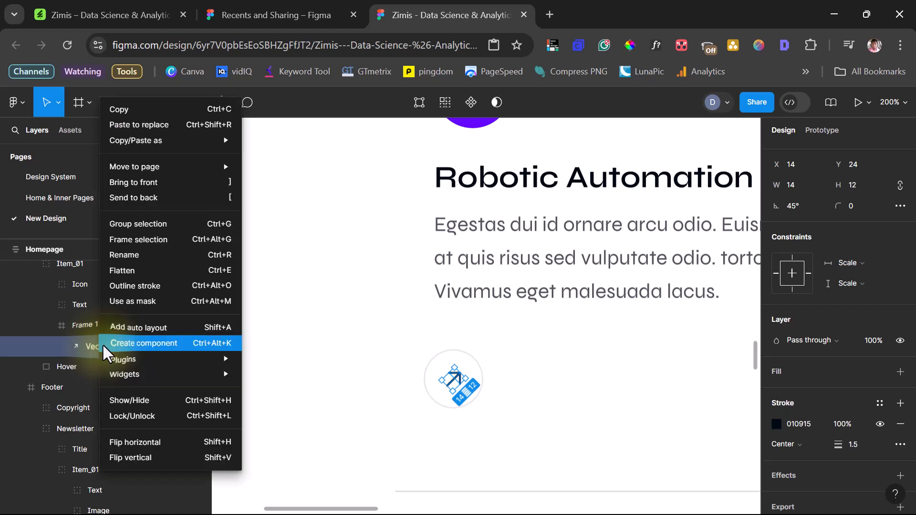
{"action": "left_click", "coordinate": [117, 286]}
{"action": "scroll", "coordinate": [454, 384], "scroll_direction": "up", "scroll_amount": 5}
{"action": "scroll", "coordinate": [456, 385], "scroll_direction": "down", "scroll_amount": 2}
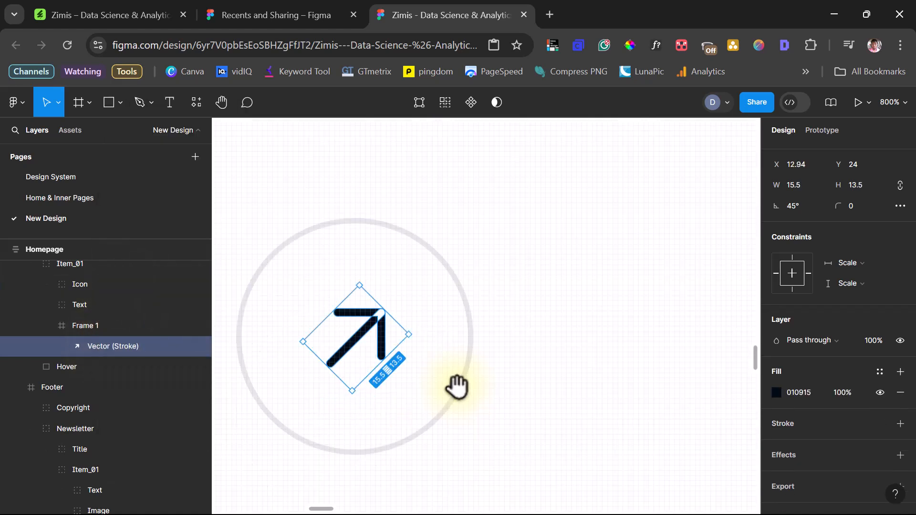
{"action": "double_click", "coordinate": [377, 321]}
{"action": "key", "text": "plus"}
{"action": "left_click_drag", "start_coordinate": [488, 320], "coordinate": [500, 307]}
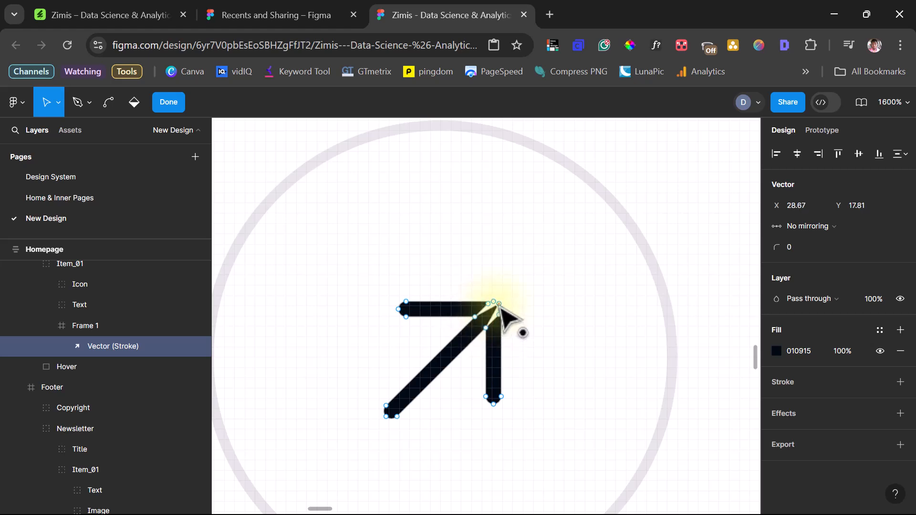
{"action": "left_click", "coordinate": [499, 314]}
{"action": "key", "text": "b"}
{"action": "left_click", "coordinate": [494, 320]}
{"action": "left_click", "coordinate": [490, 316]}
{"action": "left_click", "coordinate": [488, 310]}
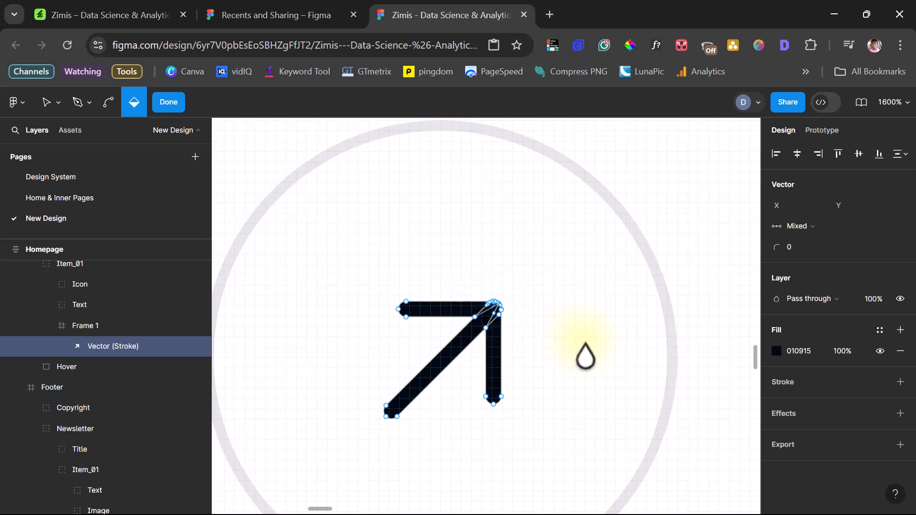
Step: Finish the vector editing and flatten the outlined Robotic Automation arrow
{"action": "key", "text": "minus"}
{"action": "key", "text": "minus"}
{"action": "key", "text": "minus"}
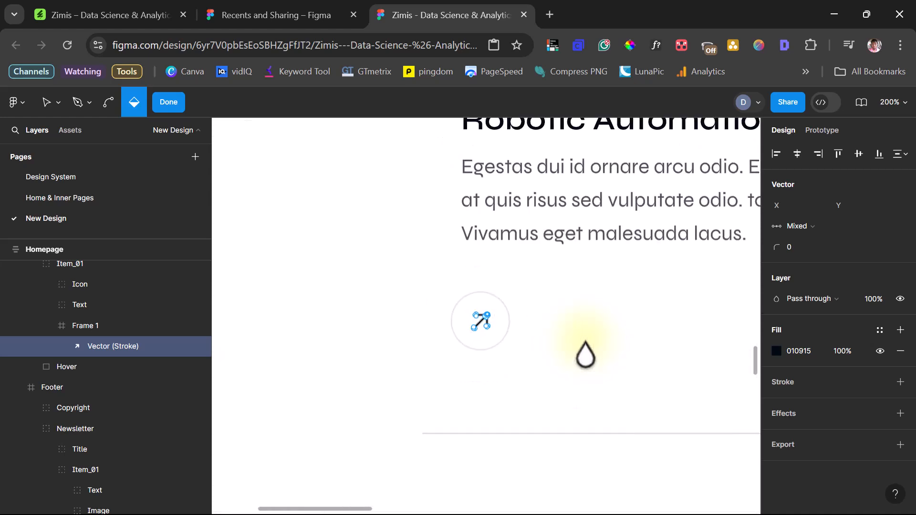
{"action": "left_click", "coordinate": [113, 345]}
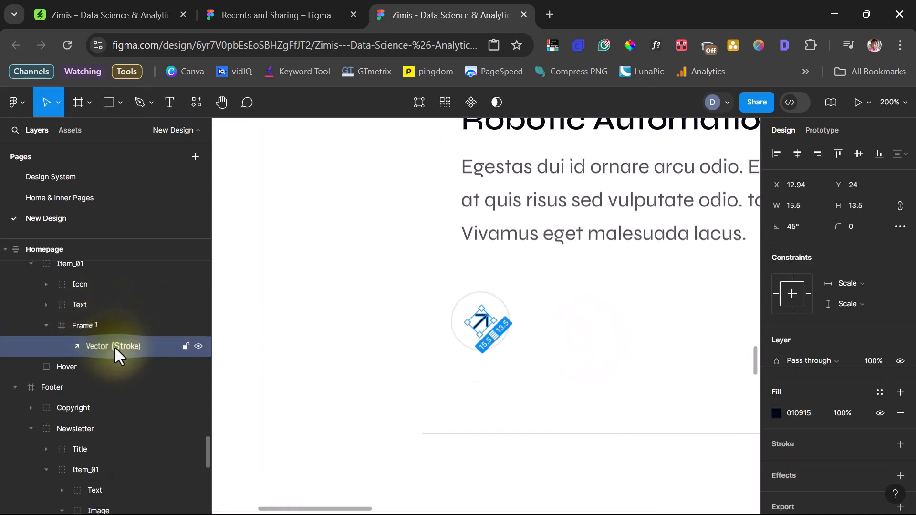
{"action": "right_click", "coordinate": [113, 346]}
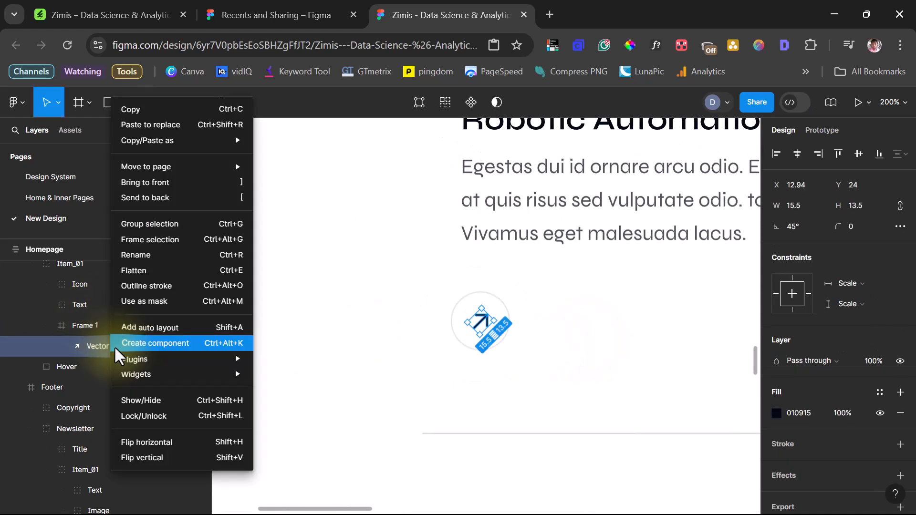
{"action": "left_click", "coordinate": [138, 270]}
Step: Rename the Robotic Automation arrow frame as Button
{"action": "left_click", "coordinate": [83, 365]}
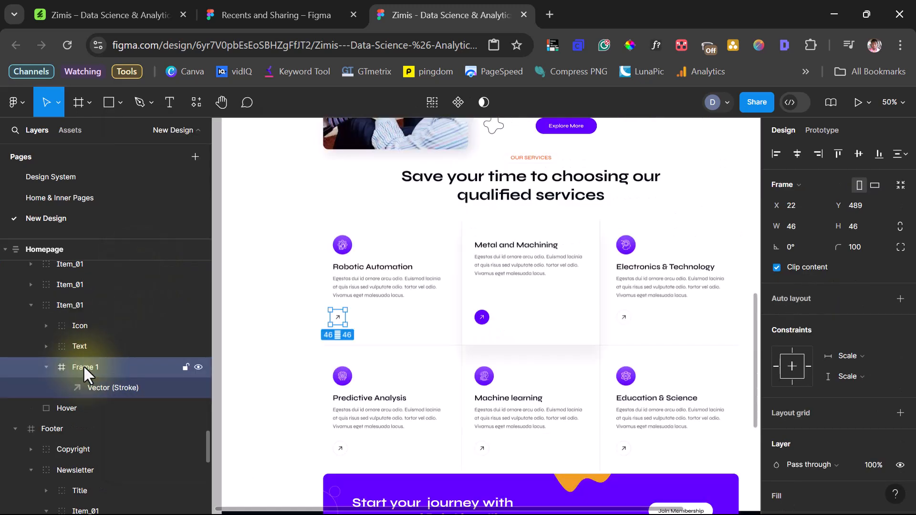
{"action": "right_click", "coordinate": [83, 365]}
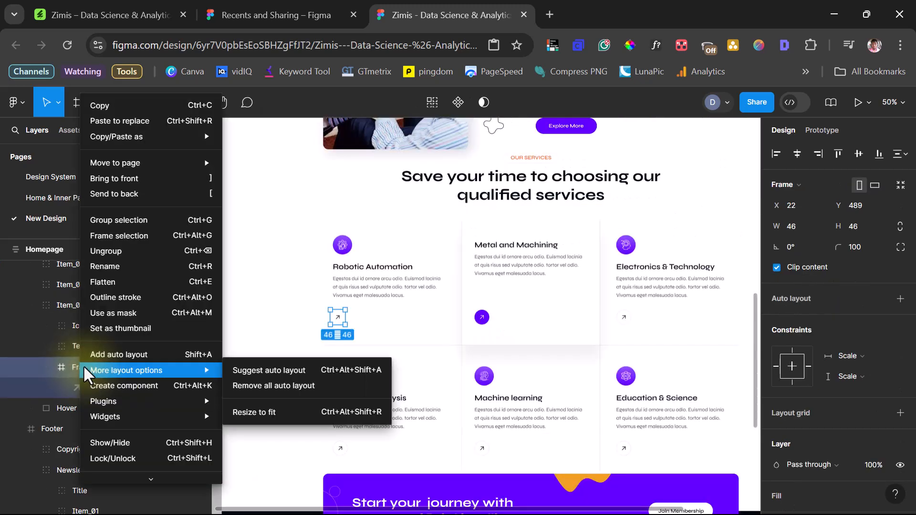
{"action": "left_click", "coordinate": [71, 362]}
{"action": "double_click", "coordinate": [76, 365]}
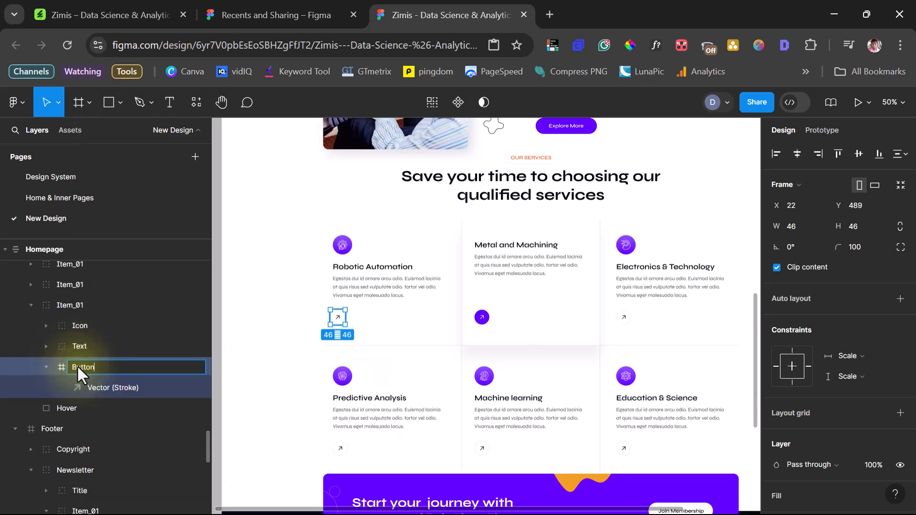
{"action": "key", "text": "Return"}
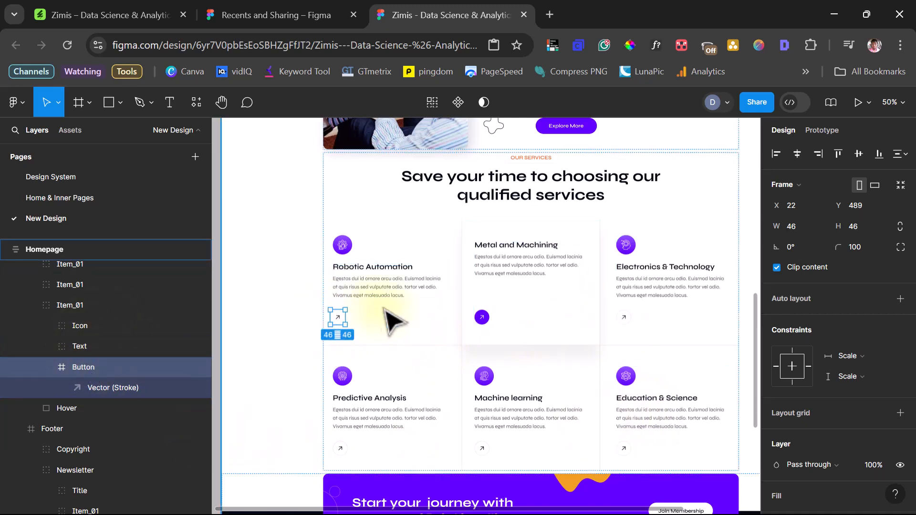
Step: Copy the Robotic Automation Button frame and replace the arrow icons of the Electronics & Technology and Predictive Analysis cards with it
{"action": "right_click", "coordinate": [85, 372]}
{"action": "left_click", "coordinate": [108, 220]}
{"action": "left_click", "coordinate": [623, 317]}
{"action": "right_click", "coordinate": [83, 282]}
{"action": "mouse_move", "coordinate": [121, 137]}
{"action": "left_click", "coordinate": [58, 286]}
{"action": "left_click", "coordinate": [340, 449]}
{"action": "right_click", "coordinate": [76, 408]}
{"action": "left_click", "coordinate": [113, 123]}
Step: Replace the arrow icons of the Machine learning and Education & Science cards with the copied Button frame
{"action": "left_click", "coordinate": [483, 448], "text": "ctrl"}
{"action": "right_click", "coordinate": [80, 370]}
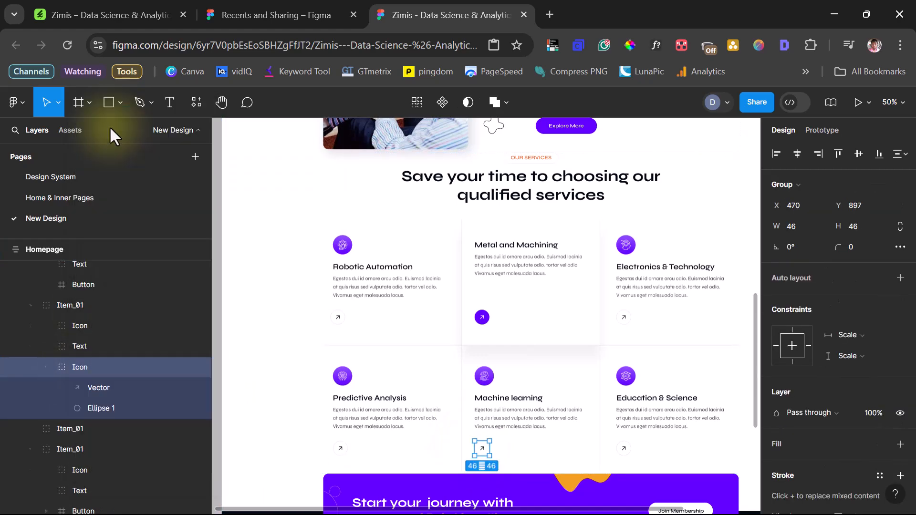
{"action": "left_click", "coordinate": [109, 123]}
{"action": "left_click", "coordinate": [623, 448], "text": "ctrl"}
{"action": "right_click", "coordinate": [70, 263]}
{"action": "left_click", "coordinate": [110, 120]}
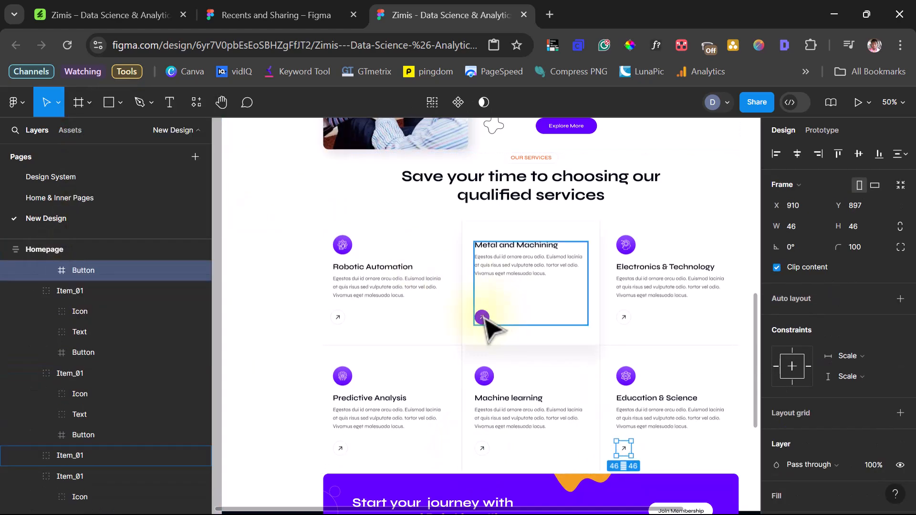
Step: Duplicate the Robotic Automation Button and place the copy beside the purple arrow of the Metal and Machining card at X 536, Y 489
{"action": "left_click", "coordinate": [339, 317], "text": "ctrl"}
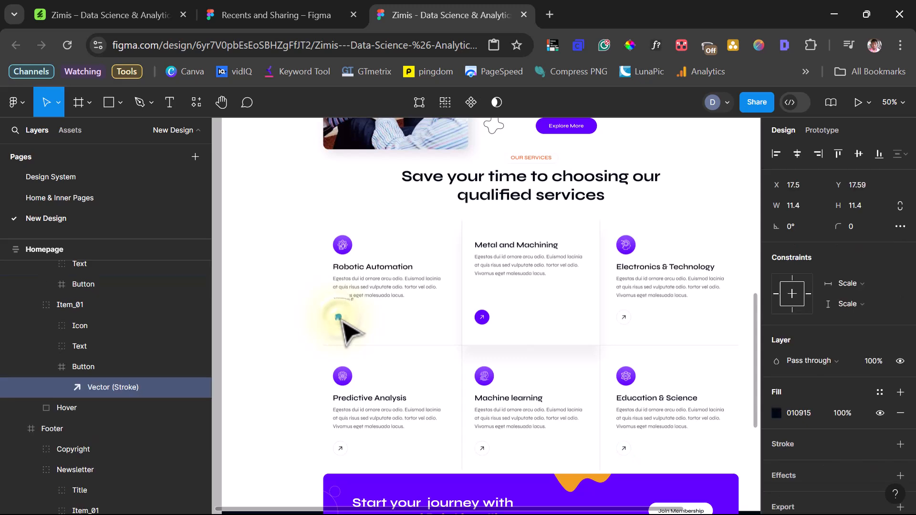
{"action": "left_click", "coordinate": [86, 364]}
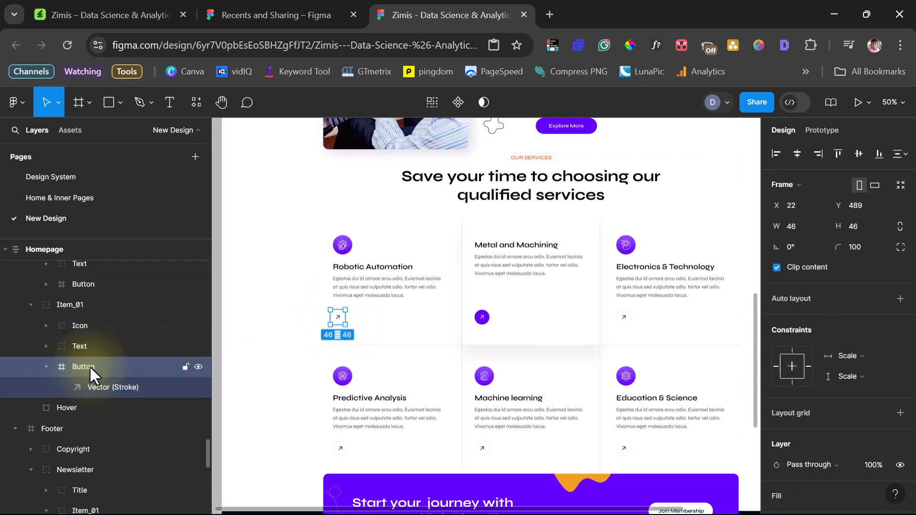
{"action": "key", "text": "ctrl+d"}
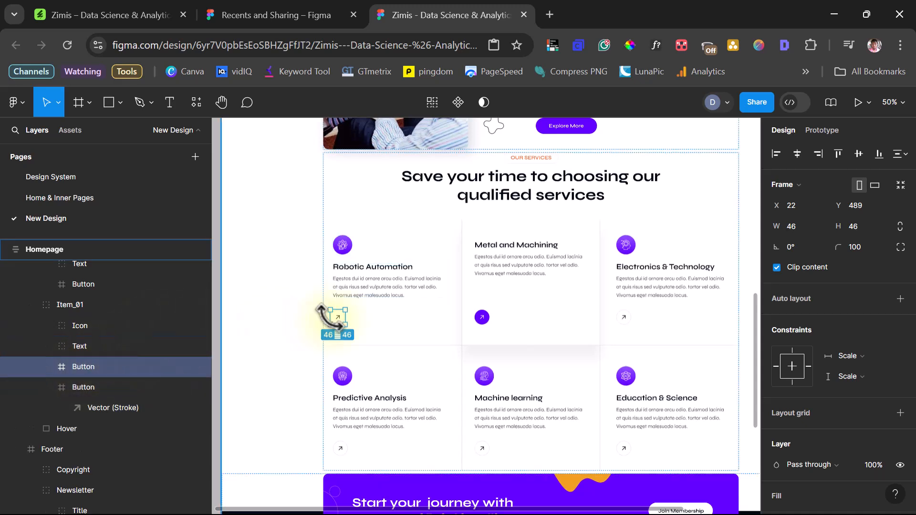
{"action": "left_click_drag", "start_coordinate": [329, 314], "coordinate": [506, 324]}
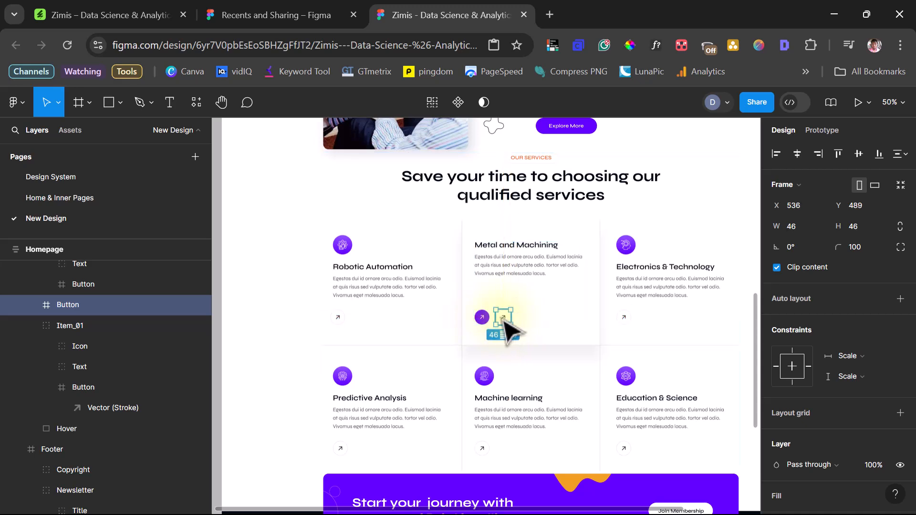
Step: Copy the properties of the purple Ellipse 1 and paste them onto the duplicated Button frame beside it
{"action": "left_click", "coordinate": [481, 318]}
{"action": "key", "text": "plus"}
{"action": "key", "text": "plus"}
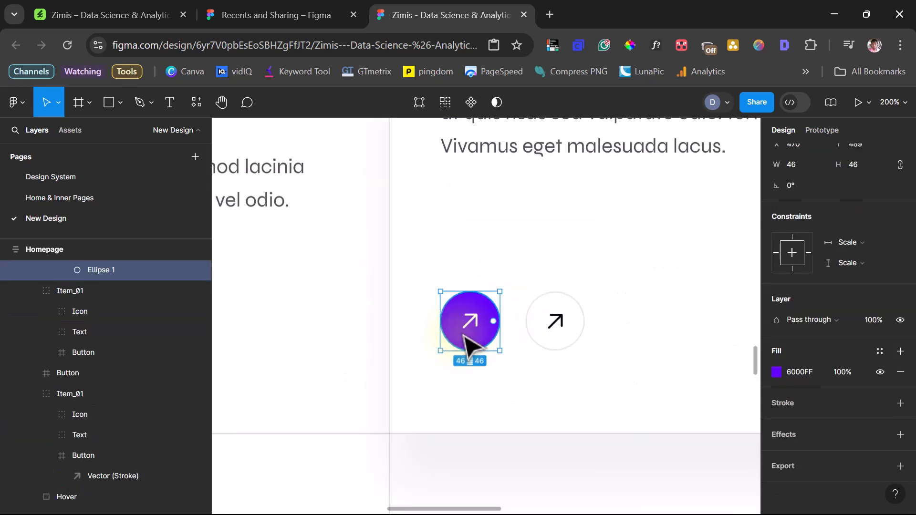
{"action": "right_click", "coordinate": [465, 336]}
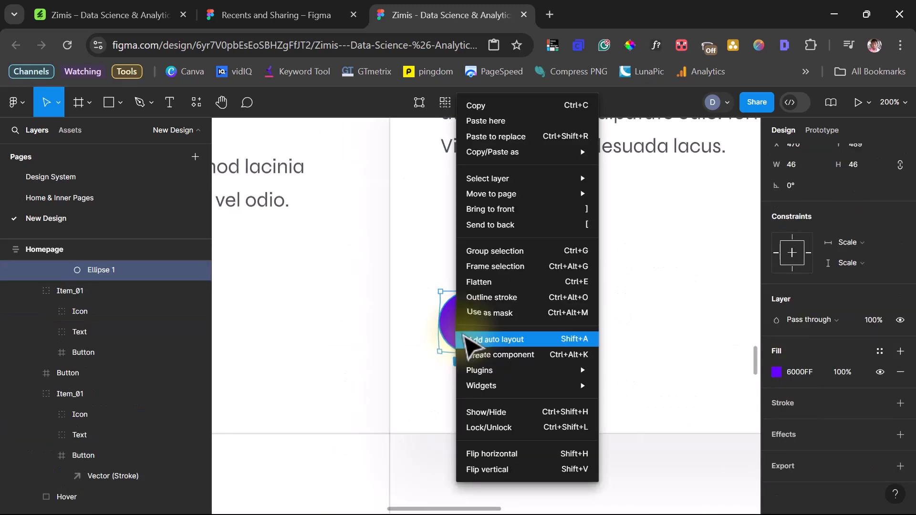
{"action": "mouse_move", "coordinate": [490, 158]}
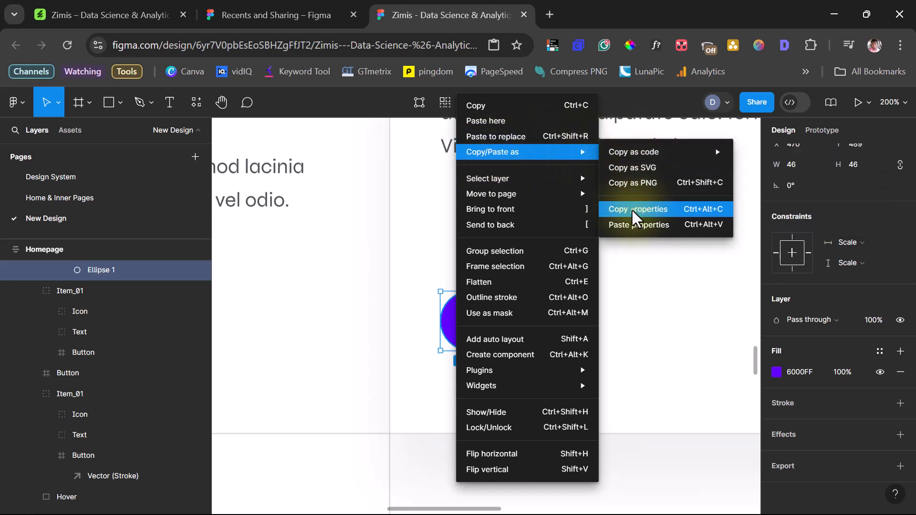
{"action": "left_click", "coordinate": [632, 210]}
{"action": "left_click", "coordinate": [572, 336]}
{"action": "right_click", "coordinate": [568, 334]}
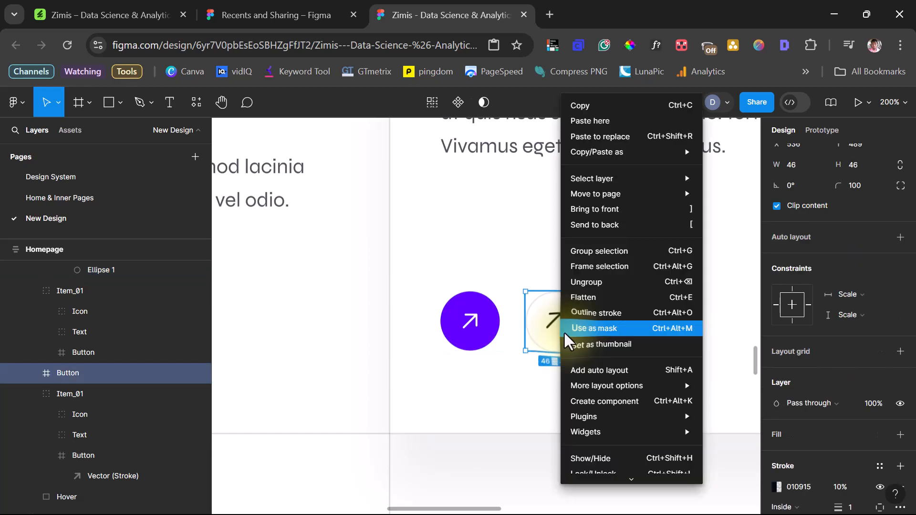
{"action": "mouse_move", "coordinate": [634, 151]}
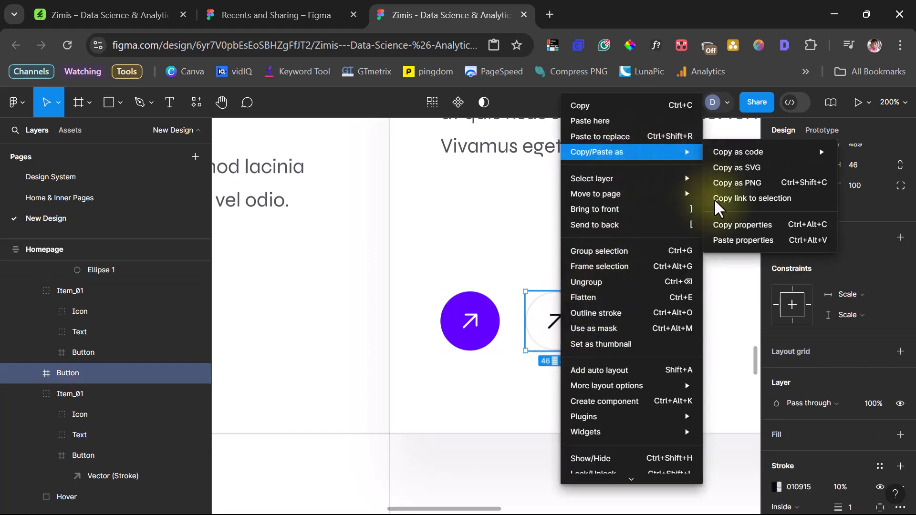
{"action": "left_click", "coordinate": [734, 240]}
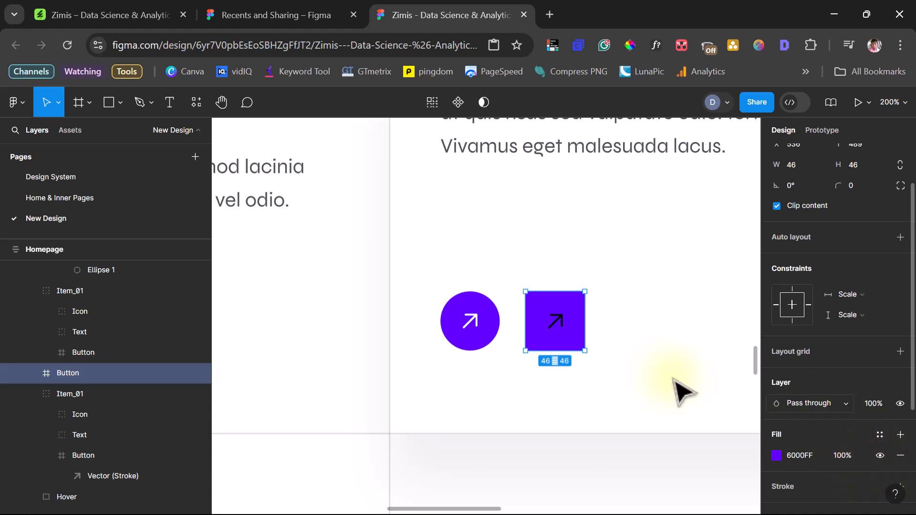
Step: Set the purple Button frame's corner radius to 100 and fill its arrow vector with white FFFFFF
{"action": "left_click", "coordinate": [852, 186]}
{"action": "type", "text": "1"}
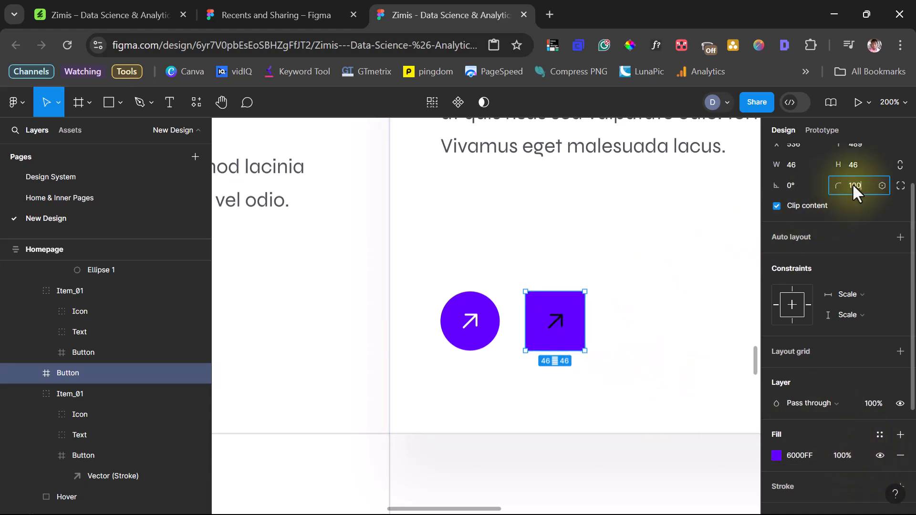
{"action": "type", "text": "00"}
{"action": "key", "text": "Return"}
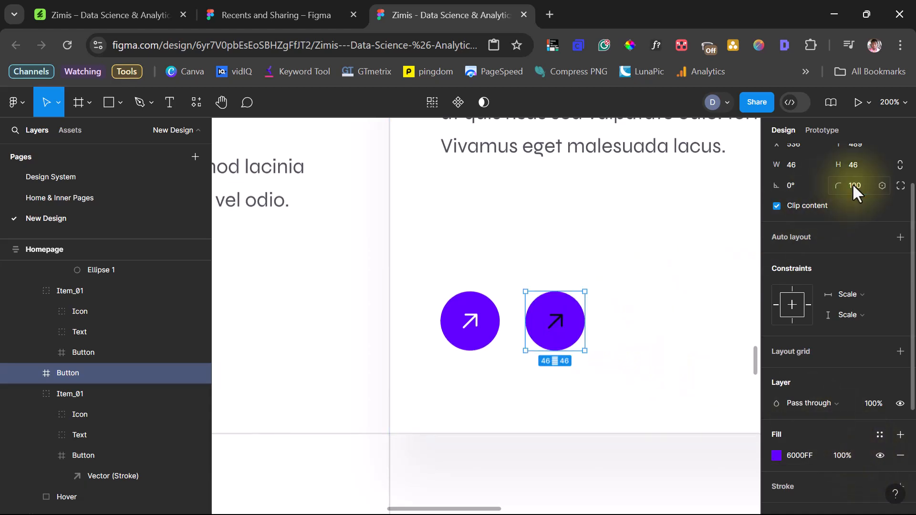
{"action": "double_click", "coordinate": [563, 322]}
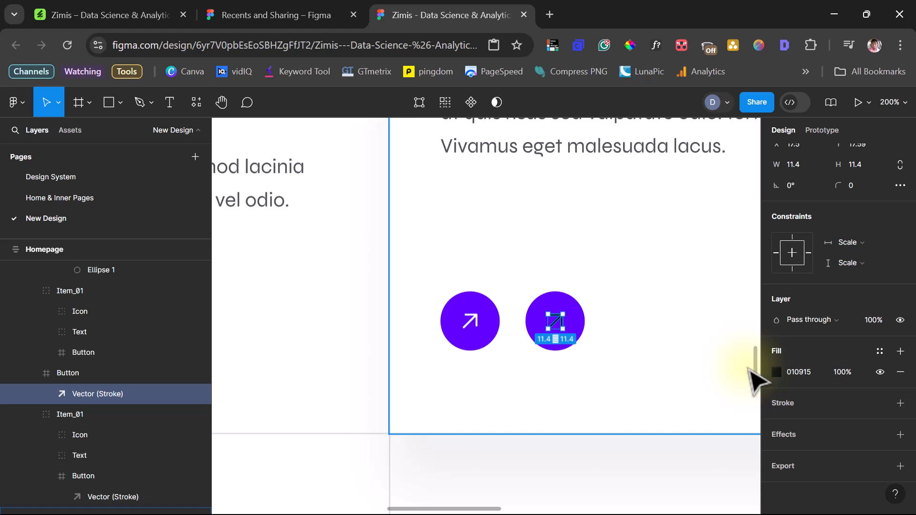
{"action": "left_click", "coordinate": [775, 372]}
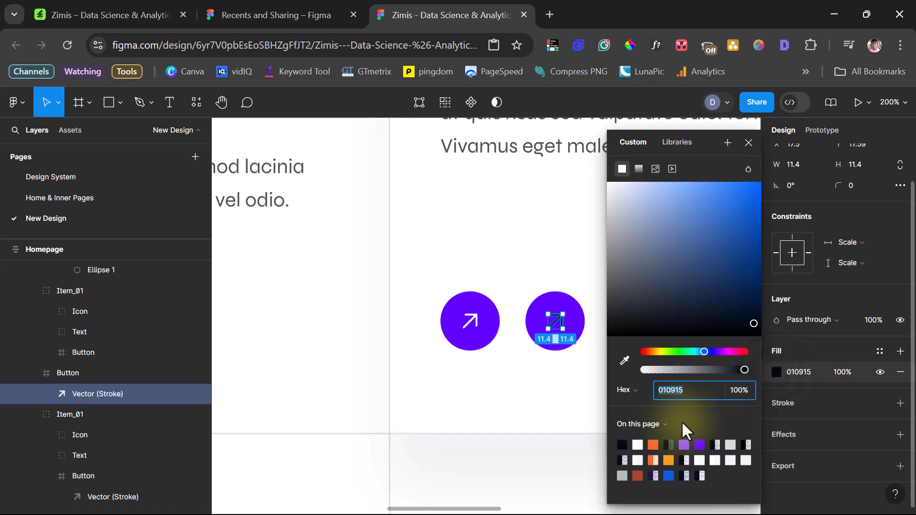
{"action": "left_click", "coordinate": [637, 445]}
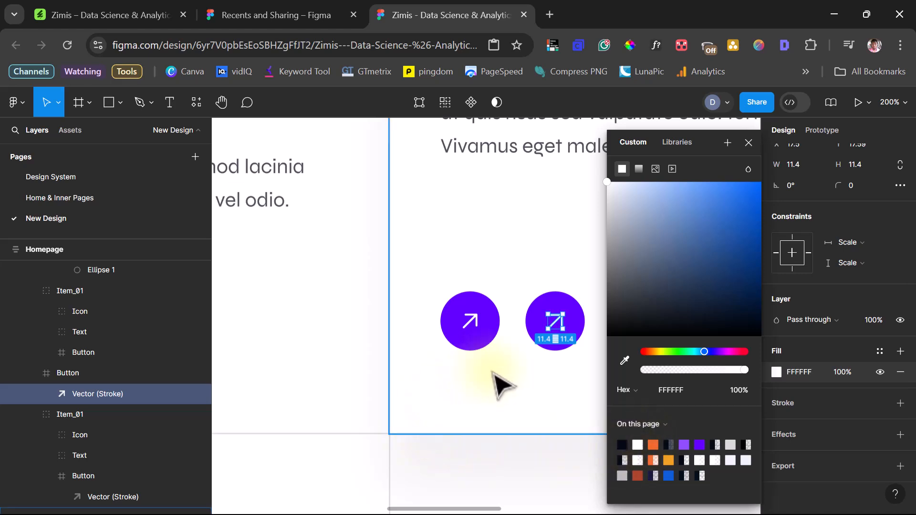
{"action": "left_click", "coordinate": [528, 388]}
Step: Cut the purple Button frame and paste it to replace the Metal and Machining card's whole arrow Icon group
{"action": "left_click", "coordinate": [93, 341]}
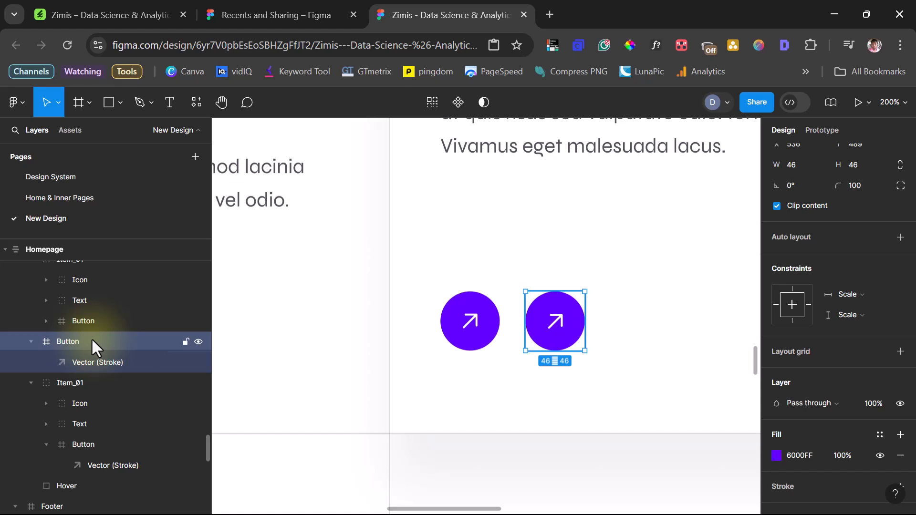
{"action": "key", "text": "Delete"}
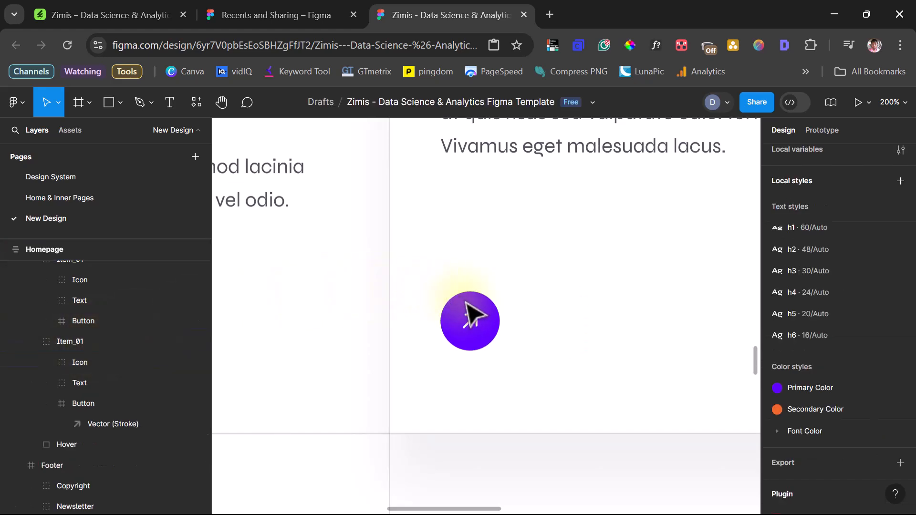
{"action": "double_click", "coordinate": [483, 321]}
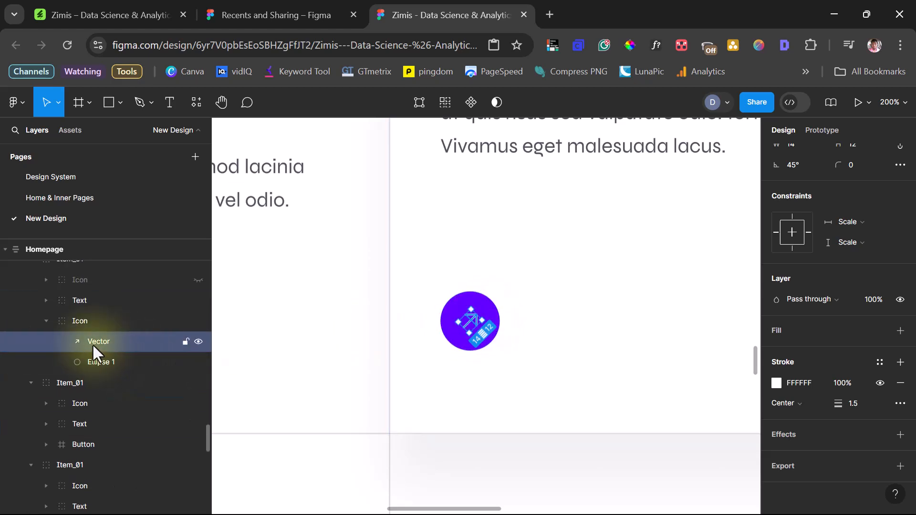
{"action": "left_click", "coordinate": [76, 318]}
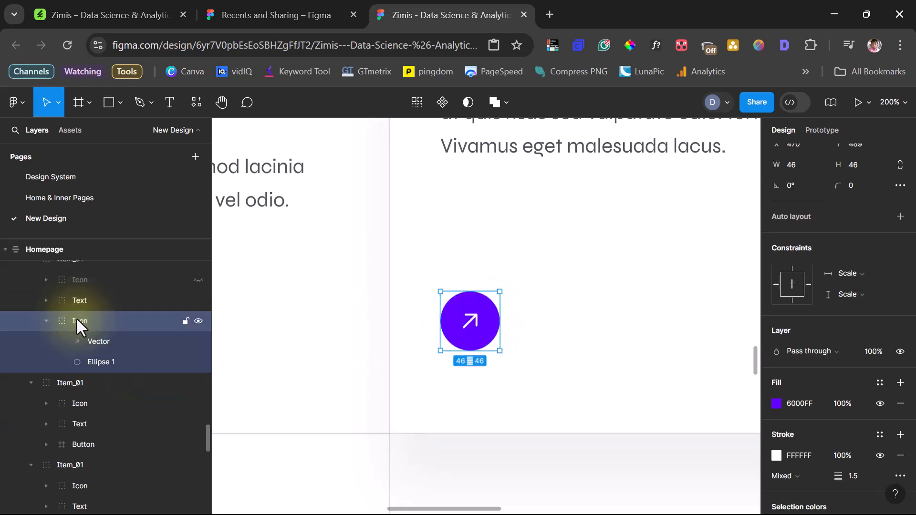
{"action": "right_click", "coordinate": [75, 317]}
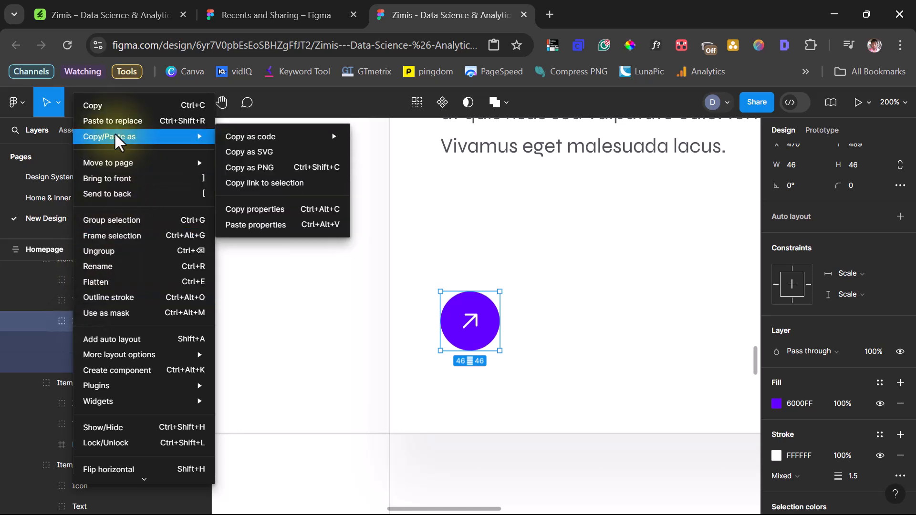
{"action": "left_click", "coordinate": [111, 121]}
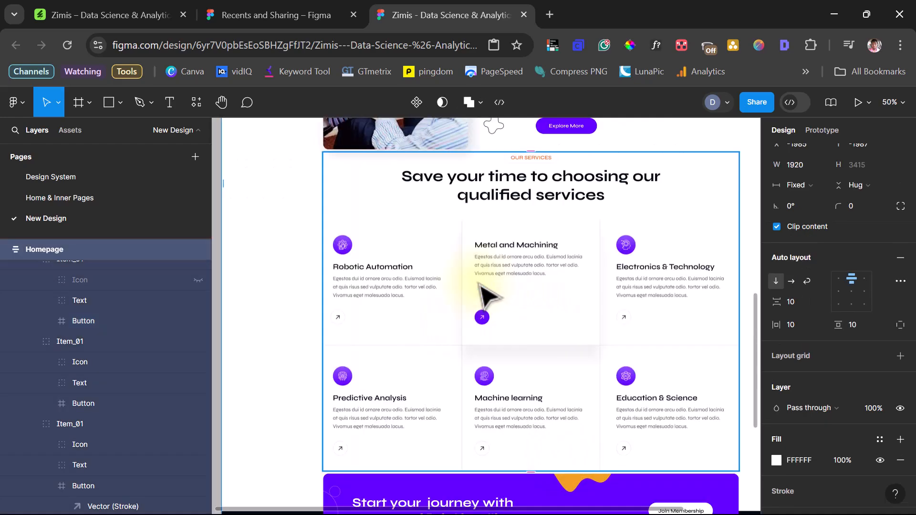
Step: Flatten all the vector pieces of the footer's Zimis logo icon into a single vector
{"action": "scroll", "coordinate": [480, 263], "scroll_direction": "down", "scroll_amount": 4}
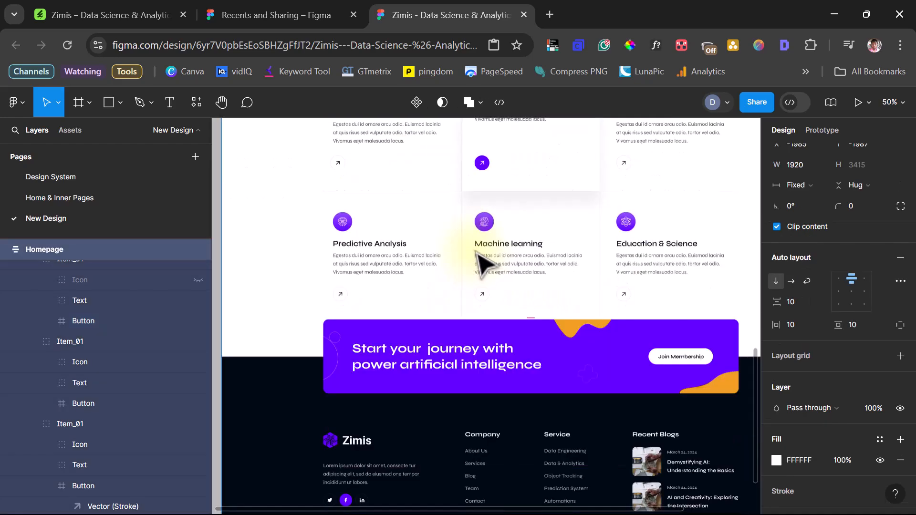
{"action": "scroll", "coordinate": [479, 262], "scroll_direction": "down", "scroll_amount": 2}
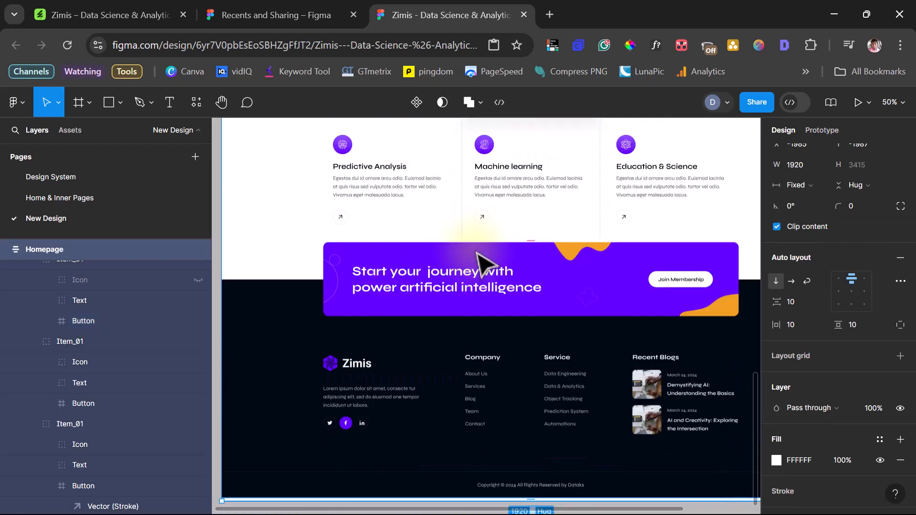
{"action": "left_click", "coordinate": [330, 365], "text": "ctrl"}
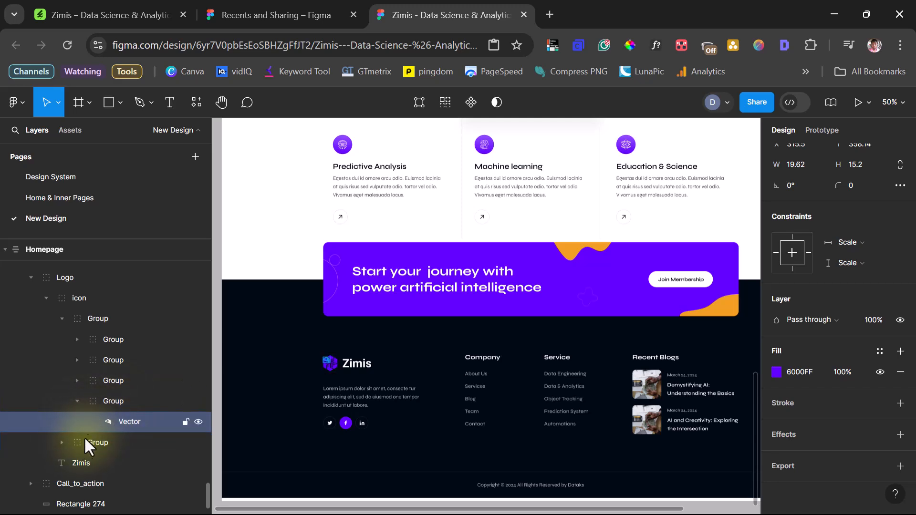
{"action": "left_click", "coordinate": [57, 442]}
{"action": "scroll", "coordinate": [96, 437], "scroll_direction": "down", "scroll_amount": 1}
{"action": "scroll", "coordinate": [98, 439], "scroll_direction": "down", "scroll_amount": 2}
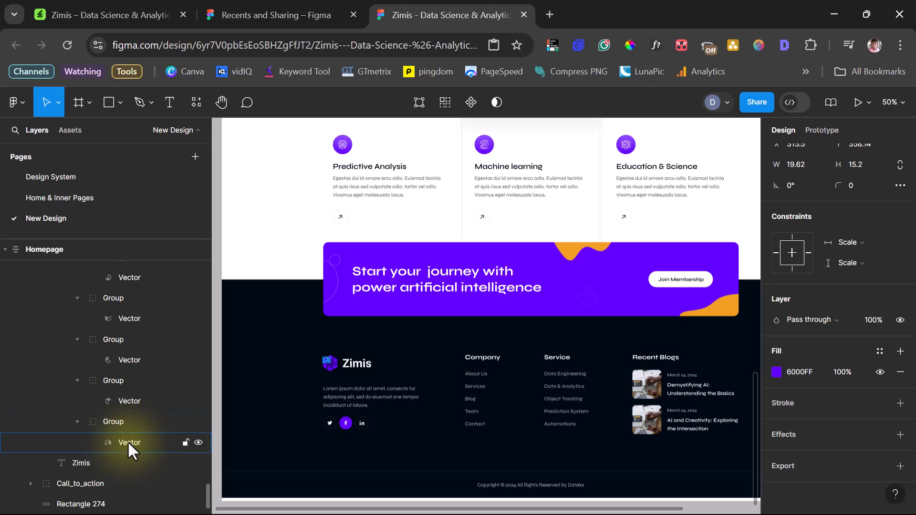
{"action": "left_click", "coordinate": [127, 442]}
{"action": "left_click", "coordinate": [123, 401], "text": "shift"}
{"action": "left_click", "coordinate": [122, 361], "text": "shift"}
{"action": "left_click", "coordinate": [126, 319], "text": "shift"}
{"action": "scroll", "coordinate": [125, 316], "scroll_direction": "up", "scroll_amount": 2}
{"action": "left_click", "coordinate": [126, 317], "text": "shift"}
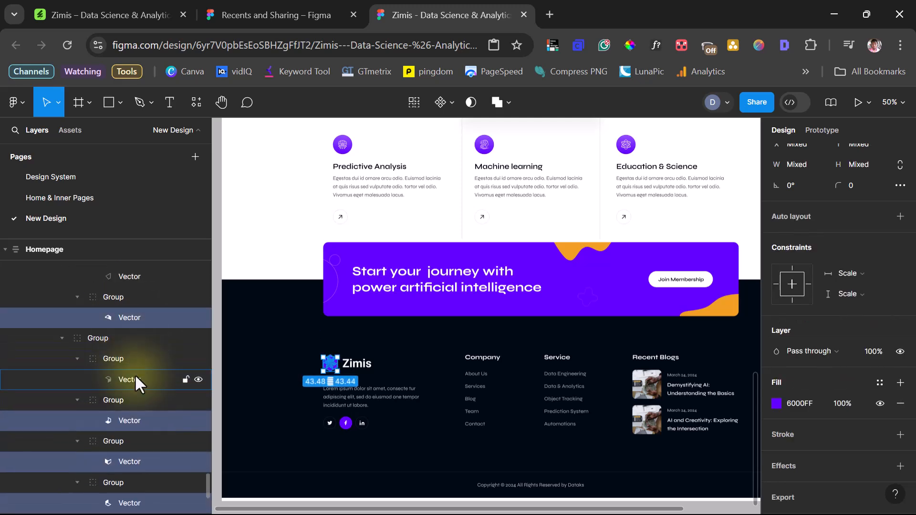
{"action": "scroll", "coordinate": [133, 367], "scroll_direction": "up", "scroll_amount": 3}
{"action": "left_click", "coordinate": [126, 418], "text": "shift"}
{"action": "left_click", "coordinate": [124, 380], "text": "shift"}
{"action": "left_click", "coordinate": [130, 337], "text": "shift"}
{"action": "right_click", "coordinate": [130, 337]}
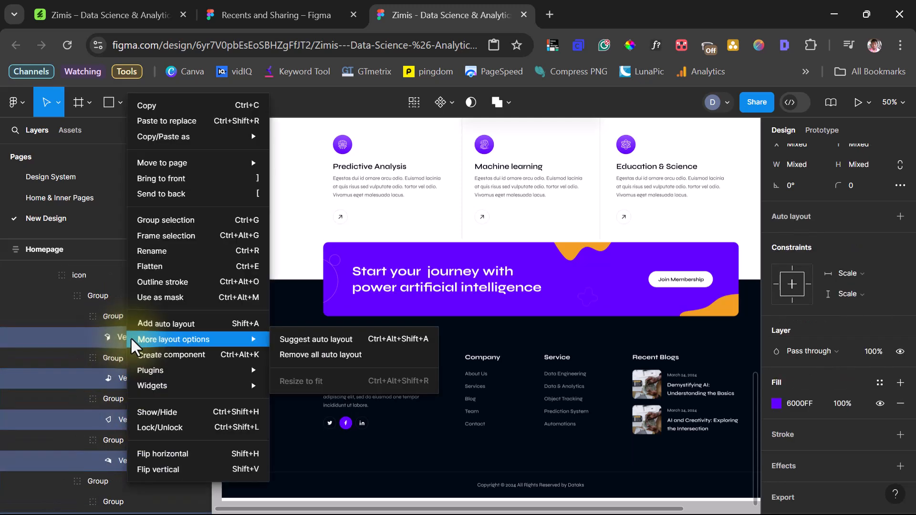
{"action": "left_click", "coordinate": [160, 267]}
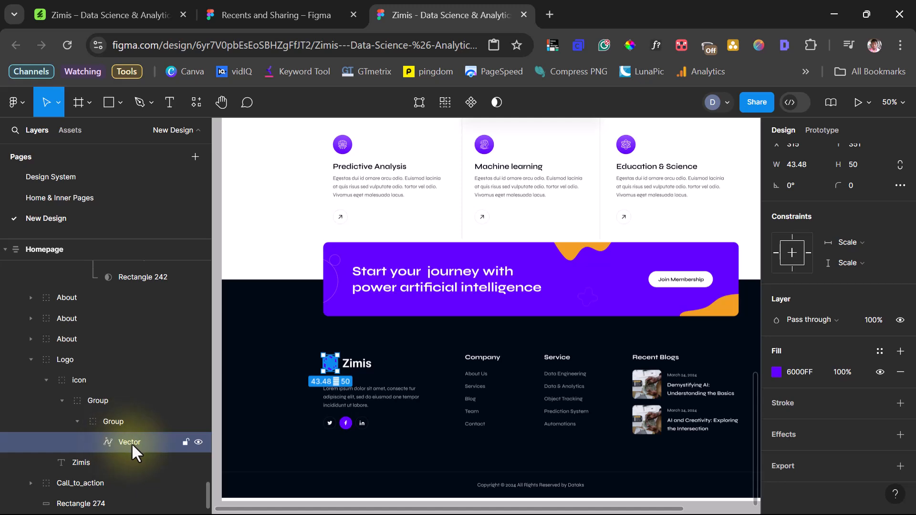
Step: Move the flattened logo Vector out of its nested groups, placing it and the Zimis text directly inside the icon group
{"action": "left_click_drag", "start_coordinate": [129, 439], "coordinate": [100, 436]}
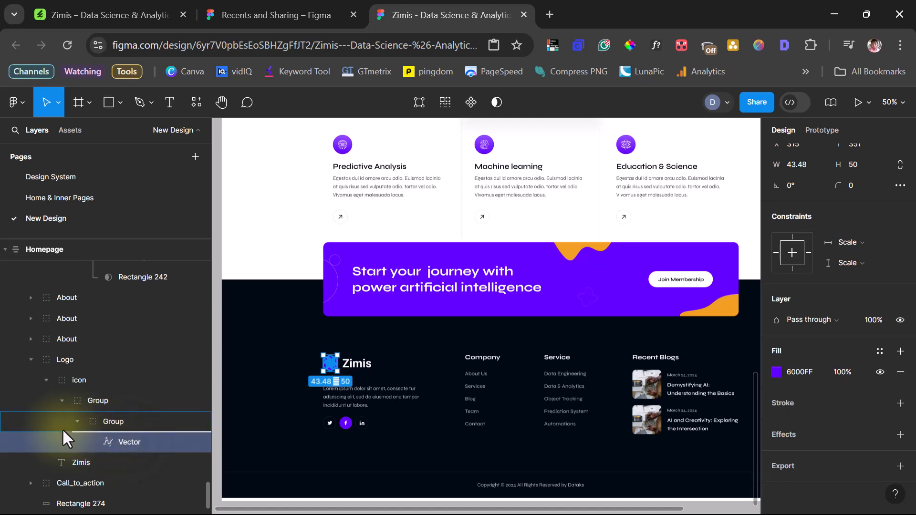
{"action": "left_click_drag", "start_coordinate": [41, 428], "coordinate": [123, 397]}
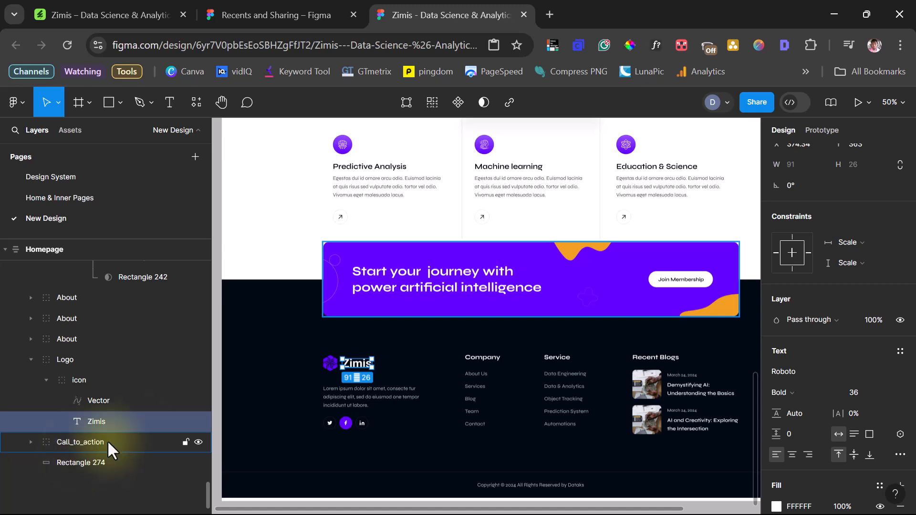
Step: Examine how the Facebook and Twitter social icons in the footer are layered
{"action": "scroll", "coordinate": [375, 376], "scroll_direction": "down", "scroll_amount": 2}
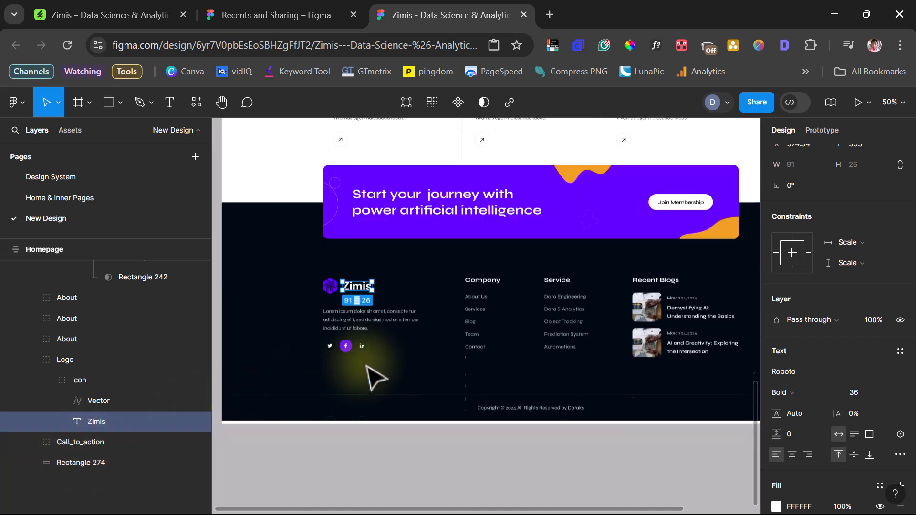
{"action": "left_click", "coordinate": [344, 347], "text": "ctrl"}
{"action": "left_click", "coordinate": [330, 347], "text": "ctrl"}
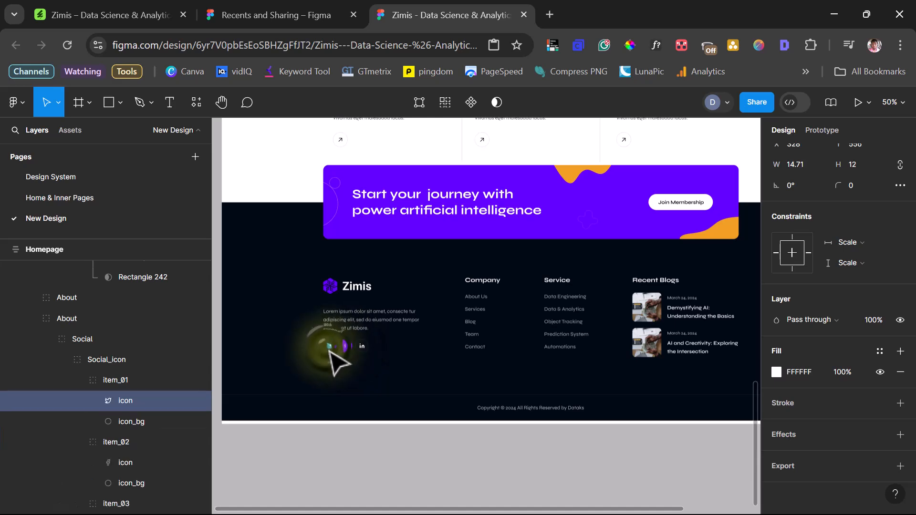
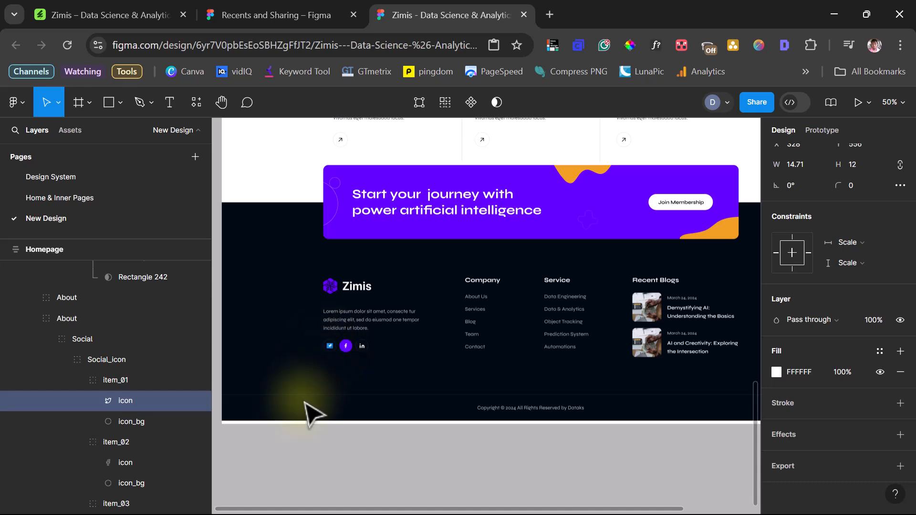
Step: Draw a frame about 34 by 35 just below the footer's Twitter social icon
{"action": "scroll", "coordinate": [320, 367], "scroll_direction": "up", "scroll_amount": 5}
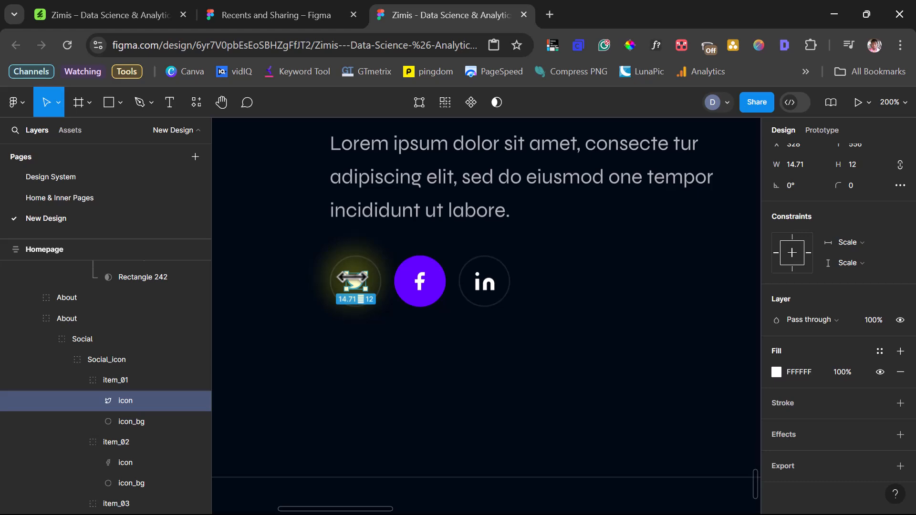
{"action": "key", "text": "f"}
{"action": "left_click_drag", "start_coordinate": [337, 327], "coordinate": [384, 371]}
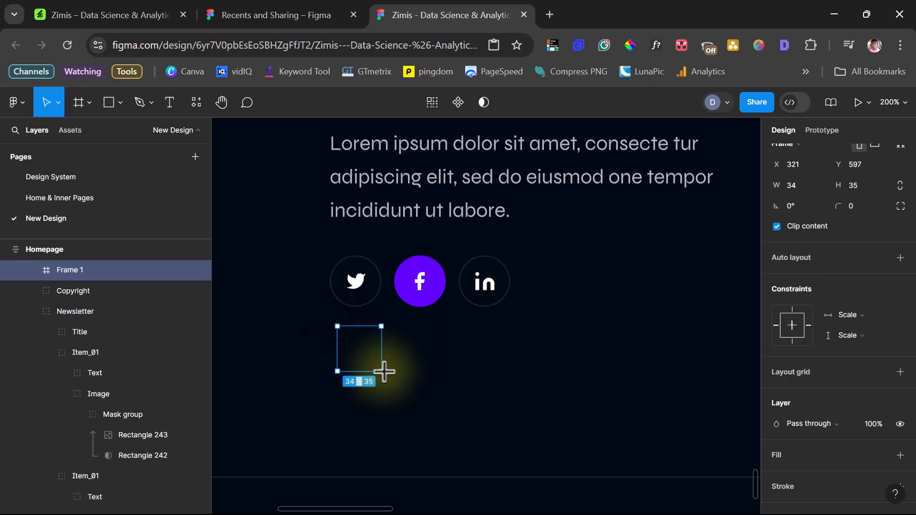
Step: Copy the properties of the Twitter item's icon_bg circle and paste them onto the new Frame 1
{"action": "left_click", "coordinate": [140, 383]}
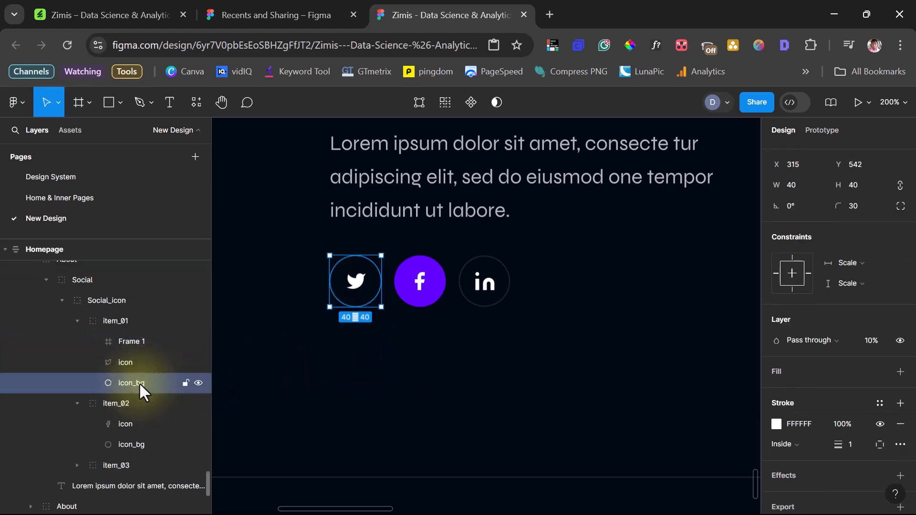
{"action": "right_click", "coordinate": [138, 382]}
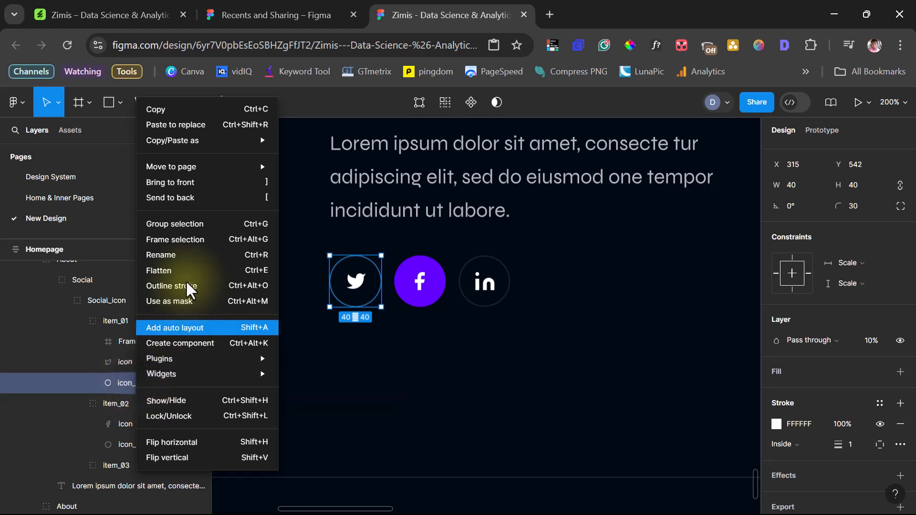
{"action": "mouse_move", "coordinate": [232, 163]}
{"action": "mouse_move", "coordinate": [253, 139]}
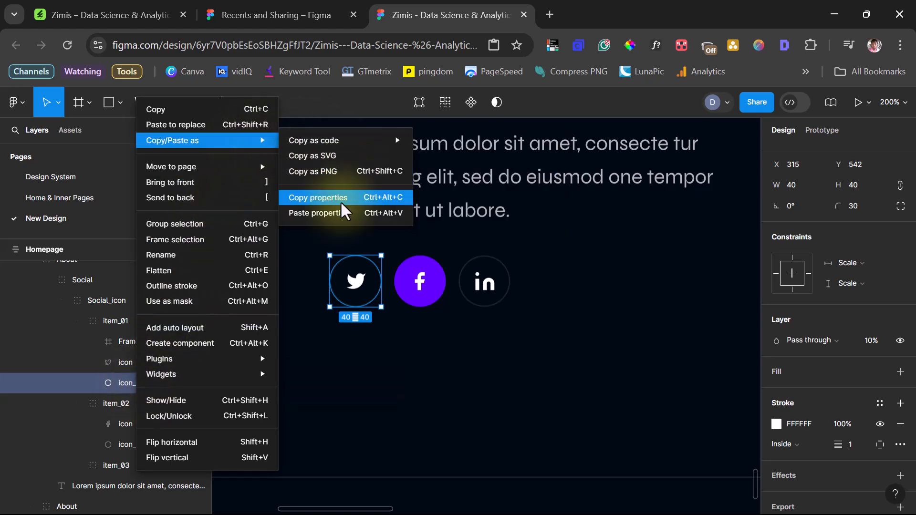
{"action": "left_click", "coordinate": [321, 198]}
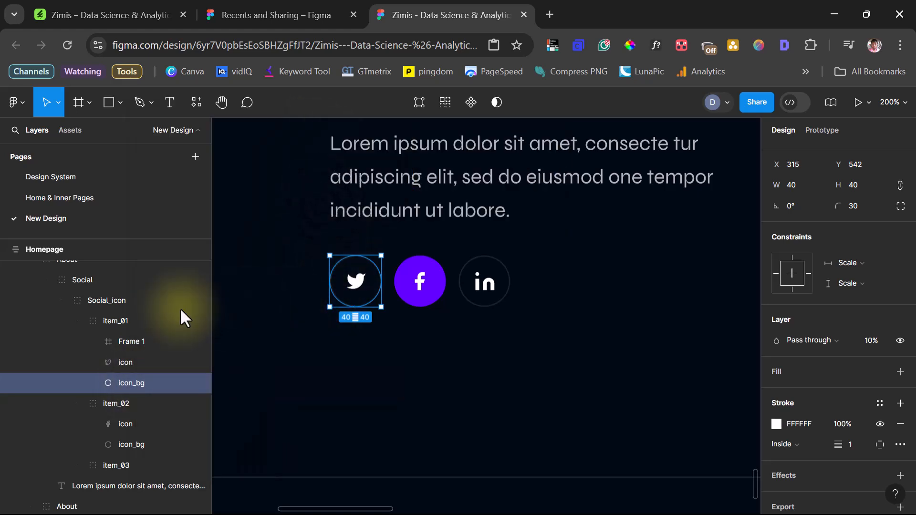
{"action": "left_click", "coordinate": [139, 342]}
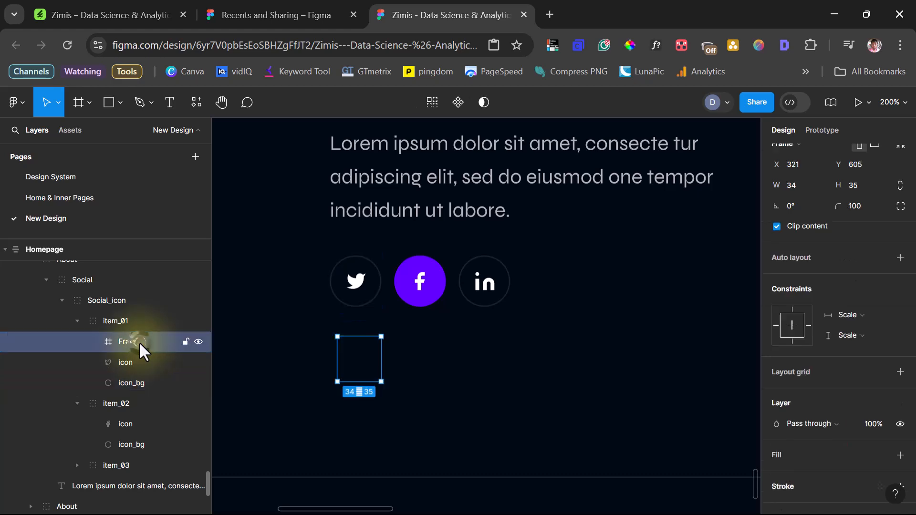
{"action": "right_click", "coordinate": [360, 358]}
{"action": "mouse_move", "coordinate": [415, 152]}
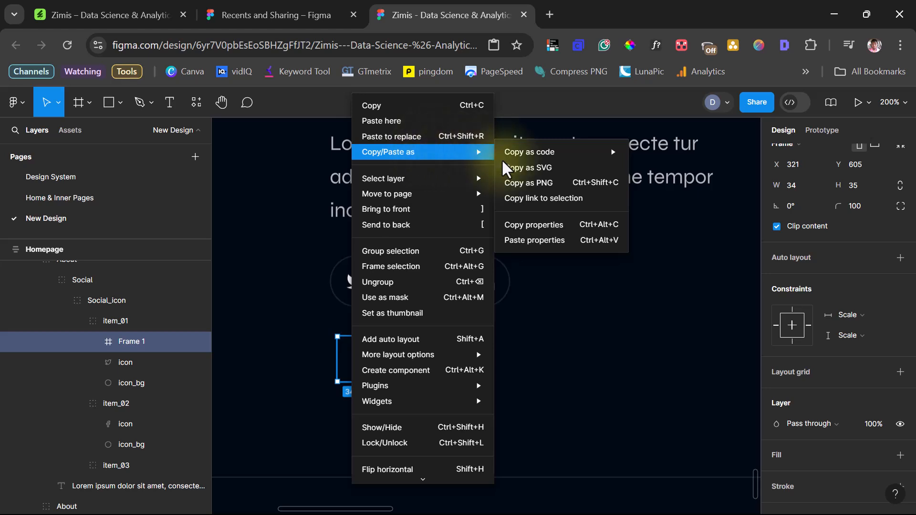
{"action": "left_click", "coordinate": [525, 237]}
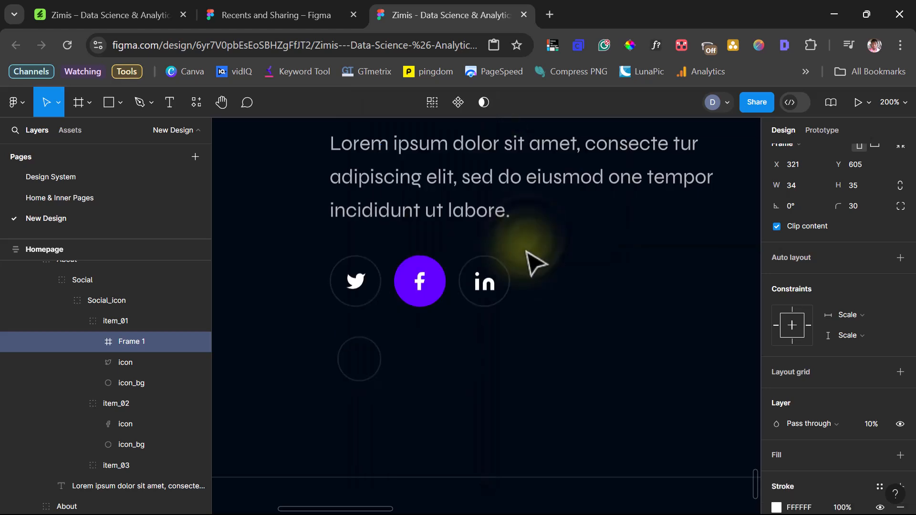
Step: Line Frame 1 up directly beneath the Twitter icon and set its width and height to 40
{"action": "left_click_drag", "start_coordinate": [368, 372], "coordinate": [356, 338]}
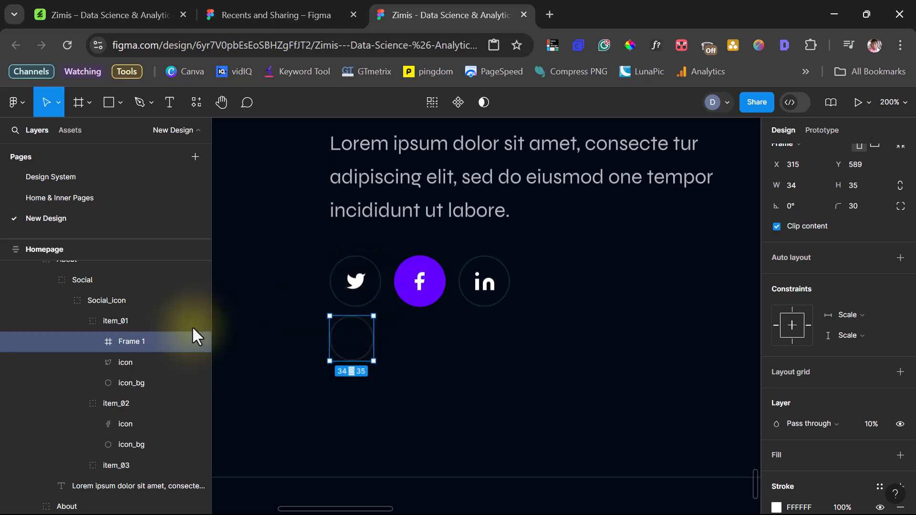
{"action": "left_click", "coordinate": [129, 382]}
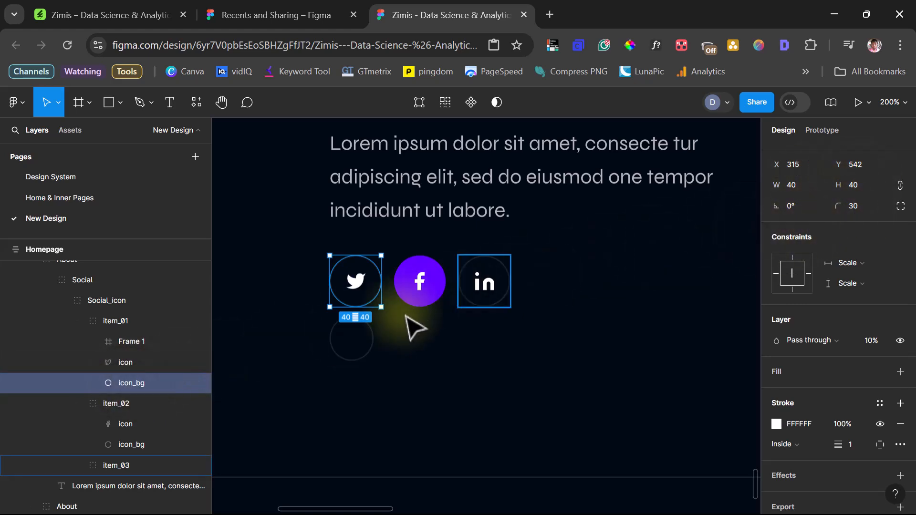
{"action": "left_click", "coordinate": [125, 341]}
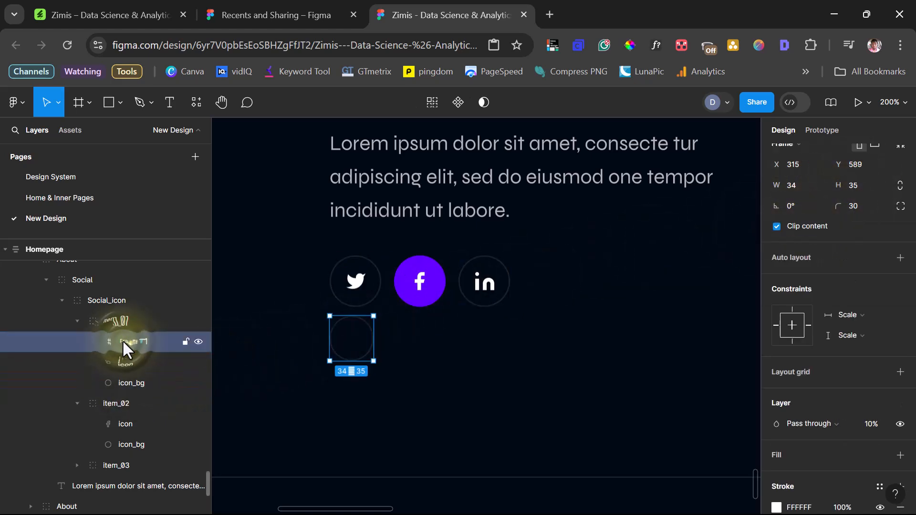
{"action": "left_click", "coordinate": [792, 185]}
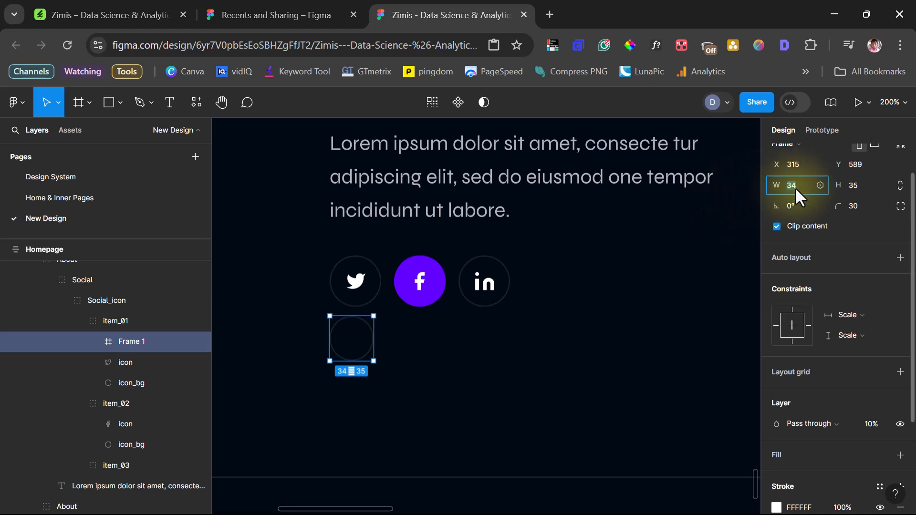
{"action": "type", "text": "40"}
{"action": "left_click", "coordinate": [851, 188]}
{"action": "type", "text": "40"}
{"action": "key", "text": "Return"}
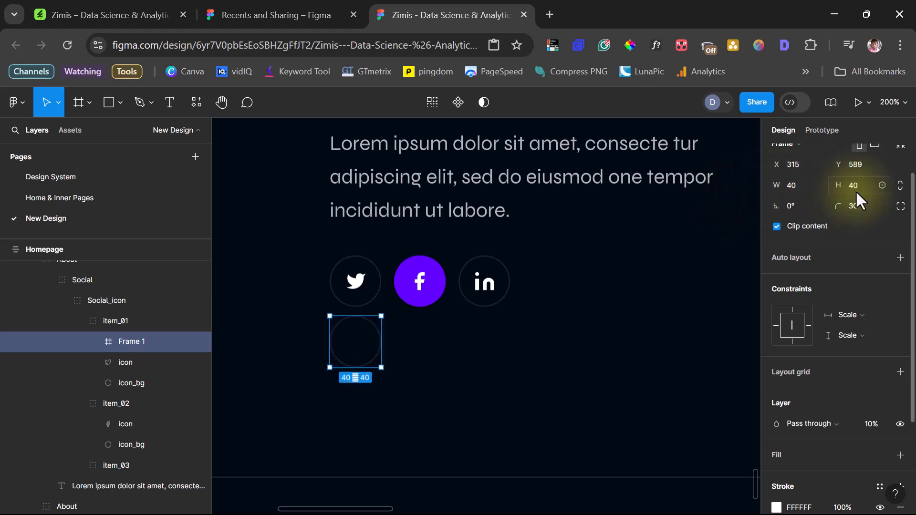
Step: Place a copy of the Twitter icon vector inside Frame 1
{"action": "left_click", "coordinate": [125, 362]}
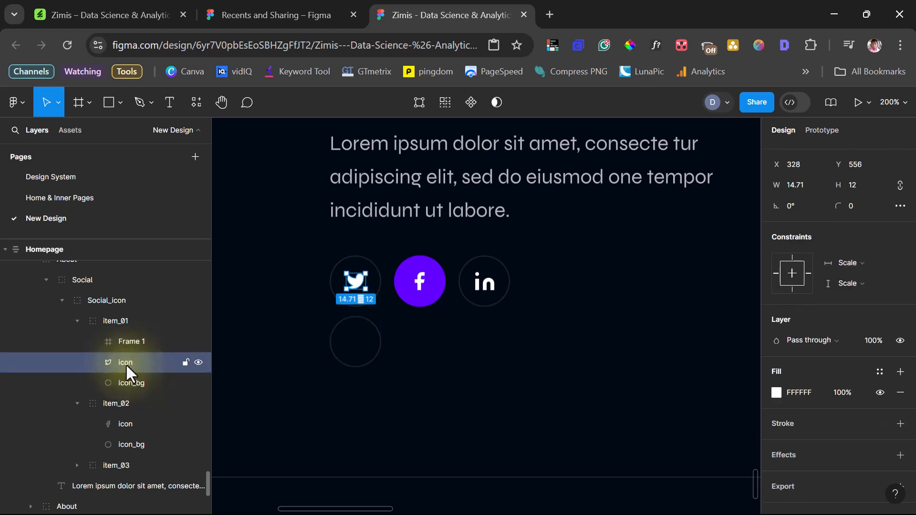
{"action": "left_click", "coordinate": [127, 342]}
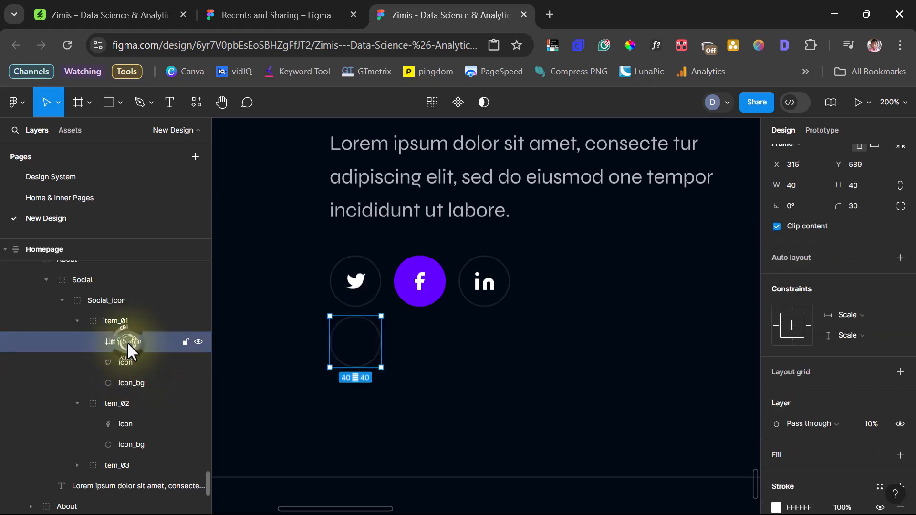
{"action": "key", "text": "ctrl+v"}
Step: Draw a second frame about 32 by 33 below the Facebook icon, inside the item_02 group
{"action": "key", "text": "f"}
{"action": "left_click_drag", "start_coordinate": [405, 325], "coordinate": [447, 367]}
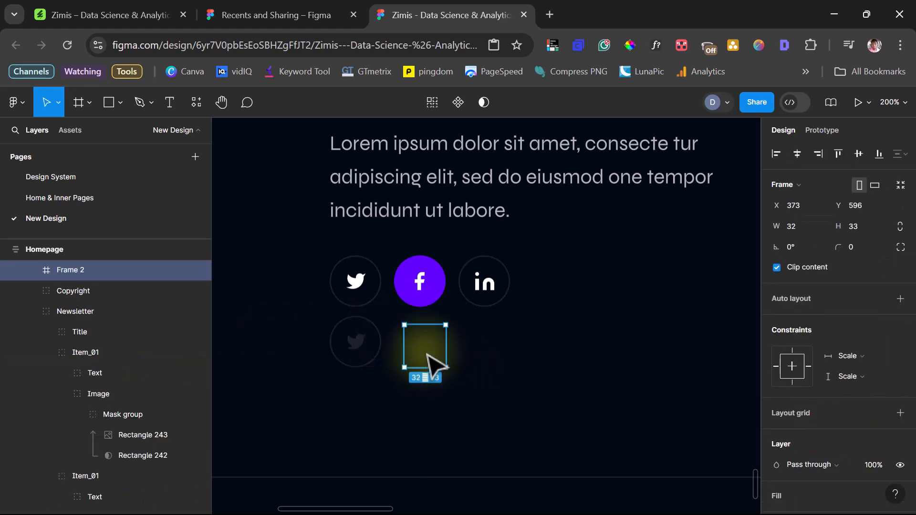
{"action": "key", "text": "Delete"}
{"action": "left_click", "coordinate": [411, 302]}
{"action": "key", "text": "ctrl+v"}
{"action": "left_click_drag", "start_coordinate": [430, 287], "coordinate": [433, 350]}
Step: Set Frame 2's width and height to 40, matching the Facebook item's icon_bg
{"action": "left_click", "coordinate": [135, 408]}
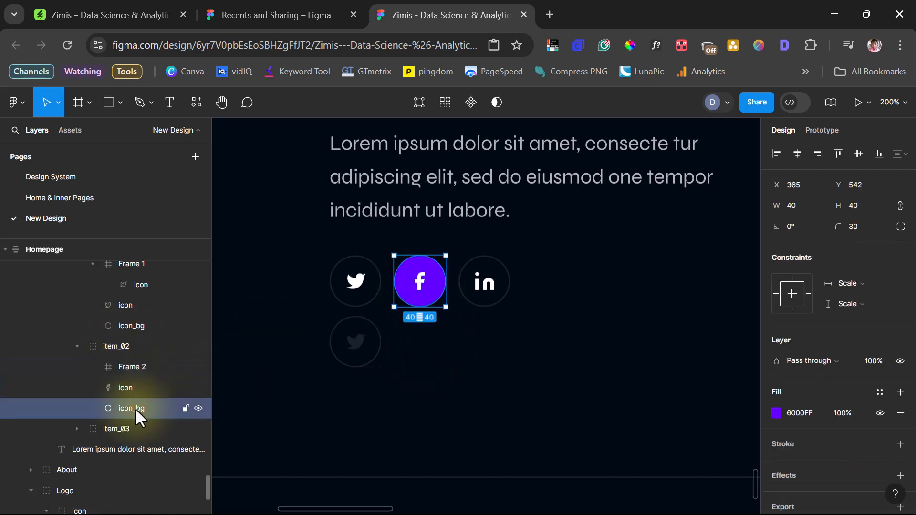
{"action": "left_click", "coordinate": [430, 359]}
{"action": "left_click", "coordinate": [797, 226]}
{"action": "type", "text": "40"}
{"action": "key", "text": "Tab"}
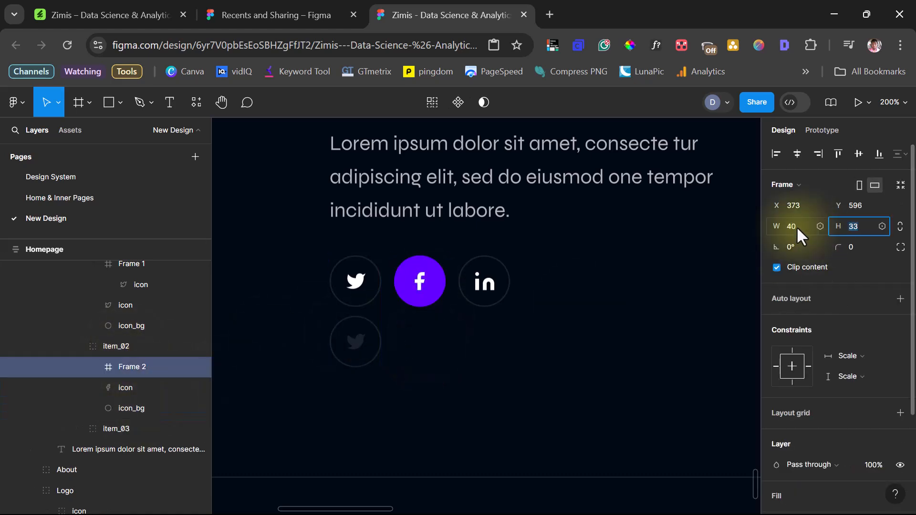
{"action": "type", "text": "40"}
{"action": "key", "text": "Return"}
Step: Copy the fill color 6000FF from the Facebook item's icon_bg and apply it to Frame 2
{"action": "left_click", "coordinate": [136, 410]}
{"action": "left_click", "coordinate": [803, 412]}
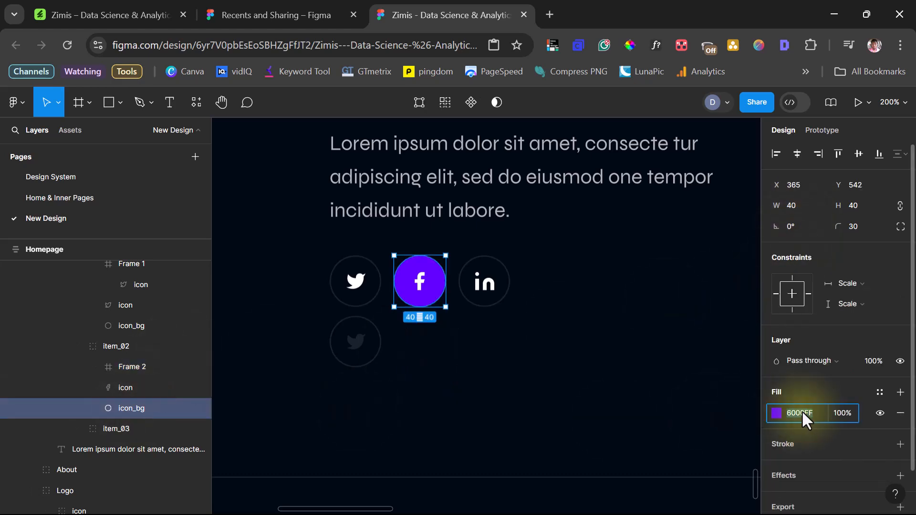
{"action": "key", "text": "ctrl+c"}
{"action": "left_click", "coordinate": [425, 355]}
{"action": "scroll", "coordinate": [819, 375], "scroll_direction": "down", "scroll_amount": 3}
{"action": "left_click", "coordinate": [818, 375]}
{"action": "left_click", "coordinate": [801, 393]}
{"action": "key", "text": "ctrl+v"}
{"action": "key", "text": "Return"}
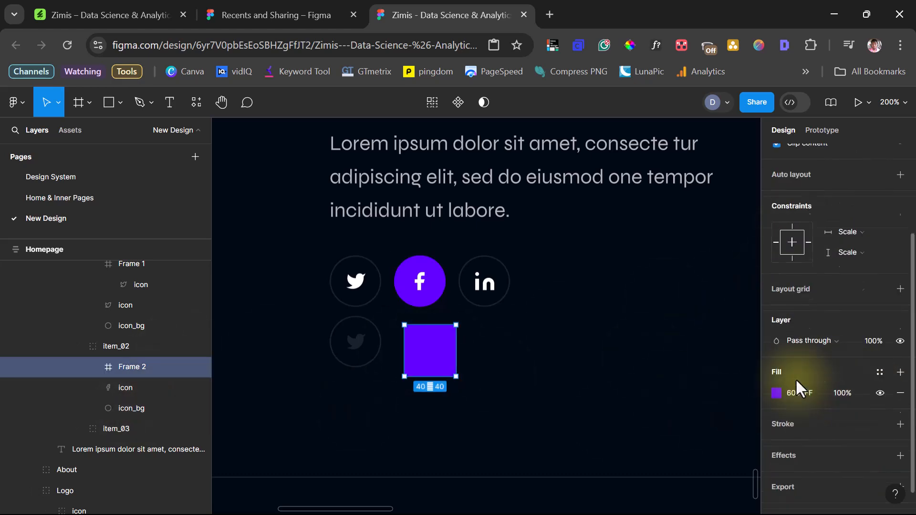
Step: Set Frame 2's corner radius to 100 and line it up directly beneath the Facebook icon
{"action": "scroll", "coordinate": [795, 379], "scroll_direction": "up", "scroll_amount": 3}
{"action": "left_click", "coordinate": [848, 248]}
{"action": "type", "text": "100"}
{"action": "key", "text": "Return"}
{"action": "left_click_drag", "start_coordinate": [439, 362], "coordinate": [428, 355]}
Step: Place a copy of the Facebook icon vector inside the purple Frame 2
{"action": "left_click", "coordinate": [131, 387]}
{"action": "left_click", "coordinate": [128, 366]}
{"action": "key", "text": "ctrl+v"}
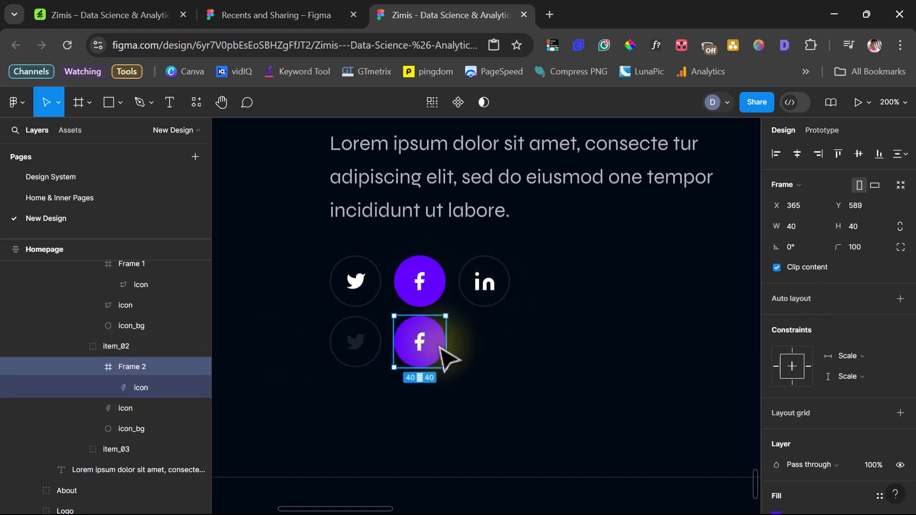
Step: Paste a copy of the purple Facebook frame into the LinkedIn item_03 group and move it below the LinkedIn icon
{"action": "left_click", "coordinate": [496, 289], "text": "ctrl"}
{"action": "left_click", "coordinate": [493, 284], "text": "ctrl"}
{"action": "left_click", "coordinate": [130, 358]}
{"action": "left_click", "coordinate": [136, 381]}
{"action": "left_click", "coordinate": [144, 422], "text": "shift"}
{"action": "left_click", "coordinate": [116, 342]}
{"action": "key", "text": "ctrl+v"}
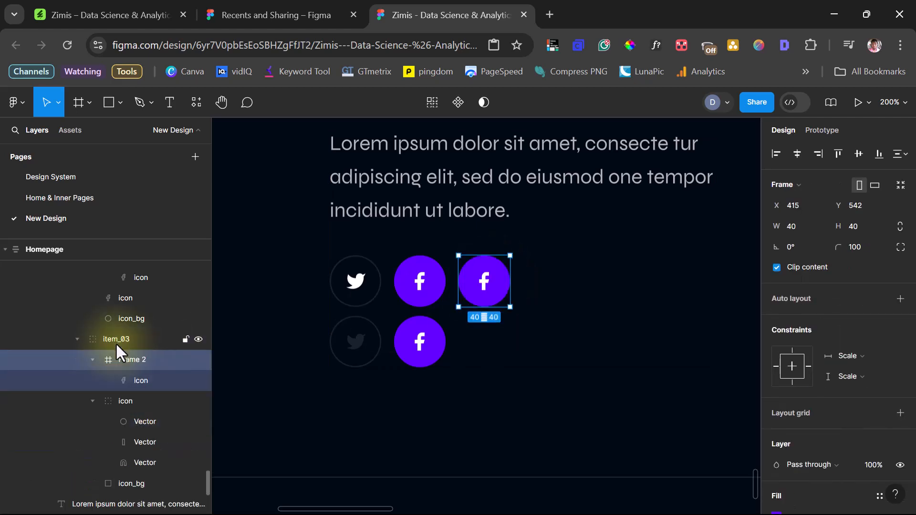
{"action": "left_click", "coordinate": [137, 381]}
{"action": "left_click", "coordinate": [132, 359]}
{"action": "left_click", "coordinate": [92, 359]}
{"action": "left_click_drag", "start_coordinate": [487, 288], "coordinate": [497, 352]}
Step: Flatten the three vector pieces of the LinkedIn icon into a single vector
{"action": "left_click", "coordinate": [143, 401], "text": "ctrl"}
{"action": "left_click", "coordinate": [144, 422], "text": "shift"}
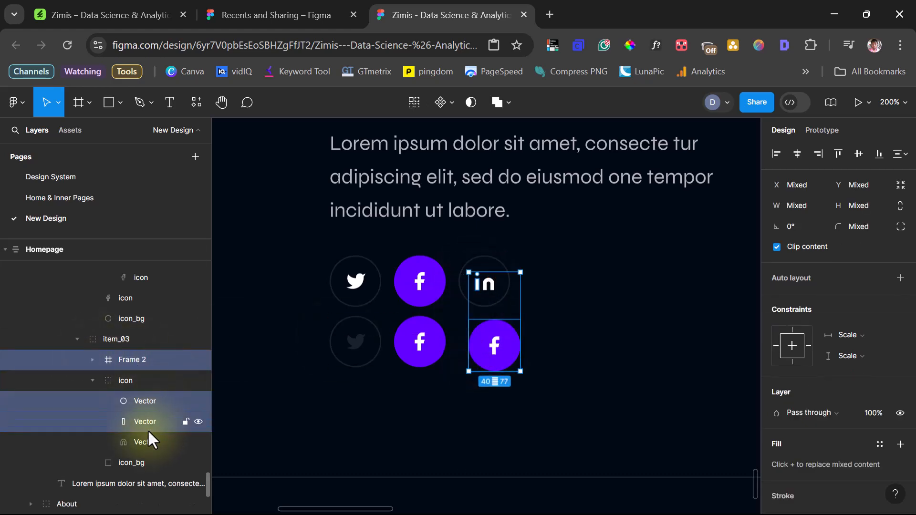
{"action": "left_click", "coordinate": [147, 442], "text": "shift"}
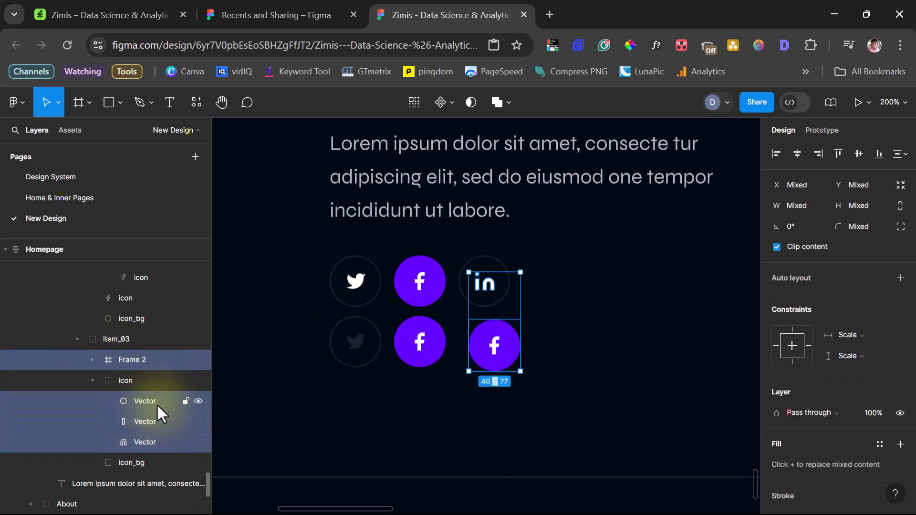
{"action": "left_click", "coordinate": [151, 419], "text": "shift"}
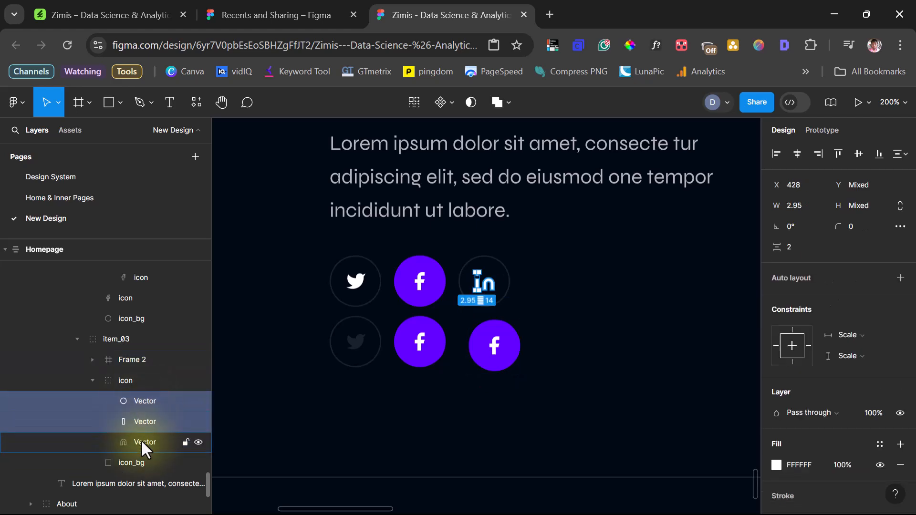
{"action": "right_click", "coordinate": [141, 428]}
{"action": "left_click", "coordinate": [168, 263]}
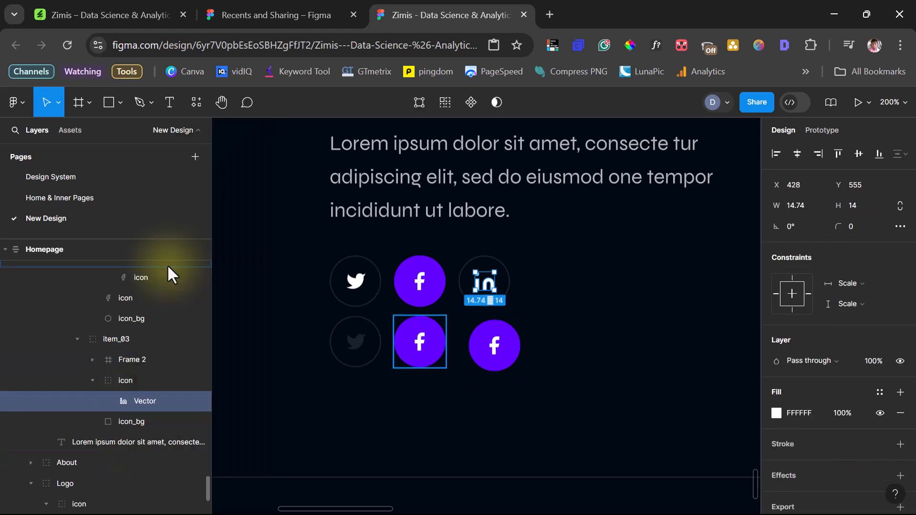
Step: Replace the Facebook glyph in item_03's Frame 2 with a copy of the flattened LinkedIn vector, positioned near the frame's center
{"action": "right_click", "coordinate": [133, 355]}
{"action": "left_click", "coordinate": [129, 354]}
{"action": "key", "text": "ctrl+v"}
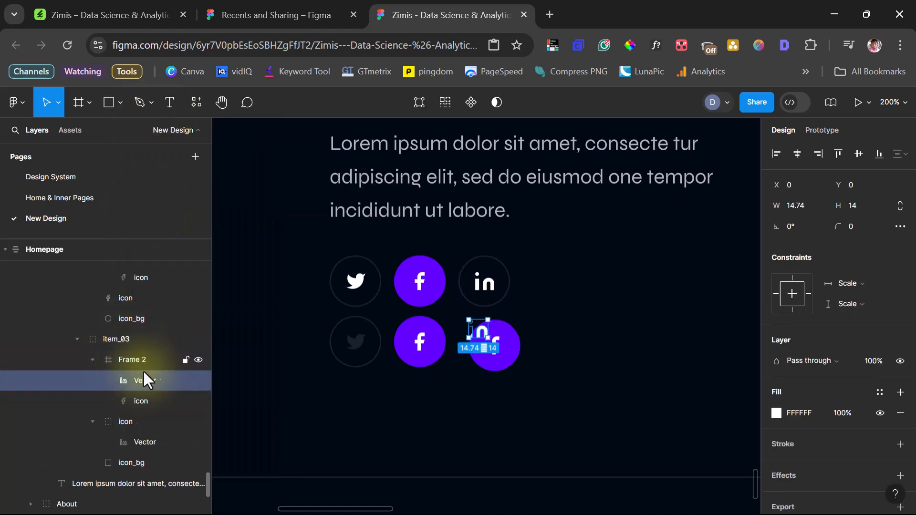
{"action": "left_click", "coordinate": [145, 401]}
{"action": "key", "text": "Delete"}
{"action": "left_click", "coordinate": [481, 336], "text": "ctrl"}
{"action": "left_click_drag", "start_coordinate": [483, 337], "coordinate": [499, 348]}
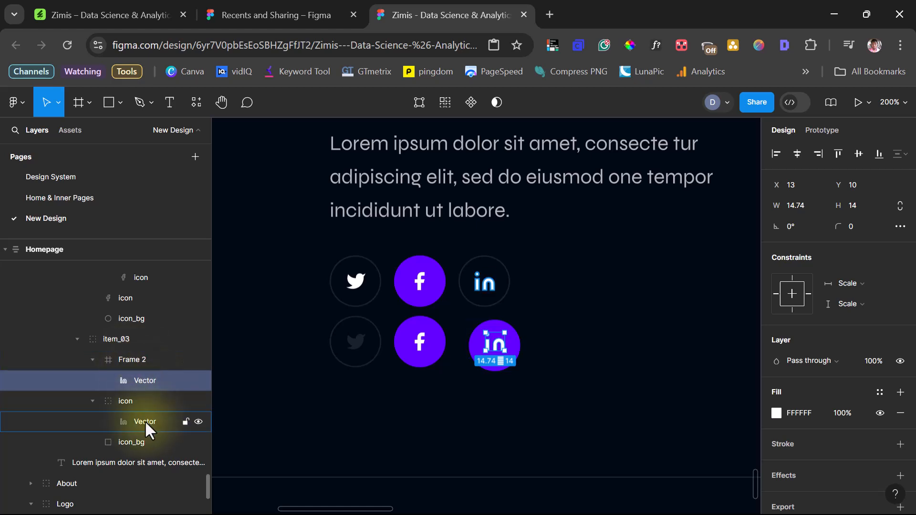
Step: Copy the properties of the LinkedIn item's icon_bg and paste them onto item_03's Frame 2
{"action": "left_click", "coordinate": [139, 440]}
{"action": "right_click", "coordinate": [139, 440]}
{"action": "key", "text": "Escape"}
{"action": "left_click", "coordinate": [138, 361]}
{"action": "right_click", "coordinate": [135, 357]}
{"action": "mouse_move", "coordinate": [282, 136]}
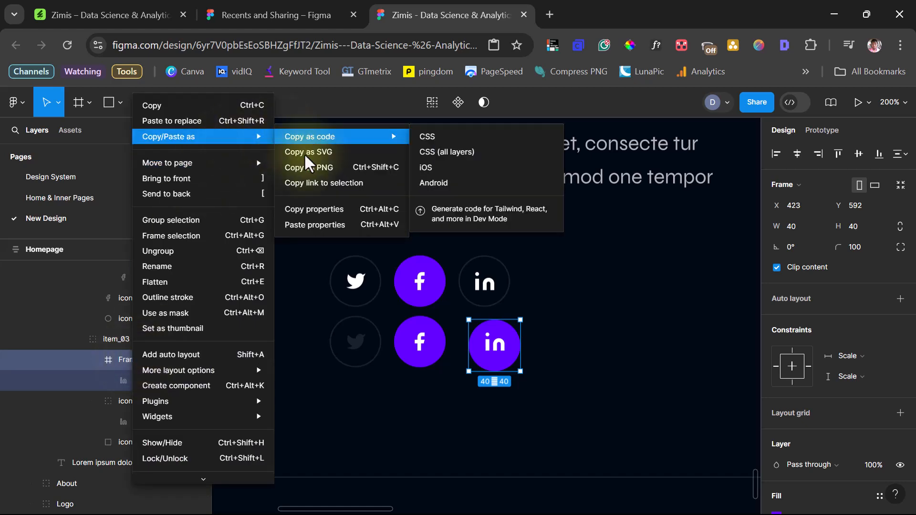
{"action": "left_click", "coordinate": [310, 225]}
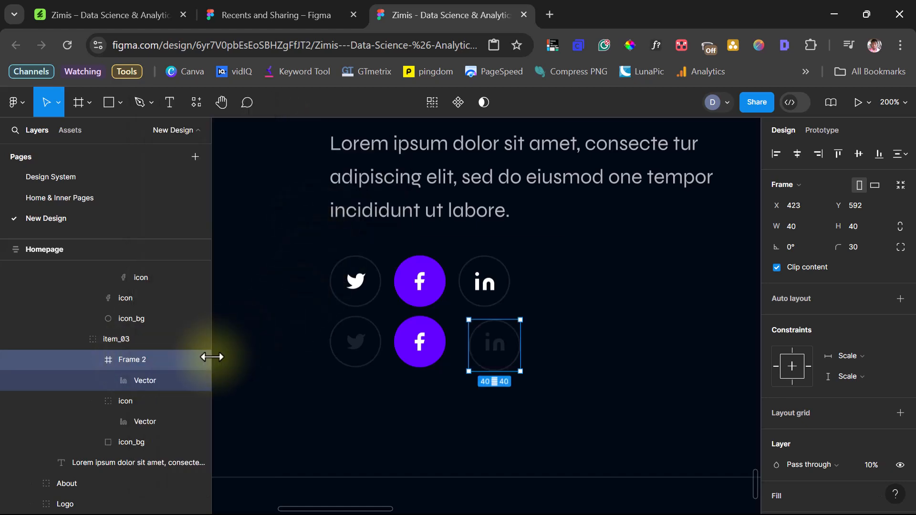
Step: Replace the whole item_03 group with the rebuilt LinkedIn Frame 2
{"action": "left_click", "coordinate": [116, 338]}
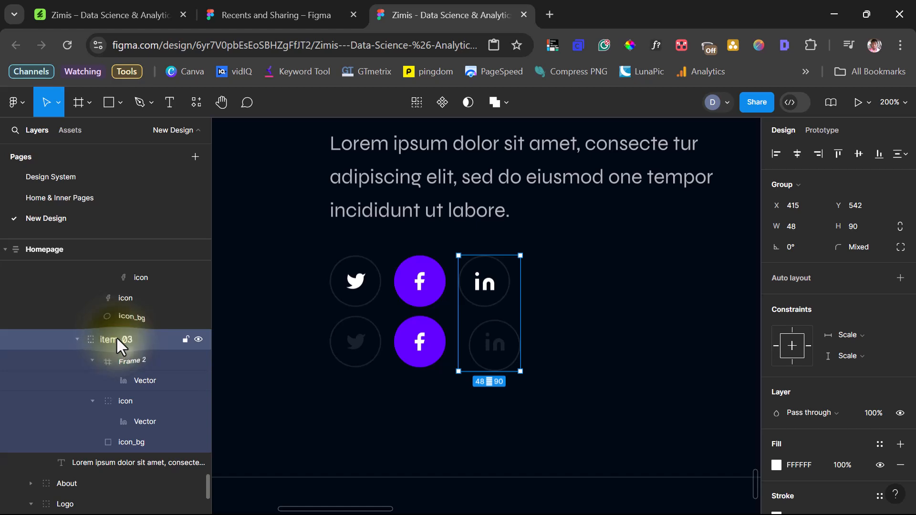
{"action": "right_click", "coordinate": [116, 338]}
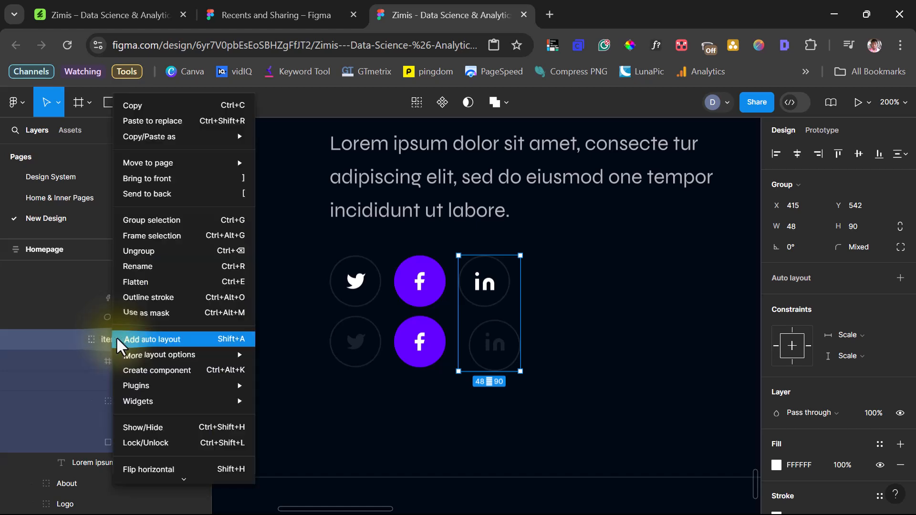
{"action": "left_click", "coordinate": [159, 125]}
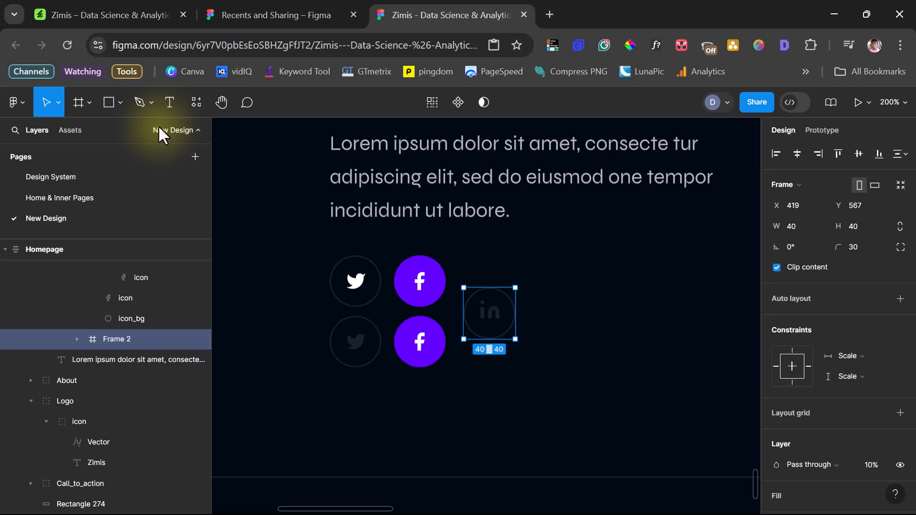
Step: Replace the whole item_02 group in the footer's social icons with its rebuilt Facebook Frame 2
{"action": "left_click", "coordinate": [420, 351]}
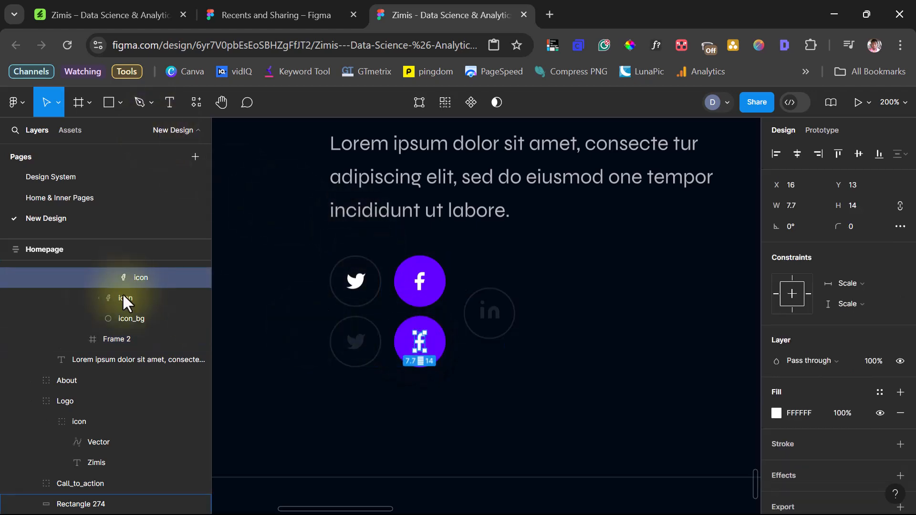
{"action": "scroll", "coordinate": [100, 274], "scroll_direction": "up", "scroll_amount": 2}
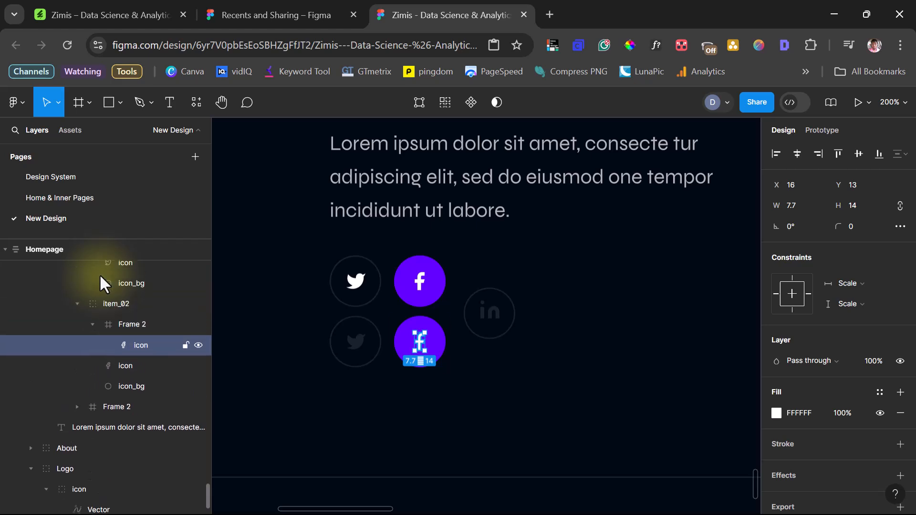
{"action": "left_click", "coordinate": [126, 329]}
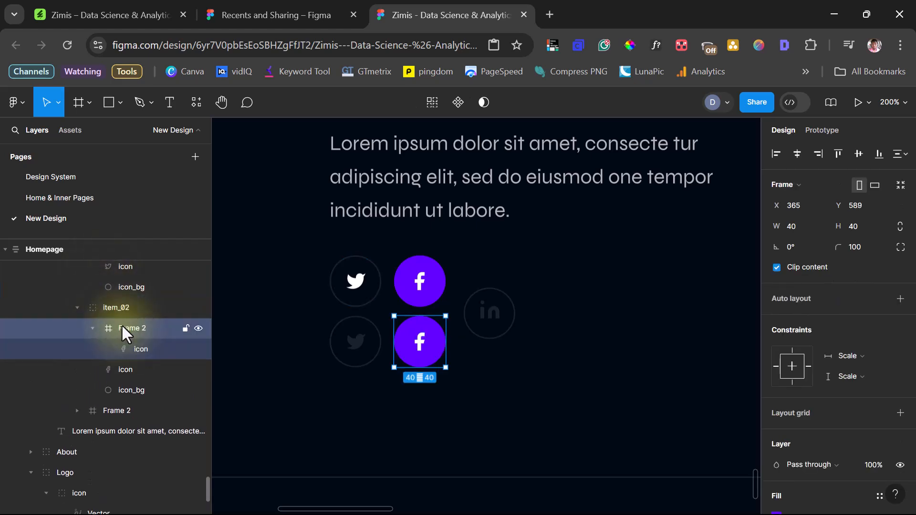
{"action": "left_click", "coordinate": [108, 307]}
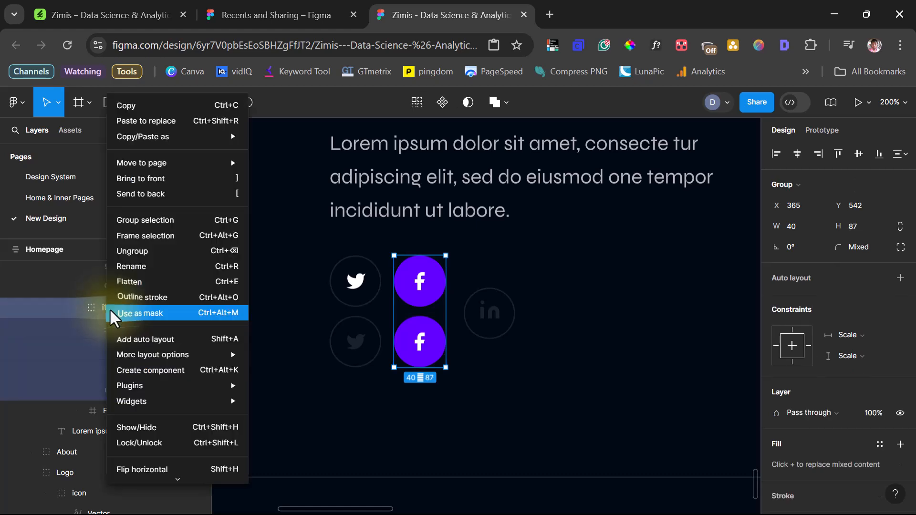
{"action": "right_click", "coordinate": [110, 308]}
{"action": "left_click", "coordinate": [151, 121]}
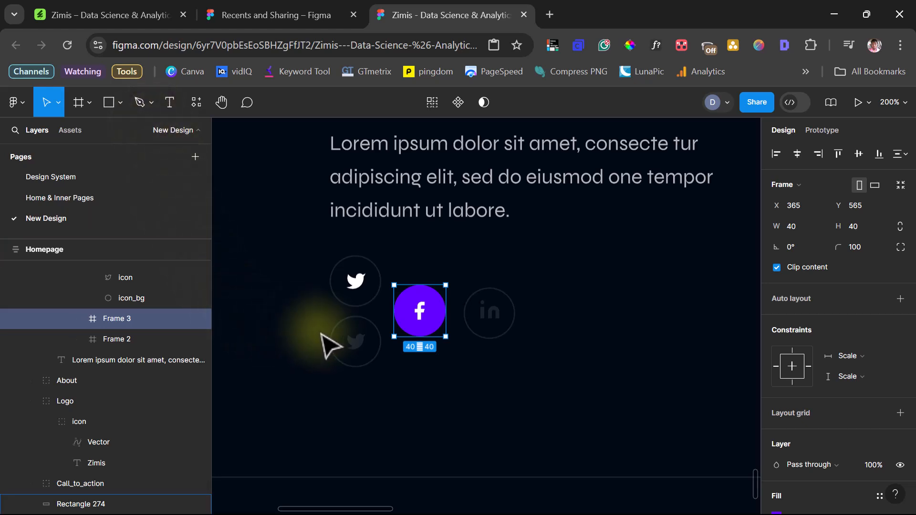
Step: Replace the whole item_01 group in the footer's social icons with its rebuilt Twitter Frame 1
{"action": "left_click", "coordinate": [349, 353]}
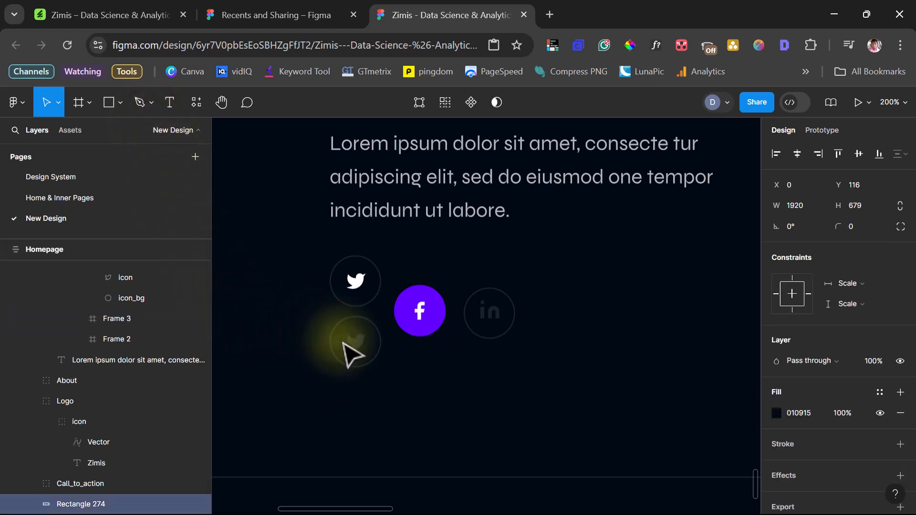
{"action": "left_click", "coordinate": [355, 347], "text": "ctrl"}
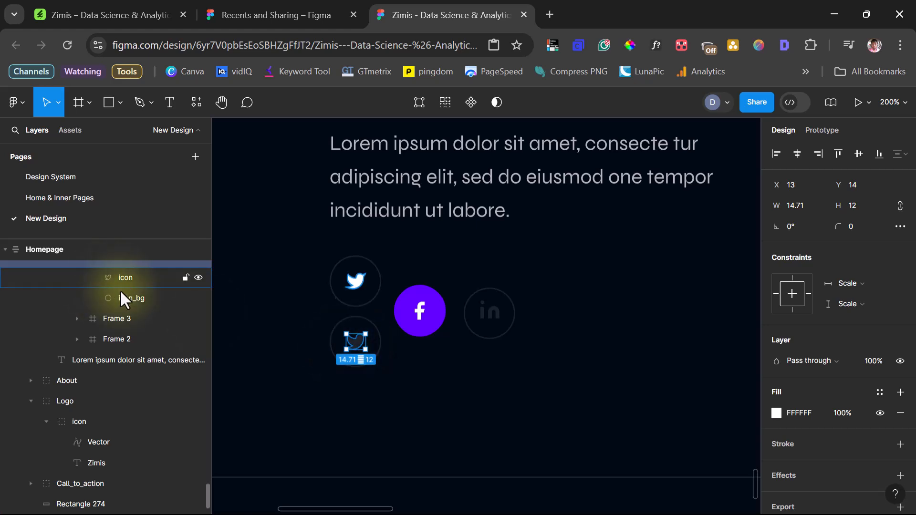
{"action": "left_click", "coordinate": [126, 381]}
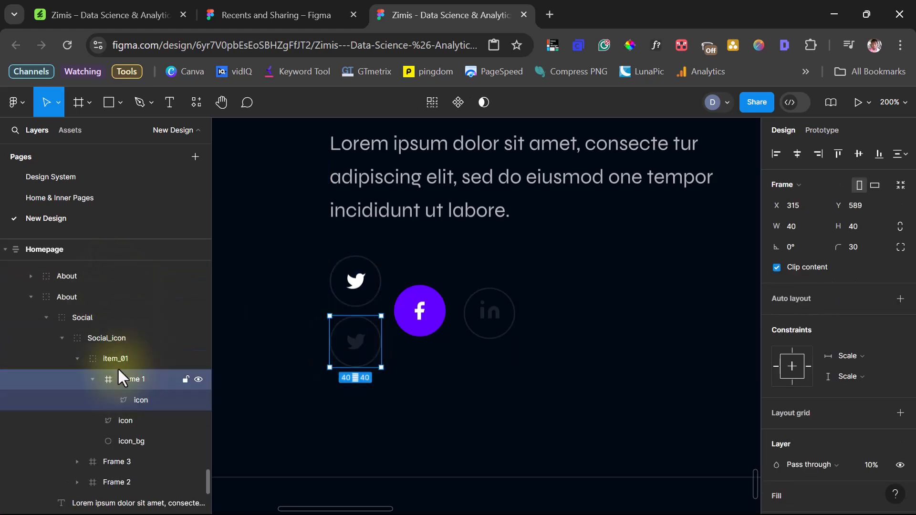
{"action": "left_click", "coordinate": [117, 359]}
{"action": "right_click", "coordinate": [115, 358]}
{"action": "left_click", "coordinate": [155, 122]}
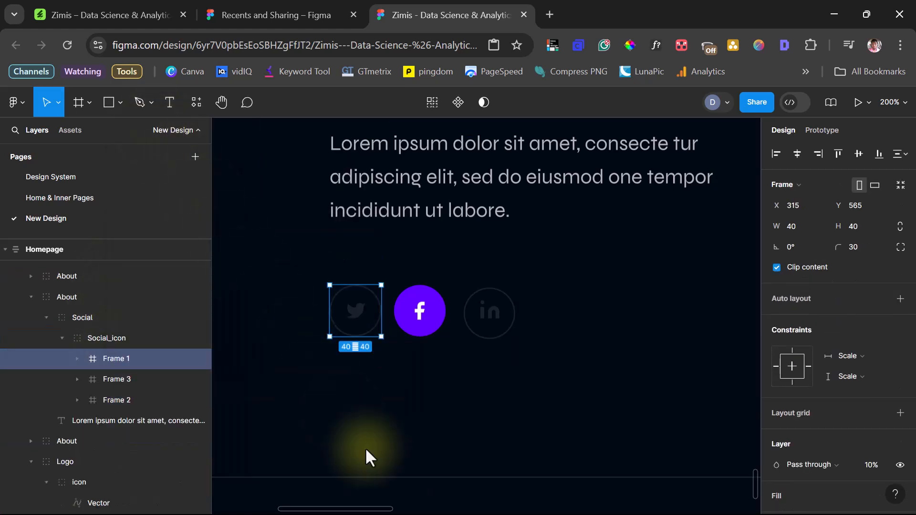
Step: Replace the thumbnail mask group of the footer's "AI and Creativity" blog item with a PNG copy of itself
{"action": "left_click_drag", "start_coordinate": [366, 508], "coordinate": [633, 508]}
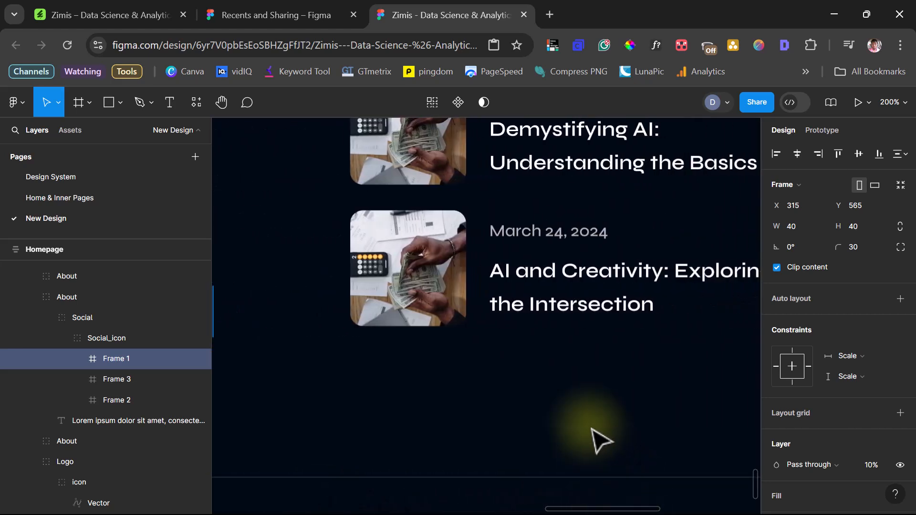
{"action": "scroll", "coordinate": [579, 435], "scroll_direction": "up", "scroll_amount": 2}
{"action": "left_click", "coordinate": [396, 362]}
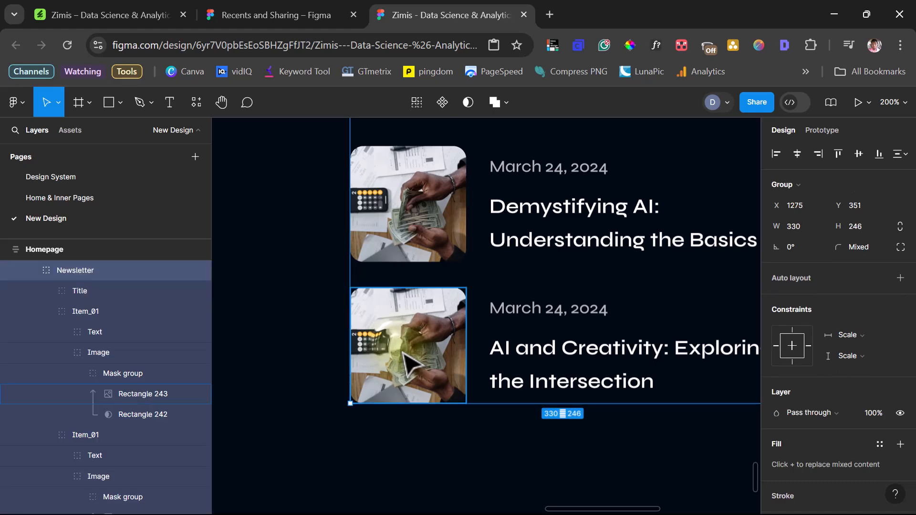
{"action": "double_click", "coordinate": [400, 357]}
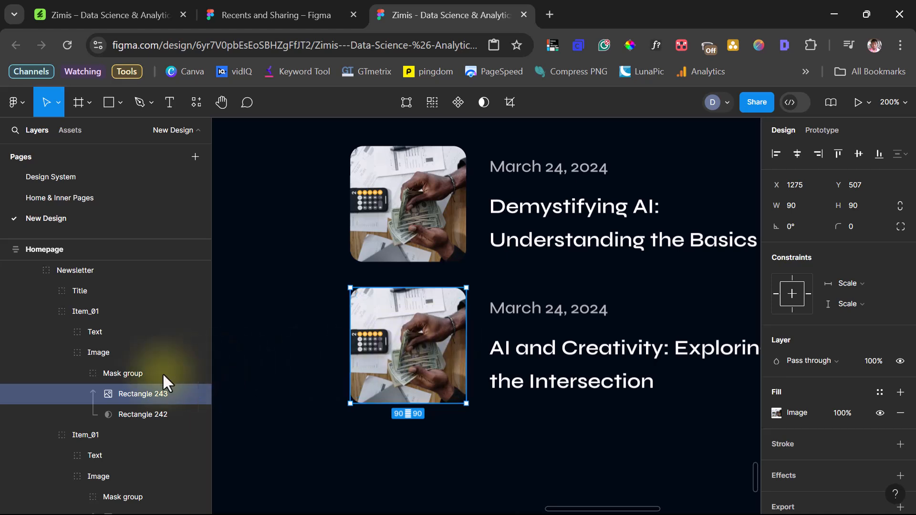
{"action": "left_click", "coordinate": [122, 374]}
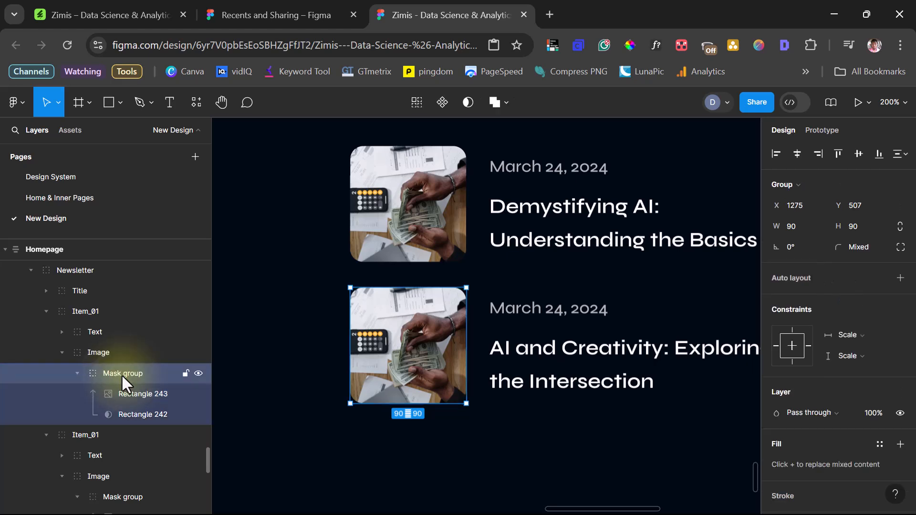
{"action": "right_click", "coordinate": [121, 373]}
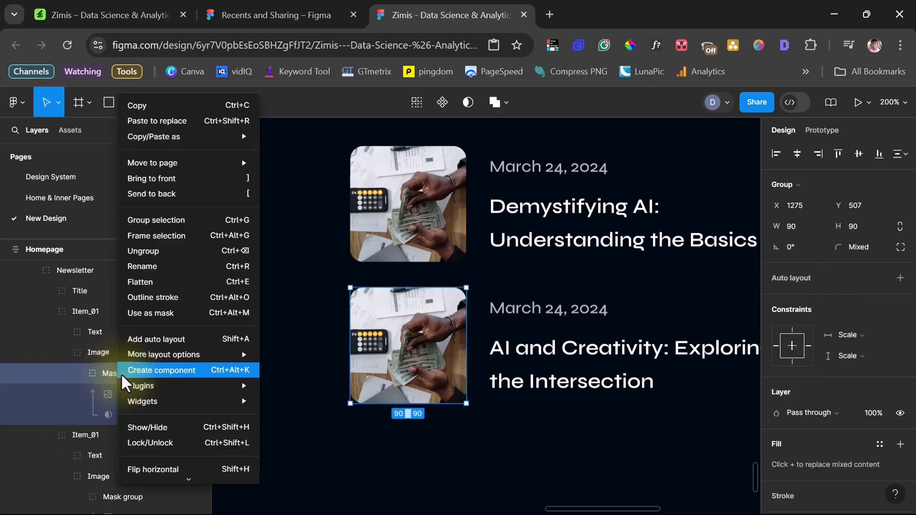
{"action": "mouse_move", "coordinate": [156, 136]}
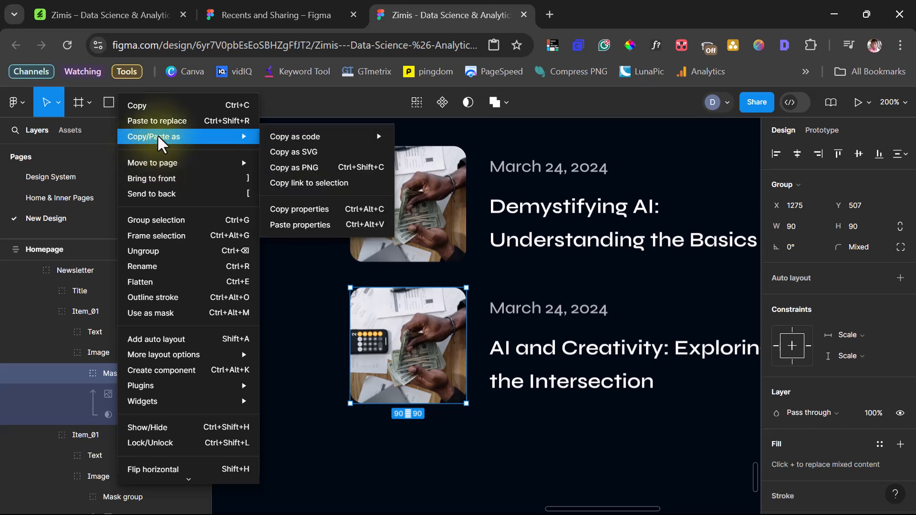
{"action": "left_click", "coordinate": [297, 166]}
{"action": "left_click", "coordinate": [130, 371]}
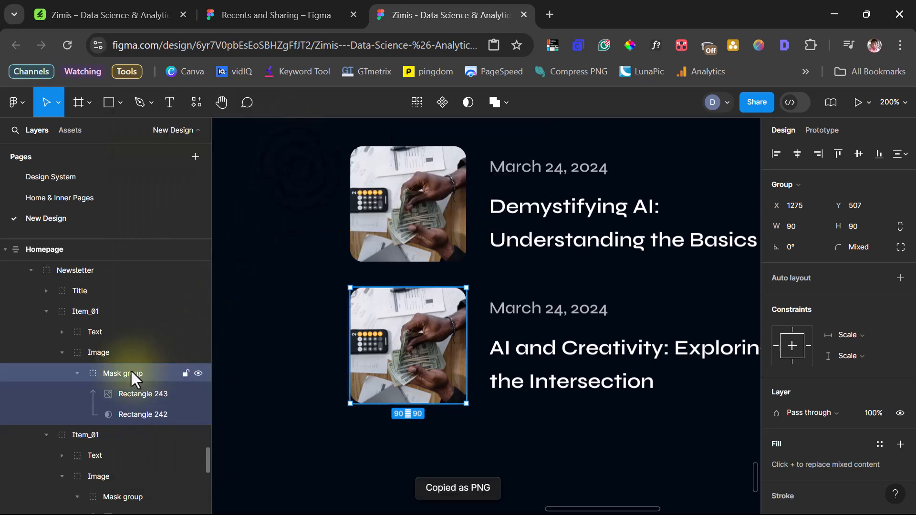
{"action": "right_click", "coordinate": [130, 369]}
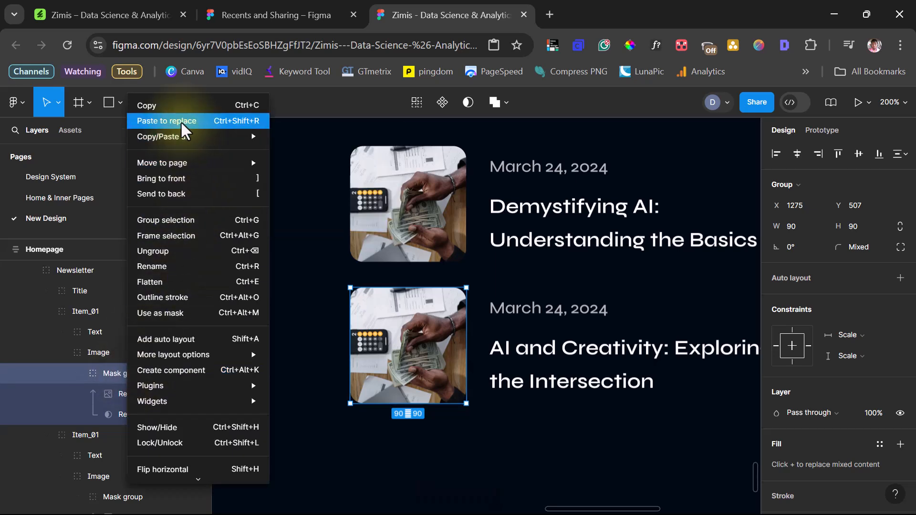
{"action": "left_click", "coordinate": [179, 121]}
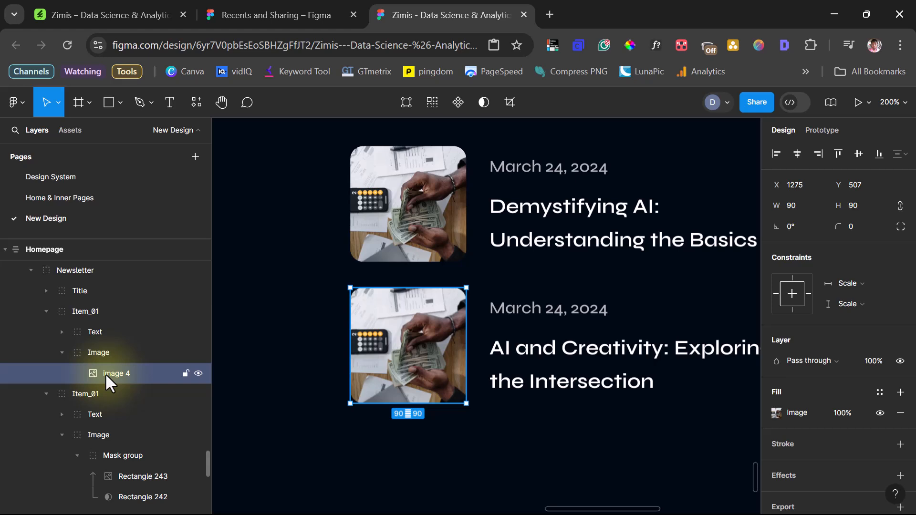
Step: Replace the thumbnail mask group of the "Demystifying AI" blog item with a PNG copy of itself
{"action": "left_click", "coordinate": [405, 228]}
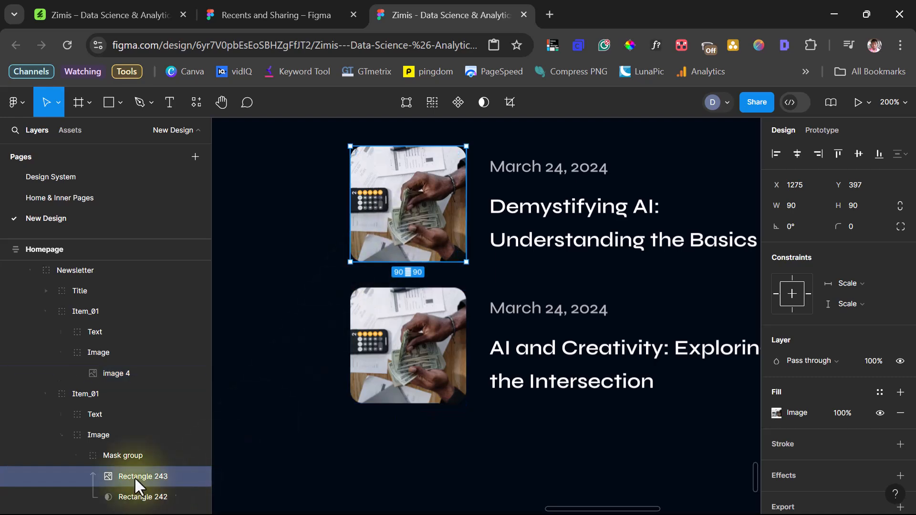
{"action": "left_click", "coordinate": [120, 455]}
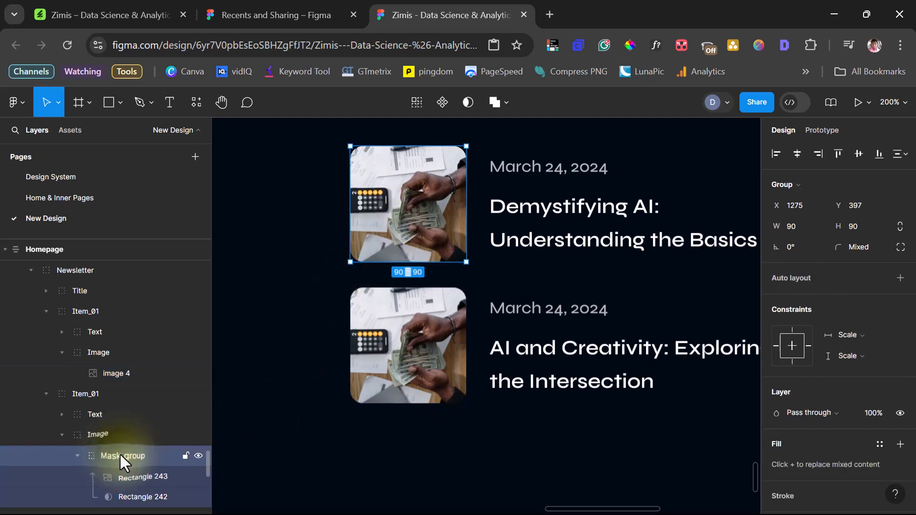
{"action": "right_click", "coordinate": [121, 455]}
{"action": "mouse_move", "coordinate": [190, 138]}
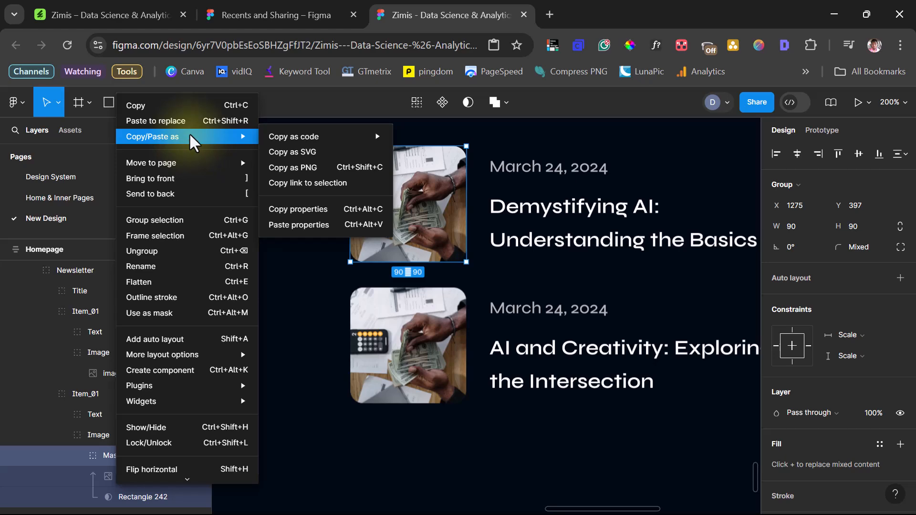
{"action": "left_click", "coordinate": [293, 168]}
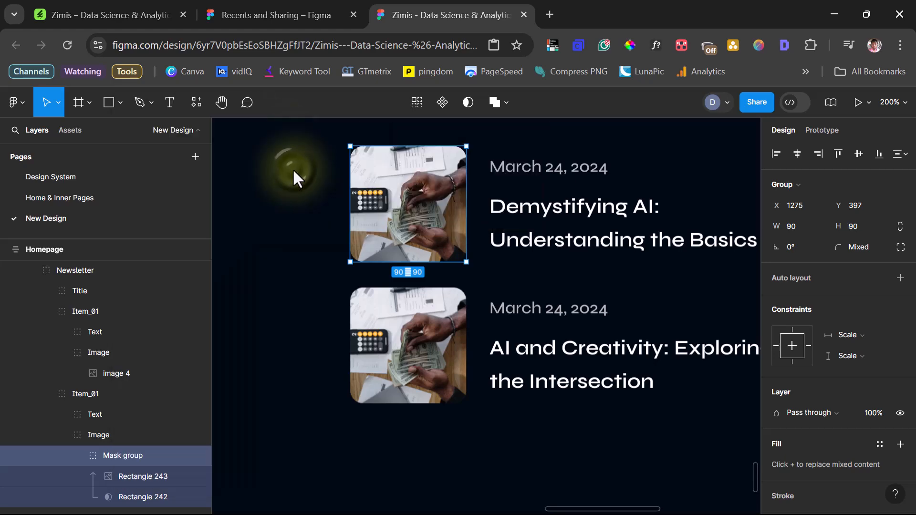
{"action": "right_click", "coordinate": [114, 451]}
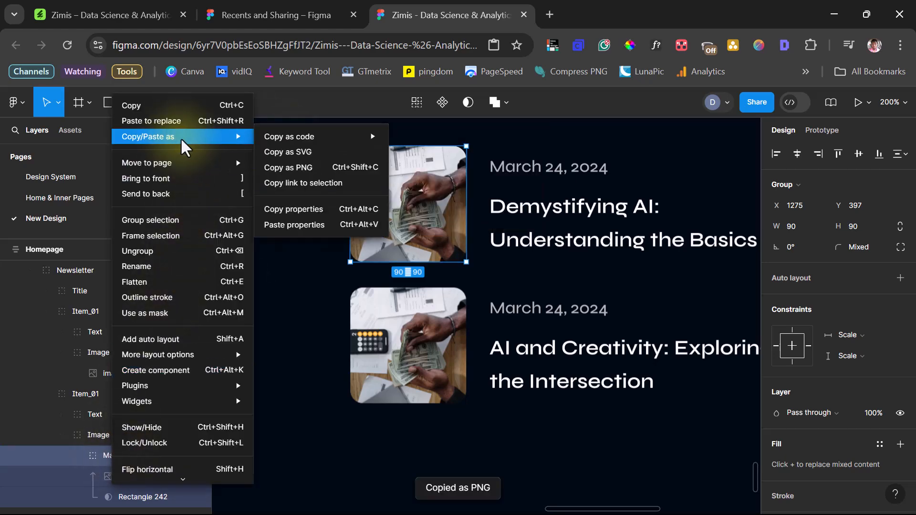
{"action": "left_click", "coordinate": [156, 120]}
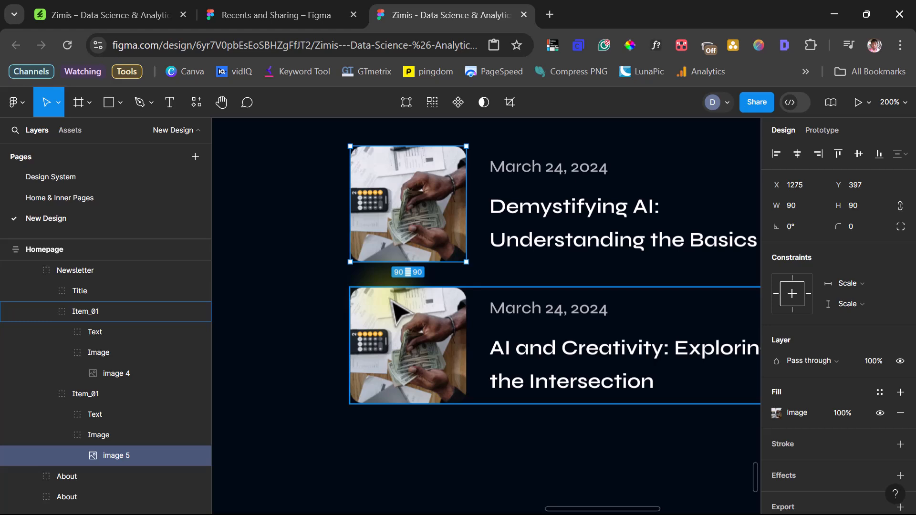
Step: Duplicate the hero section's image / bg mask group and place the copy on the canvas above the Homepage frame
{"action": "scroll", "coordinate": [390, 300], "scroll_direction": "down", "scroll_amount": 6}
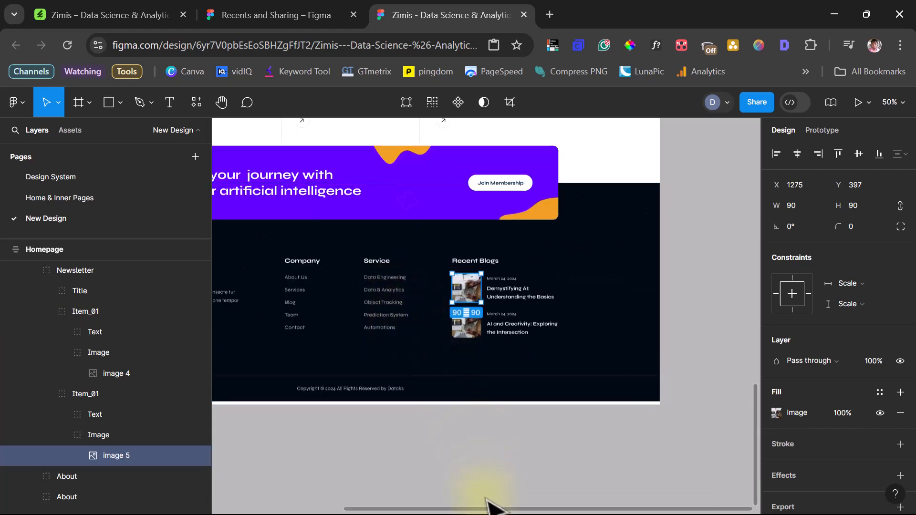
{"action": "left_click_drag", "start_coordinate": [483, 497], "coordinate": [380, 498]}
{"action": "scroll", "coordinate": [425, 406], "scroll_direction": "up", "scroll_amount": 10}
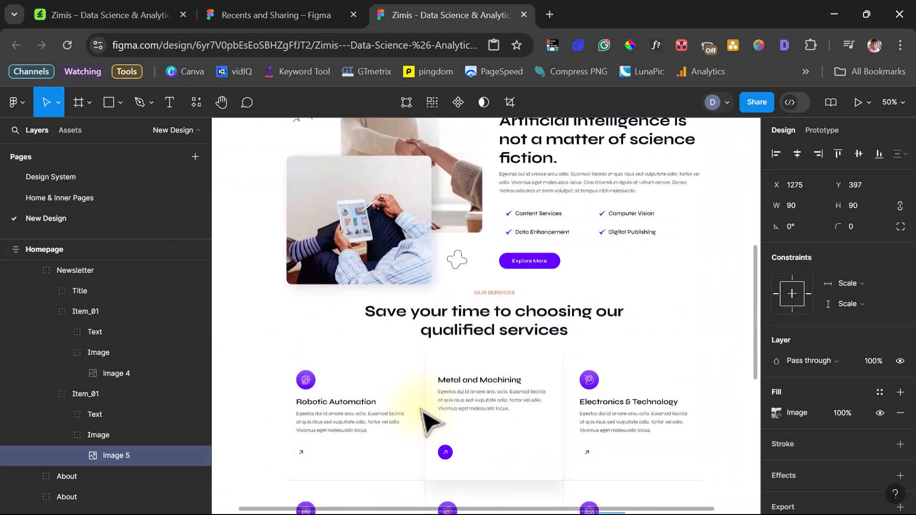
{"action": "scroll", "coordinate": [427, 417], "scroll_direction": "up", "scroll_amount": 5}
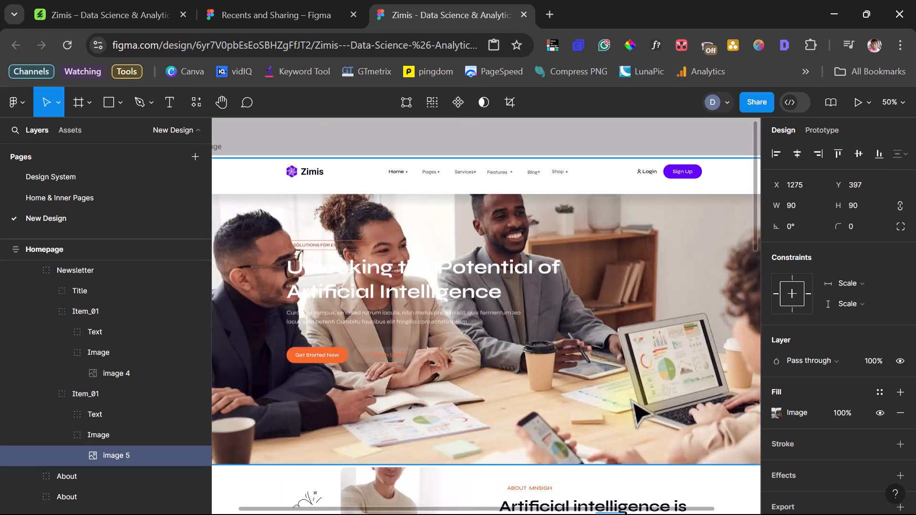
{"action": "key", "text": "ctrl+plus"}
{"action": "key", "text": "ctrl+minus"}
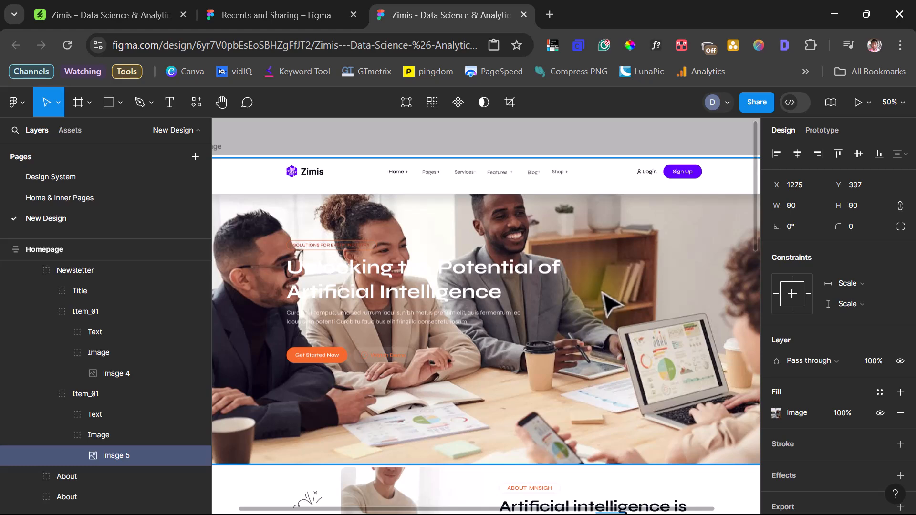
{"action": "left_click", "coordinate": [605, 276], "text": "ctrl"}
{"action": "left_click", "coordinate": [91, 365]}
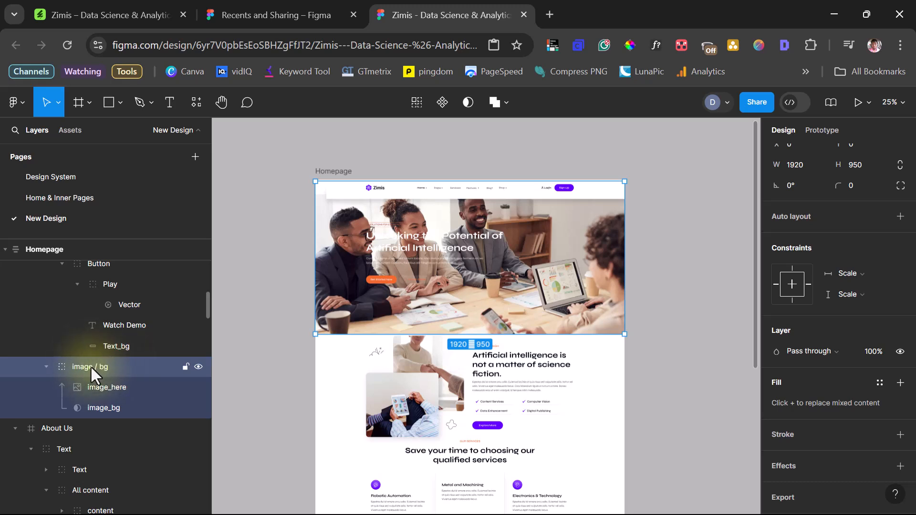
{"action": "key", "text": "ctrl+d"}
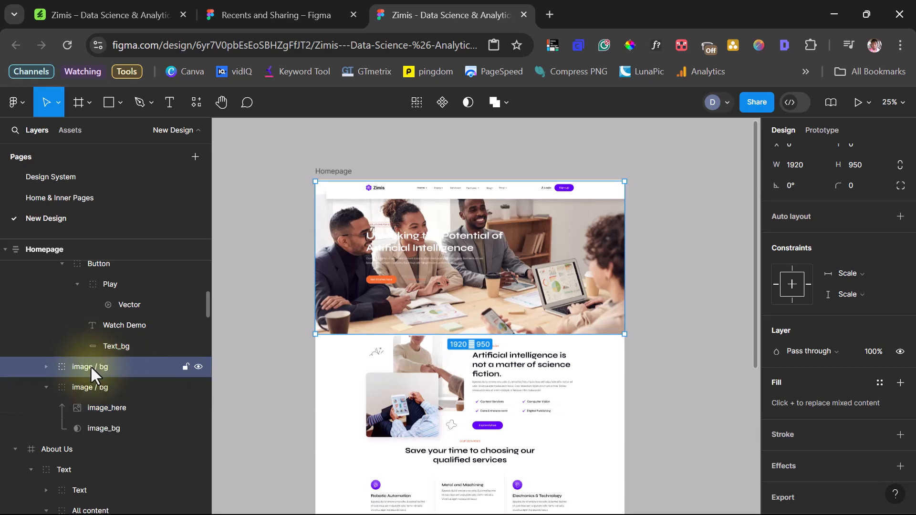
{"action": "scroll", "coordinate": [204, 343], "scroll_direction": "up", "scroll_amount": 3}
{"action": "scroll", "coordinate": [345, 367], "scroll_direction": "up", "scroll_amount": 2}
{"action": "left_click_drag", "start_coordinate": [348, 309], "coordinate": [345, 172]}
{"action": "scroll", "coordinate": [414, 212], "scroll_direction": "up", "scroll_amount": 3}
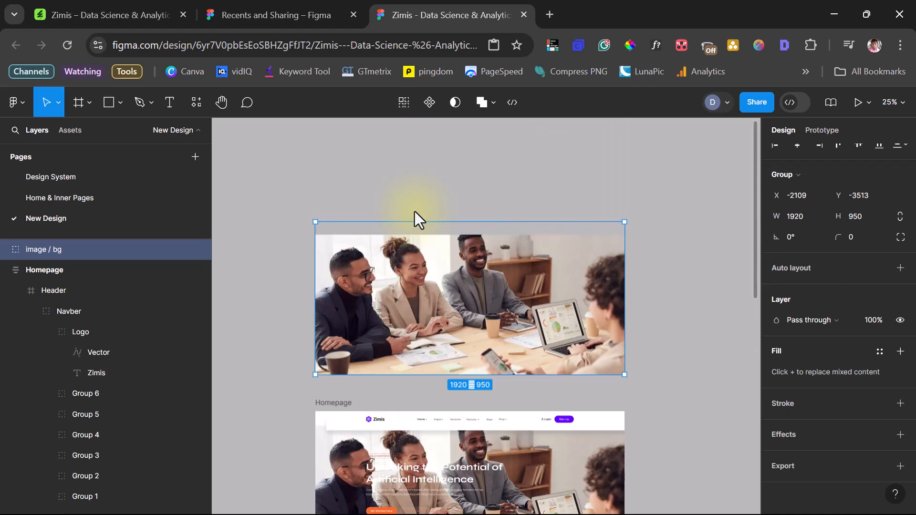
Step: Copy image_here out of the duplicated image / bg group and place it on the empty canvas beside that group
{"action": "left_click", "coordinate": [4, 249]}
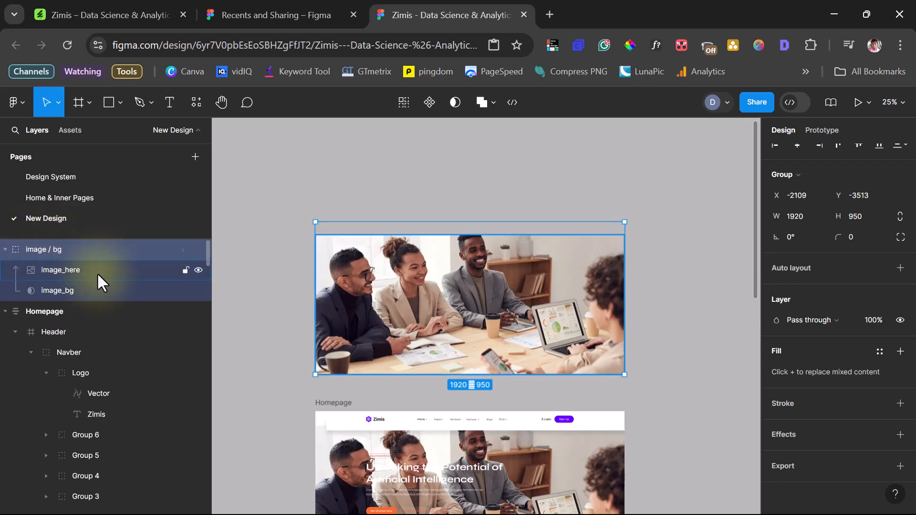
{"action": "left_click", "coordinate": [70, 270]}
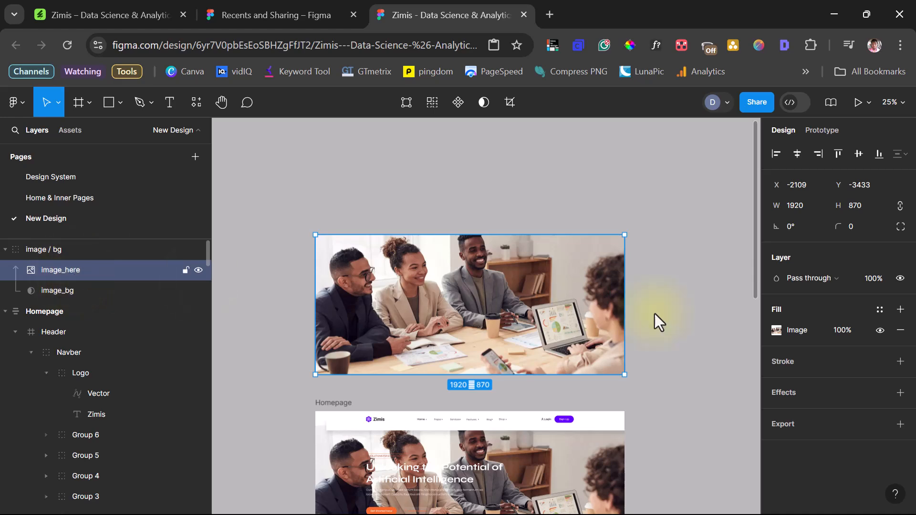
{"action": "left_click", "coordinate": [707, 317]}
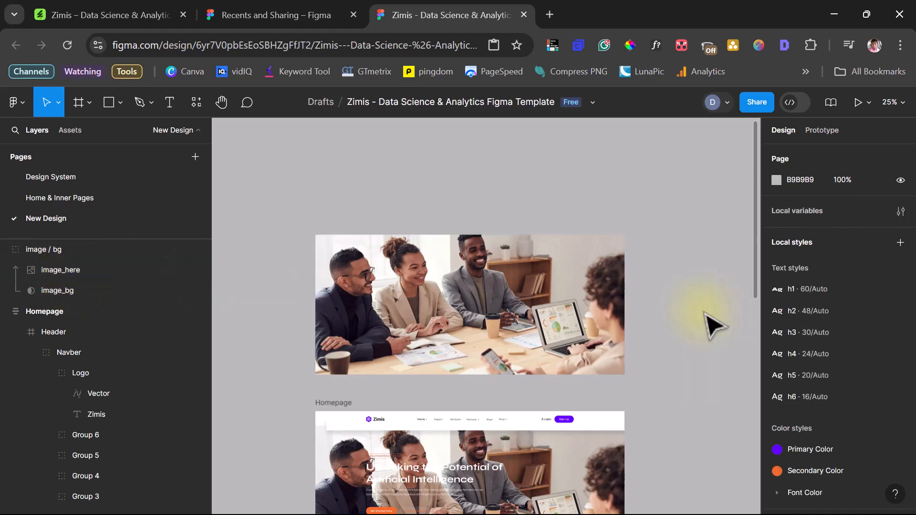
{"action": "key", "text": "ctrl+v"}
{"action": "left_click_drag", "start_coordinate": [497, 296], "coordinate": [592, 315]}
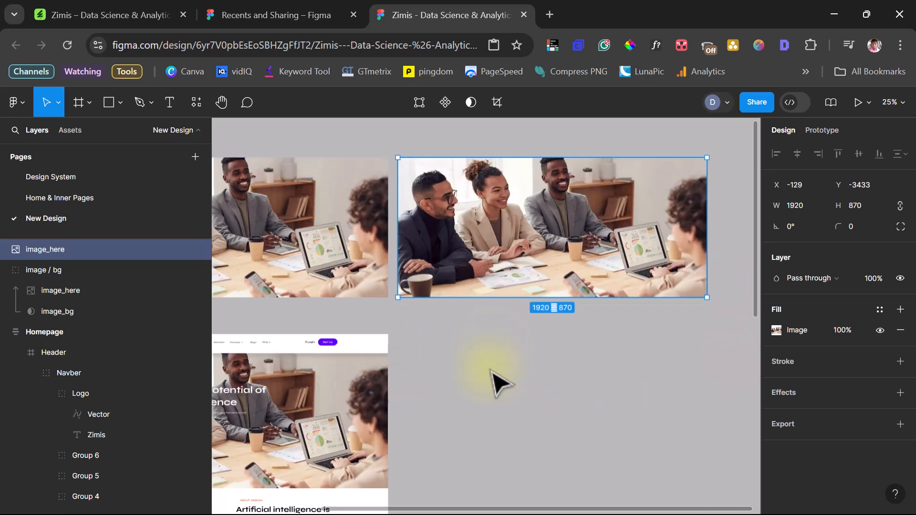
{"action": "scroll", "coordinate": [496, 382], "scroll_direction": "down", "scroll_amount": 2}
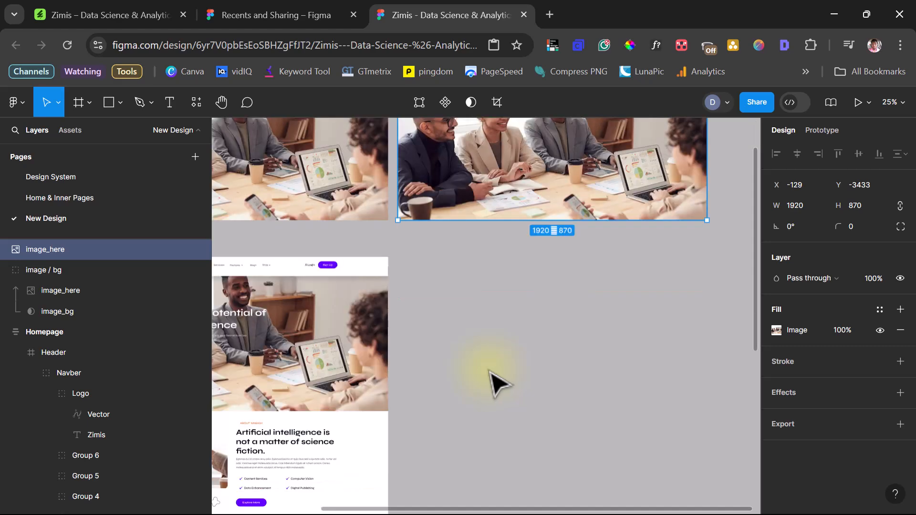
Step: Set the standalone image's height to 950 and align the top of the neighbouring image / bg group with it
{"action": "scroll", "coordinate": [496, 381], "scroll_direction": "up", "scroll_amount": 2}
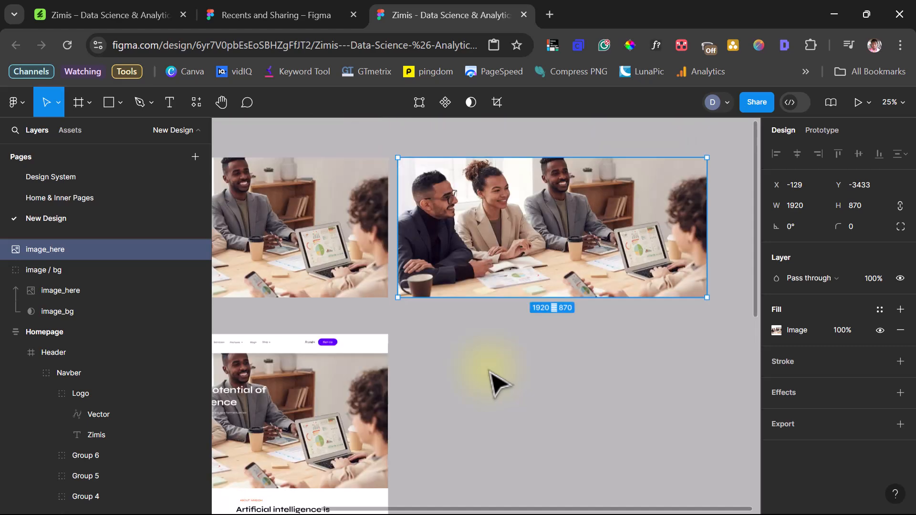
{"action": "left_click", "coordinate": [355, 286]}
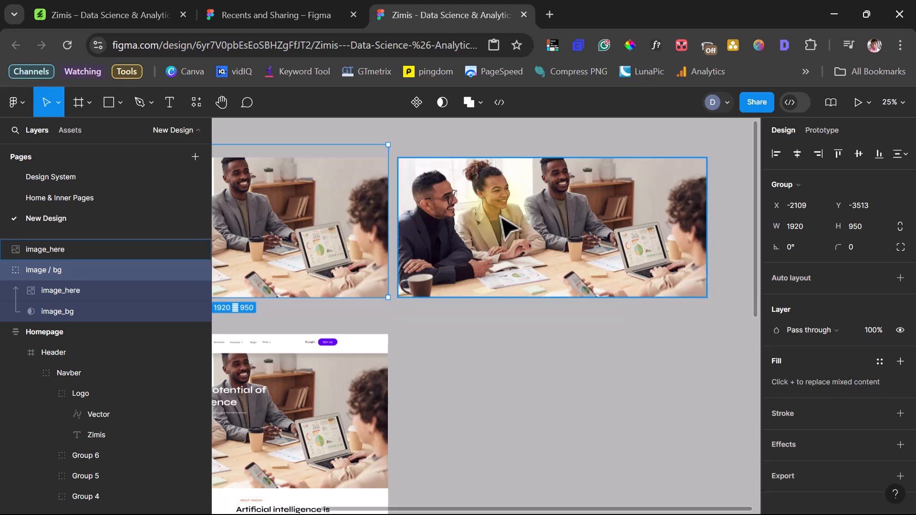
{"action": "left_click", "coordinate": [523, 236]}
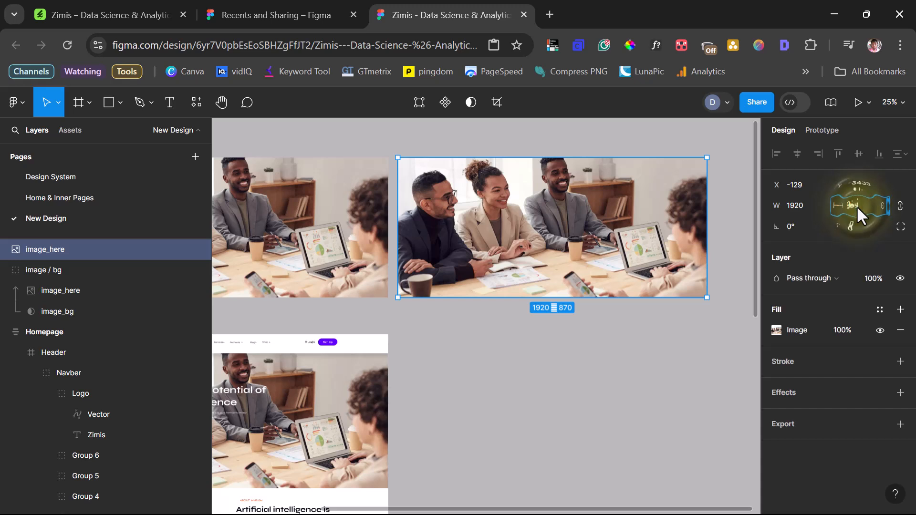
{"action": "type", "text": "950"}
{"action": "key", "text": "Return"}
{"action": "left_click", "coordinate": [357, 286]}
{"action": "left_click_drag", "start_coordinate": [355, 282], "coordinate": [350, 284]}
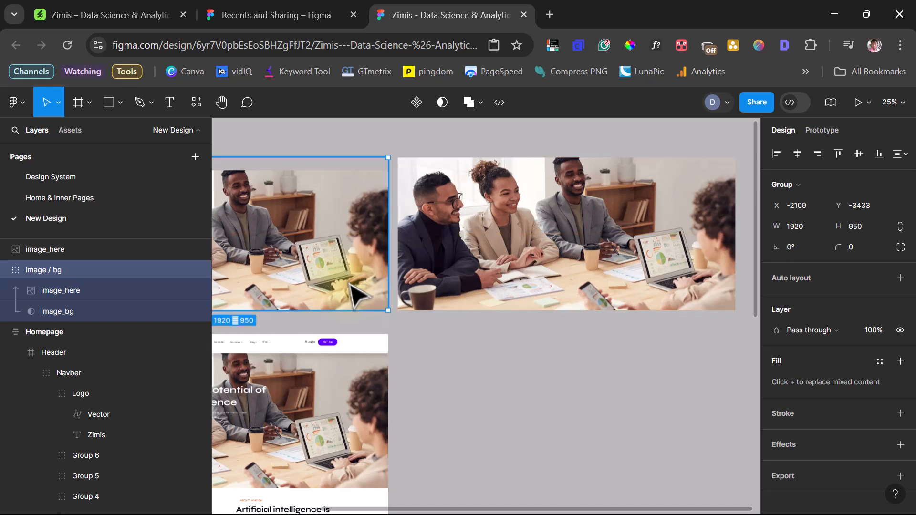
{"action": "left_click", "coordinate": [562, 240]}
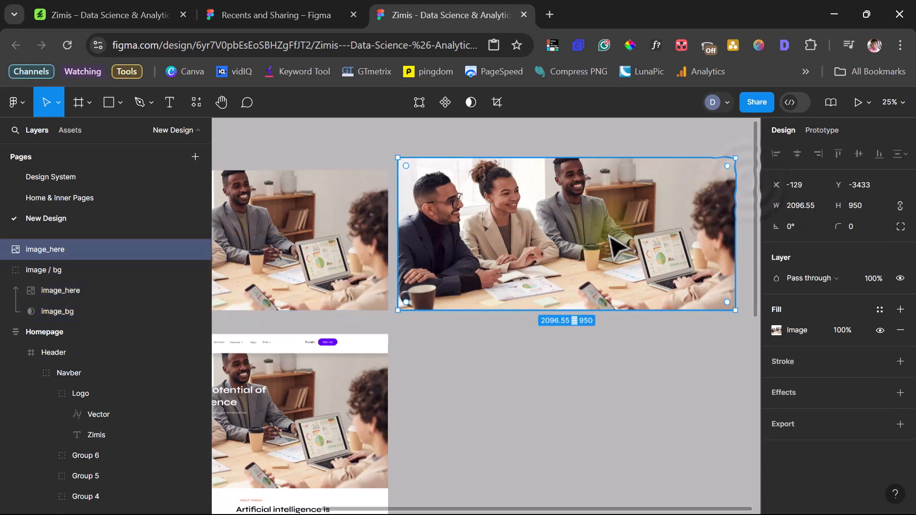
Step: Delete the image / bg group beside the standalone image and move that image directly above the Homepage frame
{"action": "double_click", "coordinate": [295, 258]}
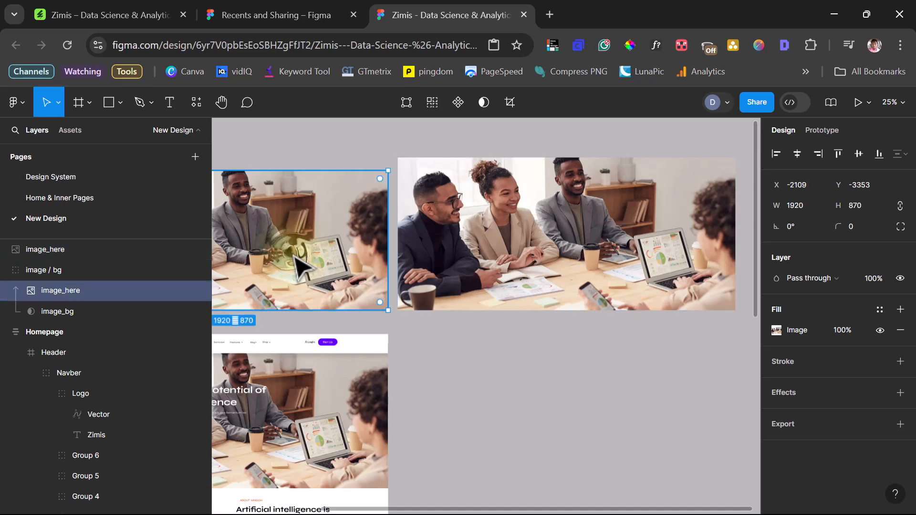
{"action": "key", "text": "Delete"}
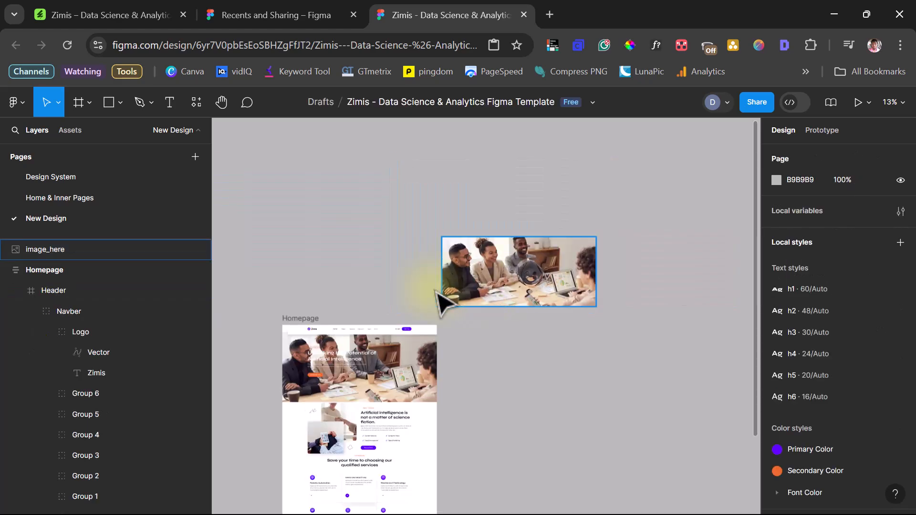
{"action": "left_click_drag", "start_coordinate": [531, 276], "coordinate": [375, 277]}
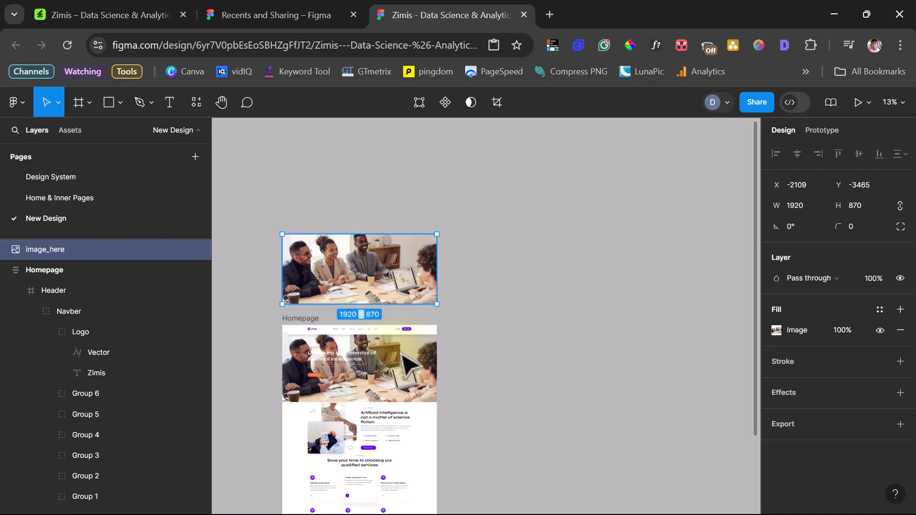
Step: Convert the Slider group in the Homepage header from a group to a frame
{"action": "left_click", "coordinate": [389, 365]}
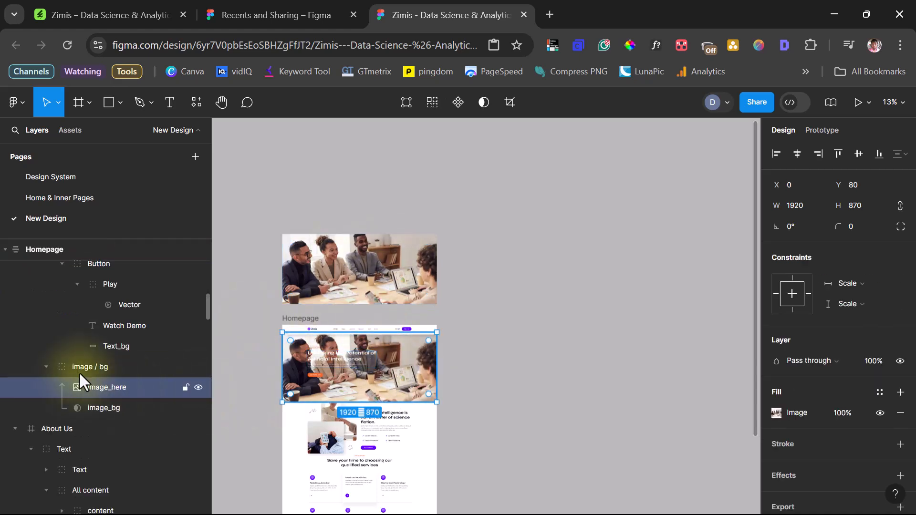
{"action": "scroll", "coordinate": [78, 373], "scroll_direction": "up", "scroll_amount": 2}
{"action": "scroll", "coordinate": [79, 371], "scroll_direction": "up", "scroll_amount": 2}
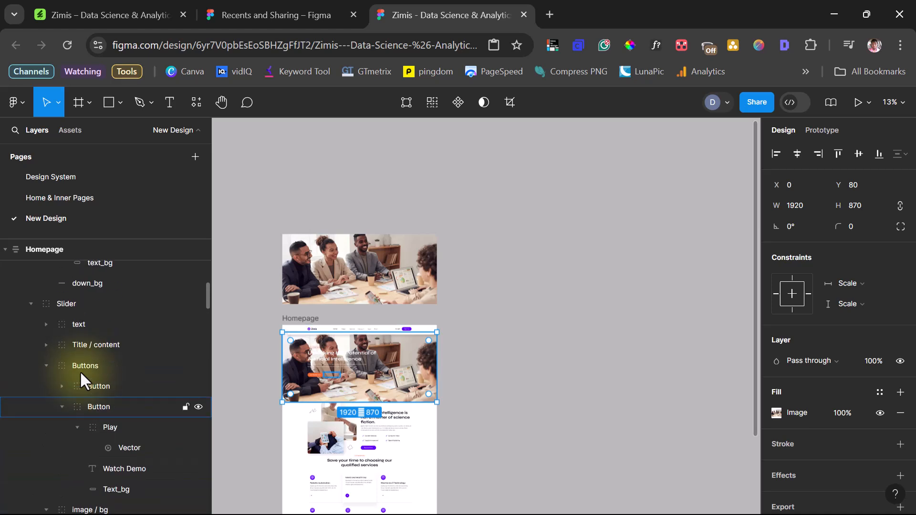
{"action": "left_click", "coordinate": [32, 304]}
{"action": "left_click", "coordinate": [31, 302]}
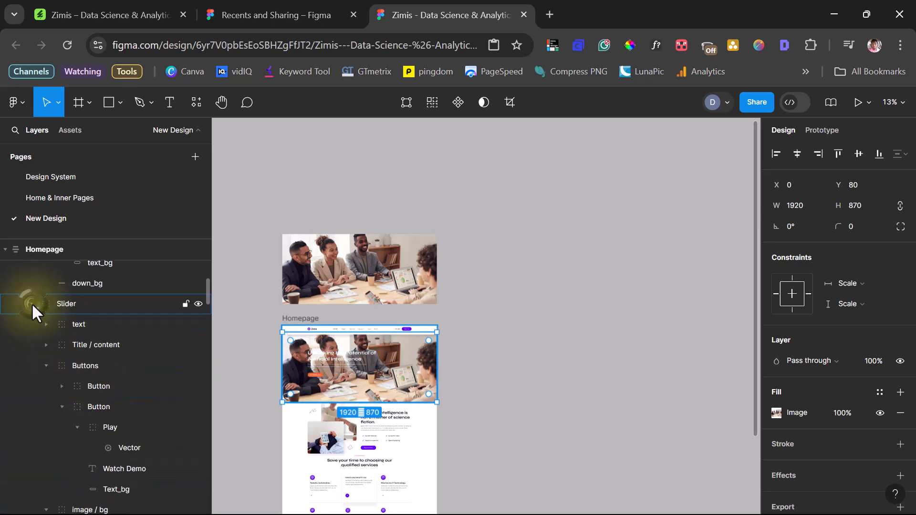
{"action": "left_click", "coordinate": [80, 304]}
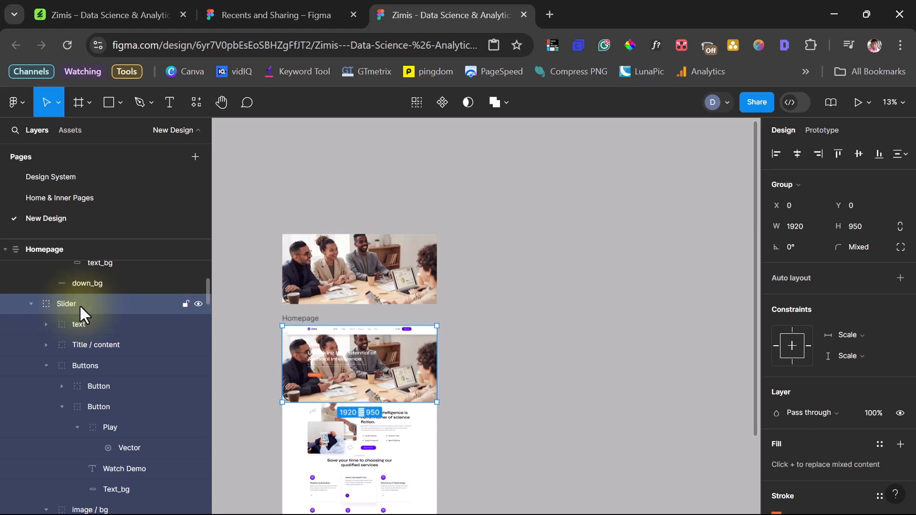
{"action": "left_click", "coordinate": [793, 181]}
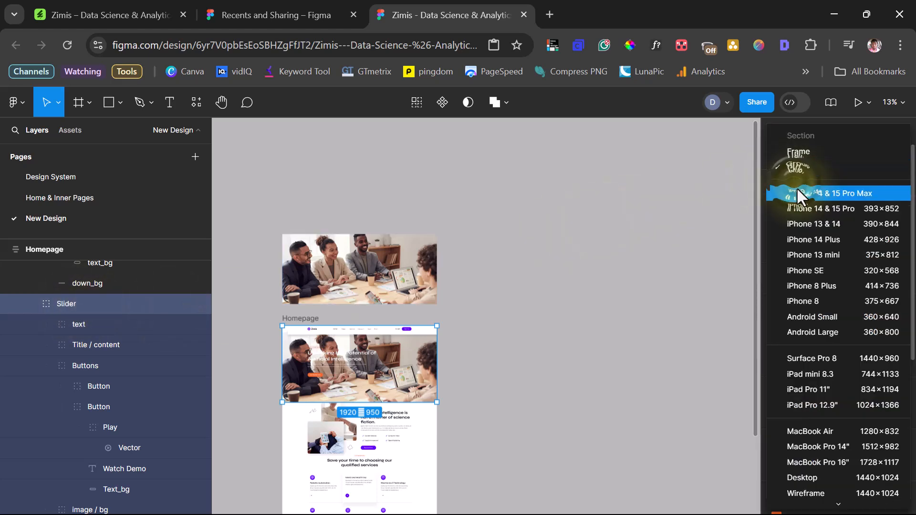
{"action": "left_click", "coordinate": [798, 152]}
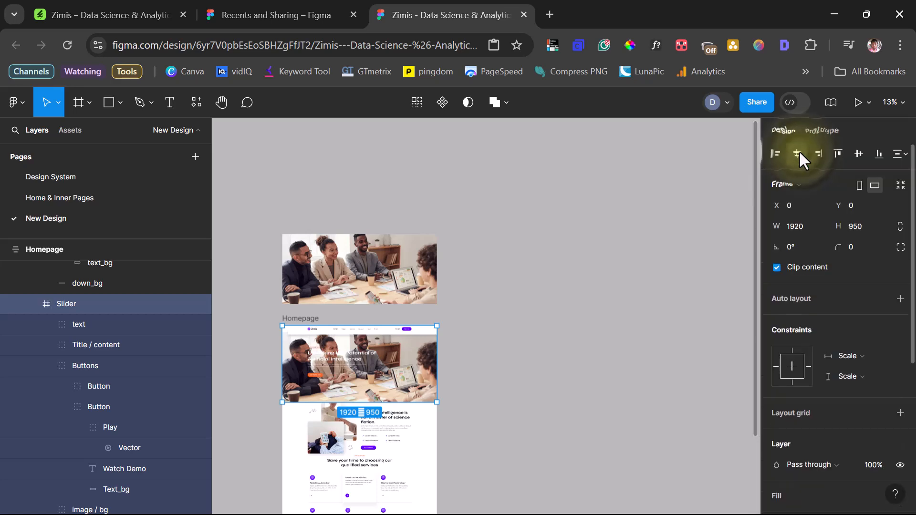
Step: Copy the standalone image's fill into the Slider frame's fill and remove the frame's white FFFFFF fill
{"action": "scroll", "coordinate": [854, 320], "scroll_direction": "down", "scroll_amount": 2}
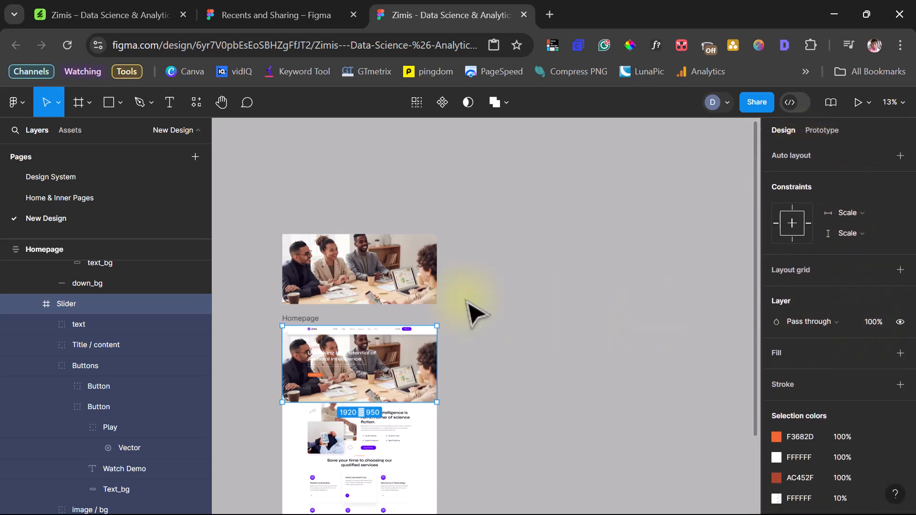
{"action": "left_click", "coordinate": [356, 259]}
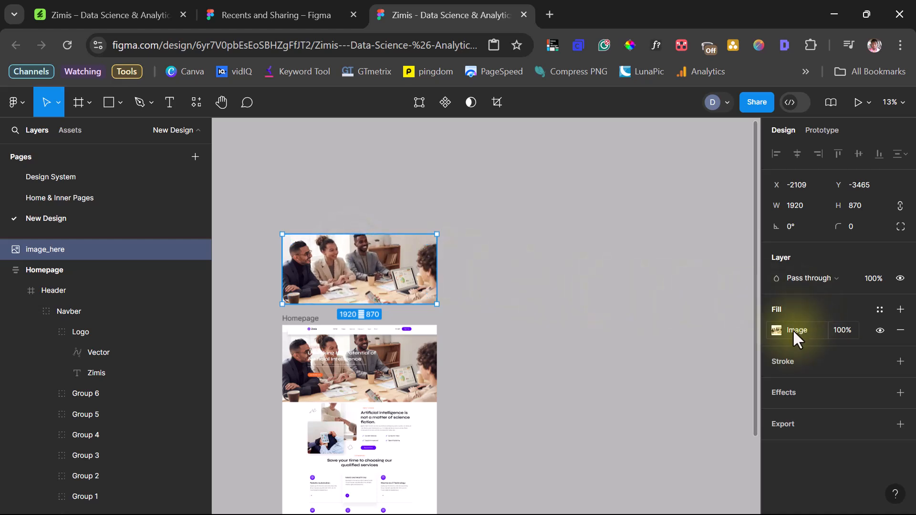
{"action": "scroll", "coordinate": [131, 305], "scroll_direction": "down", "scroll_amount": 5}
{"action": "left_click", "coordinate": [58, 304]}
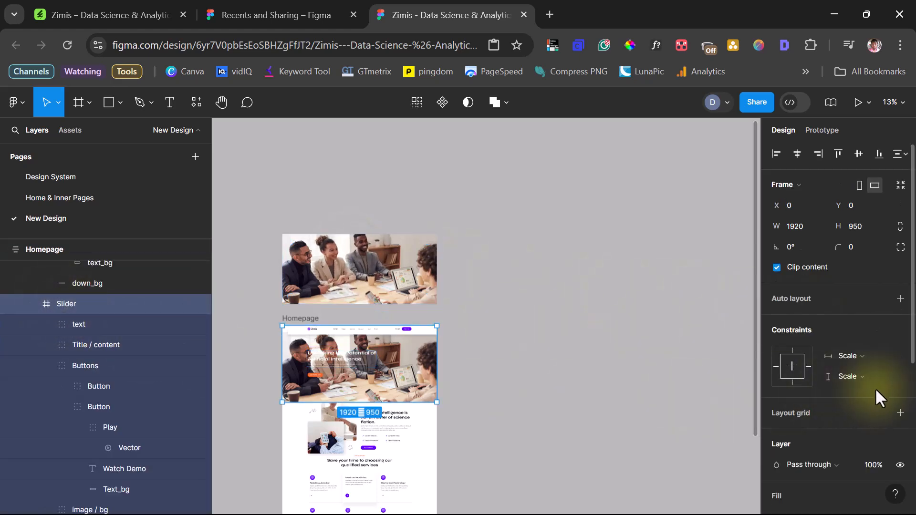
{"action": "scroll", "coordinate": [875, 390], "scroll_direction": "down", "scroll_amount": 3}
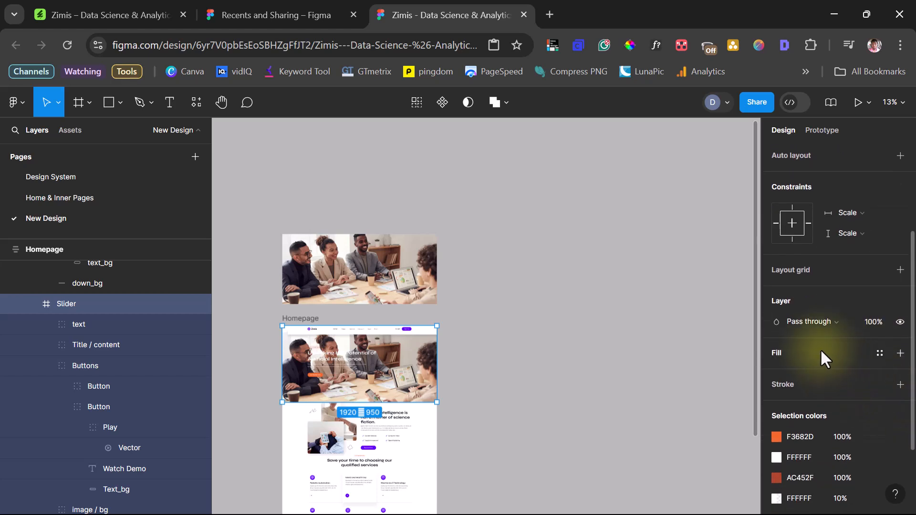
{"action": "left_click", "coordinate": [790, 351]}
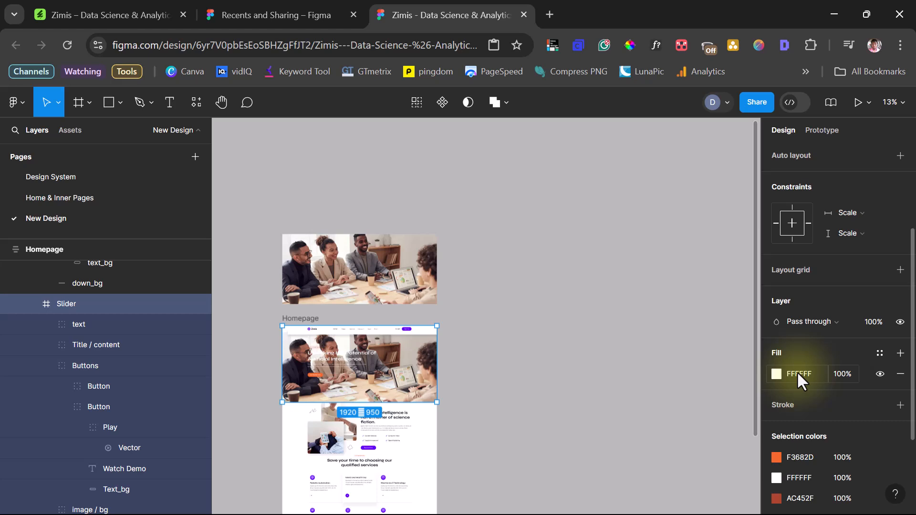
{"action": "key", "text": "ctrl+v"}
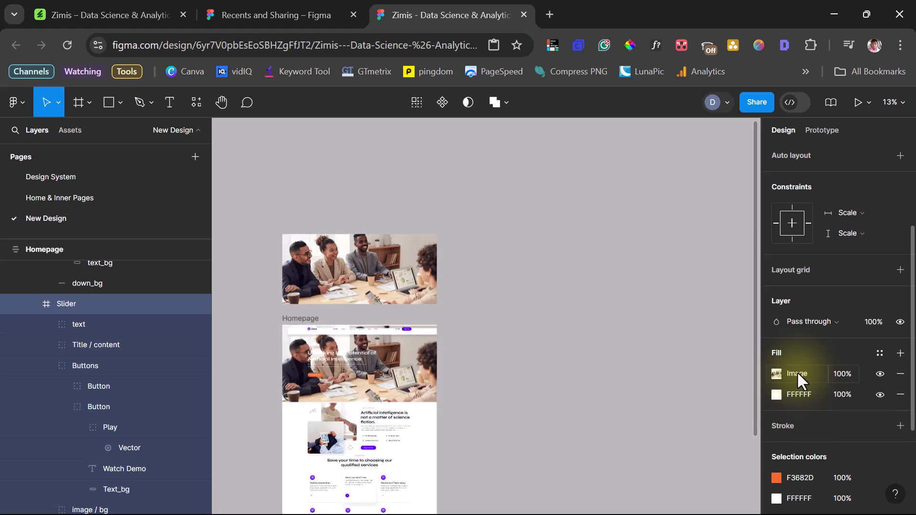
{"action": "left_click", "coordinate": [900, 394]}
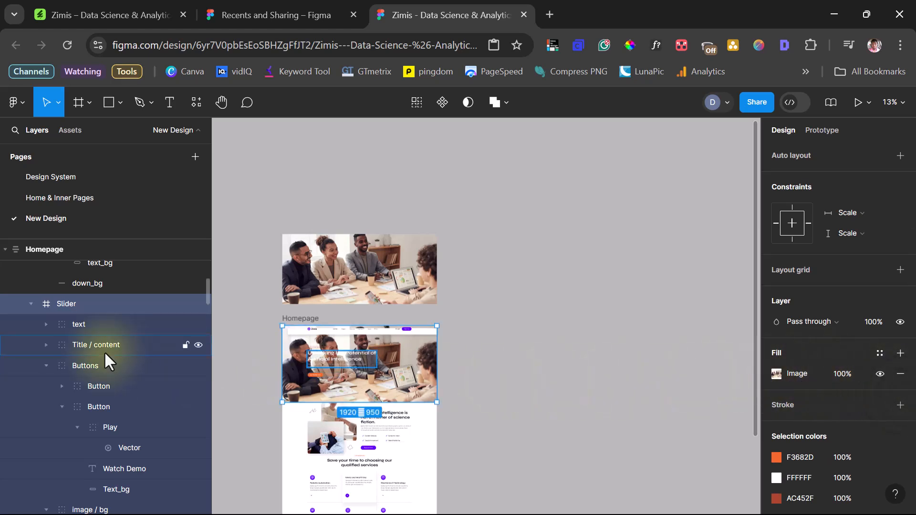
Step: Delete the standalone image above the Homepage frame and the image / bg group inside the Slider frame
{"action": "left_click", "coordinate": [356, 277]}
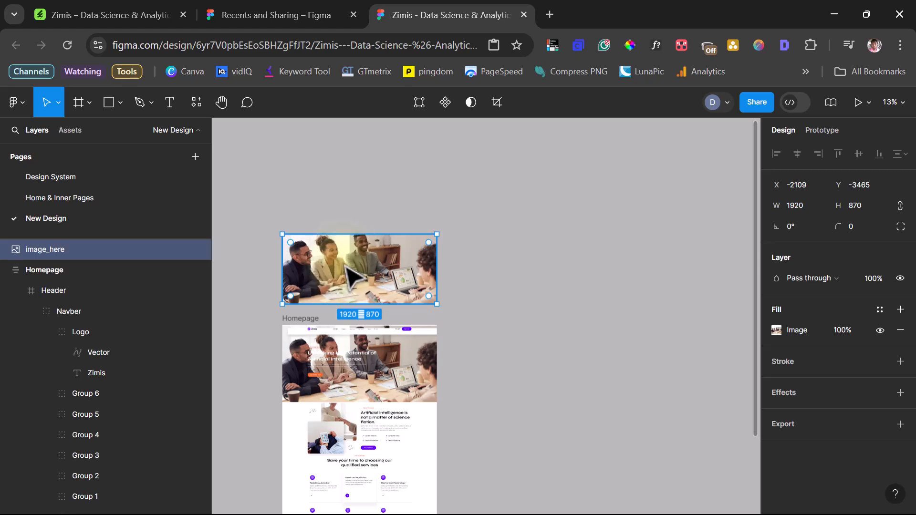
{"action": "key", "text": "Delete"}
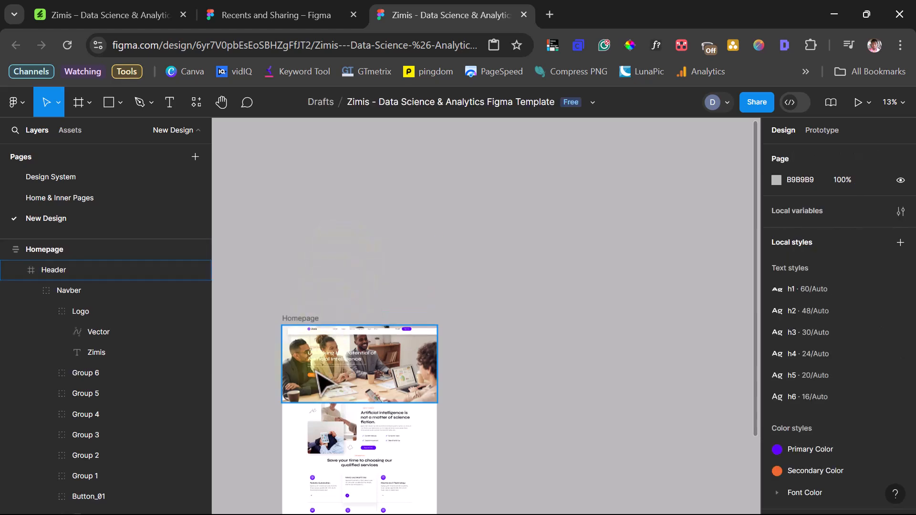
{"action": "left_click", "coordinate": [296, 389]}
{"action": "scroll", "coordinate": [85, 370], "scroll_direction": "up", "scroll_amount": 3}
{"action": "scroll", "coordinate": [85, 370], "scroll_direction": "up", "scroll_amount": 2}
{"action": "scroll", "coordinate": [84, 370], "scroll_direction": "down", "scroll_amount": 5}
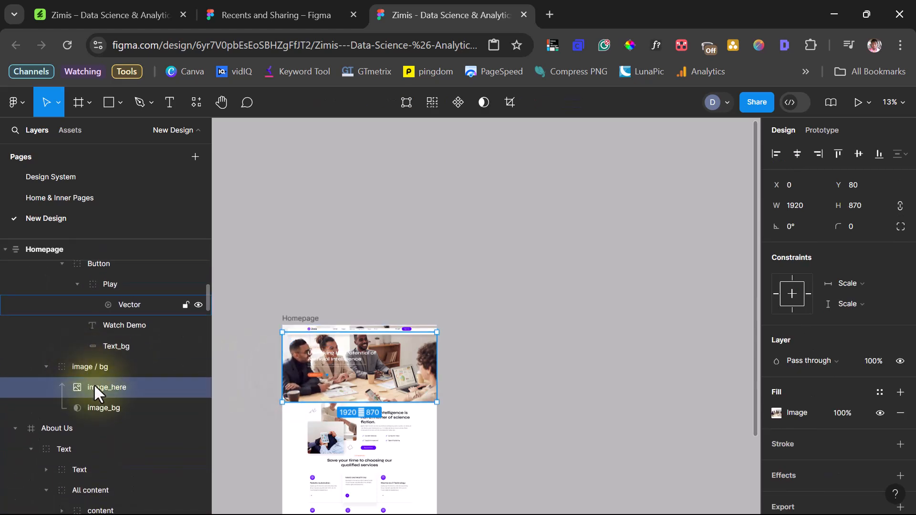
{"action": "left_click", "coordinate": [88, 365]}
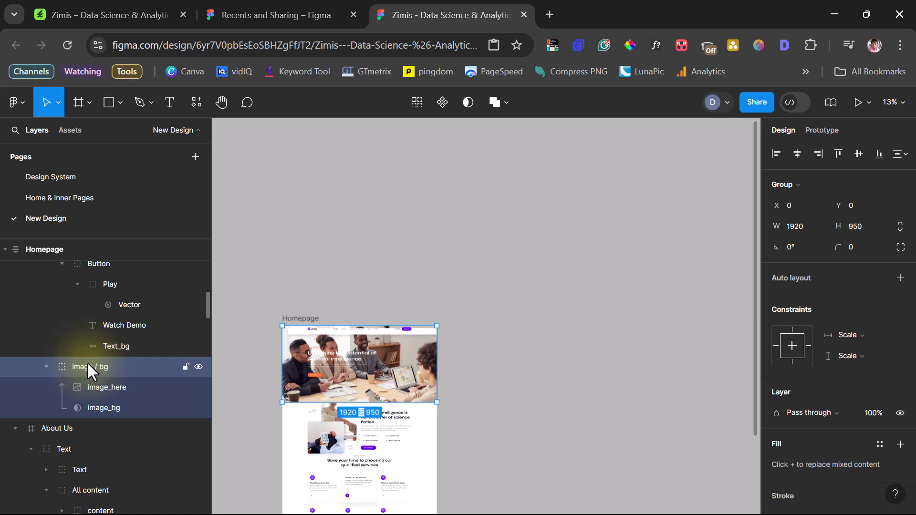
{"action": "key", "text": "Delete"}
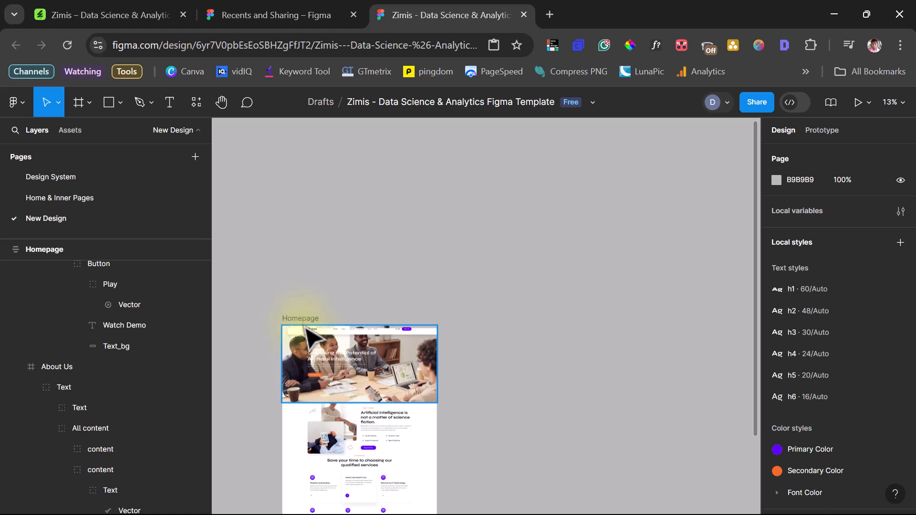
Step: Copy the About Us section's Image group, with its two overlapping photos, as PNG
{"action": "left_click_drag", "start_coordinate": [300, 316], "coordinate": [345, 256]}
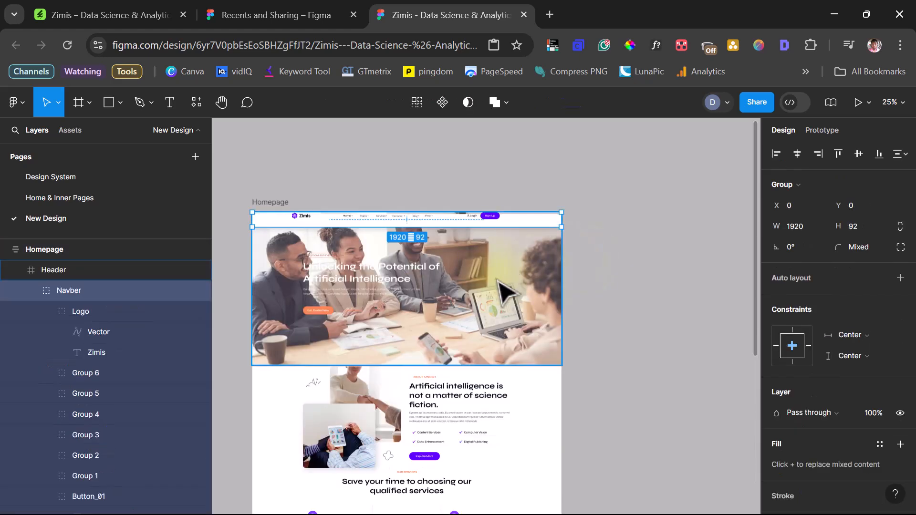
{"action": "scroll", "coordinate": [503, 291], "scroll_direction": "down", "scroll_amount": 3}
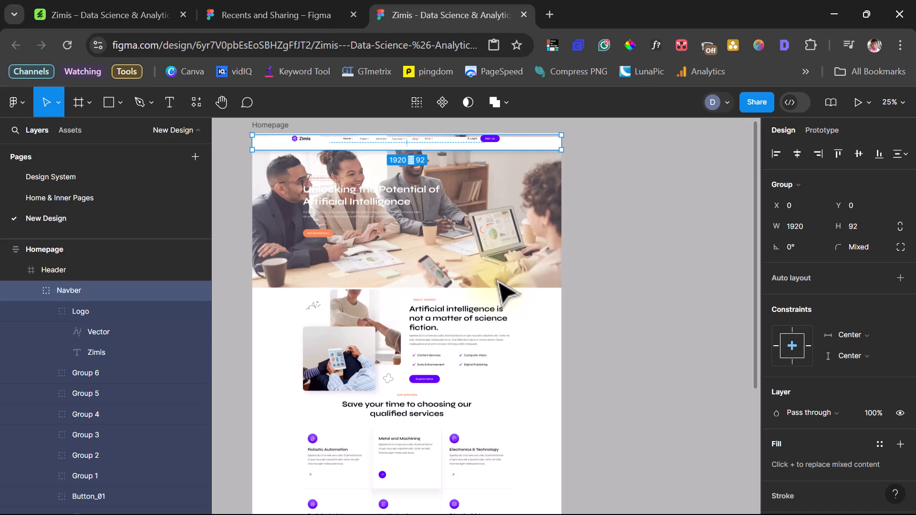
{"action": "scroll", "coordinate": [503, 291], "scroll_direction": "down", "scroll_amount": 3}
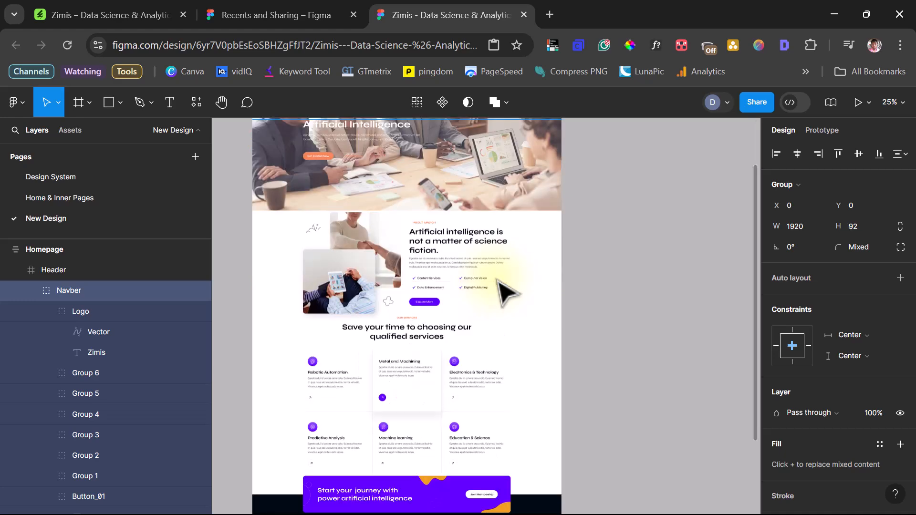
{"action": "left_click", "coordinate": [327, 264], "text": "ctrl"}
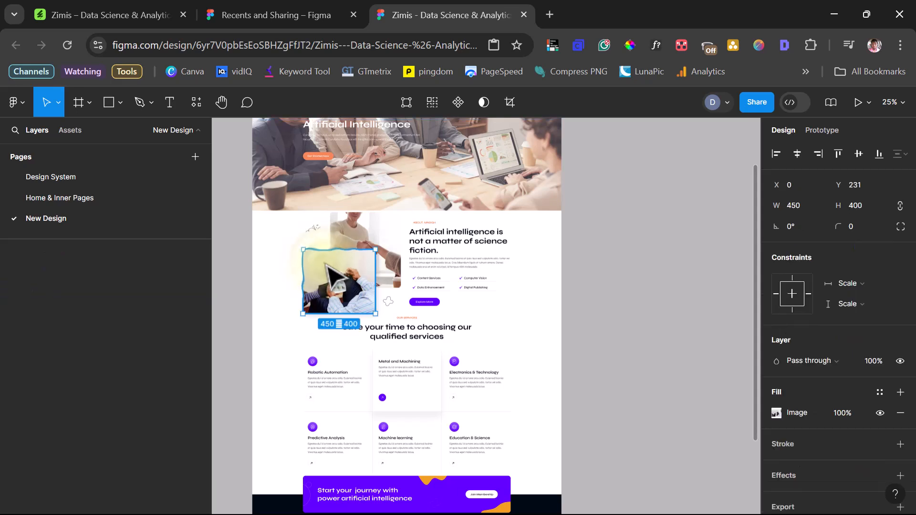
{"action": "left_click", "coordinate": [365, 242], "text": "ctrl"}
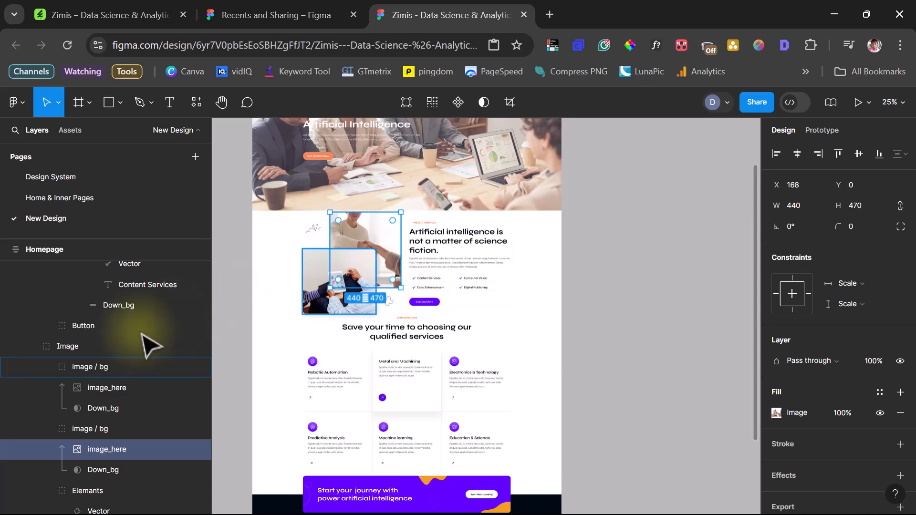
{"action": "left_click", "coordinate": [71, 346]}
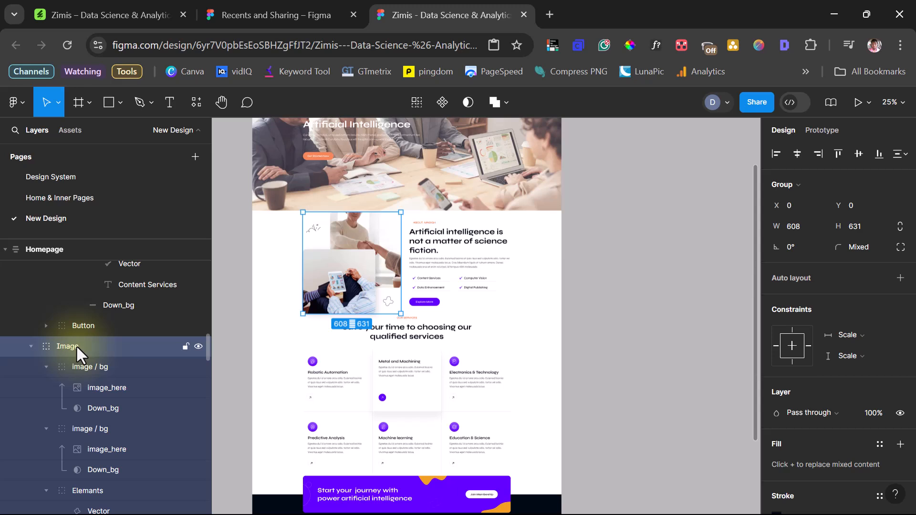
{"action": "right_click", "coordinate": [75, 345]}
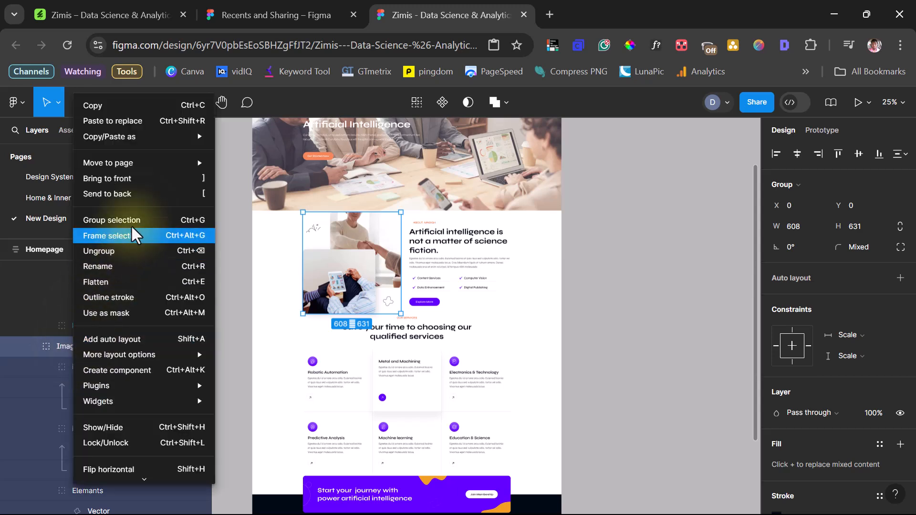
{"action": "mouse_move", "coordinate": [200, 132]}
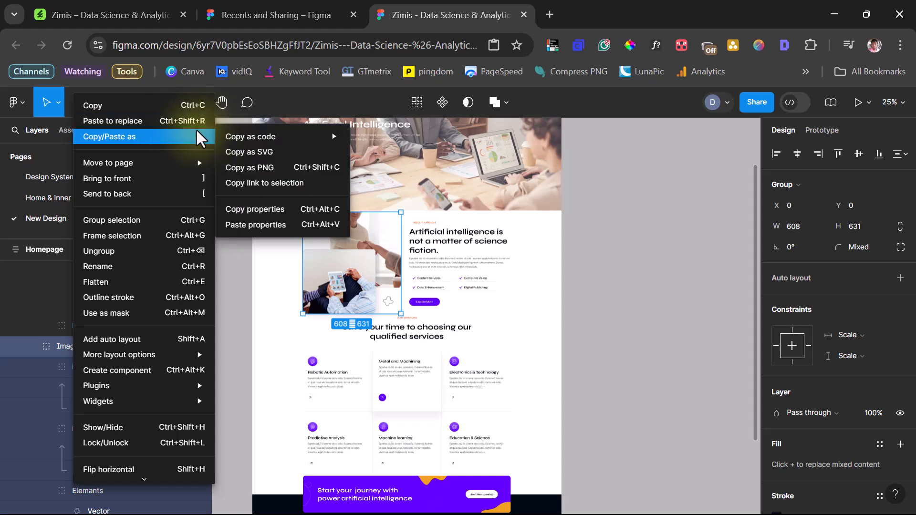
{"action": "left_click", "coordinate": [259, 166]}
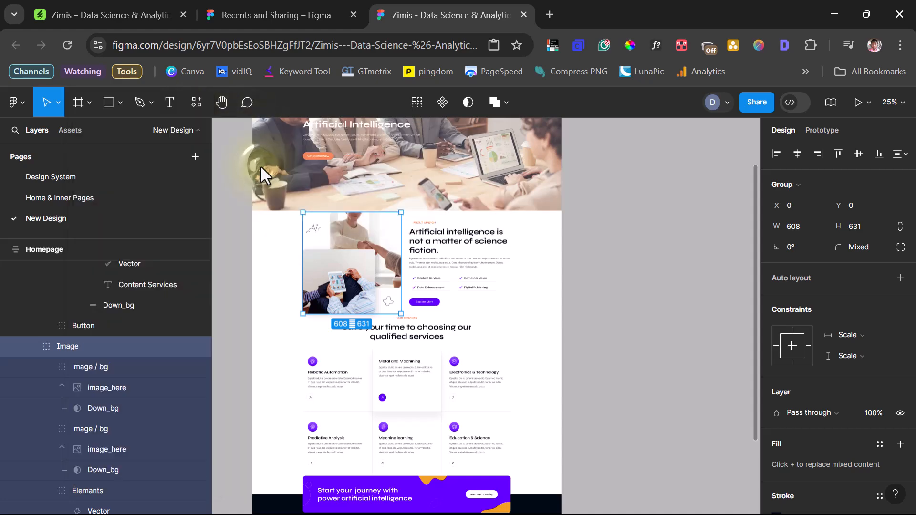
Step: Replace the About Us section's Image group with the copied PNG
{"action": "right_click", "coordinate": [77, 345]}
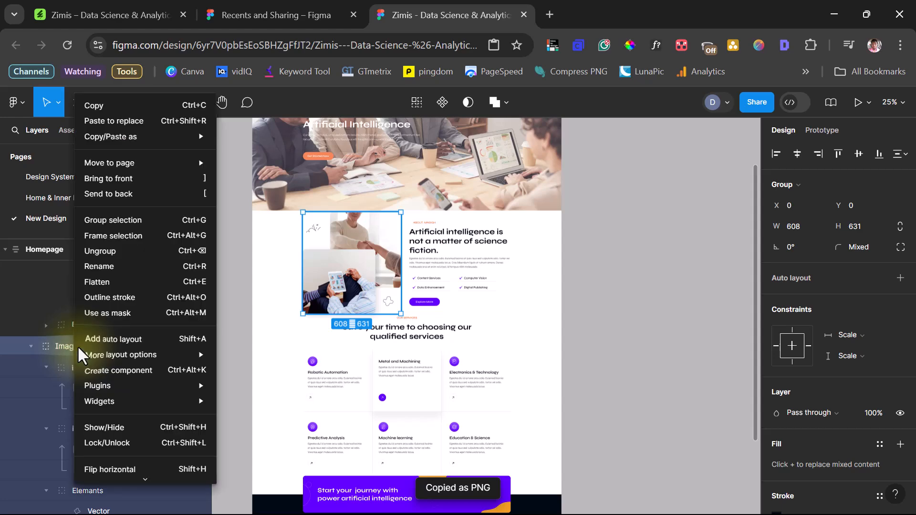
{"action": "left_click", "coordinate": [119, 122]}
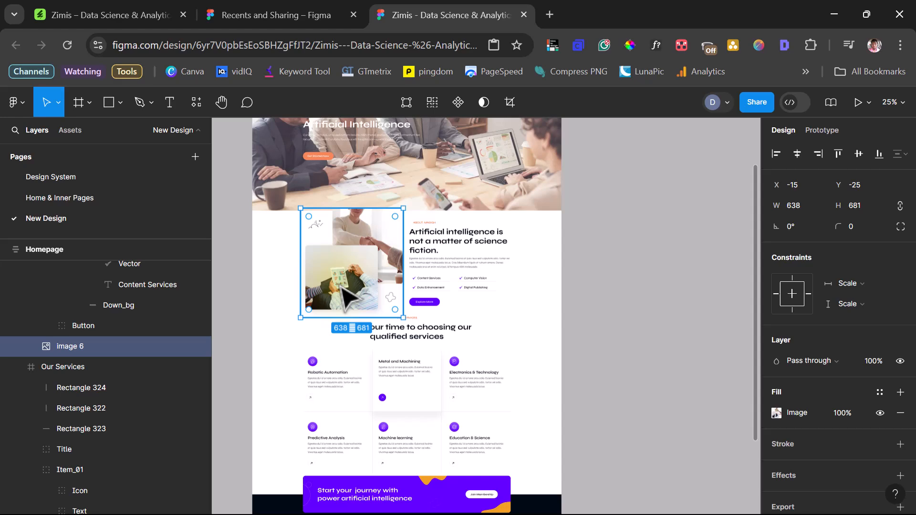
{"action": "left_click", "coordinate": [245, 126]}
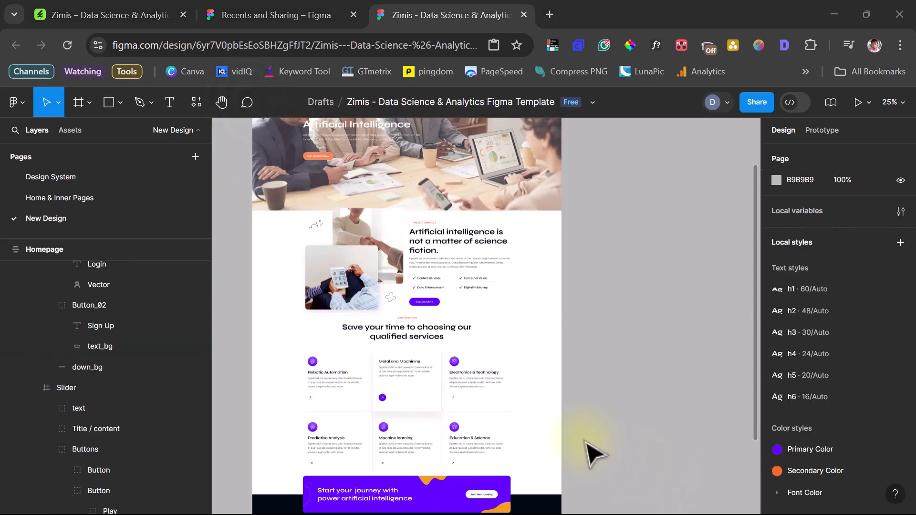
Step: Lower the Slider frame's upper edge to just below the navigation bar, to about Y 92 and a height of 858
{"action": "scroll", "coordinate": [591, 453], "scroll_direction": "up", "scroll_amount": 3}
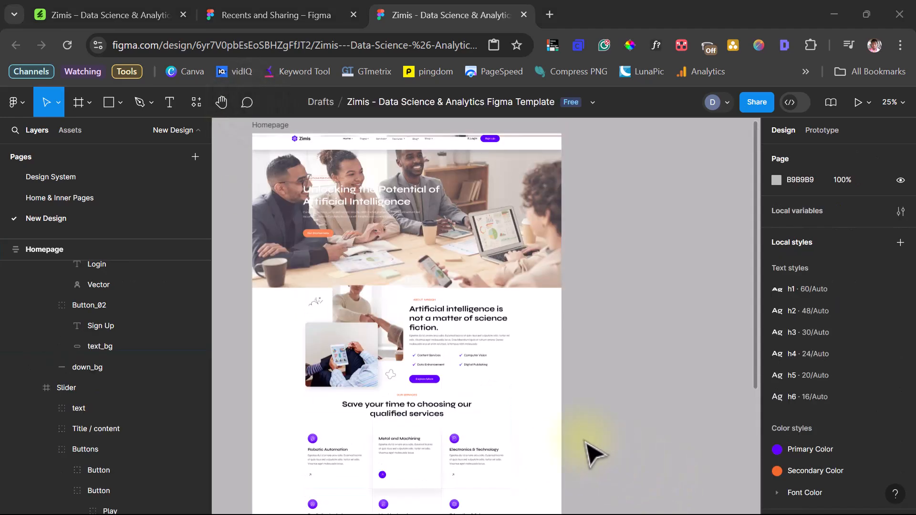
{"action": "left_click", "coordinate": [481, 197]}
{"action": "key", "text": "Escape"}
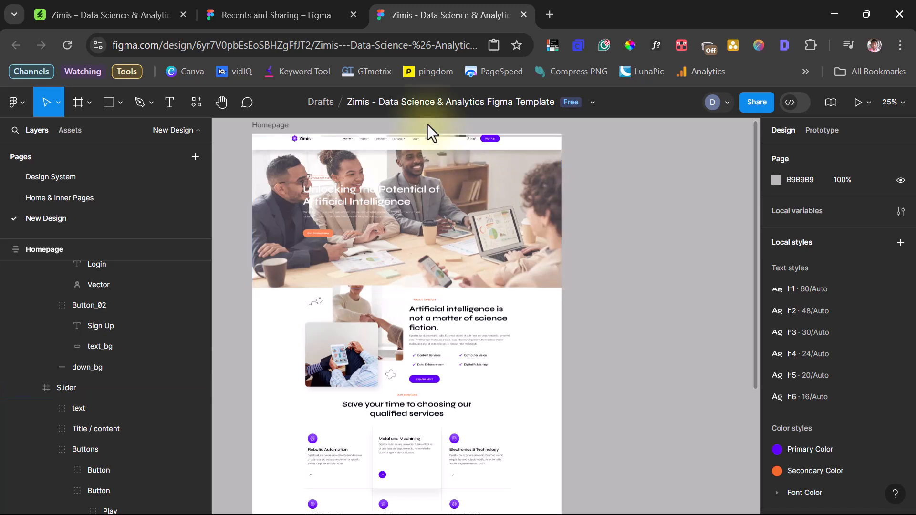
{"action": "left_click", "coordinate": [70, 386]}
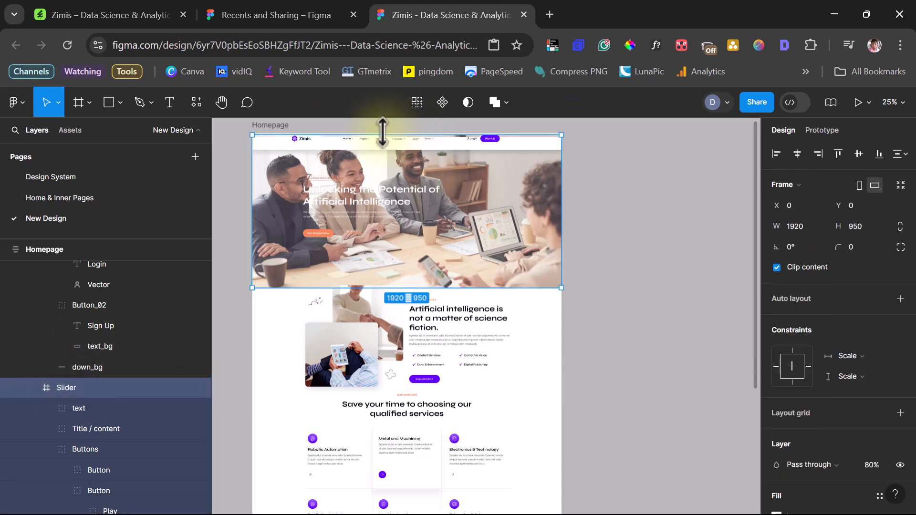
{"action": "left_click_drag", "start_coordinate": [381, 130], "coordinate": [396, 153]}
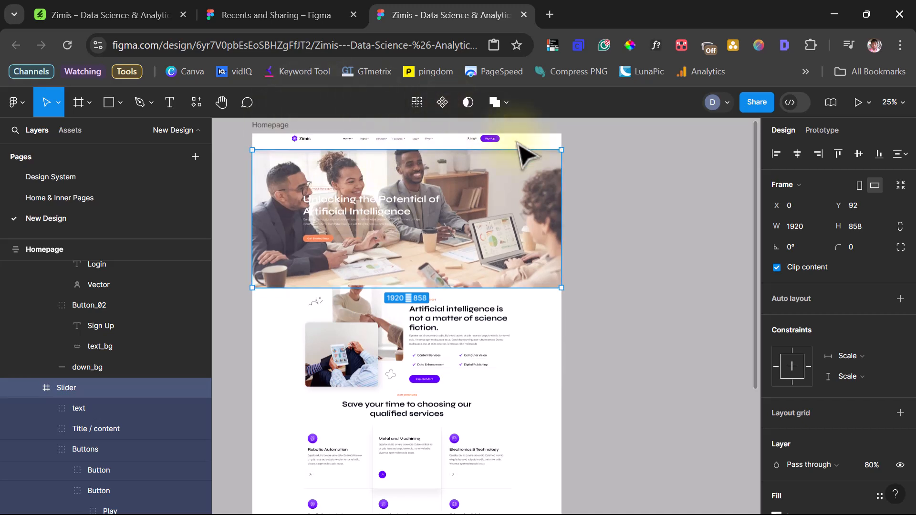
{"action": "left_click", "coordinate": [647, 276]}
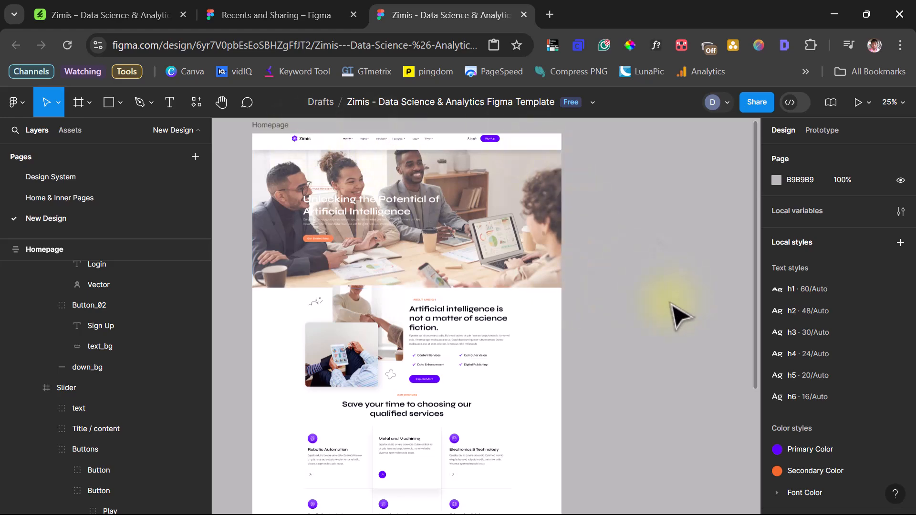
Step: Duplicate the Call_to_action group and place the copy on the empty canvas beside the Homepage frame, at about X 470, Y -573
{"action": "scroll", "coordinate": [678, 315], "scroll_direction": "down", "scroll_amount": 3}
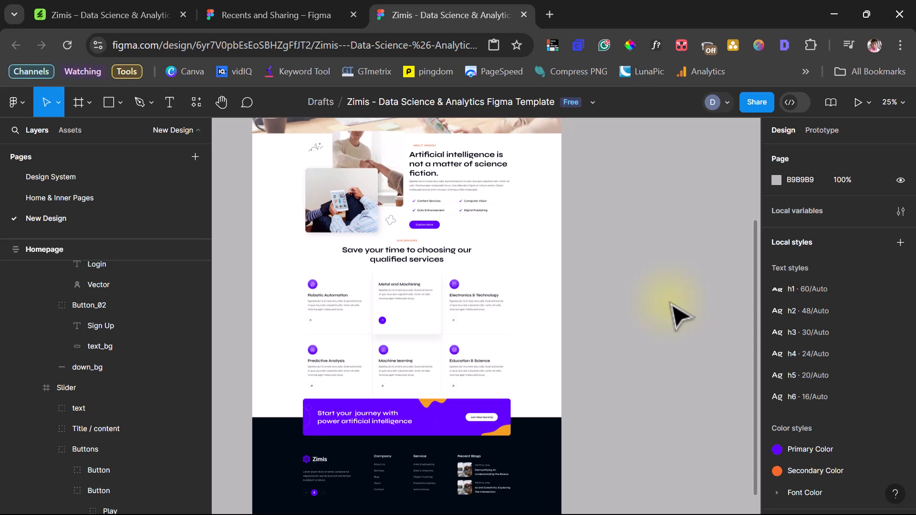
{"action": "left_click", "coordinate": [334, 424]}
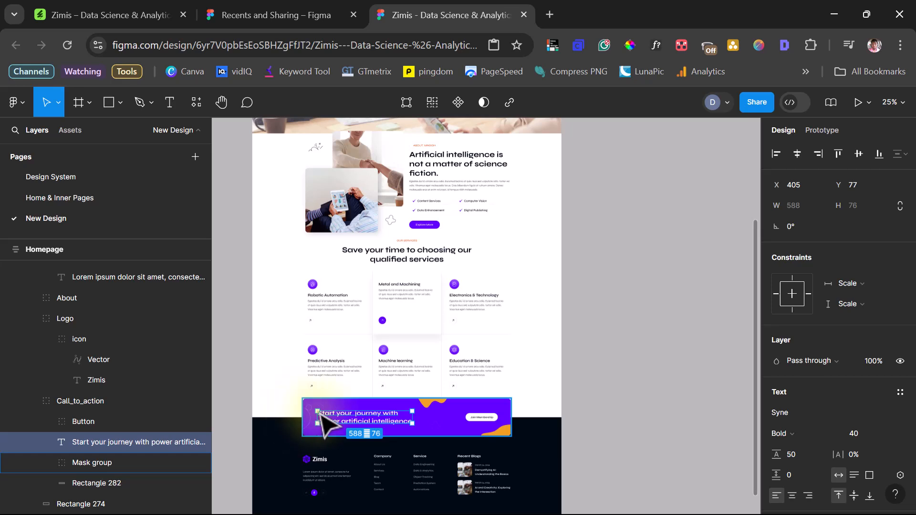
{"action": "double_click", "coordinate": [381, 420]}
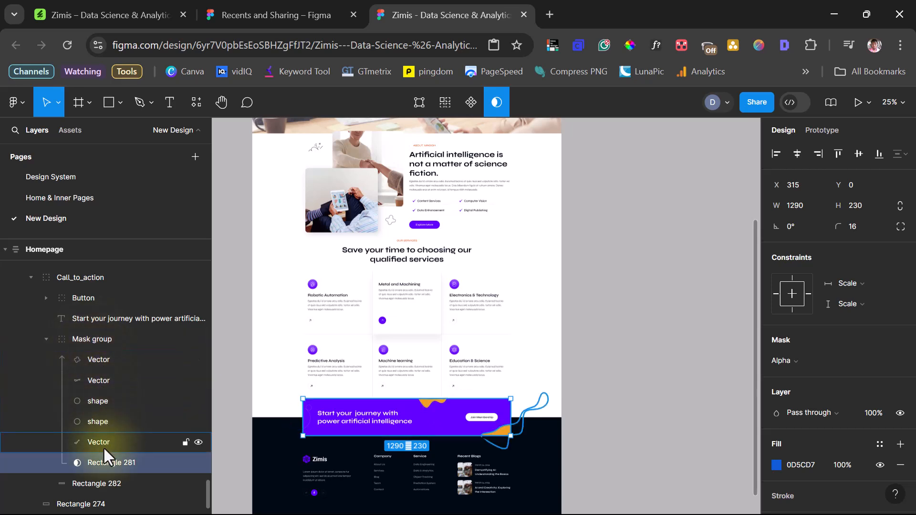
{"action": "scroll", "coordinate": [87, 341], "scroll_direction": "up", "scroll_amount": 2}
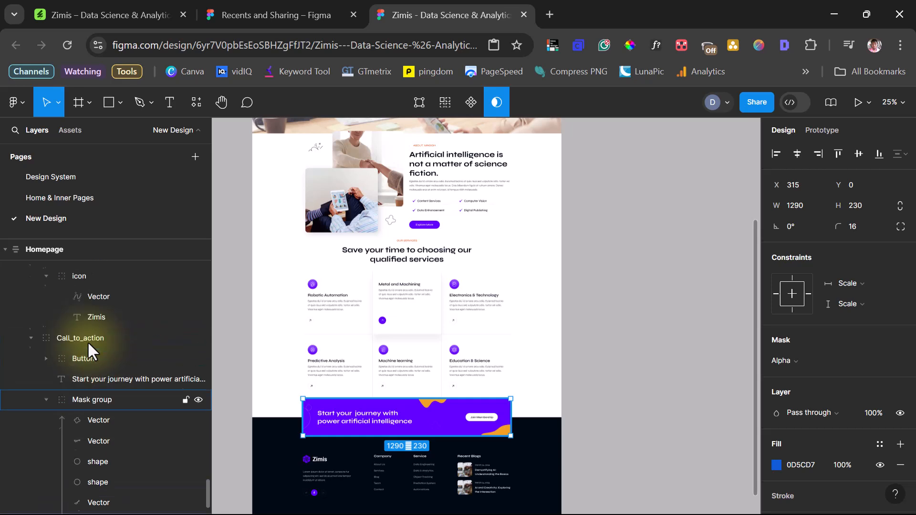
{"action": "left_click", "coordinate": [80, 347]}
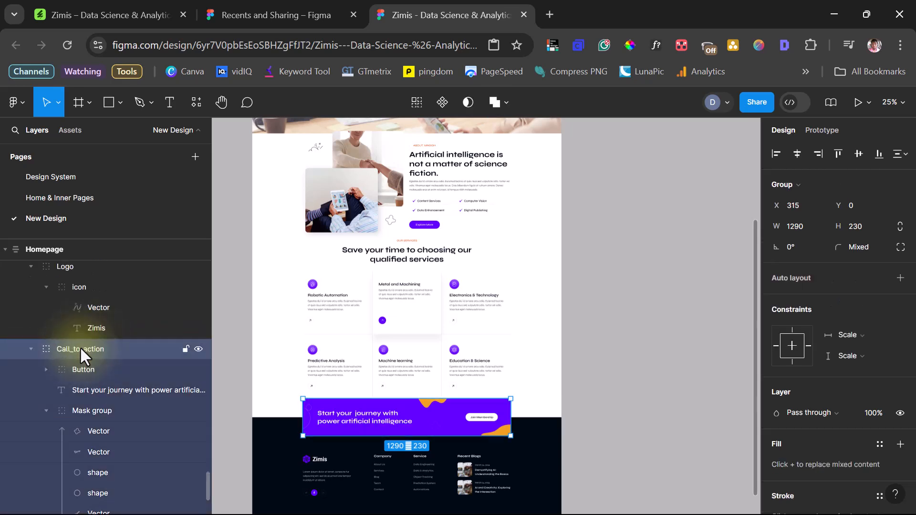
{"action": "key", "text": "ctrl+d"}
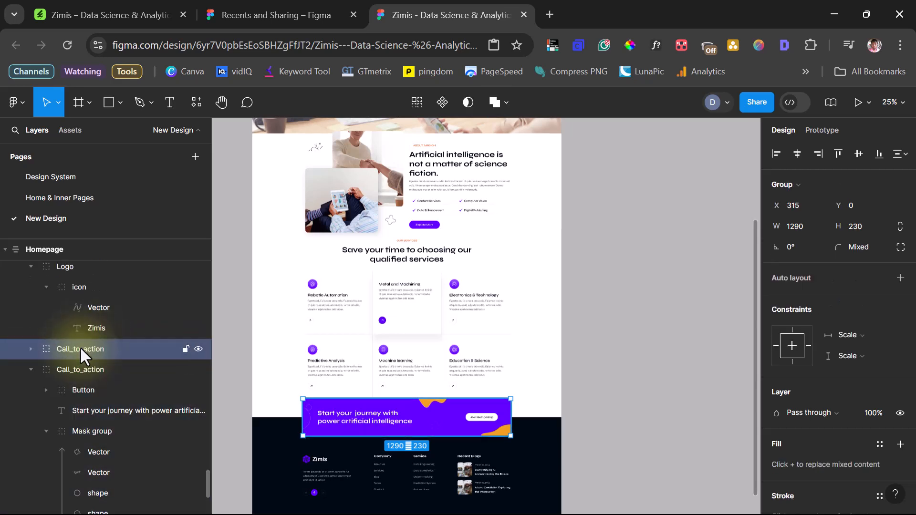
{"action": "left_click_drag", "start_coordinate": [470, 432], "coordinate": [700, 420]}
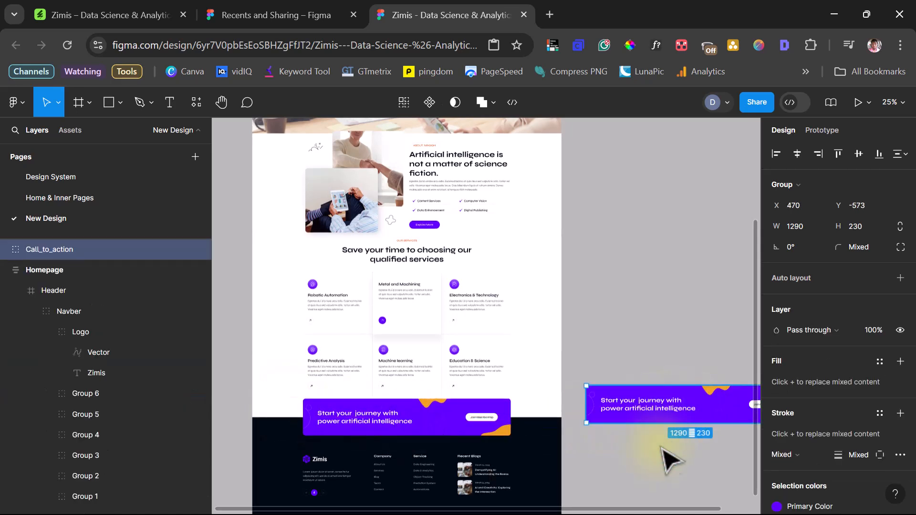
Step: Hide the Button group and the "Start your journey with power artificial intelligence" text in the duplicated Call_to_action group
{"action": "left_click_drag", "start_coordinate": [643, 509], "coordinate": [661, 509]}
{"action": "left_click_drag", "start_coordinate": [721, 511], "coordinate": [737, 510]}
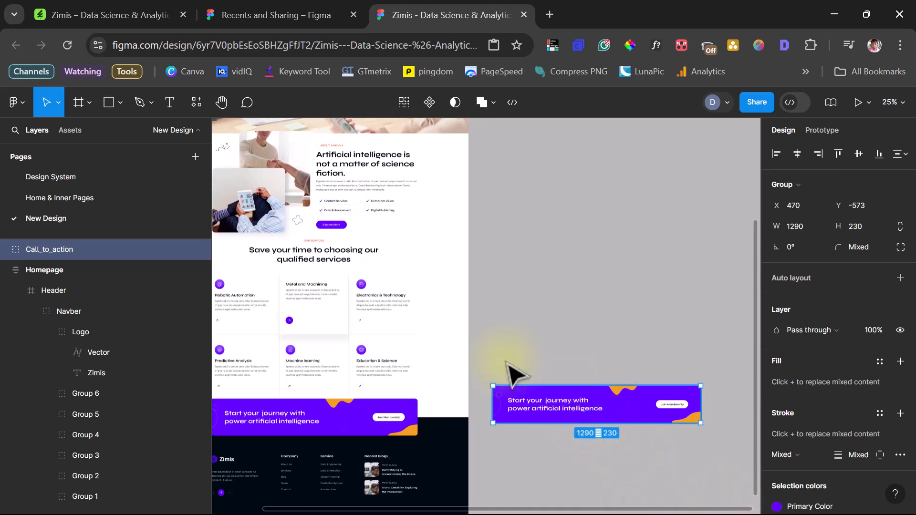
{"action": "left_click", "coordinate": [7, 252]}
{"action": "left_click", "coordinate": [67, 270]}
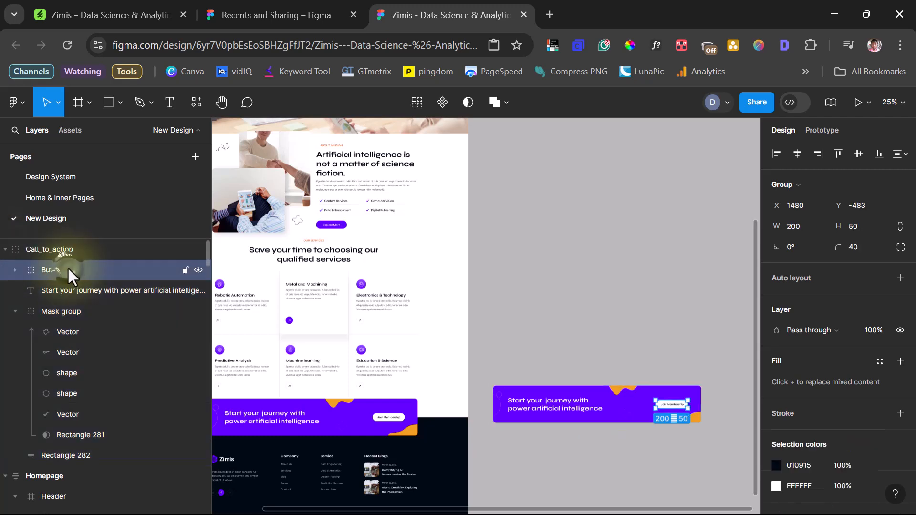
{"action": "left_click", "coordinate": [199, 270]}
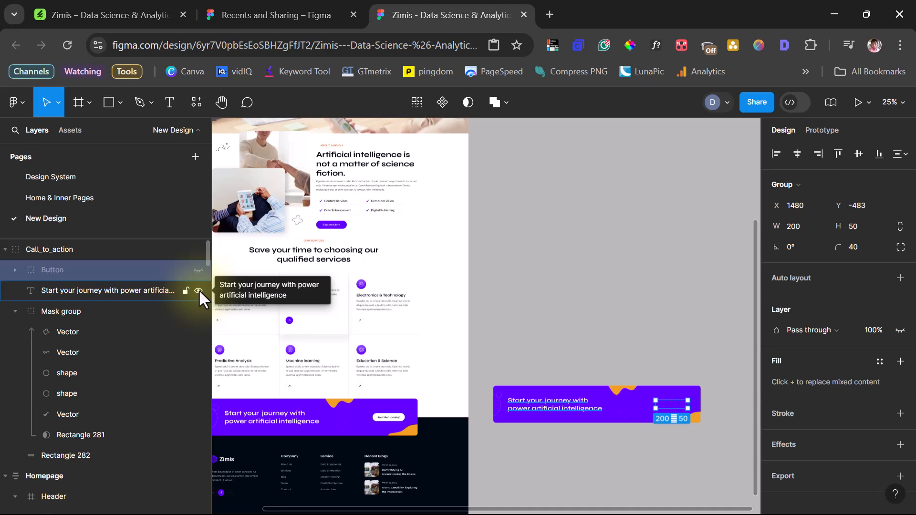
{"action": "left_click", "coordinate": [198, 290]}
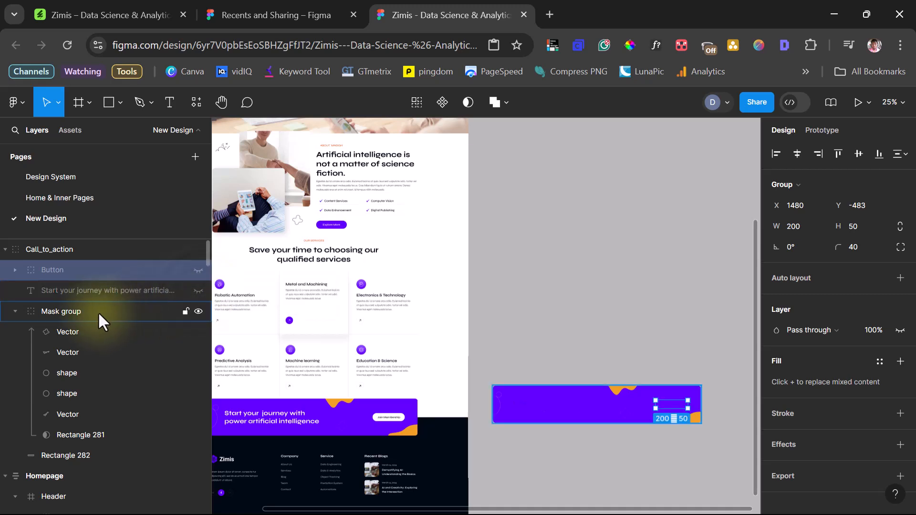
Step: Copy the duplicated Call_to_action group as PNG, paste it on the empty canvas and align the image directly above the group
{"action": "left_click", "coordinate": [56, 251]}
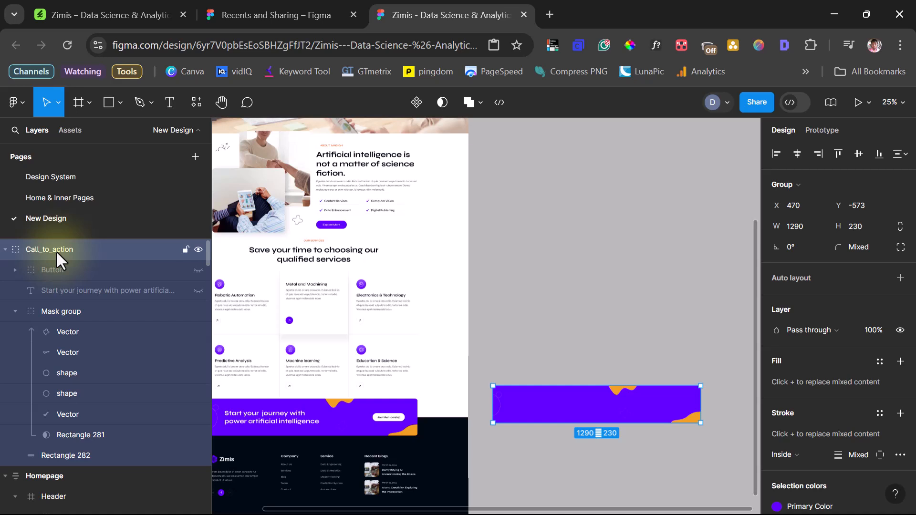
{"action": "right_click", "coordinate": [56, 251]}
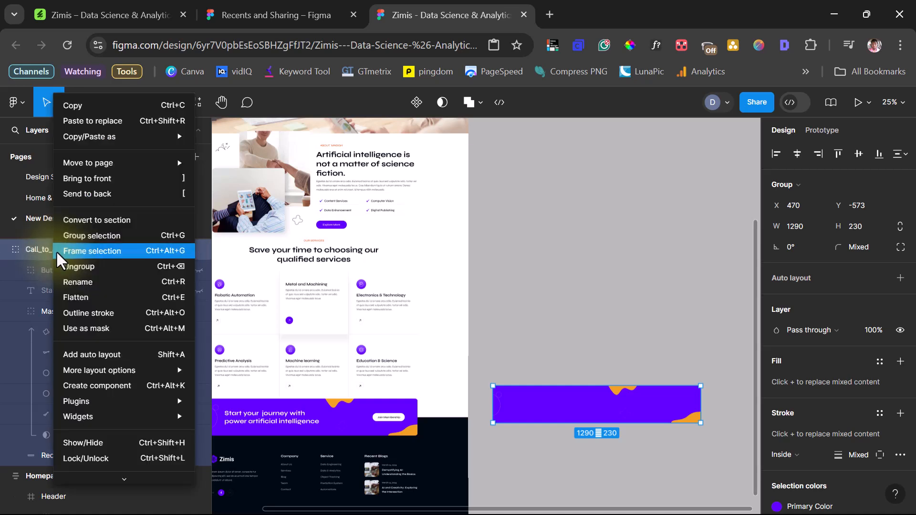
{"action": "mouse_move", "coordinate": [85, 161]}
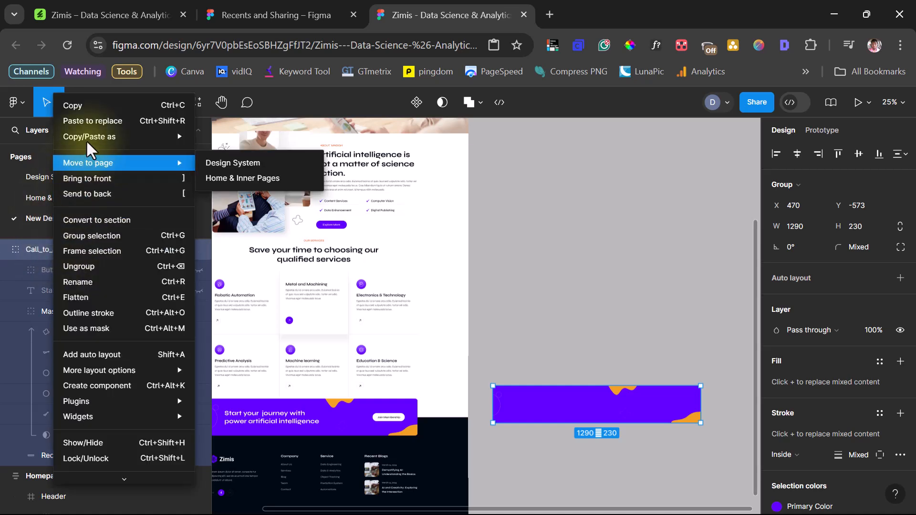
{"action": "mouse_move", "coordinate": [90, 136]}
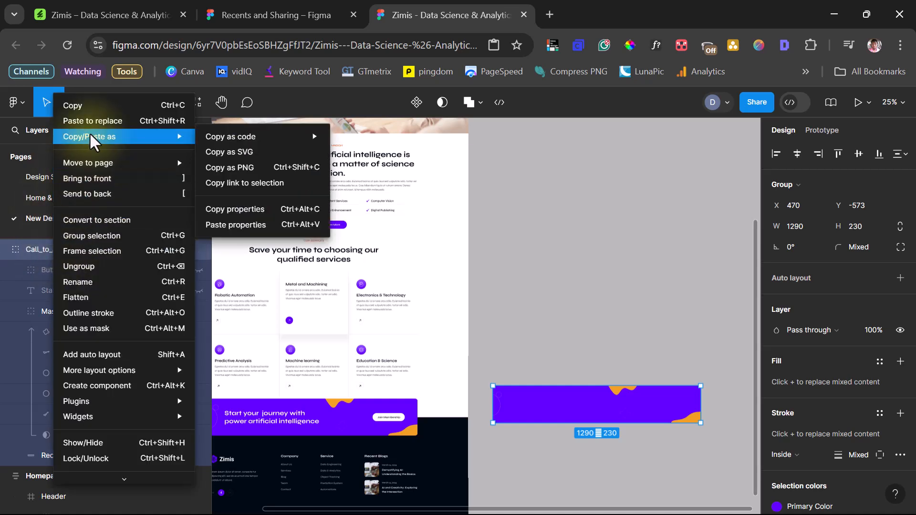
{"action": "left_click", "coordinate": [231, 171]}
{"action": "right_click", "coordinate": [557, 328]}
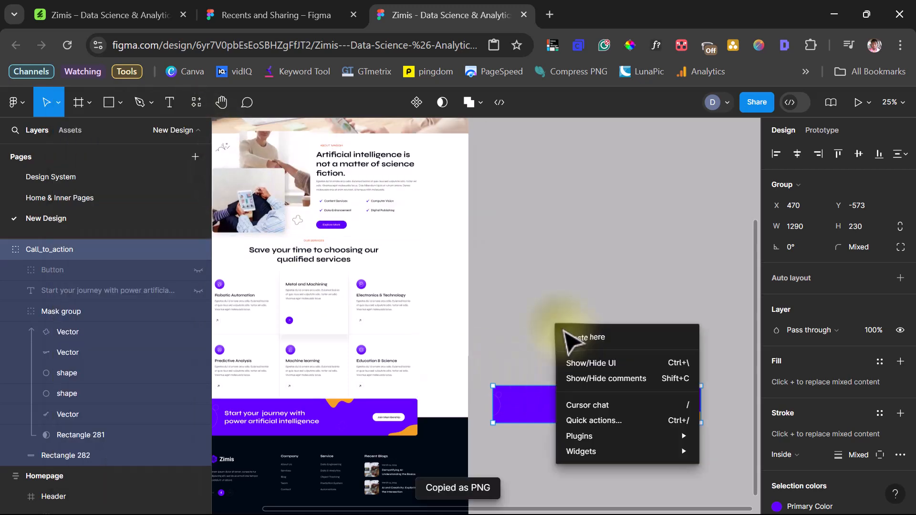
{"action": "left_click", "coordinate": [585, 337]}
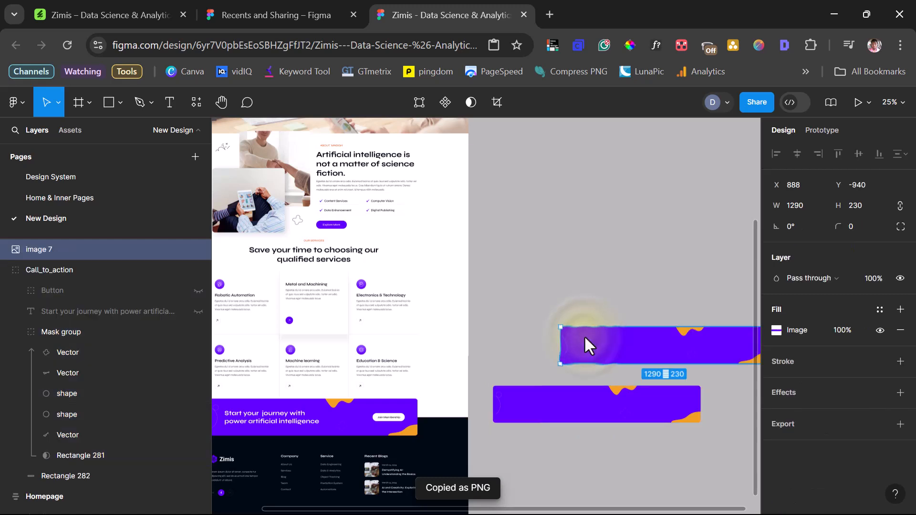
{"action": "left_click_drag", "start_coordinate": [618, 352], "coordinate": [566, 352]}
Step: Convert the duplicated Call_to_action group from a group to a frame
{"action": "left_click", "coordinate": [52, 269]}
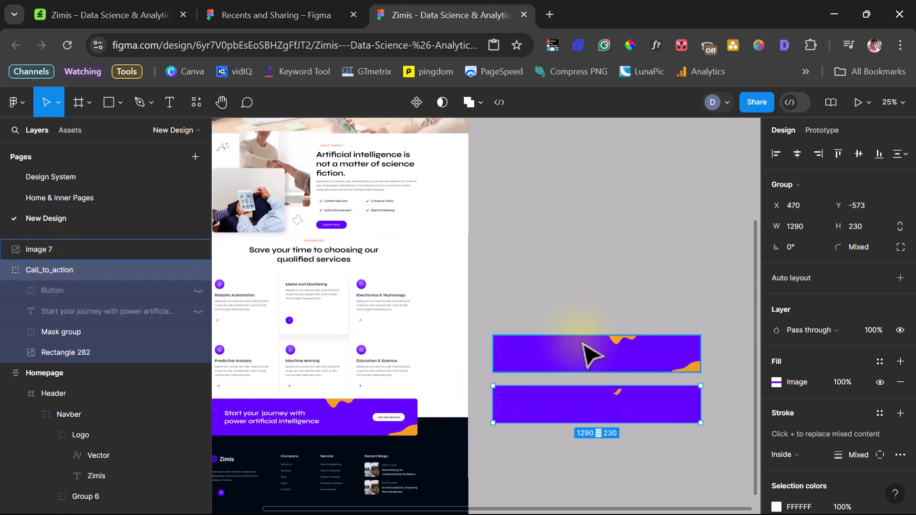
{"action": "left_click", "coordinate": [800, 184]}
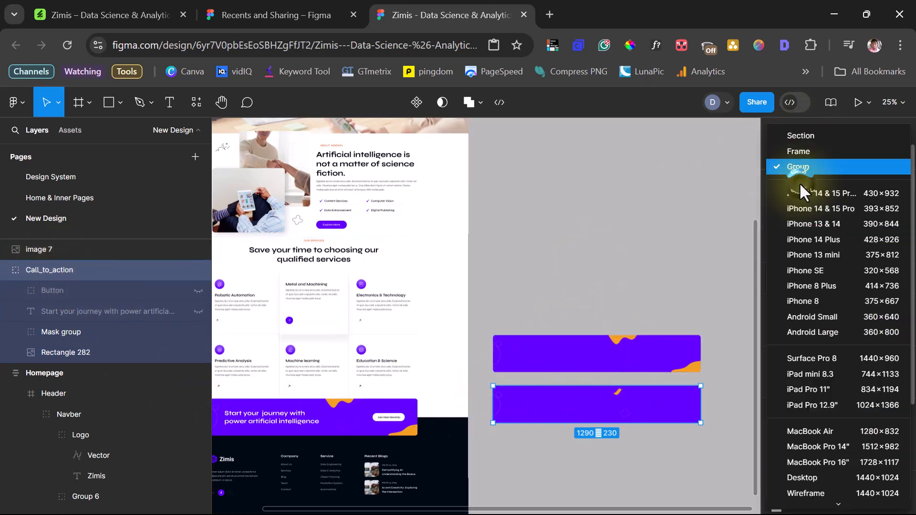
{"action": "left_click", "coordinate": [797, 152]}
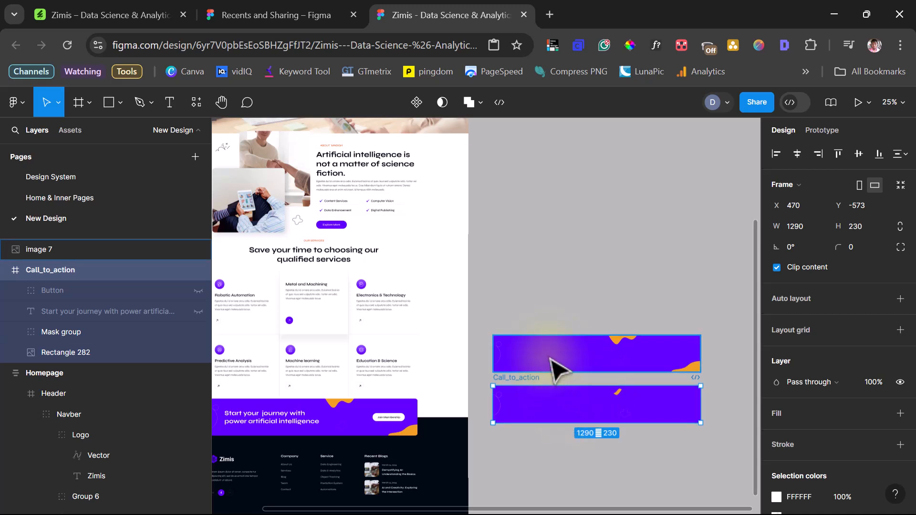
Step: Copy the pasted banner image's fill into the duplicated Call_to_action frame's fill and remove the frame's white FFFFFF fill
{"action": "left_click", "coordinate": [40, 250]}
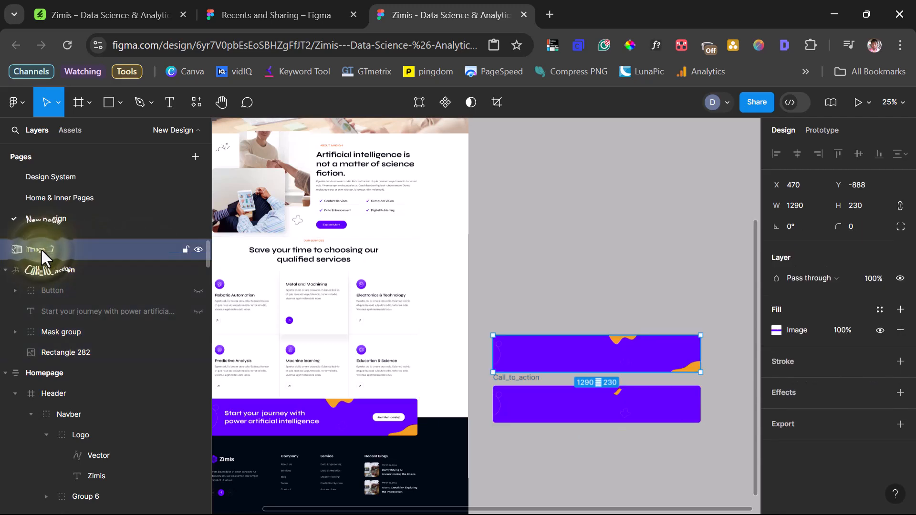
{"action": "left_click", "coordinate": [802, 330]}
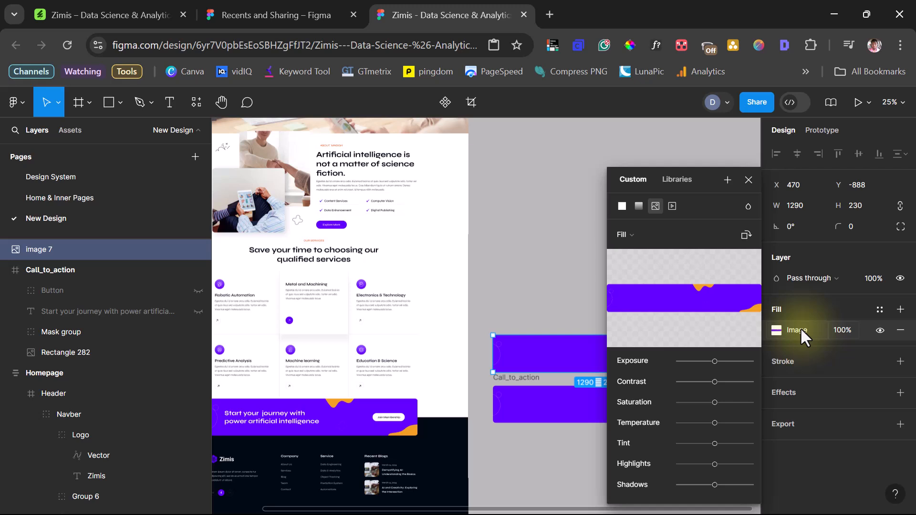
{"action": "left_click", "coordinate": [38, 273]}
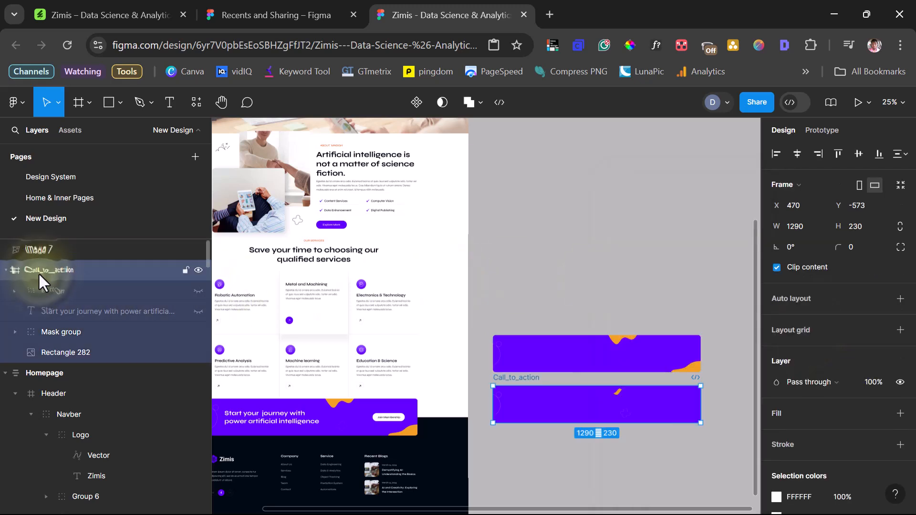
{"action": "left_click", "coordinate": [788, 413]}
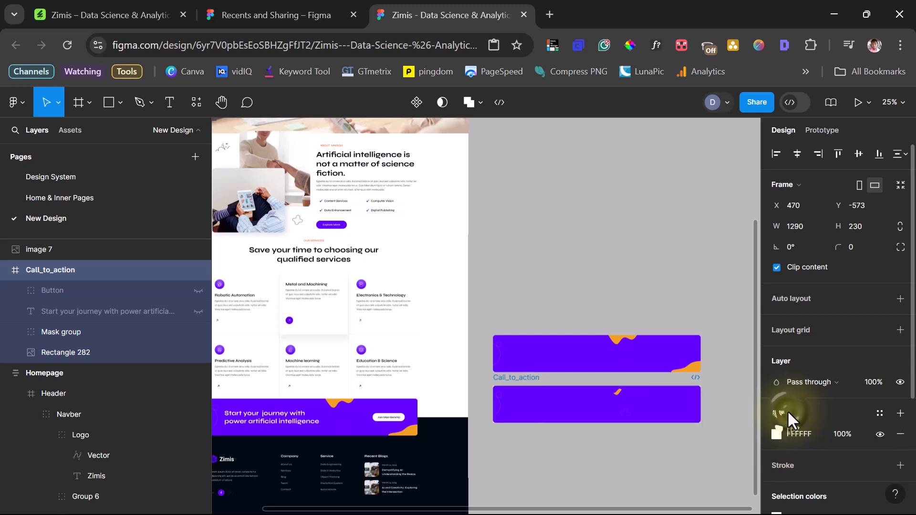
{"action": "key", "text": "ctrl+v"}
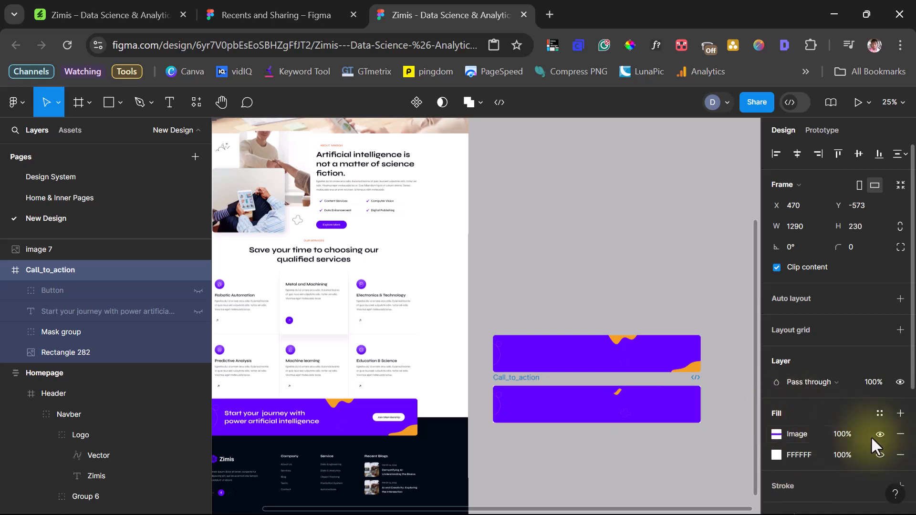
{"action": "left_click", "coordinate": [901, 455]}
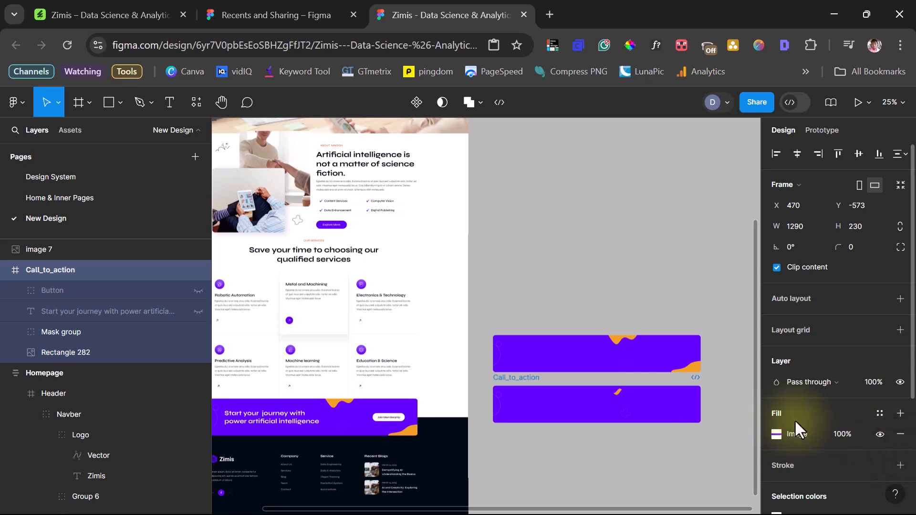
Step: Delete the Rectangle 282 layer and the Mask group from the duplicated Call_to_action frame
{"action": "left_click", "coordinate": [76, 353]}
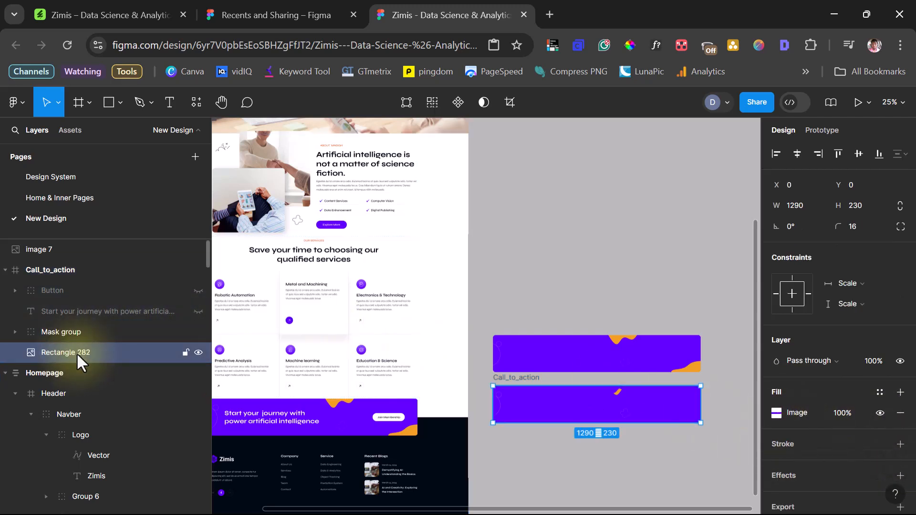
{"action": "key", "text": "Delete"}
{"action": "left_click", "coordinate": [72, 331]}
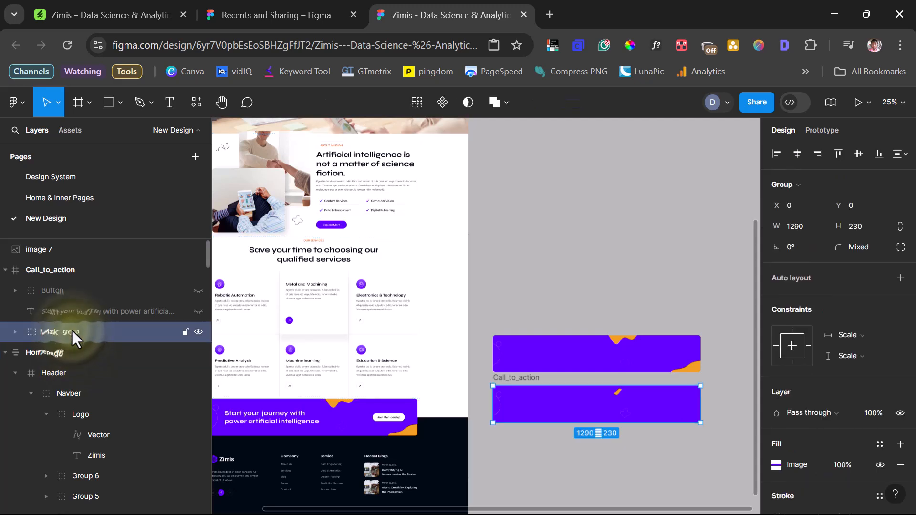
{"action": "key", "text": "Delete"}
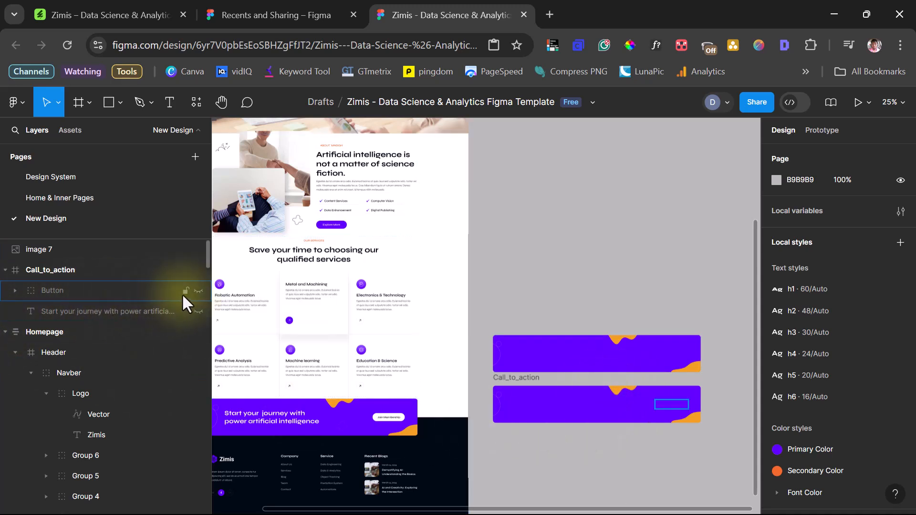
Step: Unhide the Button group and heading text in the duplicated Call_to_action frame and delete the standalone banner image above it
{"action": "left_click", "coordinate": [200, 290]}
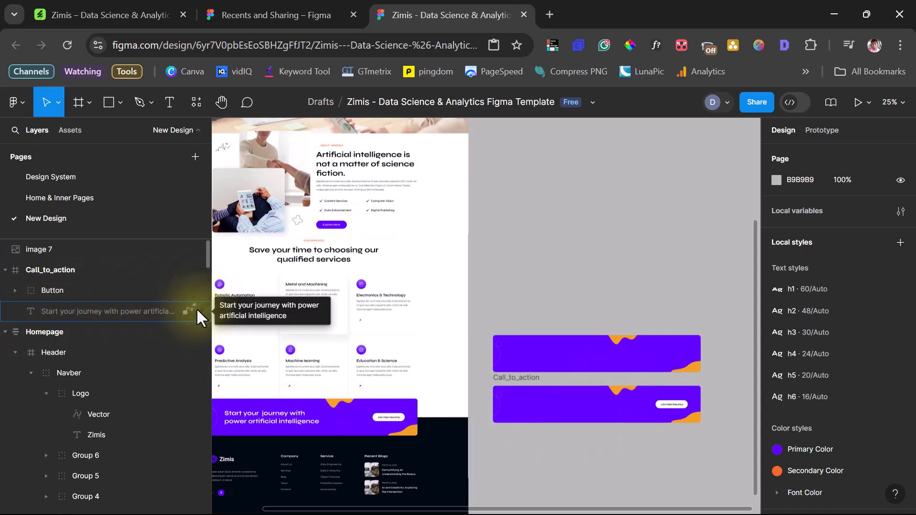
{"action": "left_click", "coordinate": [198, 311]}
{"action": "left_click", "coordinate": [534, 352]}
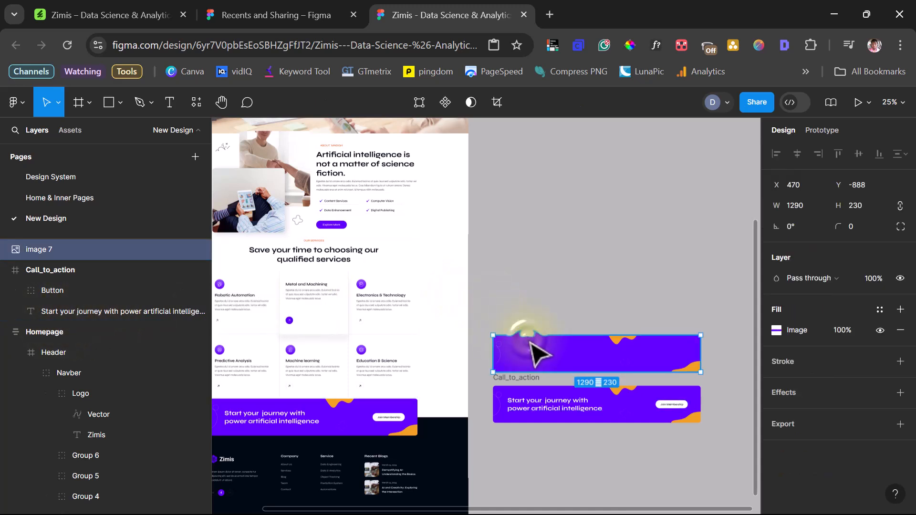
{"action": "key", "text": "Delete"}
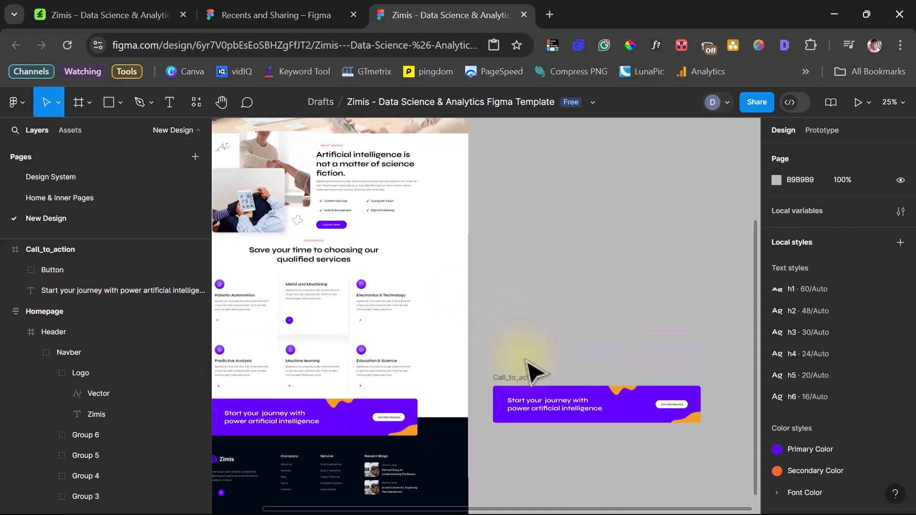
Step: Cut the duplicated Call_to_action frame and paste it in place of the original Call_to_action group on the Homepage
{"action": "left_click", "coordinate": [54, 250]}
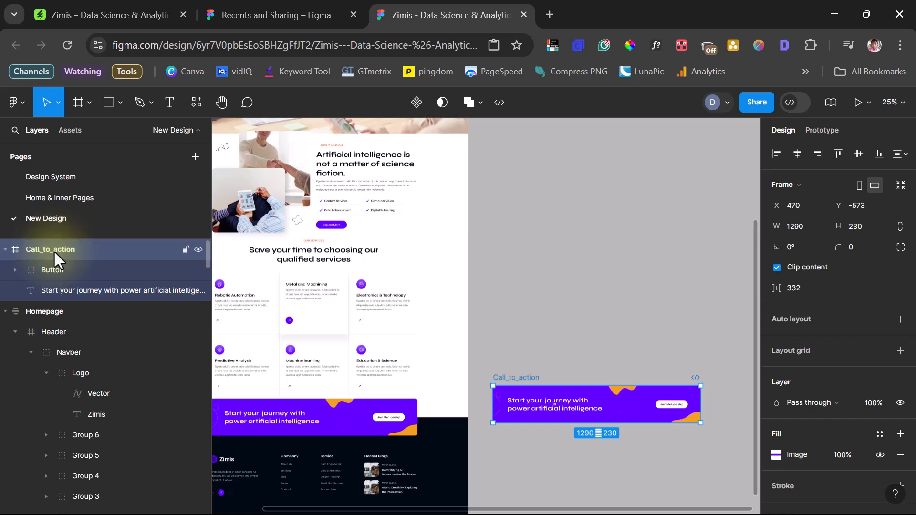
{"action": "key", "text": "Delete"}
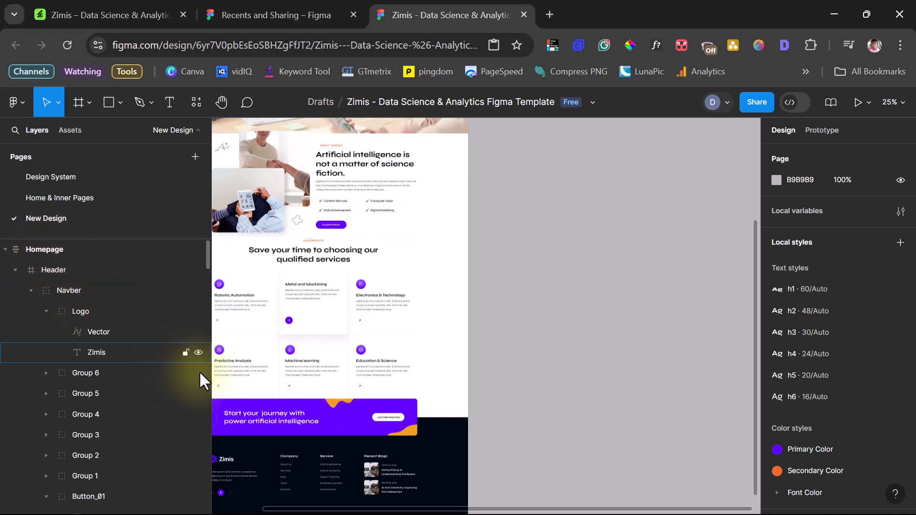
{"action": "left_click", "coordinate": [374, 428], "text": "ctrl"}
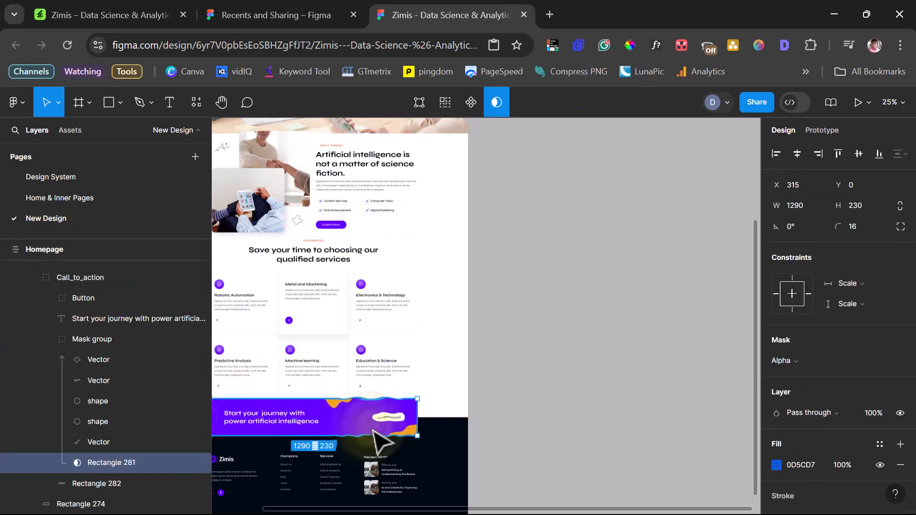
{"action": "left_click", "coordinate": [75, 278]}
{"action": "right_click", "coordinate": [75, 277]}
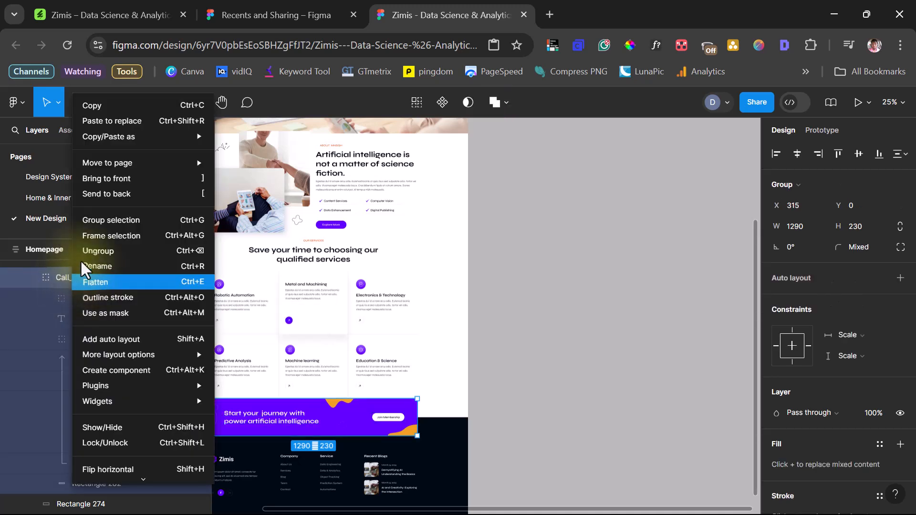
{"action": "left_click", "coordinate": [107, 122]}
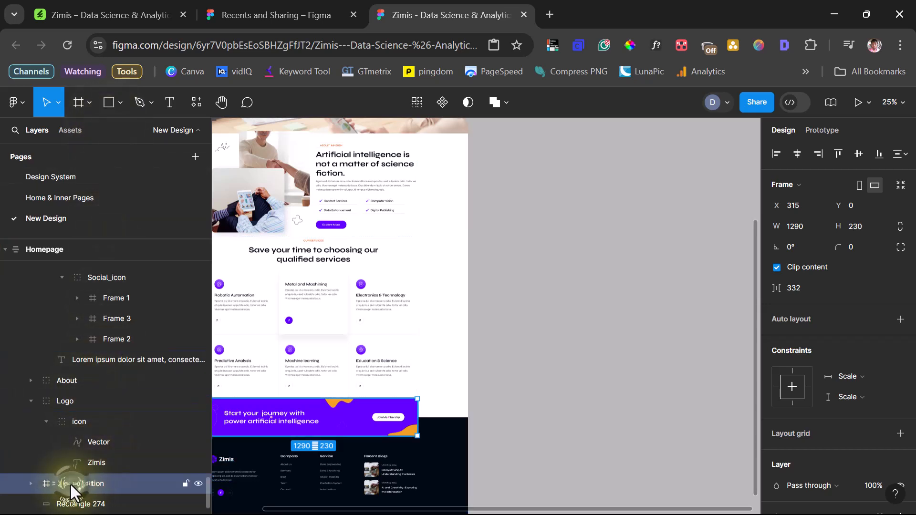
Step: Open UiChemy's Optimization Companion for the Homepage through Optimize & Convert, and move the Homepage frame clear of the plugin window
{"action": "scroll", "coordinate": [650, 311], "scroll_direction": "left", "scroll_amount": 3}
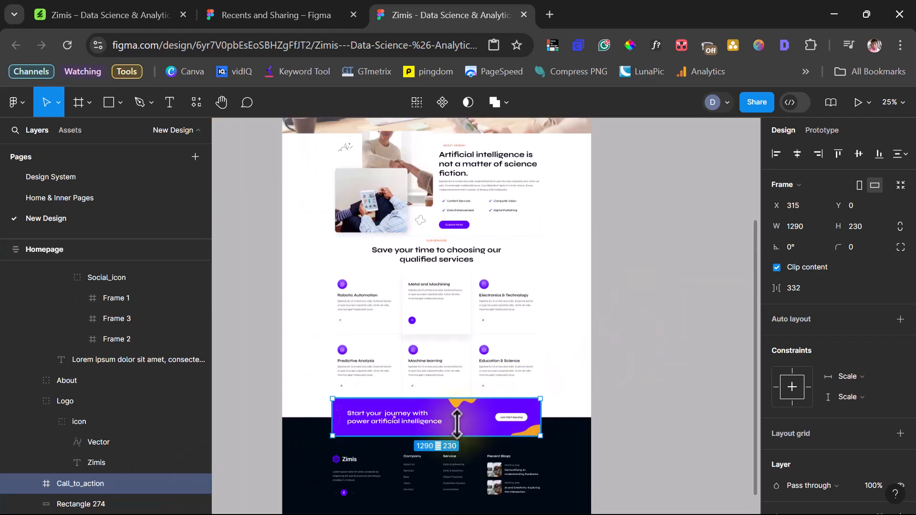
{"action": "scroll", "coordinate": [460, 437], "scroll_direction": "up", "scroll_amount": 2}
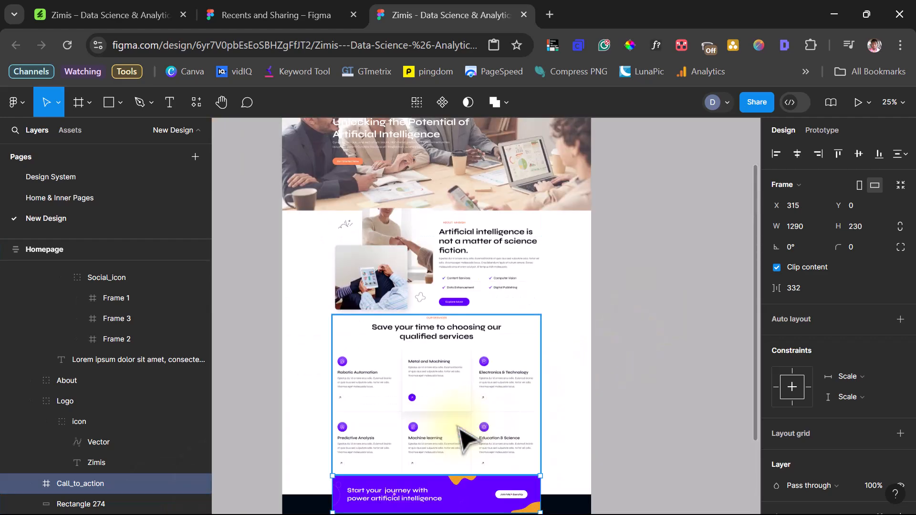
{"action": "scroll", "coordinate": [460, 436], "scroll_direction": "up", "scroll_amount": 2}
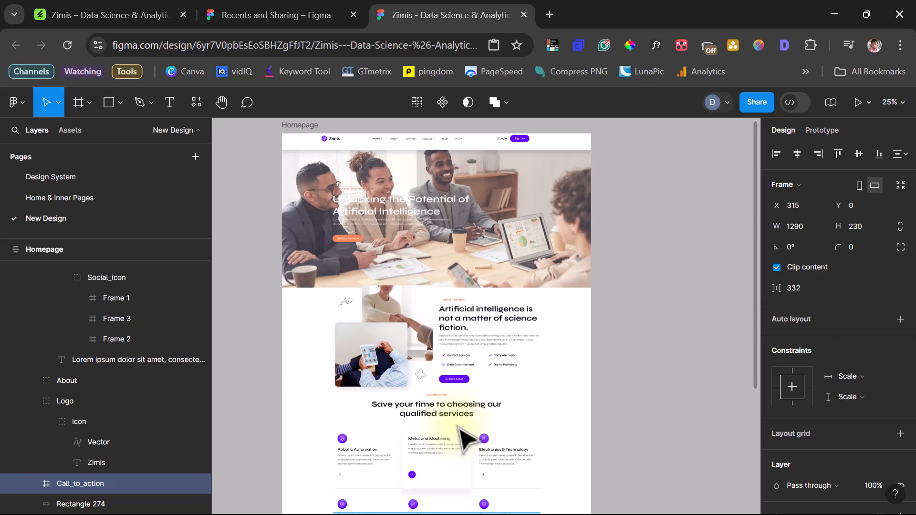
{"action": "right_click", "coordinate": [619, 295]}
{"action": "mouse_move", "coordinate": [643, 406]}
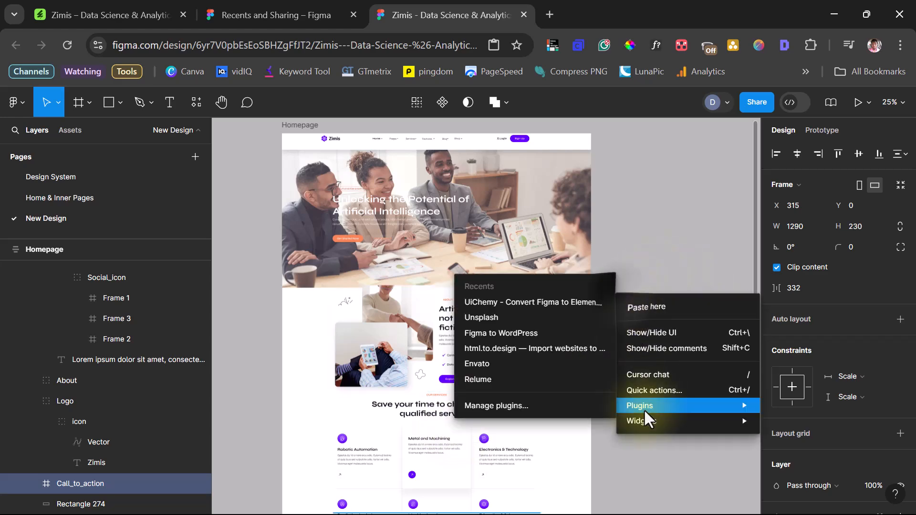
{"action": "left_click", "coordinate": [533, 302]}
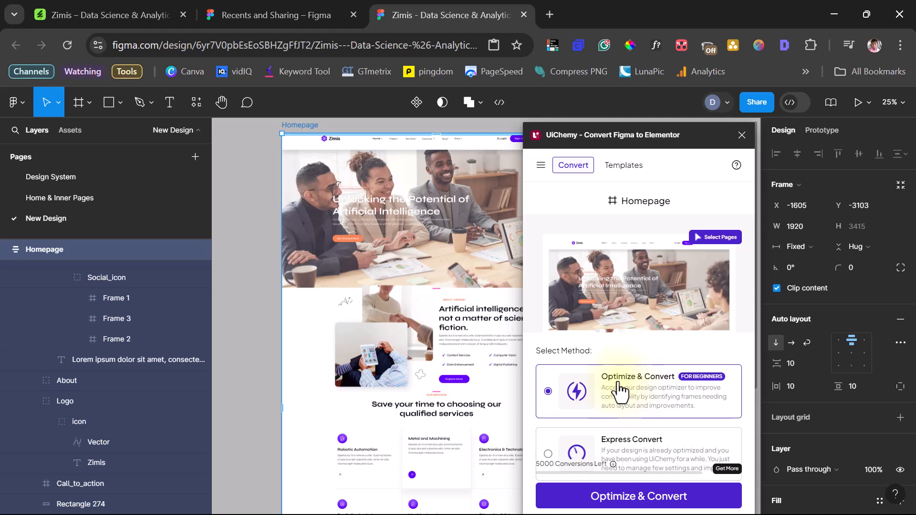
{"action": "left_click", "coordinate": [641, 497]}
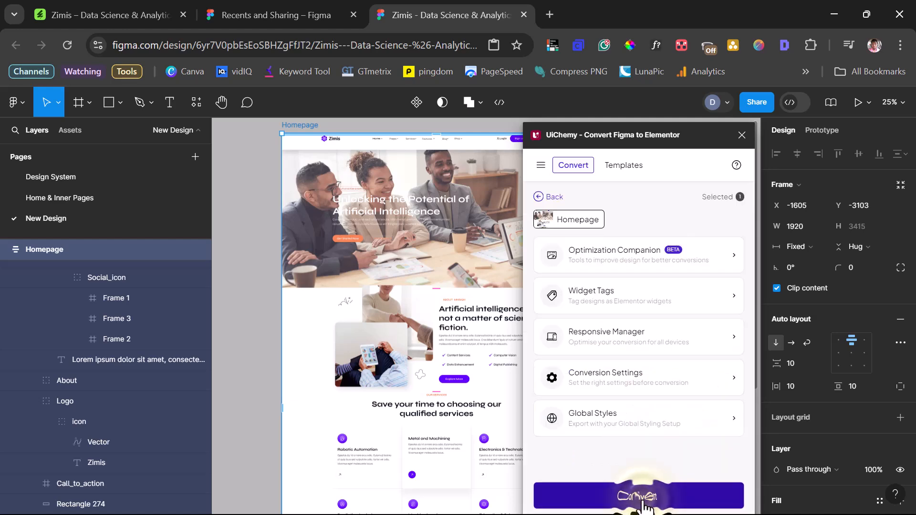
{"action": "left_click", "coordinate": [606, 263]}
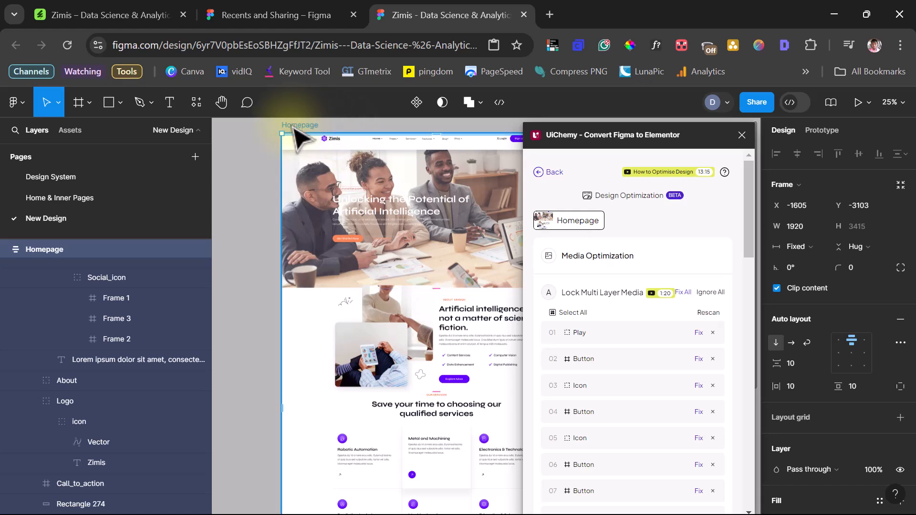
{"action": "left_click_drag", "start_coordinate": [294, 127], "coordinate": [218, 137]}
{"action": "mouse_move", "coordinate": [574, 136]}
{"action": "left_mouse_down"}
{"action": "mouse_move", "coordinate": [613, 140]}
{"action": "mouse_move", "coordinate": [575, 139]}
{"action": "mouse_move", "coordinate": [582, 144]}
{"action": "left_mouse_up"}
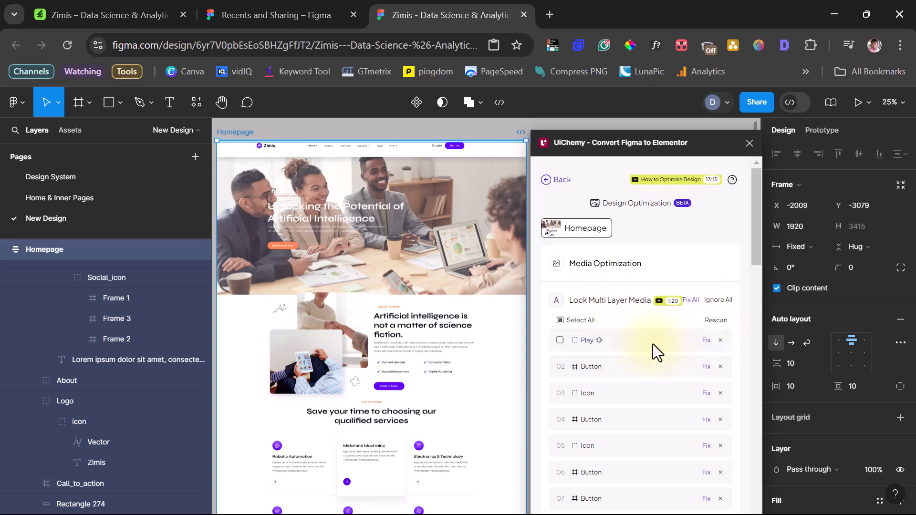
Step: Locate the flagged Play group from the Lock Multi Layer Media list, ungroup it and rescan the design
{"action": "left_click", "coordinate": [600, 340]}
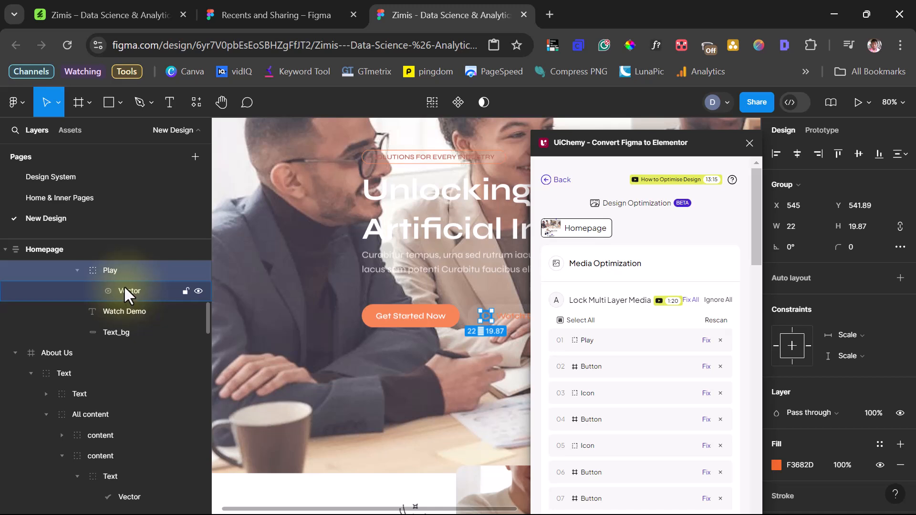
{"action": "scroll", "coordinate": [125, 288], "scroll_direction": "up", "scroll_amount": 3}
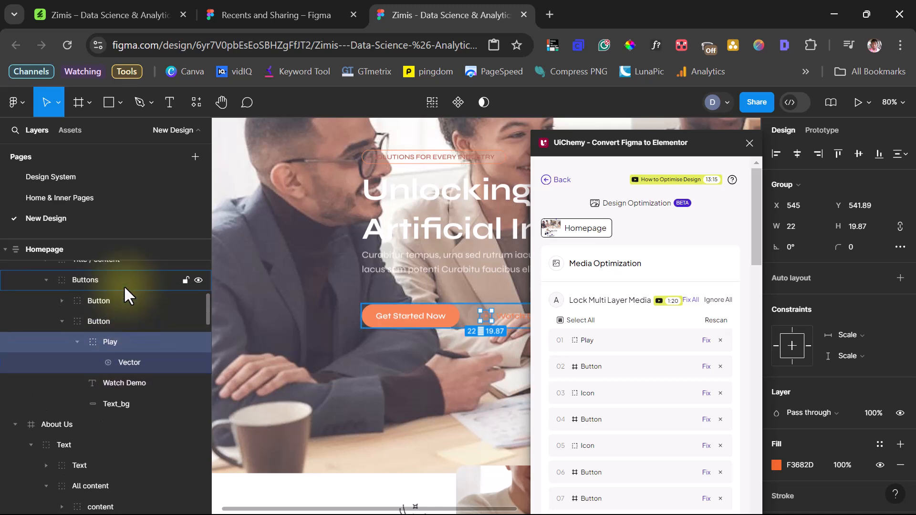
{"action": "right_click", "coordinate": [127, 340]}
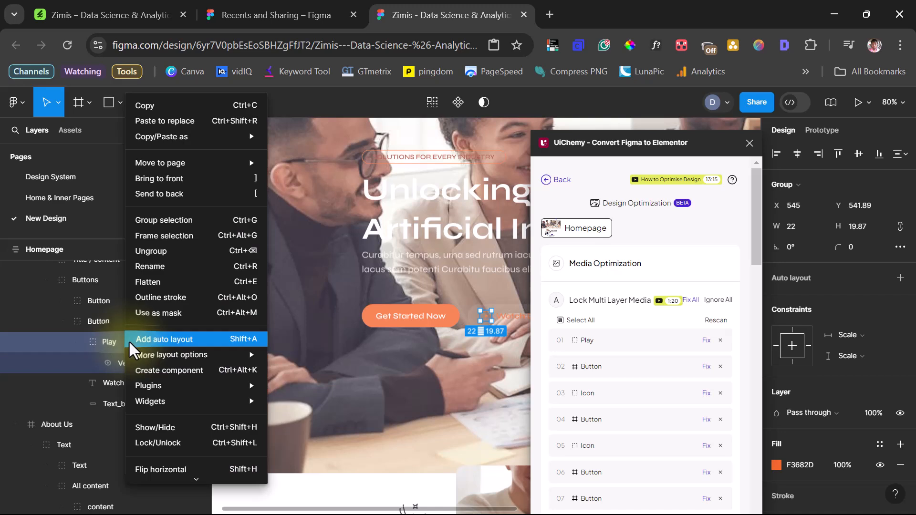
{"action": "left_click", "coordinate": [154, 251]}
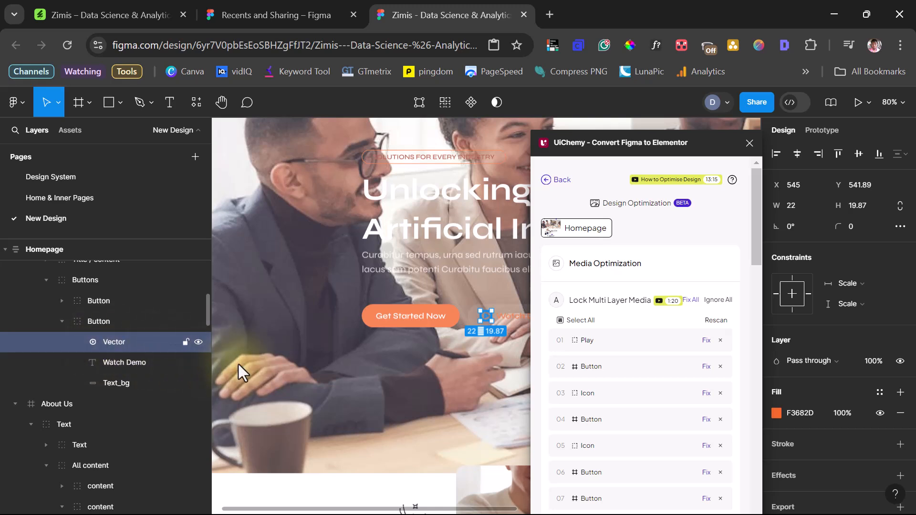
{"action": "left_click", "coordinate": [715, 321]}
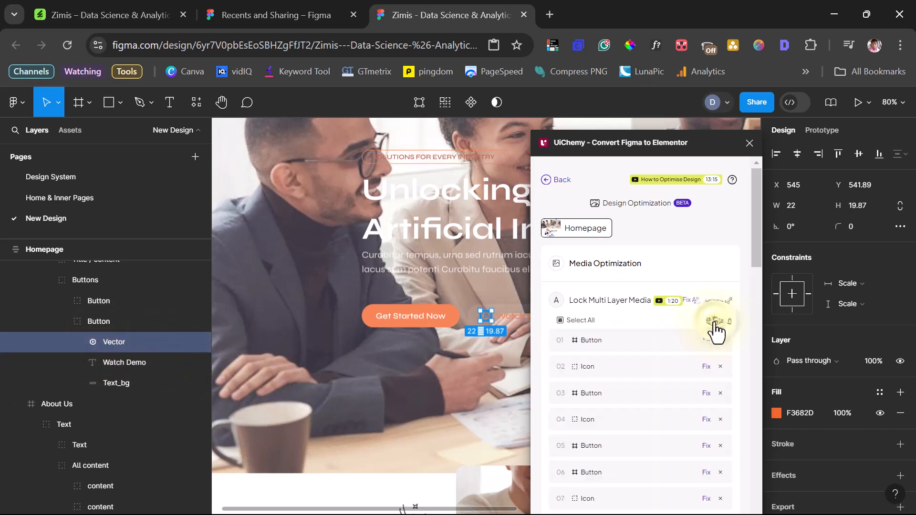
Step: Locate the first flagged Button, the arrow under Robotic Automation, and dismiss its entry from the Lock Multi Layer Media list
{"action": "left_click", "coordinate": [607, 340]}
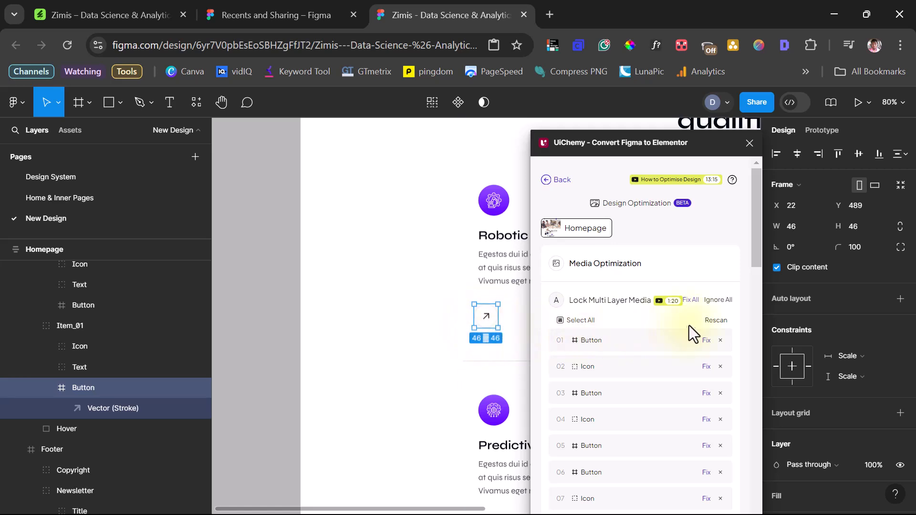
{"action": "left_click", "coordinate": [721, 340]}
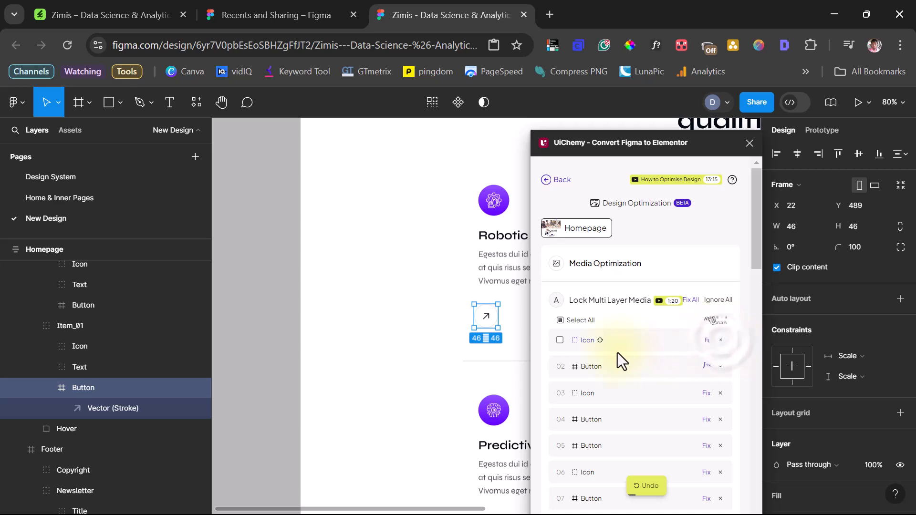
Step: Locate the flagged Robotic Automation Icon group, apply the plugin's Fix to it and unlock the group again
{"action": "left_click", "coordinate": [599, 340]}
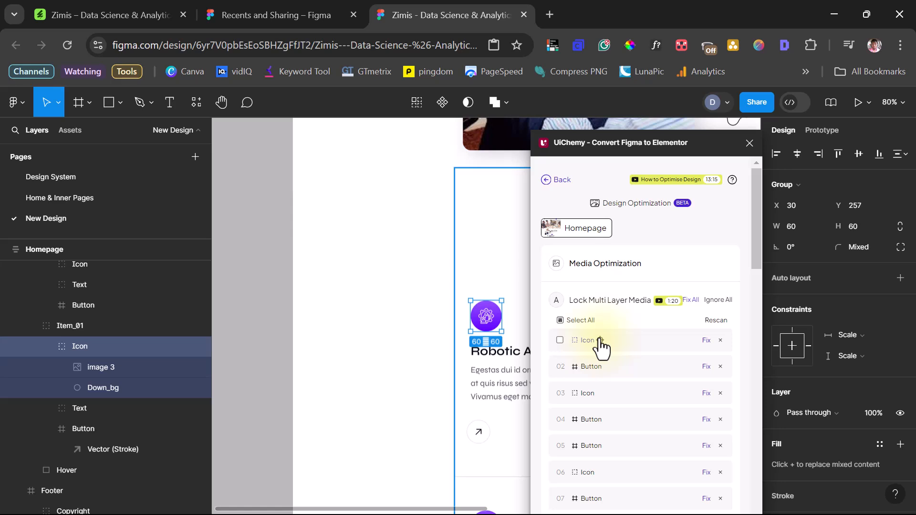
{"action": "left_click", "coordinate": [705, 341]}
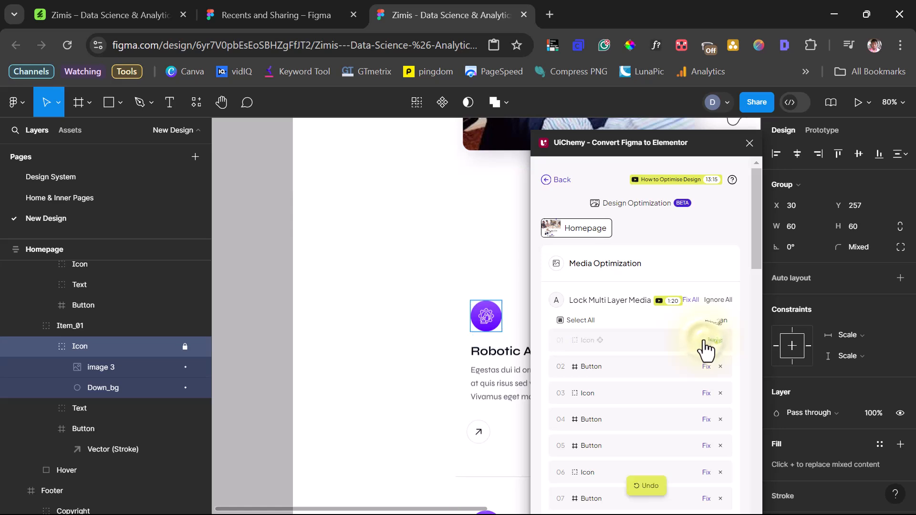
{"action": "left_click", "coordinate": [185, 347]}
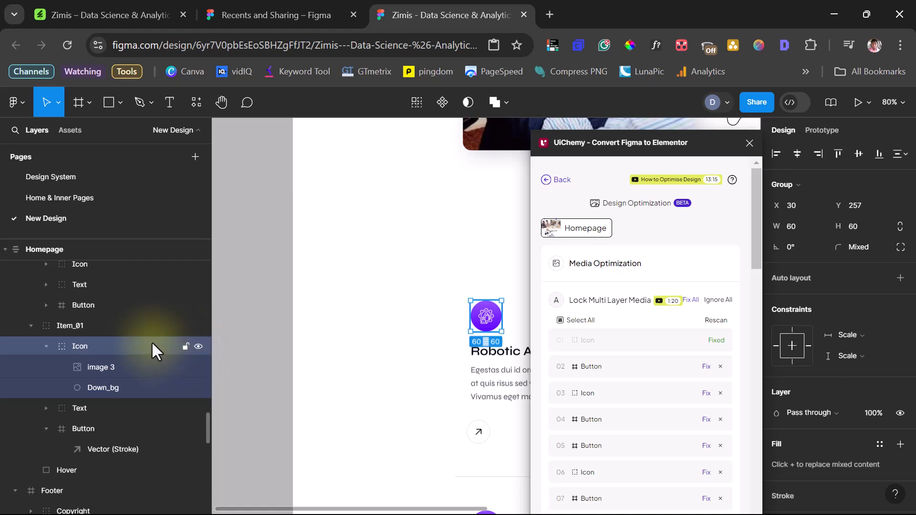
Step: Copy the Robotic Automation Icon group as PNG and replace the group with the pasted image
{"action": "right_click", "coordinate": [99, 349]}
{"action": "mouse_move", "coordinate": [100, 354]}
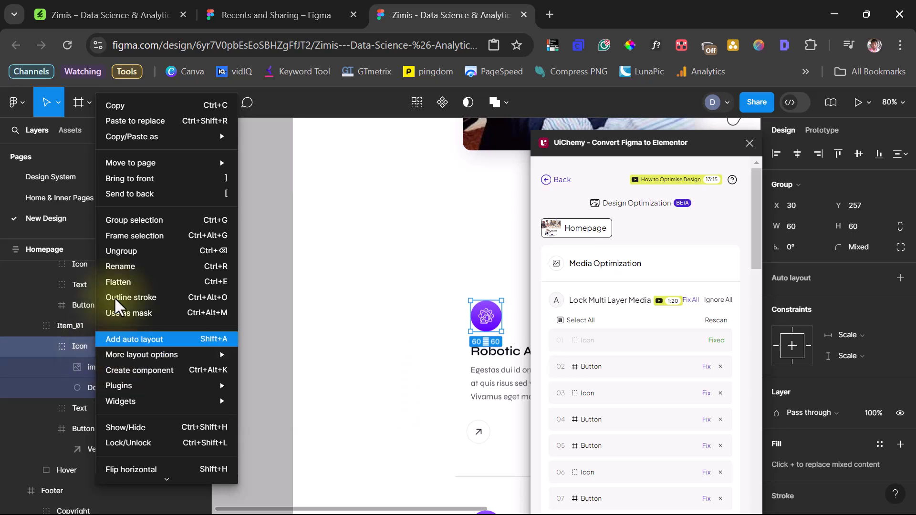
{"action": "mouse_move", "coordinate": [158, 134]}
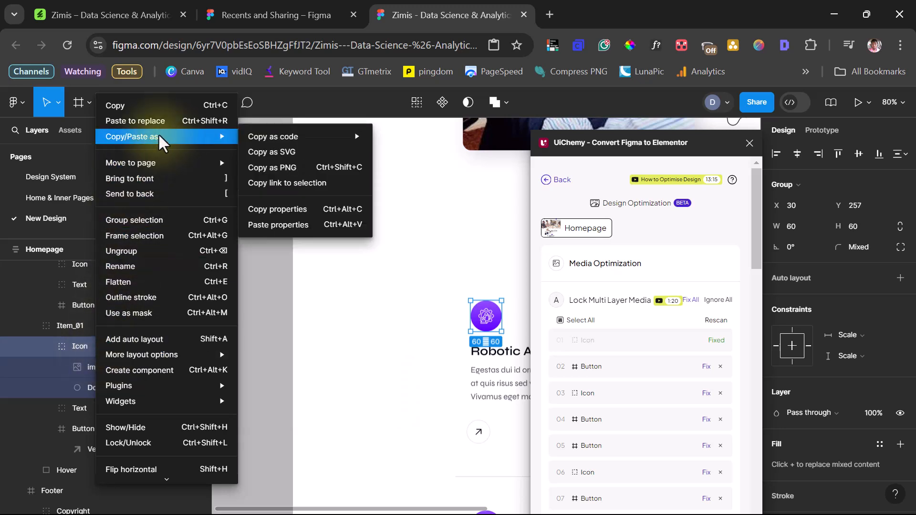
{"action": "left_click", "coordinate": [279, 167]}
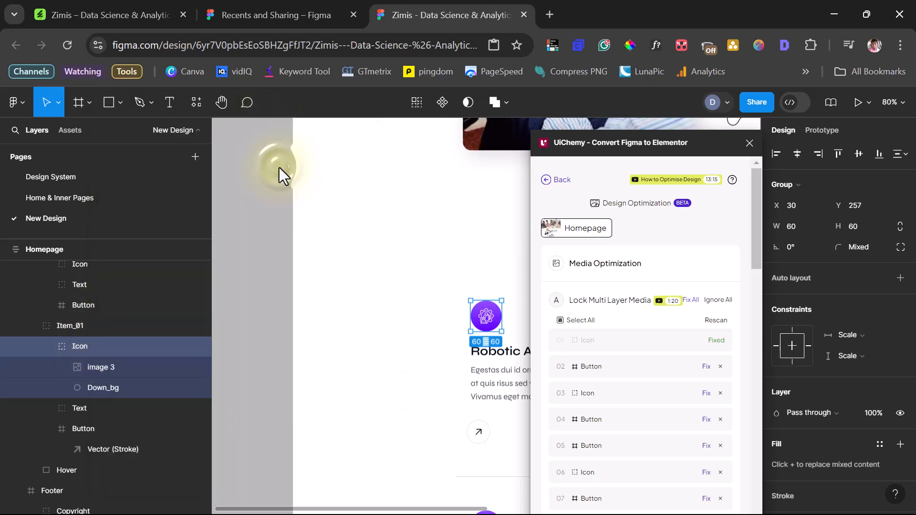
{"action": "right_click", "coordinate": [103, 344]}
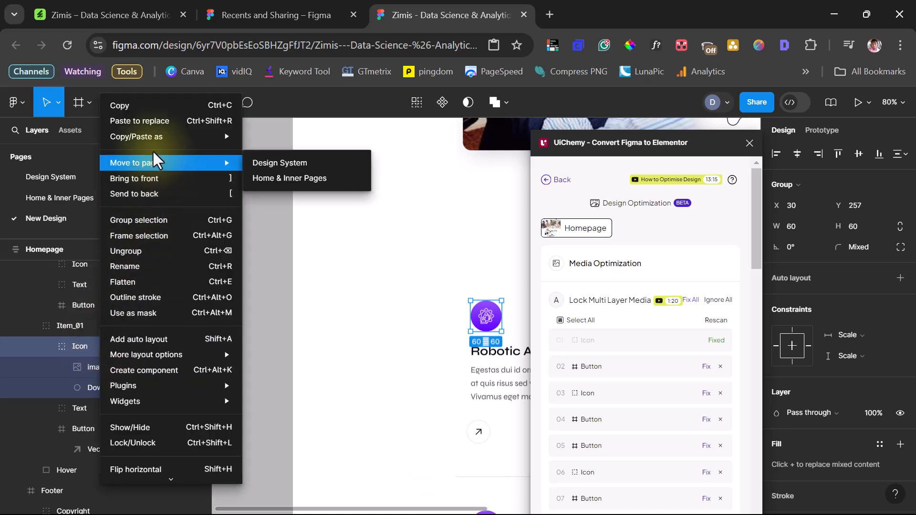
{"action": "left_click", "coordinate": [148, 118]}
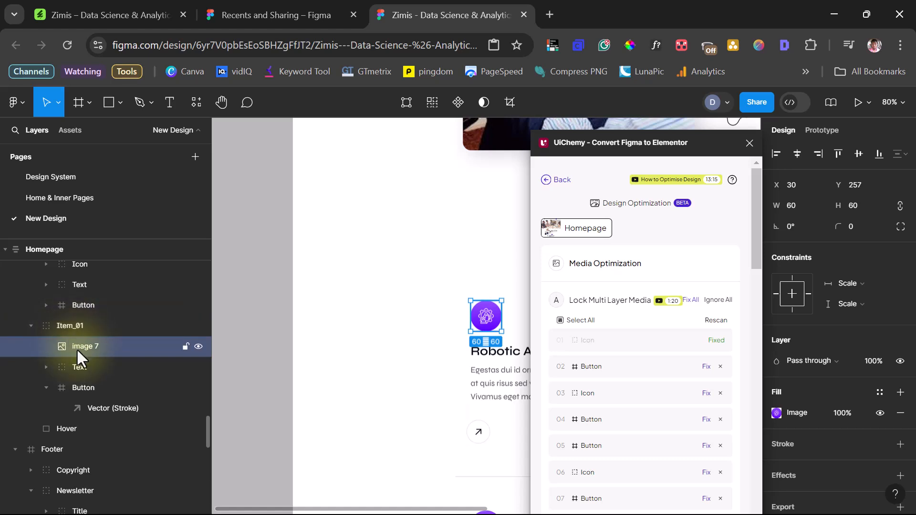
Step: Copy the Electronics & Technology Icon group as PNG and replace the group with the pasted image
{"action": "right_click", "coordinate": [79, 321]}
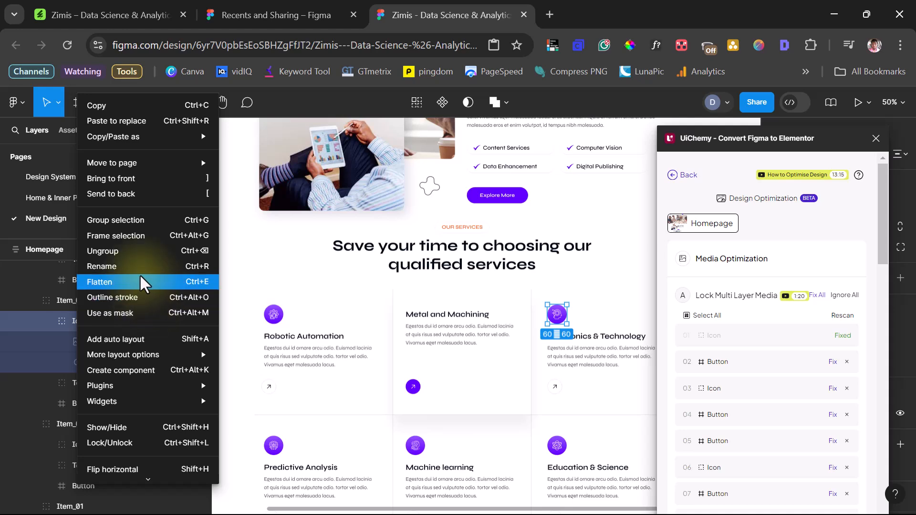
{"action": "mouse_move", "coordinate": [142, 136]}
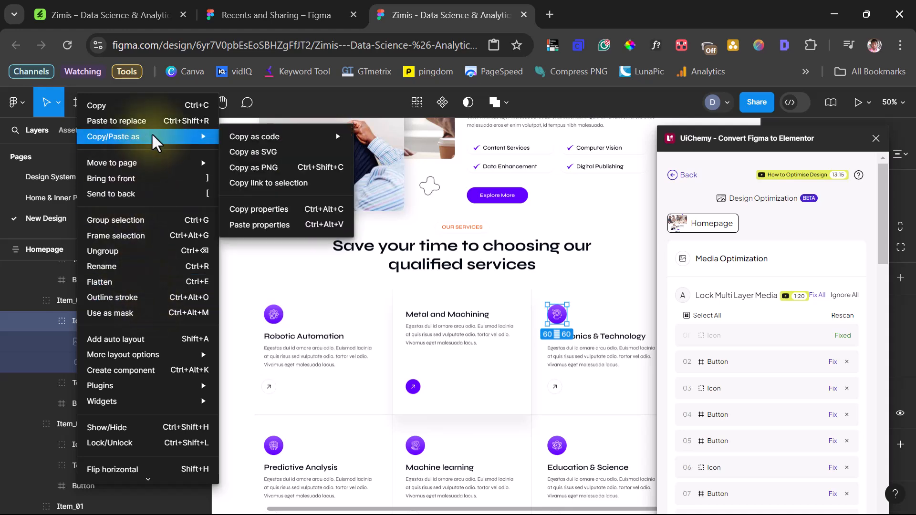
{"action": "left_click", "coordinate": [253, 170]}
{"action": "right_click", "coordinate": [85, 319]}
{"action": "left_click", "coordinate": [133, 123]}
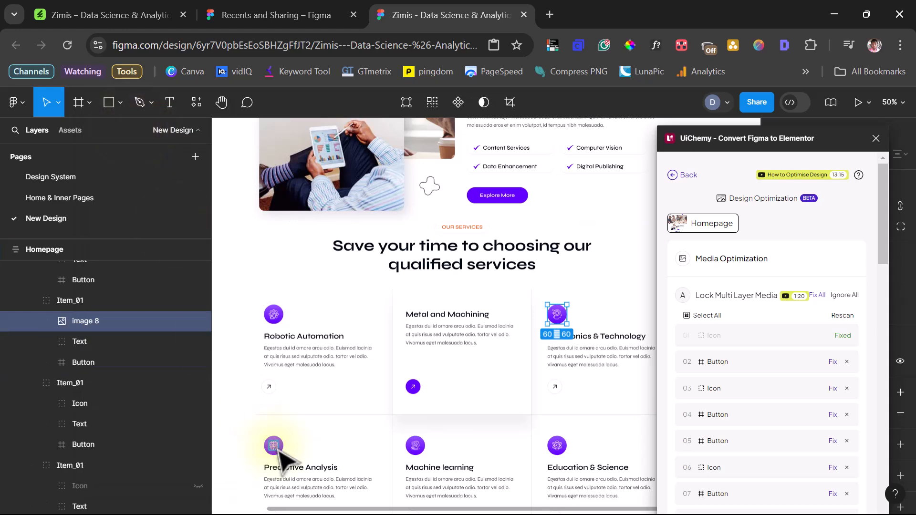
Step: Copy the Predictive Analysis Icon group as PNG and replace the group with the pasted image
{"action": "left_click", "coordinate": [274, 445]}
{"action": "right_click", "coordinate": [90, 368]}
{"action": "mouse_move", "coordinate": [143, 136]}
{"action": "left_click", "coordinate": [253, 168]}
{"action": "right_click", "coordinate": [96, 369]}
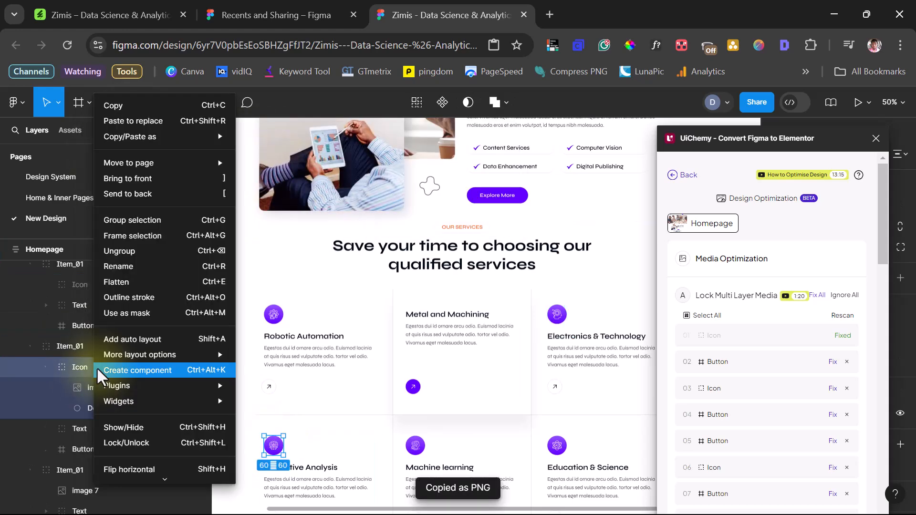
{"action": "left_click", "coordinate": [133, 123]}
Step: Copy the Machine learning Icon group as PNG and replace the group with the pasted image
{"action": "left_click", "coordinate": [415, 446], "text": "ctrl"}
{"action": "scroll", "coordinate": [123, 358], "scroll_direction": "up", "scroll_amount": 3}
{"action": "left_click", "coordinate": [79, 322]}
{"action": "right_click", "coordinate": [79, 322]}
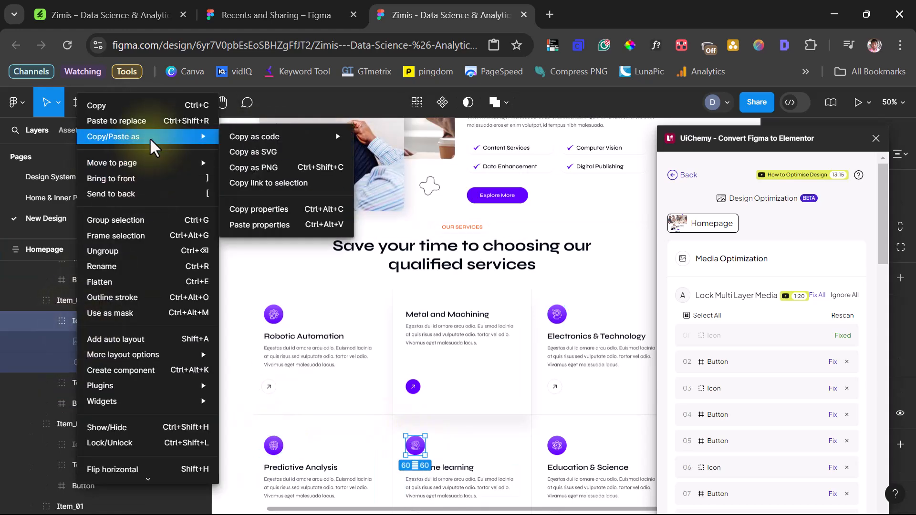
{"action": "left_click", "coordinate": [253, 168]}
{"action": "right_click", "coordinate": [103, 321]}
{"action": "left_click", "coordinate": [150, 121]}
Step: Replace the Education & Science Icon group with its own PNG copy and rescan the Lock Multi Layer Media list
{"action": "left_click", "coordinate": [556, 445], "text": "ctrl"}
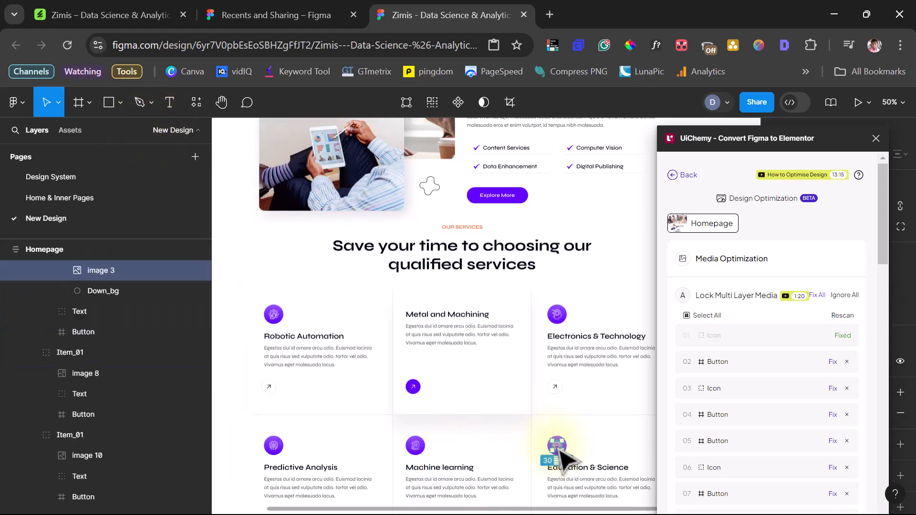
{"action": "right_click", "coordinate": [81, 393]}
{"action": "mouse_move", "coordinate": [143, 136]}
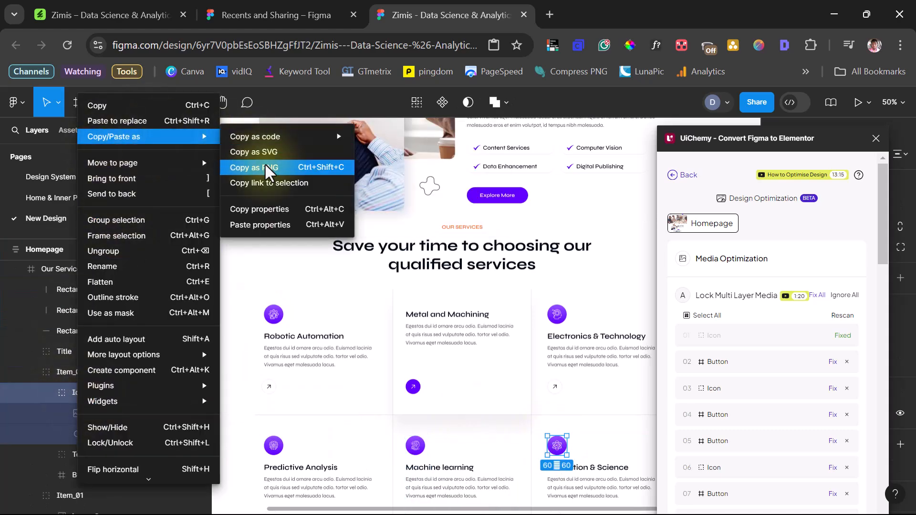
{"action": "left_click", "coordinate": [258, 167]}
{"action": "right_click", "coordinate": [96, 390]}
{"action": "left_click", "coordinate": [172, 120]}
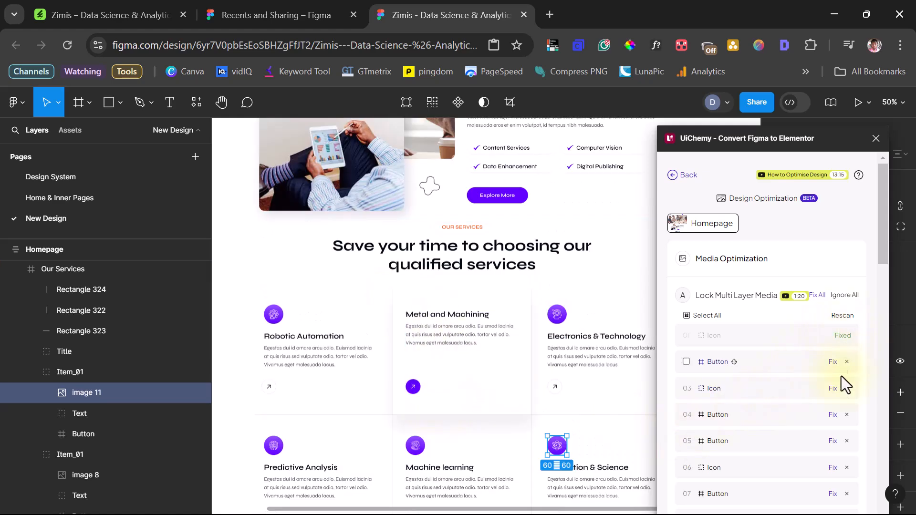
{"action": "left_click", "coordinate": [840, 317]}
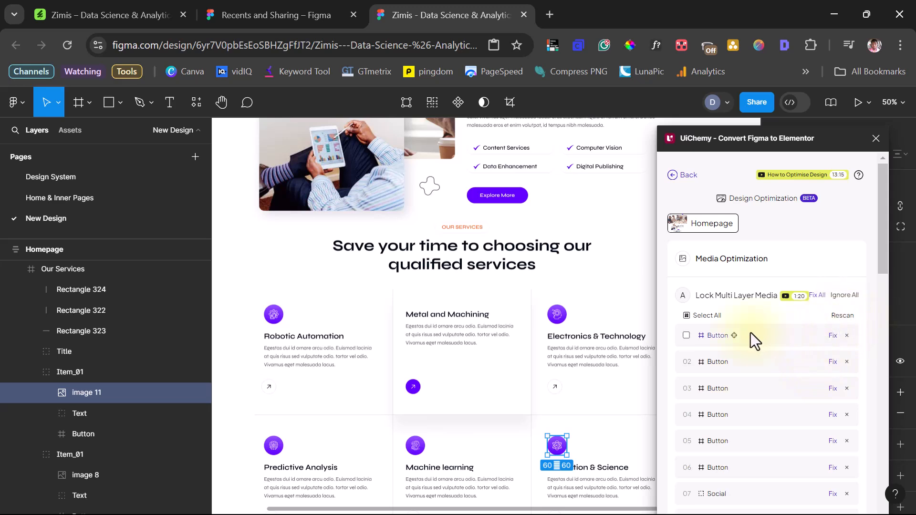
Step: Dismiss the flagged Button under Robotic Automation and locate the flagged Buttons under Metal and Machining and Education & Science
{"action": "left_click", "coordinate": [733, 336]}
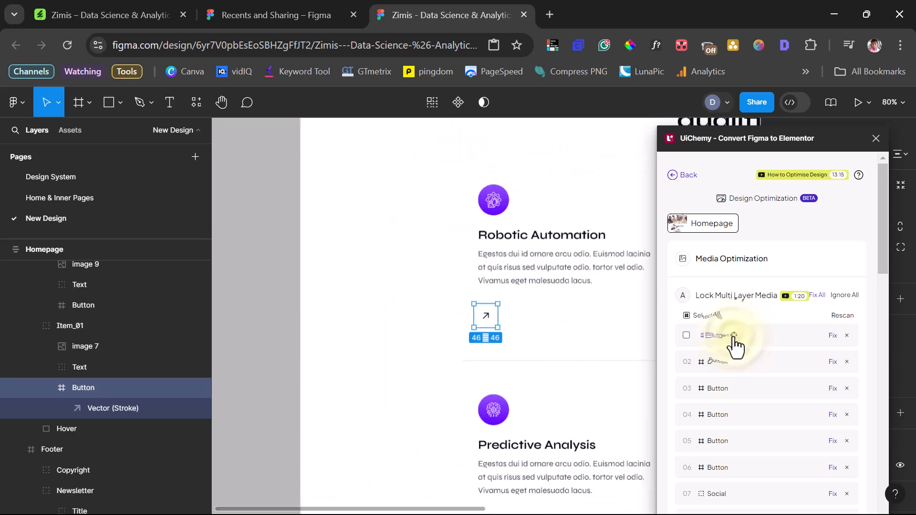
{"action": "left_click", "coordinate": [847, 336]}
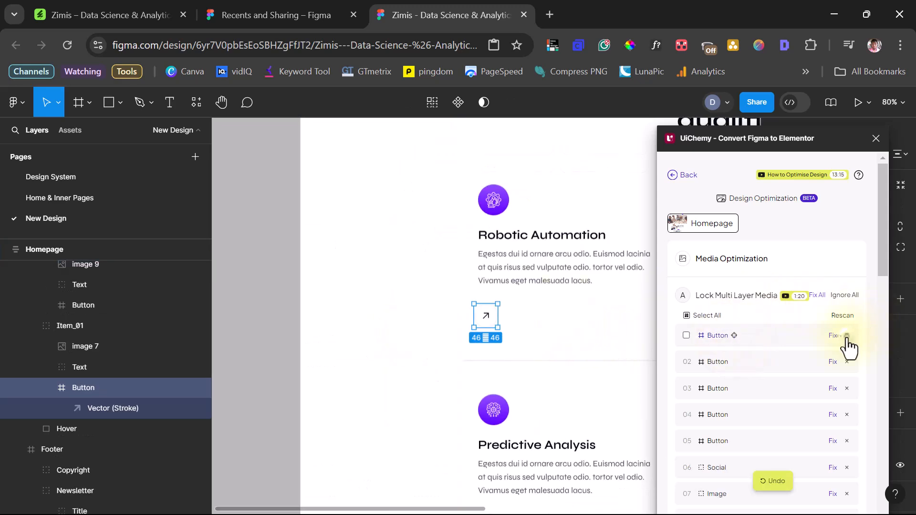
{"action": "left_click", "coordinate": [733, 364]}
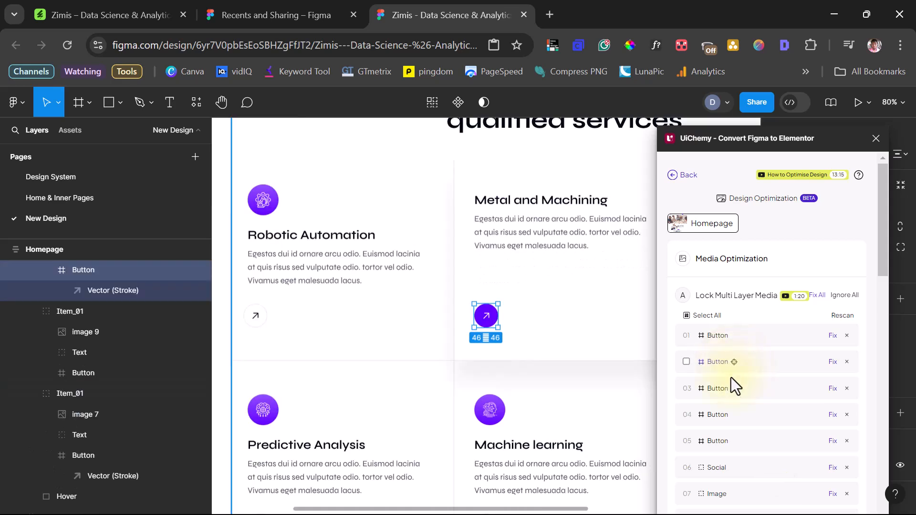
{"action": "left_click", "coordinate": [734, 442]}
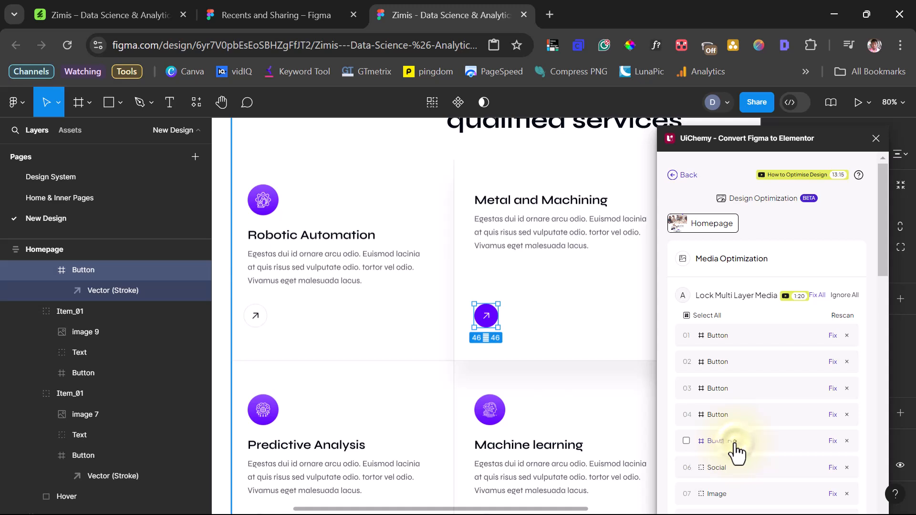
{"action": "scroll", "coordinate": [741, 442], "scroll_direction": "down", "scroll_amount": 2}
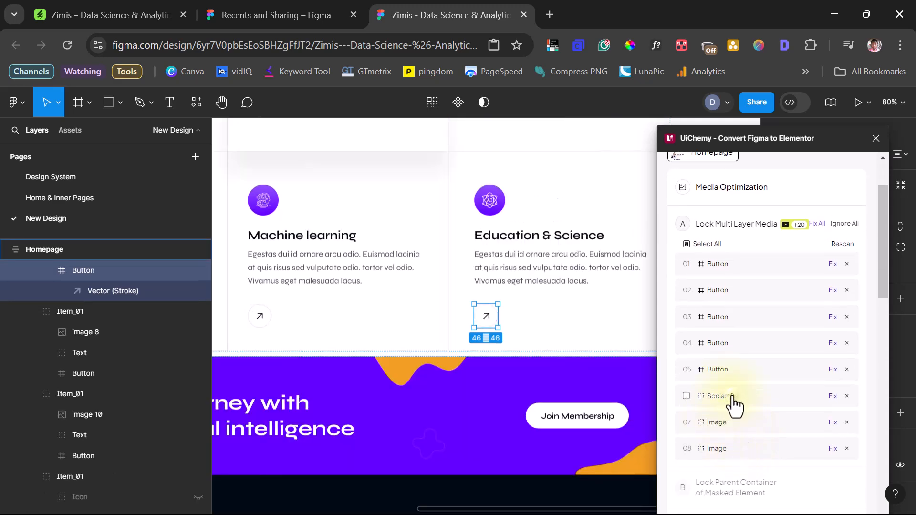
Step: Locate the flagged Social group in the footer and ungroup both it and its nested Social_icon group
{"action": "left_click", "coordinate": [731, 398]}
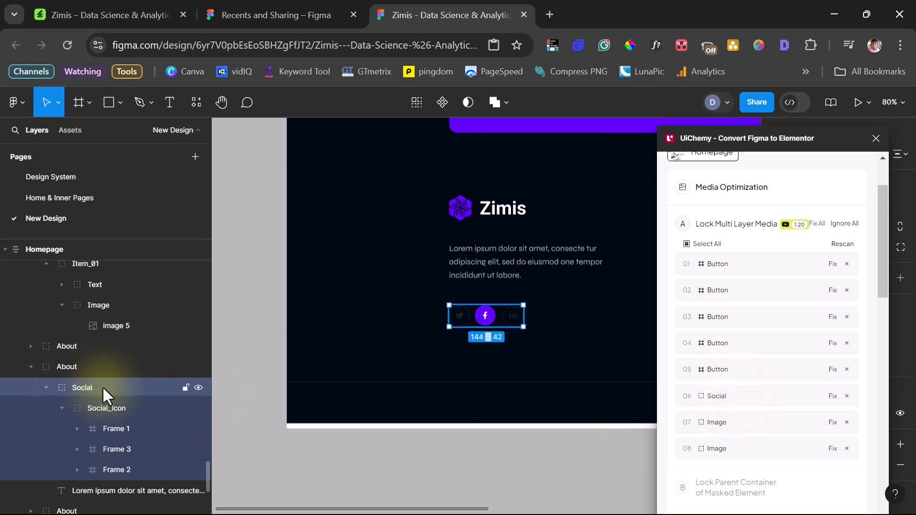
{"action": "right_click", "coordinate": [101, 386]}
{"action": "mouse_move", "coordinate": [101, 385]}
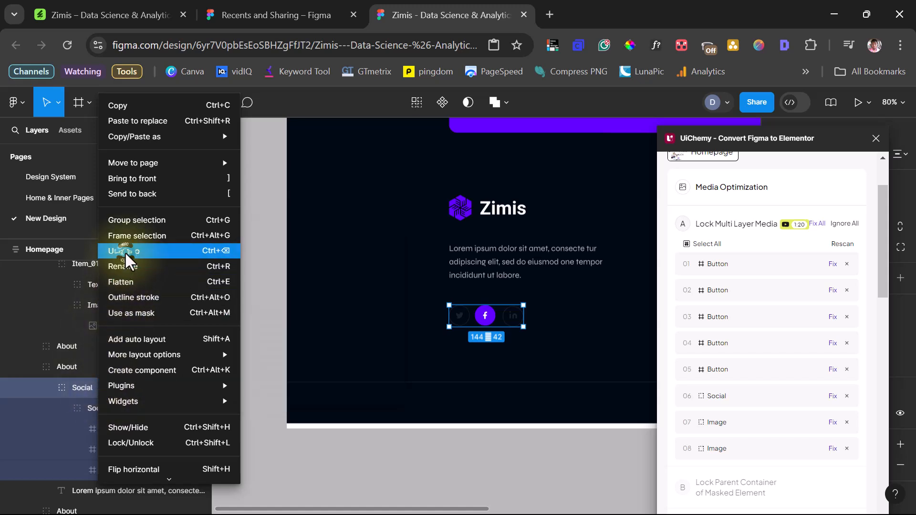
{"action": "left_click", "coordinate": [124, 251]}
{"action": "left_click", "coordinate": [90, 390]}
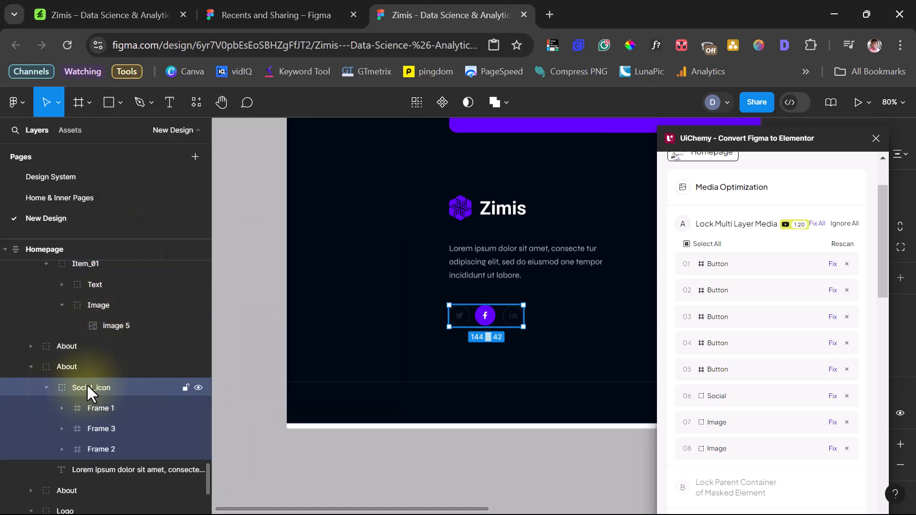
{"action": "right_click", "coordinate": [99, 387]}
{"action": "mouse_move", "coordinate": [99, 387]}
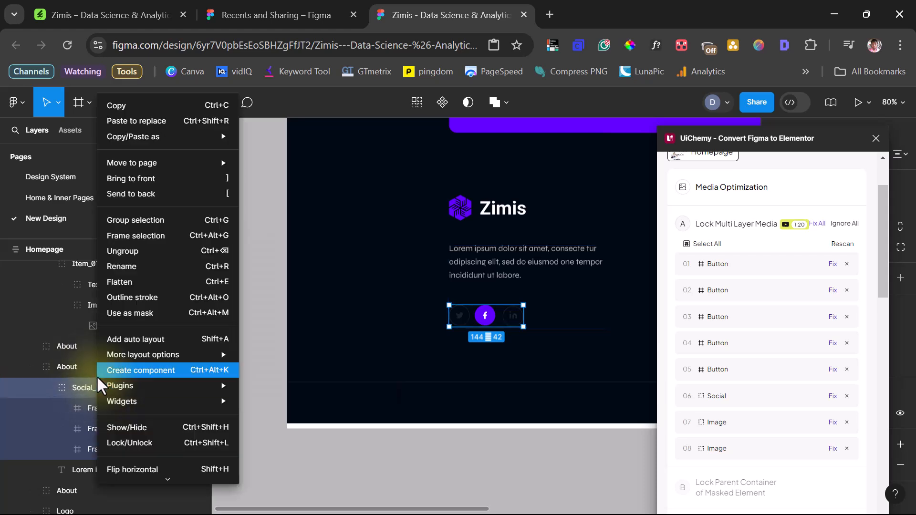
{"action": "left_click", "coordinate": [119, 251]}
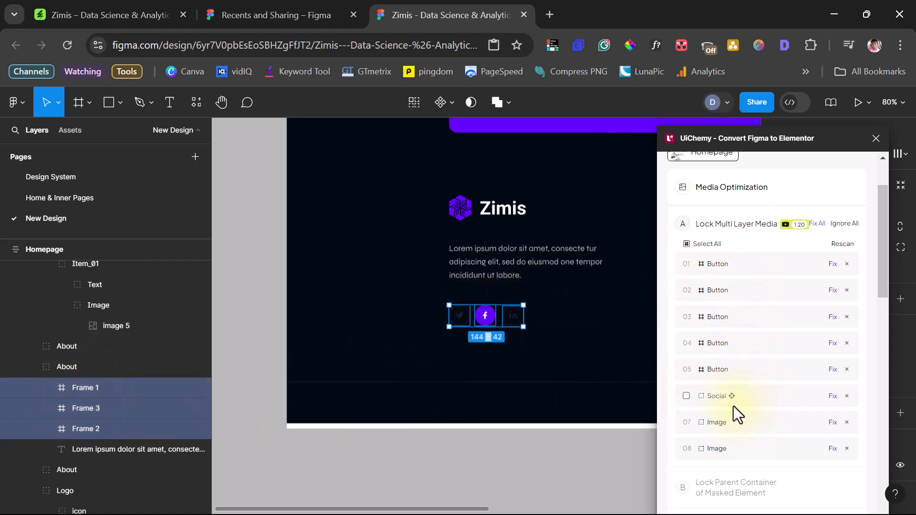
Step: Ungroup the flagged Image groups around both Recent Blogs thumbnails in the footer and rescan the Lock Multi Layer Media list
{"action": "left_click", "coordinate": [732, 423]}
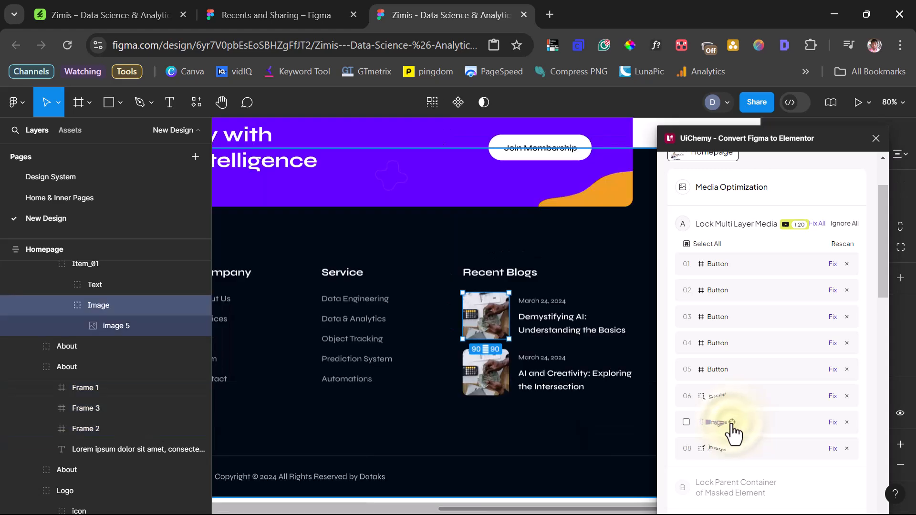
{"action": "right_click", "coordinate": [110, 304]}
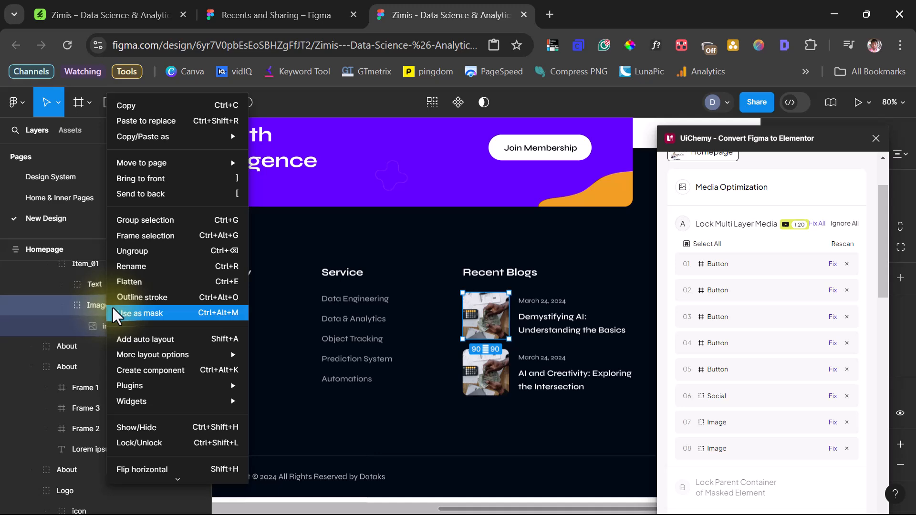
{"action": "left_click", "coordinate": [144, 250]}
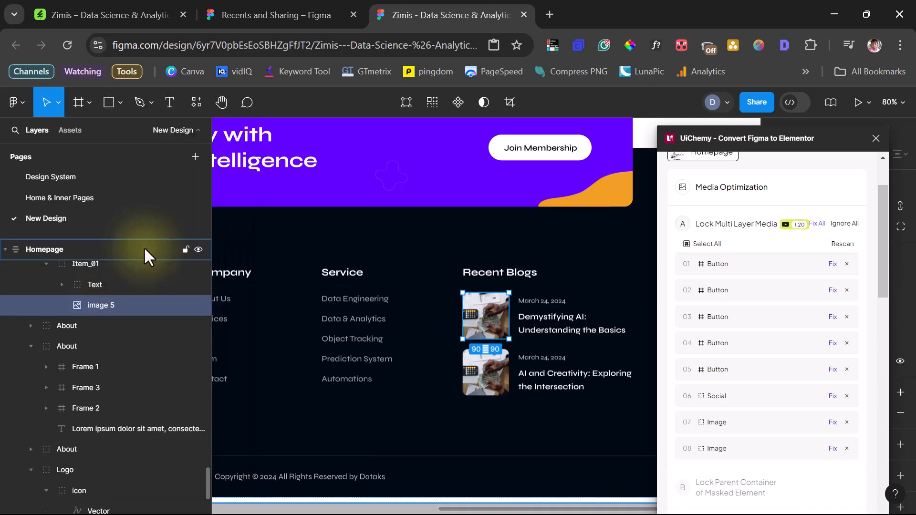
{"action": "left_click", "coordinate": [732, 449]}
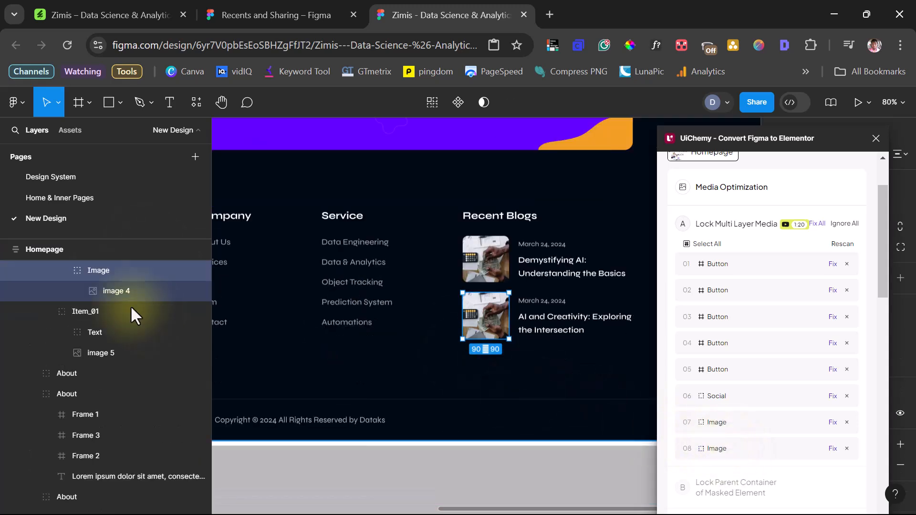
{"action": "right_click", "coordinate": [105, 268]}
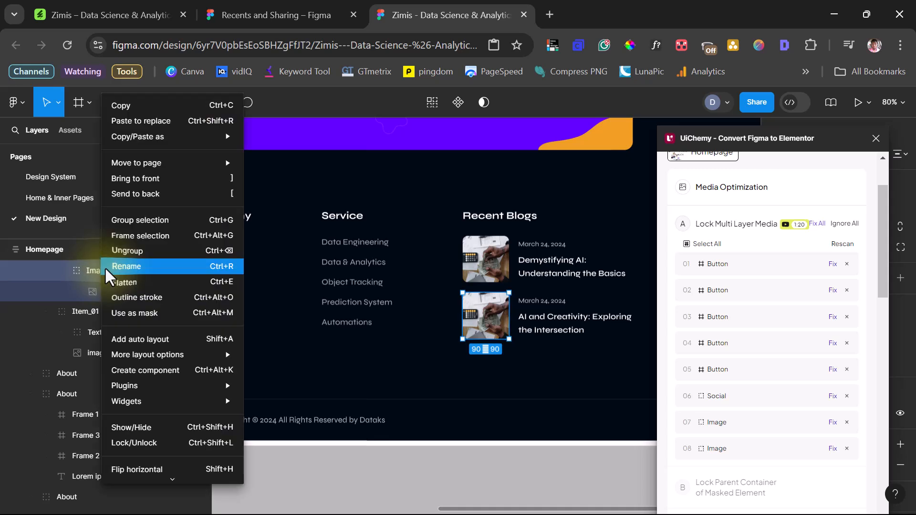
{"action": "left_click", "coordinate": [131, 249]}
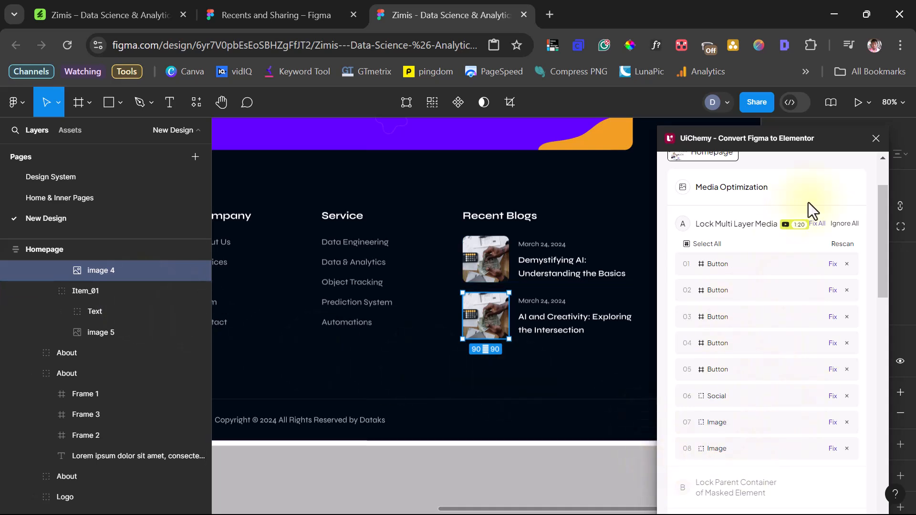
{"action": "left_click", "coordinate": [843, 244]}
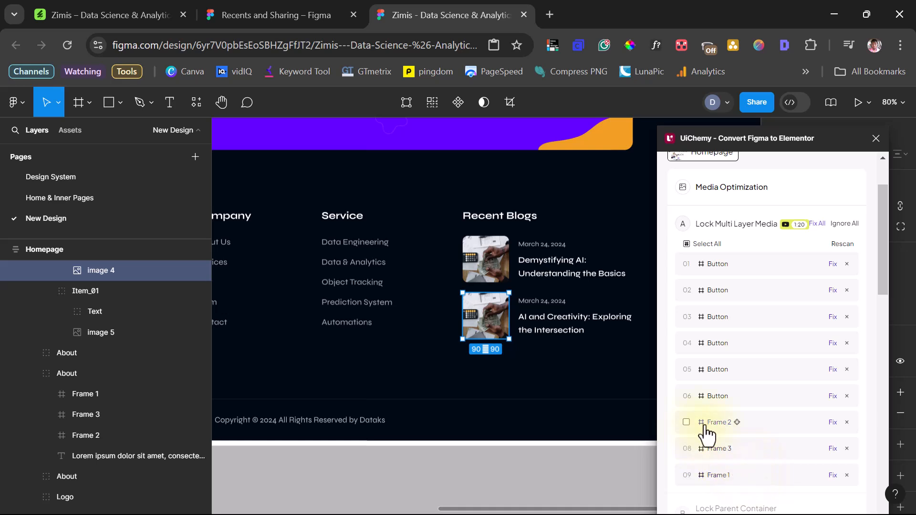
Step: Locate the flagged social icon frames Frame 2, Frame 3 and Frame 1, and ignore all remaining Lock Multi Layer Media entries
{"action": "left_click", "coordinate": [736, 422]}
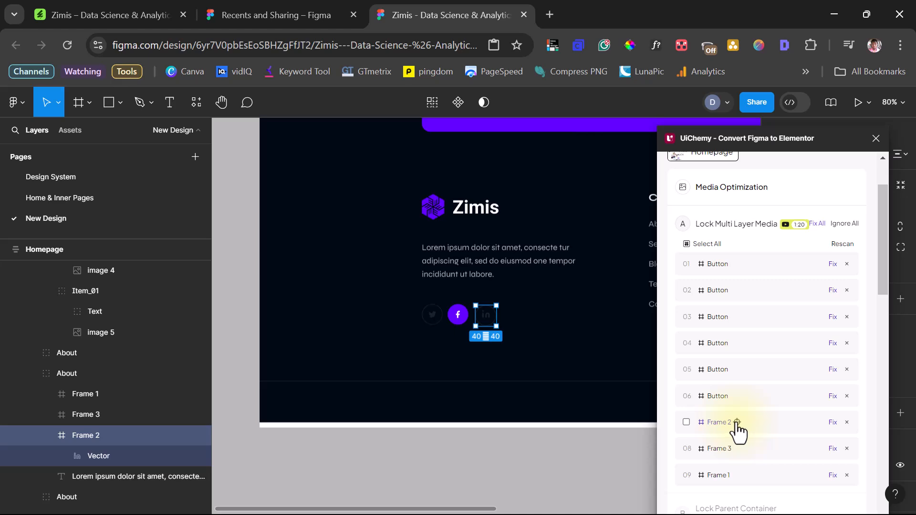
{"action": "left_click", "coordinate": [736, 448]}
{"action": "left_click", "coordinate": [737, 475]}
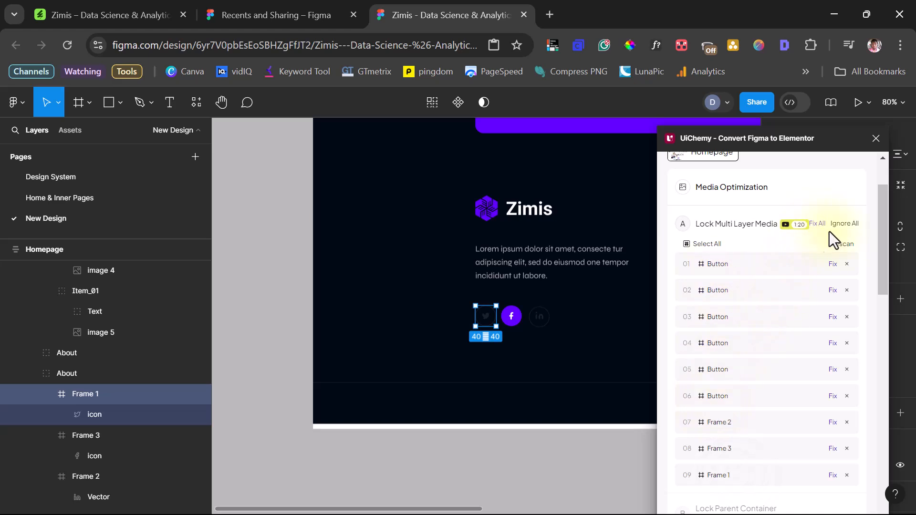
{"action": "left_click", "coordinate": [844, 224]}
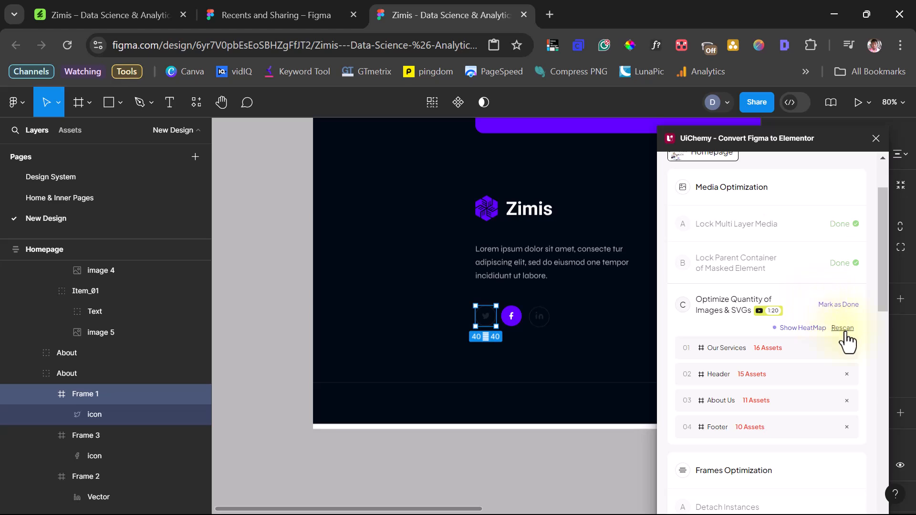
Step: Show the asset heatmap over the Homepage, locate the Our Services section and mark Optimize Quantity of Images & SVGs as done
{"action": "left_click", "coordinate": [803, 329]}
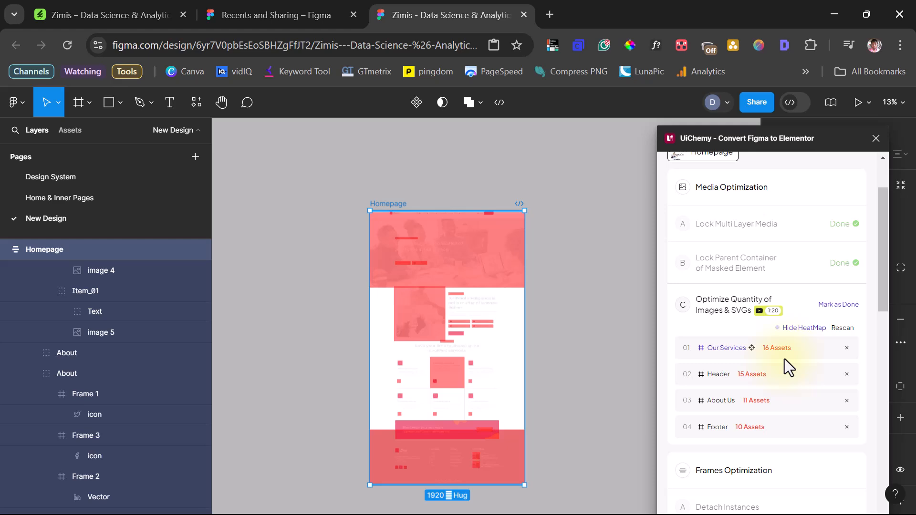
{"action": "key", "text": "ctrl+plus"}
{"action": "key", "text": "ctrl+plus"}
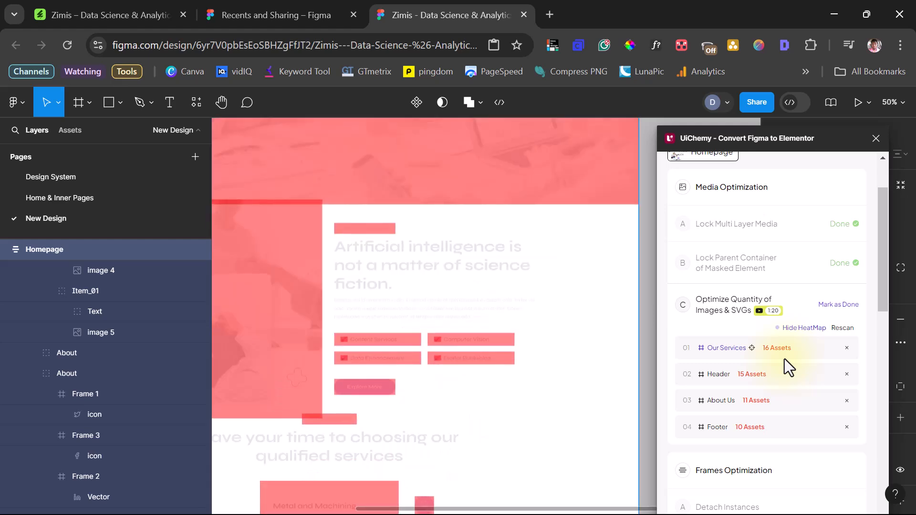
{"action": "left_click", "coordinate": [784, 358]}
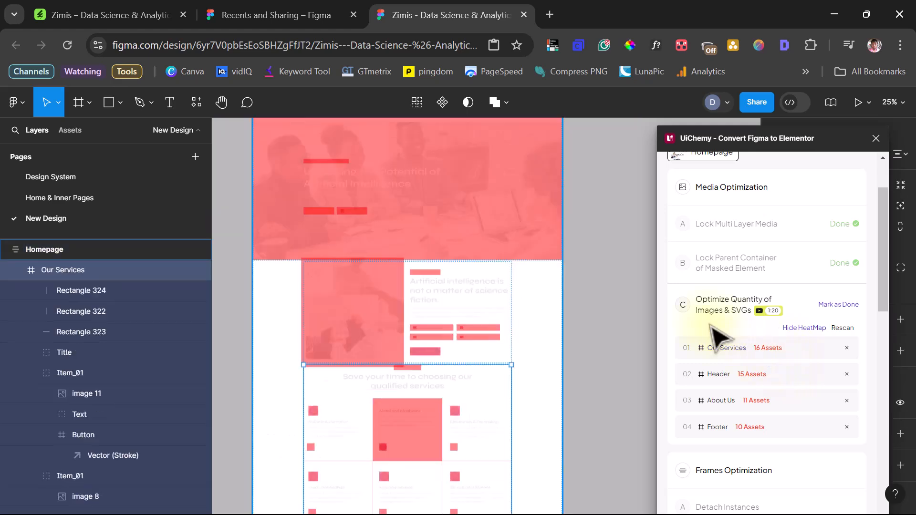
{"action": "left_click", "coordinate": [834, 306]}
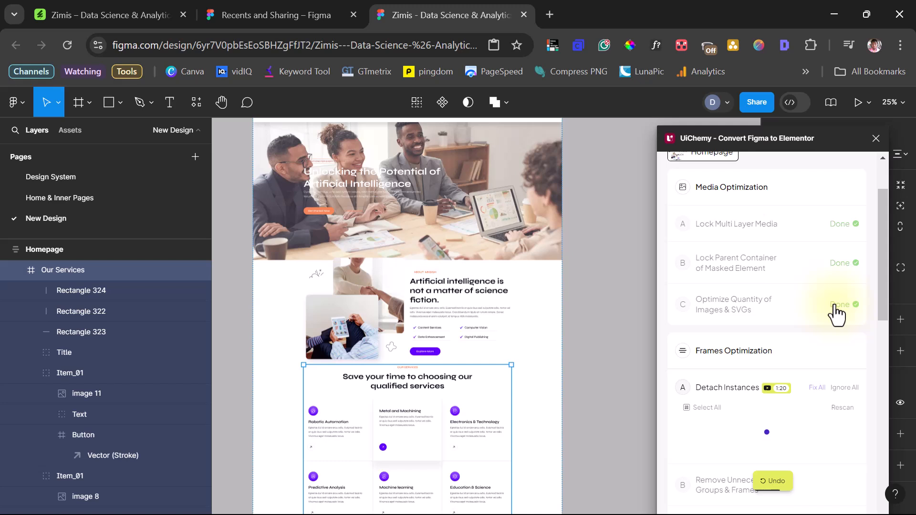
Step: Fix the flagged unnecessary Title / content group in Our Services and the Logo group in the footer
{"action": "scroll", "coordinate": [809, 343], "scroll_direction": "down", "scroll_amount": 3}
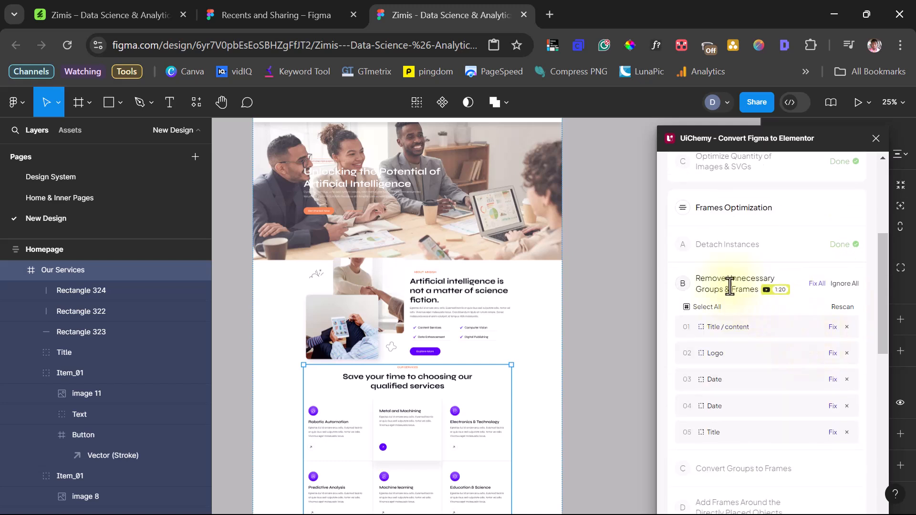
{"action": "left_click", "coordinate": [755, 326]}
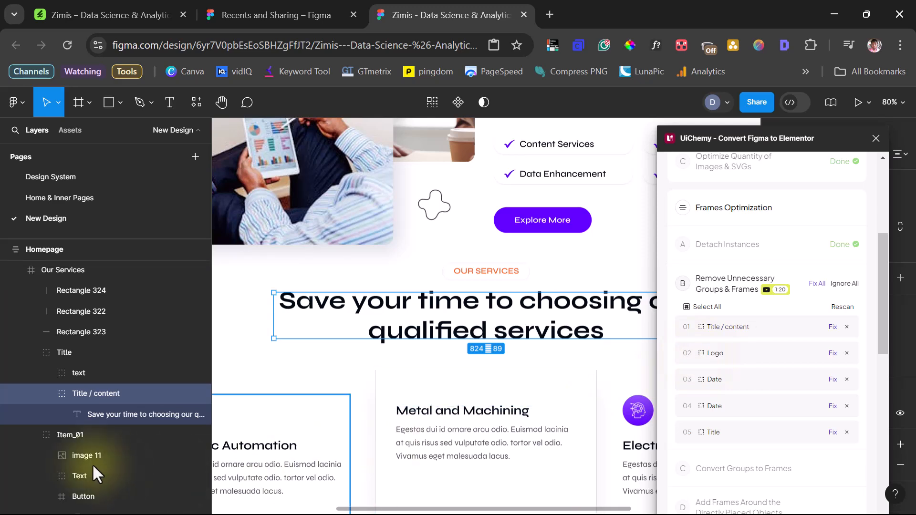
{"action": "left_click", "coordinate": [832, 327]}
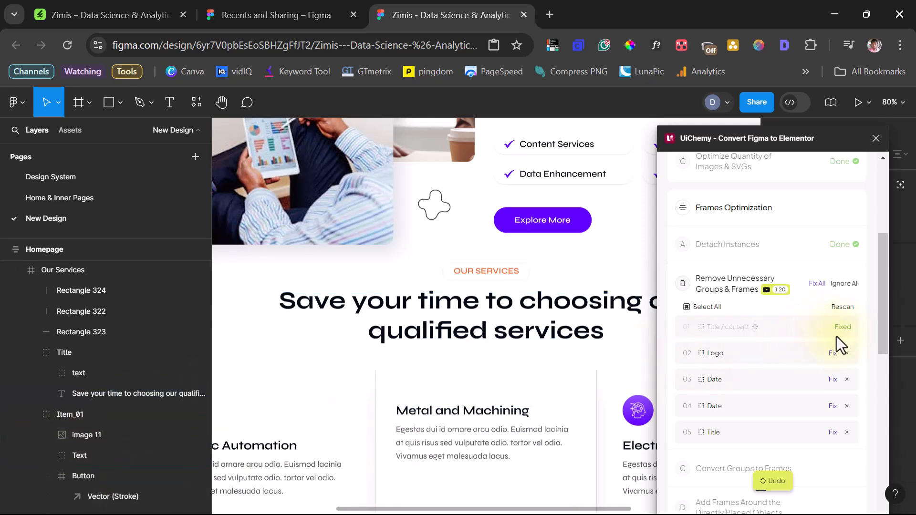
{"action": "left_click", "coordinate": [716, 353]}
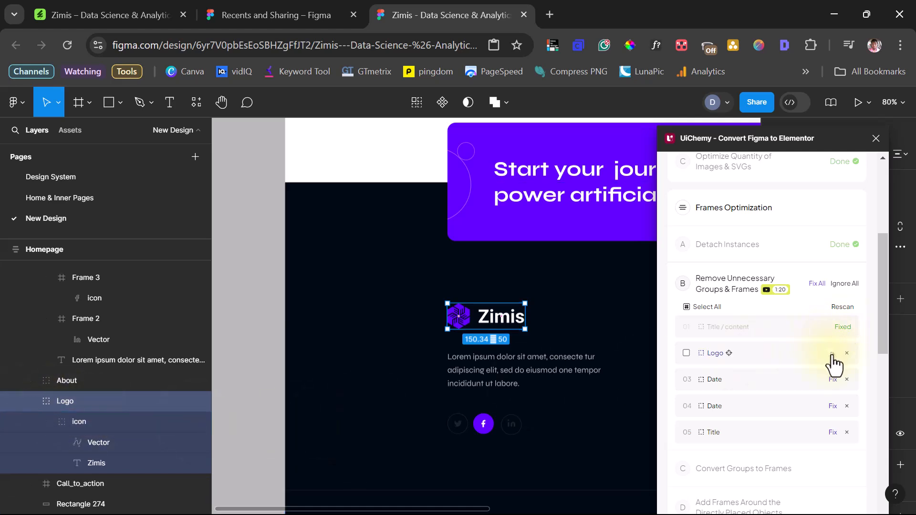
{"action": "left_click", "coordinate": [830, 353]}
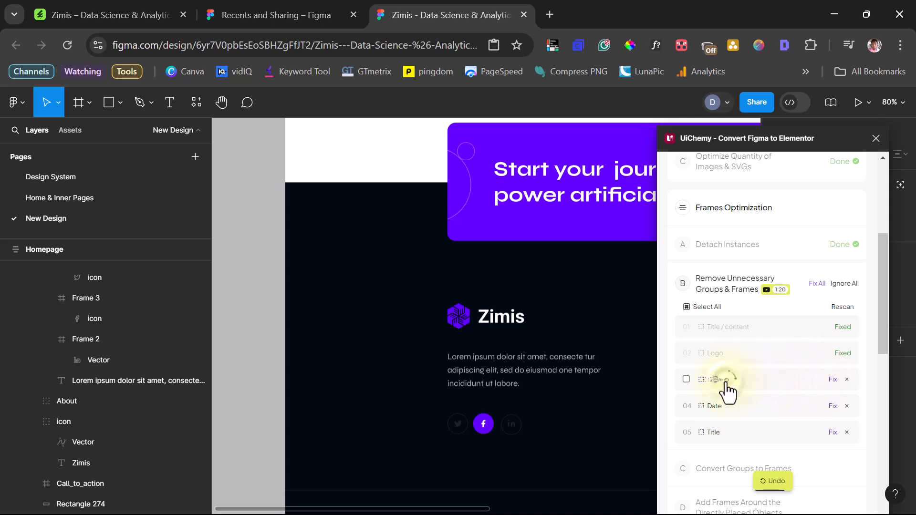
Step: Fix the flagged unnecessary Date groups and the Title group in the footer's Recent Blogs column
{"action": "left_click", "coordinate": [727, 380]}
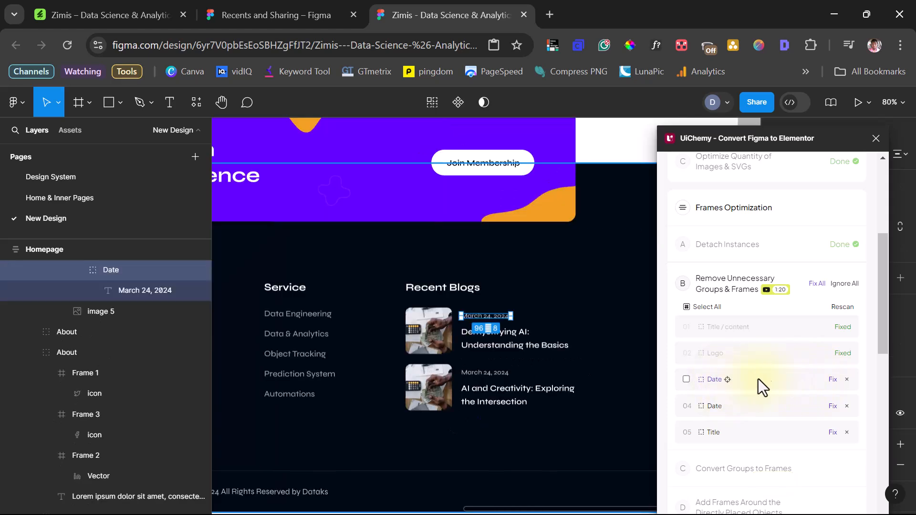
{"action": "left_click", "coordinate": [832, 381]}
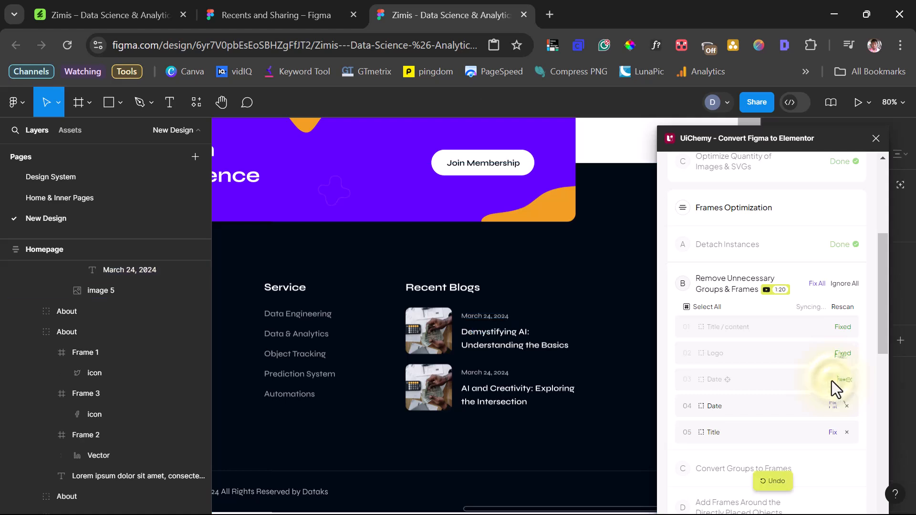
{"action": "left_click", "coordinate": [831, 408]}
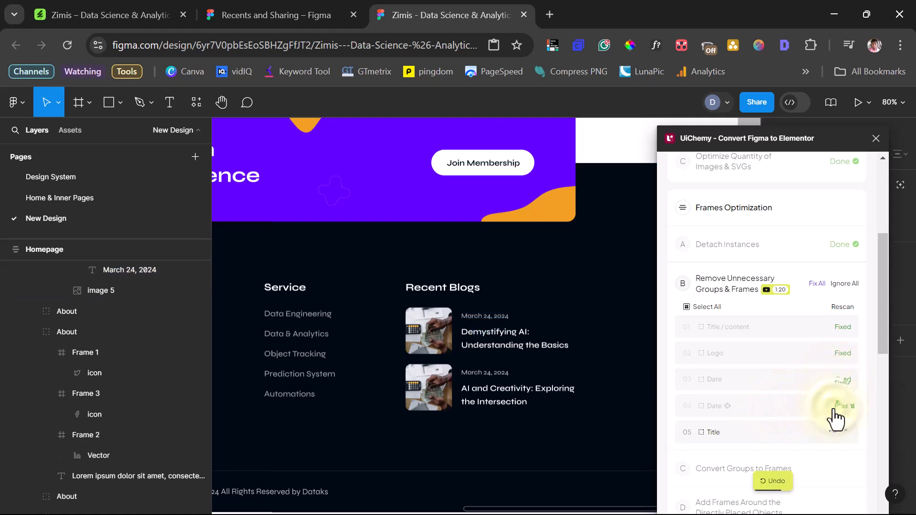
{"action": "left_click", "coordinate": [725, 432]}
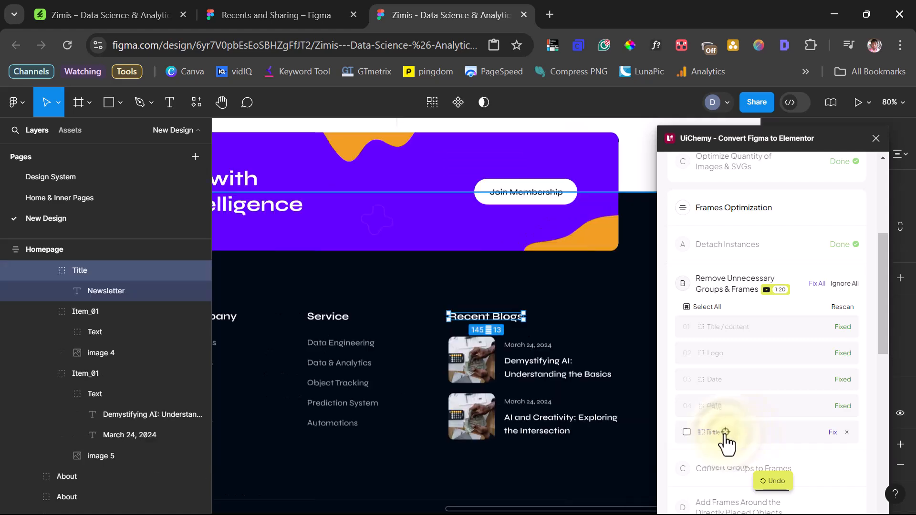
{"action": "left_click", "coordinate": [832, 433]}
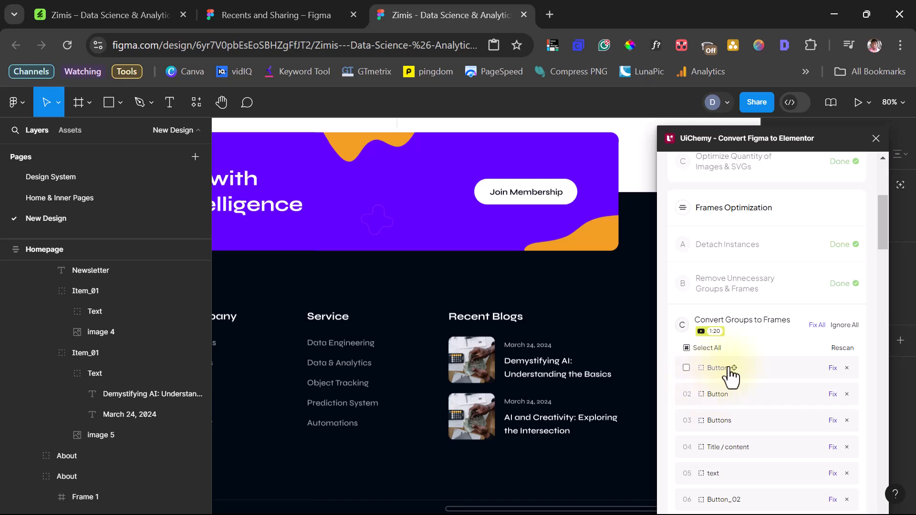
Step: Locate the flagged Watch Demo Button group in the hero and change its type from group to frame
{"action": "left_click", "coordinate": [735, 368]}
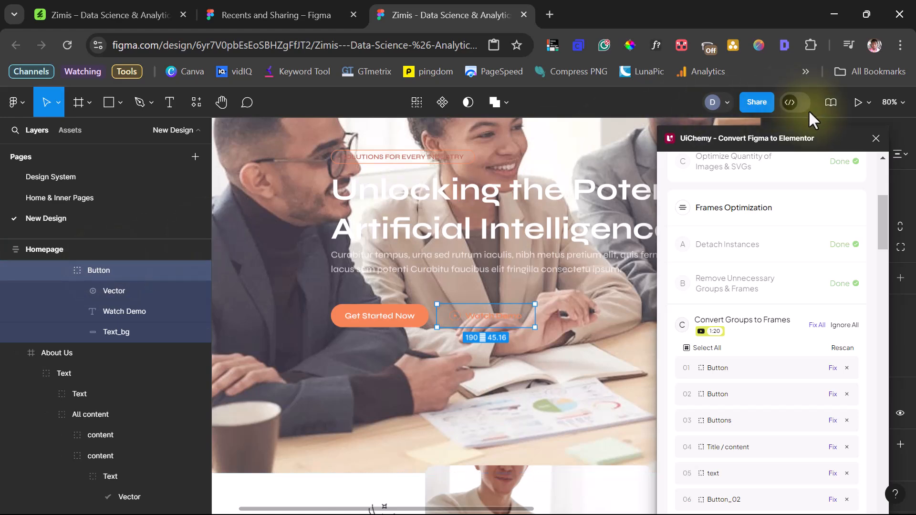
{"action": "left_click_drag", "start_coordinate": [808, 137], "coordinate": [649, 144]}
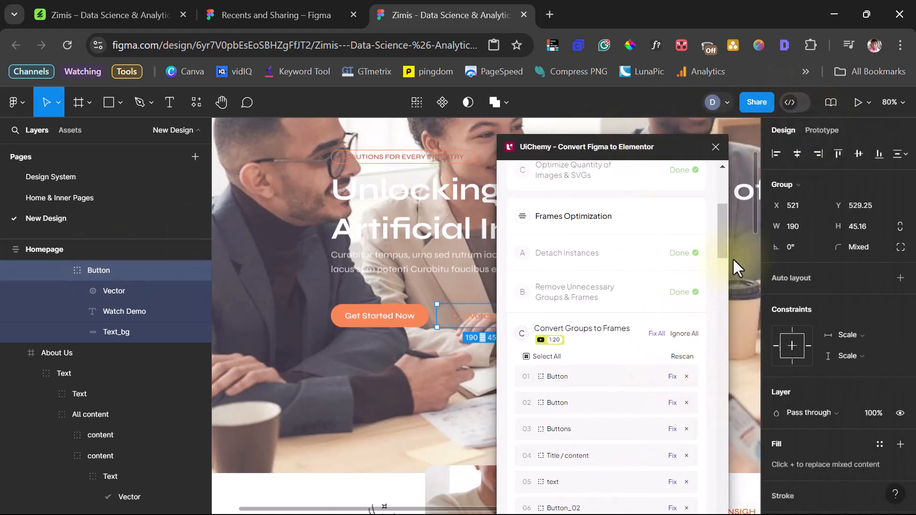
{"action": "left_click", "coordinate": [799, 184]}
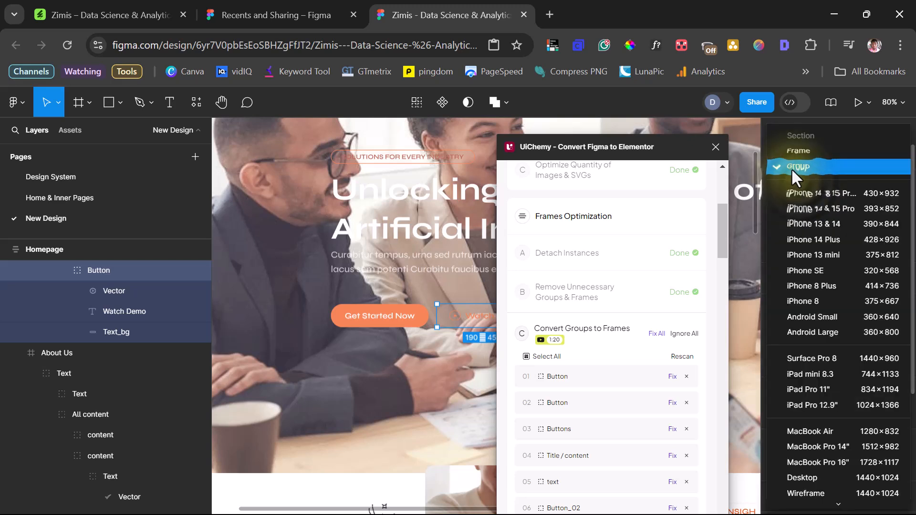
{"action": "left_click", "coordinate": [793, 152]}
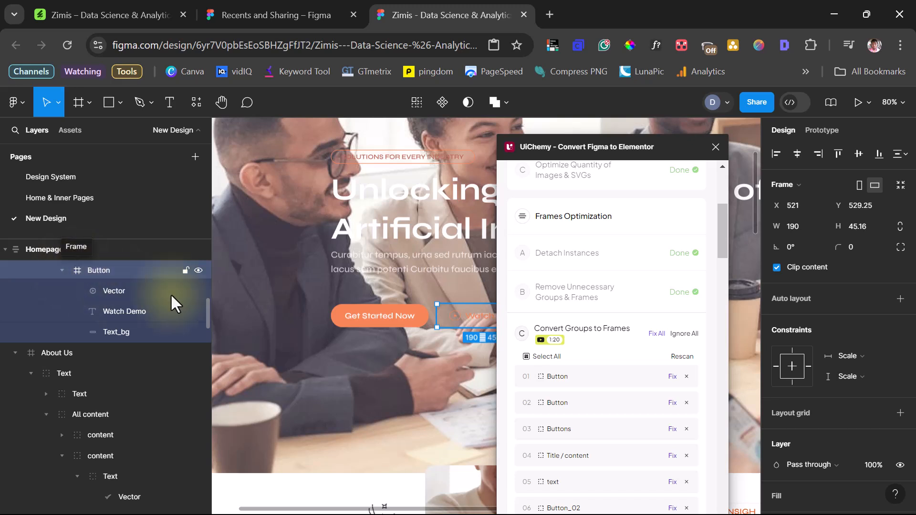
Step: Locate the hero's Get Started Now Button group and change its type from group to frame
{"action": "left_click_drag", "start_coordinate": [611, 150], "coordinate": [701, 174]}
{"action": "left_click_drag", "start_coordinate": [399, 204], "coordinate": [233, 164]}
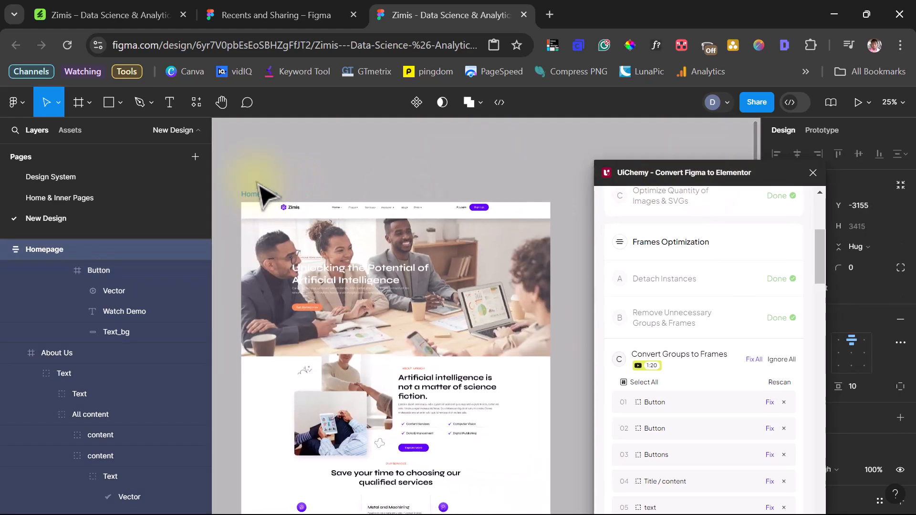
{"action": "scroll", "coordinate": [719, 307], "scroll_direction": "down", "scroll_amount": 2}
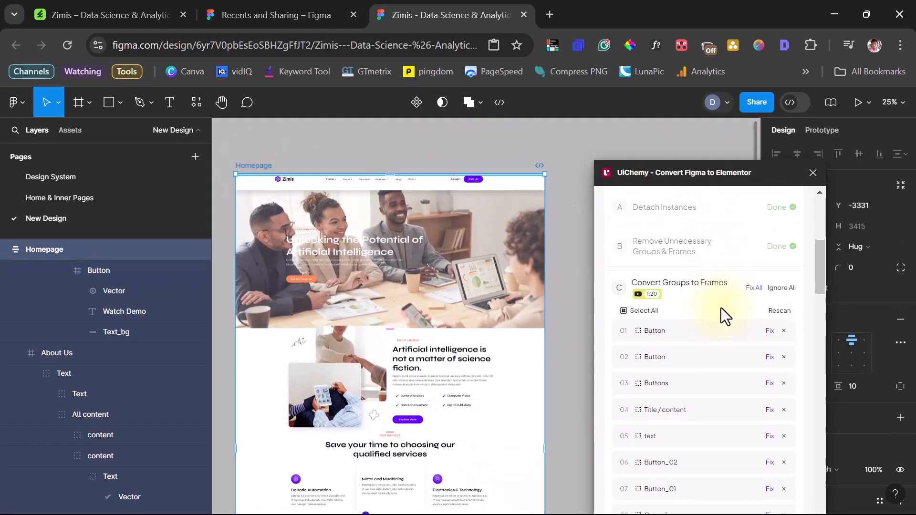
{"action": "left_click", "coordinate": [671, 358]}
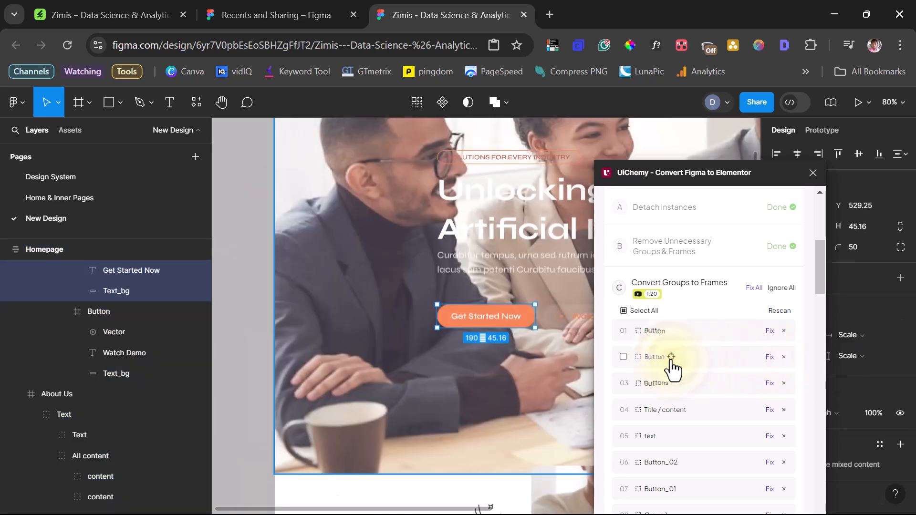
{"action": "scroll", "coordinate": [89, 321], "scroll_direction": "up", "scroll_amount": 1}
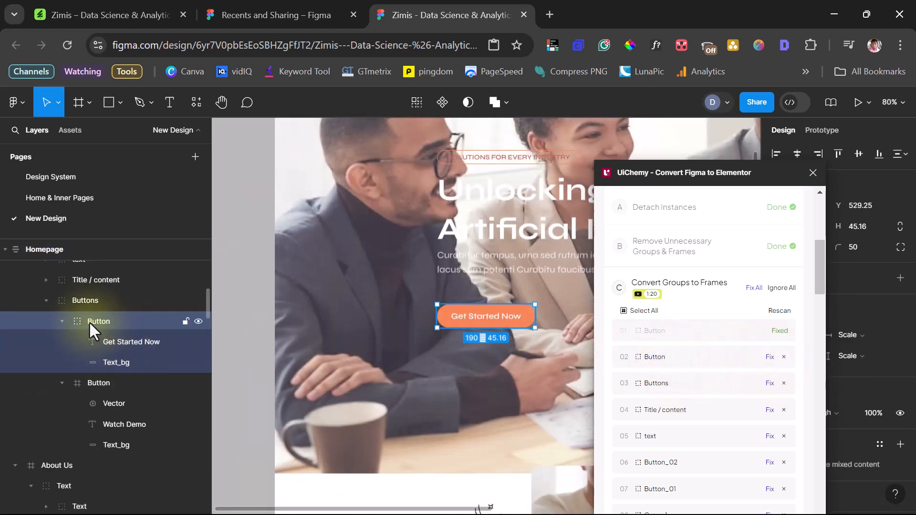
{"action": "left_click", "coordinate": [90, 321]}
{"action": "left_click_drag", "start_coordinate": [733, 178], "coordinate": [674, 162]}
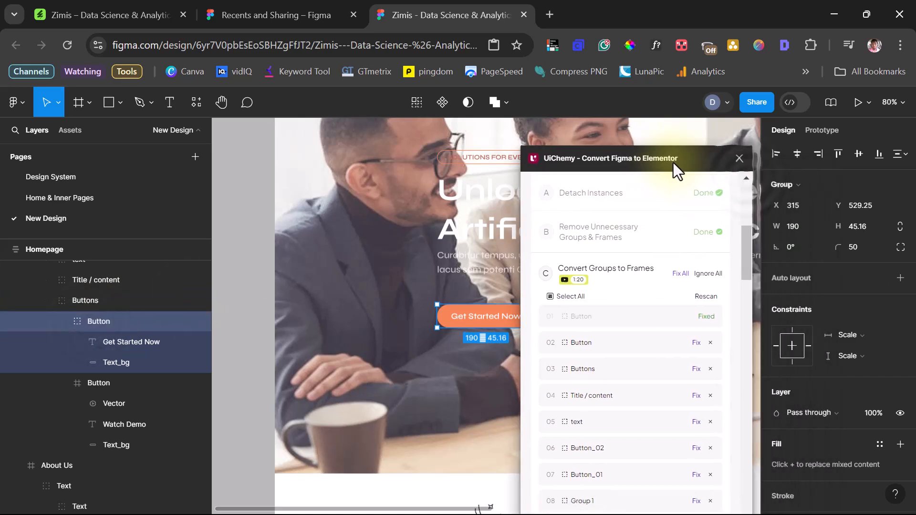
{"action": "left_click", "coordinate": [796, 184]}
{"action": "left_click", "coordinate": [801, 150]}
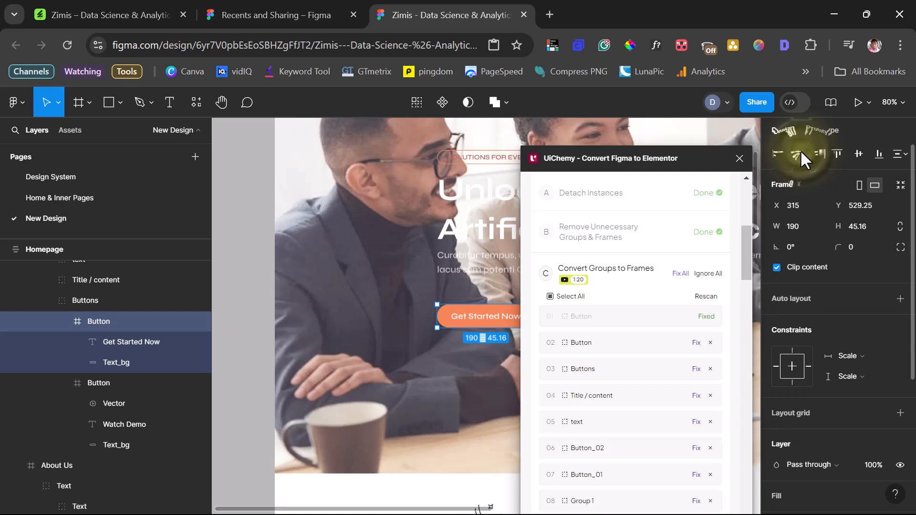
Step: Change the parent Buttons group holding both hero buttons into a frame
{"action": "left_click", "coordinate": [597, 343]}
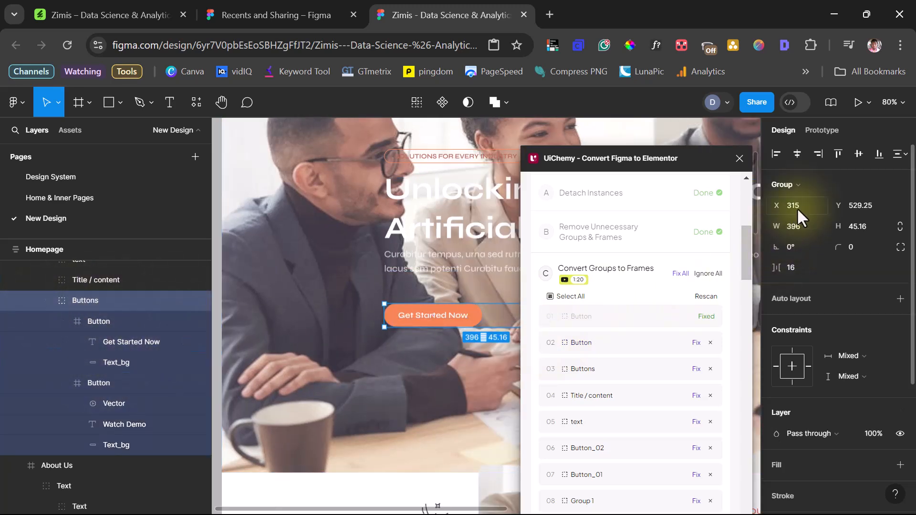
{"action": "left_click", "coordinate": [797, 187]}
{"action": "left_click", "coordinate": [800, 151]}
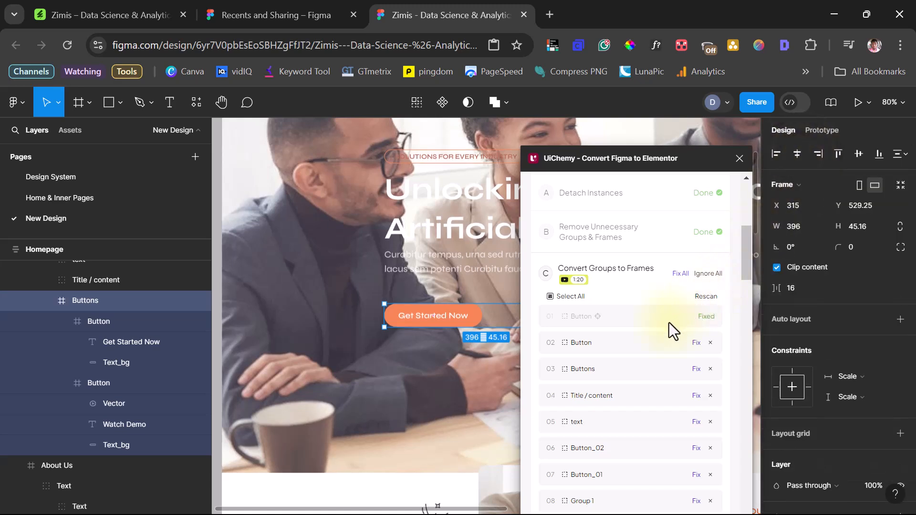
Step: Convert the hero's flagged Title / content group and its text group to frames with UiChemy's fixes
{"action": "left_click", "coordinate": [618, 396]}
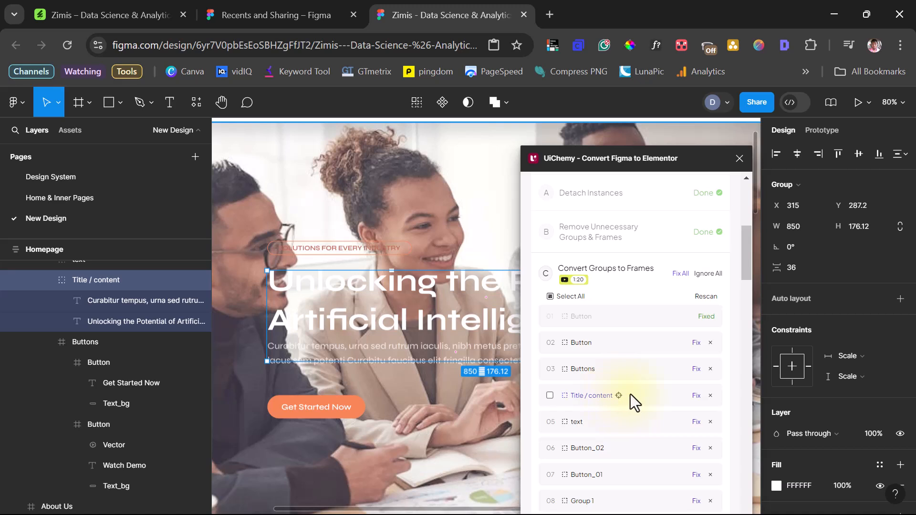
{"action": "left_click", "coordinate": [695, 398]}
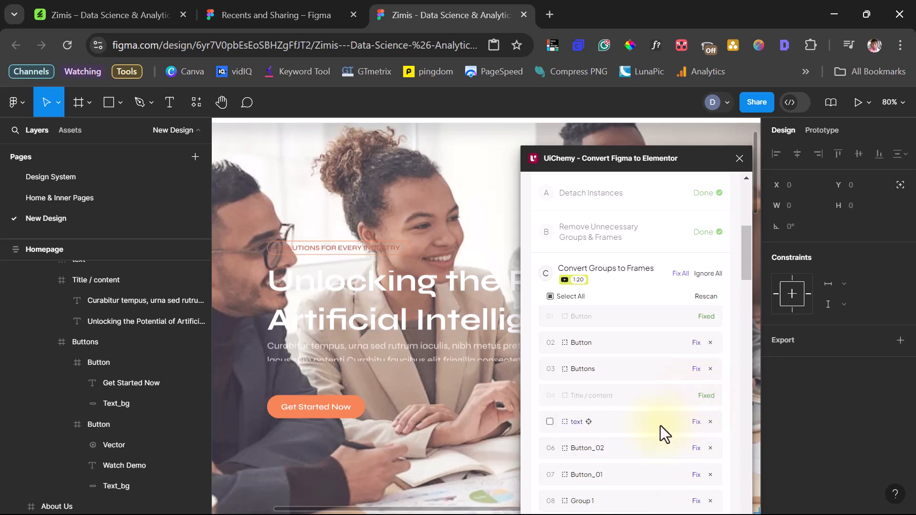
{"action": "left_click", "coordinate": [587, 423]}
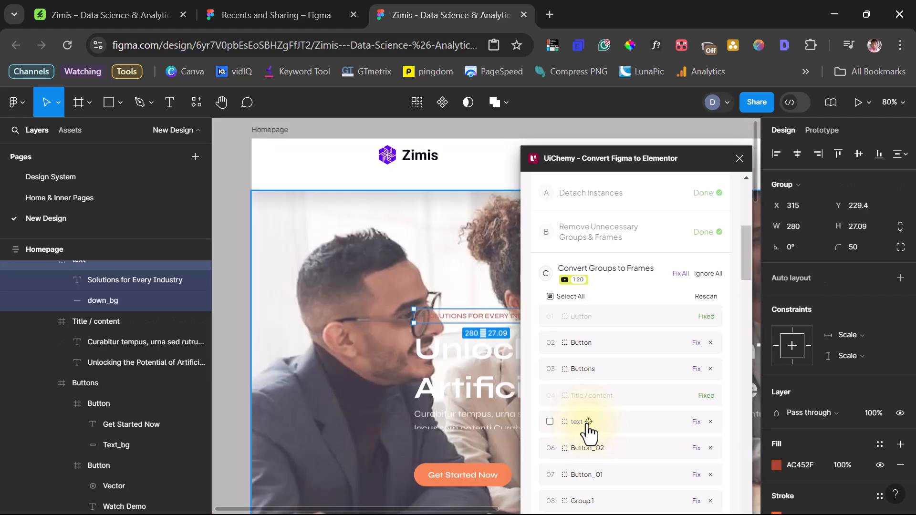
{"action": "scroll", "coordinate": [121, 352], "scroll_direction": "up", "scroll_amount": 2}
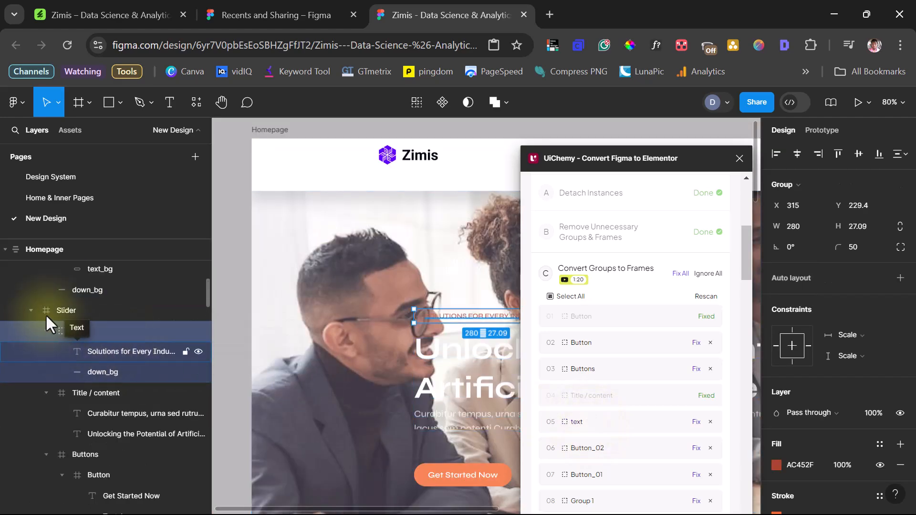
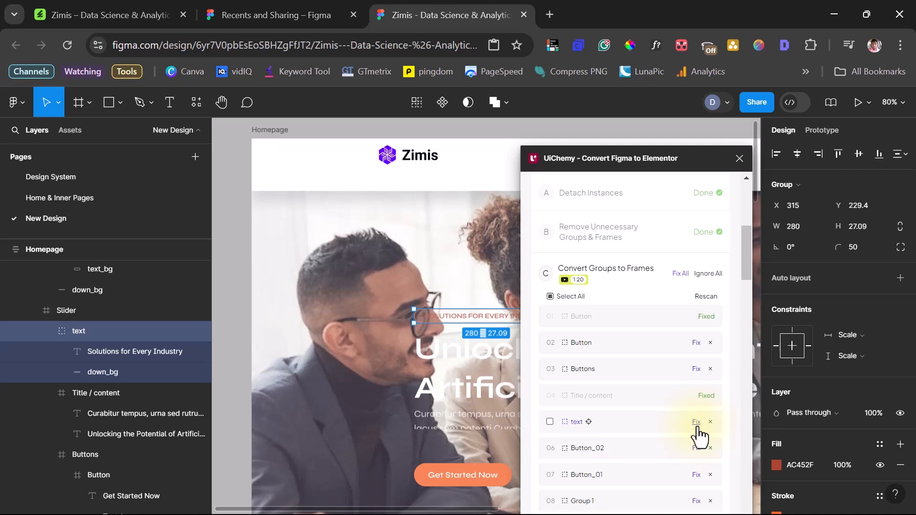
{"action": "left_click", "coordinate": [698, 422]}
Step: Convert the header's Button_02, Button_01 and Group 1 (Home) groups to frames with UiChemy's fixes
{"action": "left_click", "coordinate": [613, 455]}
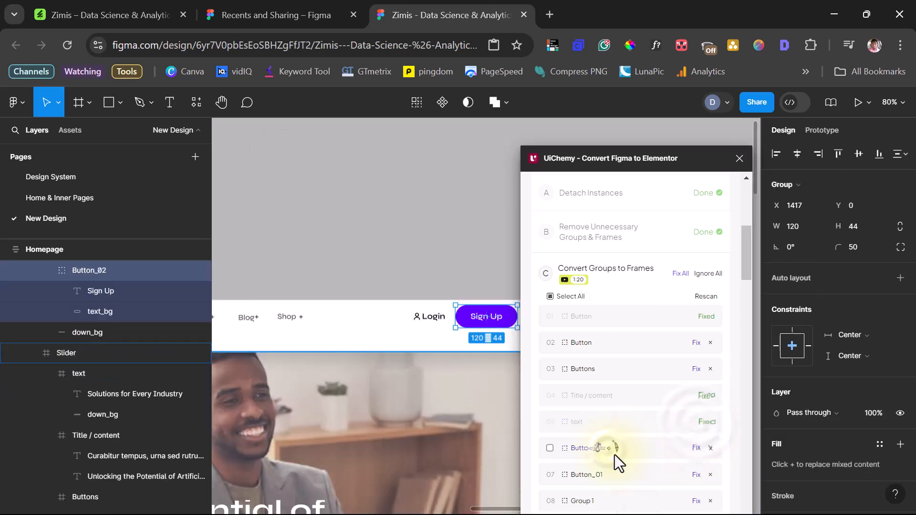
{"action": "left_click", "coordinate": [696, 474]}
{"action": "scroll", "coordinate": [648, 439], "scroll_direction": "down", "scroll_amount": 3}
{"action": "left_click", "coordinate": [599, 359]}
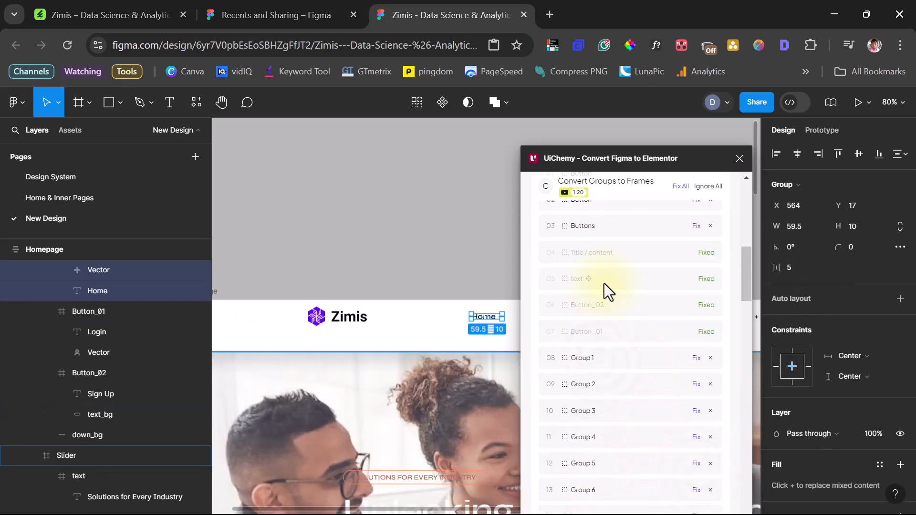
{"action": "left_click", "coordinate": [696, 358]}
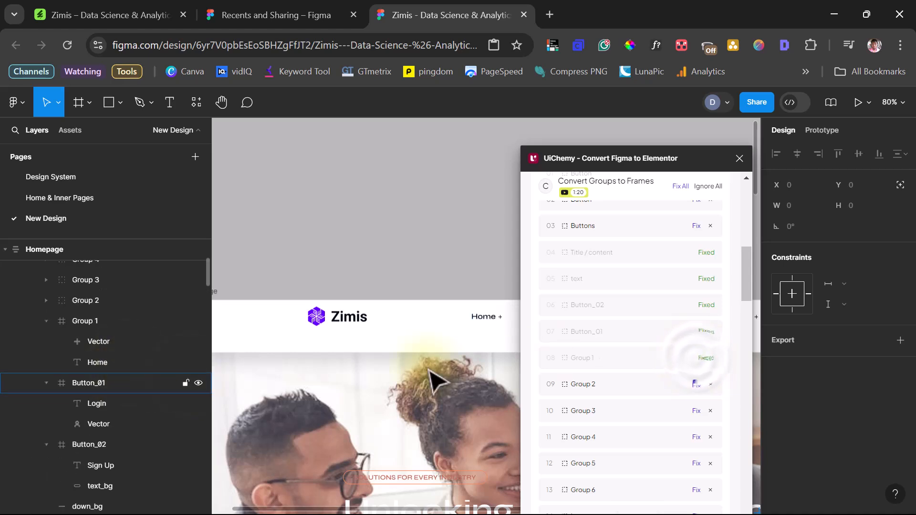
Step: Convert the remaining header menu item groups, Group 2 through Group 6, to frames with UiChemy's fixes
{"action": "left_click", "coordinate": [600, 384]}
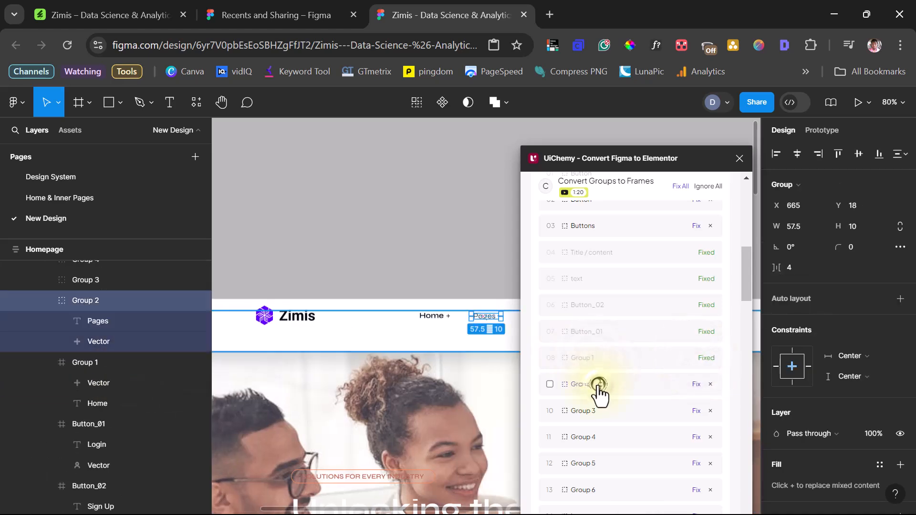
{"action": "left_click", "coordinate": [695, 385]}
{"action": "left_click", "coordinate": [695, 412]}
{"action": "left_click", "coordinate": [599, 437]}
{"action": "left_click", "coordinate": [696, 438]}
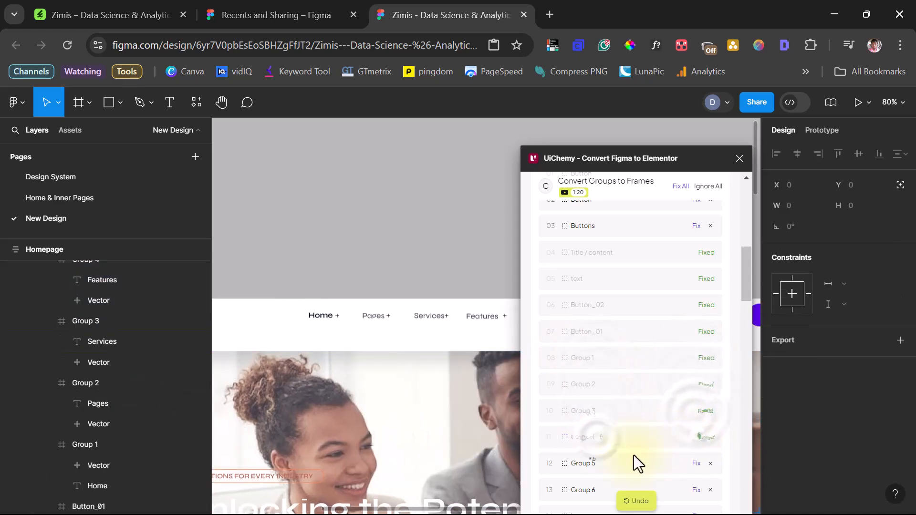
{"action": "left_click", "coordinate": [599, 463]}
{"action": "left_click", "coordinate": [696, 463]}
{"action": "left_click", "coordinate": [596, 487]}
{"action": "scroll", "coordinate": [632, 444], "scroll_direction": "down", "scroll_amount": 1}
{"action": "left_click", "coordinate": [696, 419]}
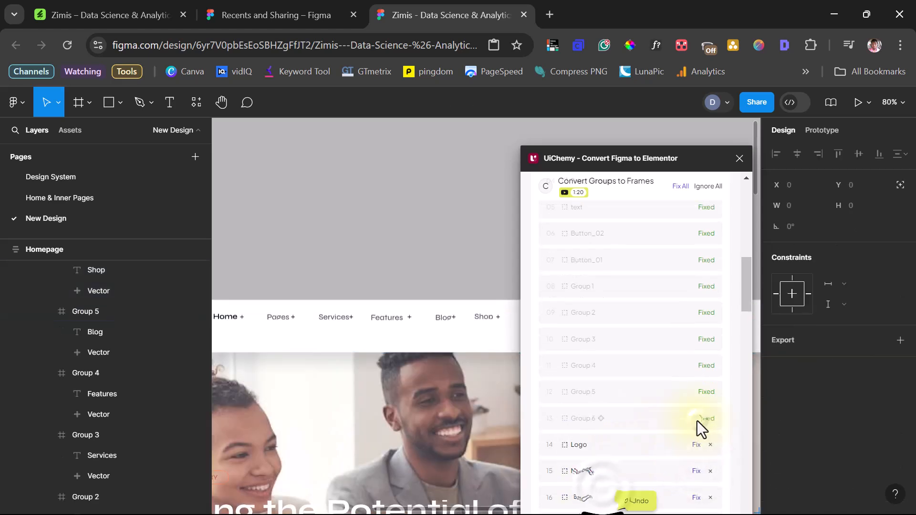
Step: Wrap the six header menu item frames, Group 1 through Group 6, together in one new frame
{"action": "scroll", "coordinate": [93, 337], "scroll_direction": "up", "scroll_amount": 1}
{"action": "left_click", "coordinate": [85, 321]}
{"action": "left_click", "coordinate": [82, 382], "text": "shift"}
{"action": "left_click", "coordinate": [79, 444], "text": "shift"}
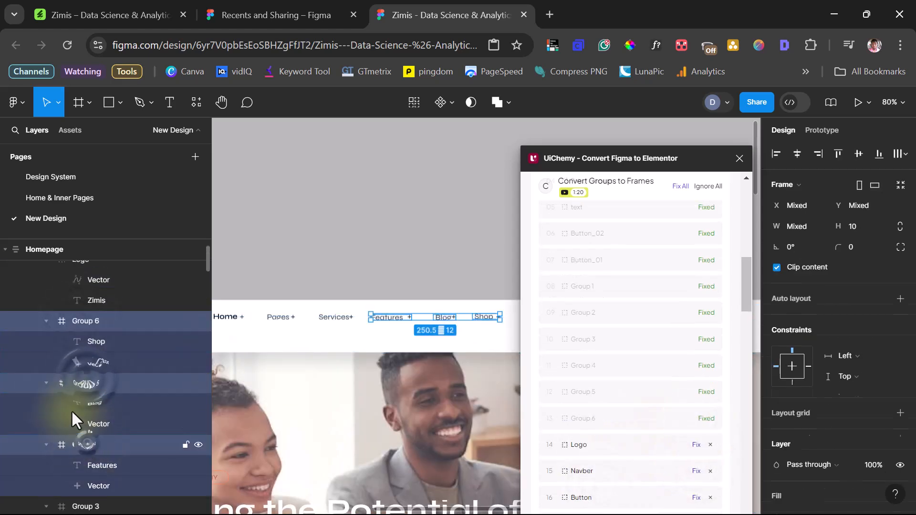
{"action": "left_click", "coordinate": [46, 383]}
{"action": "left_click", "coordinate": [45, 320]}
{"action": "left_click", "coordinate": [45, 363]}
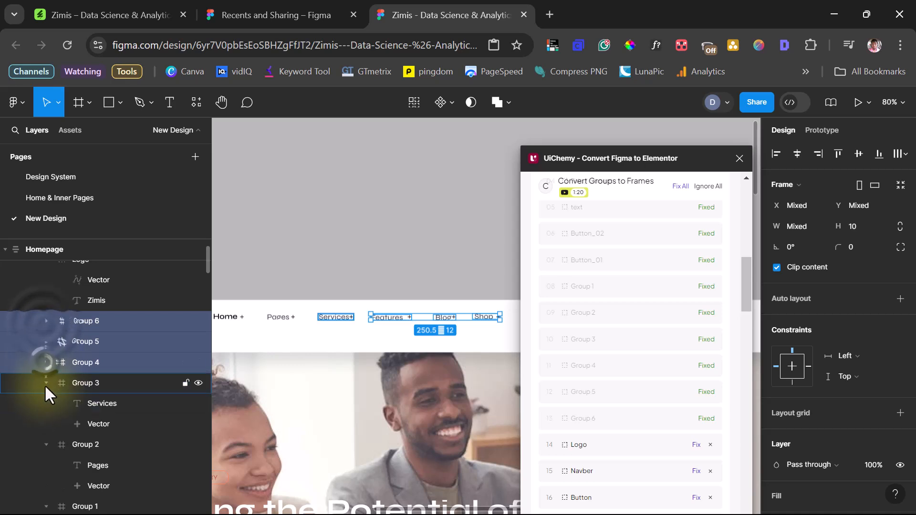
{"action": "left_click", "coordinate": [45, 383]}
{"action": "left_click", "coordinate": [45, 403]}
{"action": "left_click", "coordinate": [46, 423]}
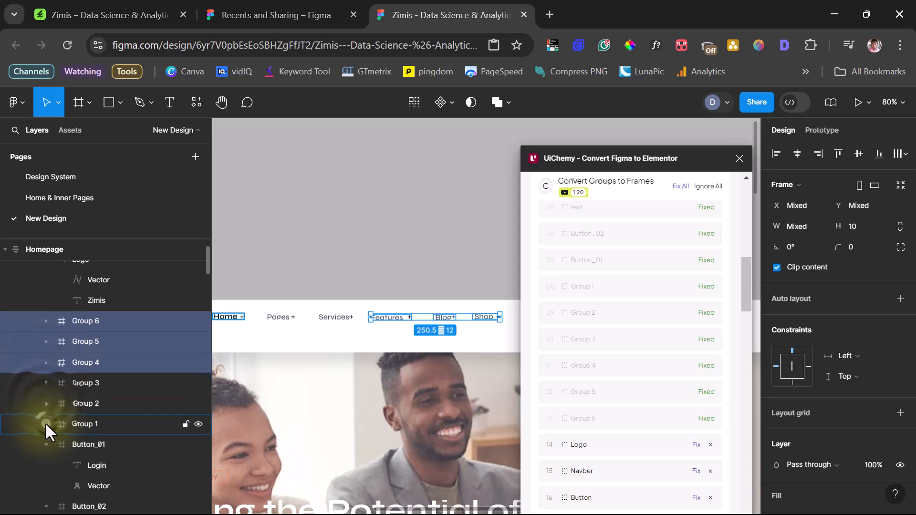
{"action": "left_click", "coordinate": [93, 423], "text": "shift"}
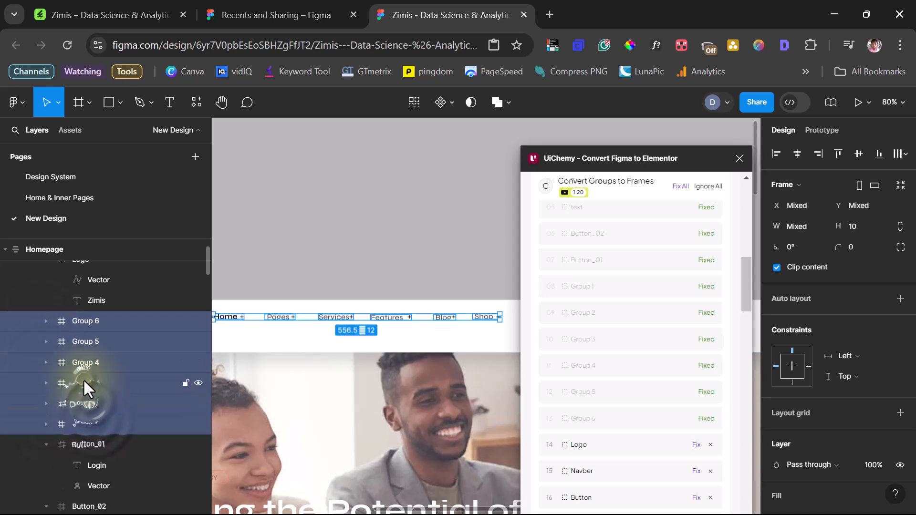
{"action": "right_click", "coordinate": [83, 379]}
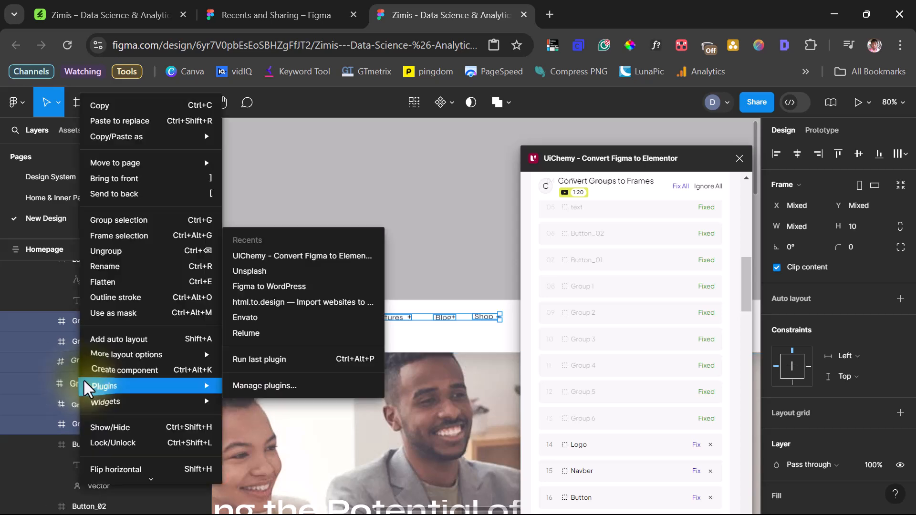
{"action": "left_click", "coordinate": [119, 235]}
Step: Rename the new menu frame as Menu and convert the header's Logo group to a frame with UiChemy's fix
{"action": "double_click", "coordinate": [84, 321]}
{"action": "type", "text": "Menu"}
{"action": "key", "text": "Return"}
{"action": "left_click", "coordinate": [592, 444]}
{"action": "left_click", "coordinate": [696, 444]}
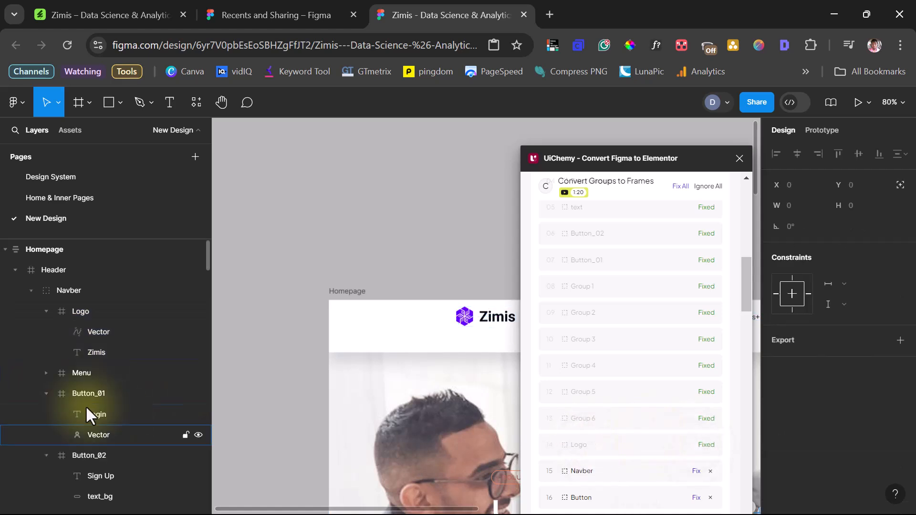
Step: Wrap the header's Button_01 and Button_02 in a new frame and name it Buttons
{"action": "left_click", "coordinate": [96, 395]}
{"action": "scroll", "coordinate": [48, 384], "scroll_direction": "down", "scroll_amount": 2}
{"action": "left_click", "coordinate": [47, 383]}
{"action": "left_click", "coordinate": [45, 322]}
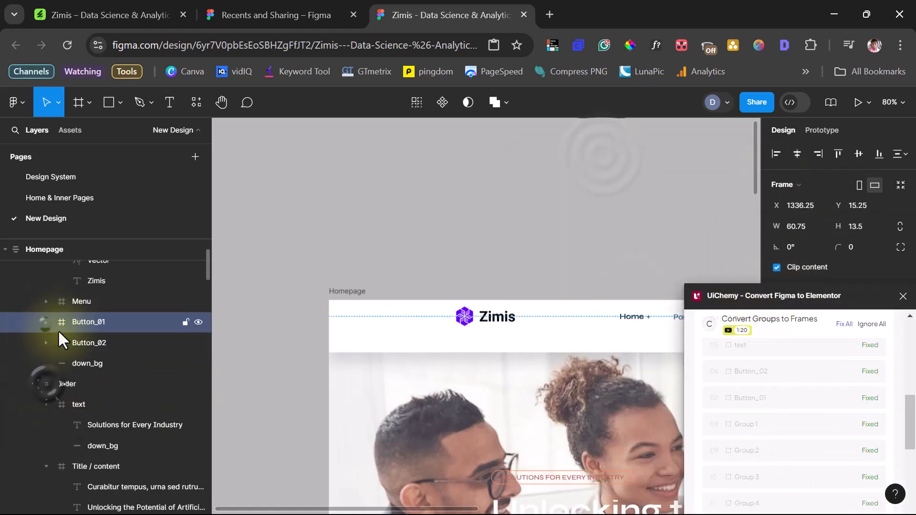
{"action": "left_click", "coordinate": [79, 363]}
{"action": "left_click", "coordinate": [79, 342]}
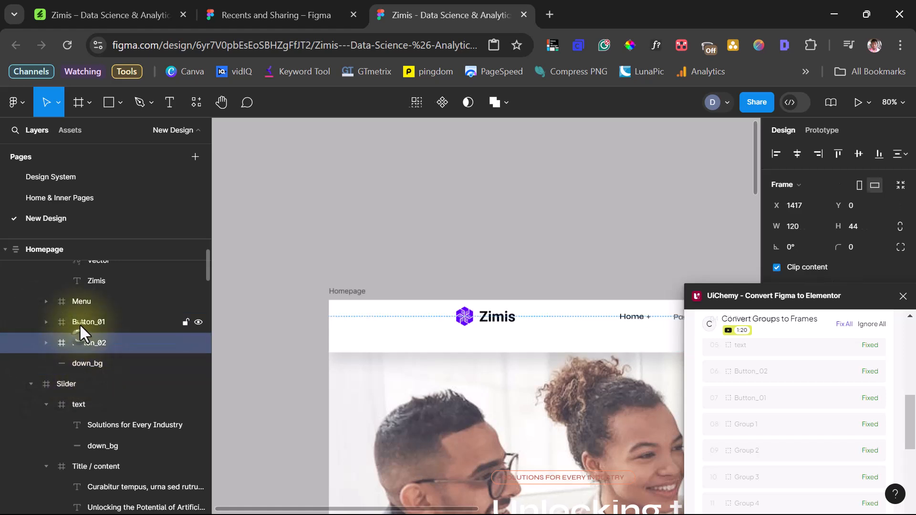
{"action": "left_click", "coordinate": [80, 322], "text": "shift"}
{"action": "right_click", "coordinate": [79, 323]}
{"action": "left_click", "coordinate": [107, 235]}
{"action": "double_click", "coordinate": [87, 322]}
{"action": "type", "text": "Buttons"}
{"action": "key", "text": "Return"}
Step: Delete the down_bg layer from the header's Navber group
{"action": "scroll", "coordinate": [88, 319], "scroll_direction": "up", "scroll_amount": 3}
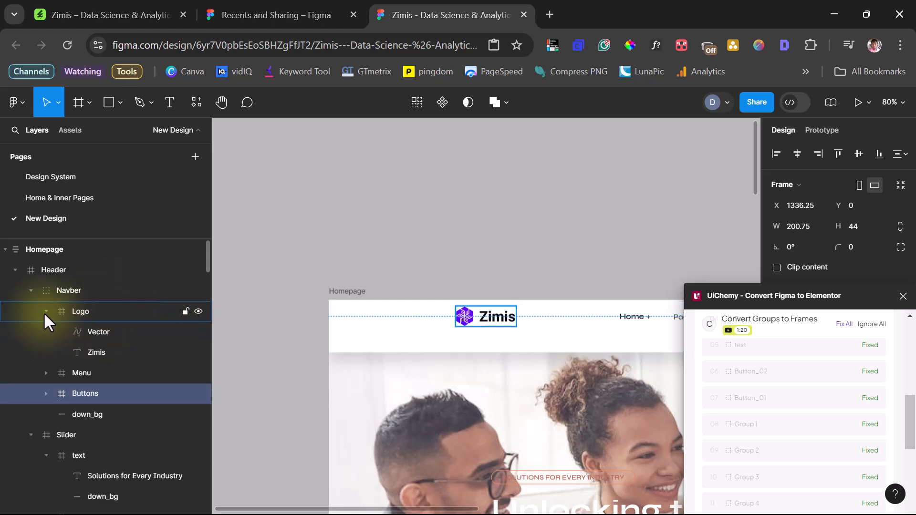
{"action": "left_click", "coordinate": [46, 311]}
{"action": "left_click", "coordinate": [79, 373]}
{"action": "key", "text": "Delete"}
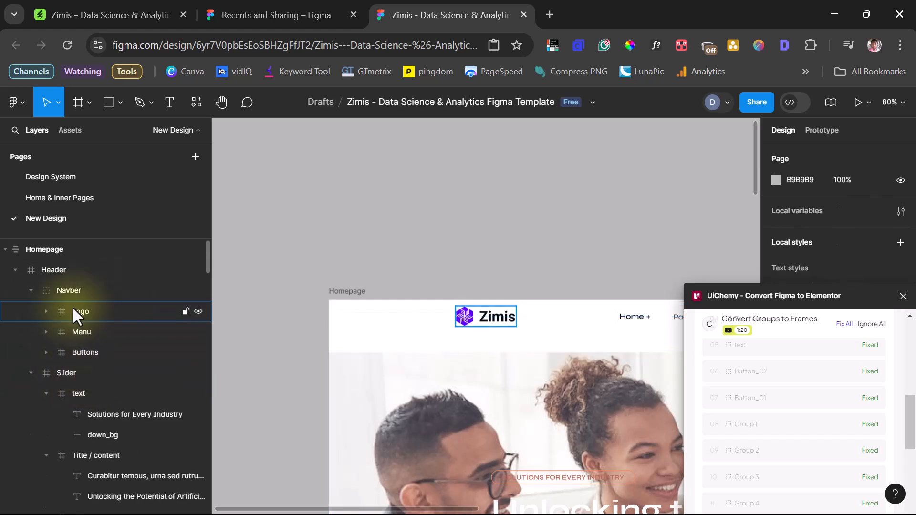
Step: Change the header's Navber group into a frame
{"action": "left_click", "coordinate": [64, 290]}
{"action": "left_click", "coordinate": [805, 162]}
{"action": "left_click", "coordinate": [799, 151]}
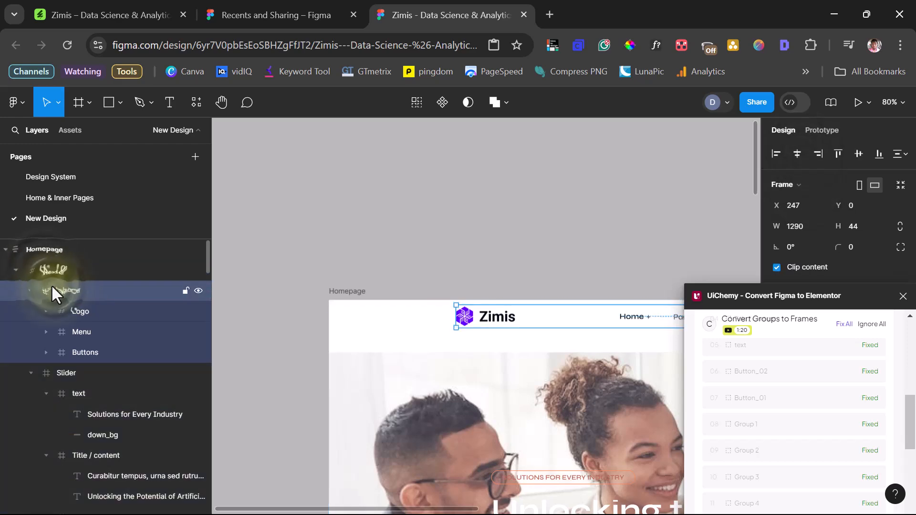
Step: Inspect the About section's flagged content and Text groups and convert rows 04 through 08 to frames with UiChemy's fixes
{"action": "left_click", "coordinate": [660, 239]}
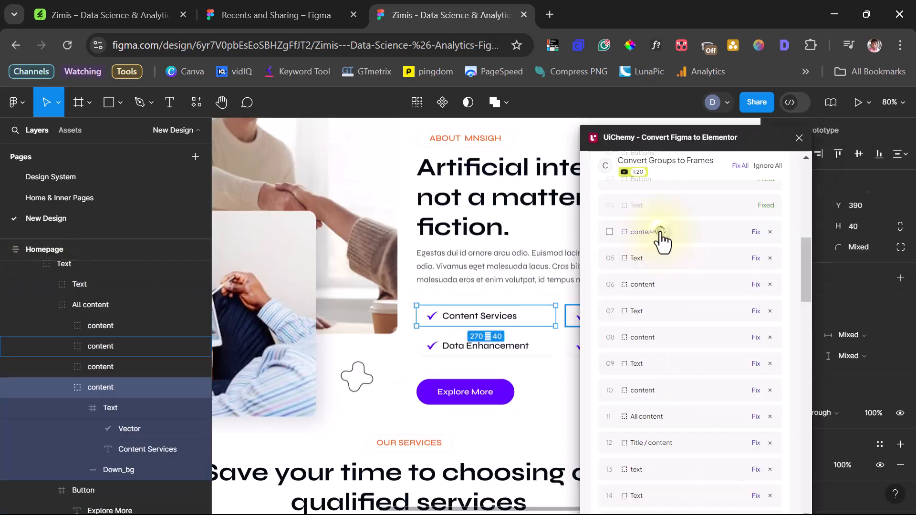
{"action": "left_click", "coordinate": [650, 266]}
{"action": "left_click", "coordinate": [645, 284]}
{"action": "left_click", "coordinate": [660, 311]}
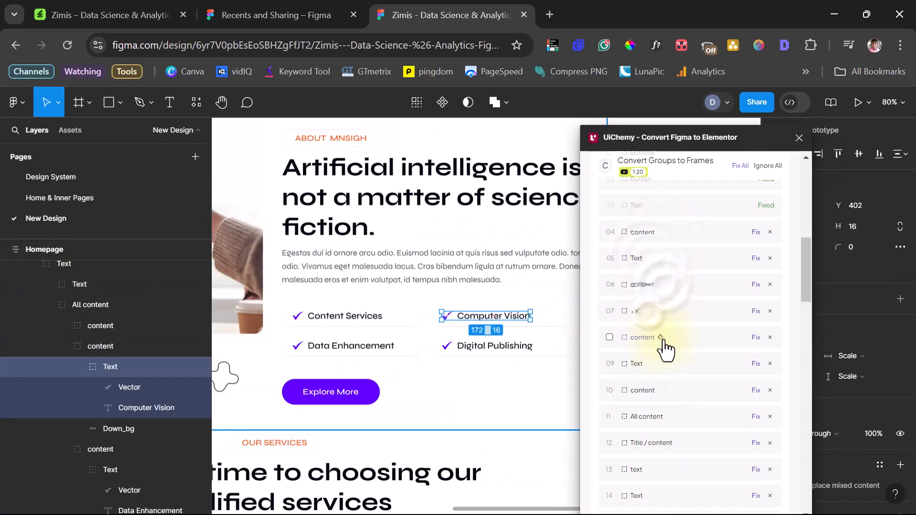
{"action": "left_click", "coordinate": [661, 341]}
{"action": "left_click", "coordinate": [756, 232]}
{"action": "left_click", "coordinate": [756, 259]}
{"action": "left_click", "coordinate": [756, 285]}
{"action": "left_click", "coordinate": [756, 311]}
{"action": "left_click", "coordinate": [756, 338]}
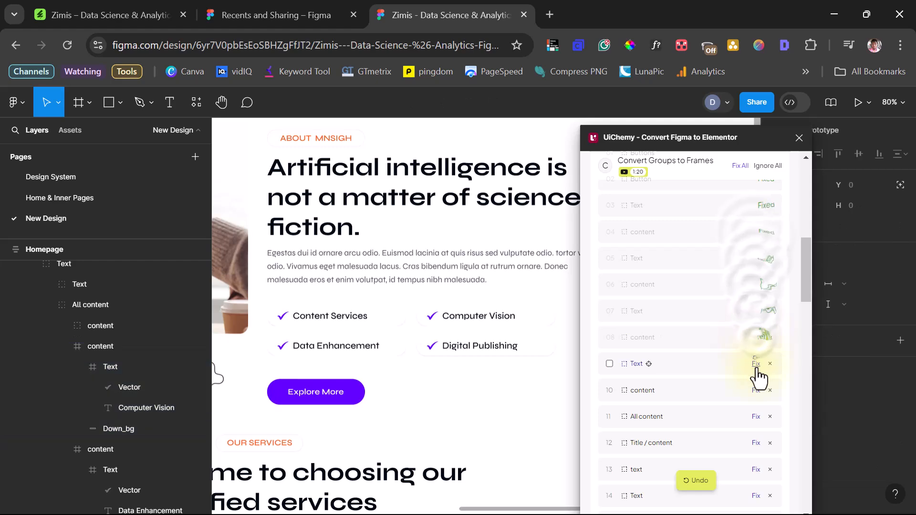
Step: Convert the About checklist's remaining Text and content groups and its All content group to frames with UiChemy's fixes
{"action": "left_click", "coordinate": [648, 364]}
{"action": "left_click", "coordinate": [755, 363]}
{"action": "left_click", "coordinate": [661, 391]}
{"action": "left_click", "coordinate": [756, 390]}
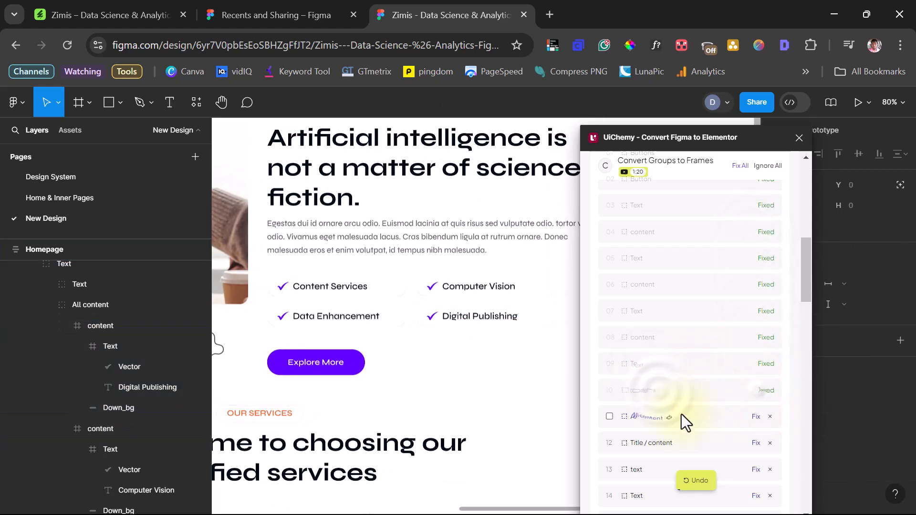
{"action": "left_click", "coordinate": [646, 417]}
{"action": "left_click", "coordinate": [756, 416]}
Step: Convert the About heading's Title / content, text and enclosing Text groups to frames with UiChemy's fixes
{"action": "left_click", "coordinate": [679, 372]}
{"action": "left_click", "coordinate": [755, 371]}
{"action": "left_click", "coordinate": [646, 397]}
{"action": "left_click", "coordinate": [757, 398]}
{"action": "left_click", "coordinate": [649, 425]}
{"action": "left_click", "coordinate": [758, 424]}
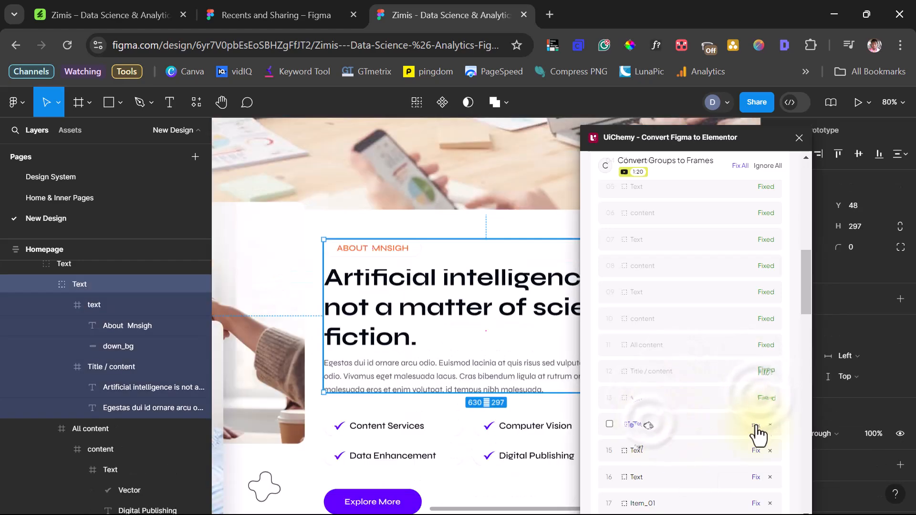
Step: Review the outer Text group holding the whole About text column and convert it to a frame with UiChemy's fix
{"action": "left_click", "coordinate": [639, 453]}
{"action": "scroll", "coordinate": [96, 328], "scroll_direction": "up", "scroll_amount": 3}
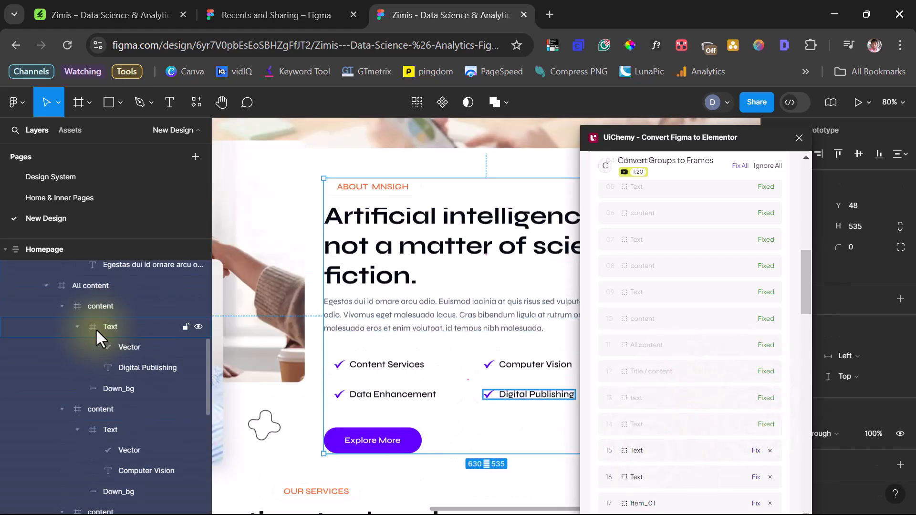
{"action": "scroll", "coordinate": [695, 368], "scroll_direction": "down", "scroll_amount": 3}
{"action": "left_click", "coordinate": [757, 307]}
Step: Convert the Robotic Automation card's Text and Item_01 groups to frames with UiChemy's fixes
{"action": "left_click", "coordinate": [649, 336]}
{"action": "left_click", "coordinate": [756, 334]}
{"action": "left_click", "coordinate": [660, 367]}
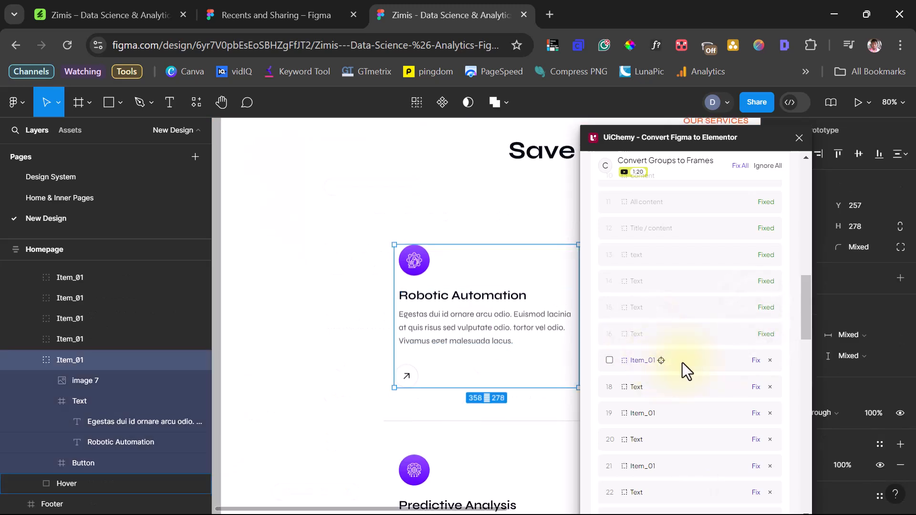
{"action": "left_click", "coordinate": [757, 360]}
Step: Convert the Predictive Analysis card's Text and Item_01 groups and the Metal and Machining card's Text group to frames
{"action": "left_click", "coordinate": [646, 387]}
{"action": "left_click", "coordinate": [756, 388]}
{"action": "left_click", "coordinate": [658, 413]}
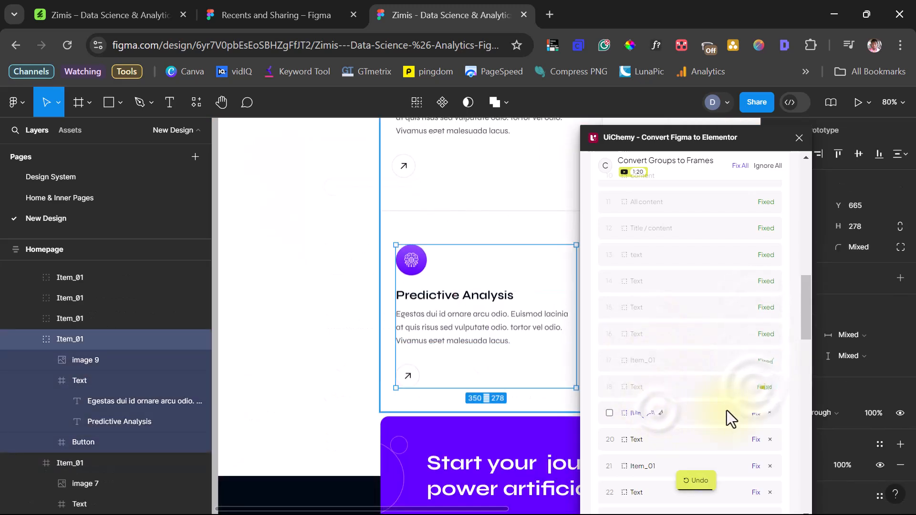
{"action": "left_click", "coordinate": [756, 413]}
{"action": "left_click", "coordinate": [648, 370]}
{"action": "left_click", "coordinate": [756, 368]}
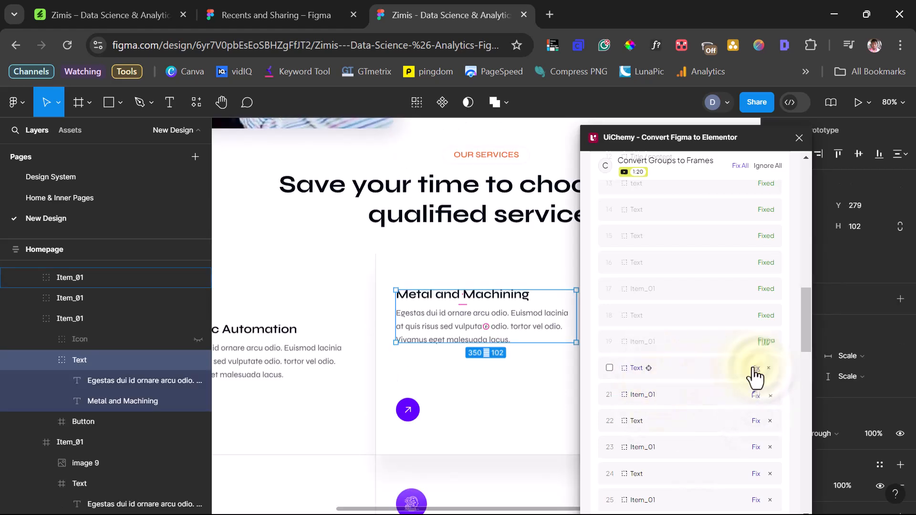
Step: Unhide the Metal and Machining card's Icon group and replace it with an image copy of itself
{"action": "left_click", "coordinate": [664, 396]}
{"action": "left_click", "coordinate": [198, 339]}
{"action": "left_click", "coordinate": [84, 343]}
{"action": "left_click", "coordinate": [47, 338]}
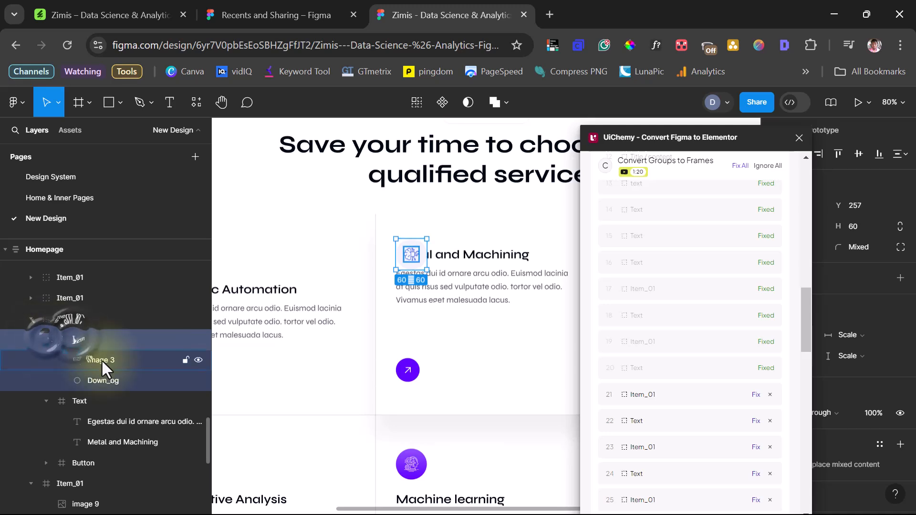
{"action": "right_click", "coordinate": [84, 339]}
{"action": "mouse_move", "coordinate": [143, 136]}
{"action": "left_click", "coordinate": [271, 166]}
{"action": "right_click", "coordinate": [82, 337]}
{"action": "left_click", "coordinate": [138, 121]}
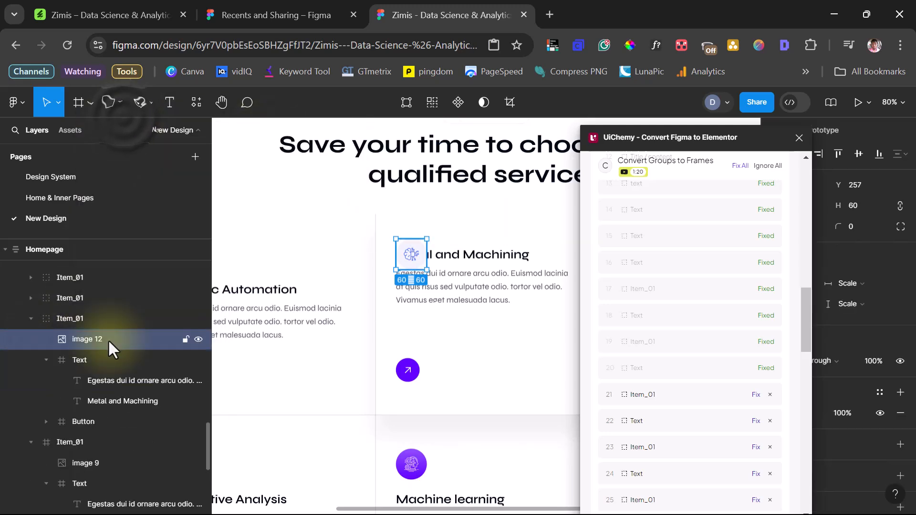
Step: Move the Metal and Machining text block down below its icon and convert the card's Item_01 group to a frame
{"action": "left_click", "coordinate": [84, 360]}
{"action": "left_click_drag", "start_coordinate": [457, 279], "coordinate": [467, 311]}
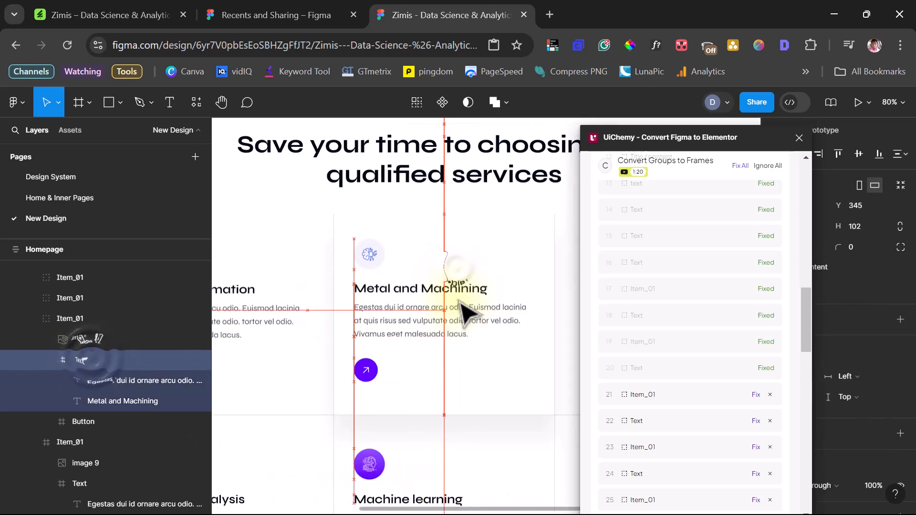
{"action": "left_click", "coordinate": [91, 338]}
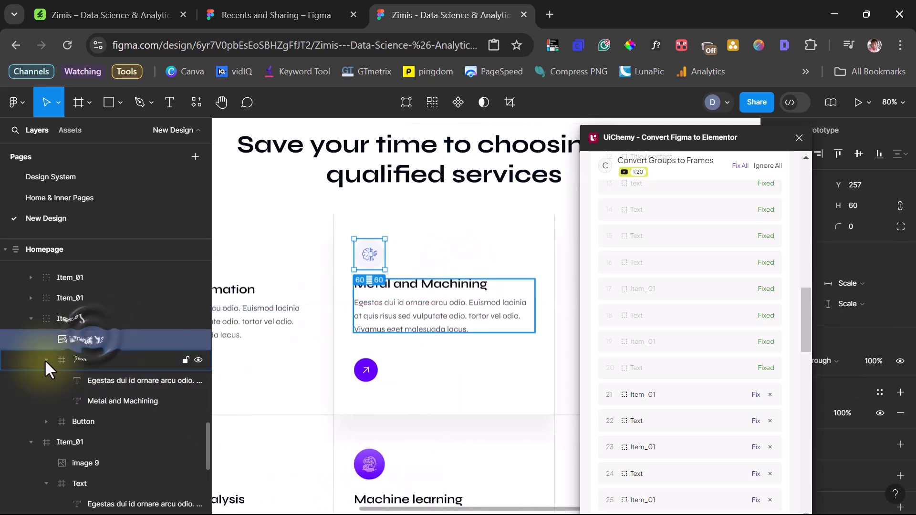
{"action": "left_click", "coordinate": [59, 319]}
{"action": "left_click", "coordinate": [756, 394]}
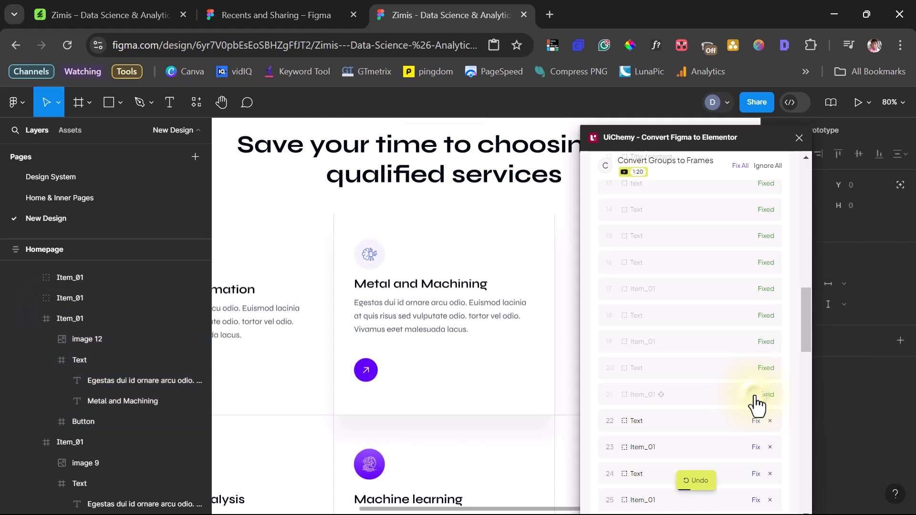
Step: Convert the Machine learning card's Text and Item_01 groups to frames with UiChemy's fixes
{"action": "left_click", "coordinate": [757, 420]}
{"action": "left_click", "coordinate": [661, 448]}
{"action": "left_click", "coordinate": [756, 447]}
Step: Convert the Electronics & Technology card's Text and Item_01 groups to frames with UiChemy's fixes
{"action": "left_click", "coordinate": [647, 473]}
{"action": "left_click", "coordinate": [756, 473]}
{"action": "scroll", "coordinate": [659, 287], "scroll_direction": "down", "scroll_amount": 4}
{"action": "left_click", "coordinate": [661, 289]}
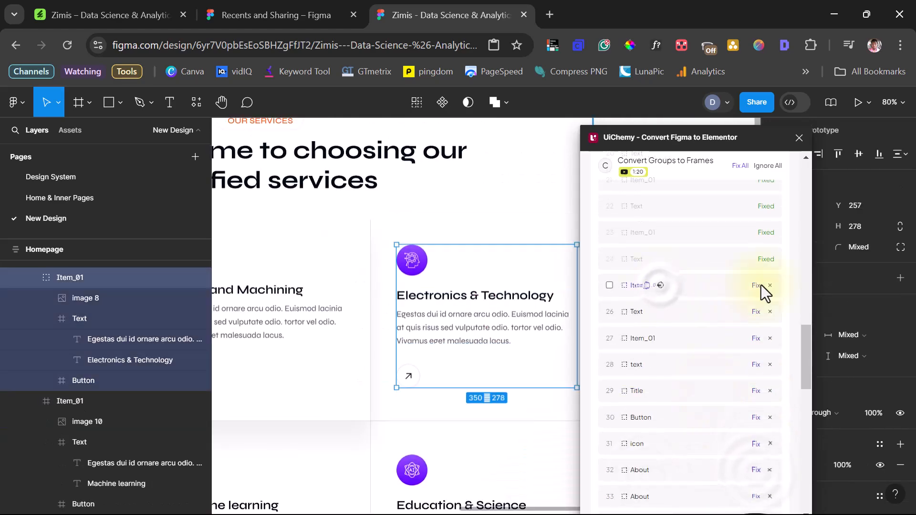
{"action": "left_click", "coordinate": [756, 285]}
Step: Convert the Education & Science card's Text and Item_01 groups to frames with UiChemy's fixes
{"action": "left_click", "coordinate": [646, 312]}
{"action": "left_click", "coordinate": [756, 311]}
{"action": "left_click", "coordinate": [659, 337]}
{"action": "left_click", "coordinate": [756, 338]}
Step: Convert the Our Services heading's text and Title groups to frames and check the text frame inside Title
{"action": "left_click", "coordinate": [649, 364]}
{"action": "left_click", "coordinate": [756, 364]}
{"action": "left_click", "coordinate": [648, 391]}
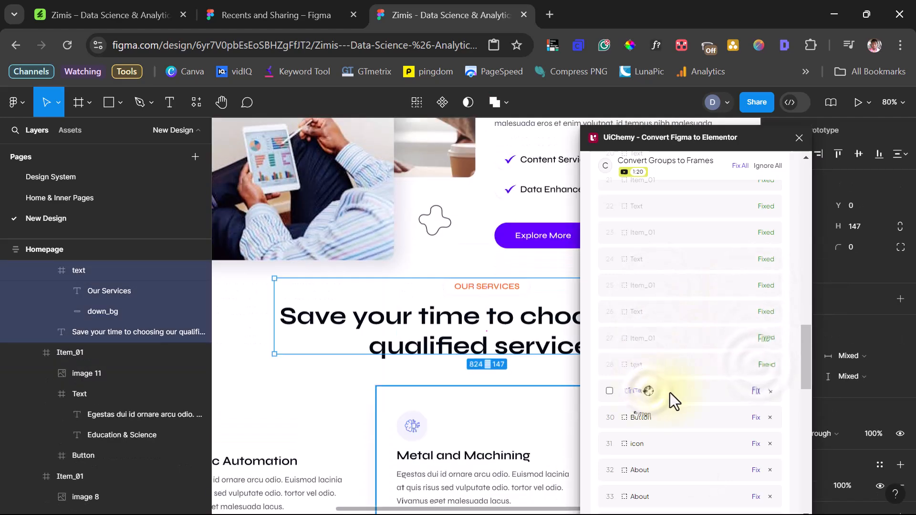
{"action": "left_click", "coordinate": [756, 391]}
{"action": "scroll", "coordinate": [106, 351], "scroll_direction": "up", "scroll_amount": 1}
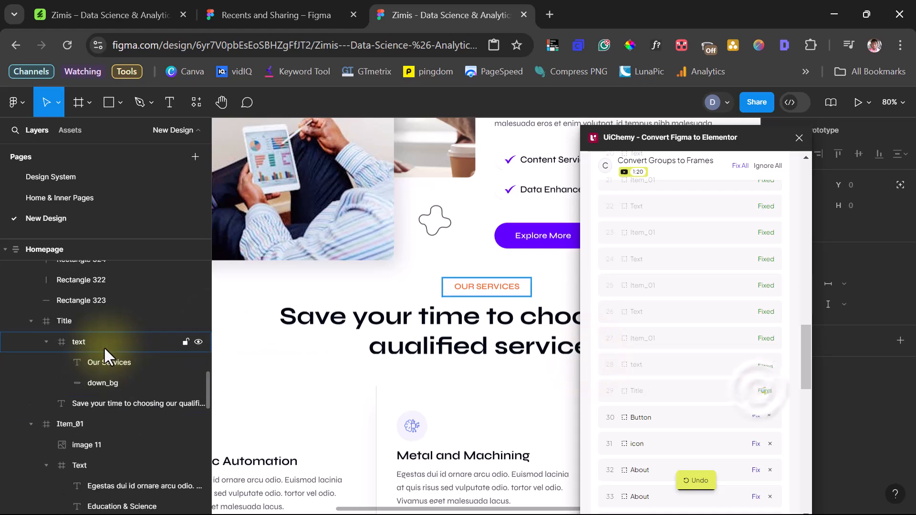
{"action": "left_click", "coordinate": [639, 390]}
{"action": "left_click", "coordinate": [86, 341]}
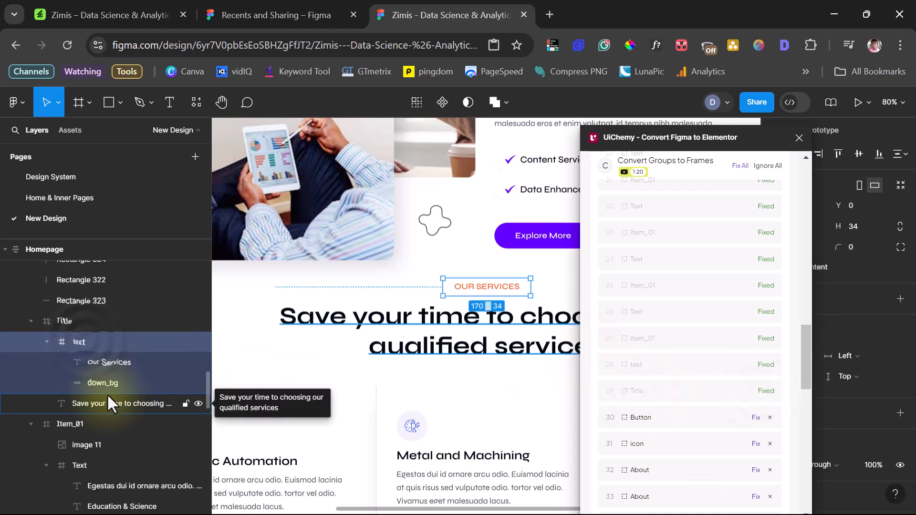
Step: Convert the call-to-action's Button group and the footer logo's icon group to frames with UiChemy's fixes
{"action": "left_click", "coordinate": [659, 418]}
{"action": "left_click", "coordinate": [756, 417]}
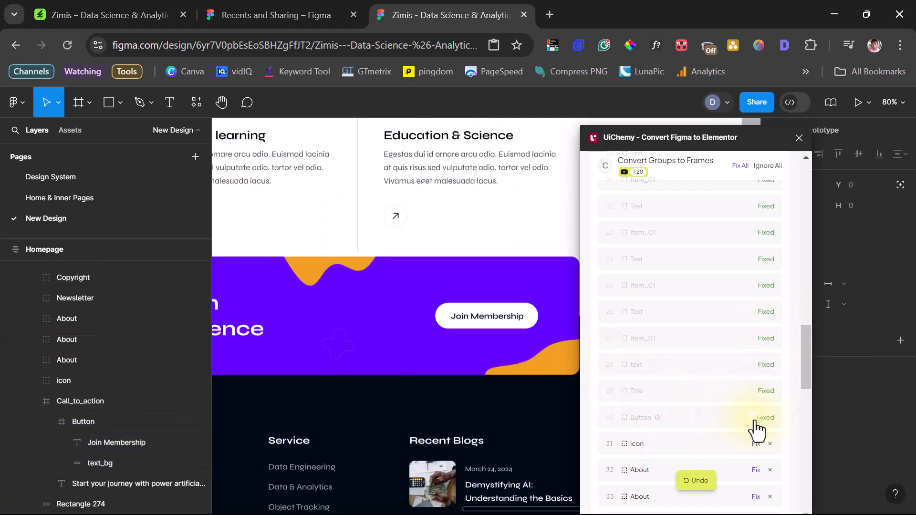
{"action": "left_click", "coordinate": [639, 444]}
{"action": "left_click", "coordinate": [756, 443]}
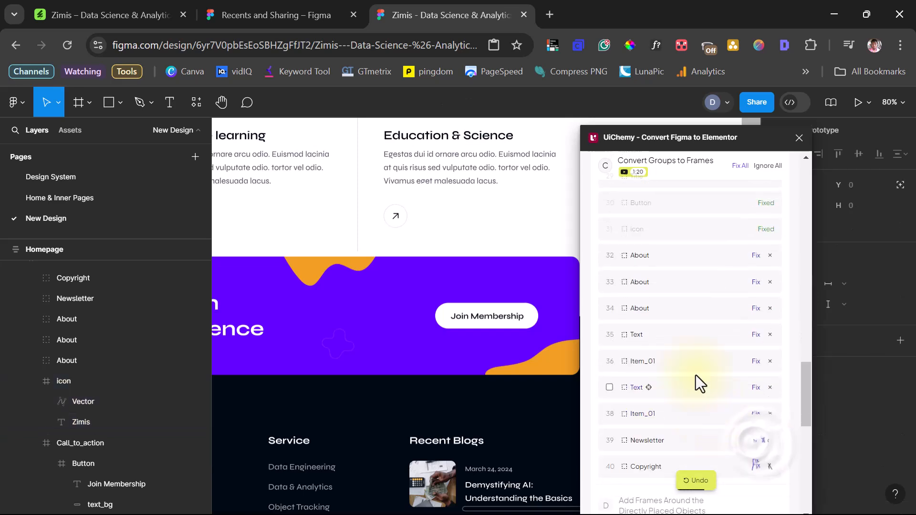
Step: Inspect the footer's Service links group and convert it and the About group with the description and social icons to frames
{"action": "left_click", "coordinate": [652, 256]}
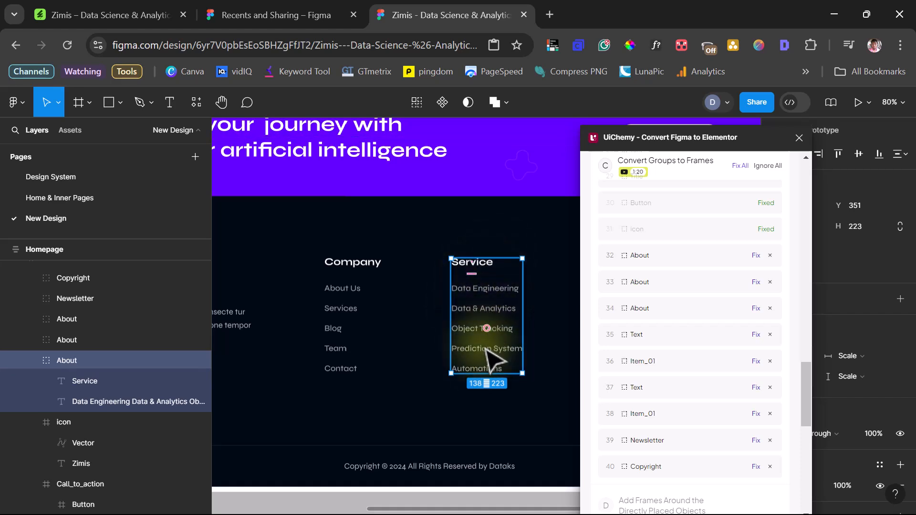
{"action": "left_click", "coordinate": [90, 402]}
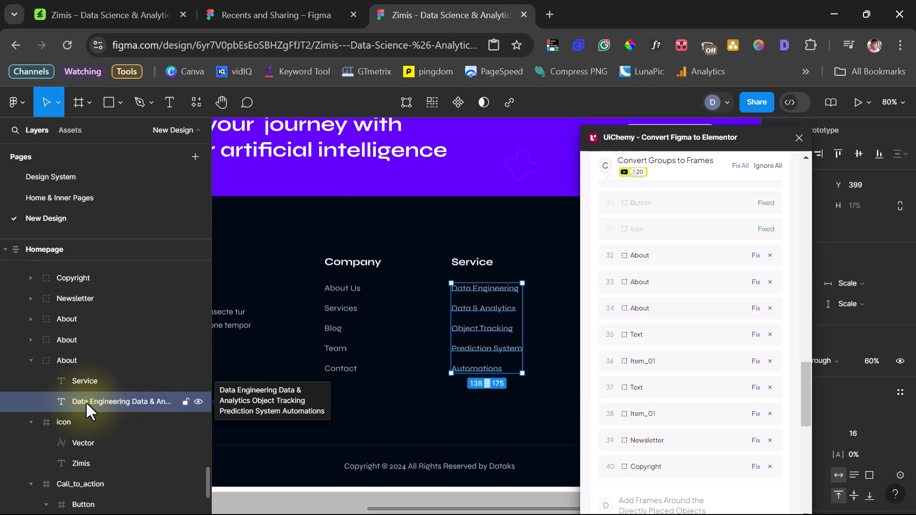
{"action": "left_click", "coordinate": [755, 255]}
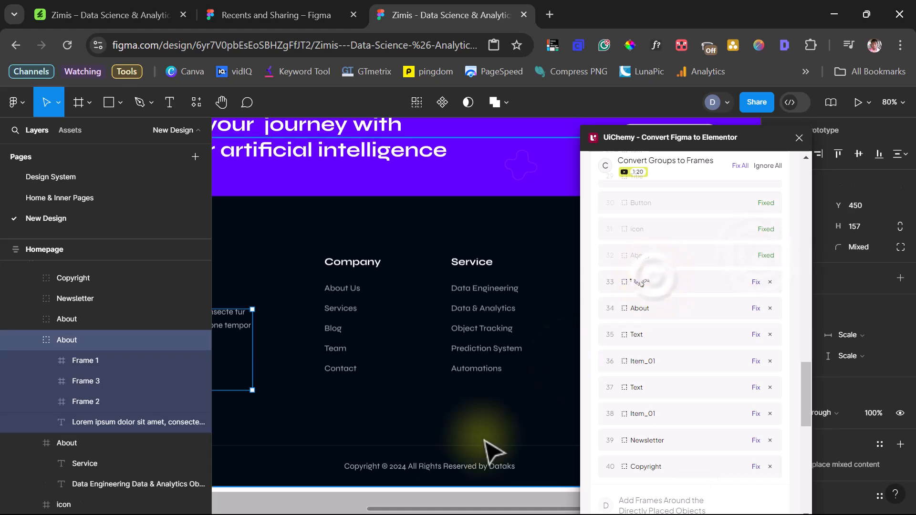
{"action": "left_click", "coordinate": [757, 282]}
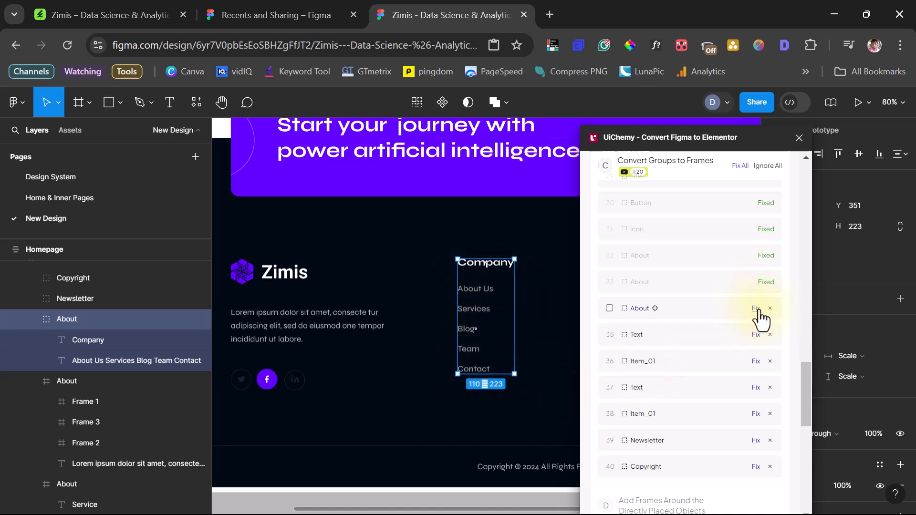
Step: Convert the footer's Company links group and both Recent Blogs entries' Text and Item_01 groups to frames with UiChemy's fixes
{"action": "left_click", "coordinate": [756, 309]}
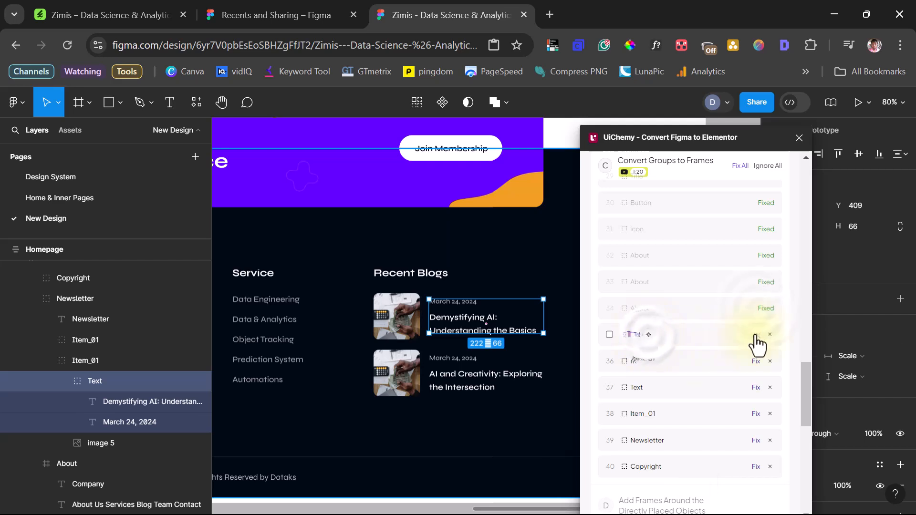
{"action": "left_click", "coordinate": [756, 336]}
{"action": "left_click", "coordinate": [756, 361]}
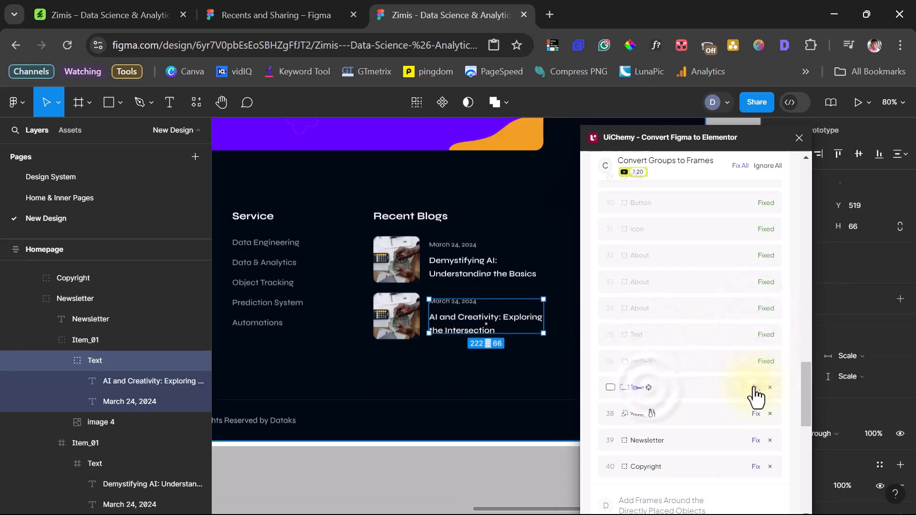
{"action": "left_click", "coordinate": [756, 387]}
{"action": "left_click", "coordinate": [756, 413]}
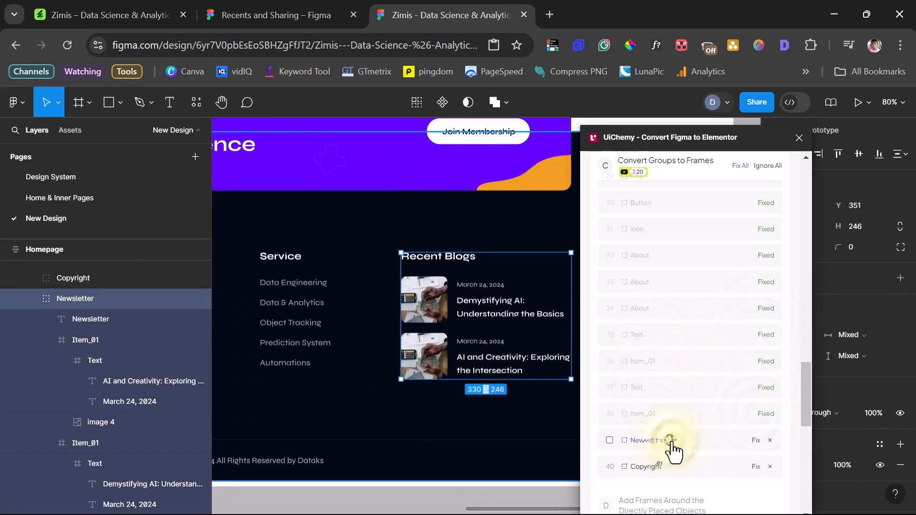
Step: Convert the footer's Newsletter and Copyright groups to frames with UiChemy's fixes
{"action": "left_click", "coordinate": [756, 440]}
{"action": "left_click", "coordinate": [669, 467]}
{"action": "left_click", "coordinate": [756, 466]}
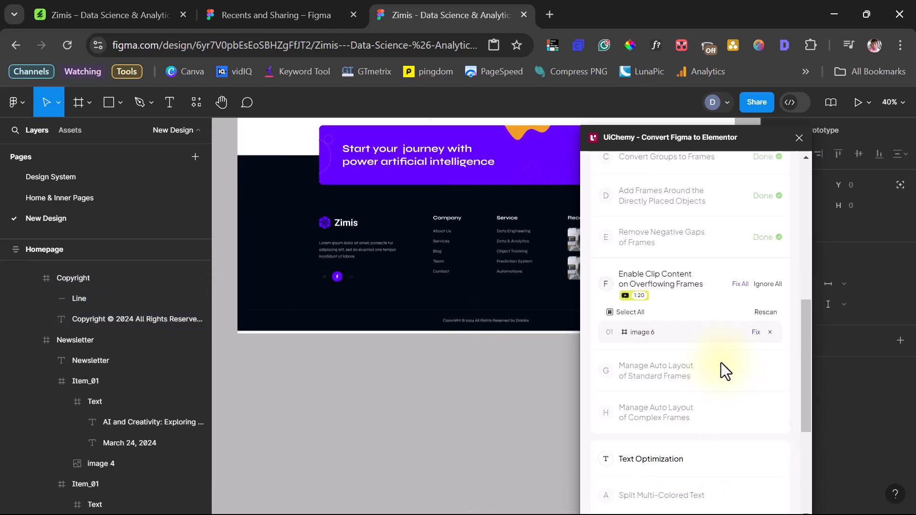
Step: Locate the image 6 layer flagged for overflowing and set its X and Y position to 0
{"action": "scroll", "coordinate": [720, 363], "scroll_direction": "up", "scroll_amount": 2}
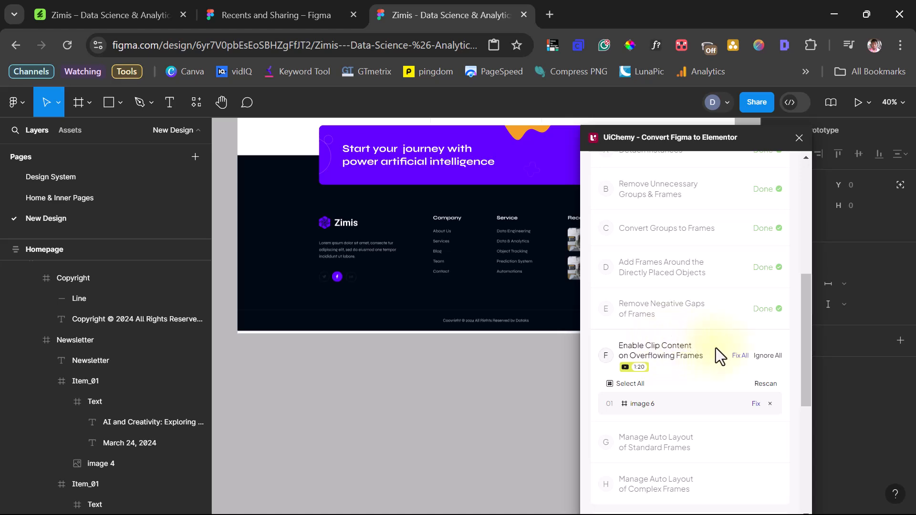
{"action": "left_click", "coordinate": [661, 404]}
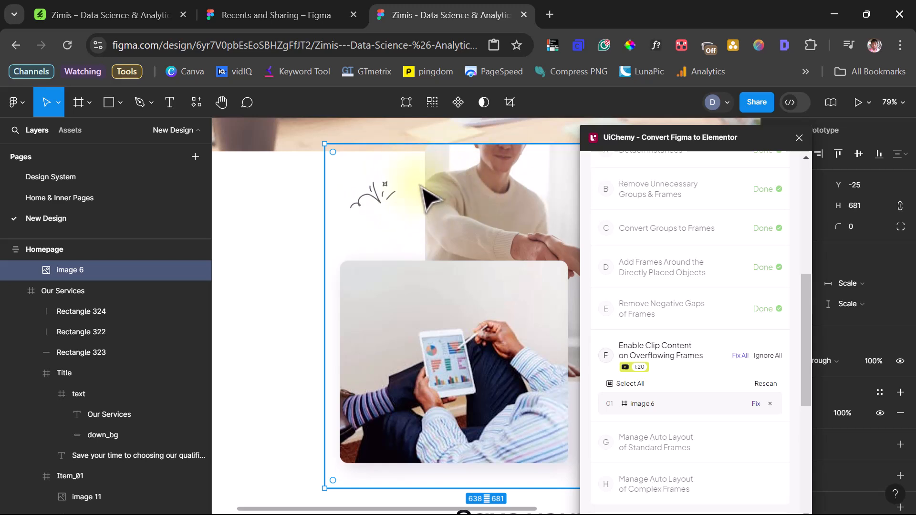
{"action": "scroll", "coordinate": [77, 344], "scroll_direction": "up", "scroll_amount": 3}
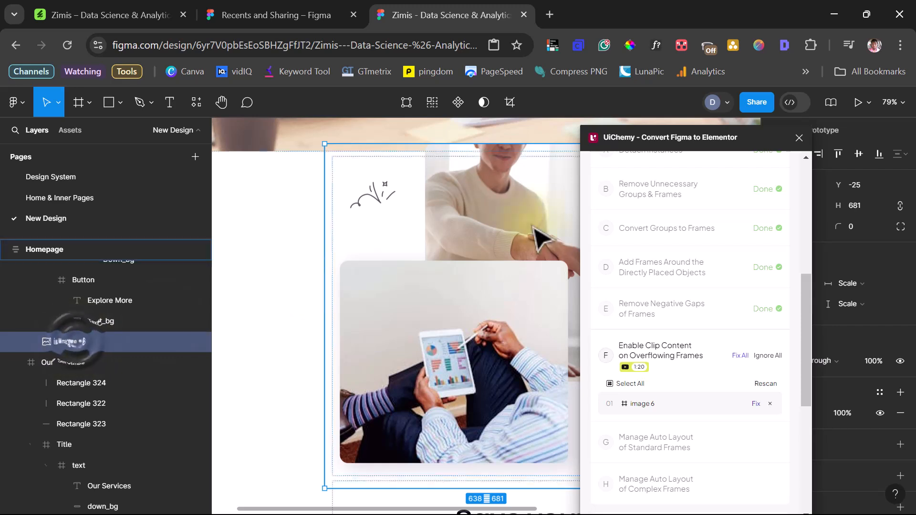
{"action": "left_click_drag", "start_coordinate": [674, 144], "coordinate": [698, 267]}
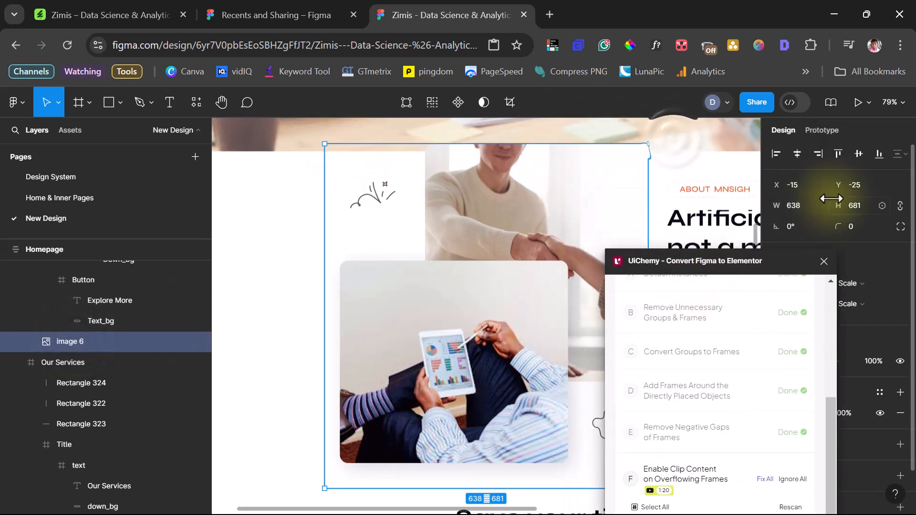
{"action": "left_click", "coordinate": [788, 184]}
{"action": "type", "text": "0"}
{"action": "key", "text": "Return"}
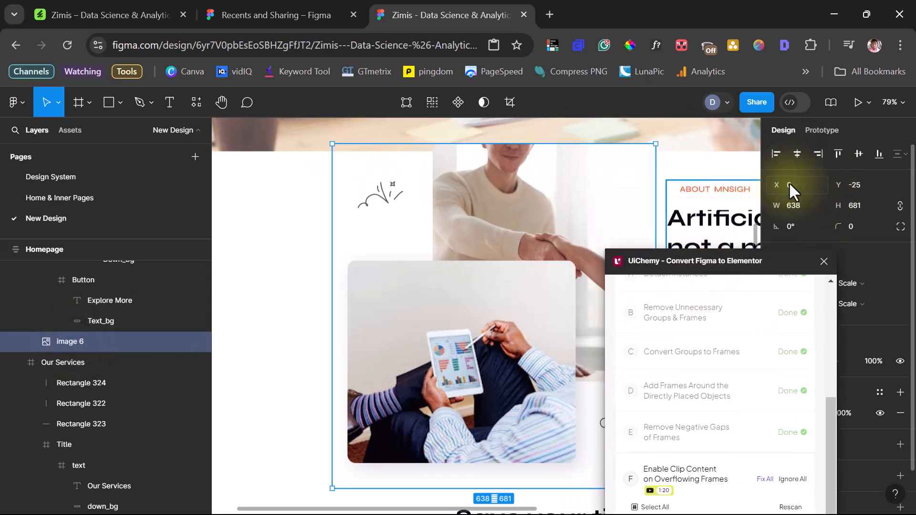
{"action": "left_click", "coordinate": [854, 185]}
{"action": "type", "text": "0"}
{"action": "key", "text": "Return"}
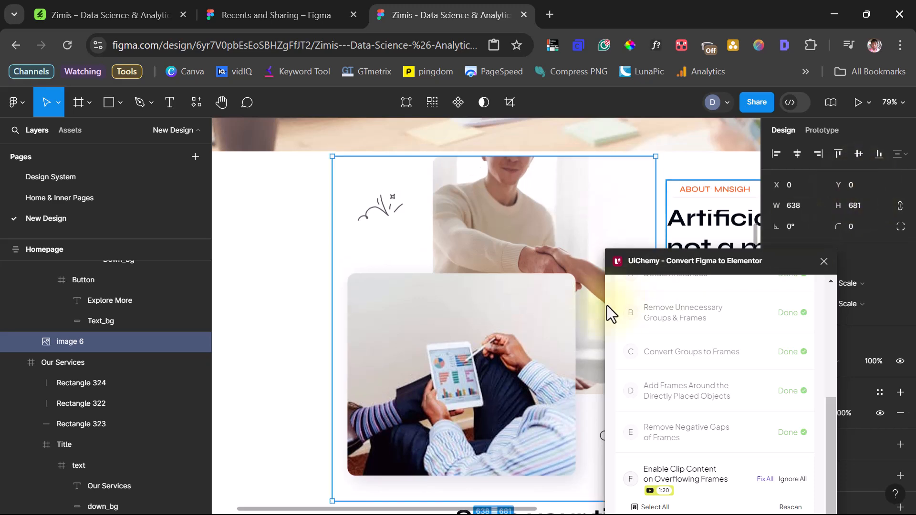
Step: Check the whole Homepage frame and rescan UiChemy's Enable Clip Content on Overflowing Frames check
{"action": "left_click", "coordinate": [41, 249]}
{"action": "key", "text": "shift+2"}
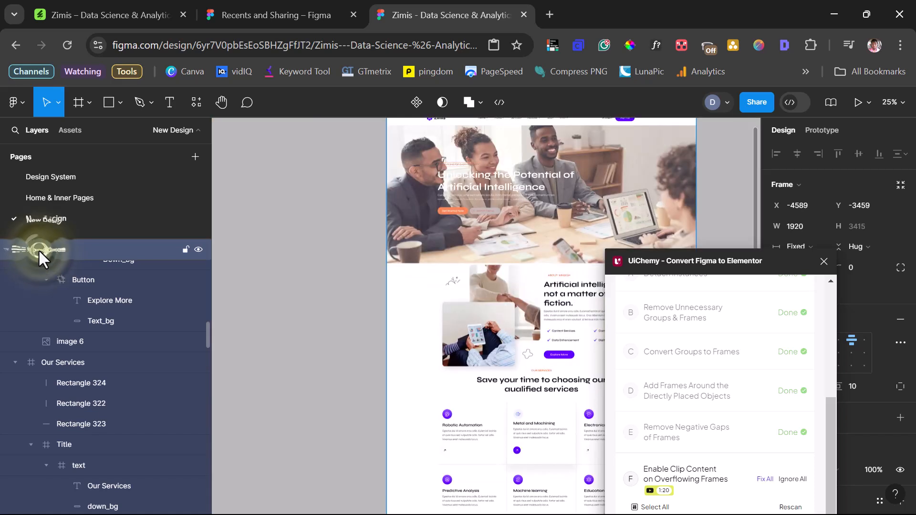
{"action": "left_click_drag", "start_coordinate": [272, 336], "coordinate": [250, 335]}
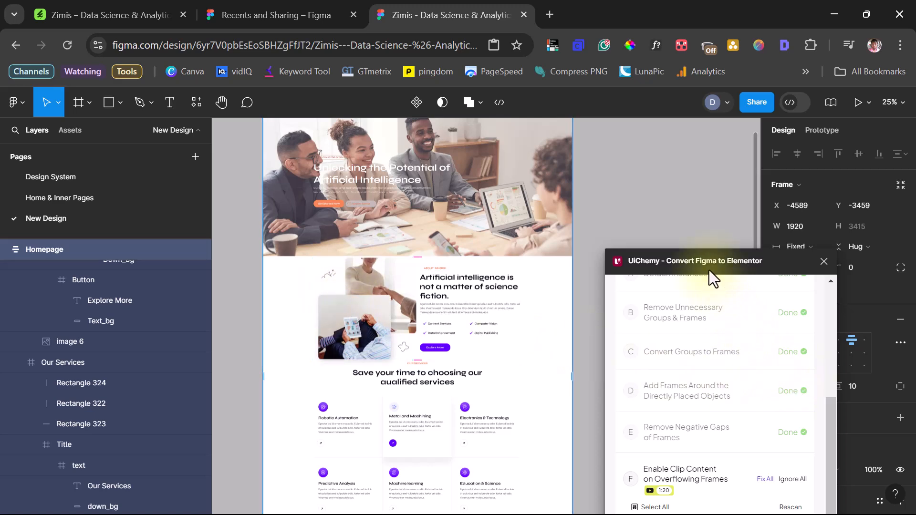
{"action": "left_click_drag", "start_coordinate": [706, 264], "coordinate": [702, 218]}
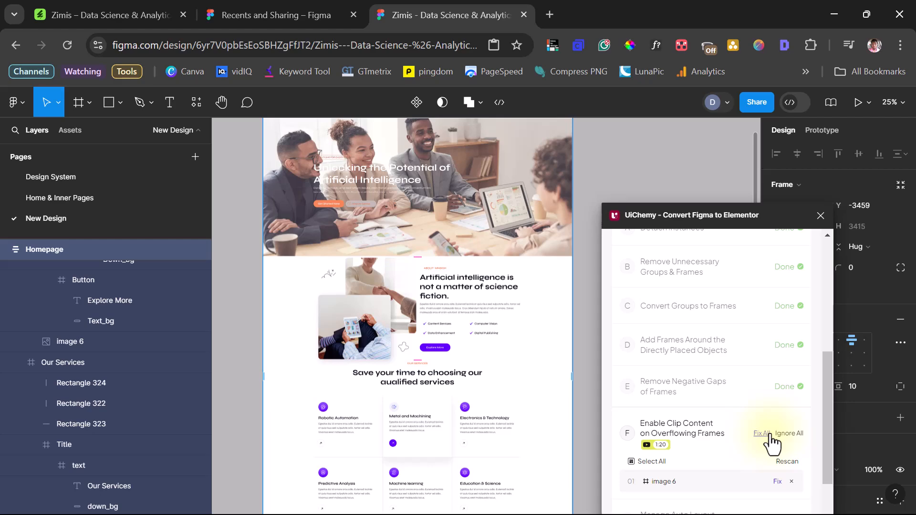
{"action": "left_click", "coordinate": [784, 463]}
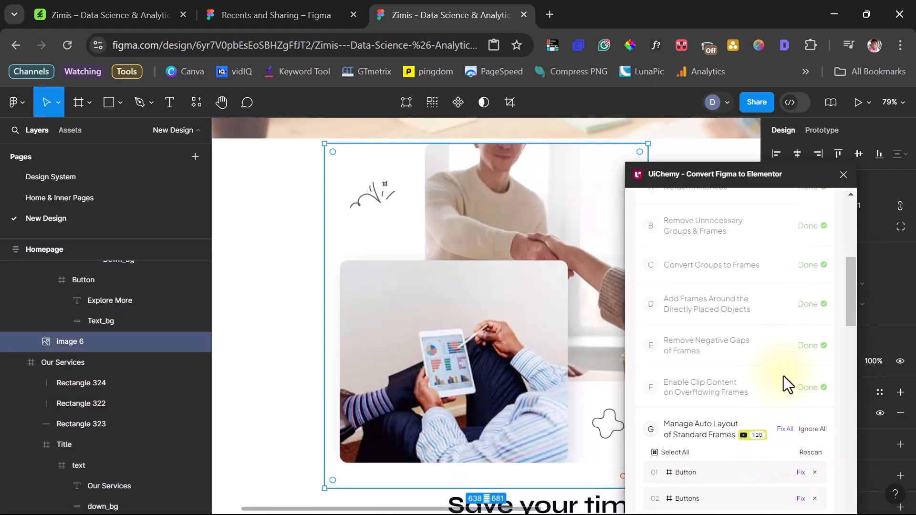
Step: Inspect the hero's Button, Buttons and Title / content frames flagged under Manage Auto Layout of Standard Frames
{"action": "scroll", "coordinate": [783, 376], "scroll_direction": "down", "scroll_amount": 2}
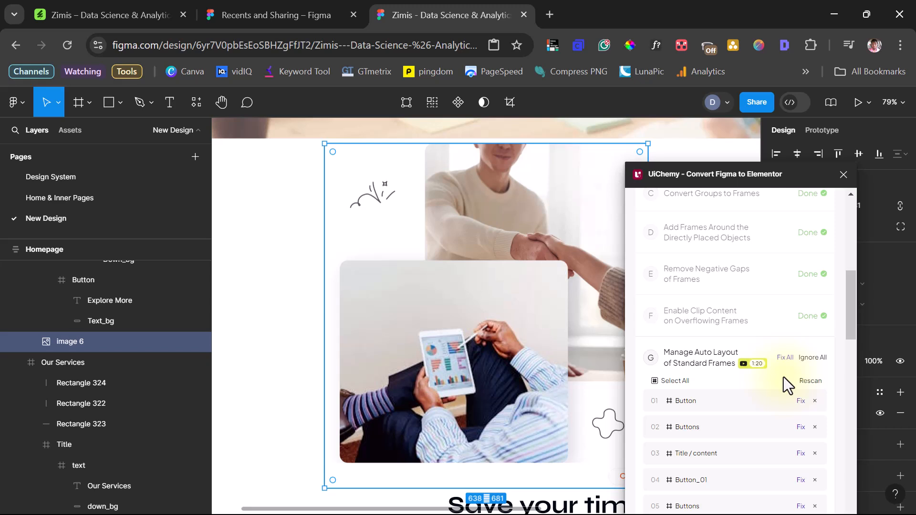
{"action": "mouse_move", "coordinate": [778, 408]}
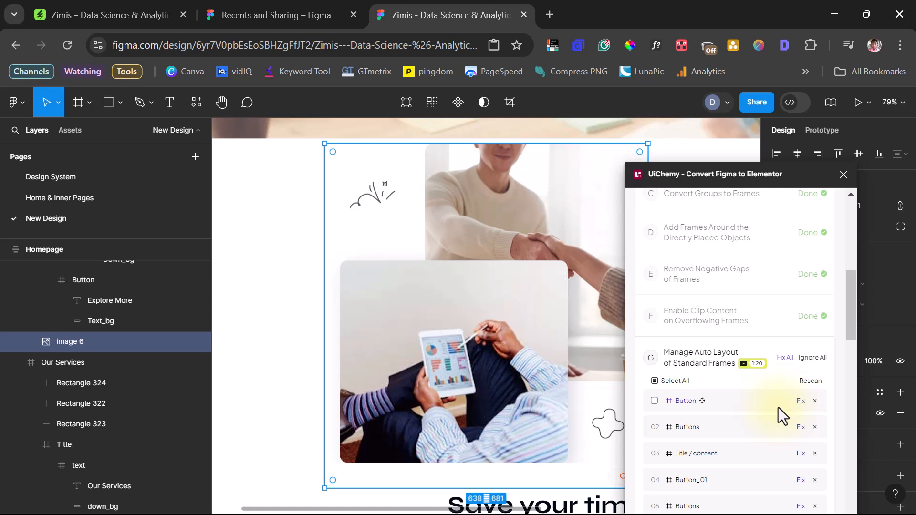
{"action": "left_click", "coordinate": [42, 247]}
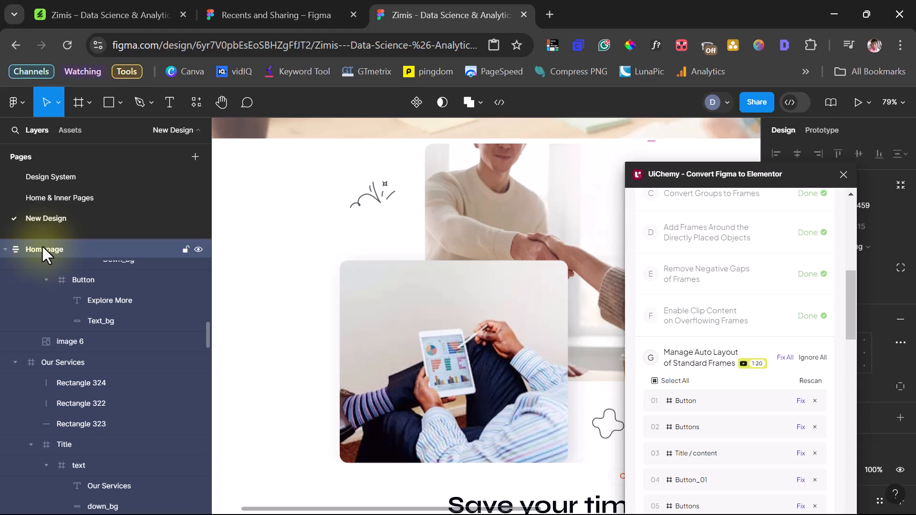
{"action": "key", "text": "shift+2"}
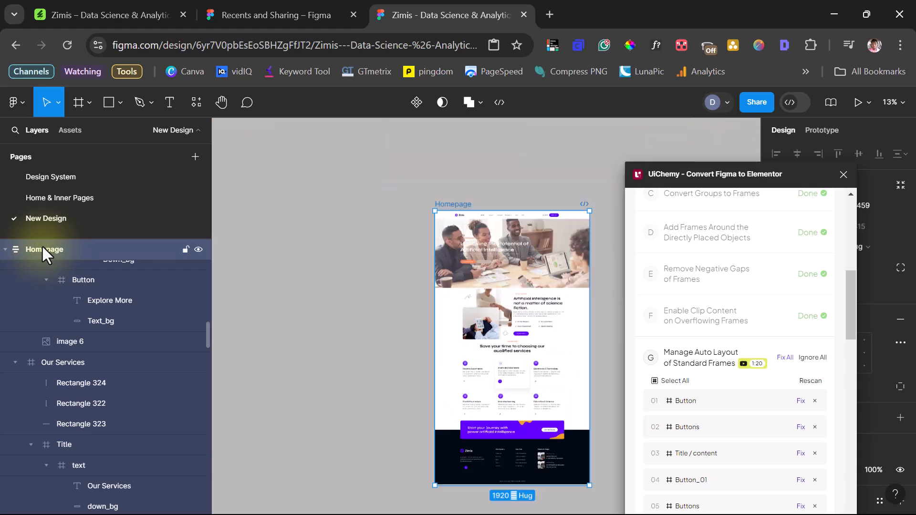
{"action": "key", "text": "ctrl+="}
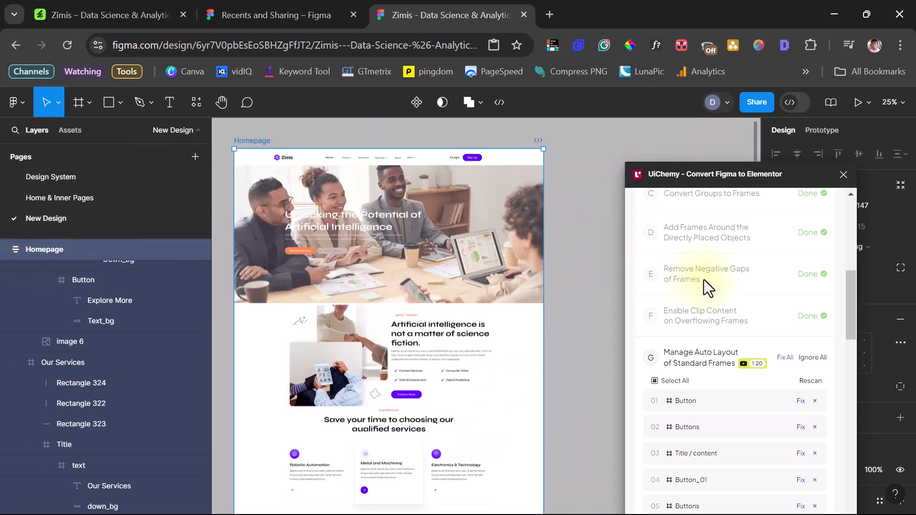
{"action": "left_click", "coordinate": [702, 401]}
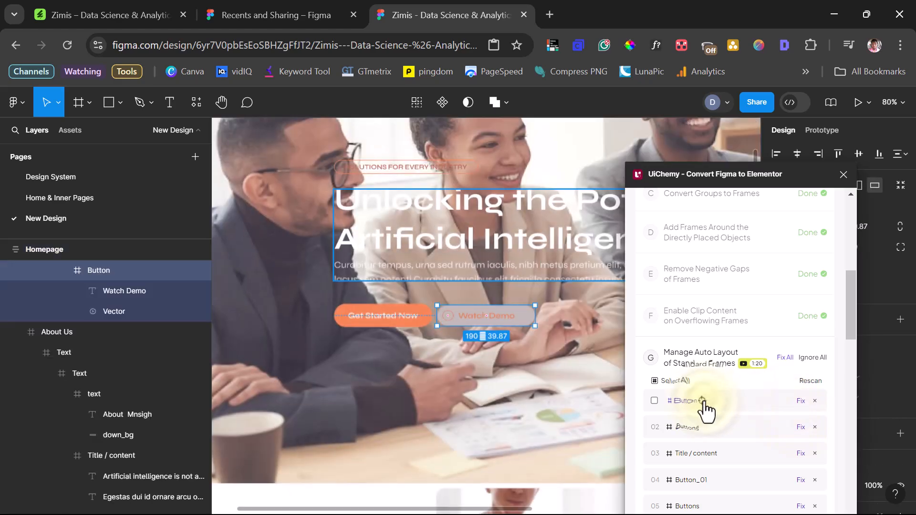
{"action": "left_click", "coordinate": [705, 427]}
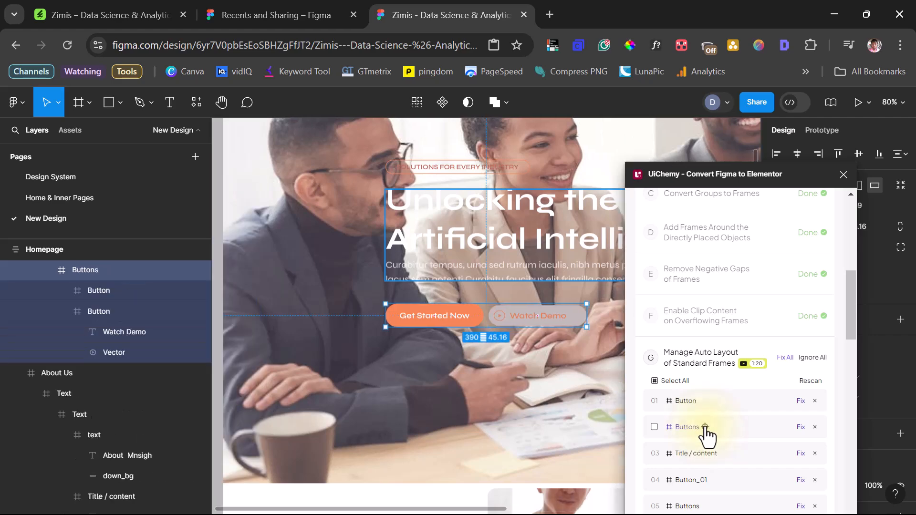
{"action": "left_click", "coordinate": [722, 452]}
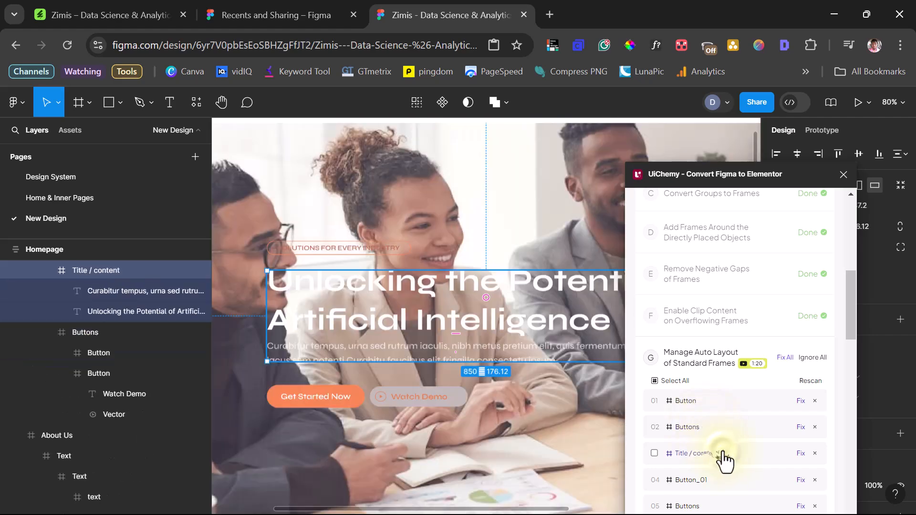
Step: Review the list of flagged standard frames, fix all their auto layouts at once, and check the Homepage layout
{"action": "scroll", "coordinate": [719, 477], "scroll_direction": "down", "scroll_amount": 6}
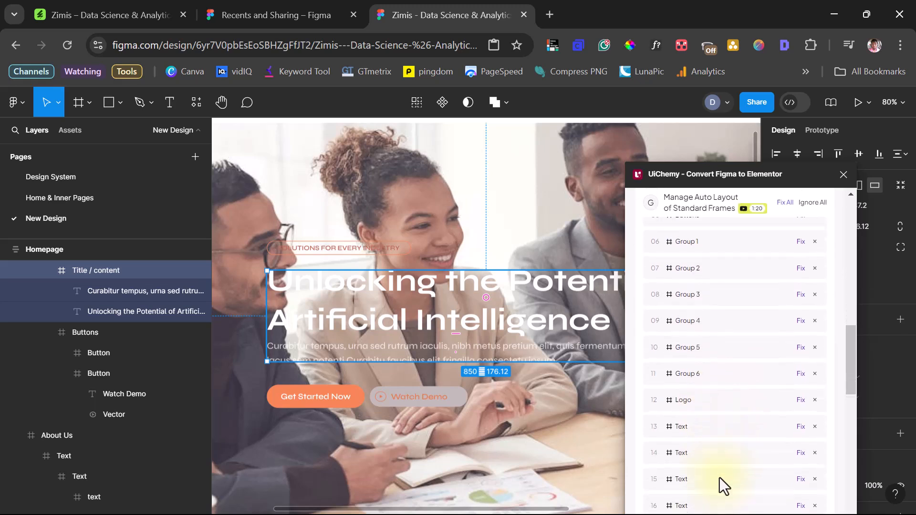
{"action": "scroll", "coordinate": [720, 477], "scroll_direction": "down", "scroll_amount": 9}
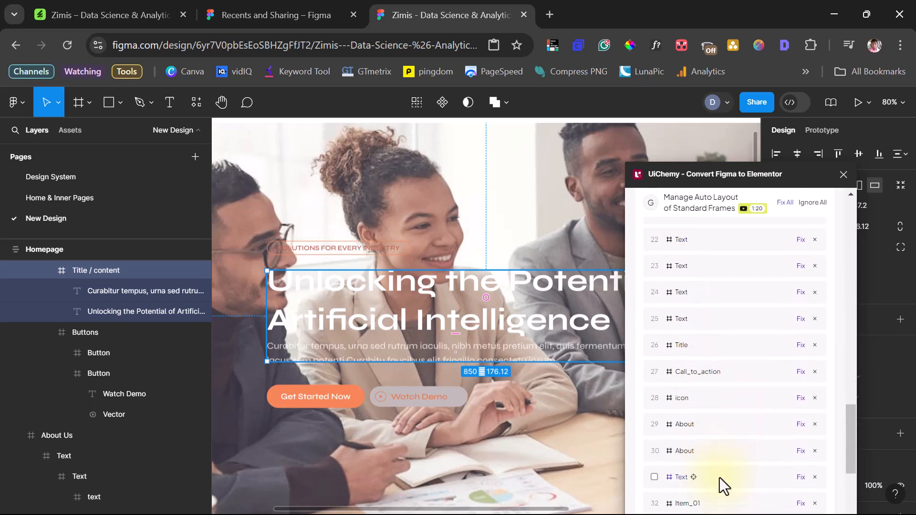
{"action": "scroll", "coordinate": [719, 477], "scroll_direction": "down", "scroll_amount": 6}
{"action": "scroll", "coordinate": [719, 477], "scroll_direction": "up", "scroll_amount": 10}
{"action": "scroll", "coordinate": [717, 470], "scroll_direction": "up", "scroll_amount": 10}
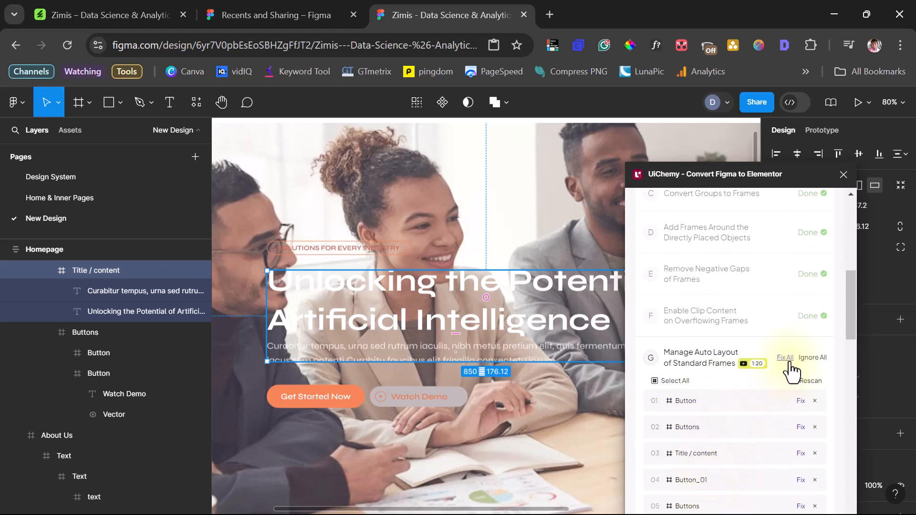
{"action": "left_click", "coordinate": [787, 361]}
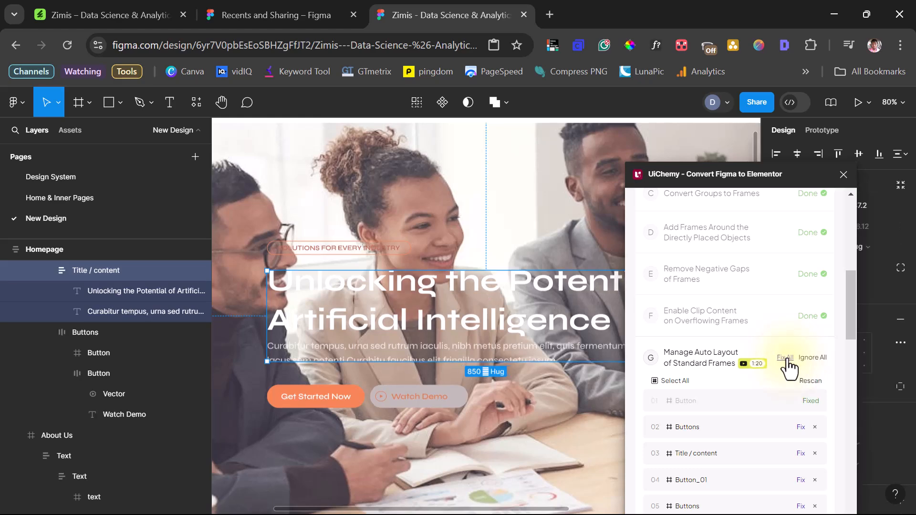
{"action": "left_click", "coordinate": [273, 157]}
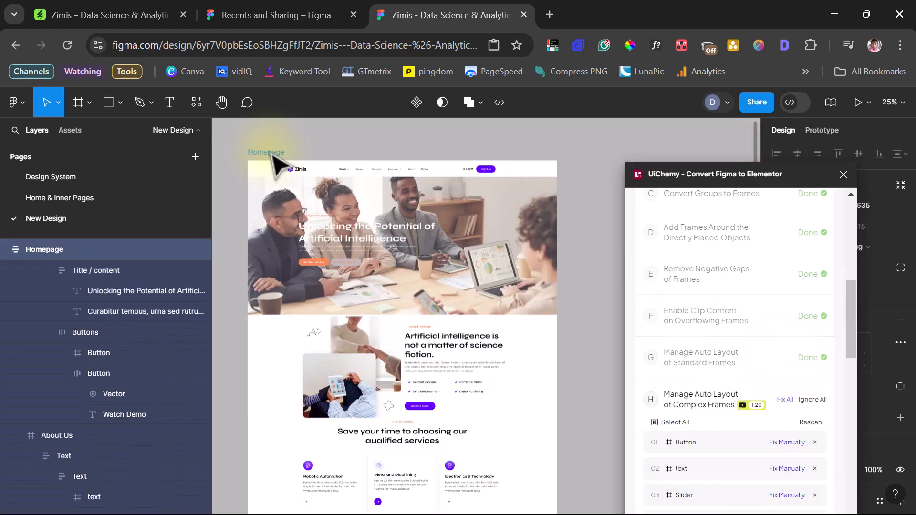
{"action": "scroll", "coordinate": [534, 322], "scroll_direction": "down", "scroll_amount": 5}
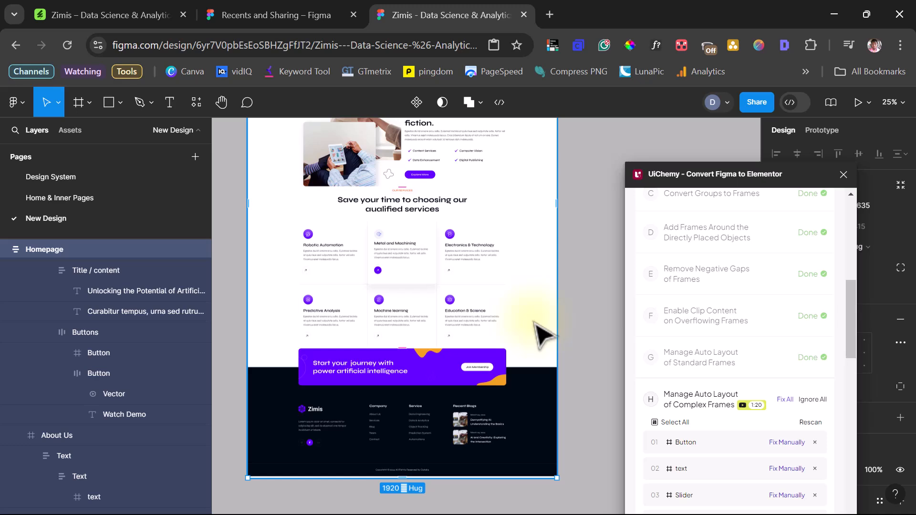
{"action": "scroll", "coordinate": [537, 324], "scroll_direction": "up", "scroll_amount": 3}
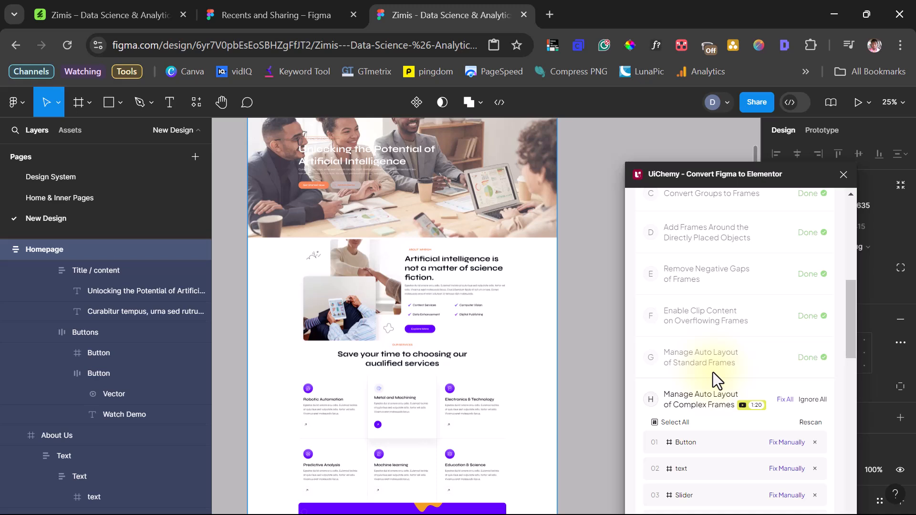
Step: Locate the hero's Get Started Now button among the flagged complex frames and apply Suggest auto layout to it
{"action": "scroll", "coordinate": [713, 372], "scroll_direction": "down", "scroll_amount": 5}
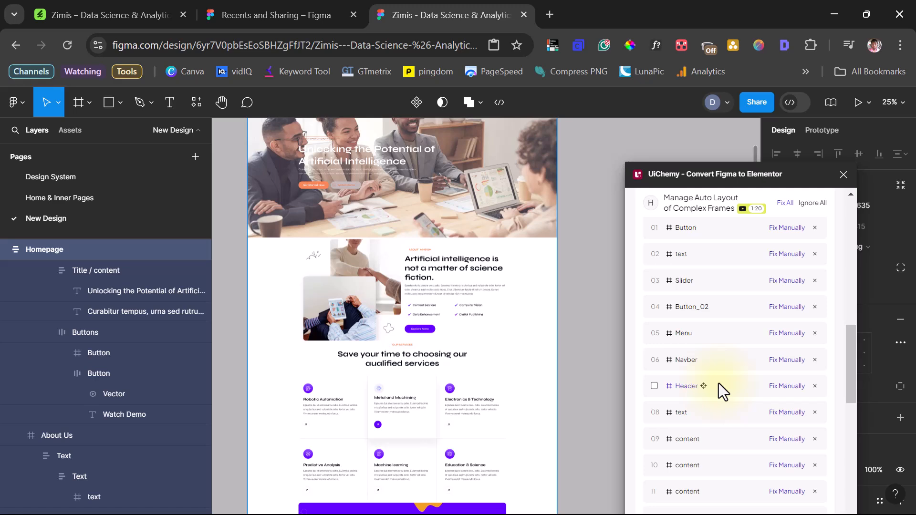
{"action": "scroll", "coordinate": [720, 377], "scroll_direction": "up", "scroll_amount": 3}
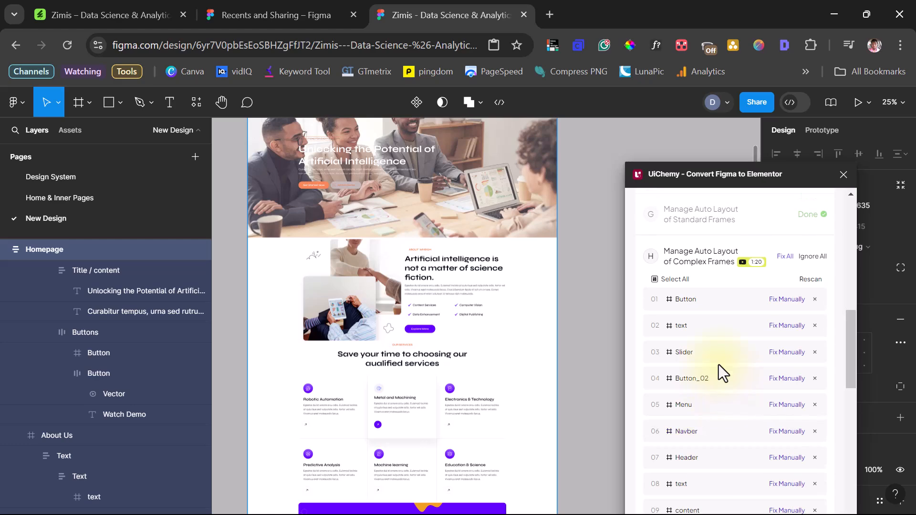
{"action": "left_click", "coordinate": [702, 301]}
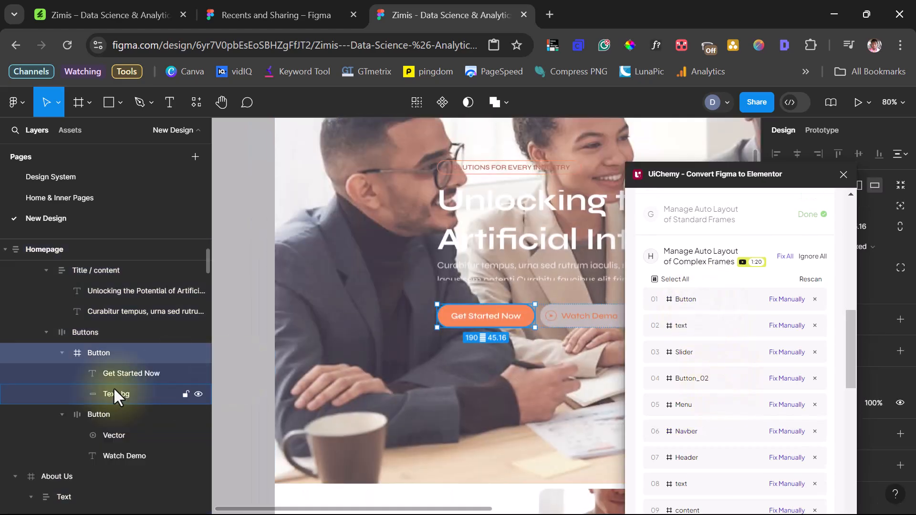
{"action": "right_click", "coordinate": [106, 352]}
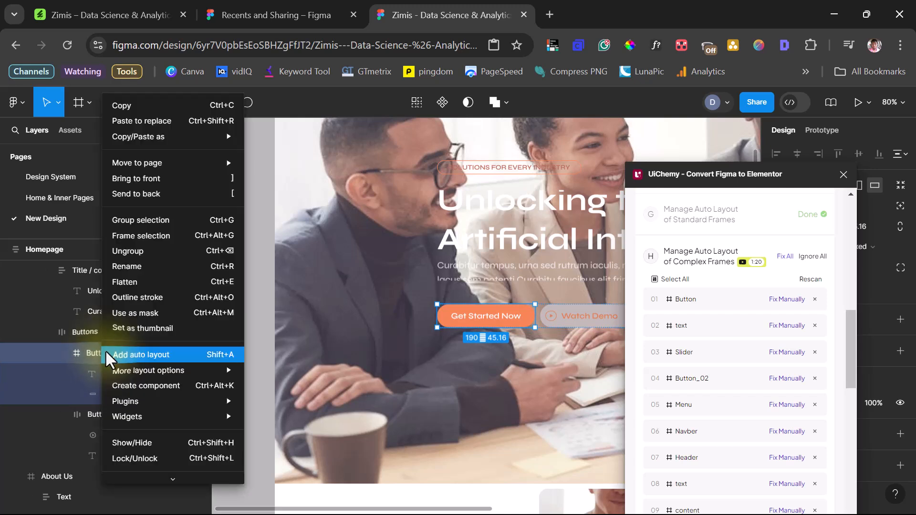
{"action": "mouse_move", "coordinate": [194, 371]}
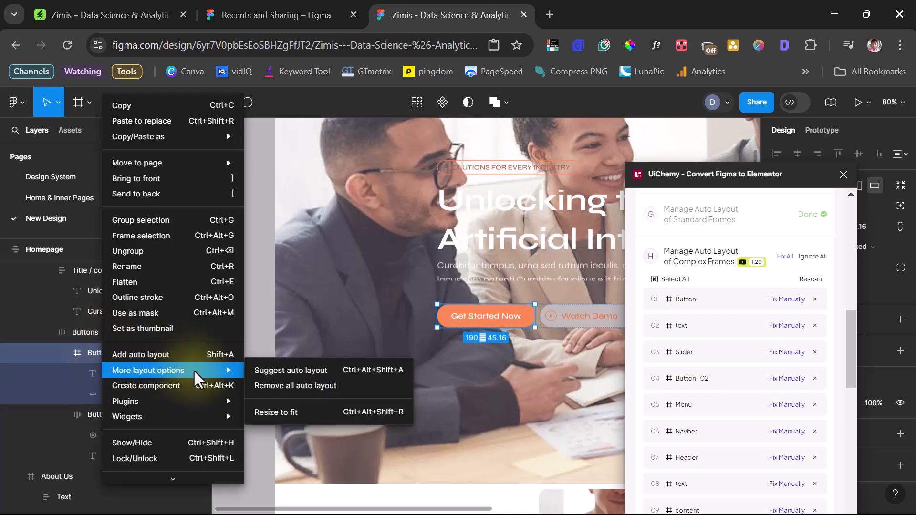
{"action": "left_click", "coordinate": [270, 371]}
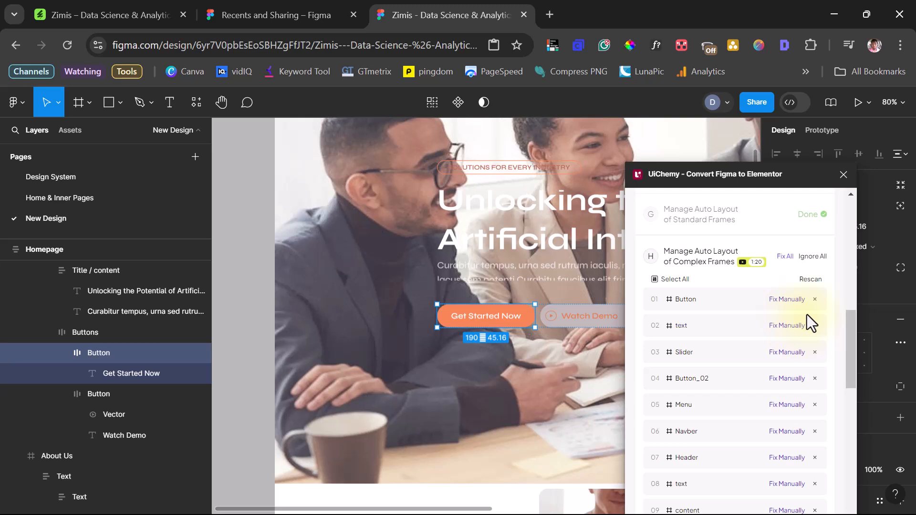
Step: Apply Suggest auto layout to the hero's Solutions for Every Industry text frame and mark the flagged Button and text frames as manually fixed
{"action": "left_click", "coordinate": [693, 325]}
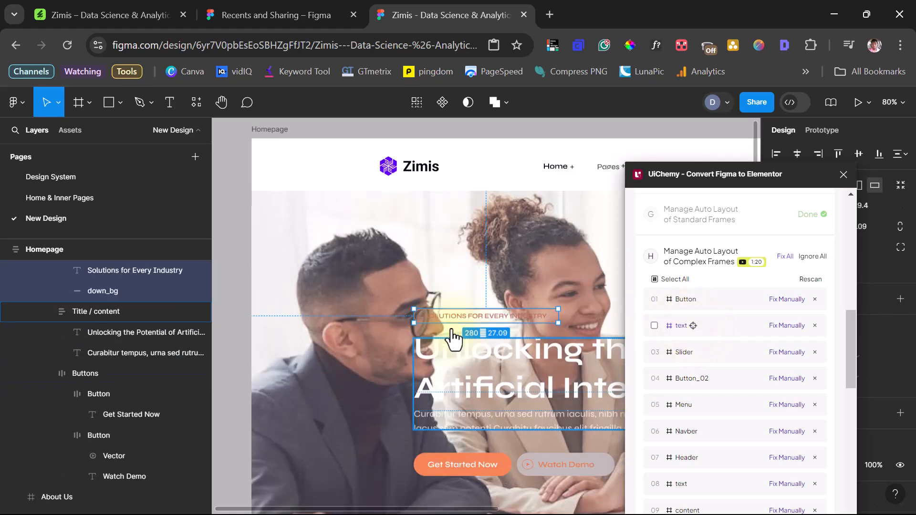
{"action": "right_click", "coordinate": [84, 331]}
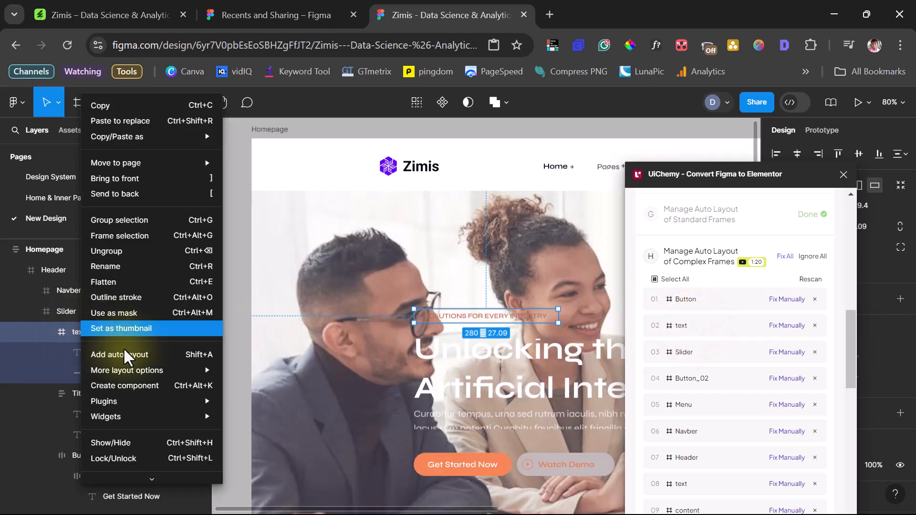
{"action": "mouse_move", "coordinate": [162, 371]}
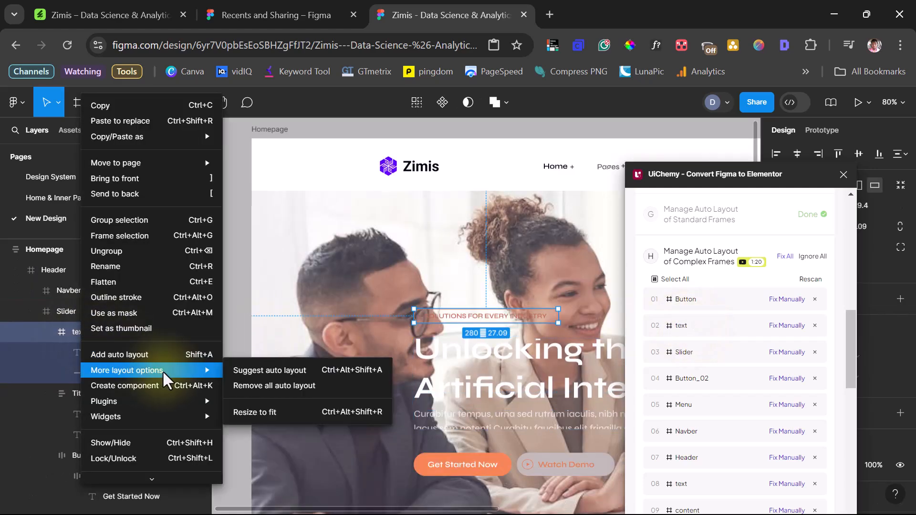
{"action": "left_click", "coordinate": [254, 370]}
{"action": "left_click_drag", "start_coordinate": [731, 175], "coordinate": [645, 164]}
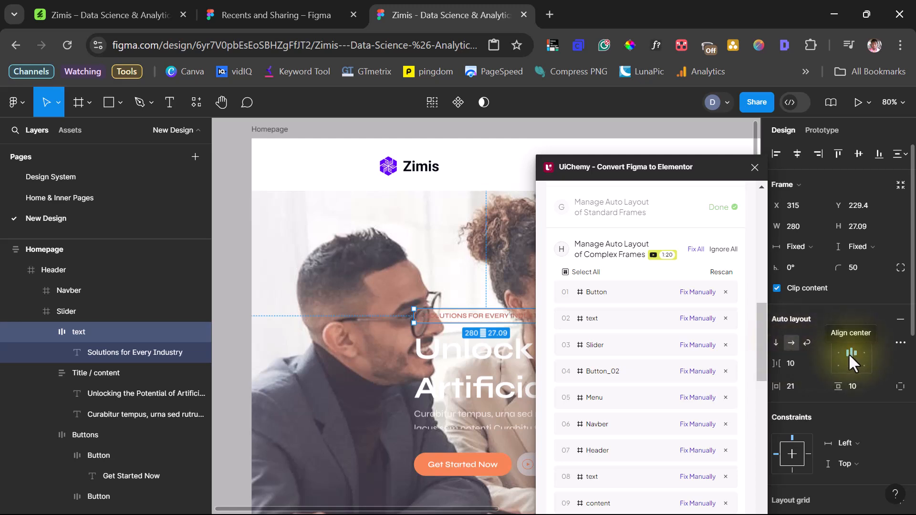
{"action": "left_click", "coordinate": [698, 292]}
{"action": "left_click", "coordinate": [699, 320]}
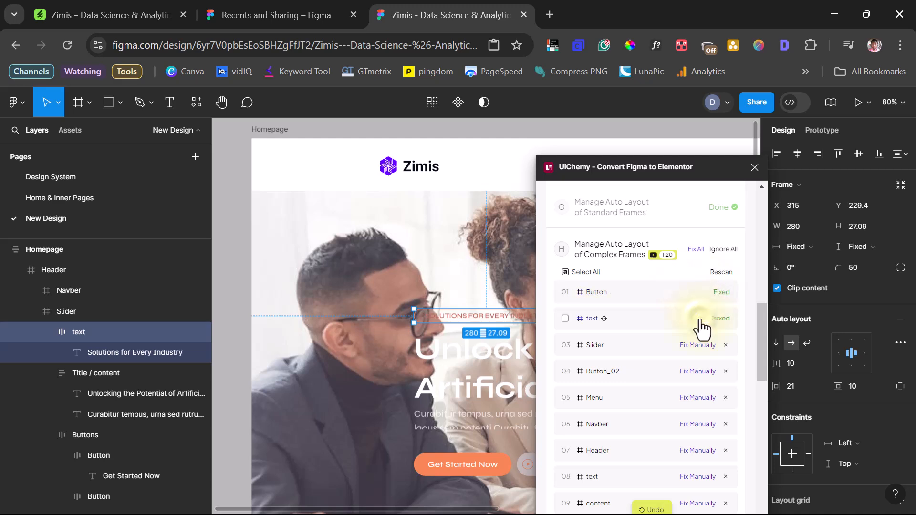
Step: Locate the flagged Slider frame in the hero and apply Suggest auto layout to it
{"action": "left_click", "coordinate": [609, 353]}
{"action": "right_click", "coordinate": [76, 310]}
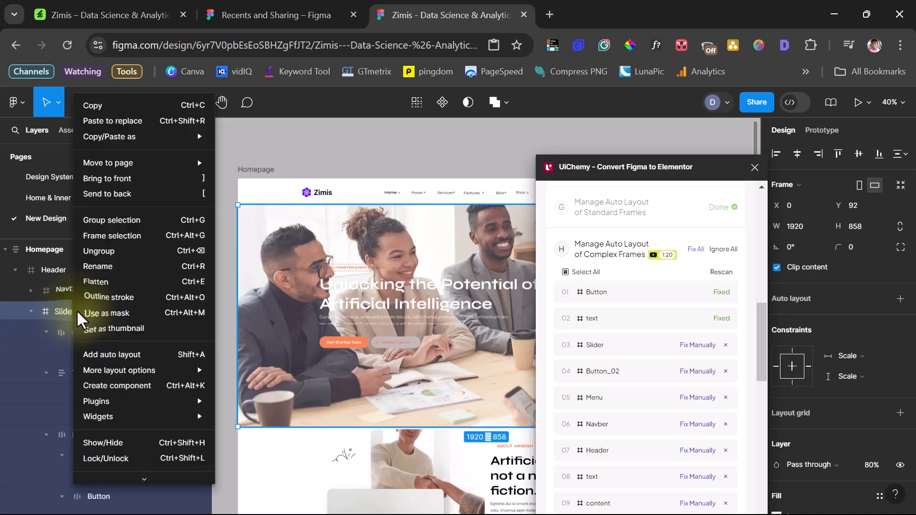
{"action": "mouse_move", "coordinate": [128, 370]}
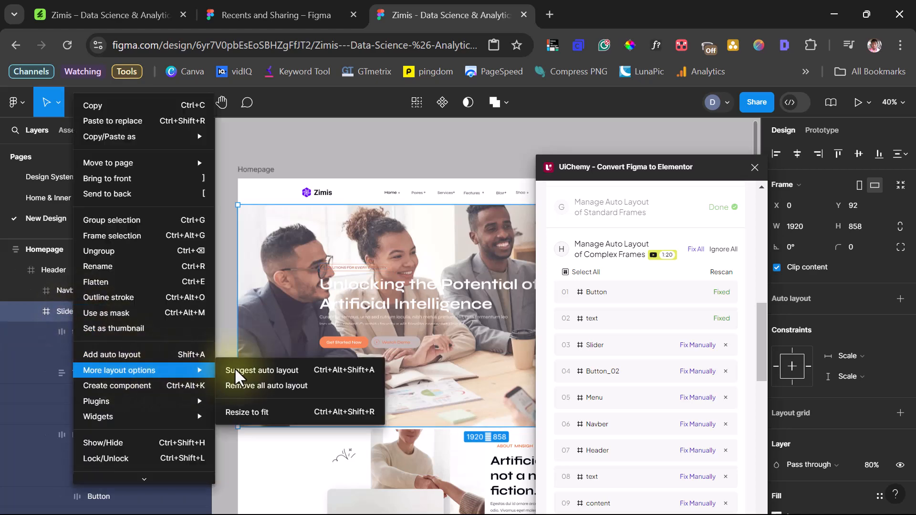
{"action": "left_click", "coordinate": [255, 368]}
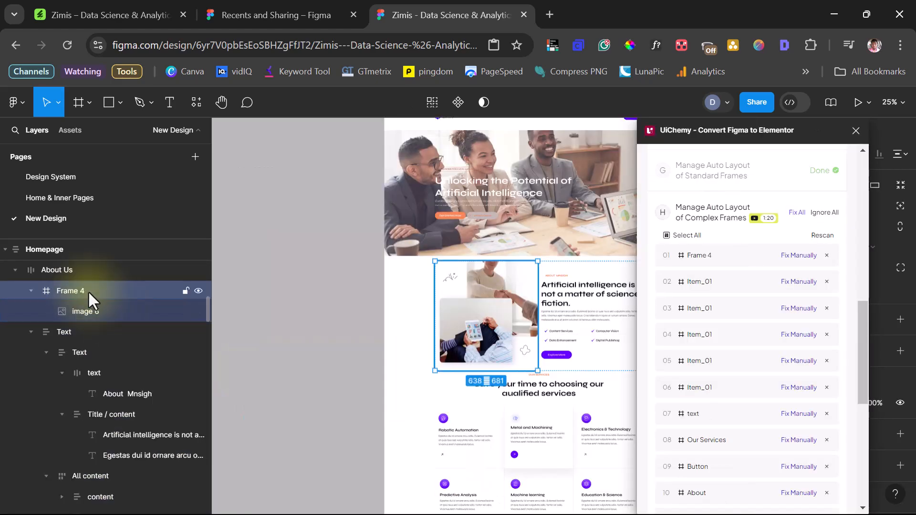
Step: Apply Suggest auto layout to Frame 4, the image frame in the About Us section
{"action": "right_click", "coordinate": [88, 291]}
{"action": "mouse_move", "coordinate": [157, 370]}
{"action": "left_click", "coordinate": [245, 370]}
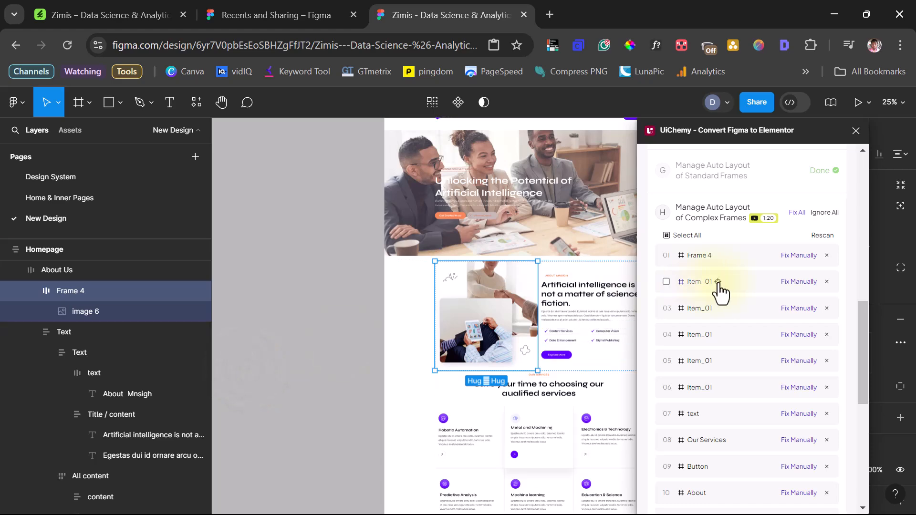
Step: Locate the flagged Predictive Analysis card, collapse the service item layers and identify the Hover rectangle behind the Metal and Machining card
{"action": "left_click", "coordinate": [699, 281]}
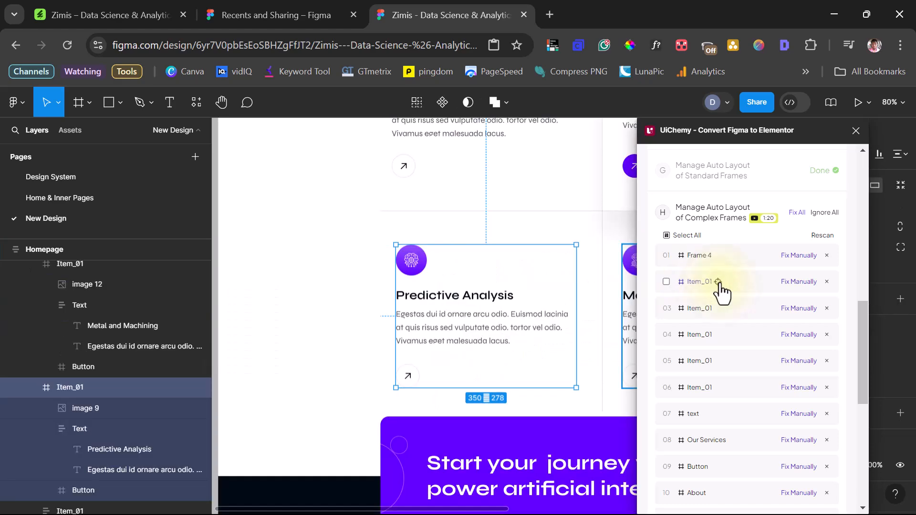
{"action": "left_click", "coordinate": [29, 387]}
{"action": "left_click", "coordinate": [30, 408]}
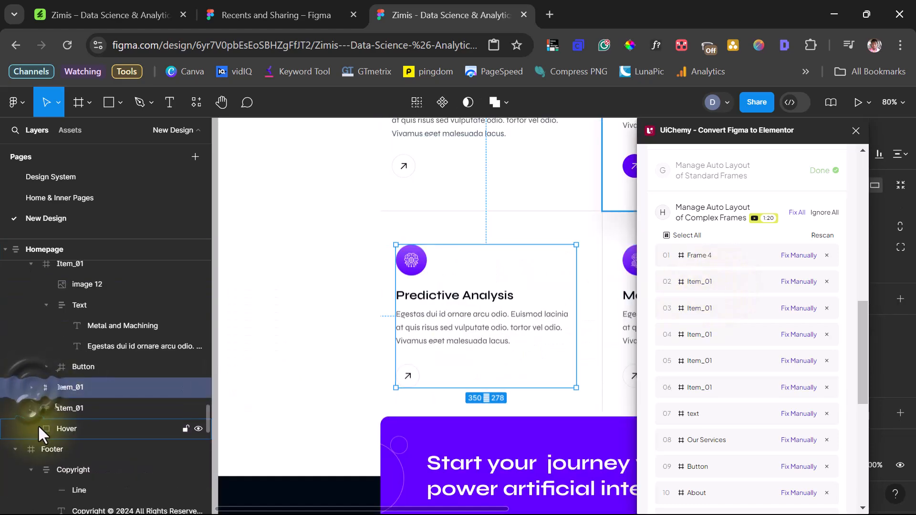
{"action": "scroll", "coordinate": [38, 388], "scroll_direction": "up", "scroll_amount": 1}
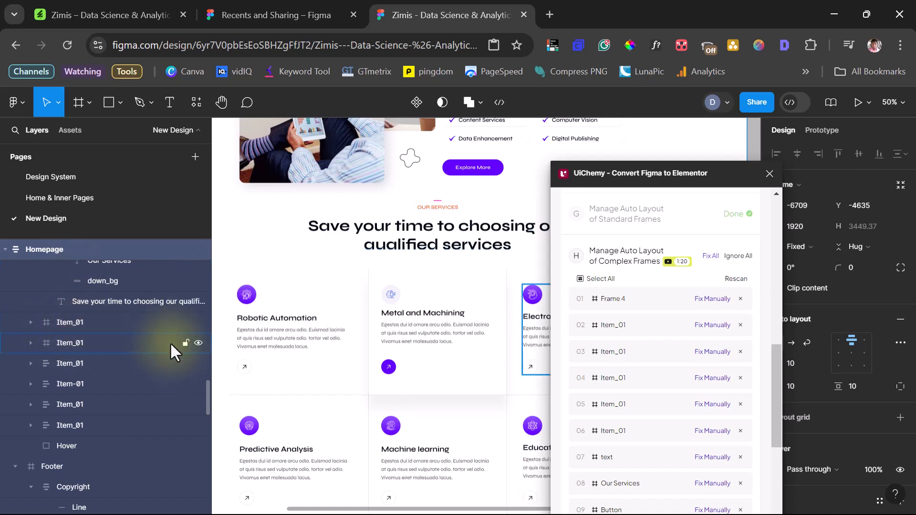
{"action": "left_click", "coordinate": [74, 447]}
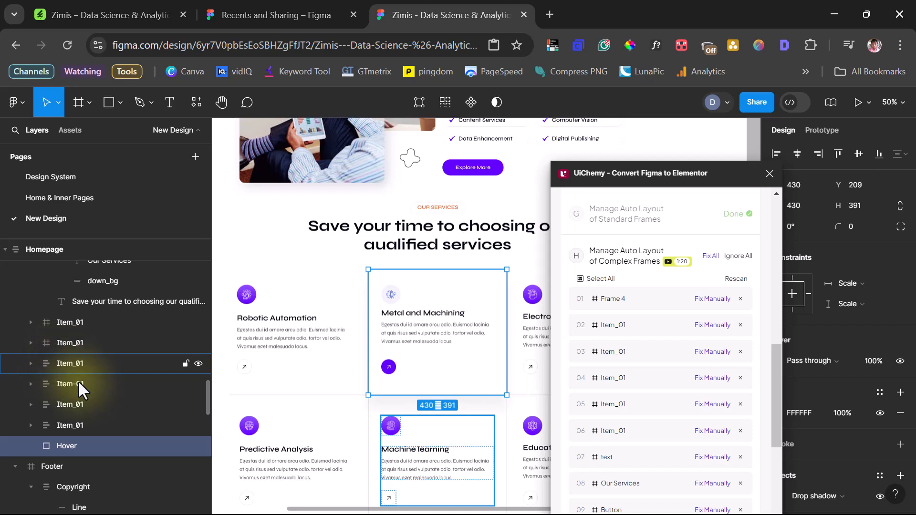
Step: Select all six service item layers under Our Services and wrap them in one new frame
{"action": "left_click", "coordinate": [97, 405]}
{"action": "left_click", "coordinate": [79, 424]}
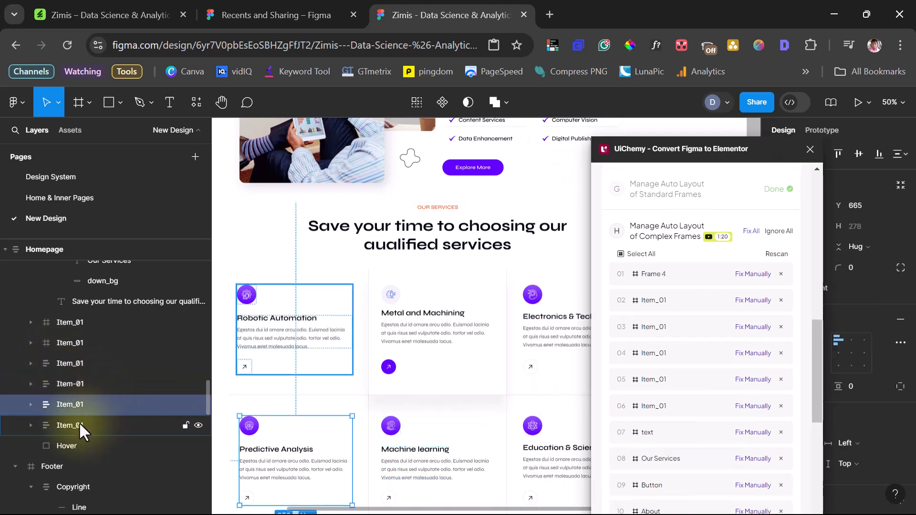
{"action": "left_click", "coordinate": [77, 404], "text": "shift"}
{"action": "left_click", "coordinate": [75, 384], "text": "shift"}
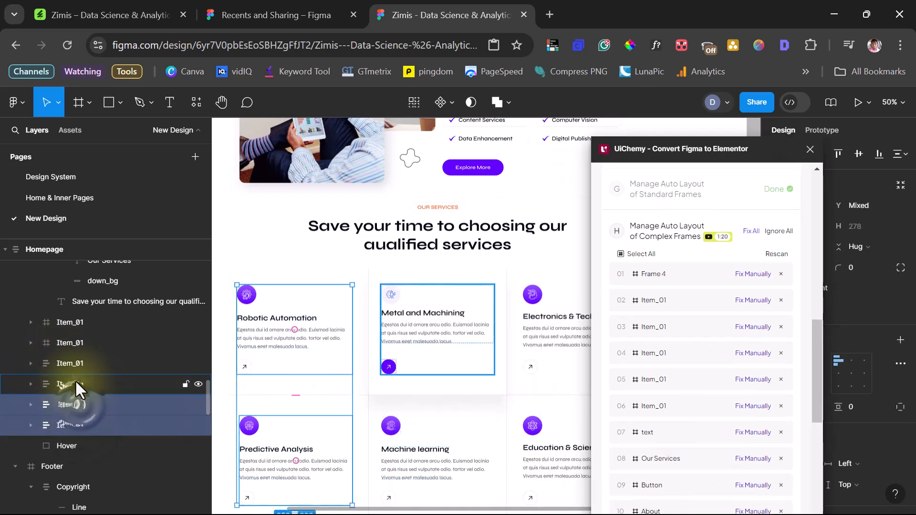
{"action": "left_click", "coordinate": [73, 363], "text": "shift"}
{"action": "left_click", "coordinate": [71, 343], "text": "shift"}
{"action": "left_click", "coordinate": [72, 323], "text": "shift"}
{"action": "scroll", "coordinate": [88, 328], "scroll_direction": "up", "scroll_amount": 3}
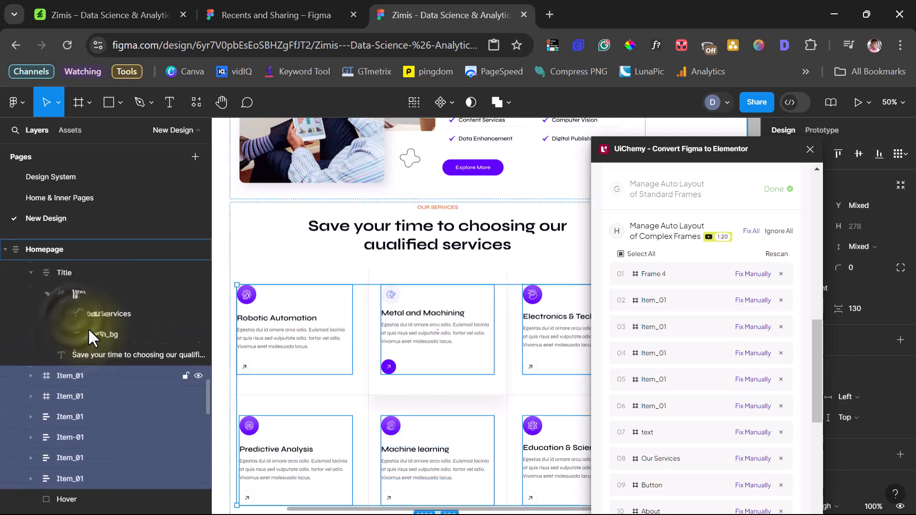
{"action": "scroll", "coordinate": [88, 333], "scroll_direction": "down", "scroll_amount": 2}
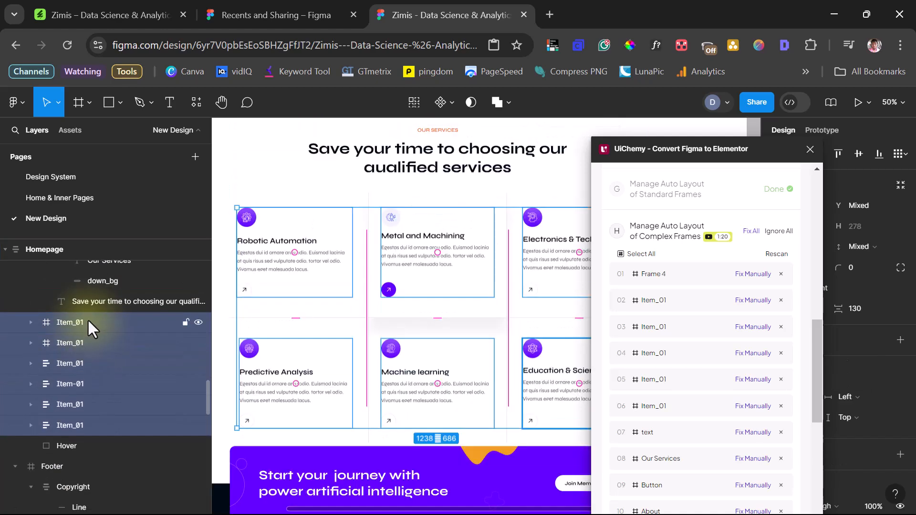
{"action": "right_click", "coordinate": [87, 319]}
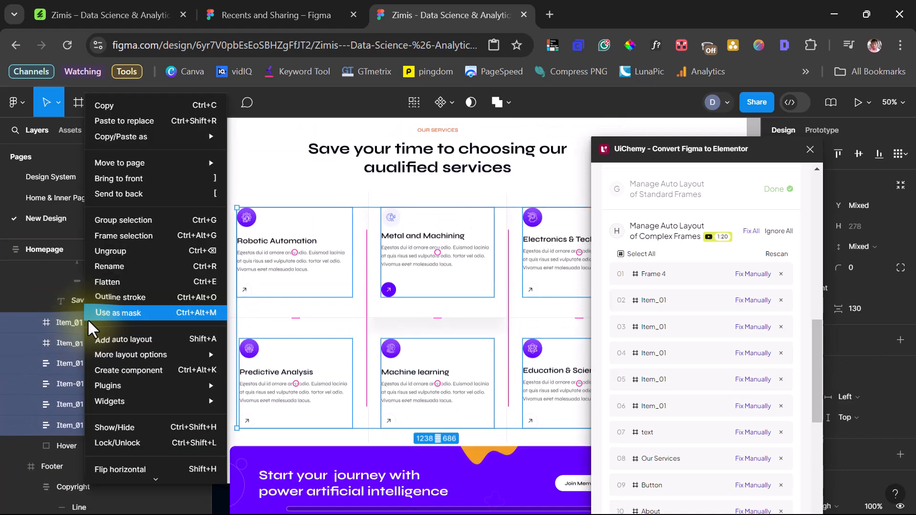
{"action": "left_click", "coordinate": [122, 235]}
Step: Set the Metal and Machining card's padding to 40 on both sides, 48 top and 65 bottom, and add a fill
{"action": "double_click", "coordinate": [443, 222]}
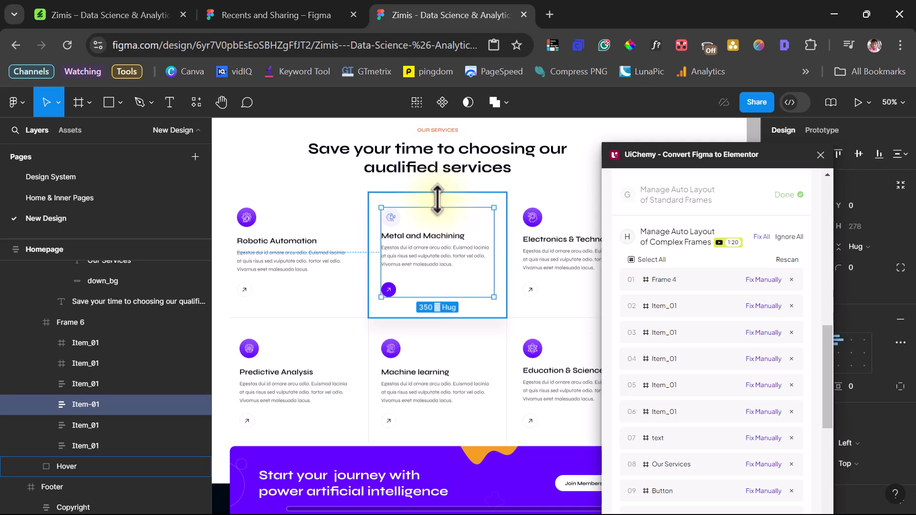
{"action": "left_click", "coordinate": [789, 385]}
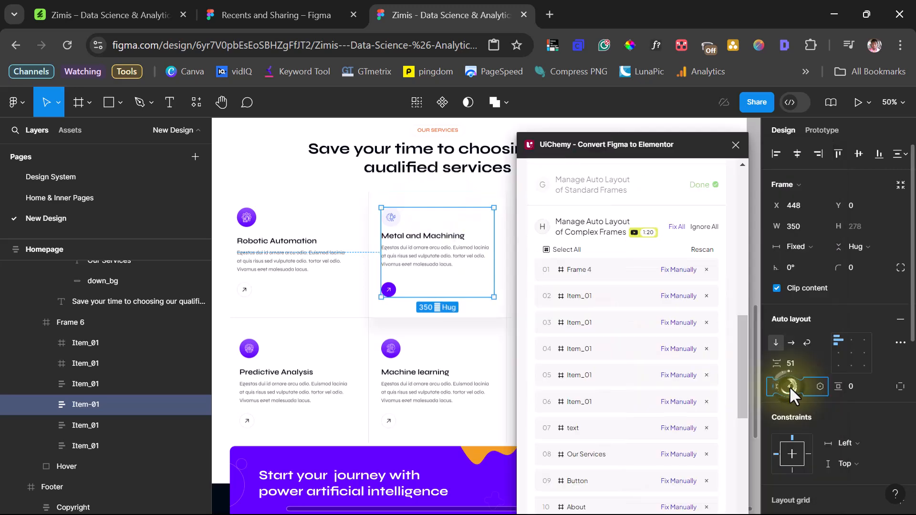
{"action": "type", "text": "40"}
{"action": "key", "text": "Return"}
{"action": "left_click", "coordinate": [901, 388]}
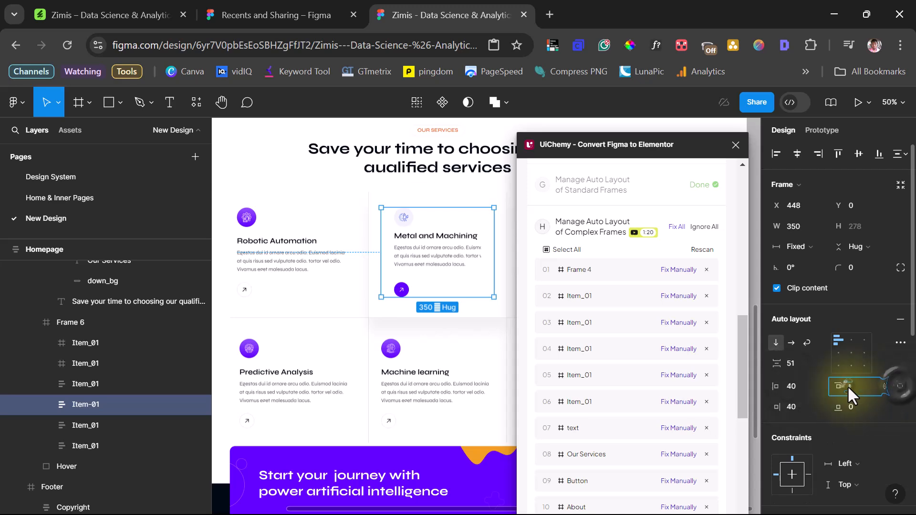
{"action": "left_click", "coordinate": [851, 404]}
{"action": "type", "text": "65"}
{"action": "key", "text": "Return"}
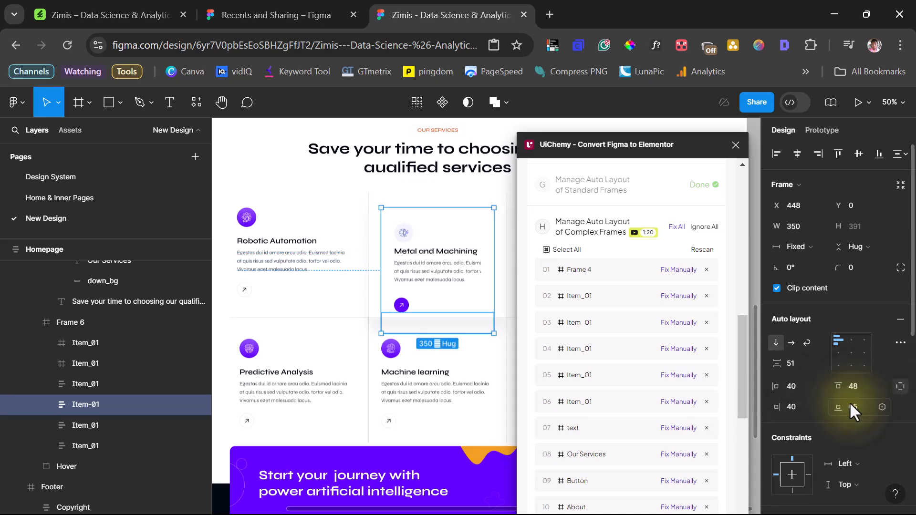
{"action": "scroll", "coordinate": [859, 396], "scroll_direction": "down", "scroll_amount": 3}
{"action": "scroll", "coordinate": [864, 406], "scroll_direction": "down", "scroll_amount": 2}
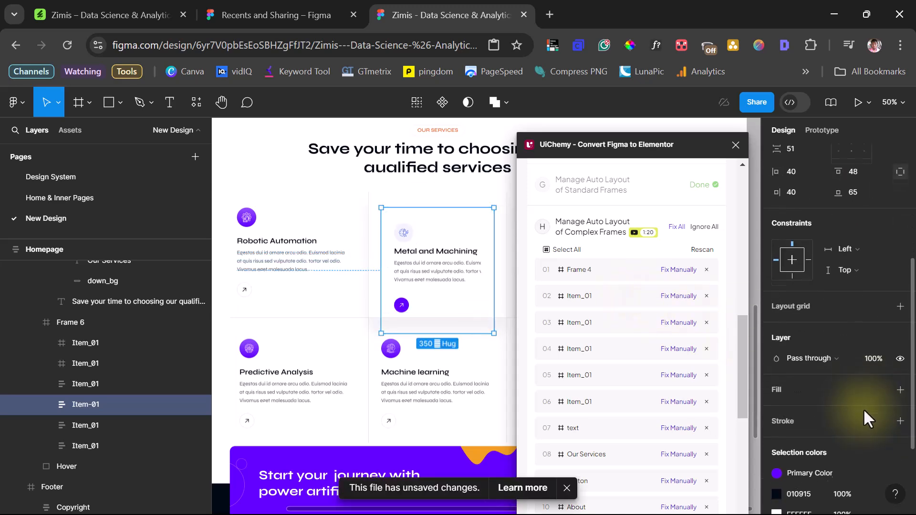
{"action": "left_click", "coordinate": [896, 389]}
Step: Set the Metal and Machining card's width to 430 and select the Hover rectangle behind it
{"action": "scroll", "coordinate": [794, 363], "scroll_direction": "up", "scroll_amount": 5}
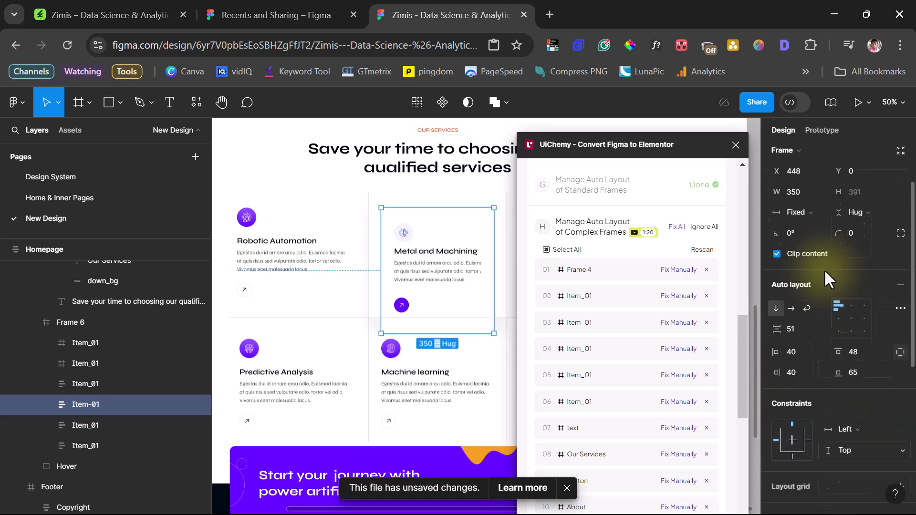
{"action": "left_click", "coordinate": [804, 221]}
{"action": "type", "text": "430"}
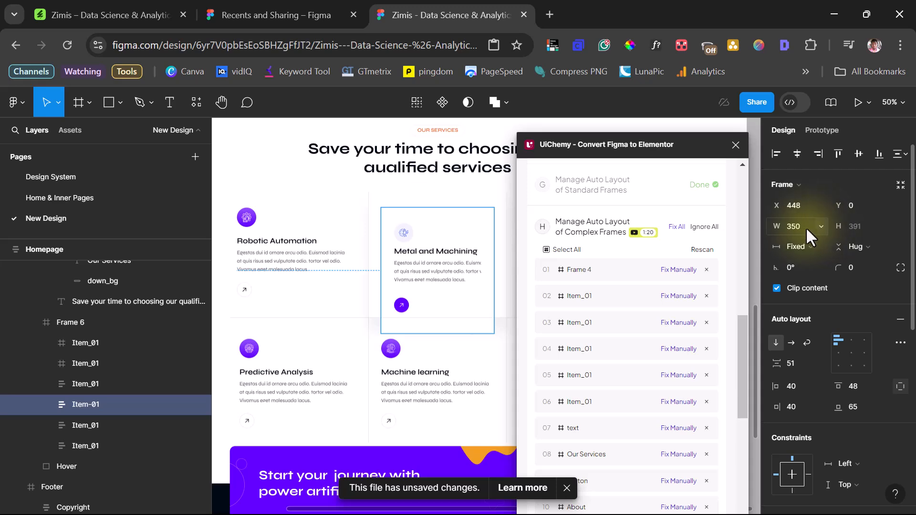
{"action": "key", "text": "Return"}
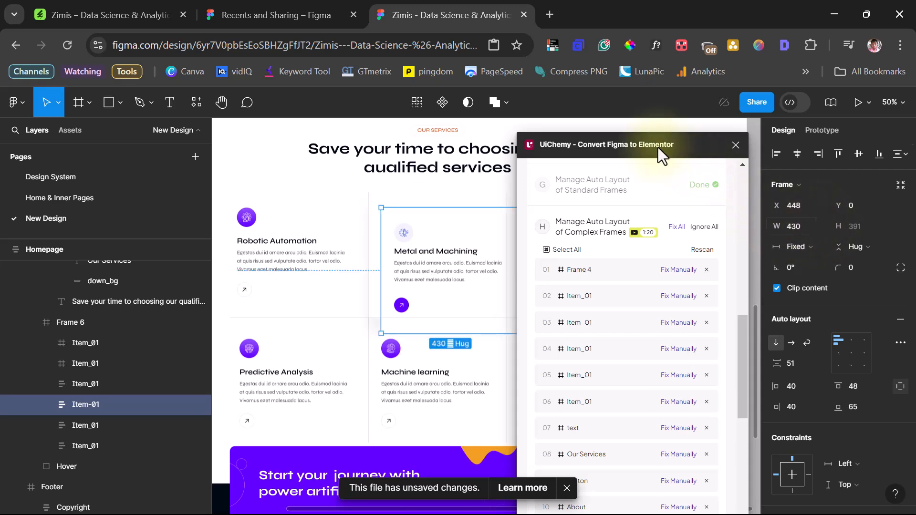
{"action": "left_click_drag", "start_coordinate": [649, 142], "coordinate": [711, 143]}
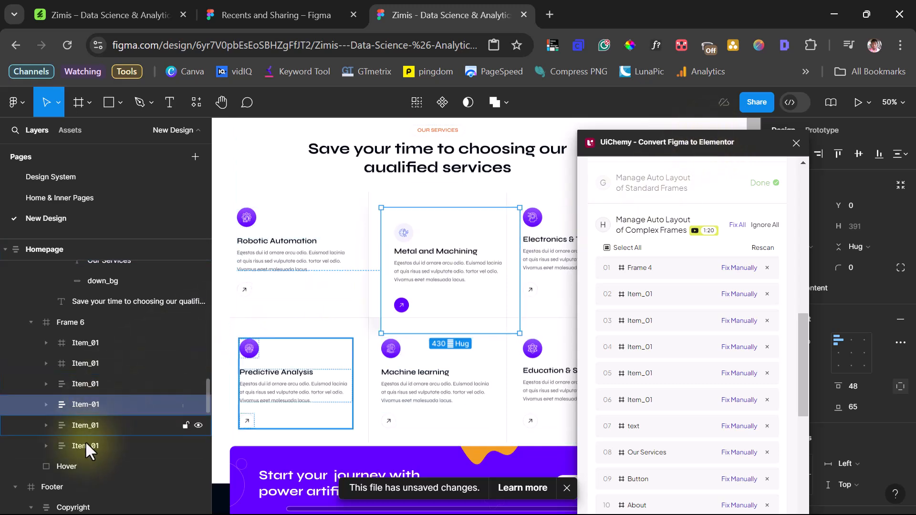
{"action": "left_click", "coordinate": [70, 467]}
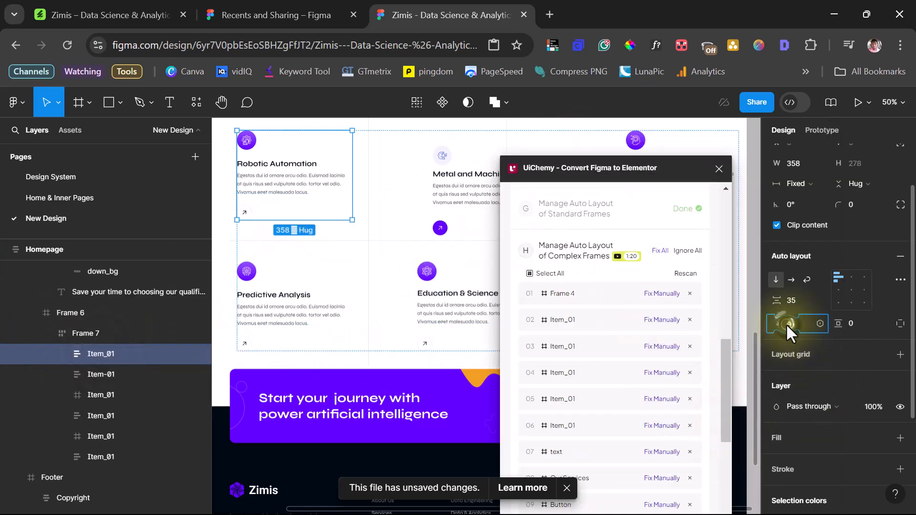
Step: Set the Robotic Automation card's auto layout padding to 40 on both sides and 48 at the top
{"action": "type", "text": "40"}
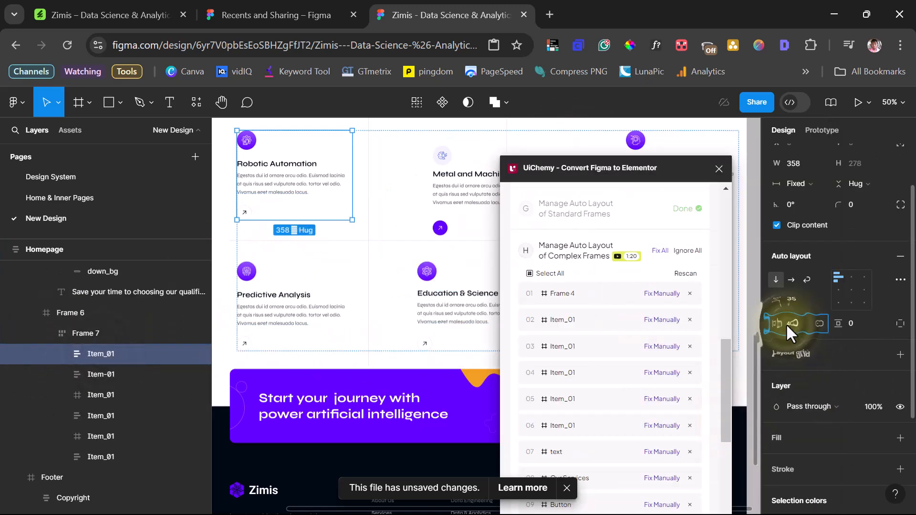
{"action": "key", "text": "Tab"}
{"action": "left_click", "coordinate": [897, 323]}
{"action": "left_click", "coordinate": [852, 323]}
{"action": "type", "text": "48"}
{"action": "key", "text": "Return"}
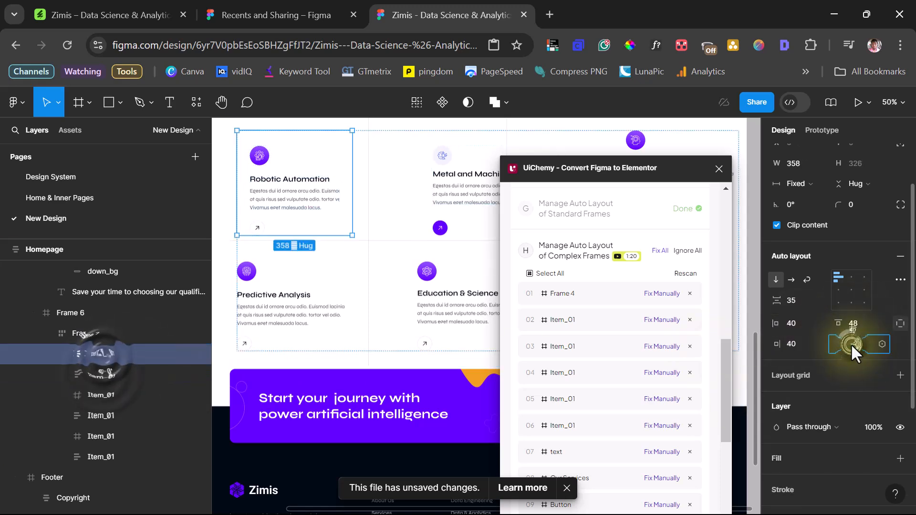
Step: Apply Suggest auto layout to the Electronics & Technology and Education & Science service cards
{"action": "left_click", "coordinate": [105, 395]}
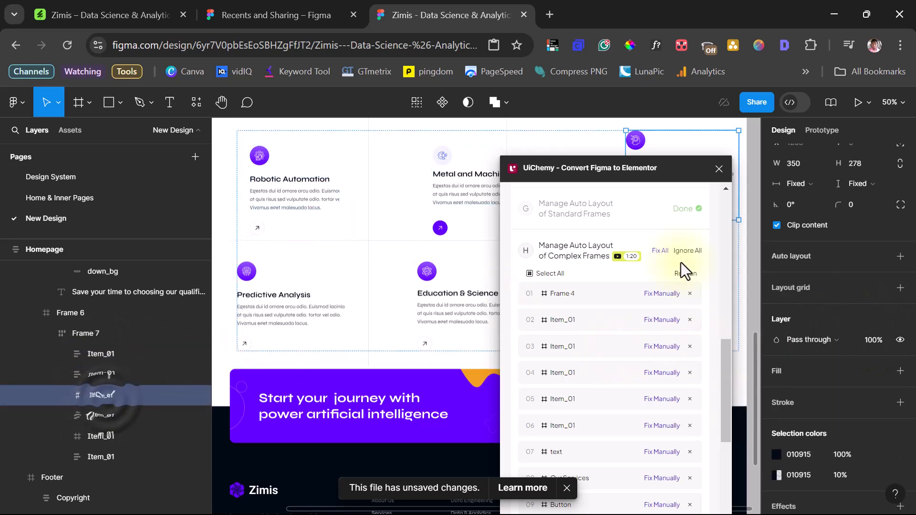
{"action": "left_click", "coordinate": [62, 395]}
{"action": "left_click", "coordinate": [62, 395]}
{"action": "right_click", "coordinate": [86, 395]}
{"action": "mouse_move", "coordinate": [134, 370]}
{"action": "left_click", "coordinate": [263, 367]}
{"action": "right_click", "coordinate": [89, 436]}
{"action": "mouse_move", "coordinate": [167, 370]}
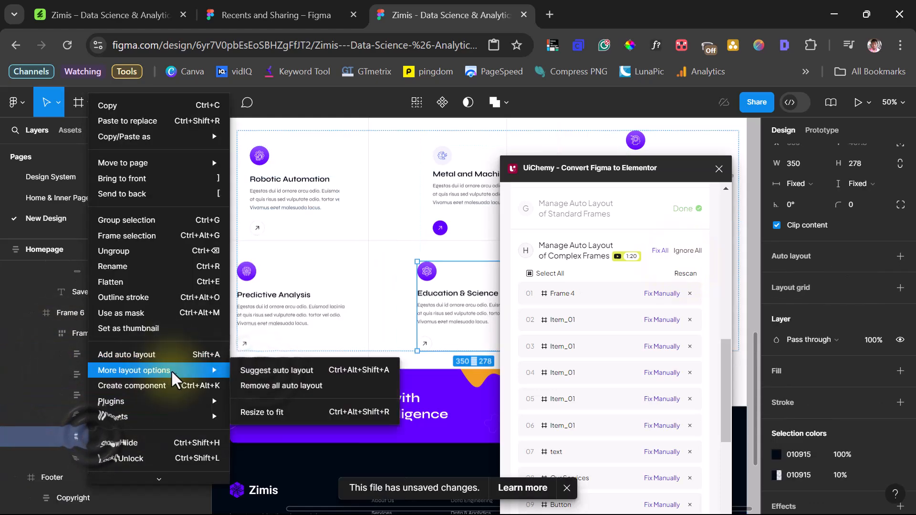
{"action": "left_click", "coordinate": [262, 368]}
Step: Set the padding of the last four Item_01 cards to 40 on both sides, 48 top and 65.8 bottom, and reselect the Robotic Automation card
{"action": "left_click", "coordinate": [96, 355]}
{"action": "left_click", "coordinate": [97, 373]}
{"action": "left_click", "coordinate": [93, 395]}
{"action": "left_click", "coordinate": [101, 454], "text": "shift"}
{"action": "left_click", "coordinate": [787, 323]}
{"action": "type", "text": "40"}
{"action": "key", "text": "Return"}
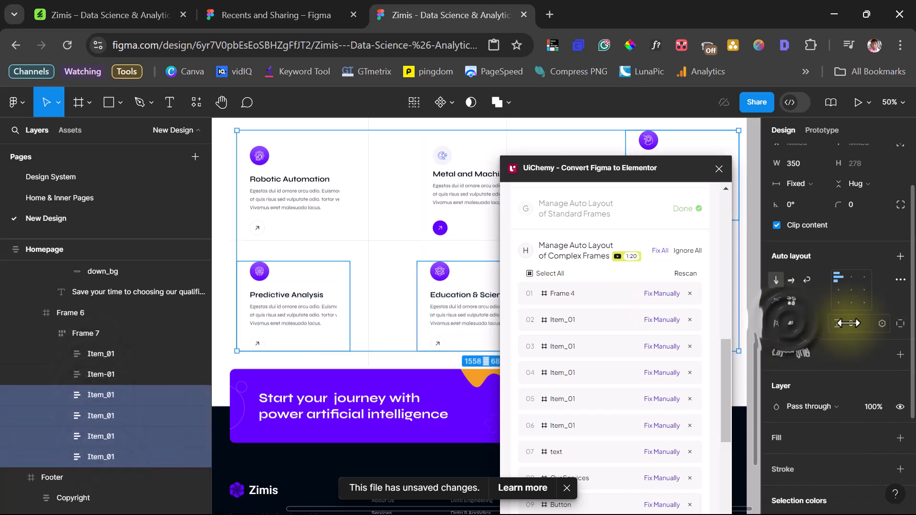
{"action": "left_click", "coordinate": [899, 323]}
{"action": "left_click", "coordinate": [856, 322]}
{"action": "type", "text": "48"}
{"action": "left_click", "coordinate": [854, 345]}
{"action": "type", "text": "65.8"}
{"action": "key", "text": "Return"}
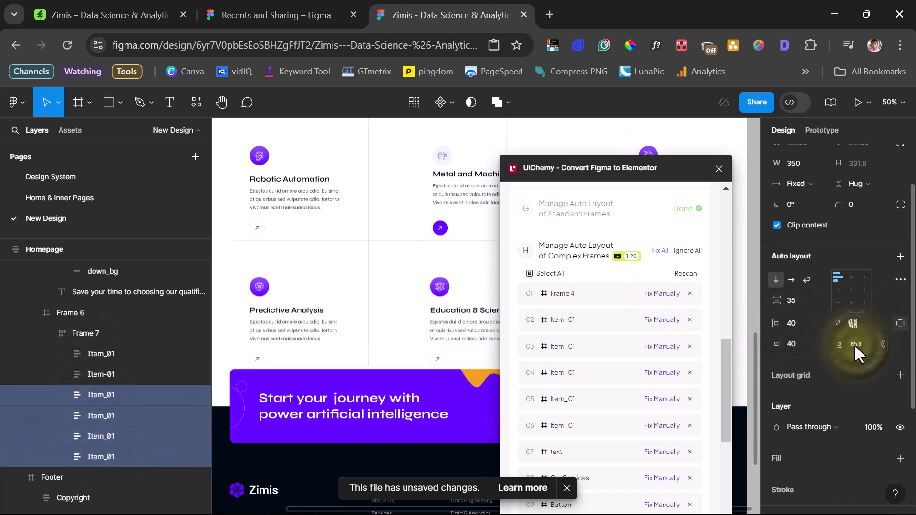
{"action": "left_click", "coordinate": [99, 355]}
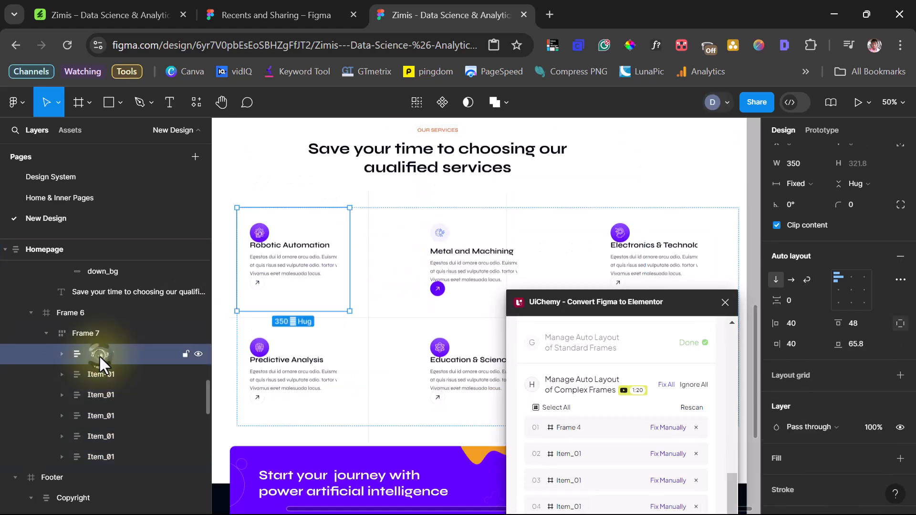
Step: Wrap the first three Item_01 service cards in one frame and the remaining three in a second frame
{"action": "left_click", "coordinate": [102, 376], "text": "shift"}
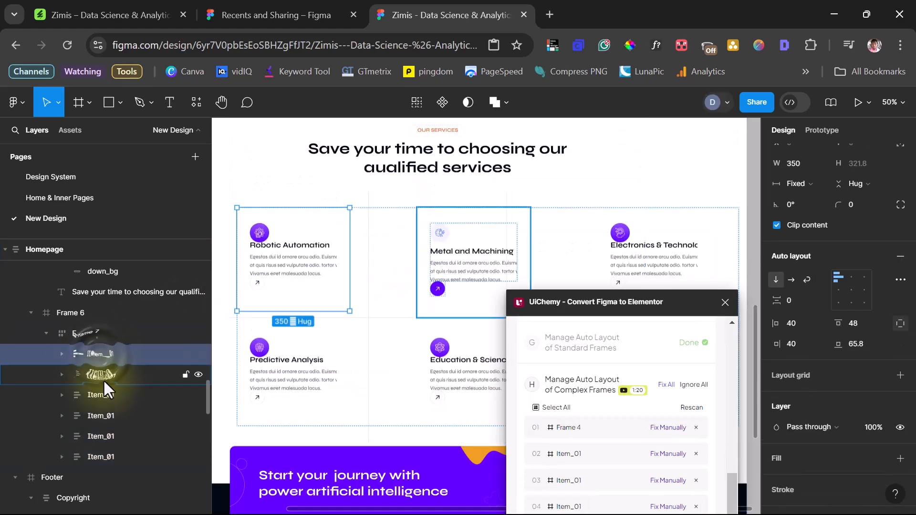
{"action": "left_click", "coordinate": [104, 399], "text": "shift"}
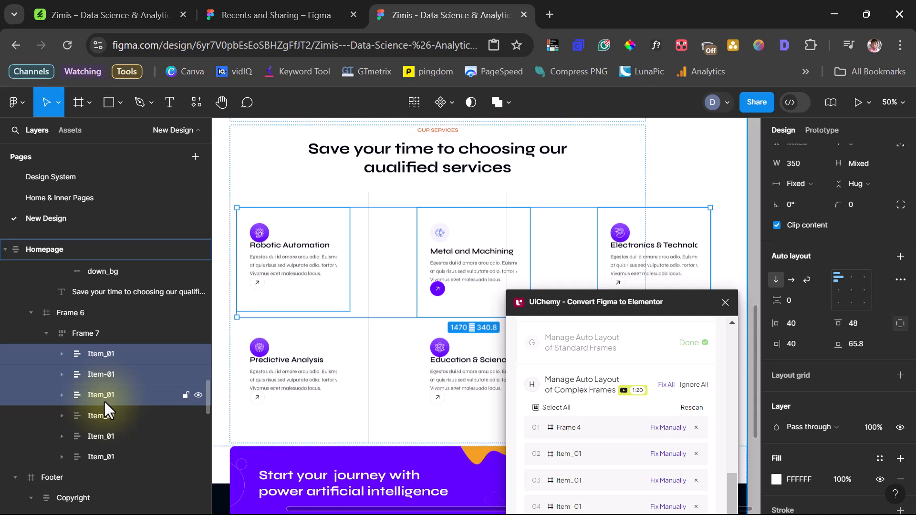
{"action": "right_click", "coordinate": [99, 394]}
{"action": "left_click", "coordinate": [133, 238]}
{"action": "left_click", "coordinate": [115, 377]}
{"action": "left_click", "coordinate": [109, 410], "text": "shift"}
{"action": "right_click", "coordinate": [109, 410]}
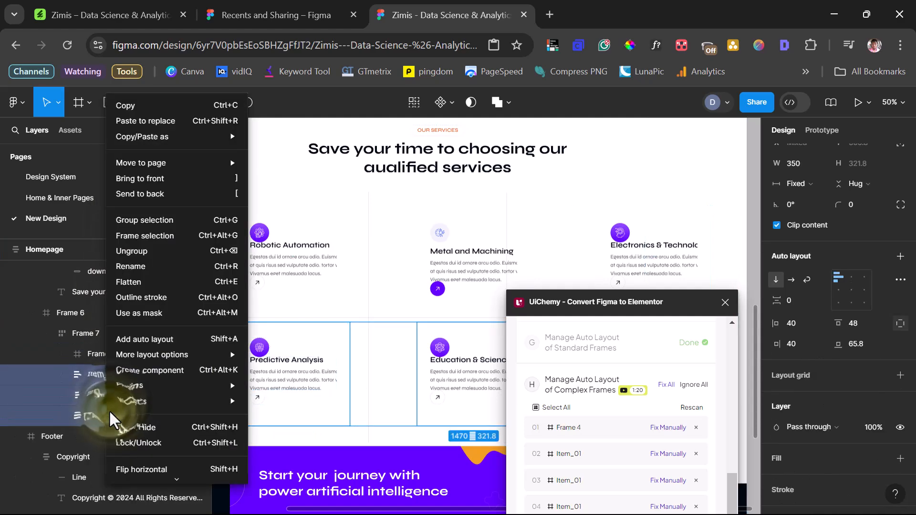
{"action": "left_click", "coordinate": [149, 237]}
Step: Set the horizontal gap of Frame 7's auto layout to 0
{"action": "left_click", "coordinate": [99, 333]}
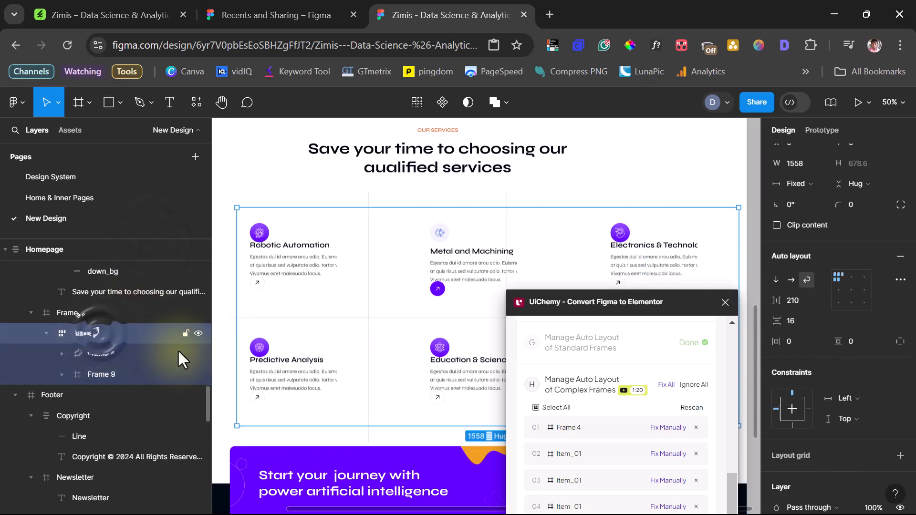
{"action": "left_click", "coordinate": [792, 300]}
{"action": "type", "text": "0"}
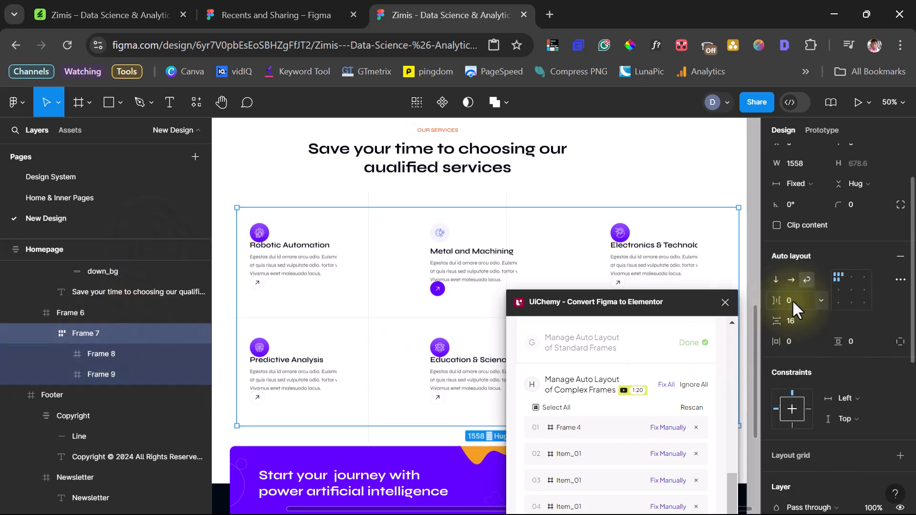
{"action": "key", "text": "Return"}
Step: Align Frame 8's auto layout to top center and set its horizontal gap to 0
{"action": "left_click", "coordinate": [96, 354]}
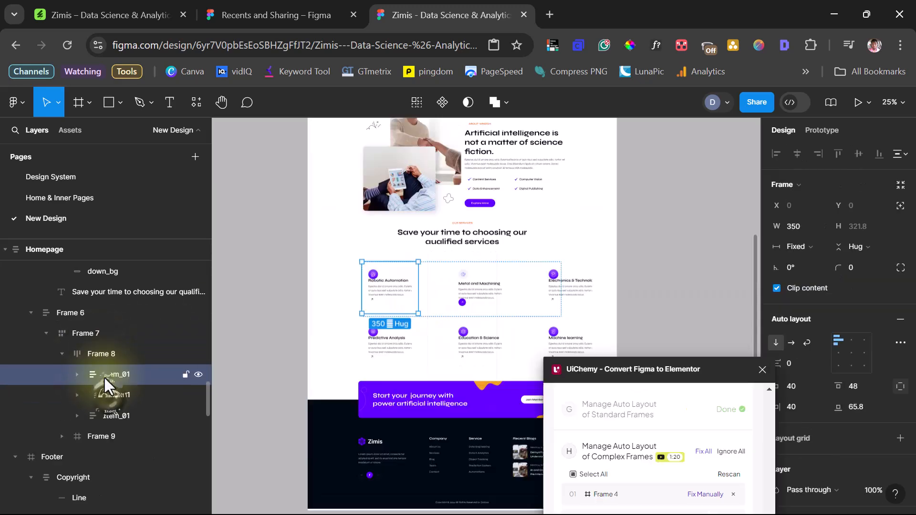
{"action": "left_click", "coordinate": [95, 354]}
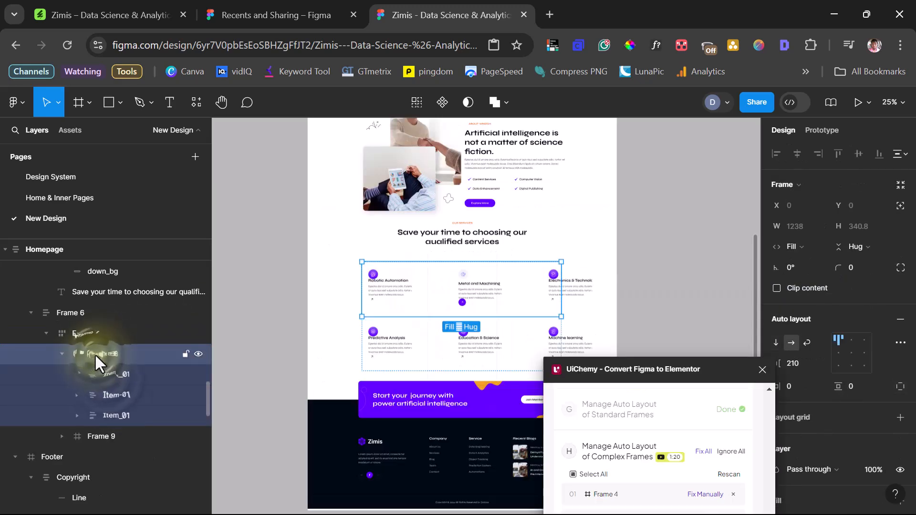
{"action": "left_click", "coordinate": [848, 337]}
{"action": "left_click", "coordinate": [794, 364]}
{"action": "type", "text": "0"}
{"action": "key", "text": "Return"}
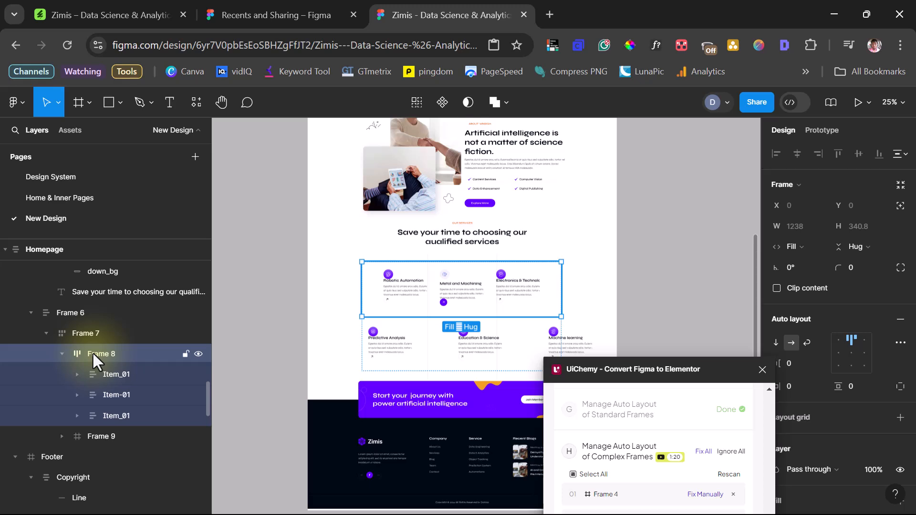
Step: Set the width of the three service cards in Frame 8 to Fill container
{"action": "left_click", "coordinate": [103, 376]}
{"action": "left_click", "coordinate": [808, 245]}
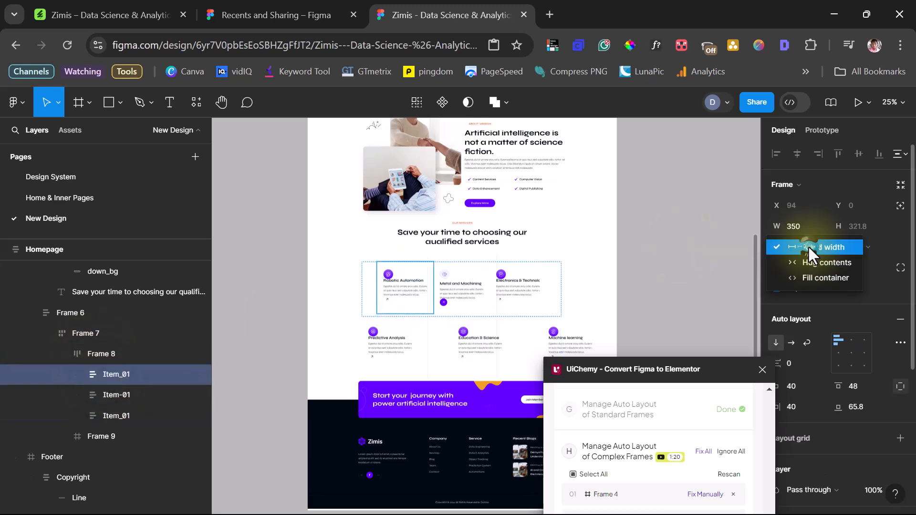
{"action": "left_click", "coordinate": [812, 278]}
{"action": "left_click", "coordinate": [125, 396]}
{"action": "left_click", "coordinate": [796, 247]}
{"action": "left_click", "coordinate": [809, 262]}
{"action": "left_click", "coordinate": [125, 416]}
{"action": "left_click", "coordinate": [812, 245]}
{"action": "left_click", "coordinate": [817, 273]}
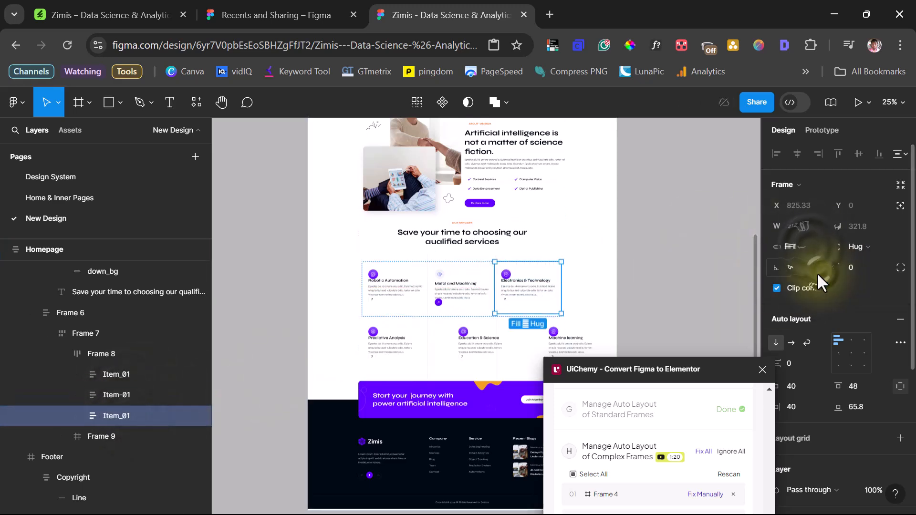
Step: Set the spacing between the three cards in Frame 9 to 0 and apply Suggest auto layout to that frame
{"action": "left_click", "coordinate": [62, 353]}
{"action": "left_click", "coordinate": [62, 374]}
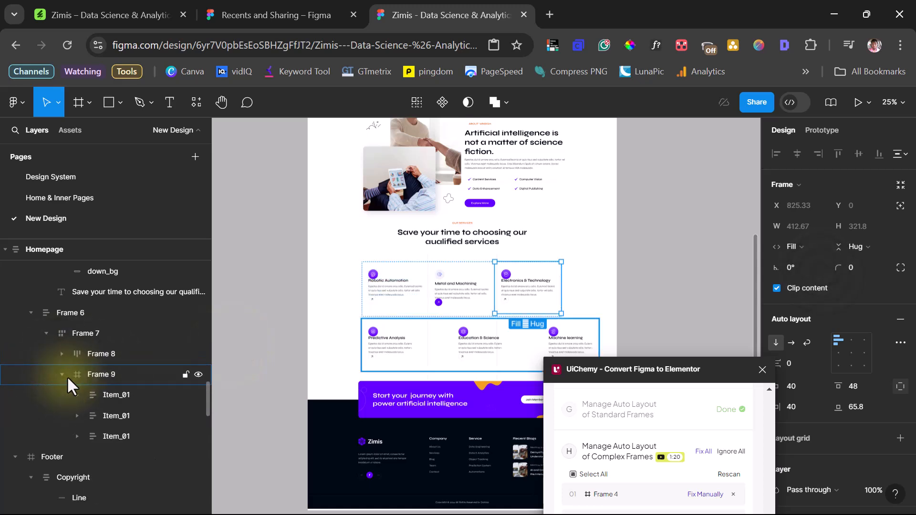
{"action": "left_click", "coordinate": [102, 434]}
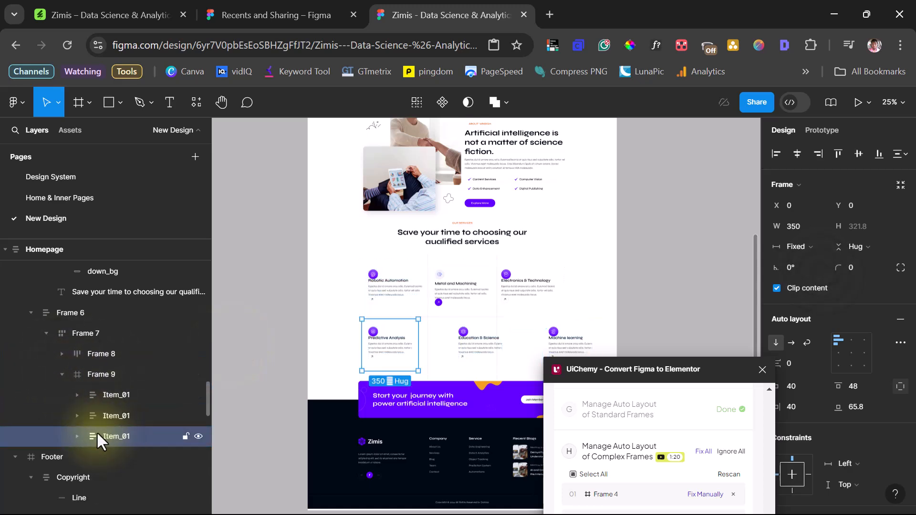
{"action": "left_click", "coordinate": [108, 375]}
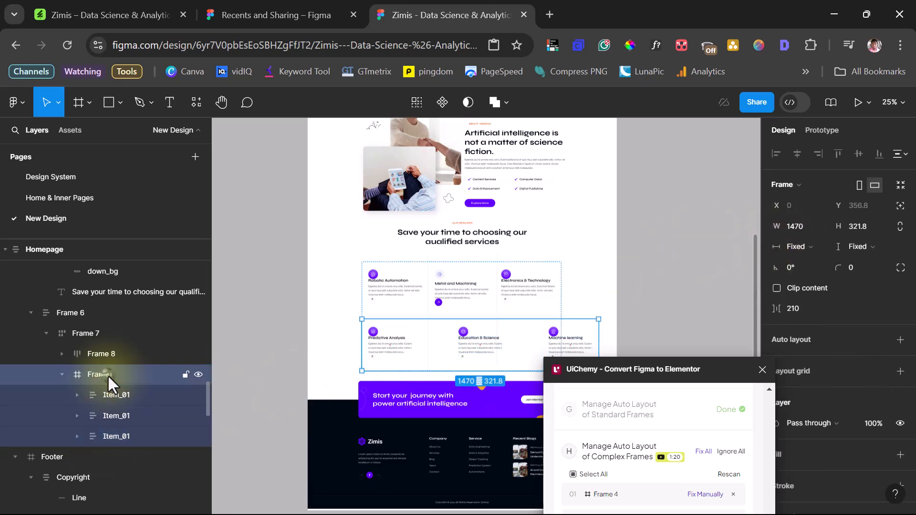
{"action": "left_click", "coordinate": [794, 311]}
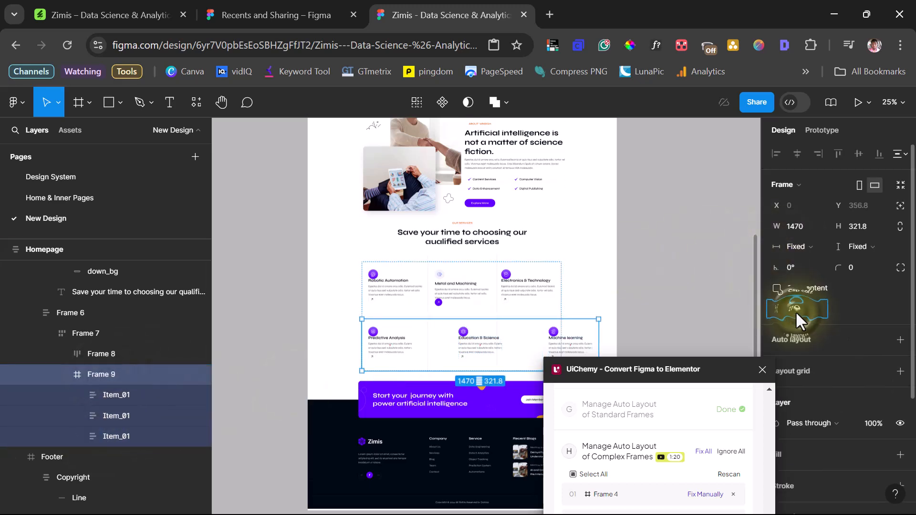
{"action": "type", "text": "0"}
{"action": "key", "text": "Return"}
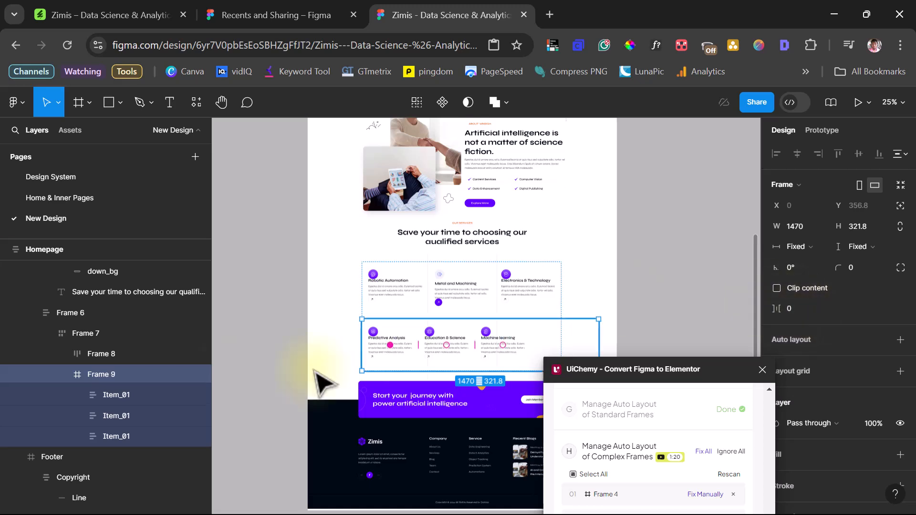
{"action": "right_click", "coordinate": [96, 371]}
{"action": "mouse_move", "coordinate": [94, 372]}
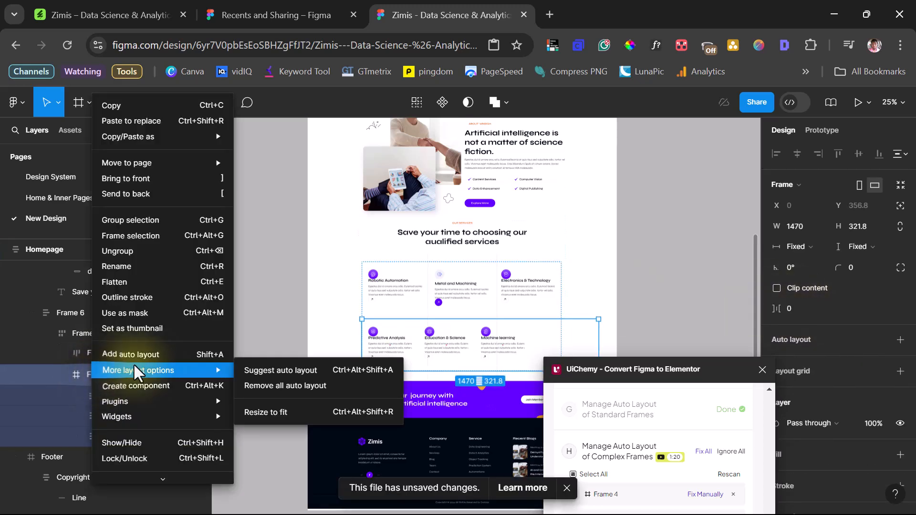
{"action": "left_click", "coordinate": [273, 370]}
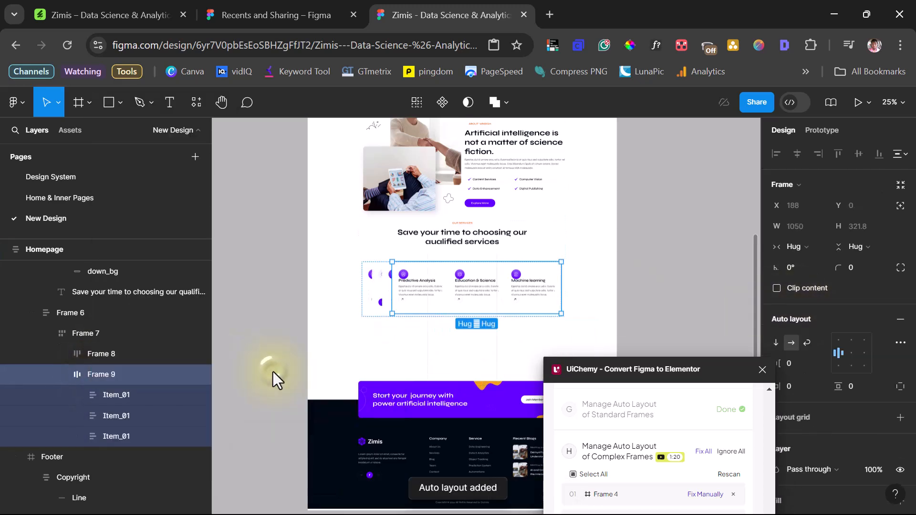
Step: Switch Frame 7's auto layout to vertical and set Frame 9's width to Fill container
{"action": "left_click", "coordinate": [99, 332]}
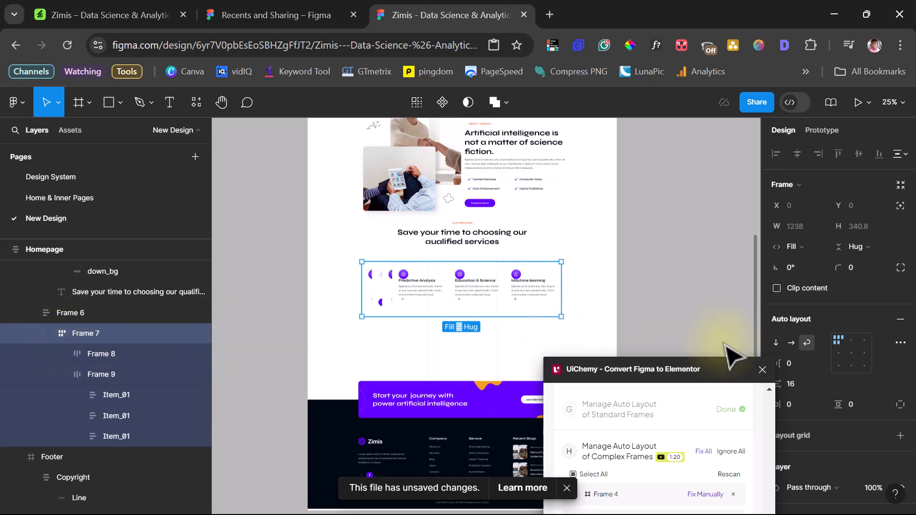
{"action": "left_click", "coordinate": [775, 342]}
{"action": "left_click", "coordinate": [116, 373]}
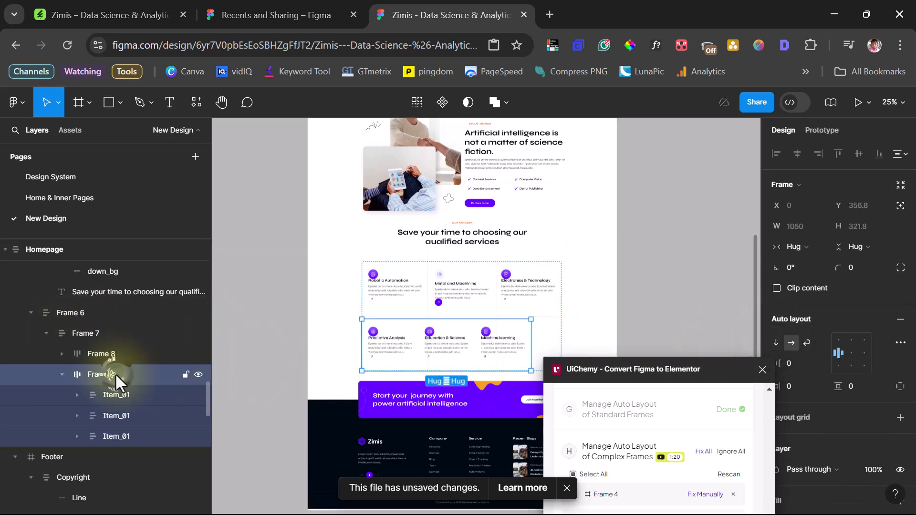
{"action": "left_click", "coordinate": [792, 242]}
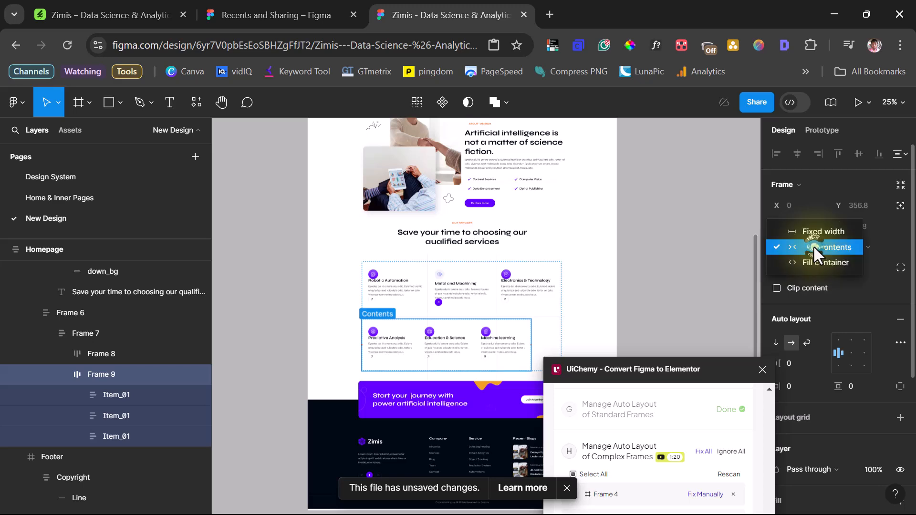
{"action": "left_click", "coordinate": [815, 257]}
Step: Set the width of the Predictive Analysis, Education & Science and Machine learning cards to Fill container
{"action": "left_click", "coordinate": [124, 394]}
{"action": "left_click", "coordinate": [791, 246]}
{"action": "left_click", "coordinate": [811, 276]}
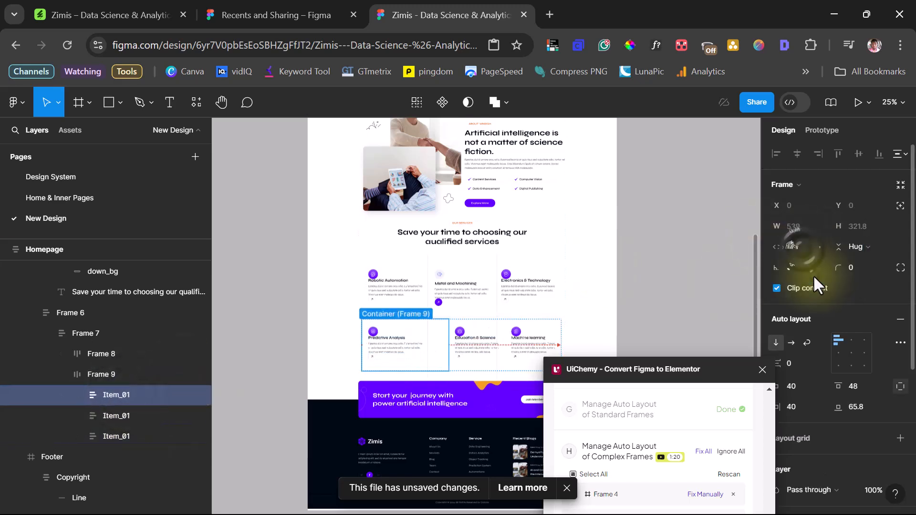
{"action": "left_click", "coordinate": [117, 414]}
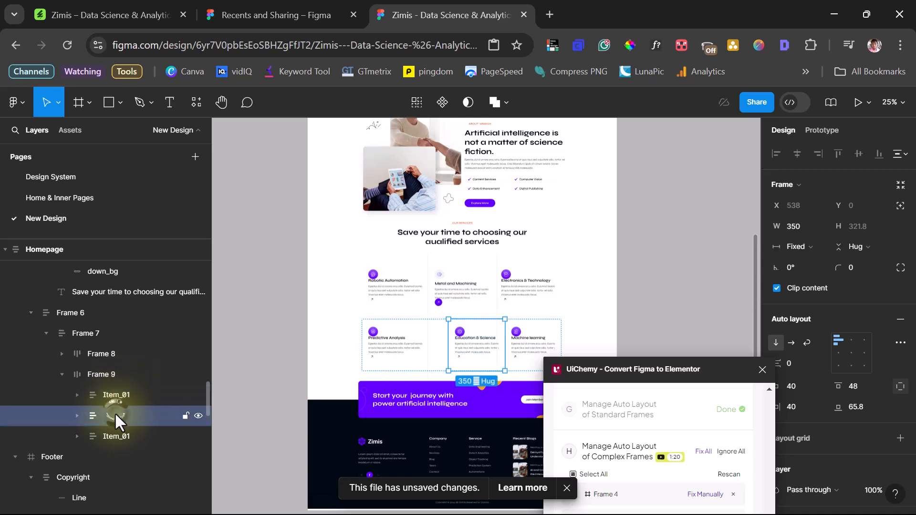
{"action": "left_click", "coordinate": [806, 247]}
{"action": "left_click", "coordinate": [812, 277]}
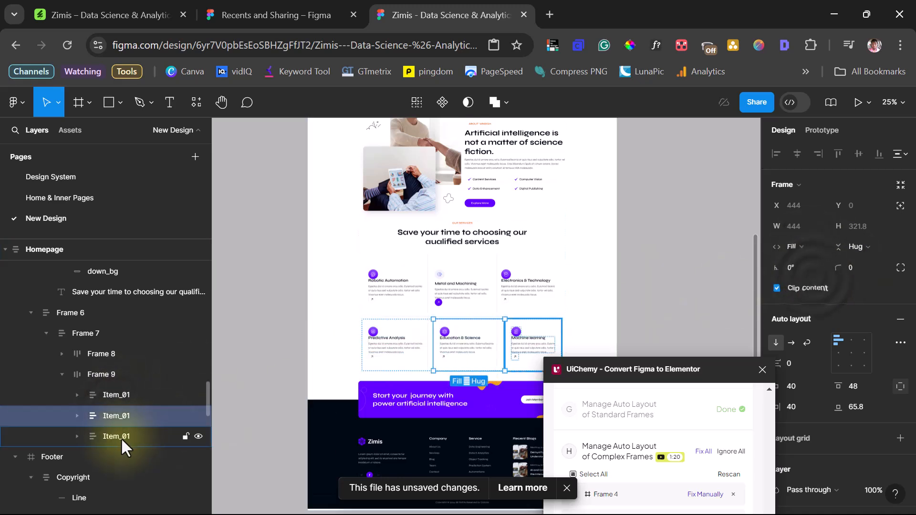
{"action": "left_click", "coordinate": [121, 435]}
{"action": "left_click", "coordinate": [800, 246]}
{"action": "left_click", "coordinate": [807, 260]}
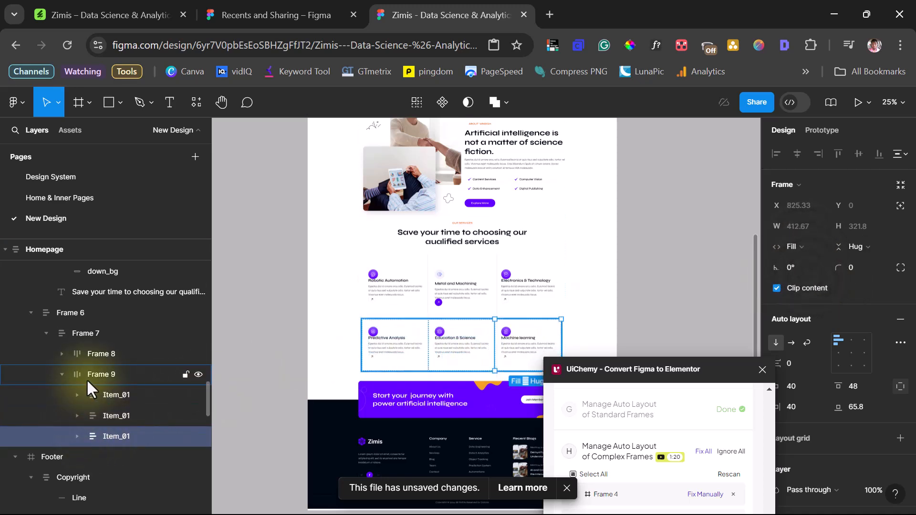
{"action": "left_click", "coordinate": [63, 374]}
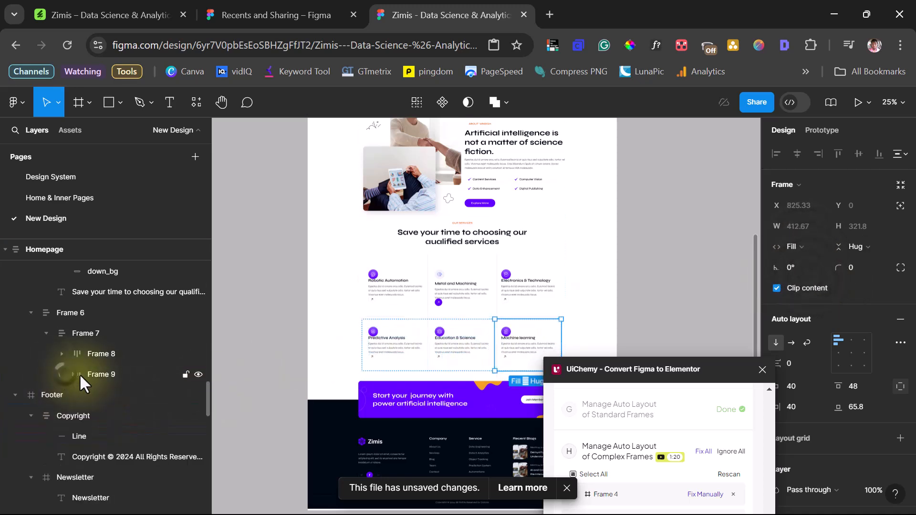
Step: Remove the Frame 6 wrapper so Frame 7 sits directly inside Our Services, and move the plugin window aside
{"action": "left_click", "coordinate": [67, 313]}
{"action": "left_click", "coordinate": [74, 333]}
{"action": "left_click_drag", "start_coordinate": [664, 371], "coordinate": [693, 156]}
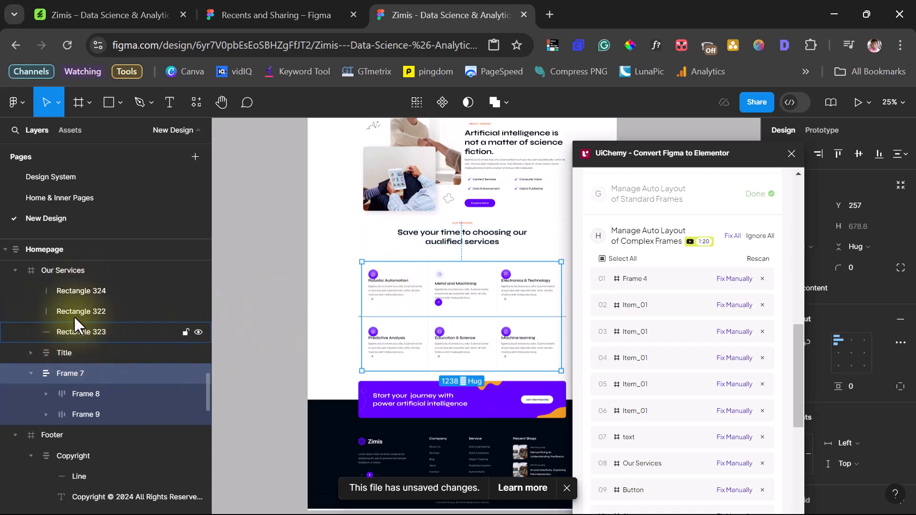
Step: Delete the divider lines Rectangle 324, Rectangle 322 and Rectangle 323 from the Our Services section
{"action": "left_click", "coordinate": [79, 291]}
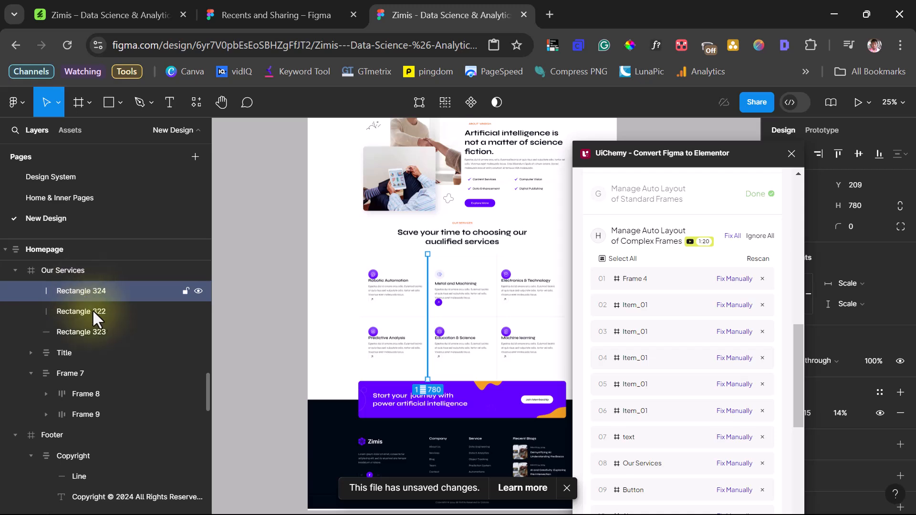
{"action": "left_click", "coordinate": [84, 310]}
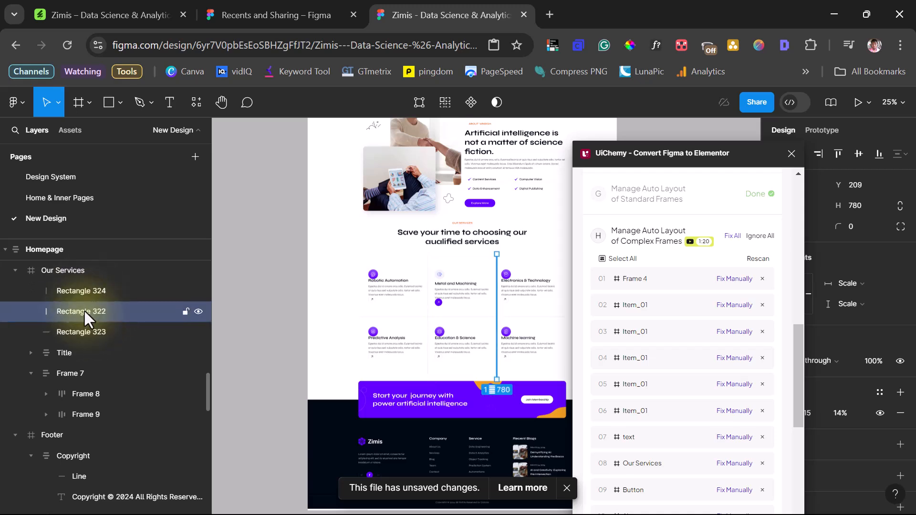
{"action": "left_click", "coordinate": [82, 332]}
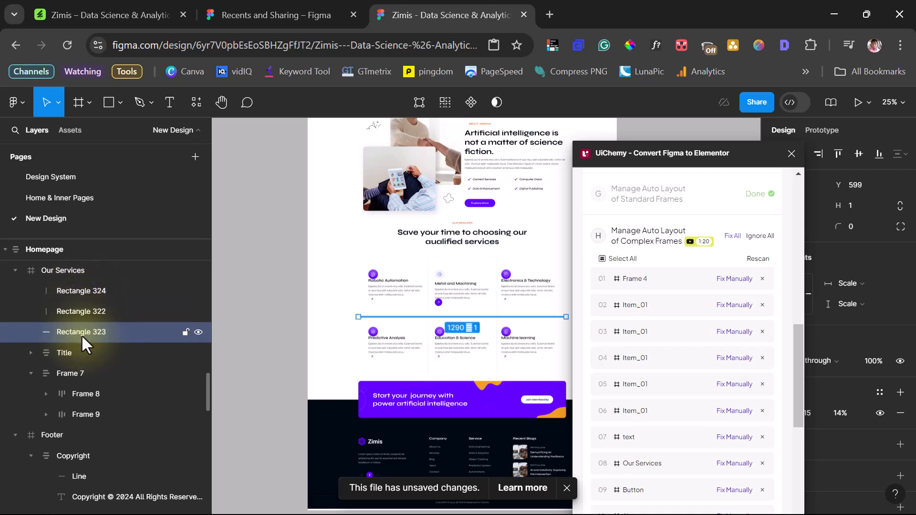
{"action": "left_click", "coordinate": [70, 293], "text": "shift"}
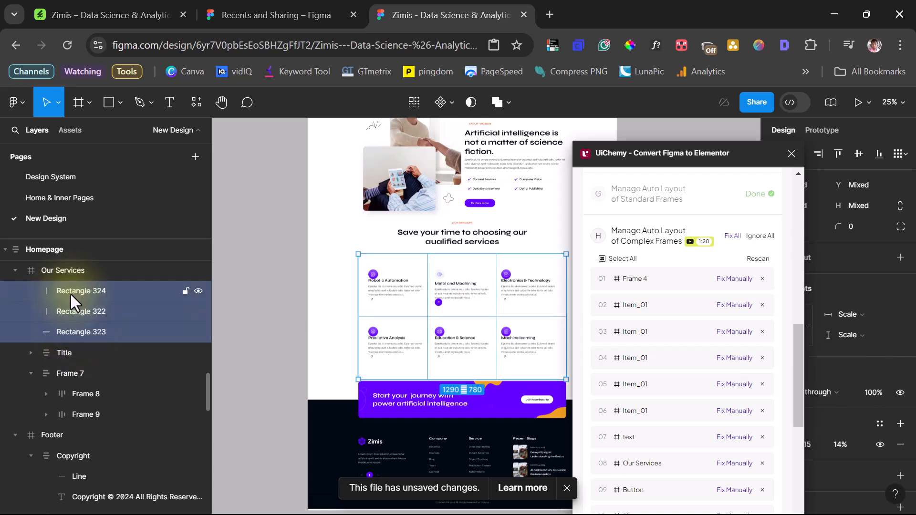
{"action": "key", "text": "Delete"}
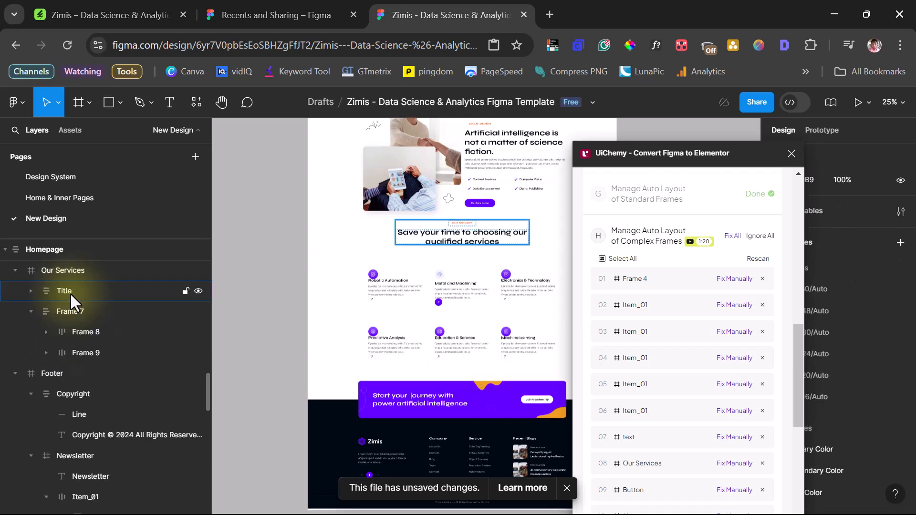
Step: Add a stroke to Frame 8, the upper row of service cards
{"action": "left_click", "coordinate": [86, 331]}
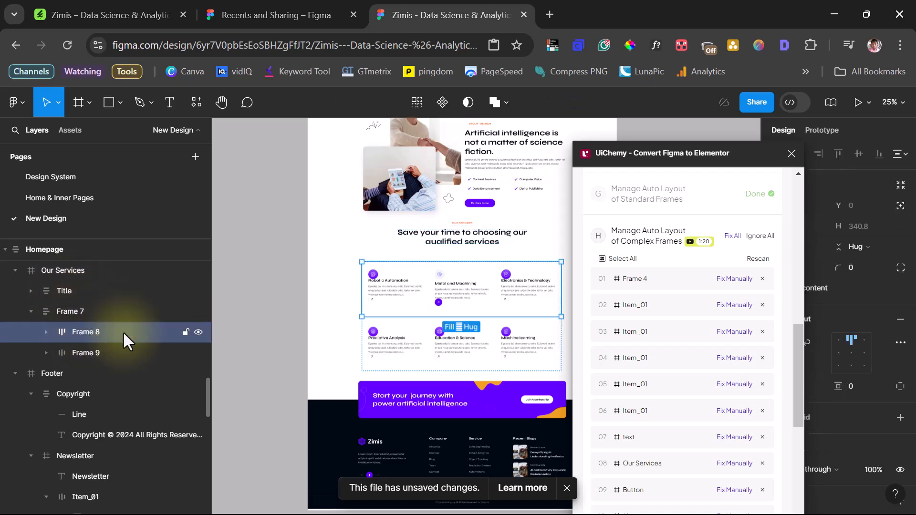
{"action": "left_click_drag", "start_coordinate": [710, 148], "coordinate": [643, 142]}
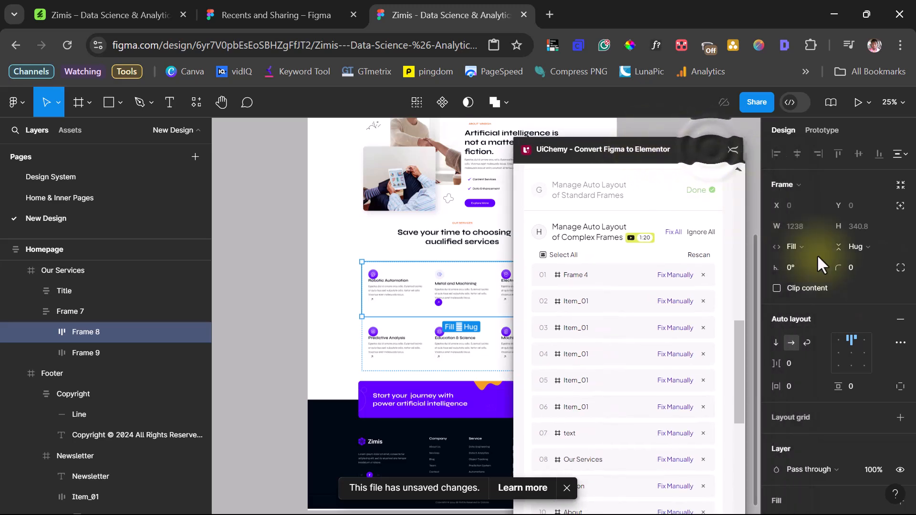
{"action": "scroll", "coordinate": [871, 367], "scroll_direction": "down", "scroll_amount": 3}
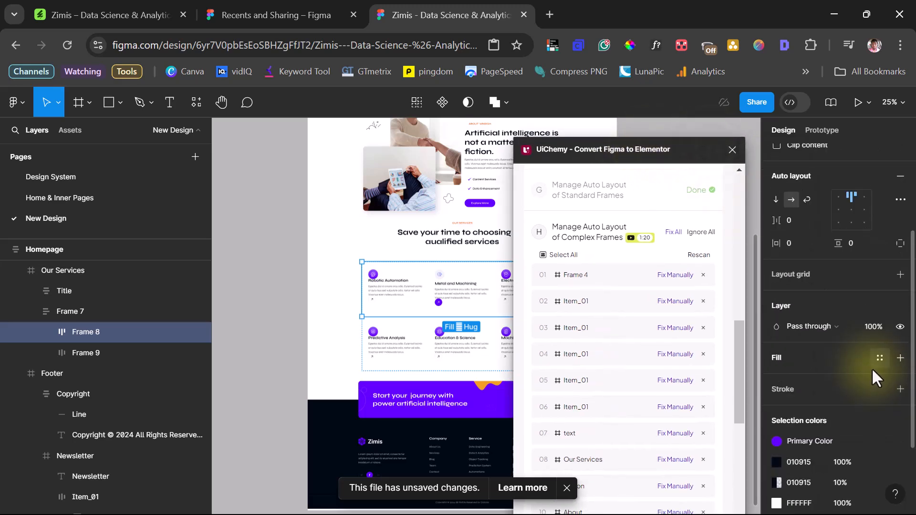
{"action": "left_click", "coordinate": [899, 389]}
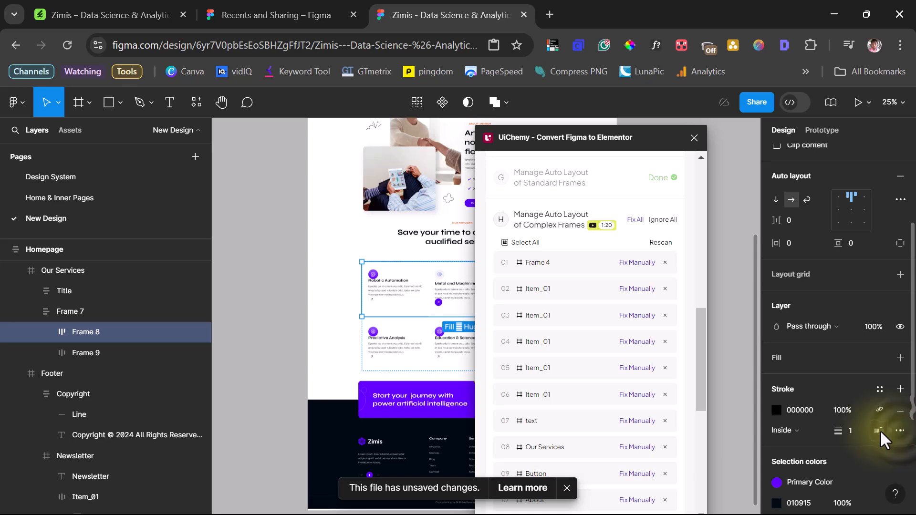
Step: Limit Frame 8's stroke to the bottom side and set the frame's bottom padding to 20
{"action": "left_click", "coordinate": [899, 430]}
{"action": "left_click", "coordinate": [871, 440]}
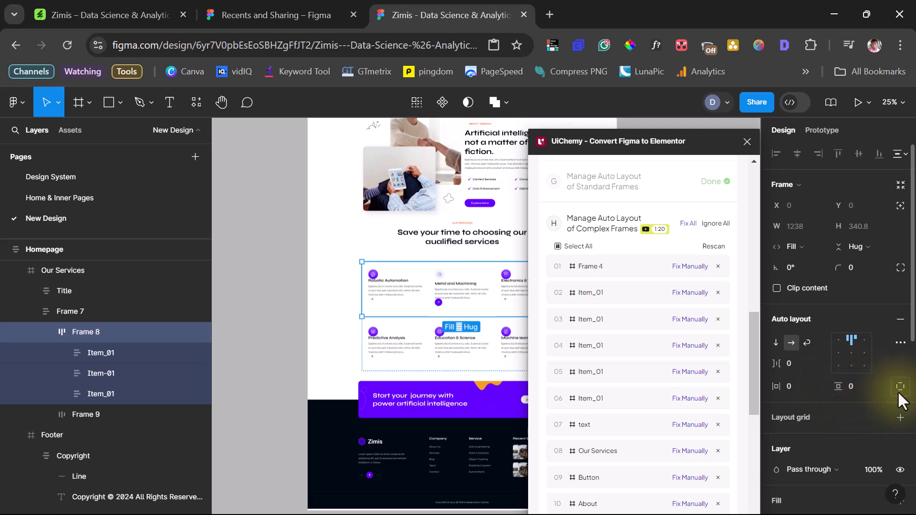
{"action": "left_click", "coordinate": [899, 388]}
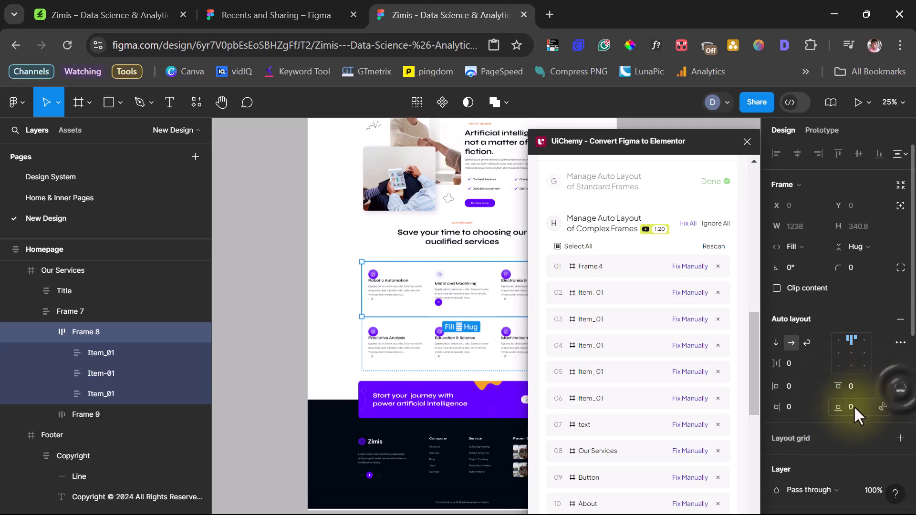
{"action": "left_click", "coordinate": [849, 407]}
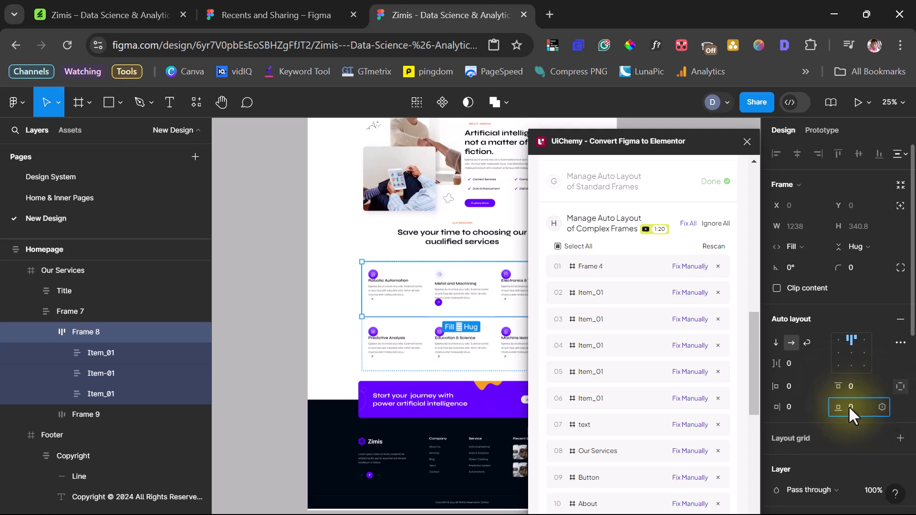
{"action": "key", "text": "Return"}
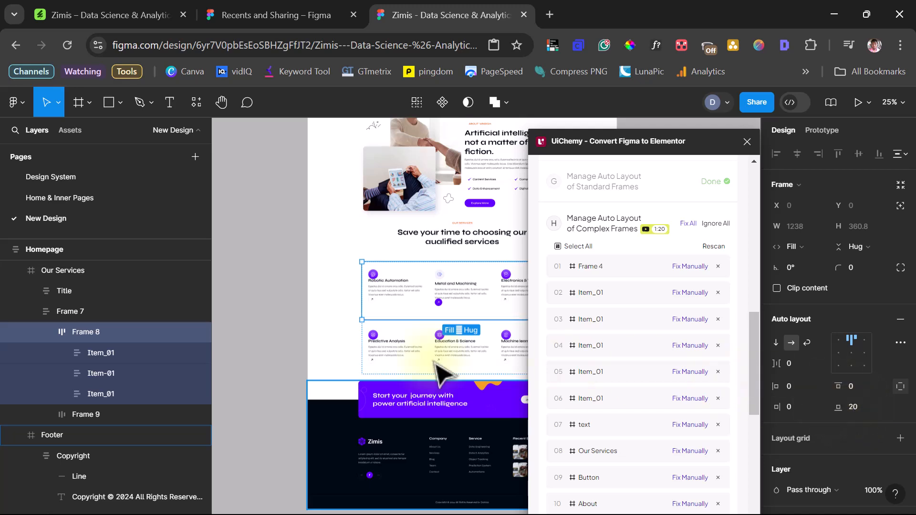
Step: Add a stroke on only the left and right sides of the Metal and Machining and Education & Science cards
{"action": "left_click", "coordinate": [67, 311]}
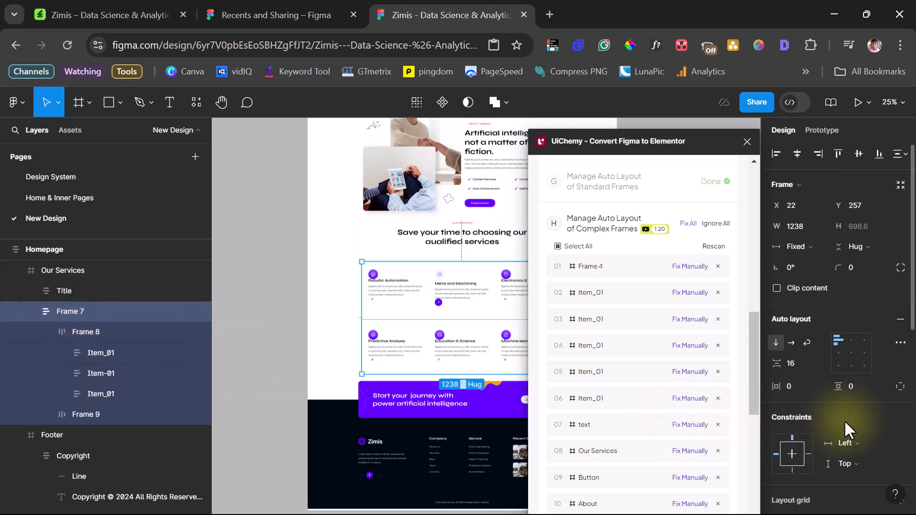
{"action": "scroll", "coordinate": [856, 417], "scroll_direction": "down", "scroll_amount": 5}
{"action": "left_click_drag", "start_coordinate": [600, 148], "coordinate": [661, 152]}
{"action": "left_click", "coordinate": [100, 373]}
{"action": "left_click", "coordinate": [46, 414]}
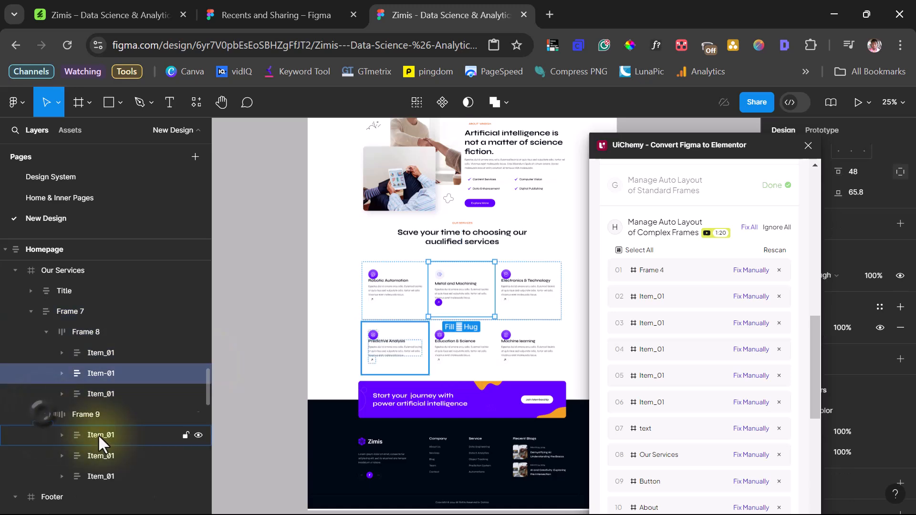
{"action": "left_click", "coordinate": [99, 456], "text": "shift"}
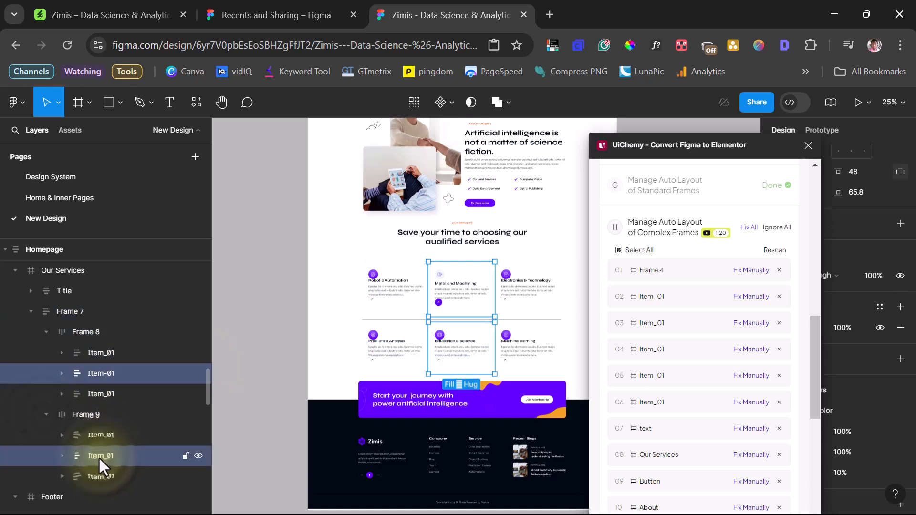
{"action": "left_click_drag", "start_coordinate": [726, 149], "coordinate": [645, 155]}
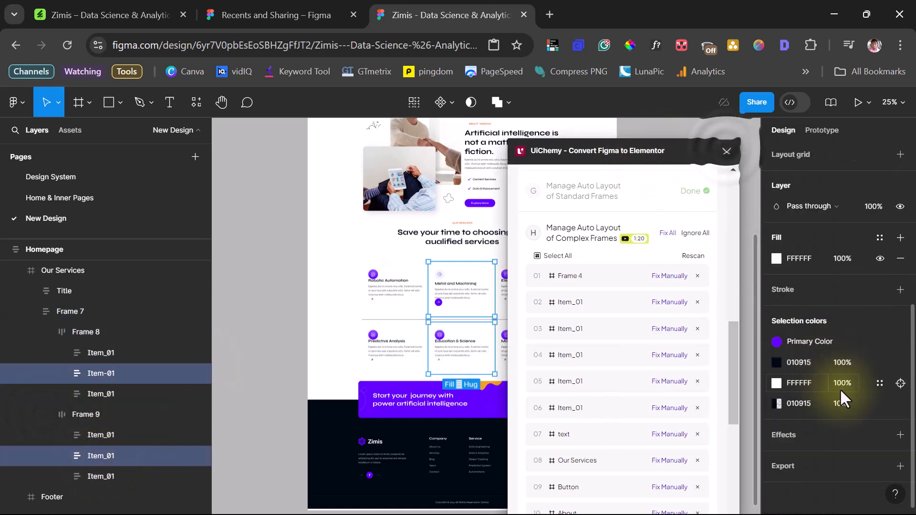
{"action": "left_click", "coordinate": [900, 290]}
{"action": "left_click", "coordinate": [880, 330]}
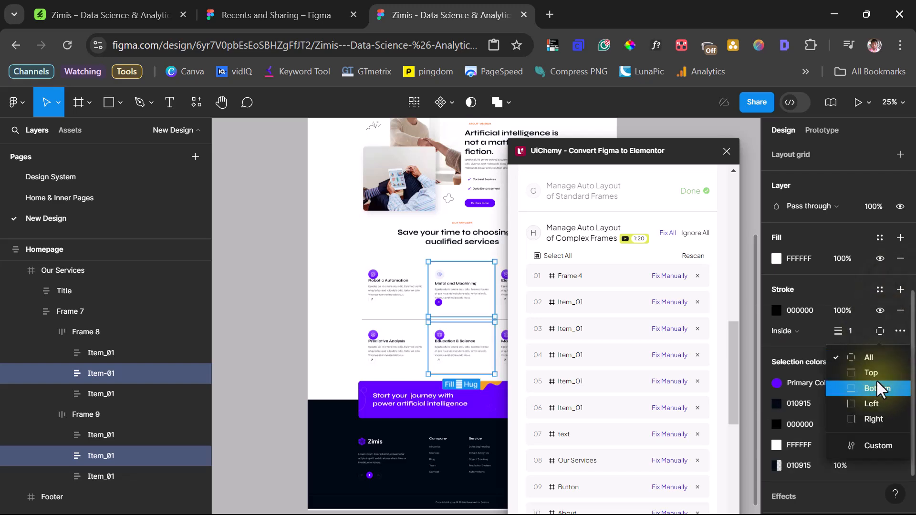
{"action": "left_click", "coordinate": [873, 419]}
{"action": "left_click", "coordinate": [880, 330]}
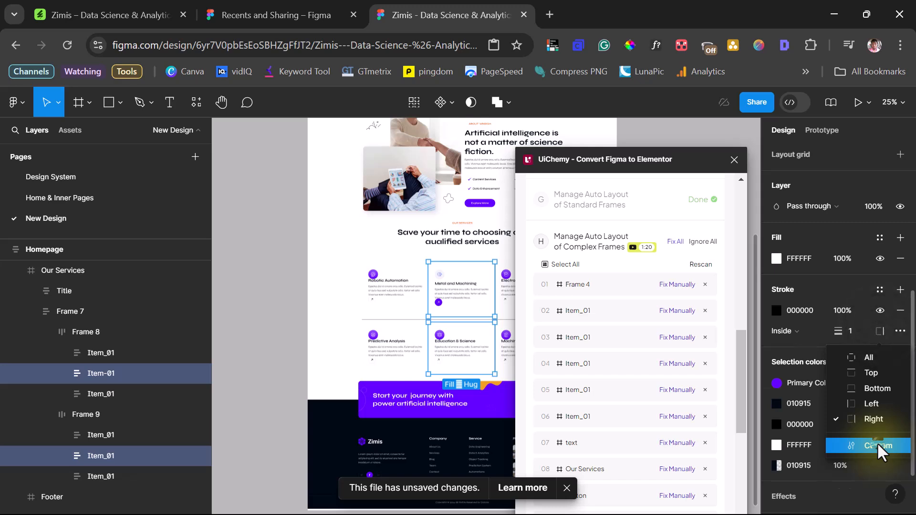
{"action": "left_click", "coordinate": [877, 445]}
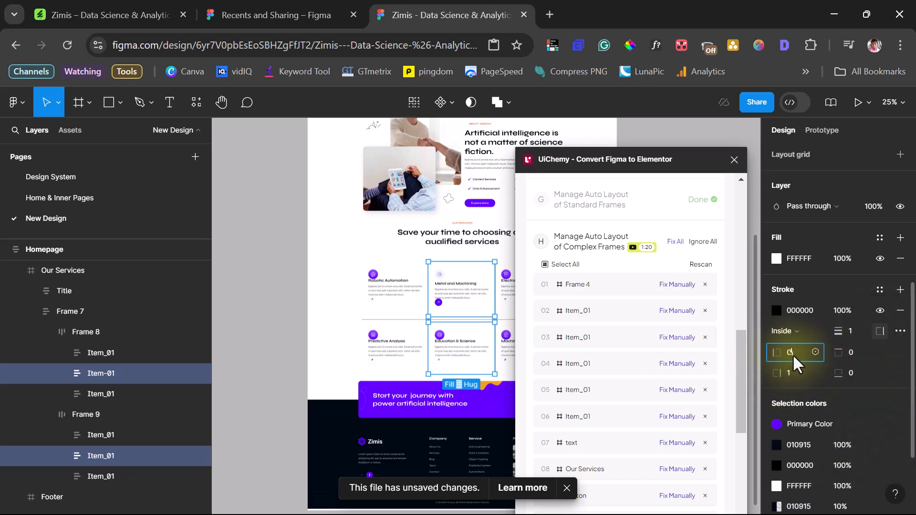
Step: Check the divider strokes on Frame 8 and Frame 7, and rescan the complex frames in UiChemy
{"action": "left_click", "coordinate": [84, 332]}
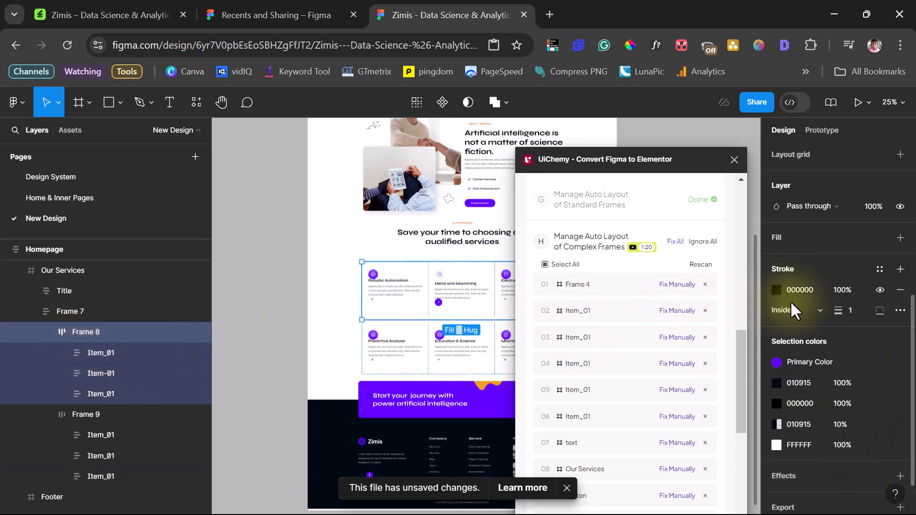
{"action": "left_click_drag", "start_coordinate": [580, 158], "coordinate": [668, 142]}
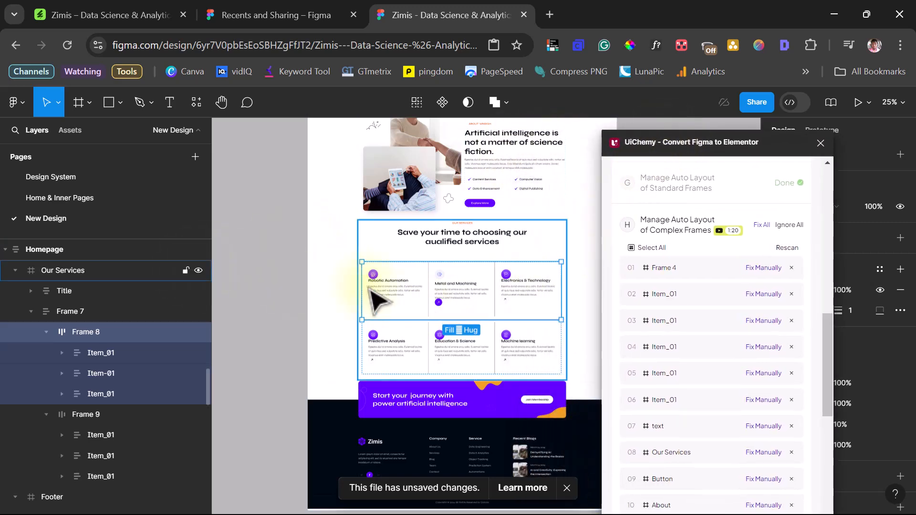
{"action": "left_click", "coordinate": [73, 311]}
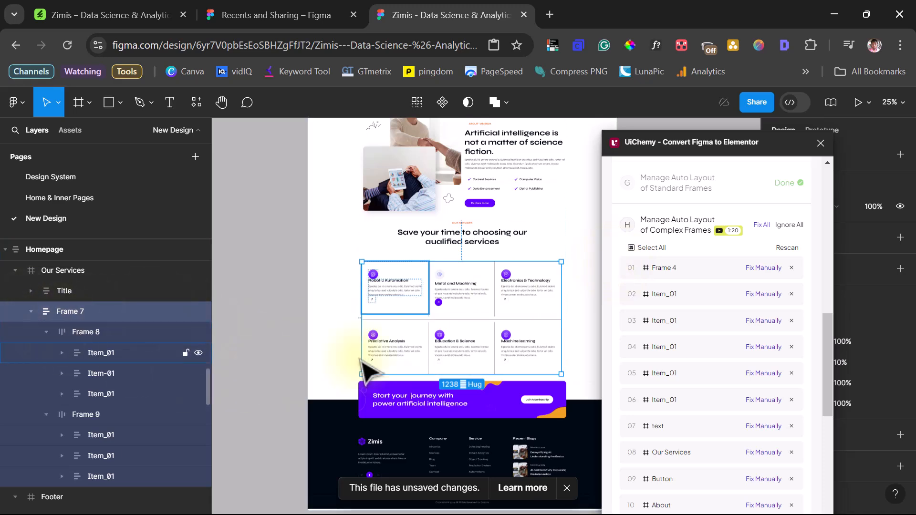
{"action": "left_click_drag", "start_coordinate": [674, 145], "coordinate": [670, 141]}
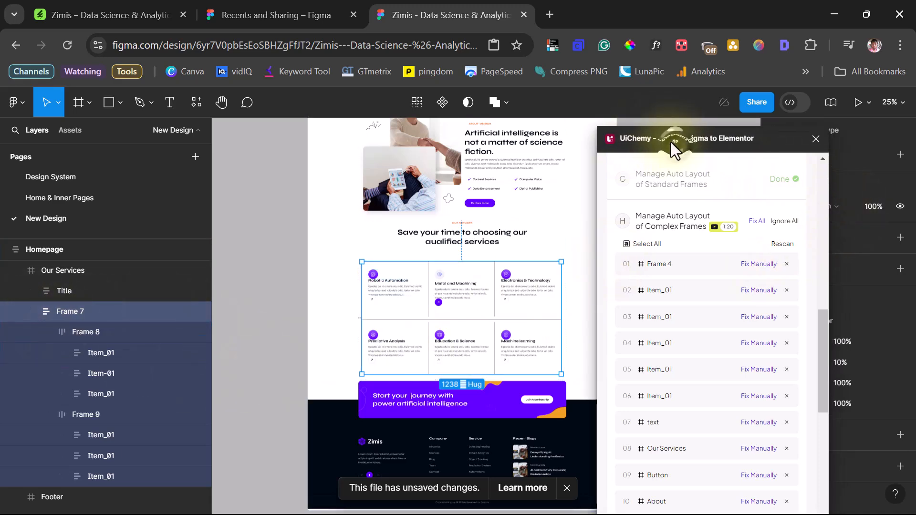
{"action": "left_click", "coordinate": [778, 245]}
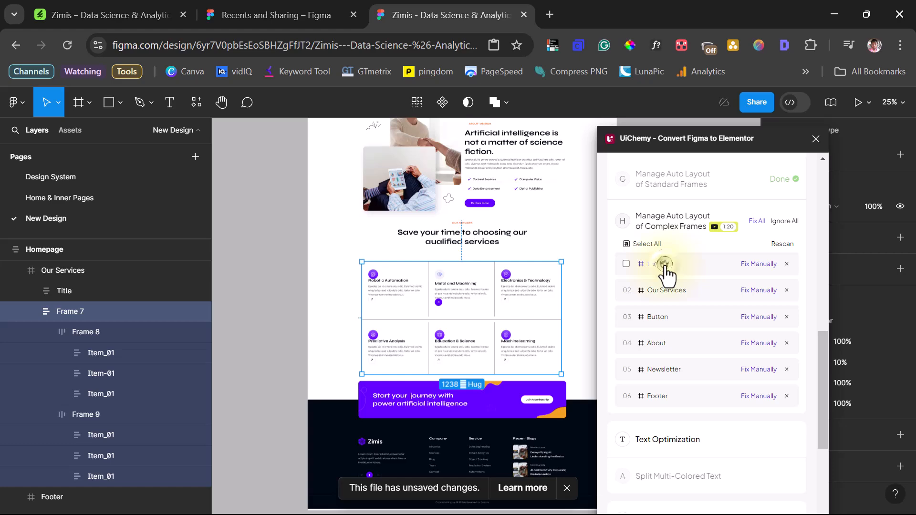
Step: Apply the suggested auto layout to the flagged text frame holding the Our Services label
{"action": "left_click", "coordinate": [663, 268]}
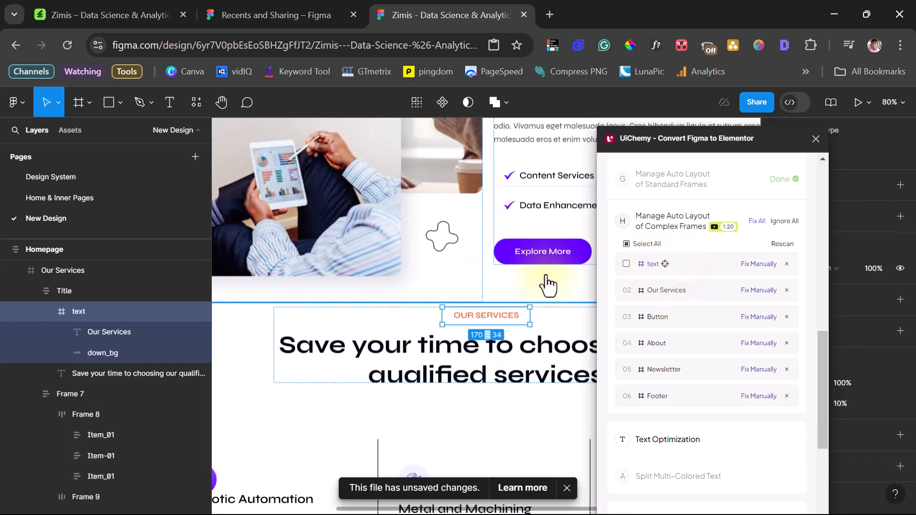
{"action": "right_click", "coordinate": [67, 310]}
{"action": "mouse_move", "coordinate": [96, 371]}
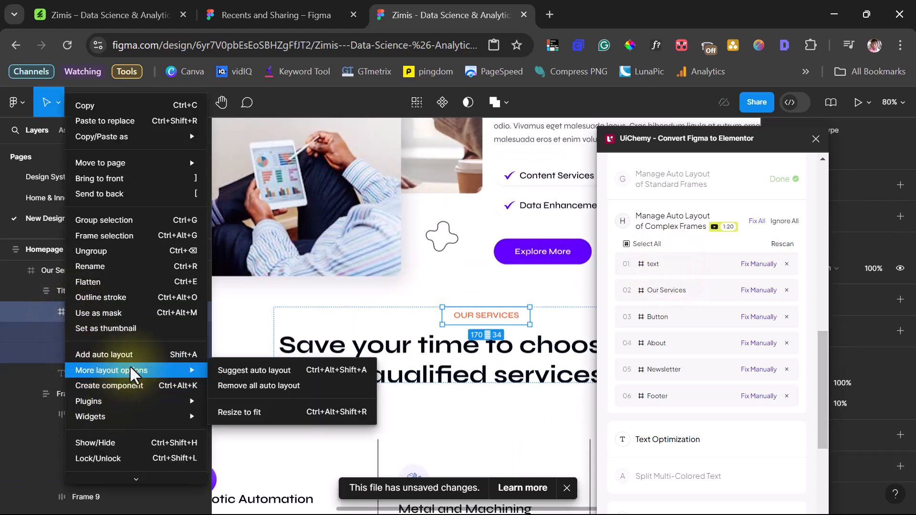
{"action": "left_click", "coordinate": [243, 369]}
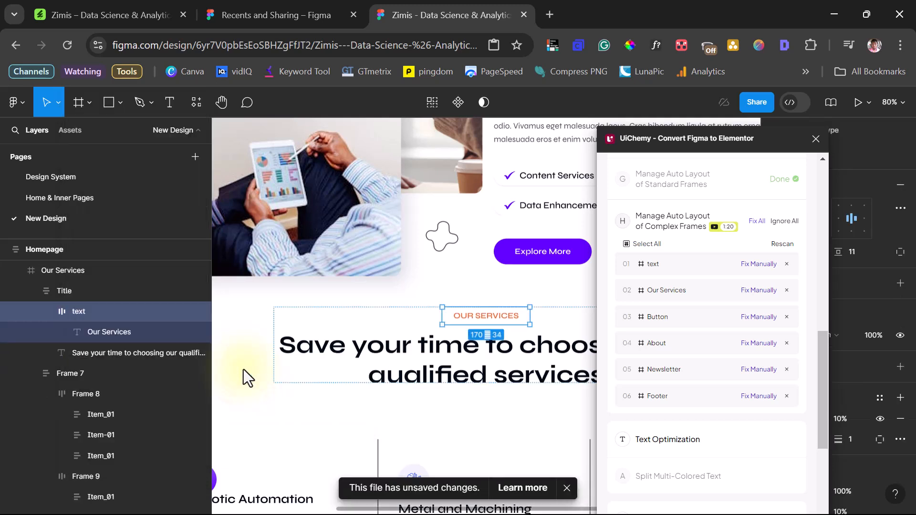
Step: Apply the suggested auto layout to the flagged Our Services section frame
{"action": "left_click", "coordinate": [692, 292]}
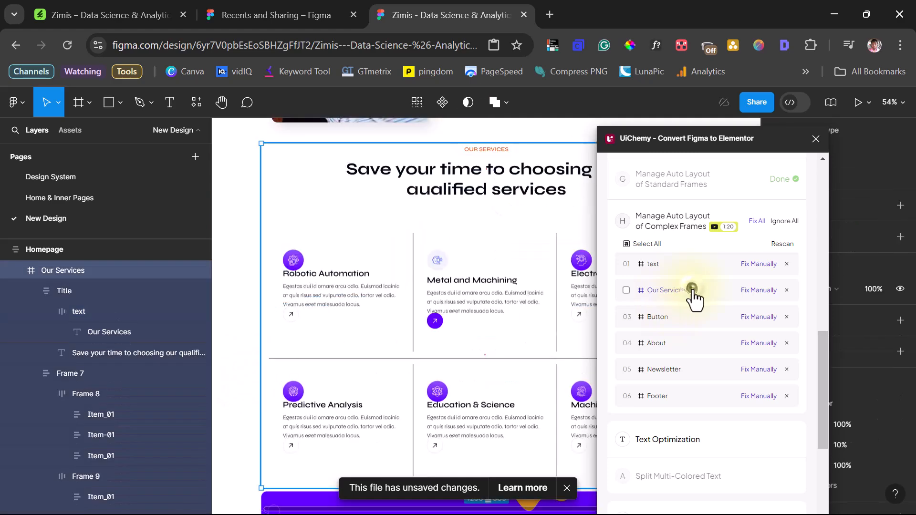
{"action": "right_click", "coordinate": [70, 267]}
{"action": "left_click", "coordinate": [232, 369]}
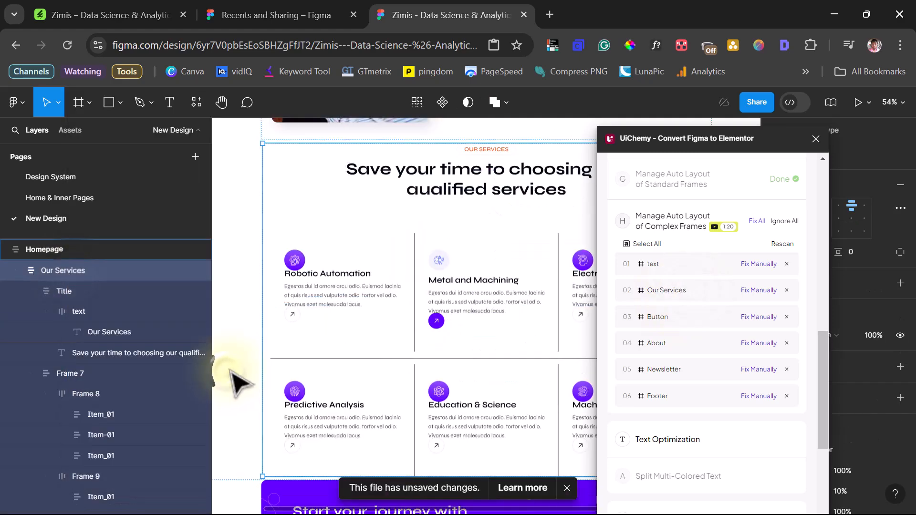
Step: Apply the suggested auto layout to the Join Membership Button frame in the Call_to_action section
{"action": "left_click", "coordinate": [677, 323]}
{"action": "right_click", "coordinate": [81, 441]}
{"action": "left_click", "coordinate": [260, 368]}
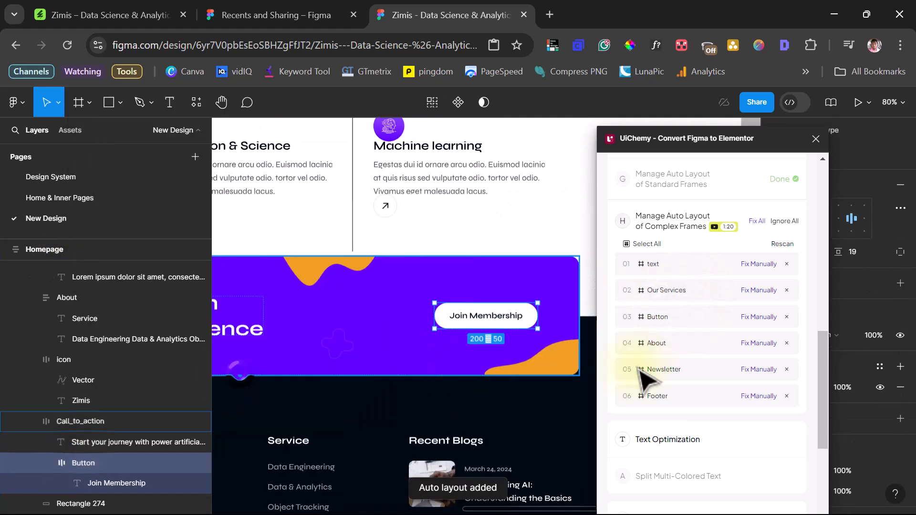
Step: Wrap the three social icon frames inside the footer's flagged About frame in a new frame named "social icons"
{"action": "left_click", "coordinate": [670, 345]}
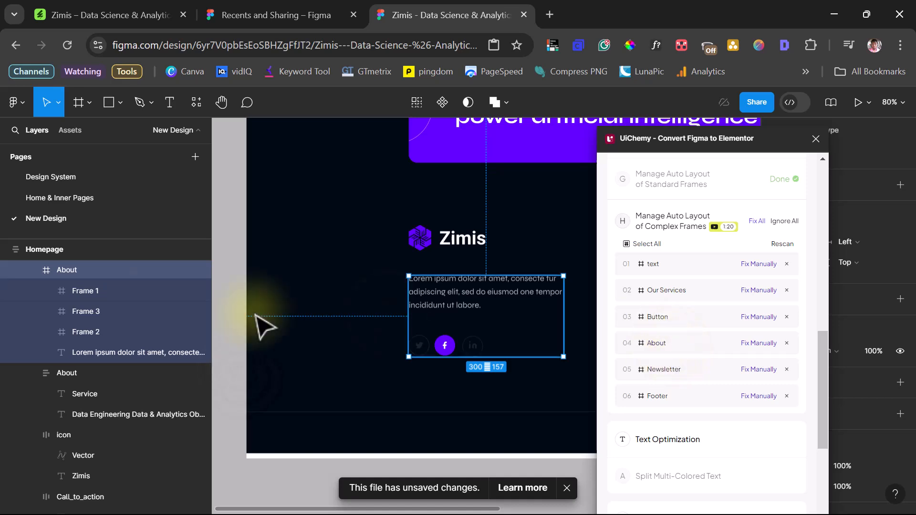
{"action": "left_click", "coordinate": [92, 290]}
{"action": "left_click", "coordinate": [93, 327], "text": "shift"}
{"action": "right_click", "coordinate": [93, 327]}
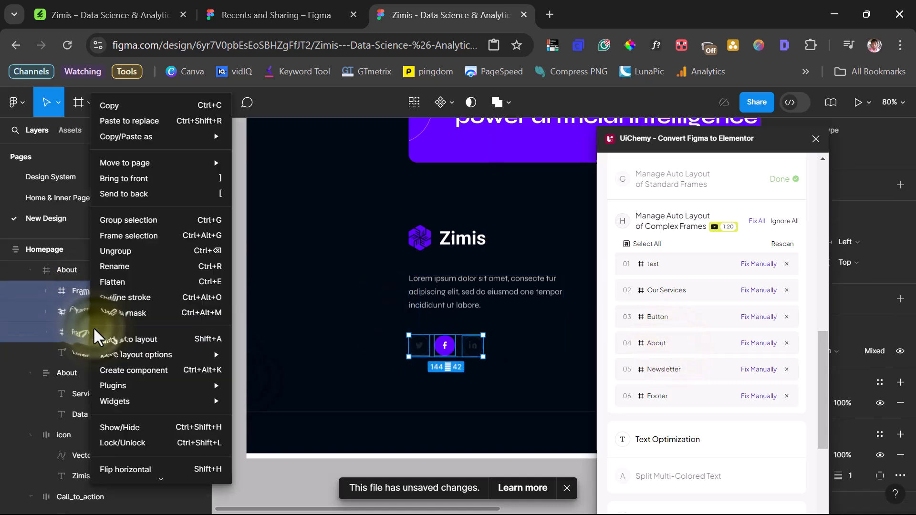
{"action": "left_click", "coordinate": [116, 236]}
{"action": "double_click", "coordinate": [96, 288]}
{"action": "type", "text": "social icons"}
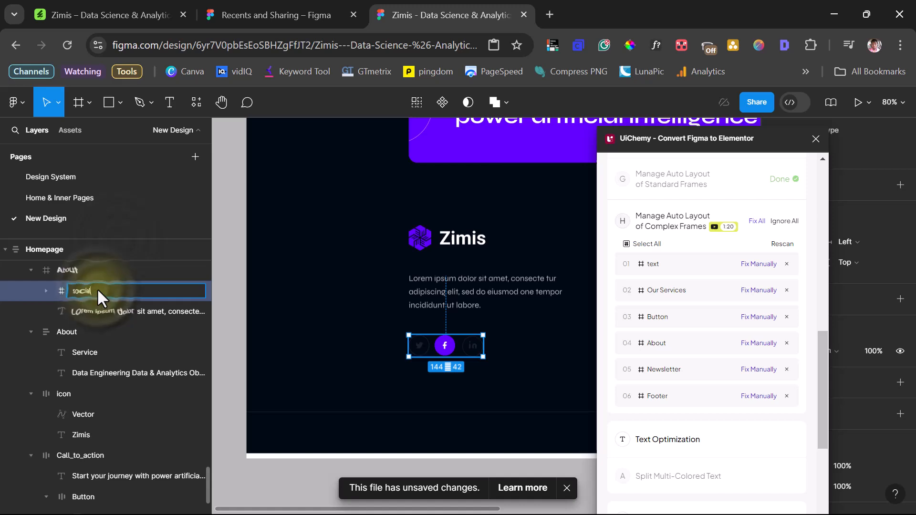
{"action": "key", "text": "Return"}
Step: Apply the suggested auto layout to the About frame holding the footer description and social icons
{"action": "left_click", "coordinate": [73, 269]}
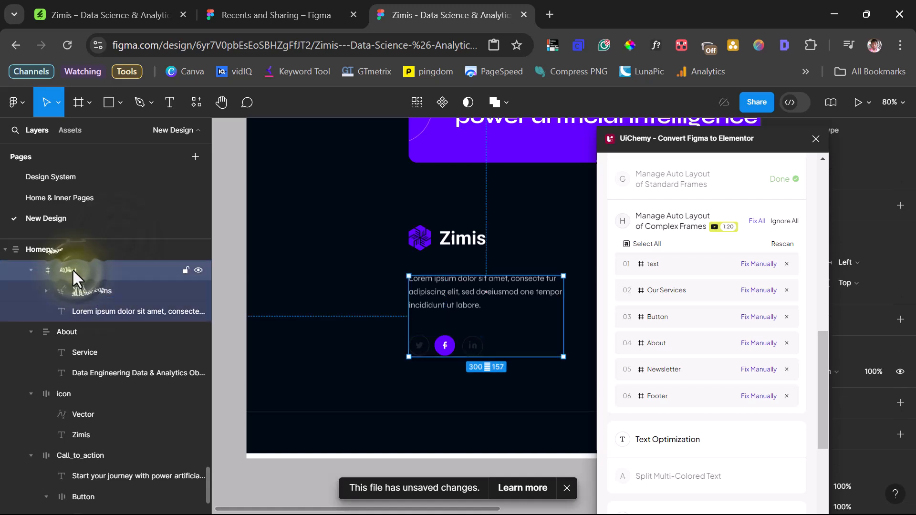
{"action": "right_click", "coordinate": [73, 269]}
{"action": "mouse_move", "coordinate": [143, 370]}
{"action": "left_click", "coordinate": [245, 370]}
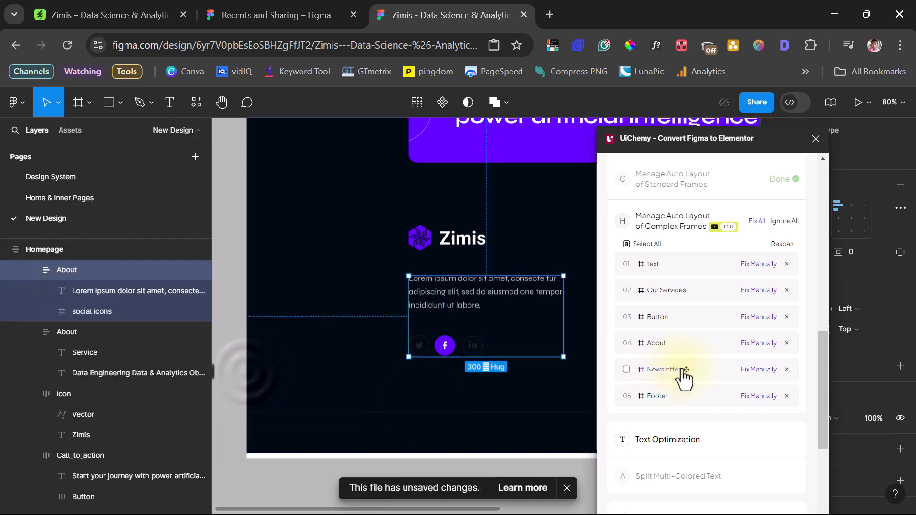
Step: Apply the suggested auto layout to the Newsletter frame in the footer
{"action": "left_click", "coordinate": [685, 369]}
{"action": "scroll", "coordinate": [21, 485], "scroll_direction": "up", "scroll_amount": 2}
{"action": "right_click", "coordinate": [55, 342]}
{"action": "mouse_move", "coordinate": [130, 370]}
{"action": "left_click", "coordinate": [243, 370]}
Step: Rescan the complex frames in UiChemy and apply the suggested auto layout to the flagged social icons frame
{"action": "left_click", "coordinate": [670, 397]}
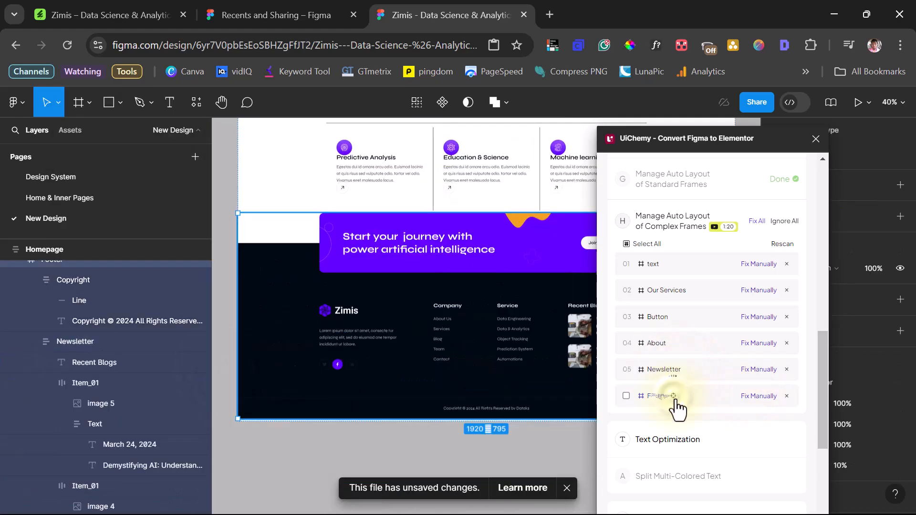
{"action": "left_click", "coordinate": [782, 245]}
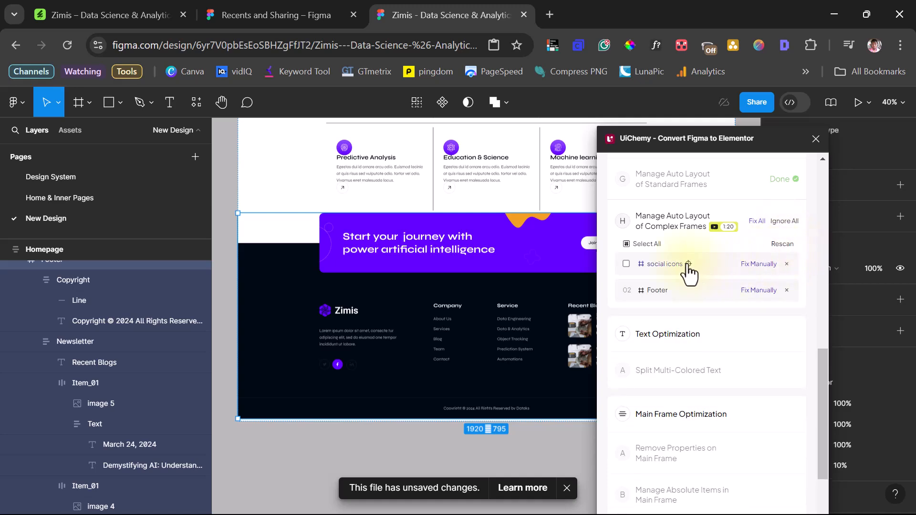
{"action": "left_click", "coordinate": [666, 264]}
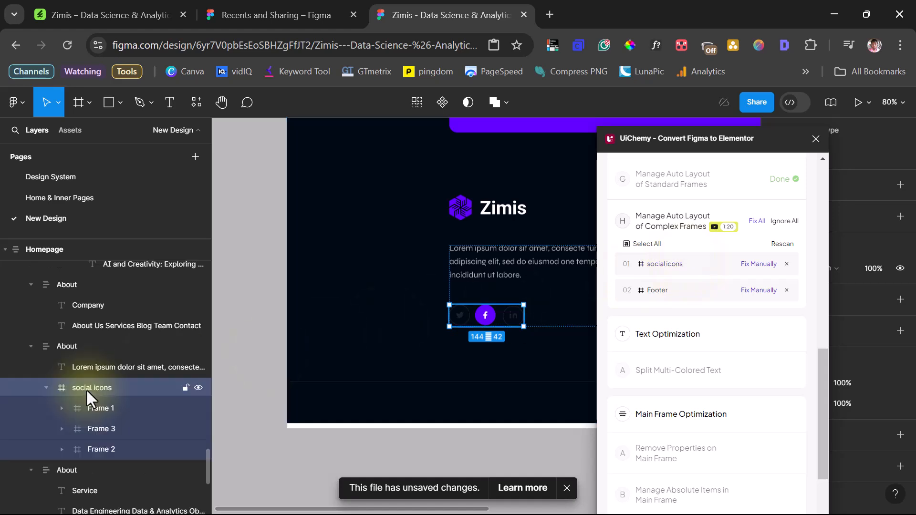
{"action": "right_click", "coordinate": [85, 388]}
{"action": "mouse_move", "coordinate": [201, 370]}
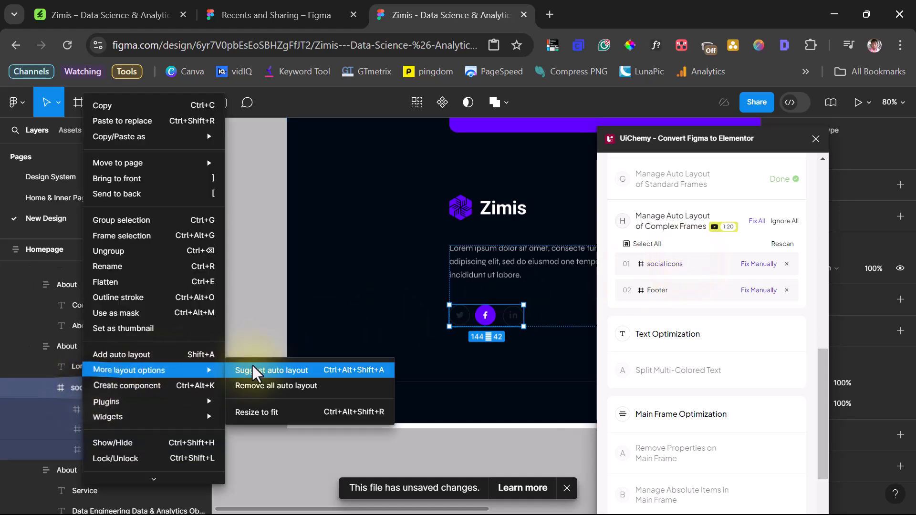
{"action": "left_click", "coordinate": [257, 370]}
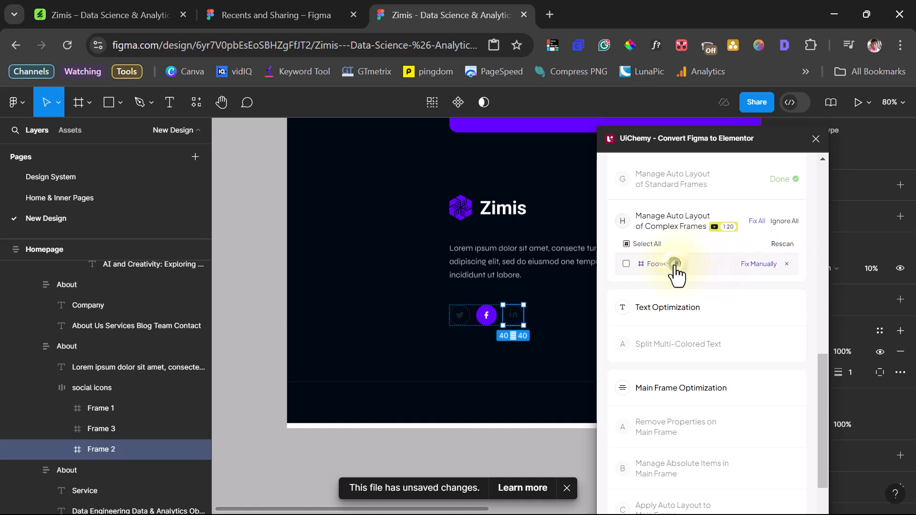
Step: Copy the fill colour 010915 from Rectangle 274, the background rectangle inside the Footer frame
{"action": "left_click", "coordinate": [674, 264]}
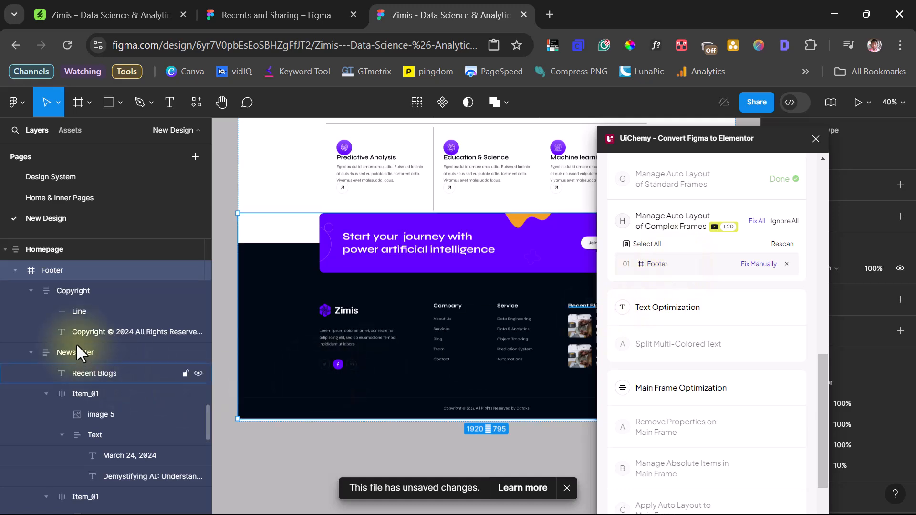
{"action": "scroll", "coordinate": [77, 347], "scroll_direction": "down", "scroll_amount": 4}
{"action": "scroll", "coordinate": [77, 345], "scroll_direction": "down", "scroll_amount": 8}
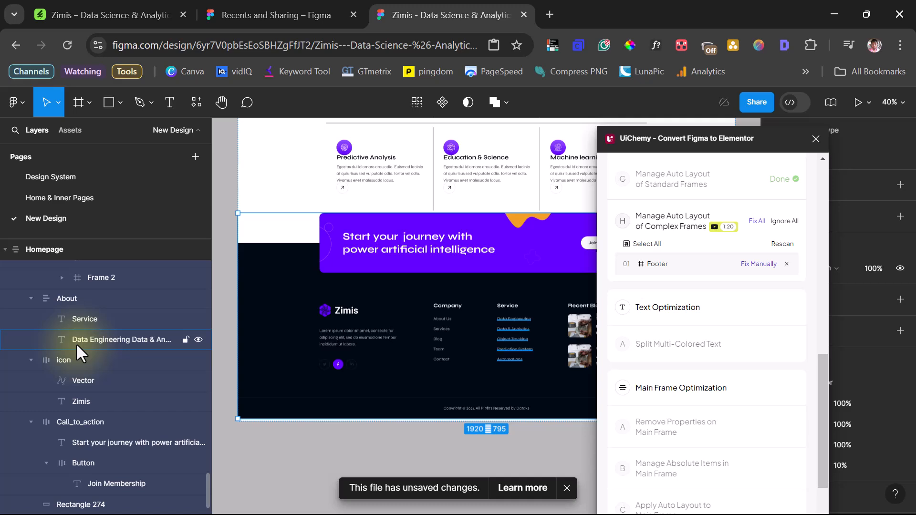
{"action": "left_click", "coordinate": [102, 505]}
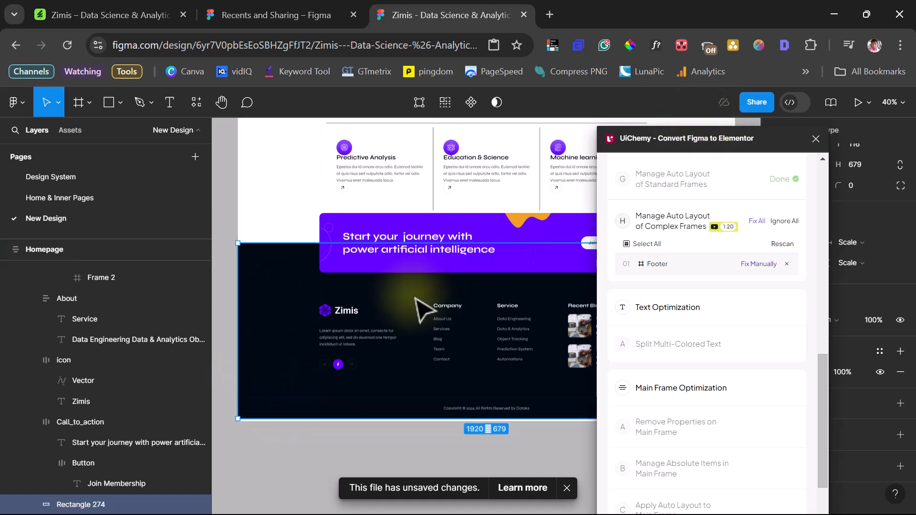
{"action": "left_click_drag", "start_coordinate": [711, 142], "coordinate": [578, 126]}
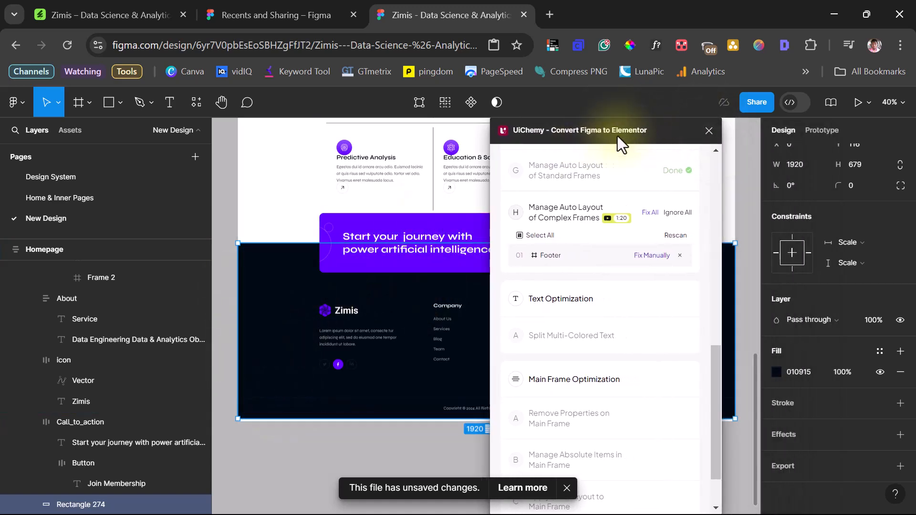
{"action": "left_click", "coordinate": [803, 370]}
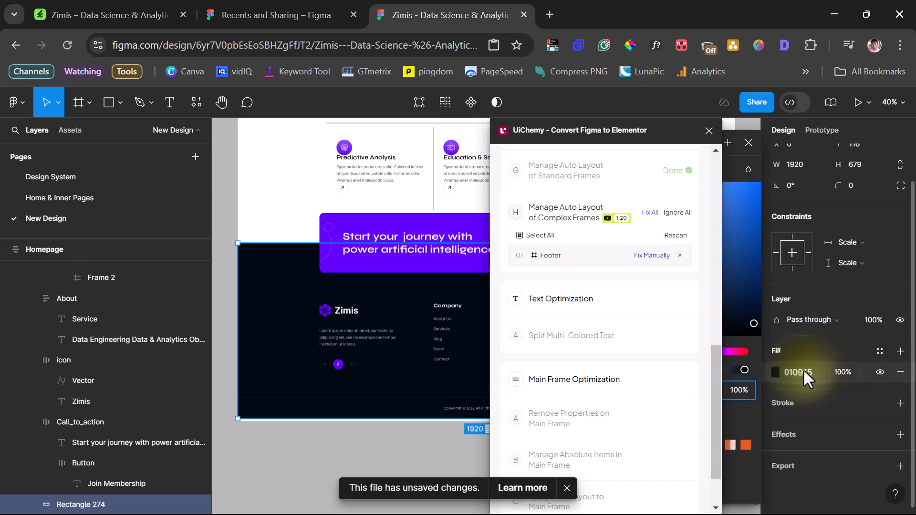
{"action": "left_click", "coordinate": [809, 372]}
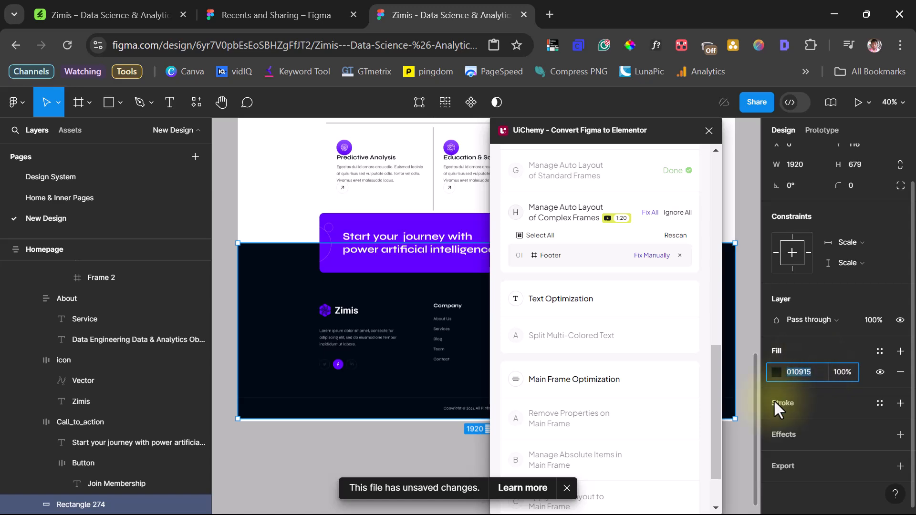
Step: Add a fill to the Footer frame and set its colour to 010915
{"action": "scroll", "coordinate": [81, 406], "scroll_direction": "up", "scroll_amount": 10}
{"action": "scroll", "coordinate": [82, 405], "scroll_direction": "up", "scroll_amount": 4}
{"action": "left_click", "coordinate": [81, 426]}
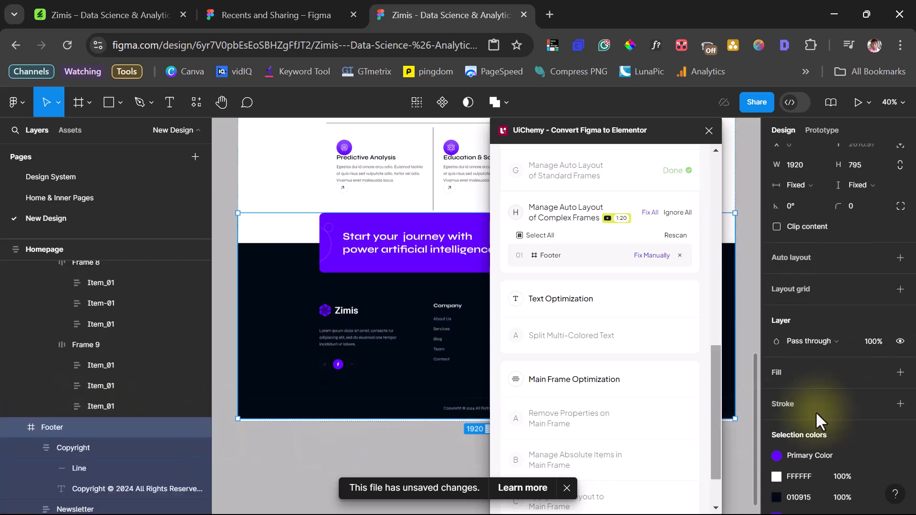
{"action": "left_click", "coordinate": [815, 370]}
{"action": "left_click", "coordinate": [801, 391]}
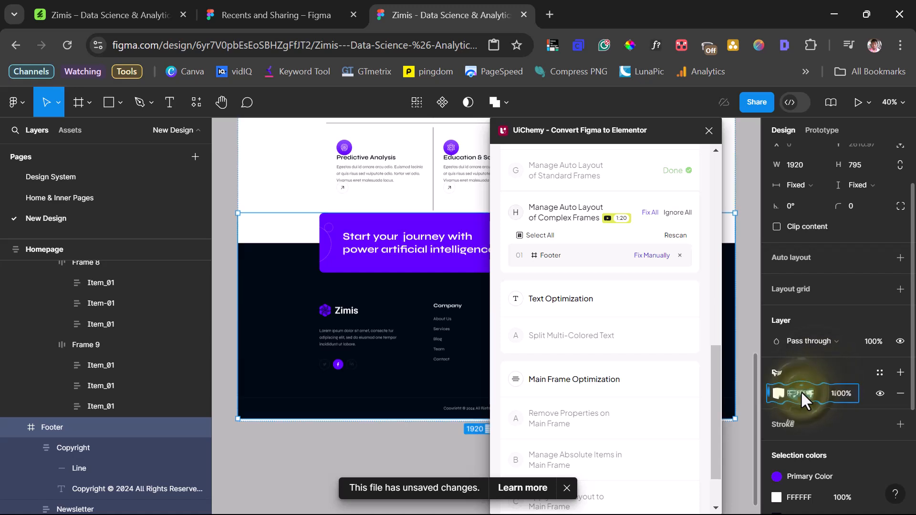
{"action": "type", "text": "010915"}
{"action": "key", "text": "Return"}
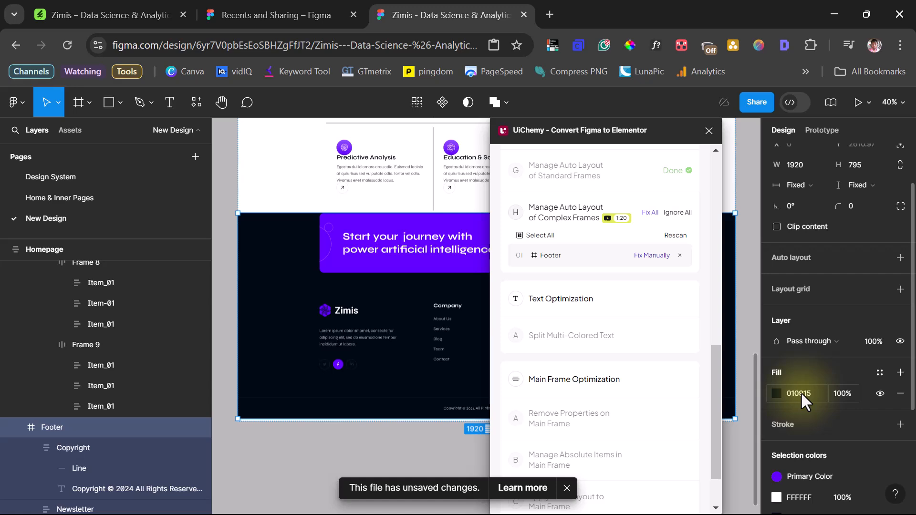
Step: Delete the background Rectangle 274 from the Footer frame and move the UiChemy window clear of the footer design
{"action": "scroll", "coordinate": [82, 443], "scroll_direction": "down", "scroll_amount": 5}
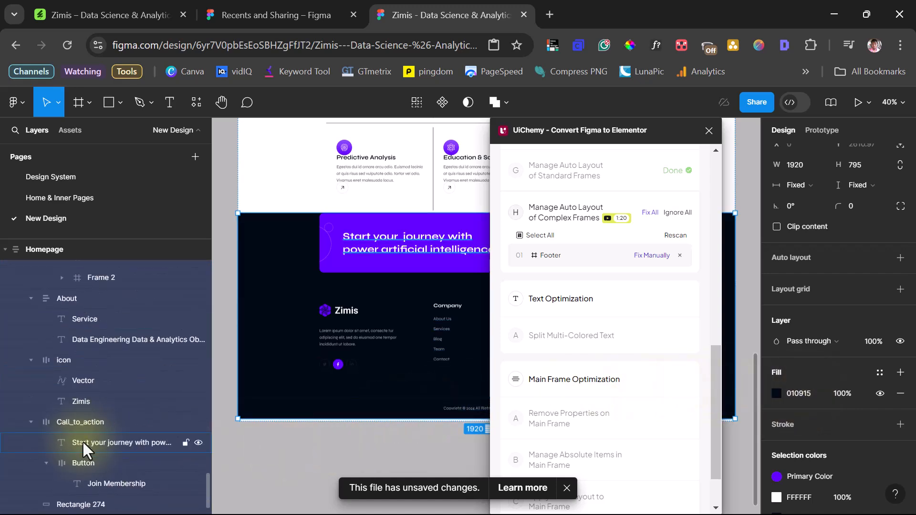
{"action": "left_click", "coordinate": [97, 504]}
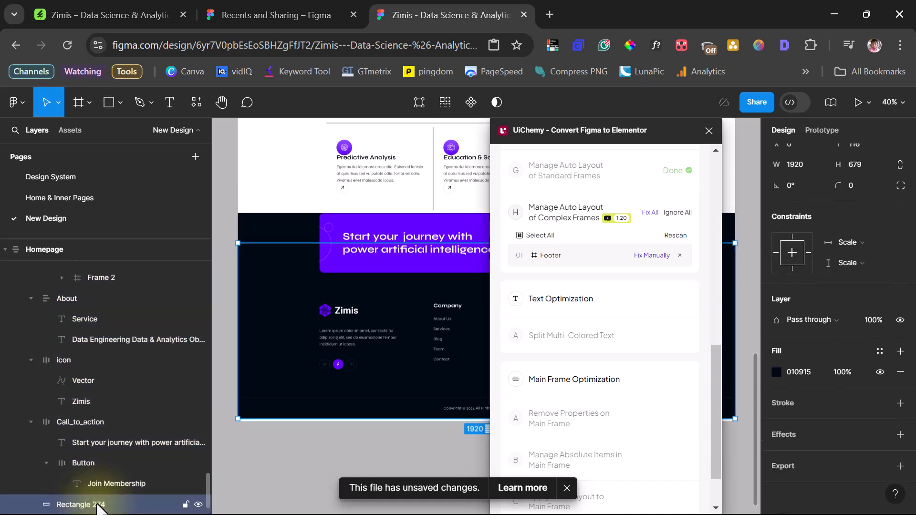
{"action": "key", "text": "Delete"}
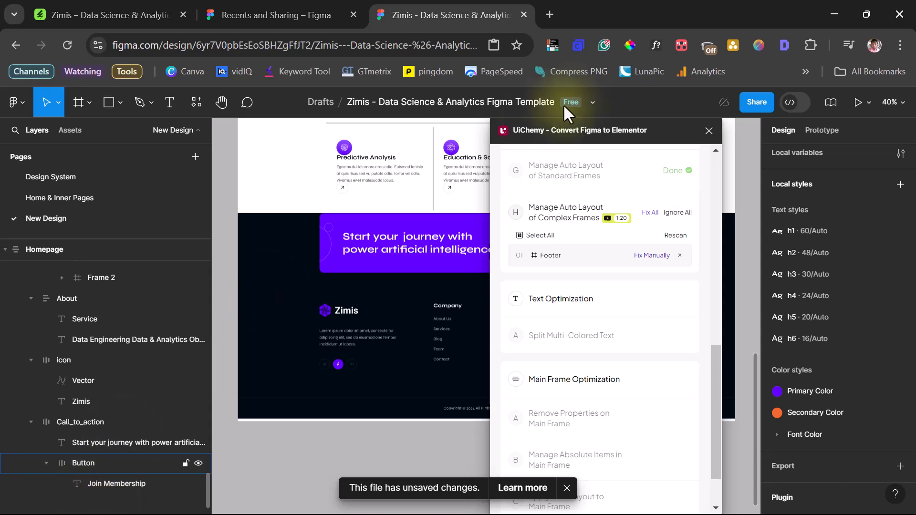
{"action": "left_click_drag", "start_coordinate": [616, 127], "coordinate": [776, 122]}
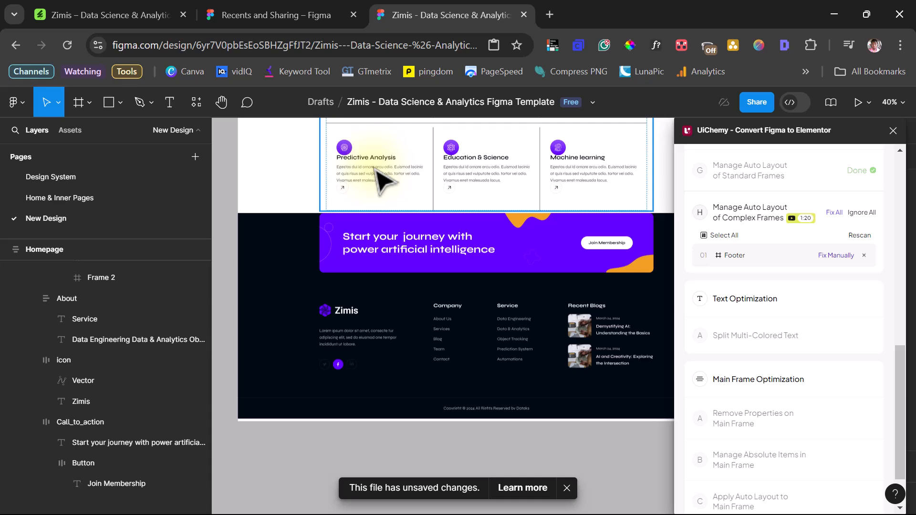
Step: Apply the suggested auto layout to the Footer frame and rescan the complex frames in UiChemy
{"action": "scroll", "coordinate": [84, 379], "scroll_direction": "up", "scroll_amount": 3}
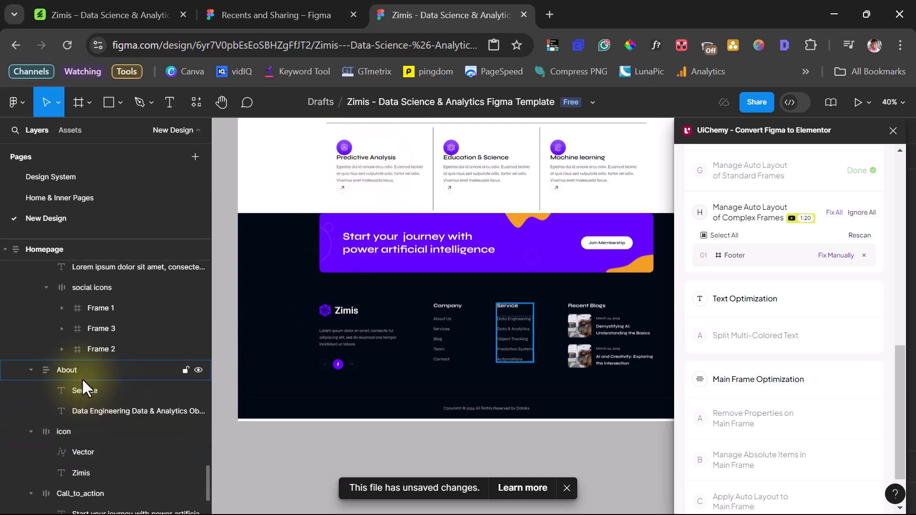
{"action": "scroll", "coordinate": [82, 378], "scroll_direction": "down", "scroll_amount": 2}
{"action": "scroll", "coordinate": [82, 379], "scroll_direction": "up", "scroll_amount": 7}
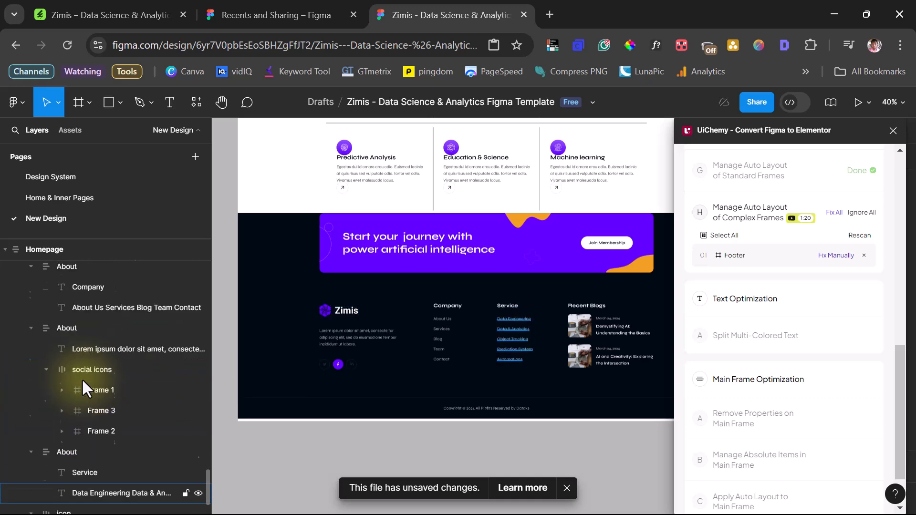
{"action": "scroll", "coordinate": [81, 378], "scroll_direction": "up", "scroll_amount": 5}
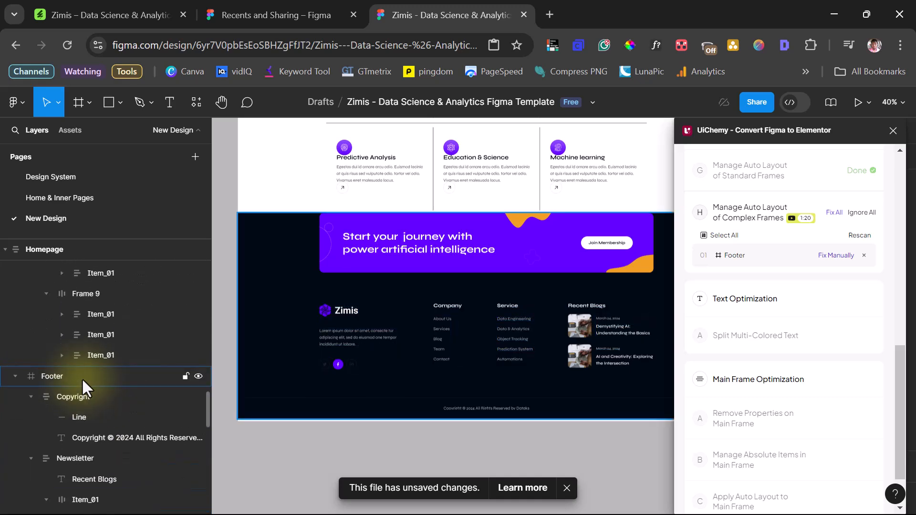
{"action": "left_click", "coordinate": [82, 378]}
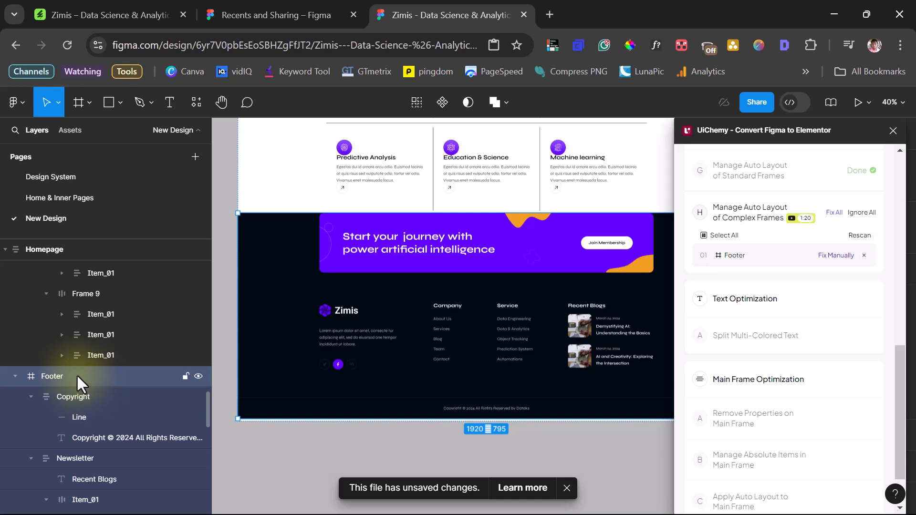
{"action": "right_click", "coordinate": [76, 375]}
{"action": "mouse_move", "coordinate": [77, 375]}
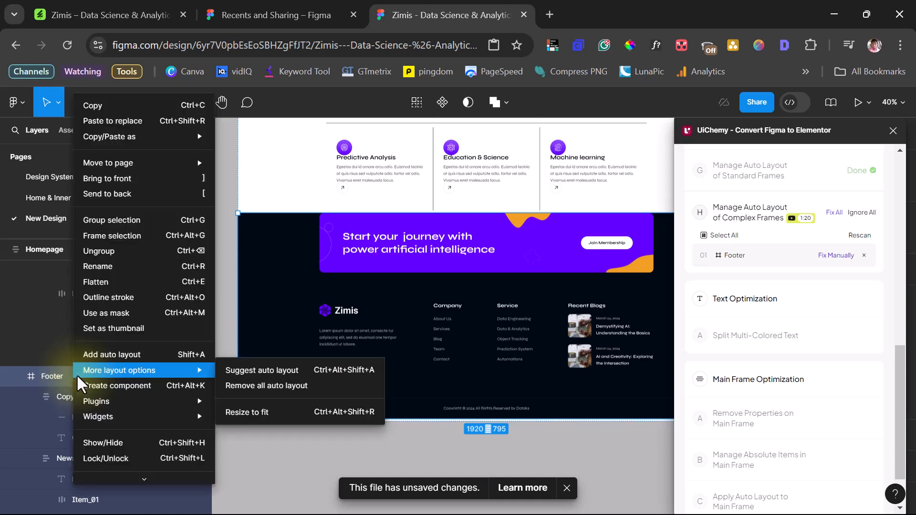
{"action": "left_click", "coordinate": [270, 373]}
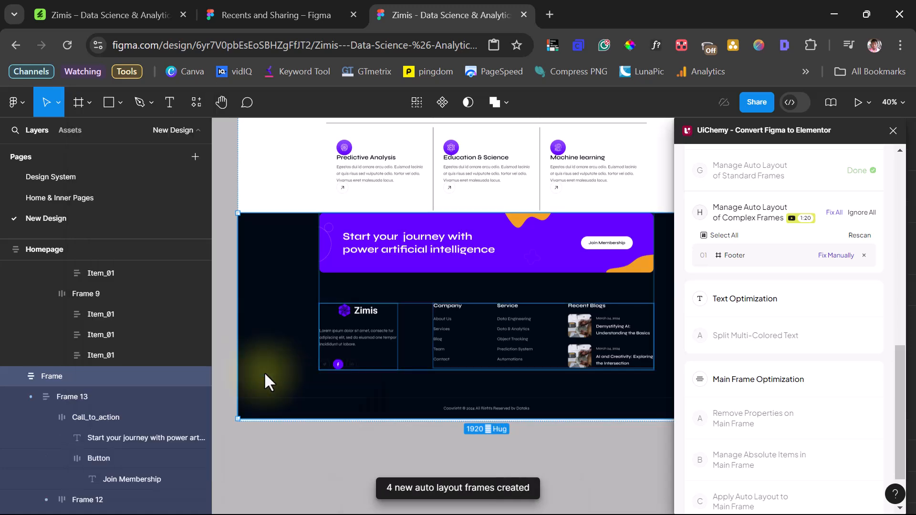
{"action": "scroll", "coordinate": [811, 351], "scroll_direction": "up", "scroll_amount": 2}
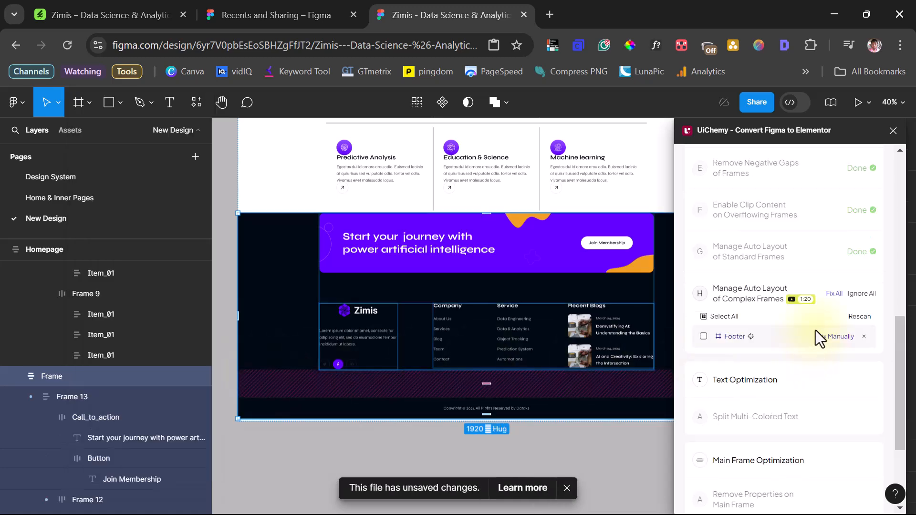
{"action": "left_click", "coordinate": [862, 316]}
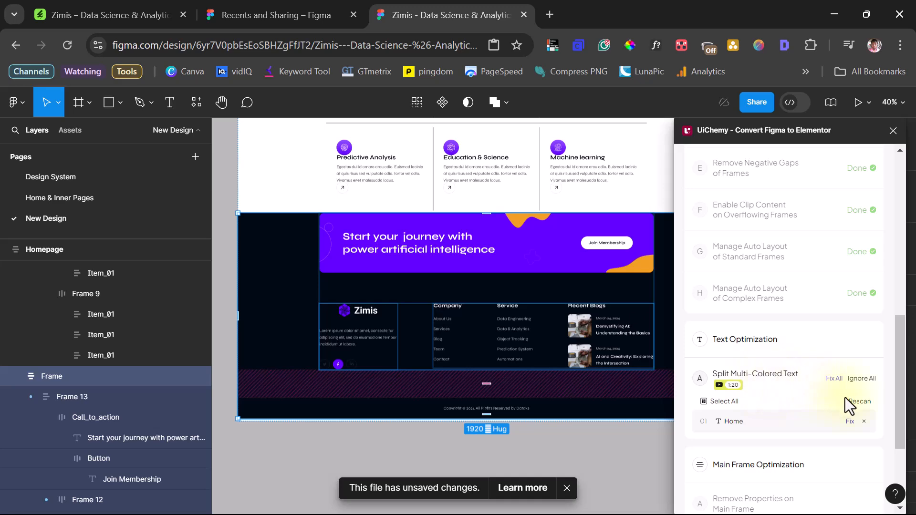
Step: Locate the multi-colored Home text in the navigation and split it with UiChemy's fix
{"action": "left_click", "coordinate": [748, 421]}
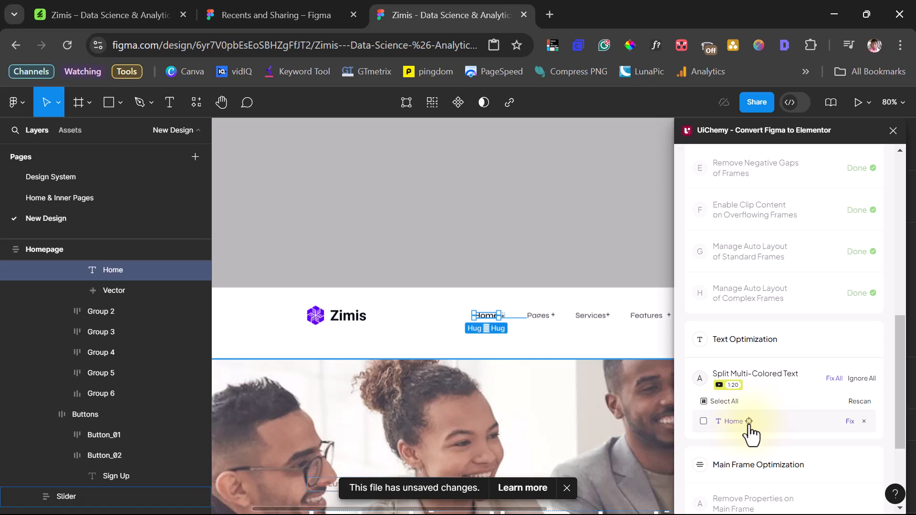
{"action": "left_click", "coordinate": [849, 423]}
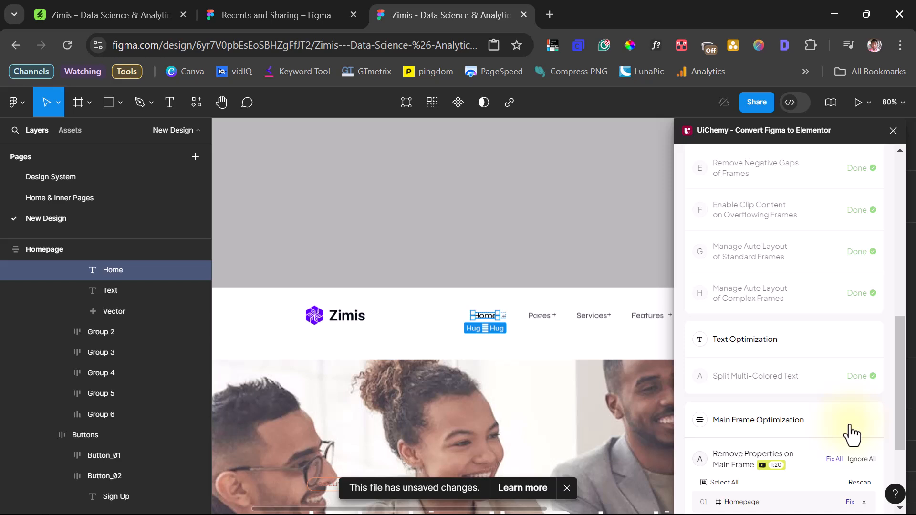
{"action": "scroll", "coordinate": [841, 416], "scroll_direction": "down", "scroll_amount": 3}
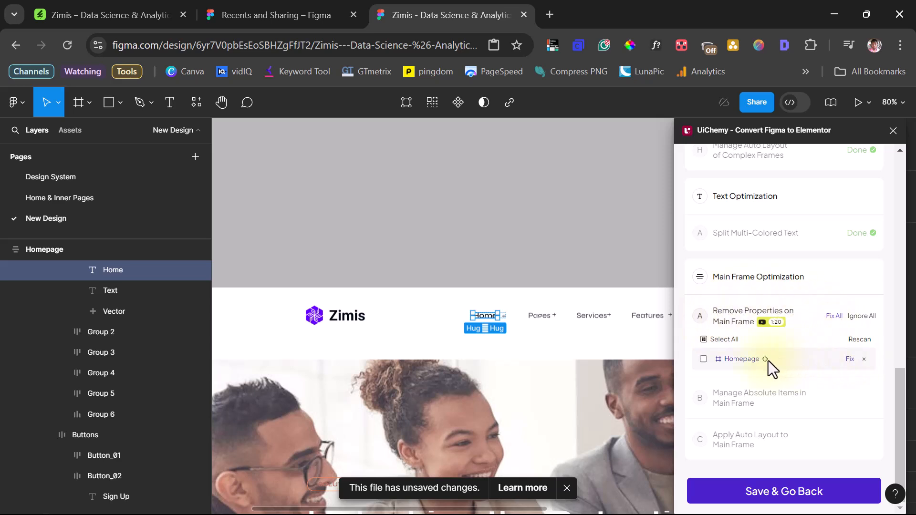
Step: Locate the Homepage frame flagged under Remove Properties on Main Frame, apply UiChemy's fix, and move the plugin window aside
{"action": "left_click", "coordinate": [766, 359]}
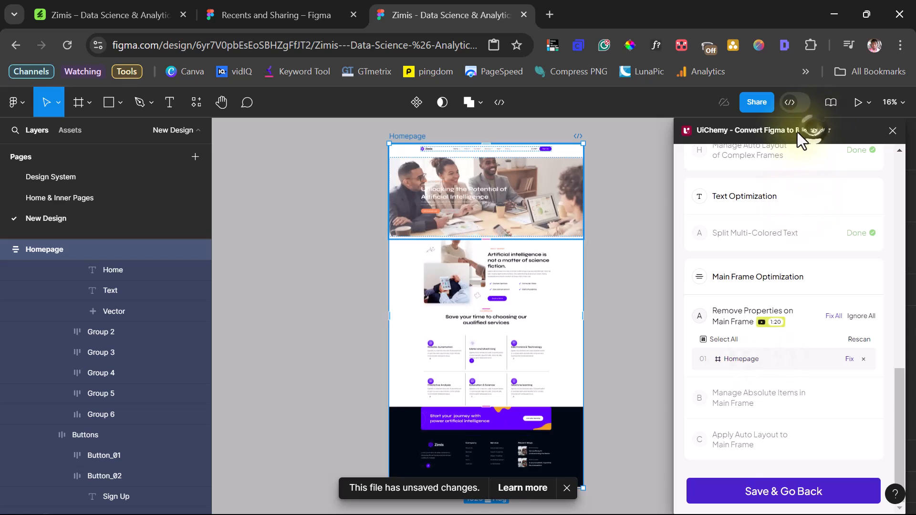
{"action": "left_click_drag", "start_coordinate": [797, 133], "coordinate": [688, 155]}
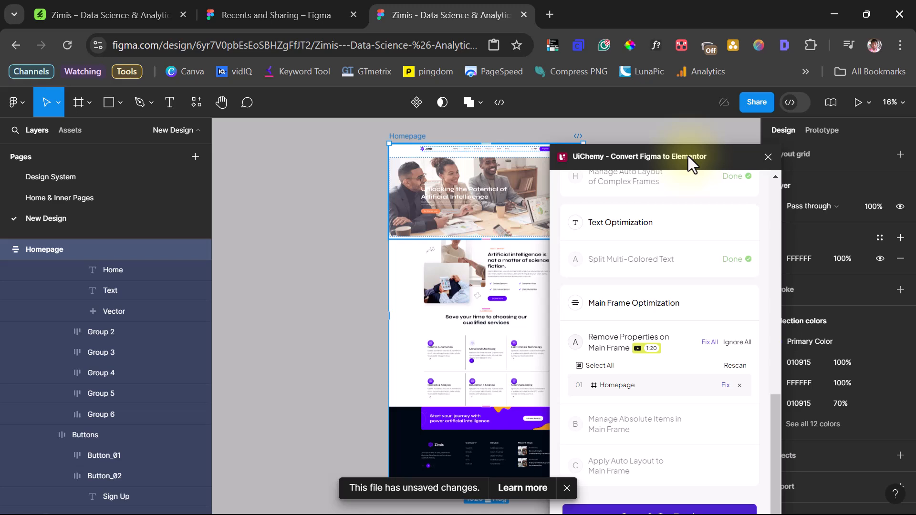
{"action": "left_click_drag", "start_coordinate": [697, 164], "coordinate": [632, 169]}
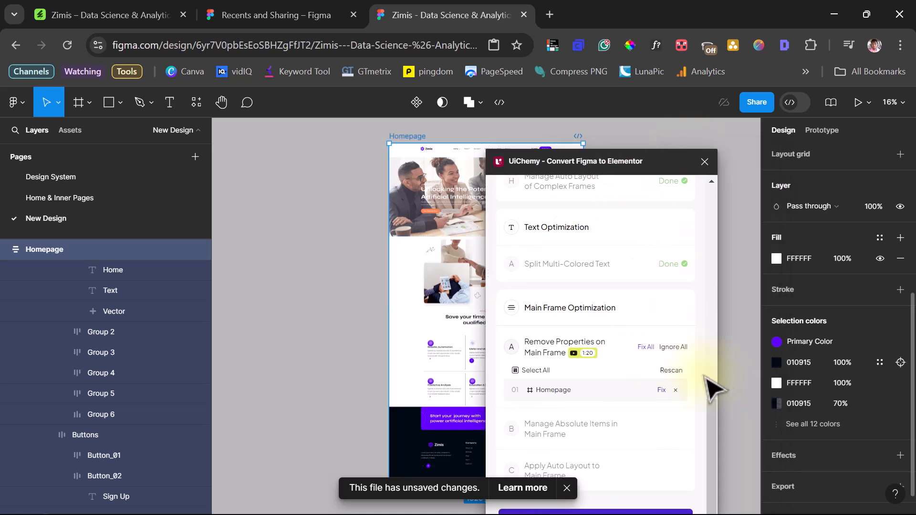
{"action": "left_click", "coordinate": [661, 390]}
{"action": "left_click_drag", "start_coordinate": [694, 159], "coordinate": [736, 125]}
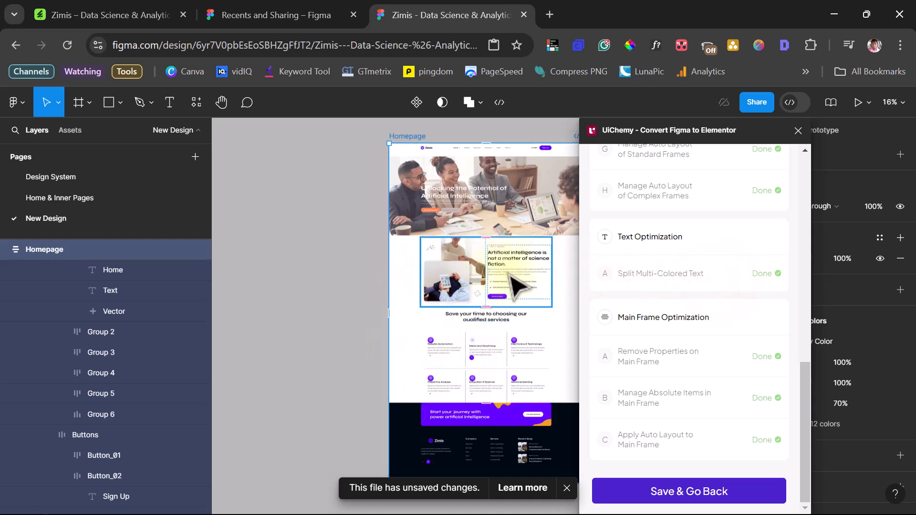
Step: Collapse the Header, About Us, Our Services and Frame layers within Homepage
{"action": "scroll", "coordinate": [41, 270], "scroll_direction": "up", "scroll_amount": 3}
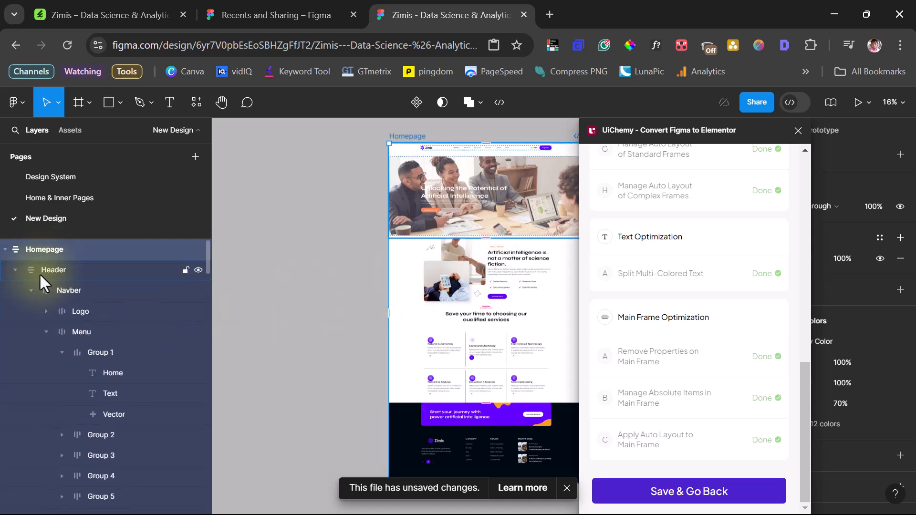
{"action": "left_click", "coordinate": [17, 269]}
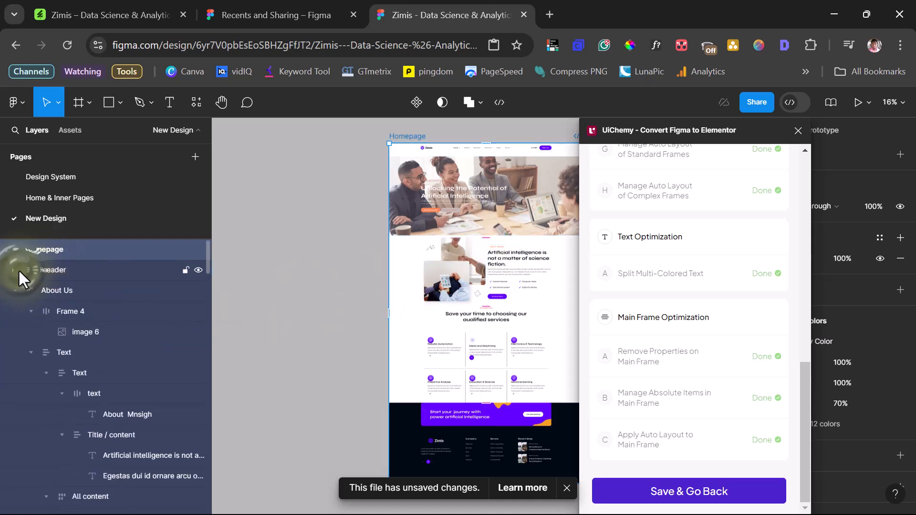
{"action": "left_click", "coordinate": [15, 290]}
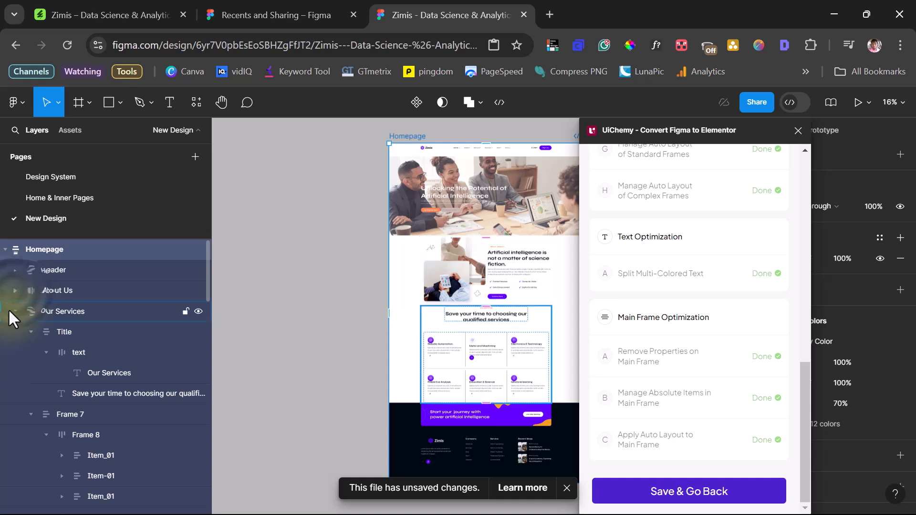
{"action": "left_click", "coordinate": [9, 310]}
{"action": "left_click", "coordinate": [16, 313]}
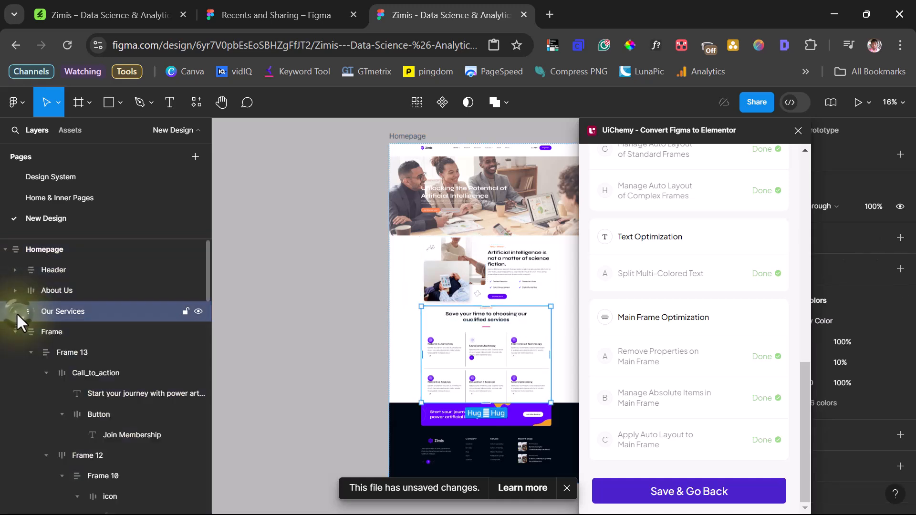
{"action": "left_click", "coordinate": [14, 331]}
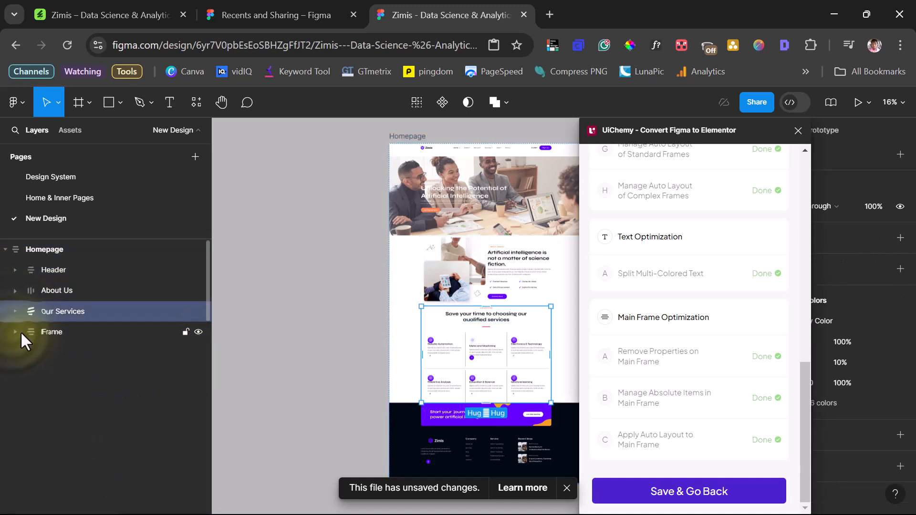
{"action": "left_click", "coordinate": [24, 331]}
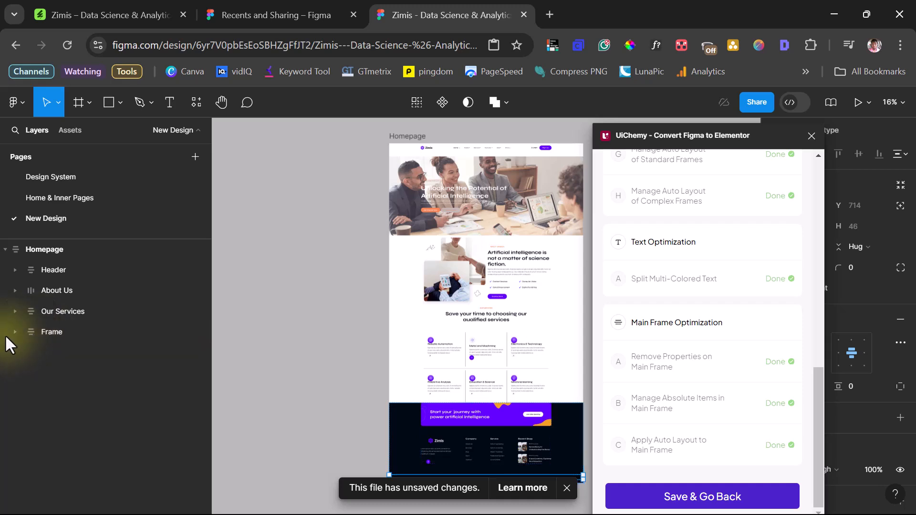
Step: Expand the bottom Frame layer and delete the Line from its Copyright group
{"action": "left_click", "coordinate": [10, 329]}
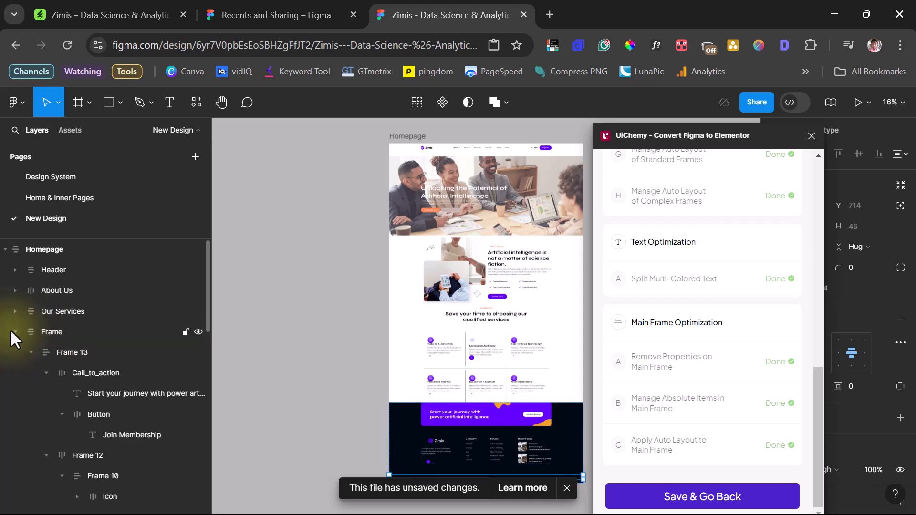
{"action": "left_click", "coordinate": [192, 352]}
{"action": "scroll", "coordinate": [150, 368], "scroll_direction": "down", "scroll_amount": 10}
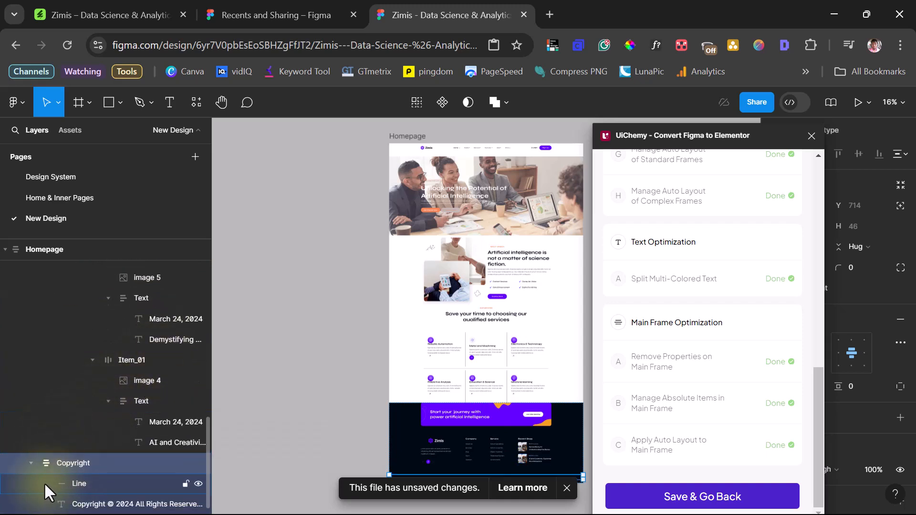
{"action": "left_click", "coordinate": [78, 484]}
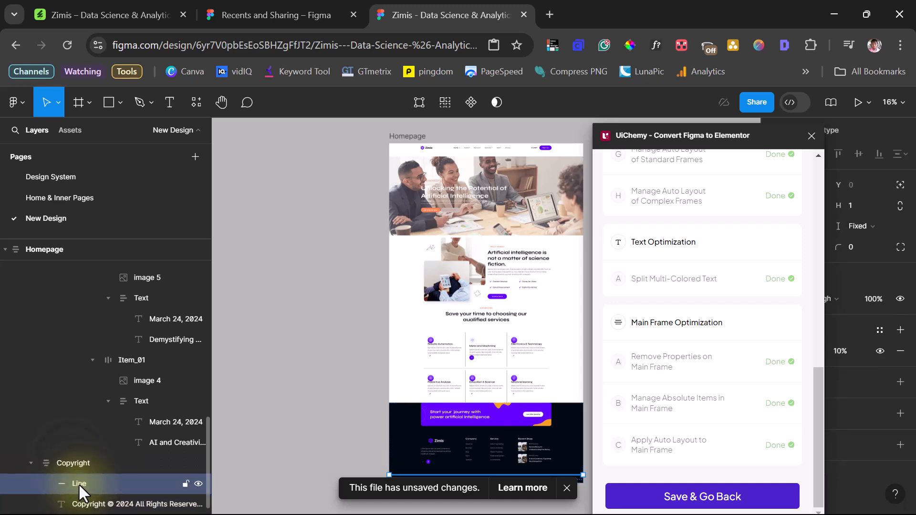
{"action": "left_click_drag", "start_coordinate": [691, 141], "coordinate": [677, 136]}
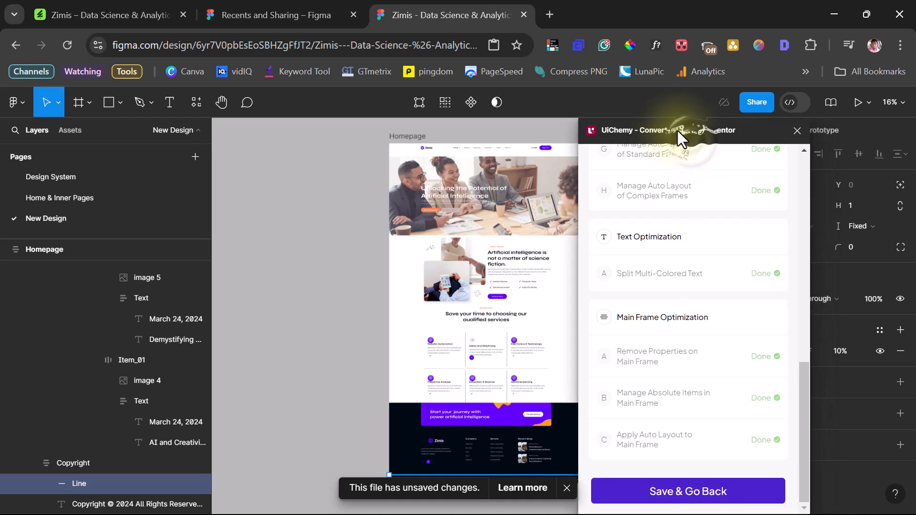
{"action": "left_click", "coordinate": [567, 488]}
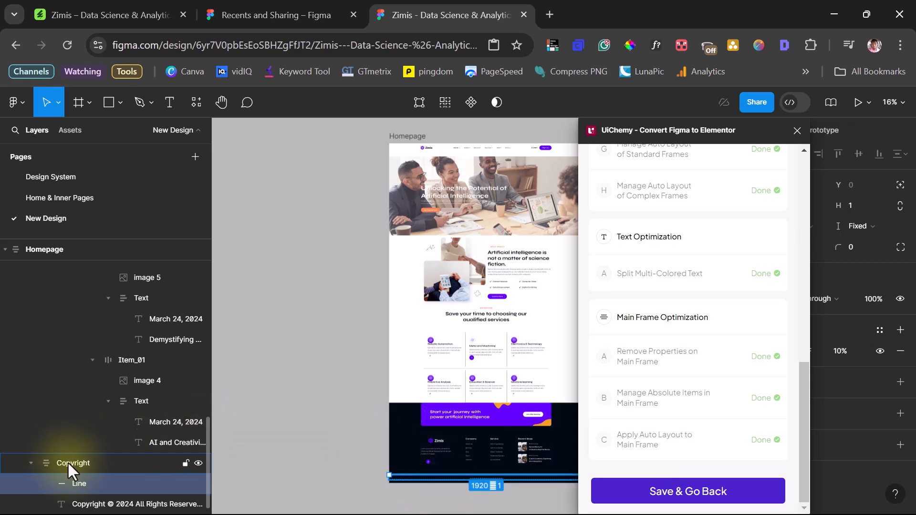
{"action": "key", "text": "shift+2"}
{"action": "key", "text": "Delete"}
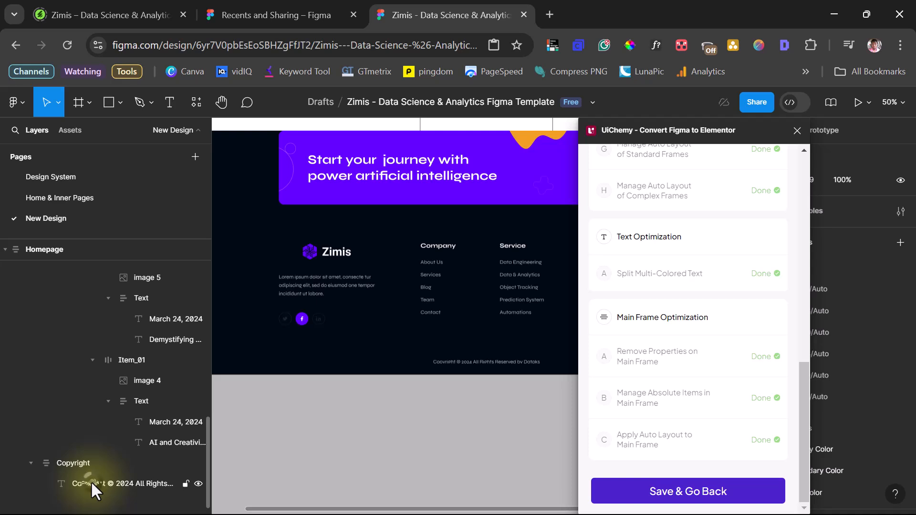
Step: Add a stroke to the Copyright frame and restrict it to the top side
{"action": "left_click", "coordinate": [90, 482]}
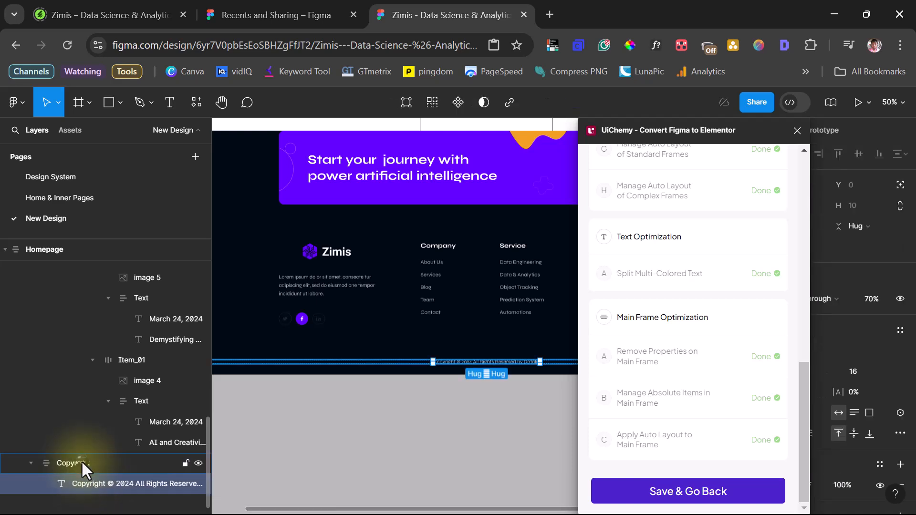
{"action": "left_click", "coordinate": [82, 461]}
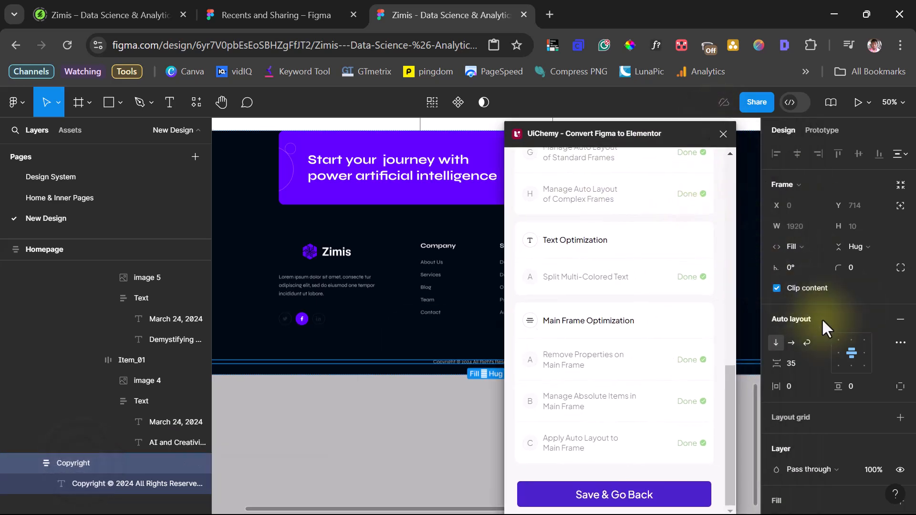
{"action": "scroll", "coordinate": [860, 416], "scroll_direction": "down", "scroll_amount": 5}
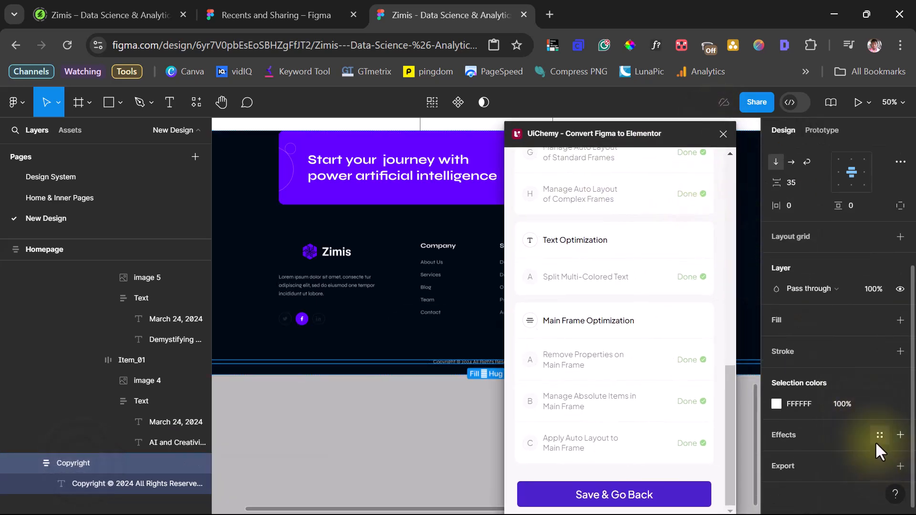
{"action": "left_click", "coordinate": [900, 352]}
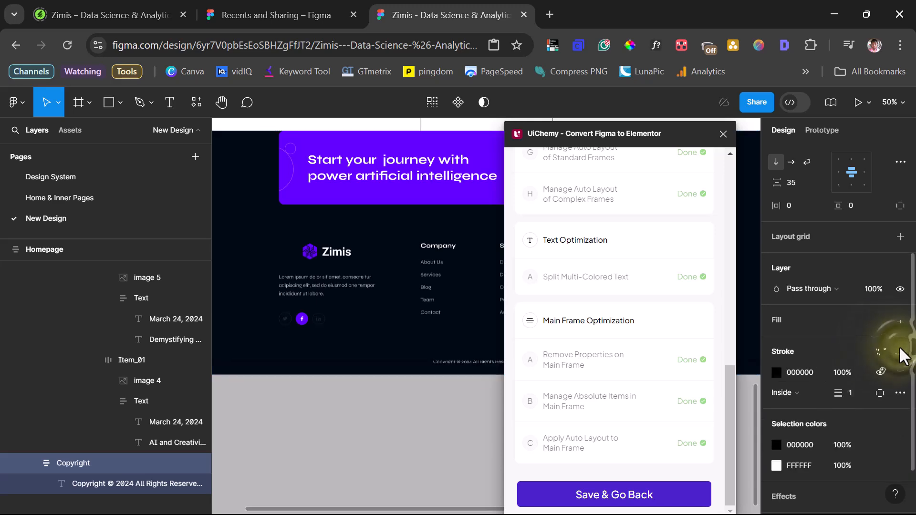
{"action": "left_click", "coordinate": [880, 394]}
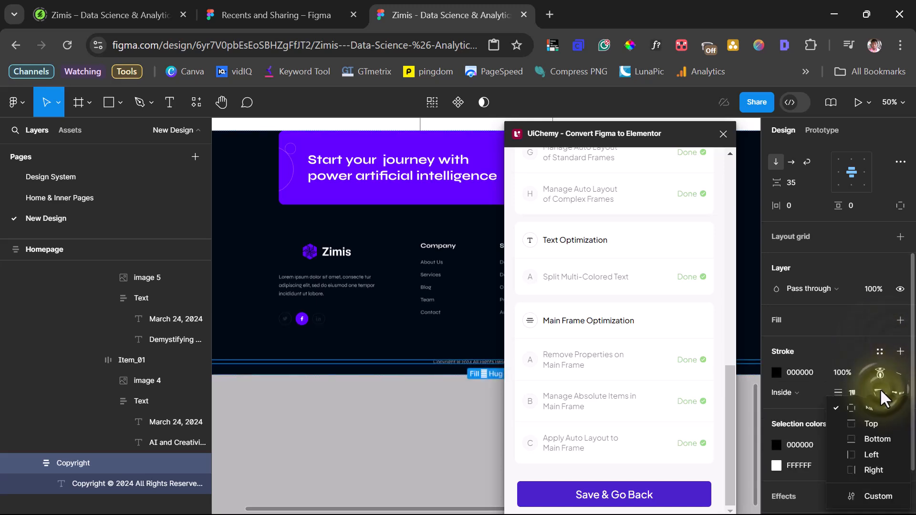
{"action": "left_click", "coordinate": [874, 423]}
Step: Set the Copyright frame's stroke colour to FFFFFF, moving the UiChemy window clear of the colour picker and back
{"action": "left_click", "coordinate": [776, 372]}
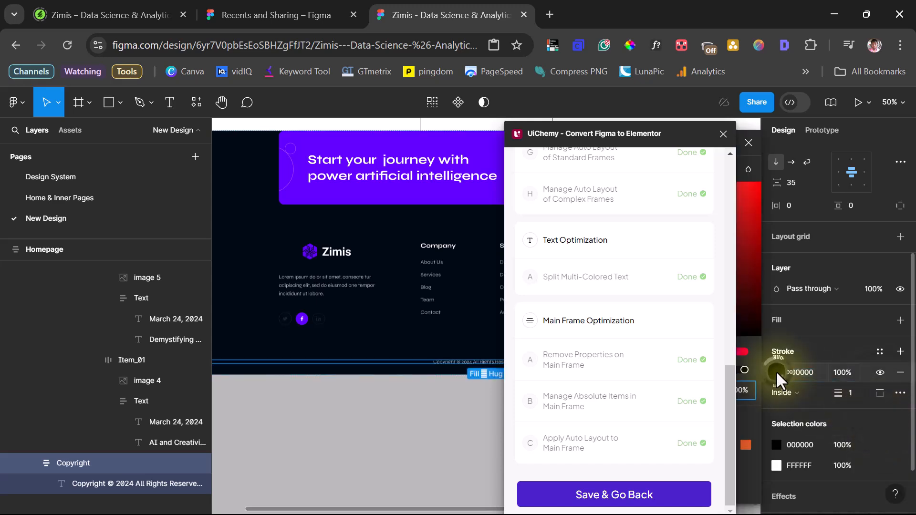
{"action": "left_click_drag", "start_coordinate": [656, 127], "coordinate": [514, 132]}
{"action": "left_click", "coordinate": [624, 361]}
{"action": "left_click", "coordinate": [639, 445]}
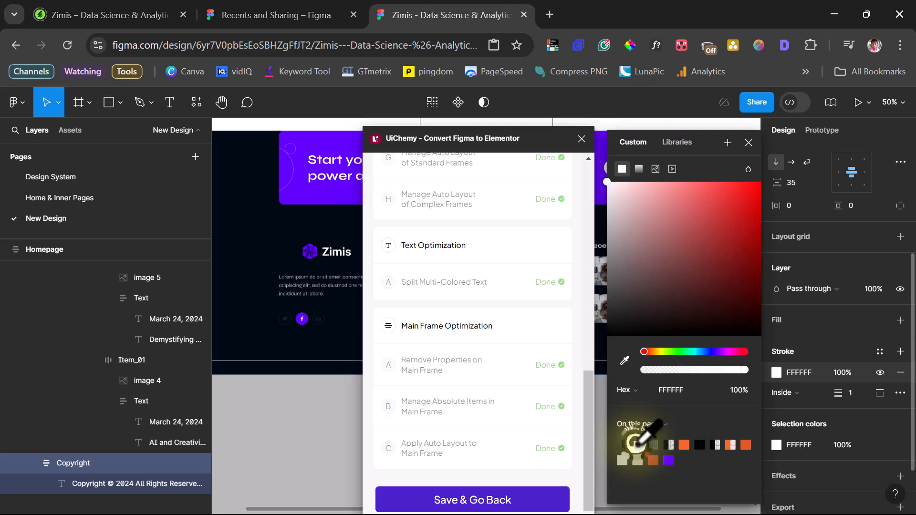
{"action": "key", "text": "Escape"}
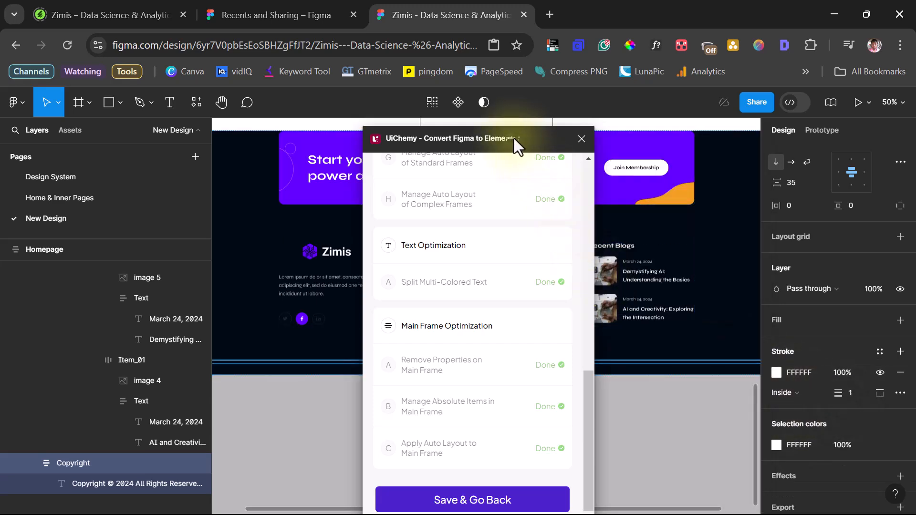
{"action": "left_click_drag", "start_coordinate": [512, 137], "coordinate": [689, 150]}
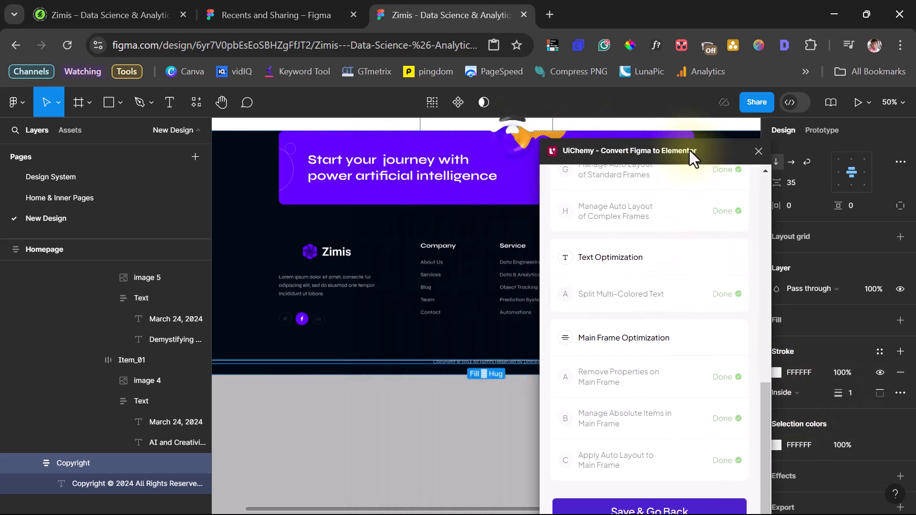
Step: Set the Copyright frame's top padding to 20, with the UiChemy window moved clear of its properties
{"action": "left_click", "coordinate": [120, 400]}
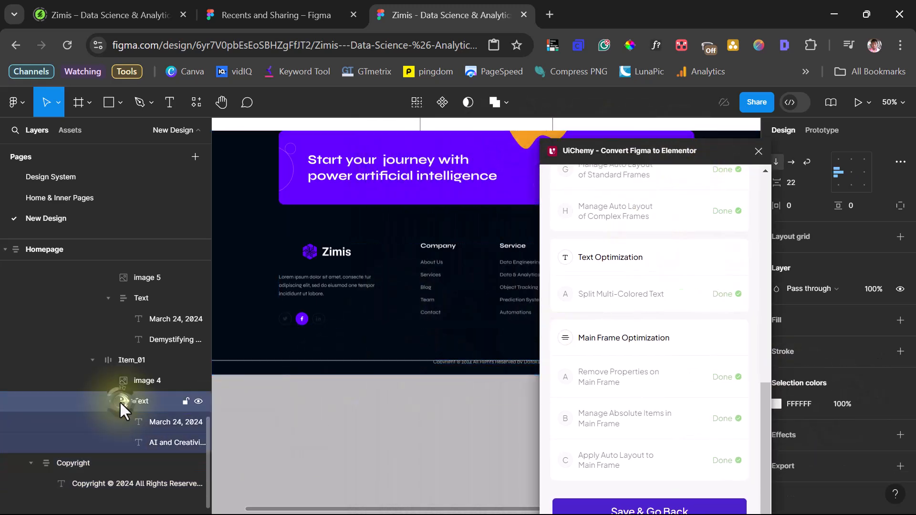
{"action": "left_click", "coordinate": [82, 464]}
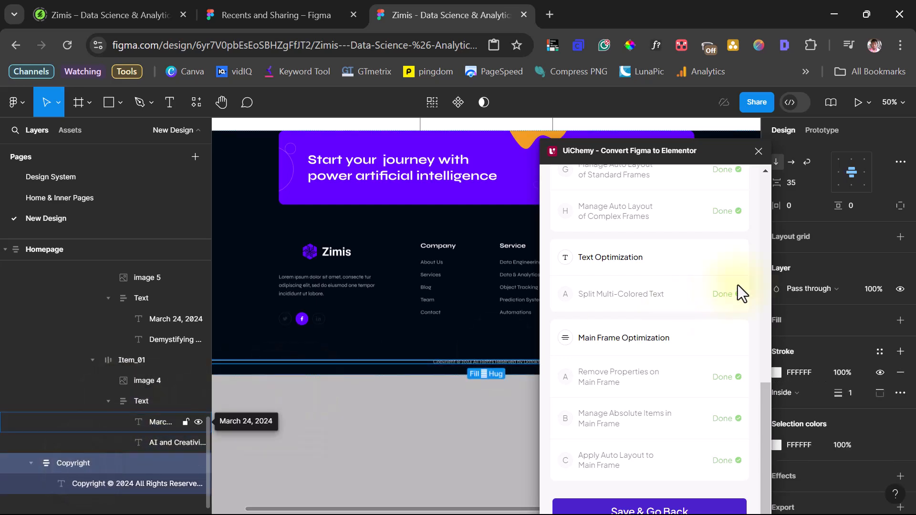
{"action": "left_click_drag", "start_coordinate": [680, 150], "coordinate": [626, 153]}
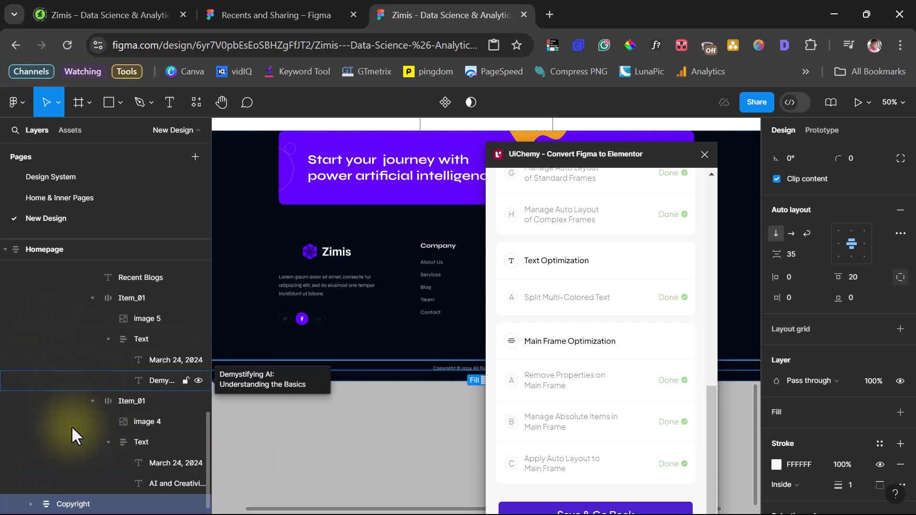
Step: Collapse the bottom Frame layer in Homepage and rename it Footer
{"action": "left_click", "coordinate": [32, 504]}
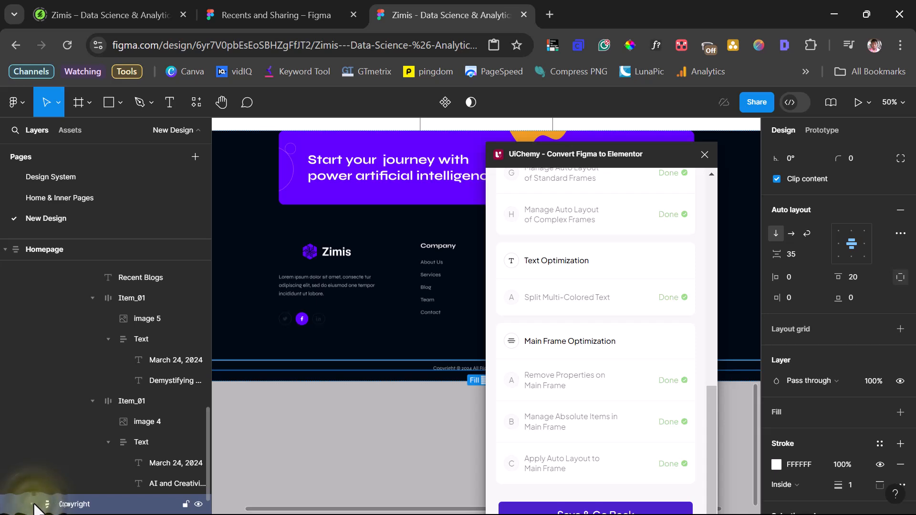
{"action": "scroll", "coordinate": [65, 365], "scroll_direction": "up", "scroll_amount": 15}
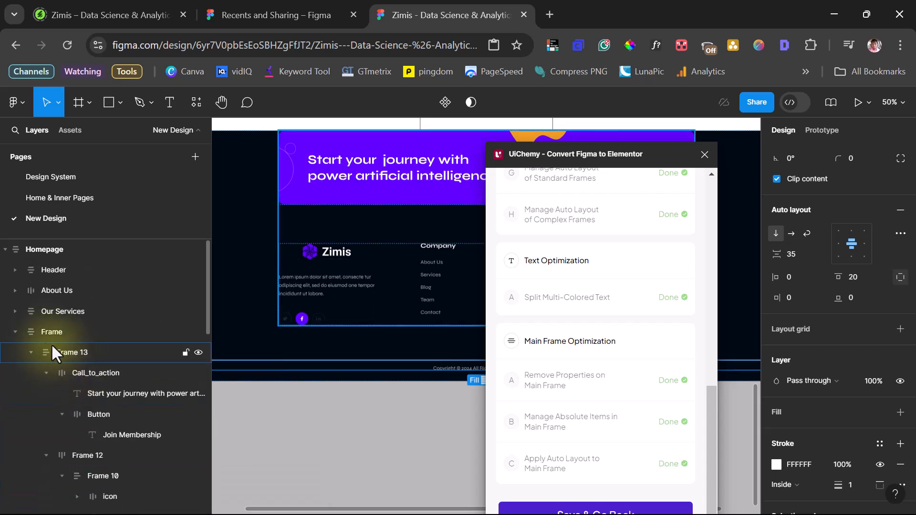
{"action": "left_click", "coordinate": [14, 331]}
{"action": "double_click", "coordinate": [64, 330]}
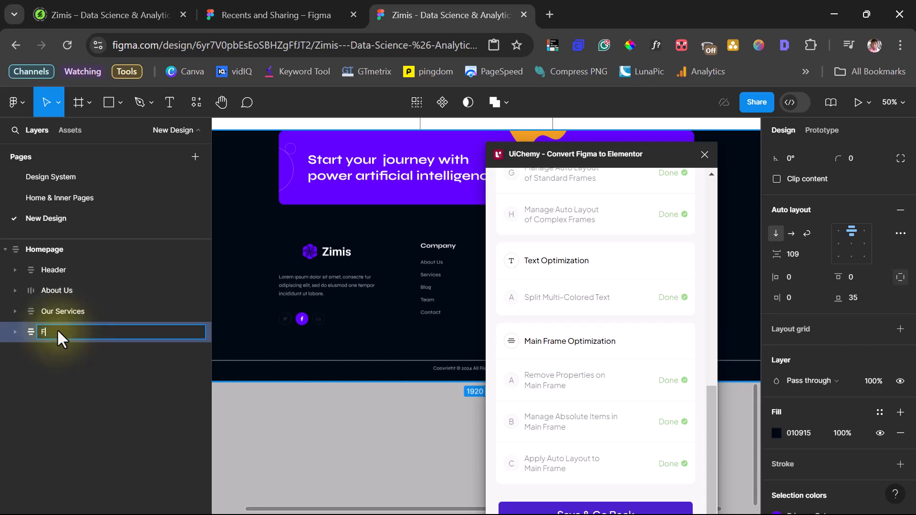
{"action": "type", "text": "Footer"}
{"action": "key", "text": "Return"}
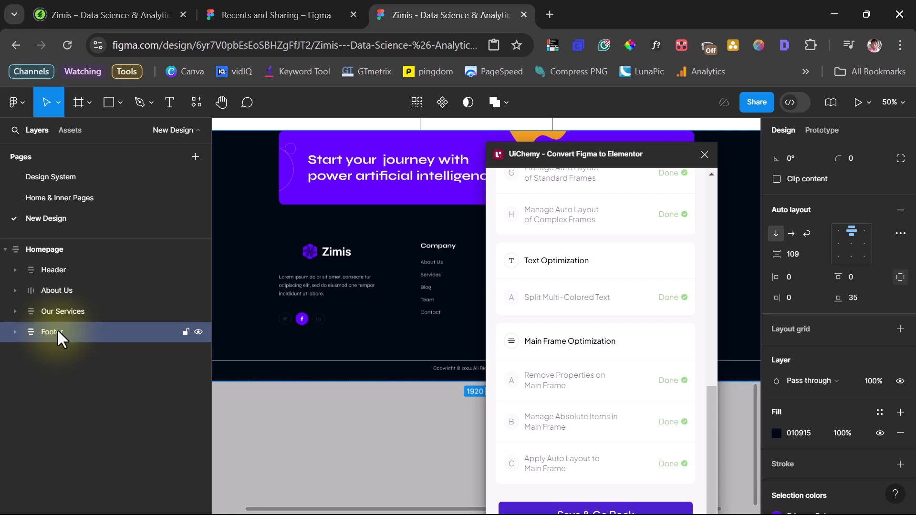
Step: Set the Footer frame's width to Fill container, with the UiChemy window moved off the footer preview
{"action": "left_click_drag", "start_coordinate": [595, 153], "coordinate": [500, 183]}
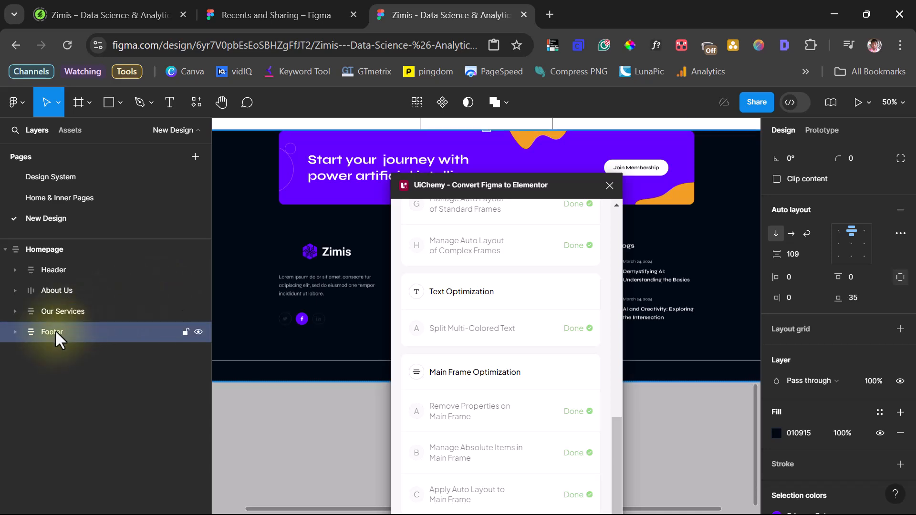
{"action": "scroll", "coordinate": [834, 277], "scroll_direction": "up", "scroll_amount": 3}
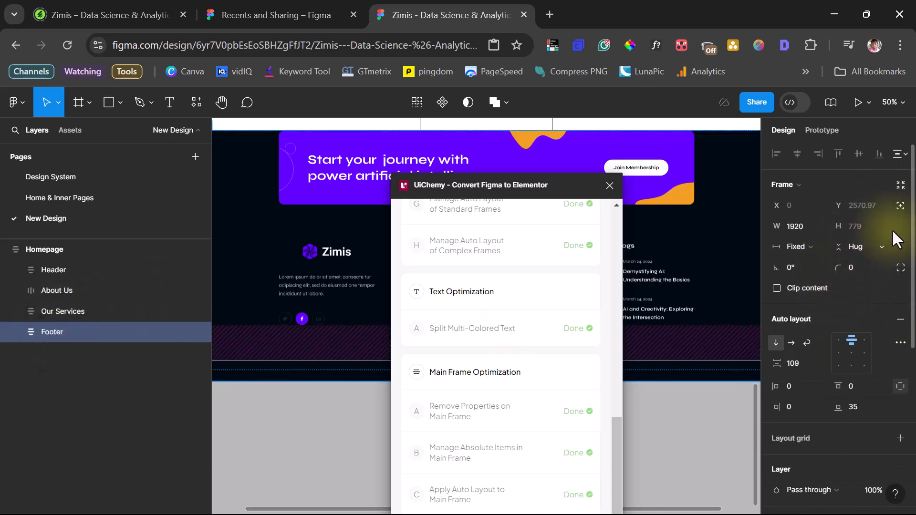
{"action": "left_click", "coordinate": [809, 245]}
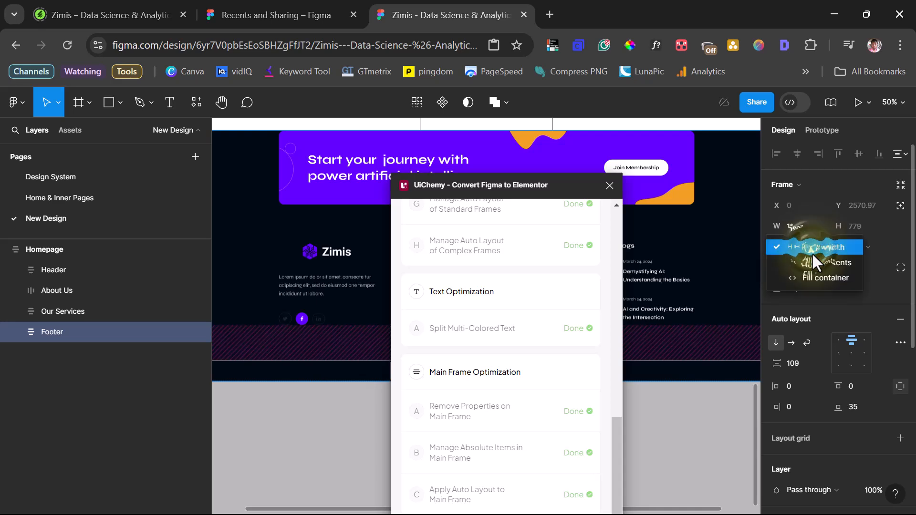
{"action": "left_click", "coordinate": [820, 280]}
Step: Set the Our Services frame's width to Fill container and move the UiChemy window aside
{"action": "left_click", "coordinate": [69, 313]}
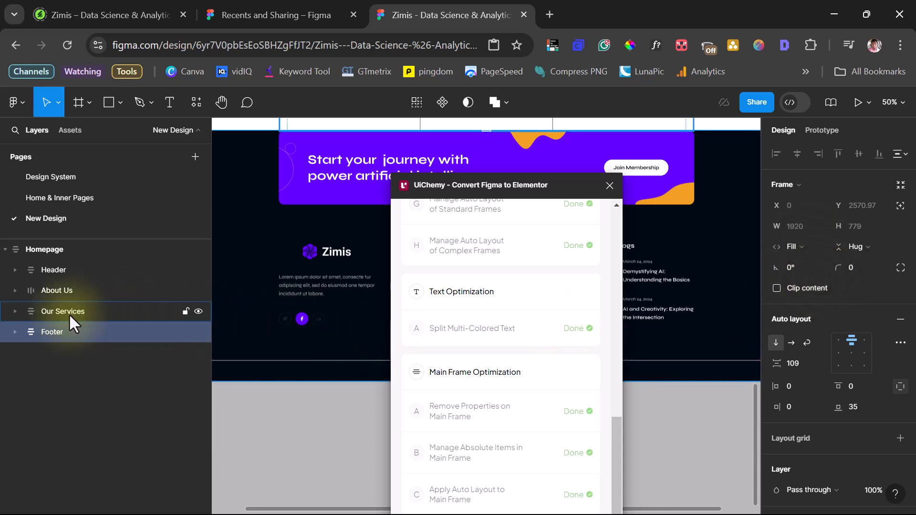
{"action": "left_click", "coordinate": [66, 311]}
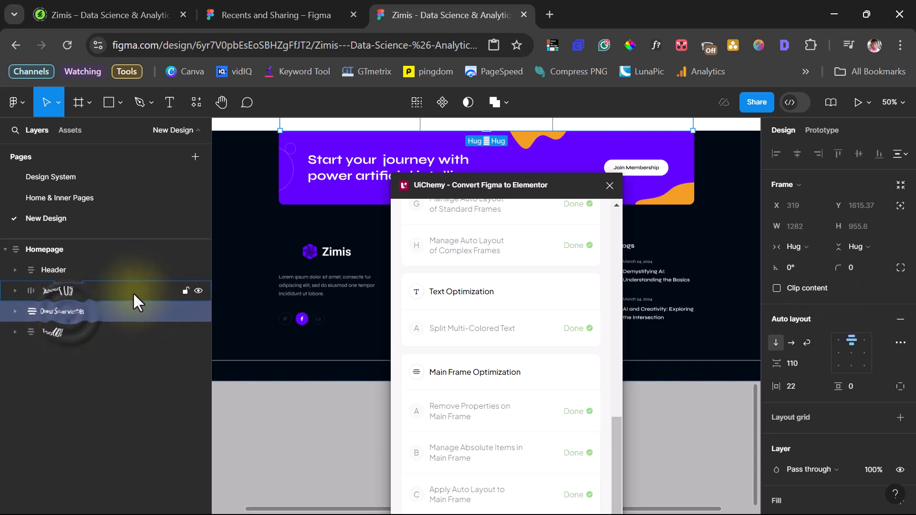
{"action": "scroll", "coordinate": [275, 298], "scroll_direction": "up", "scroll_amount": 5}
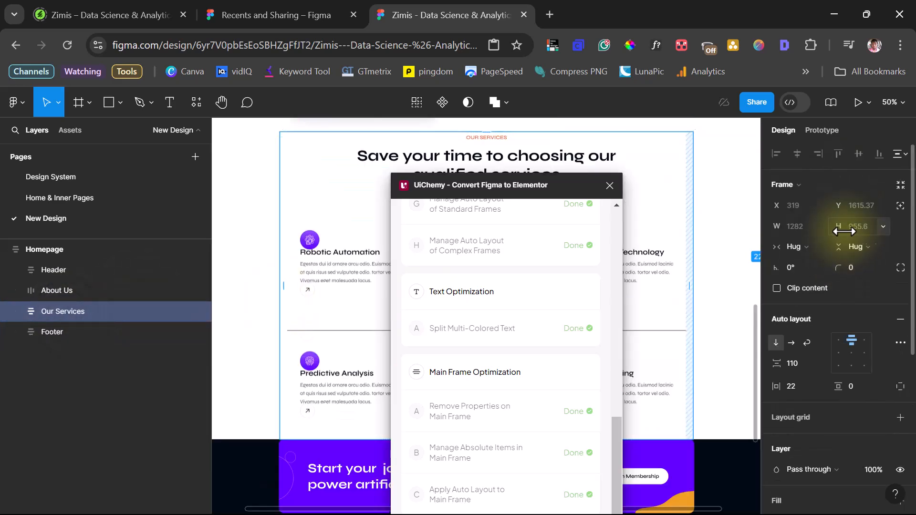
{"action": "left_click", "coordinate": [803, 246]}
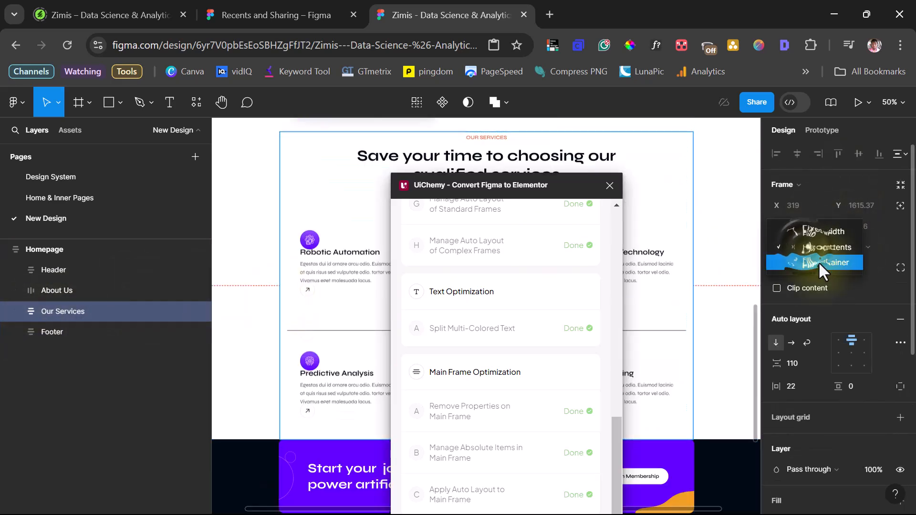
{"action": "left_click", "coordinate": [817, 261]}
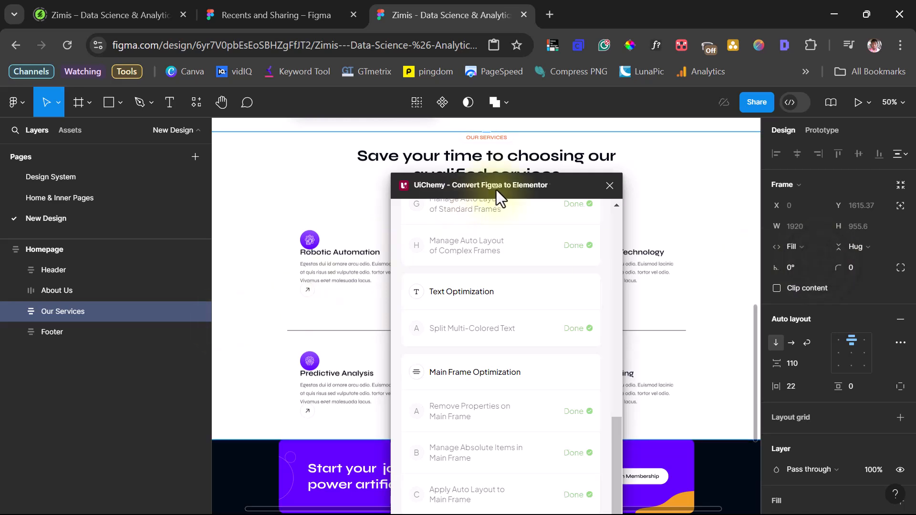
{"action": "left_click_drag", "start_coordinate": [494, 190], "coordinate": [593, 185]}
Step: Try Fill container as the About Us frame's width, and return it to Hug contents
{"action": "left_click", "coordinate": [58, 287]}
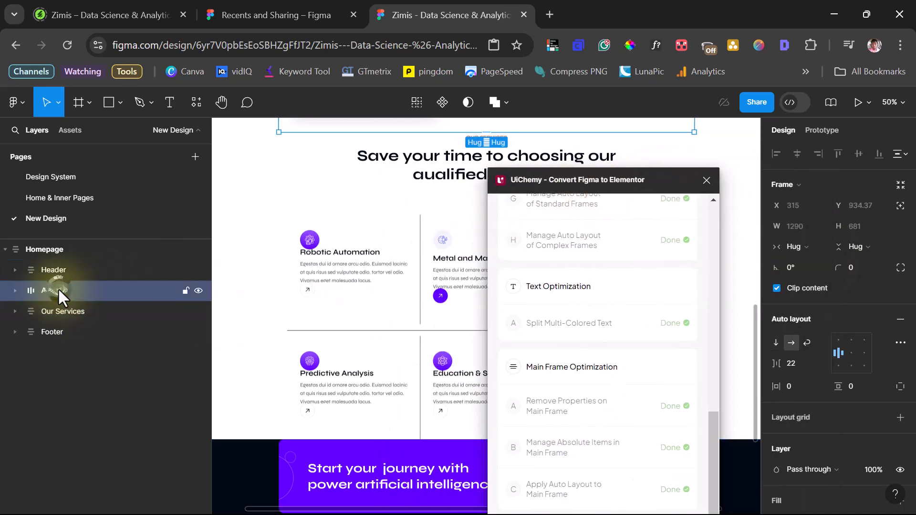
{"action": "left_click", "coordinate": [806, 246]}
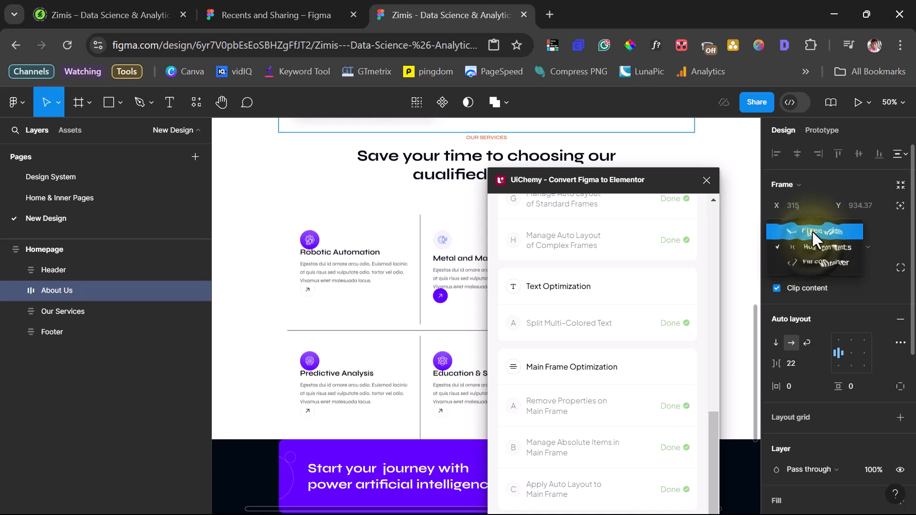
{"action": "left_click", "coordinate": [816, 262]}
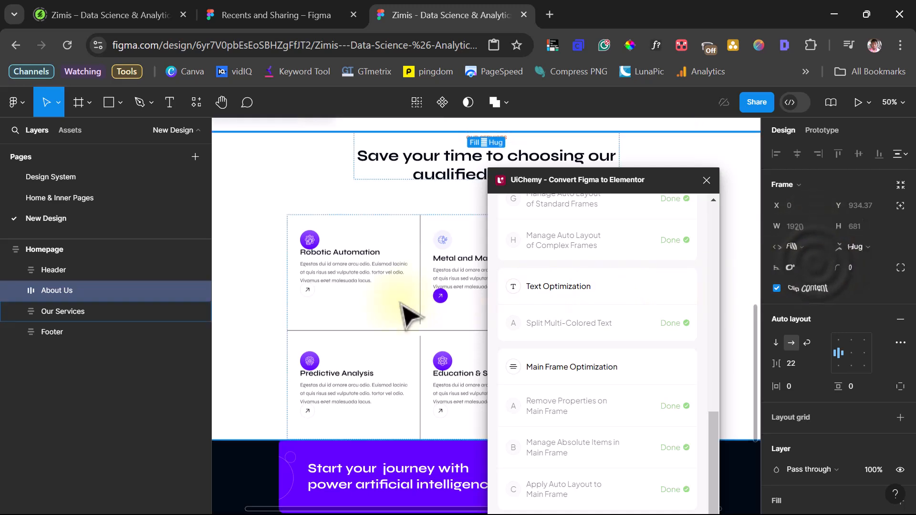
{"action": "scroll", "coordinate": [404, 311], "scroll_direction": "up", "scroll_amount": 5}
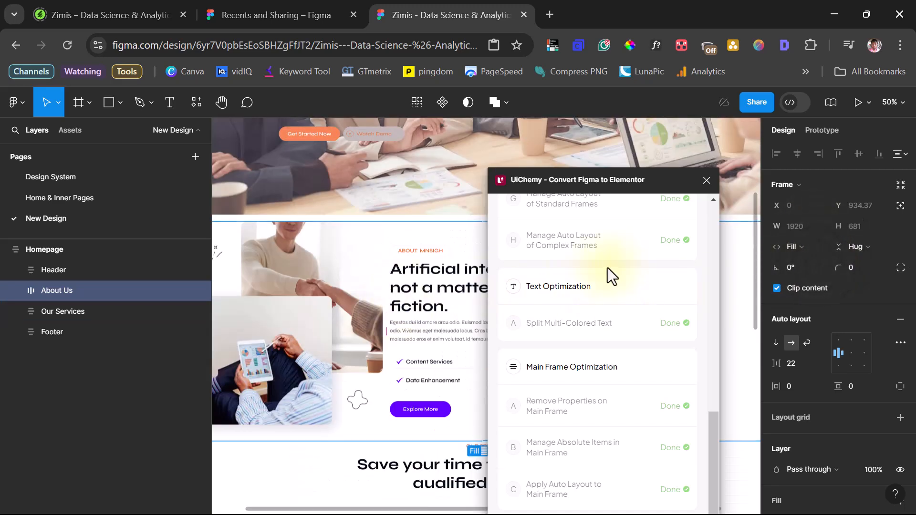
{"action": "left_click", "coordinate": [802, 246]}
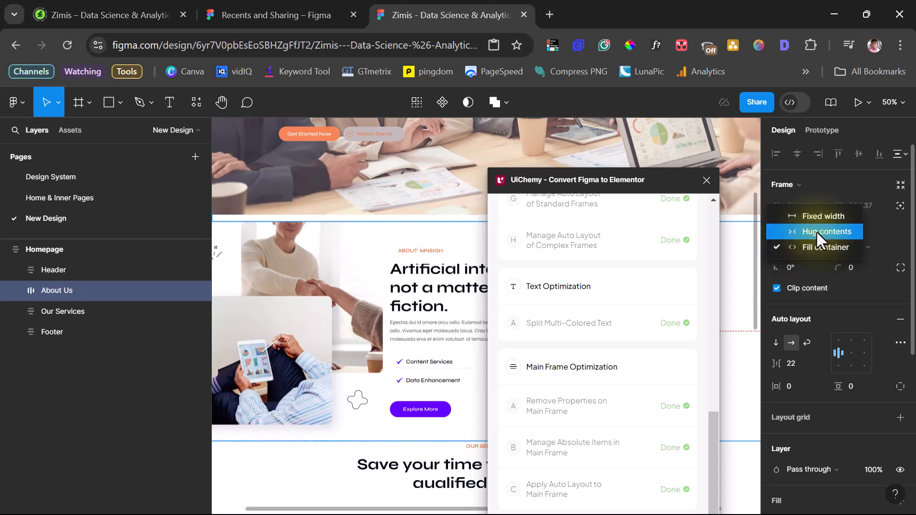
{"action": "left_click", "coordinate": [815, 231]}
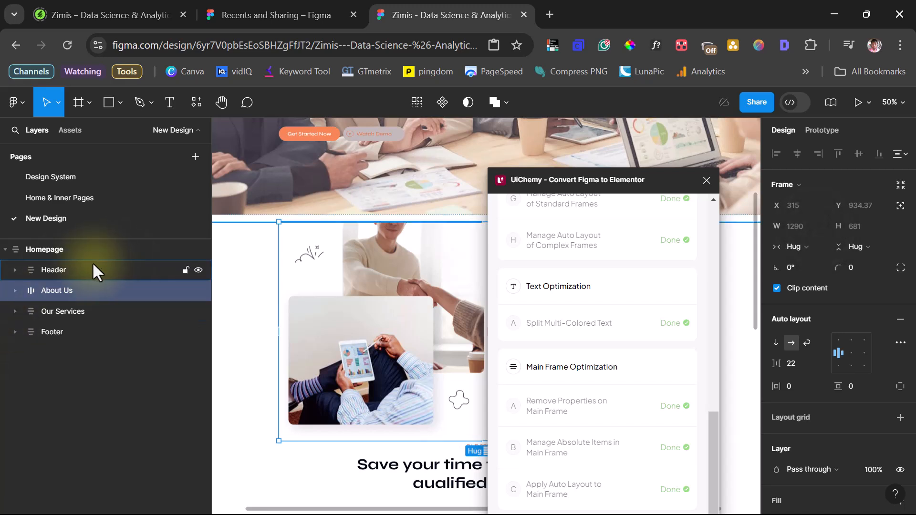
Step: Set the Header frame's width to Fill container and check how the header looks on the canvas
{"action": "left_click", "coordinate": [58, 270]}
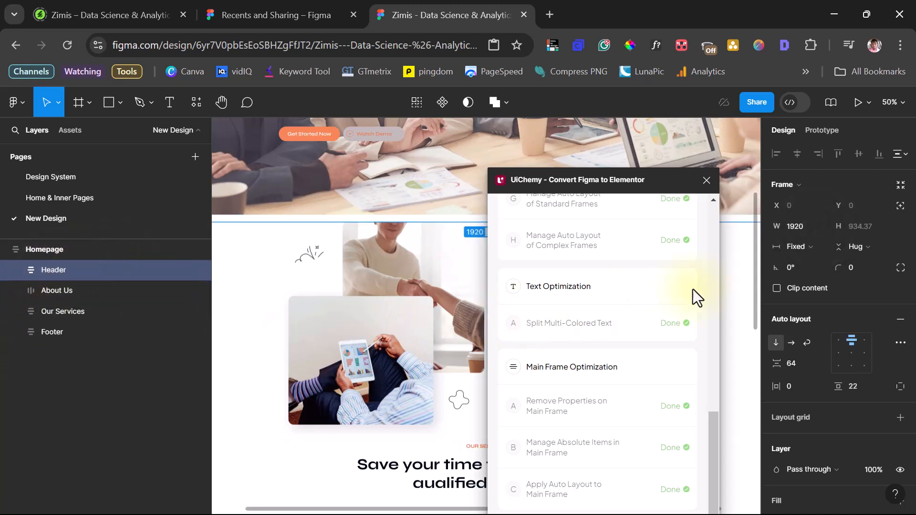
{"action": "left_click", "coordinate": [807, 244]}
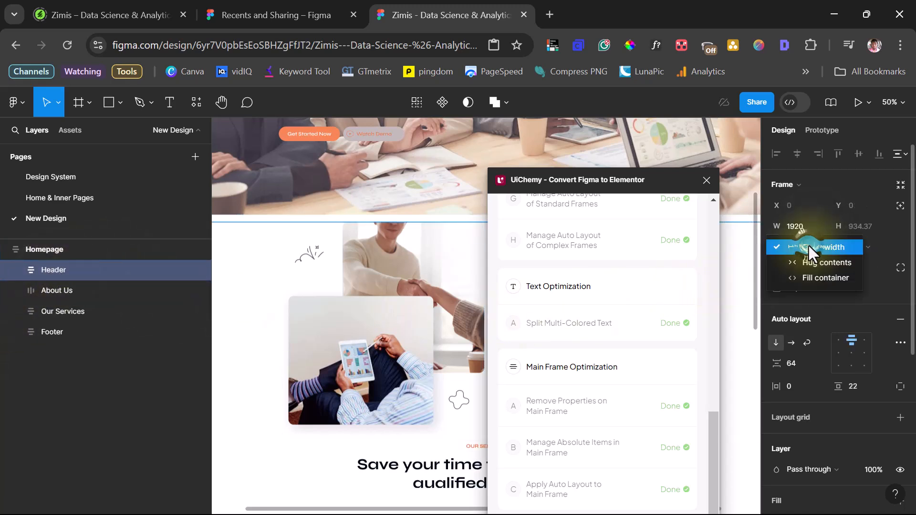
{"action": "left_click", "coordinate": [821, 276]}
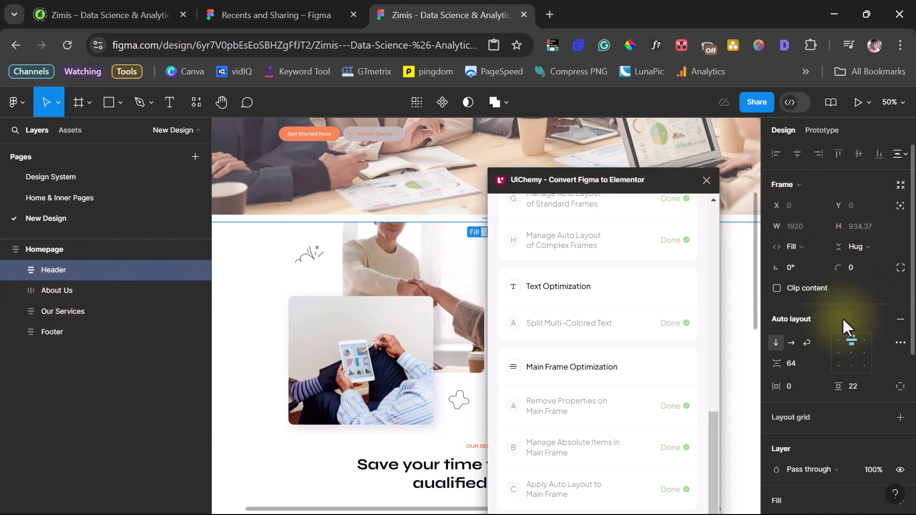
{"action": "scroll", "coordinate": [389, 245], "scroll_direction": "up", "scroll_amount": 6}
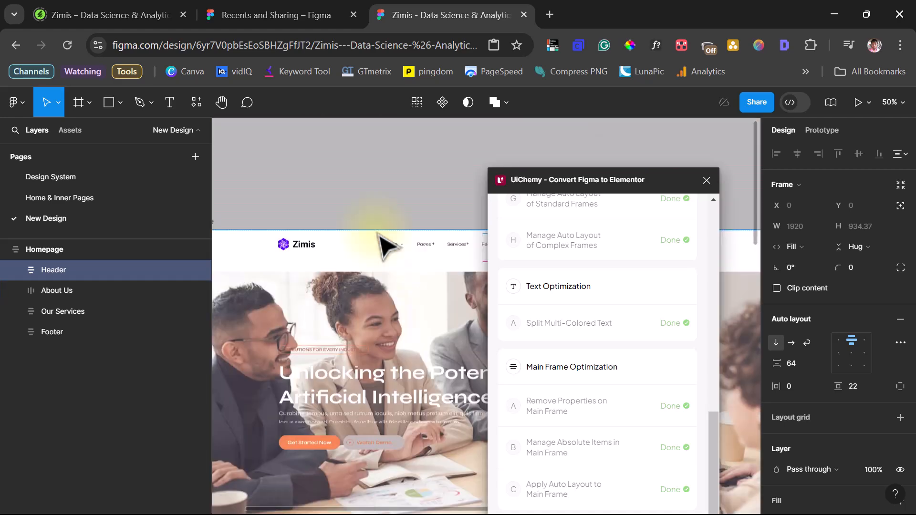
{"action": "scroll", "coordinate": [385, 246], "scroll_direction": "down", "scroll_amount": 2}
Step: Set the About Us frame's vertical padding to 40
{"action": "left_click", "coordinate": [39, 291]}
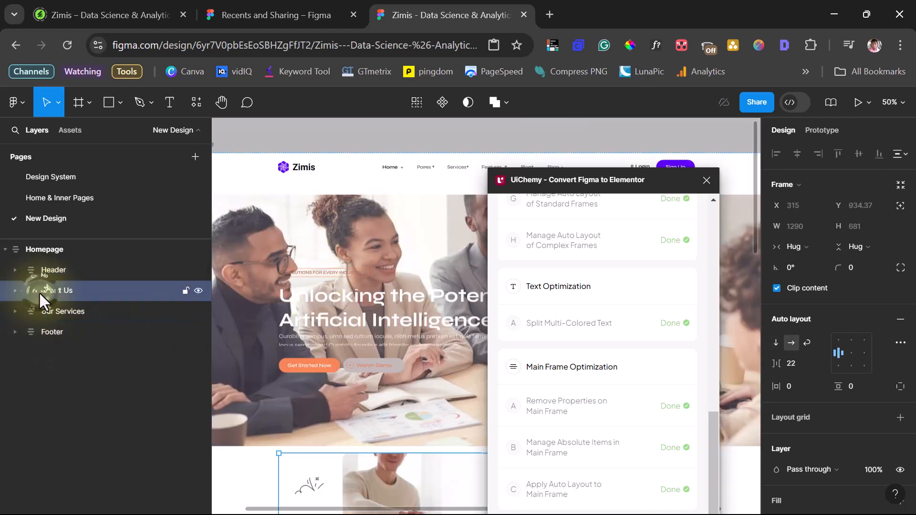
{"action": "scroll", "coordinate": [420, 357], "scroll_direction": "down", "scroll_amount": 5}
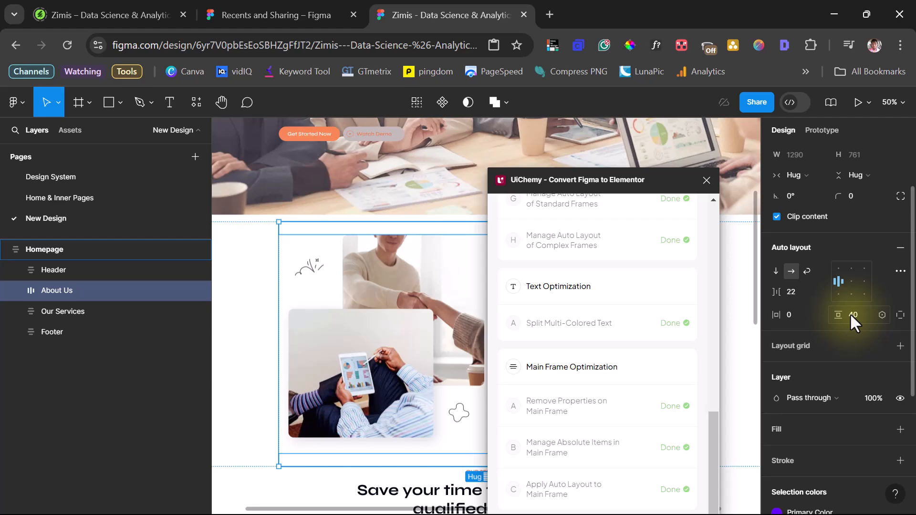
{"action": "scroll", "coordinate": [370, 368], "scroll_direction": "down", "scroll_amount": 3}
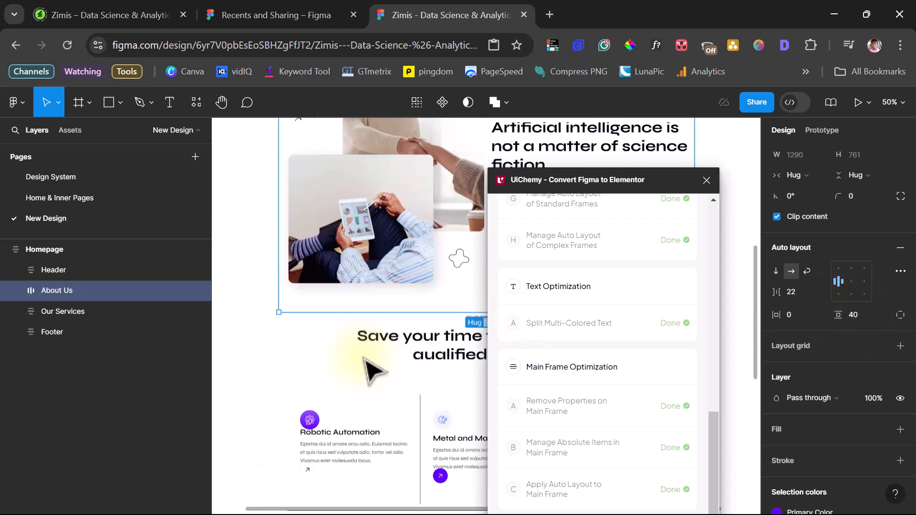
Step: Set the Our Services frame's vertical padding to 40 and check the spacing between the homepage sections
{"action": "left_click", "coordinate": [75, 310]}
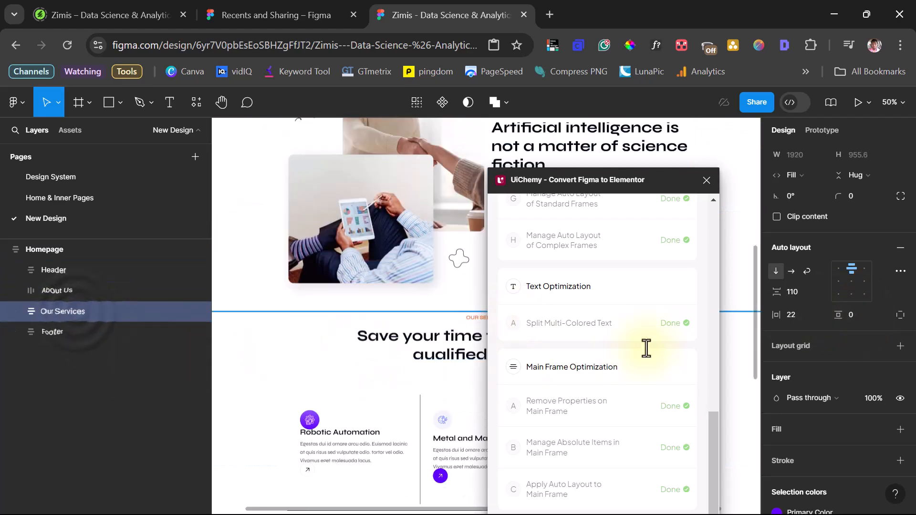
{"action": "left_click", "coordinate": [849, 315]}
{"action": "type", "text": "40"}
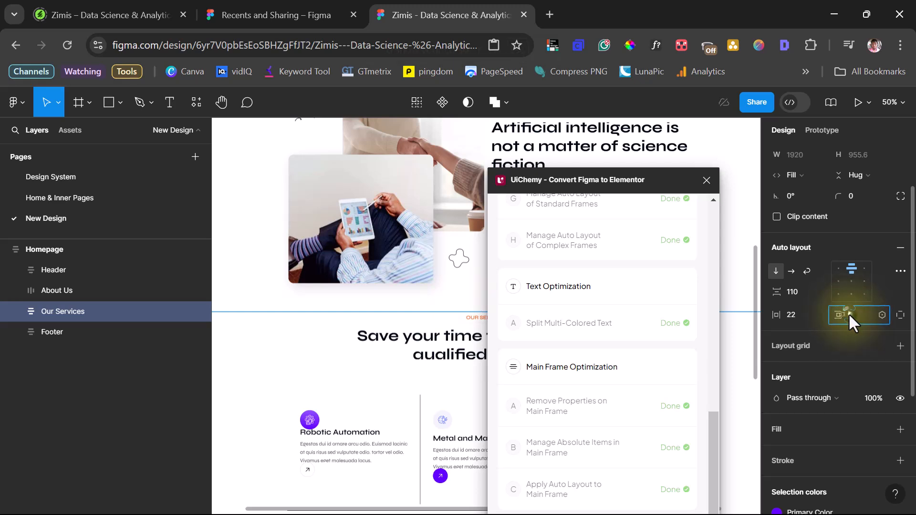
{"action": "key", "text": "Return"}
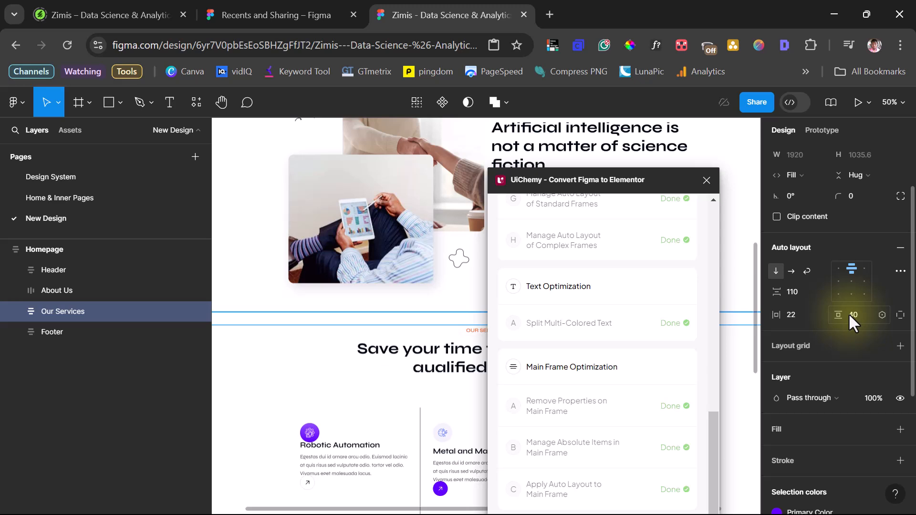
{"action": "scroll", "coordinate": [398, 343], "scroll_direction": "down", "scroll_amount": 5}
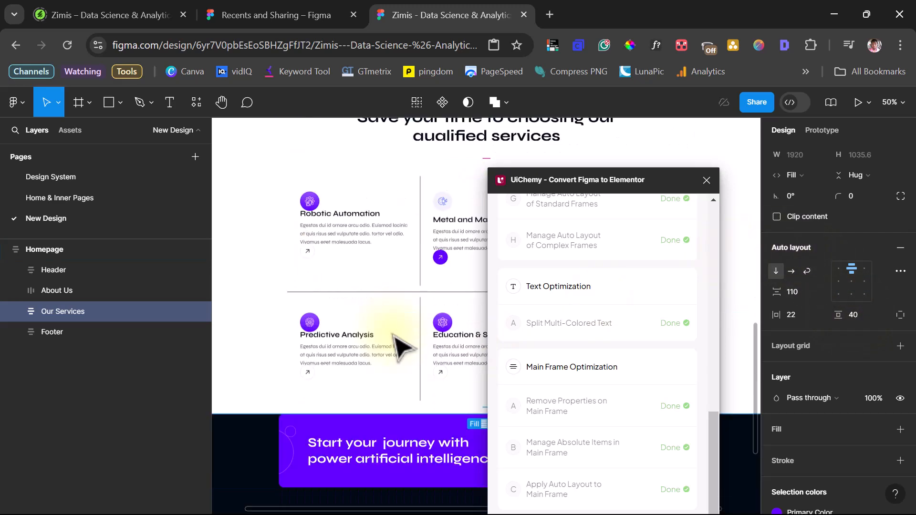
{"action": "scroll", "coordinate": [391, 333], "scroll_direction": "down", "scroll_amount": 3}
{"action": "scroll", "coordinate": [388, 343], "scroll_direction": "up", "scroll_amount": 5}
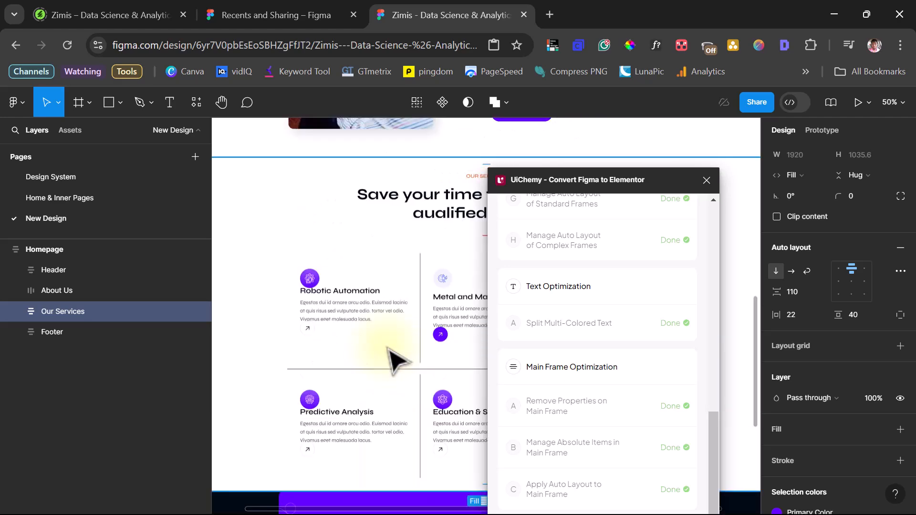
{"action": "scroll", "coordinate": [391, 358], "scroll_direction": "up", "scroll_amount": 6}
{"action": "scroll", "coordinate": [391, 358], "scroll_direction": "down", "scroll_amount": 8}
Step: Add a fill to the Our Services frame
{"action": "left_click", "coordinate": [81, 270]}
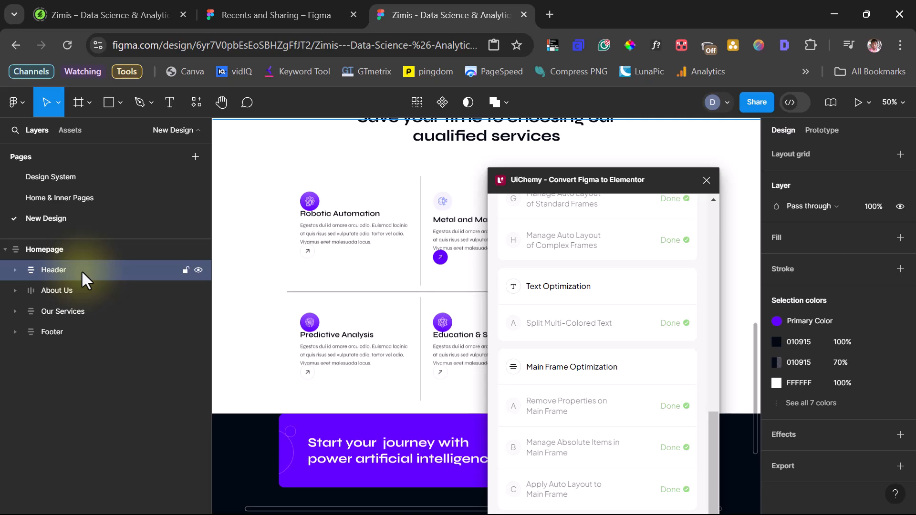
{"action": "left_click", "coordinate": [72, 311]}
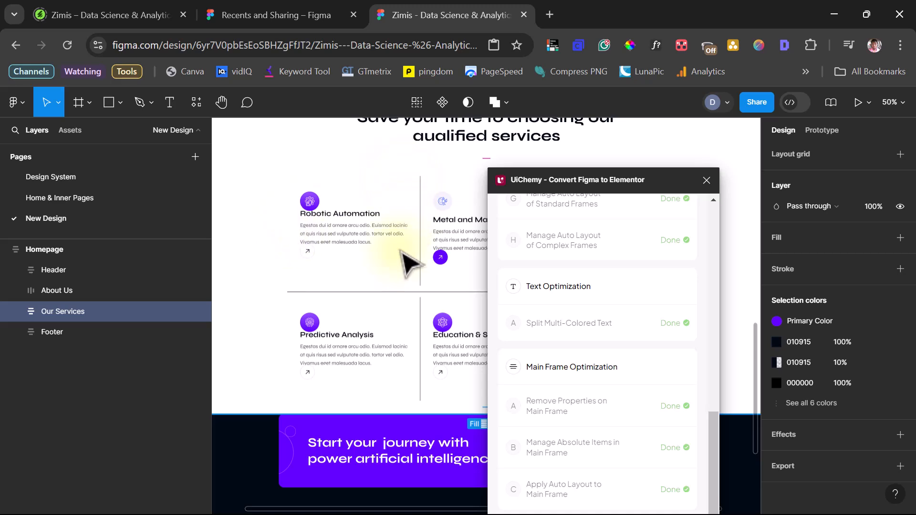
{"action": "left_click", "coordinate": [895, 241]}
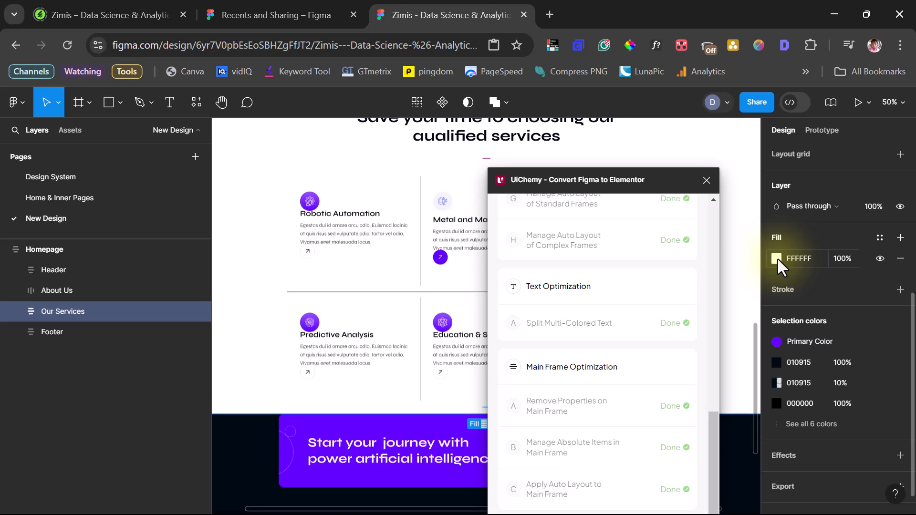
{"action": "left_click", "coordinate": [795, 260]}
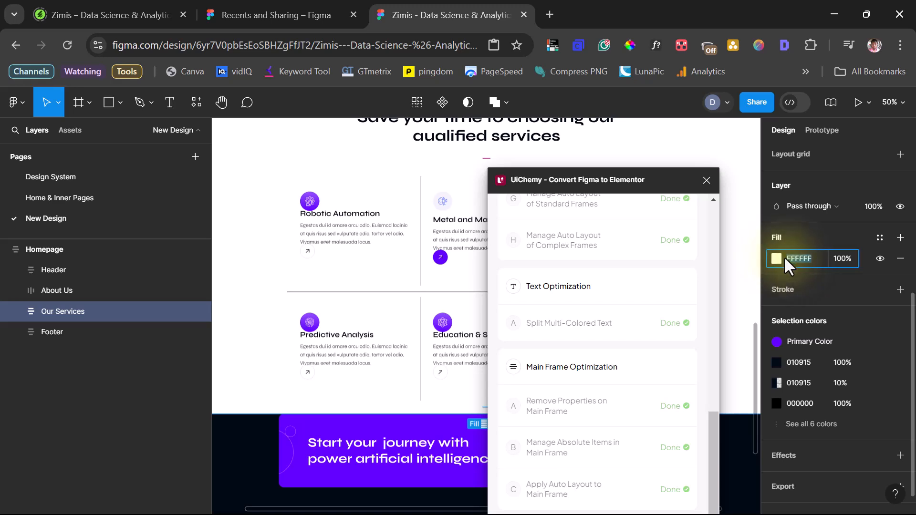
Step: Set the Our Services frame's fill colour to EAE3E3, with the UiChemy window moved clear of the colour picker
{"action": "left_click", "coordinate": [777, 258]}
{"action": "left_click_drag", "start_coordinate": [606, 178], "coordinate": [515, 166]}
{"action": "mouse_move", "coordinate": [608, 181]}
{"action": "left_mouse_down"}
{"action": "mouse_move", "coordinate": [625, 199]}
{"action": "mouse_move", "coordinate": [614, 194]}
{"action": "left_mouse_up"}
{"action": "left_click_drag", "start_coordinate": [527, 166], "coordinate": [577, 385]}
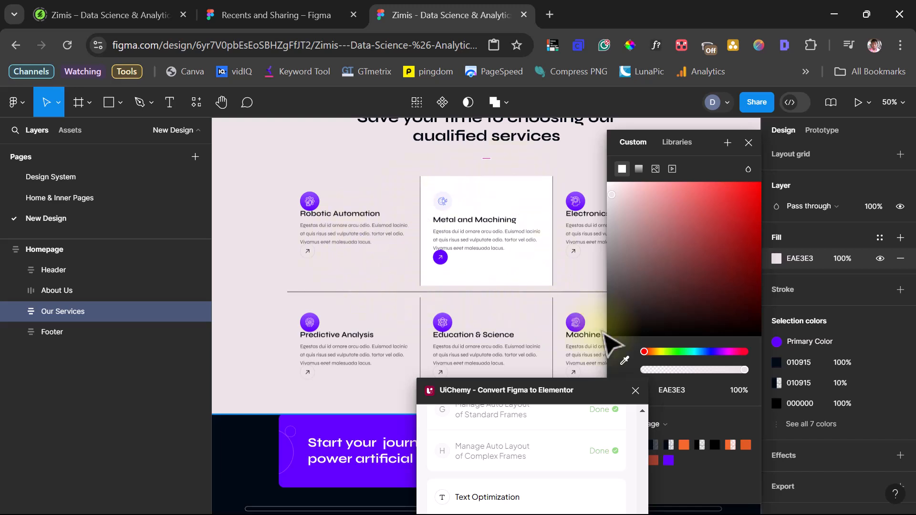
{"action": "scroll", "coordinate": [577, 329], "scroll_direction": "up", "scroll_amount": 5}
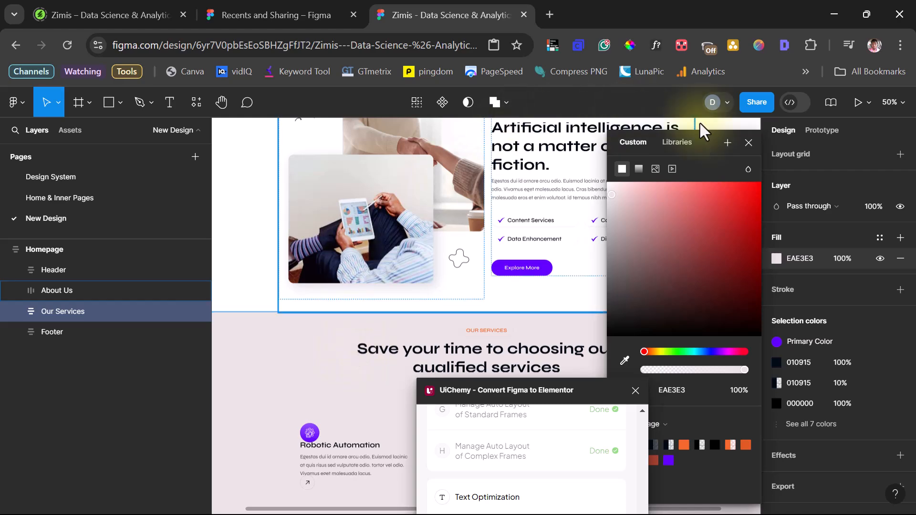
{"action": "left_click", "coordinate": [747, 143]}
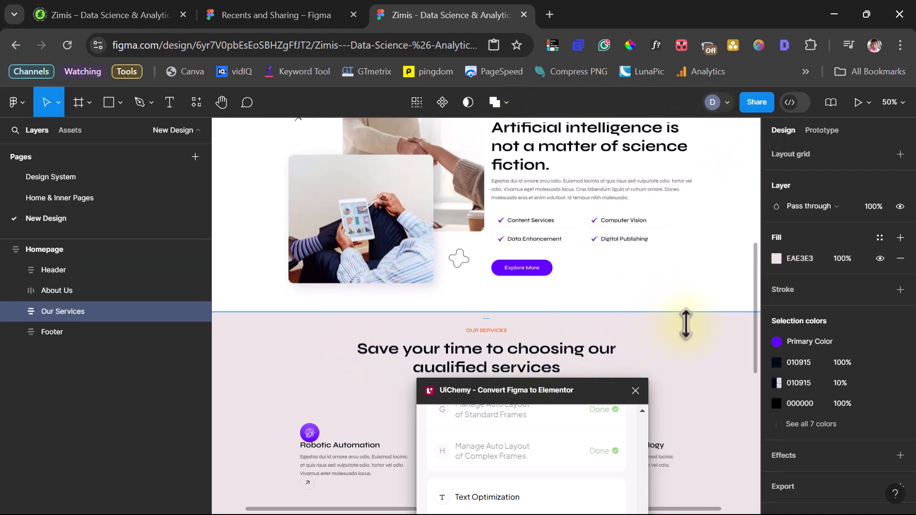
Step: Select the whole Homepage frame at 25% zoom and move the UiChemy window so its Save & Go Back option is reachable
{"action": "scroll", "coordinate": [692, 329], "scroll_direction": "up", "scroll_amount": 5}
{"action": "scroll", "coordinate": [697, 340], "scroll_direction": "down", "scroll_amount": 4}
{"action": "scroll", "coordinate": [690, 328], "scroll_direction": "down", "scroll_amount": 9}
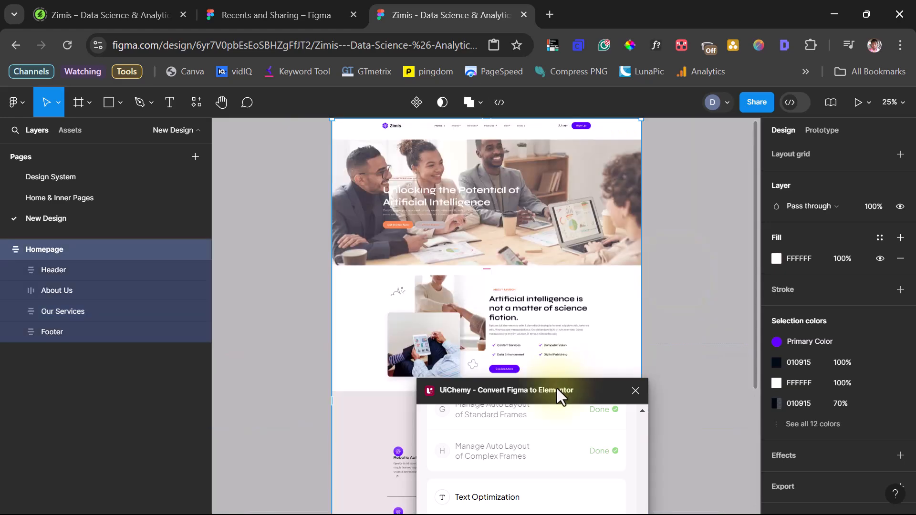
{"action": "left_click_drag", "start_coordinate": [559, 396], "coordinate": [735, 145]}
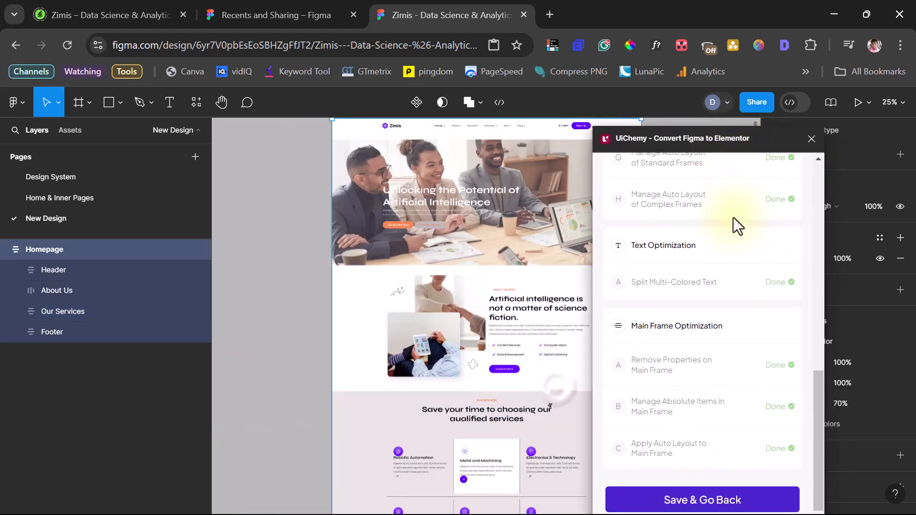
Step: Save the completed optimization, open UiChemy's Widget Tags for the Homepage frame, and move the plugin window clear of the header buttons
{"action": "left_click", "coordinate": [702, 500]}
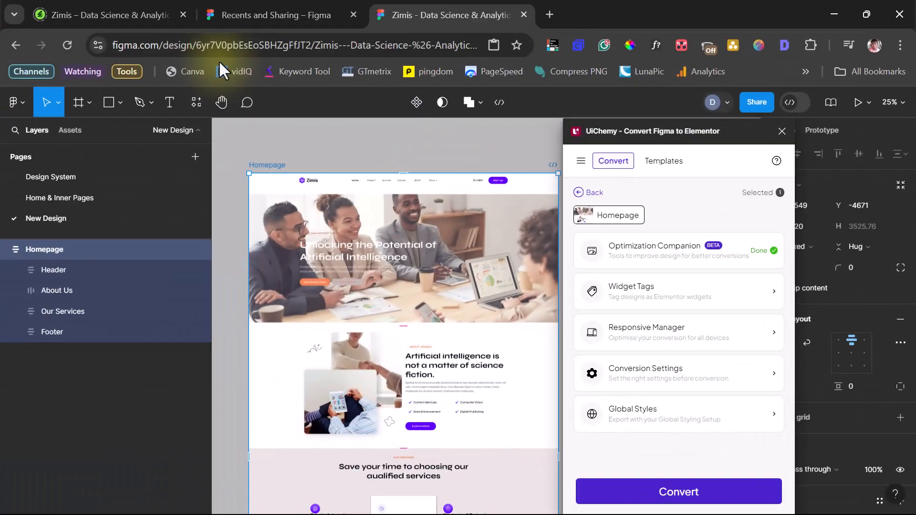
{"action": "left_click", "coordinate": [671, 304]}
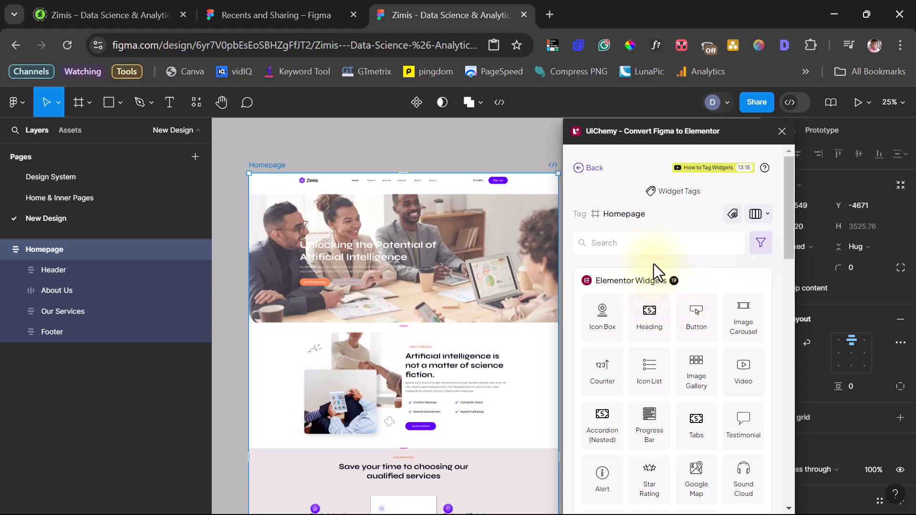
{"action": "left_click_drag", "start_coordinate": [613, 141], "coordinate": [698, 124]}
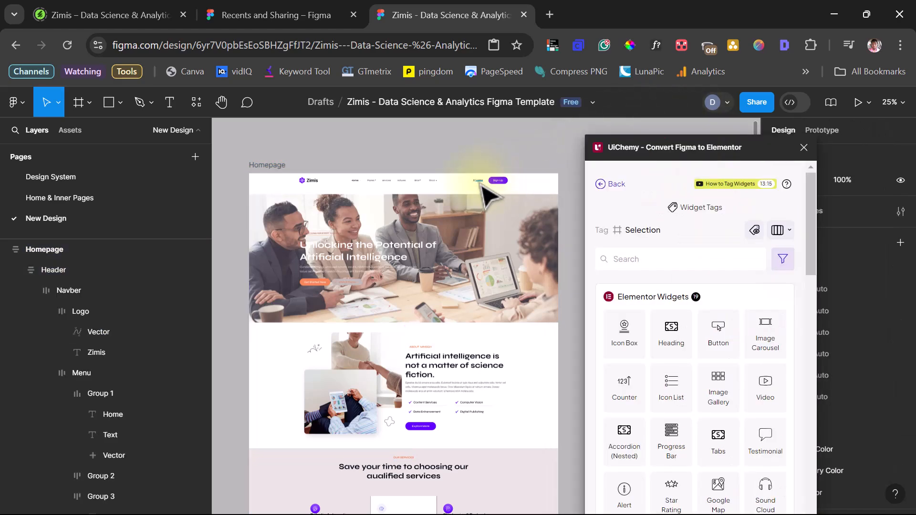
Step: Tag the header's Login button frame, Button_01, as a Button widget with link # and icon position Before, and save the tag
{"action": "left_click", "coordinate": [479, 185], "text": "ctrl"}
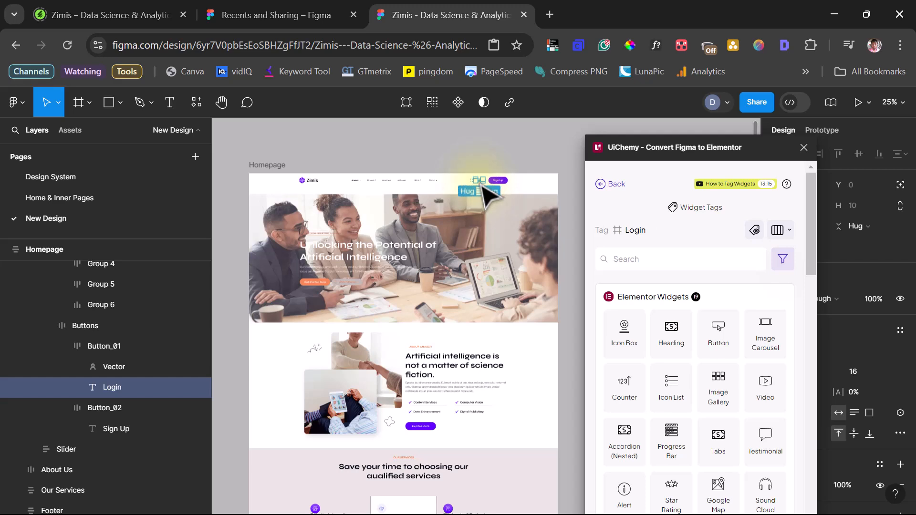
{"action": "left_click", "coordinate": [92, 346]}
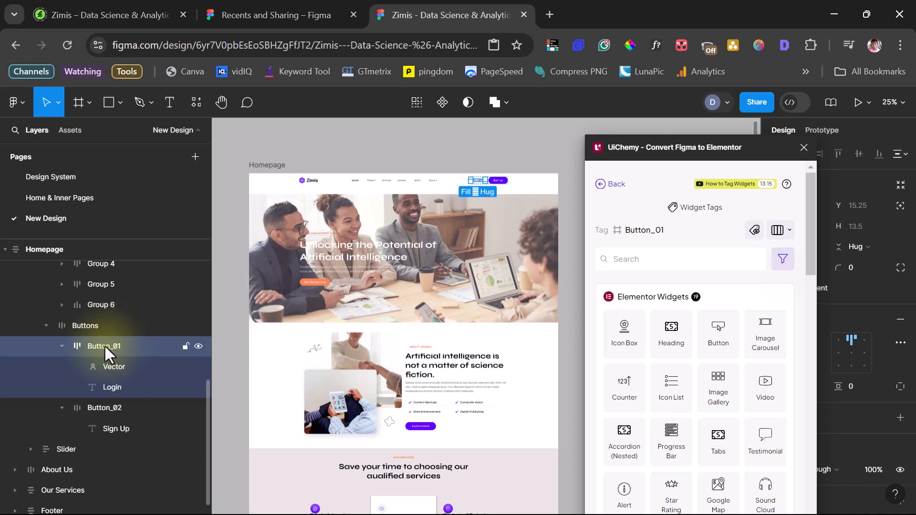
{"action": "left_click", "coordinate": [720, 332]}
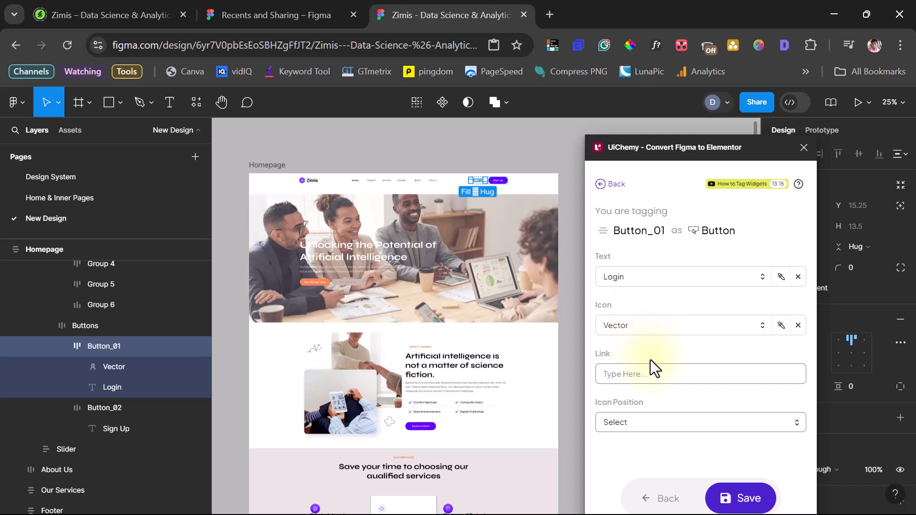
{"action": "left_click", "coordinate": [639, 373]}
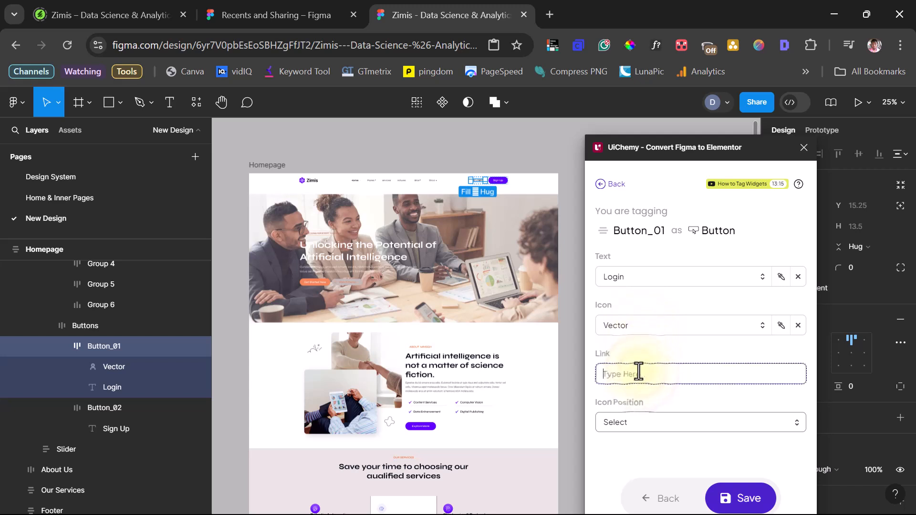
{"action": "type", "text": "#"}
{"action": "left_click", "coordinate": [640, 430]}
{"action": "left_click", "coordinate": [623, 466]}
{"action": "left_click", "coordinate": [739, 498]}
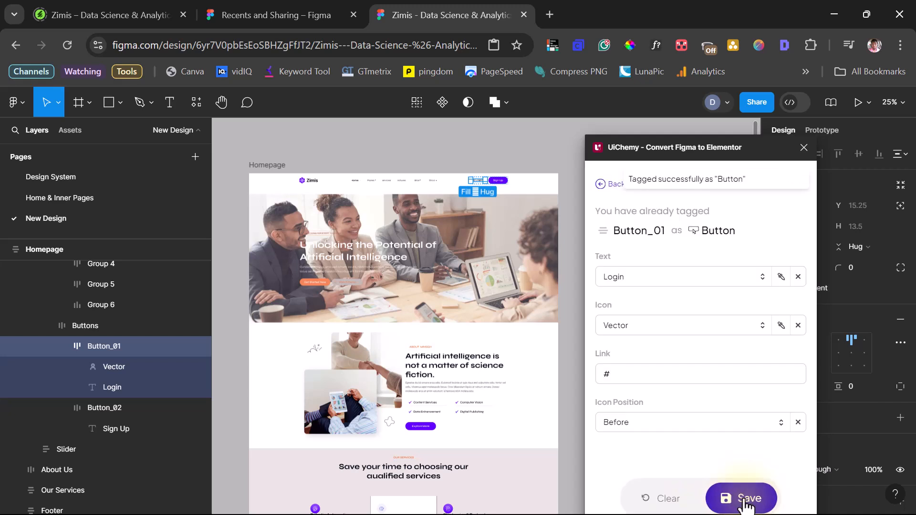
Step: Tag the header's Sign Up button frame, Button_02, as a Button widget with link #, and save the tag
{"action": "left_click", "coordinate": [106, 408]}
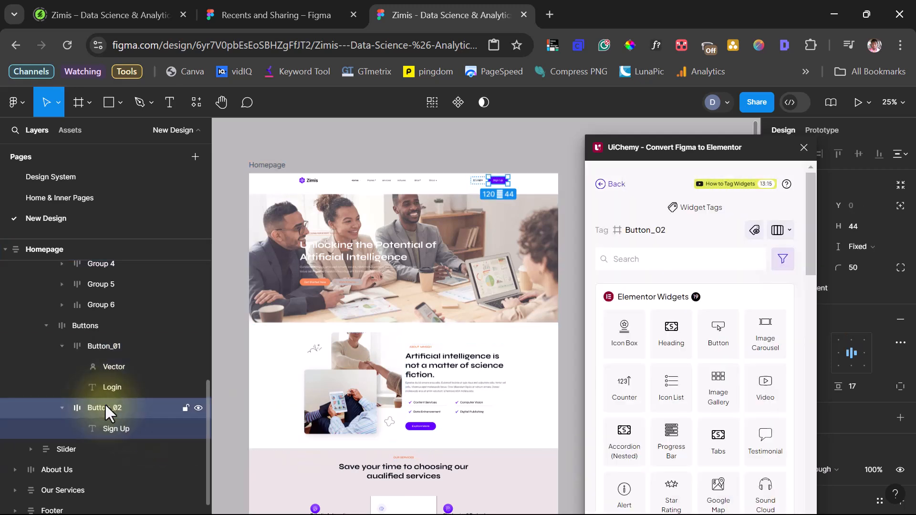
{"action": "left_click", "coordinate": [717, 334]}
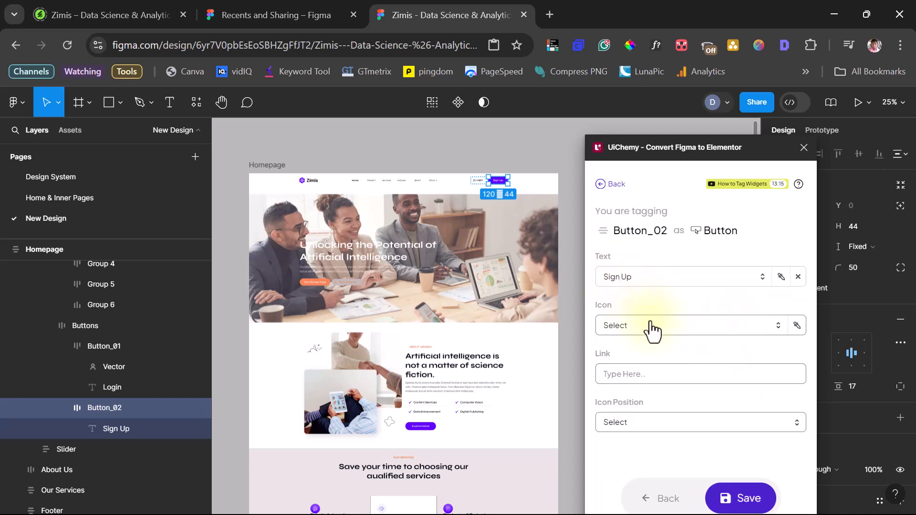
{"action": "left_click", "coordinate": [627, 374]}
{"action": "type", "text": "#"}
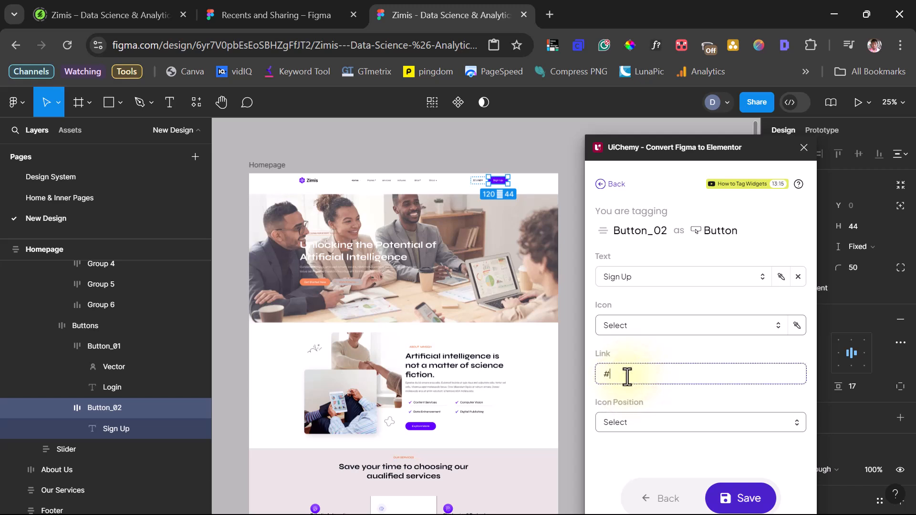
{"action": "left_click", "coordinate": [742, 499]}
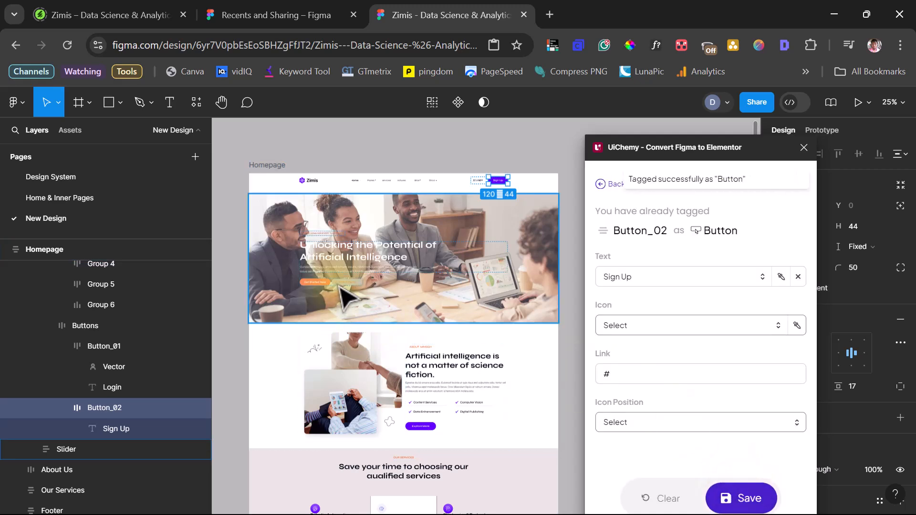
Step: Tag the slider's Get Started Now button frame as a Button widget with link #, and save the tag
{"action": "left_click", "coordinate": [316, 284], "text": "ctrl"}
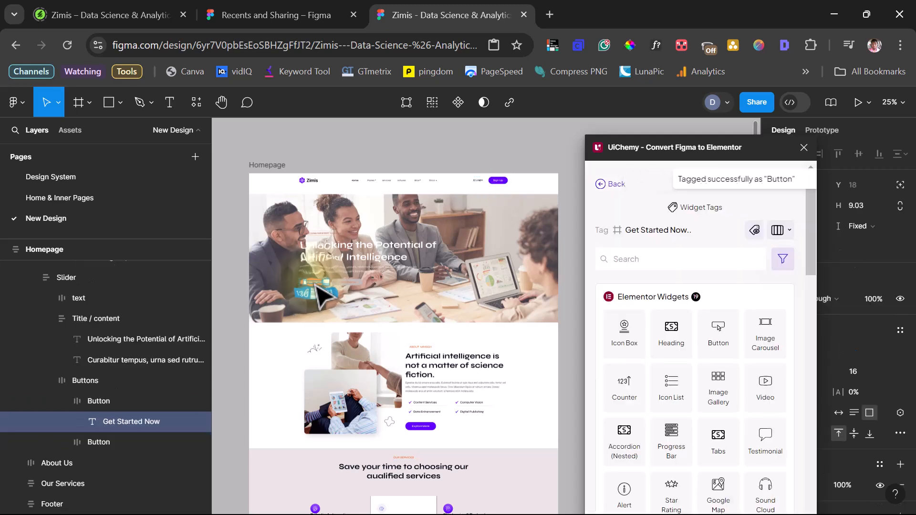
{"action": "left_click", "coordinate": [99, 399]}
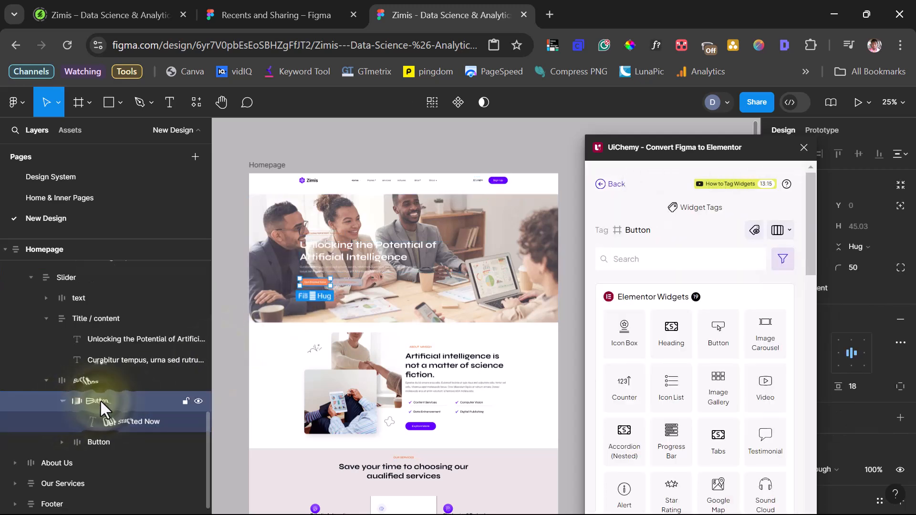
{"action": "left_click", "coordinate": [711, 341]}
{"action": "left_click", "coordinate": [627, 373]}
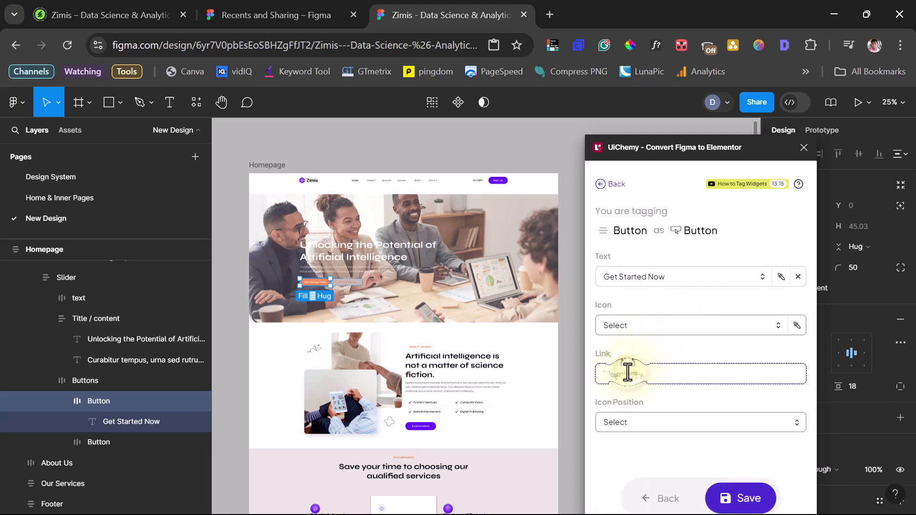
{"action": "type", "text": "#"}
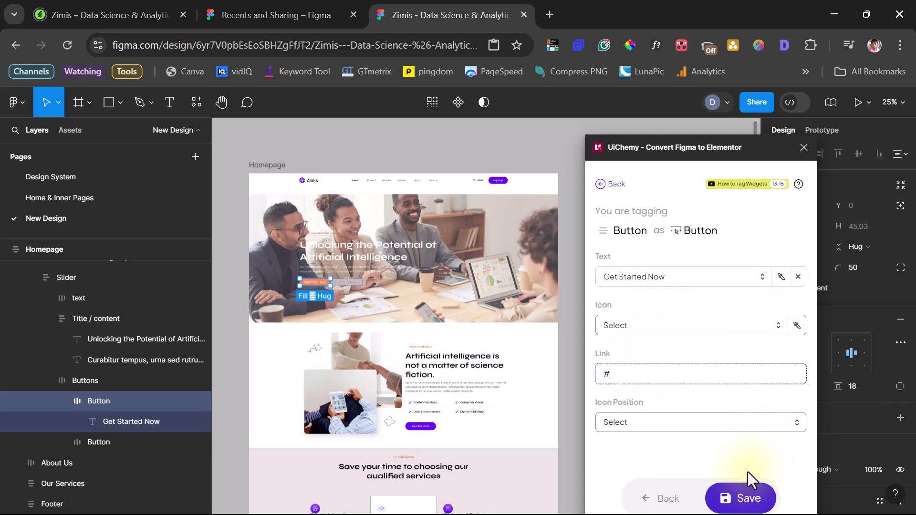
{"action": "left_click", "coordinate": [745, 498]}
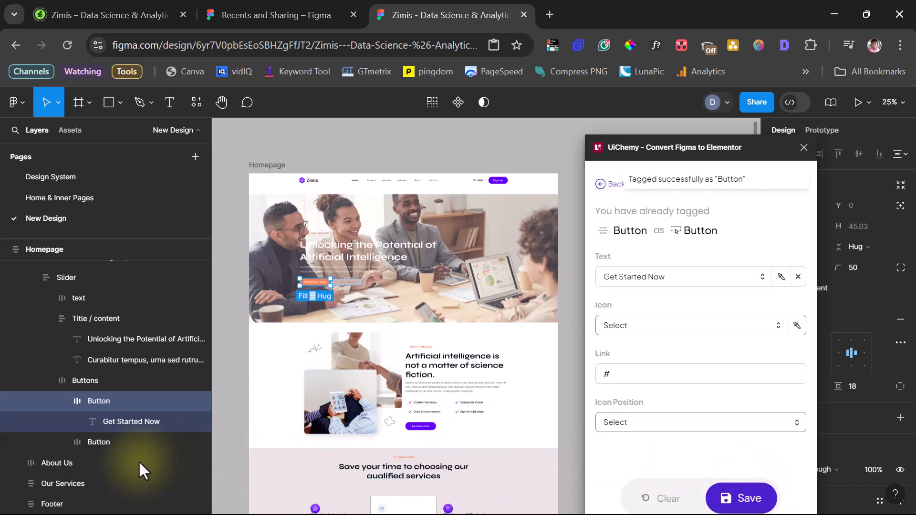
Step: Tag the slider's Watch Demo button frame as a Button widget with link # and icon position Before, and save the tag
{"action": "left_click", "coordinate": [103, 443]}
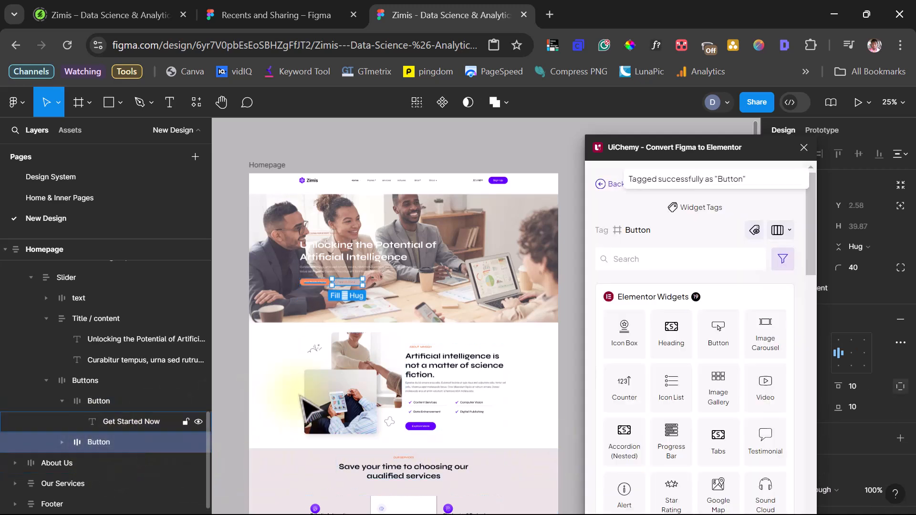
{"action": "left_click", "coordinate": [718, 334]}
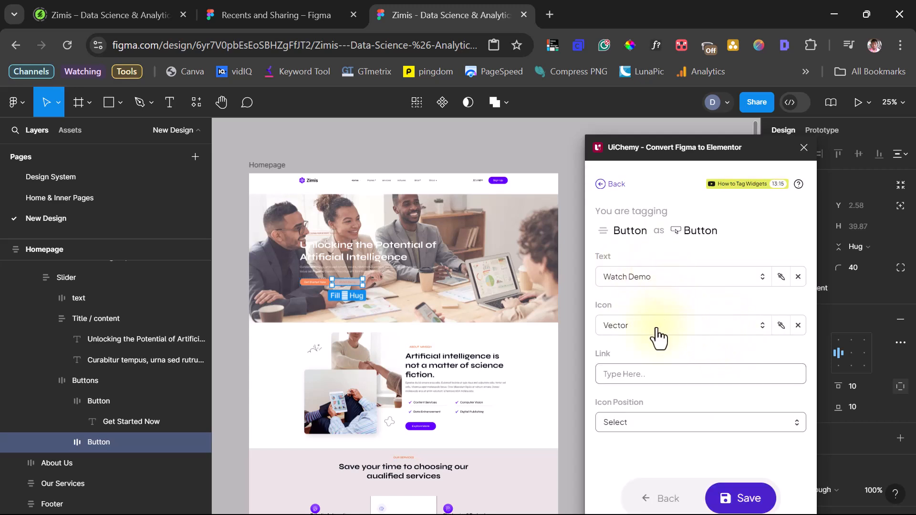
{"action": "left_click", "coordinate": [637, 373]}
{"action": "type", "text": "#"}
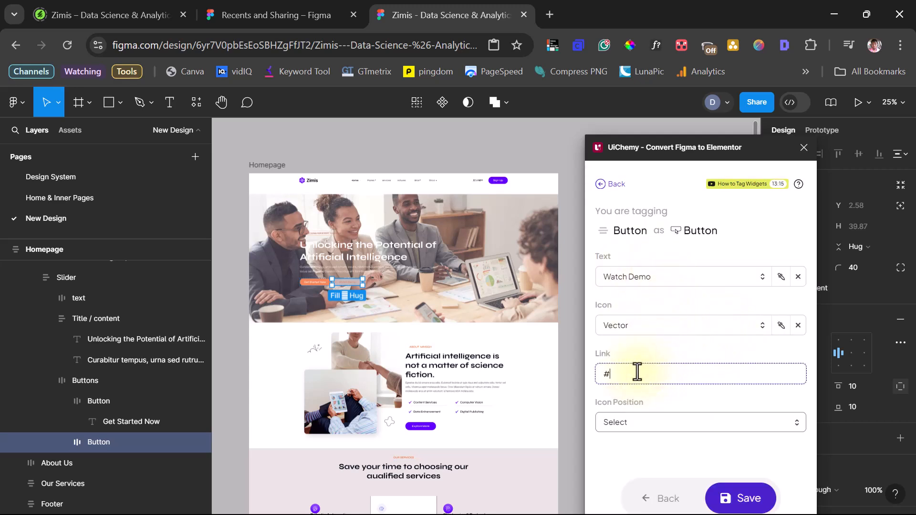
{"action": "left_click", "coordinate": [642, 421]}
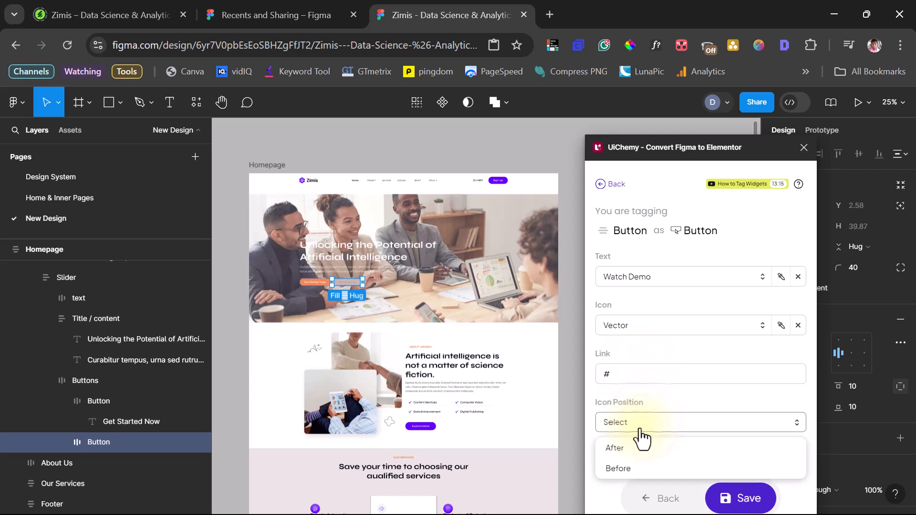
{"action": "left_click", "coordinate": [633, 468]}
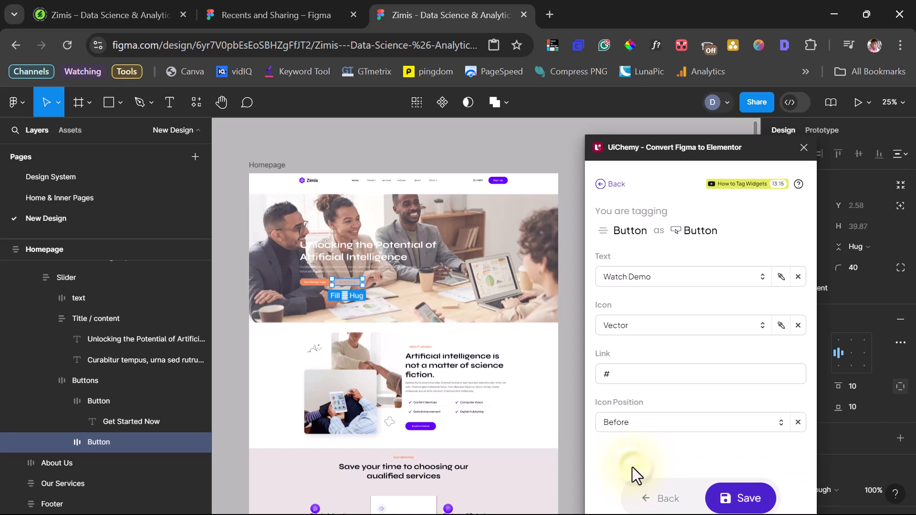
{"action": "left_click", "coordinate": [745, 501]}
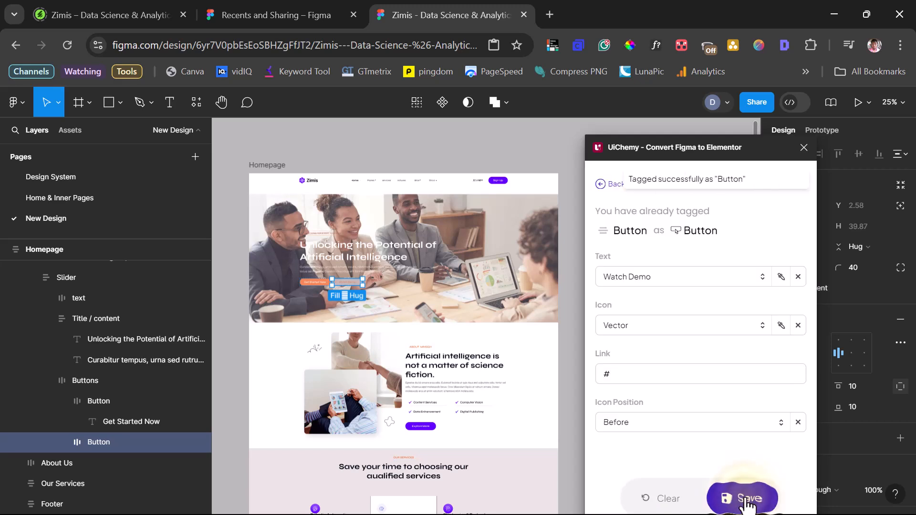
Step: Tag the About Us section's Explore More button frame as a Button widget with link #, and save the tag
{"action": "left_click", "coordinate": [424, 430]}
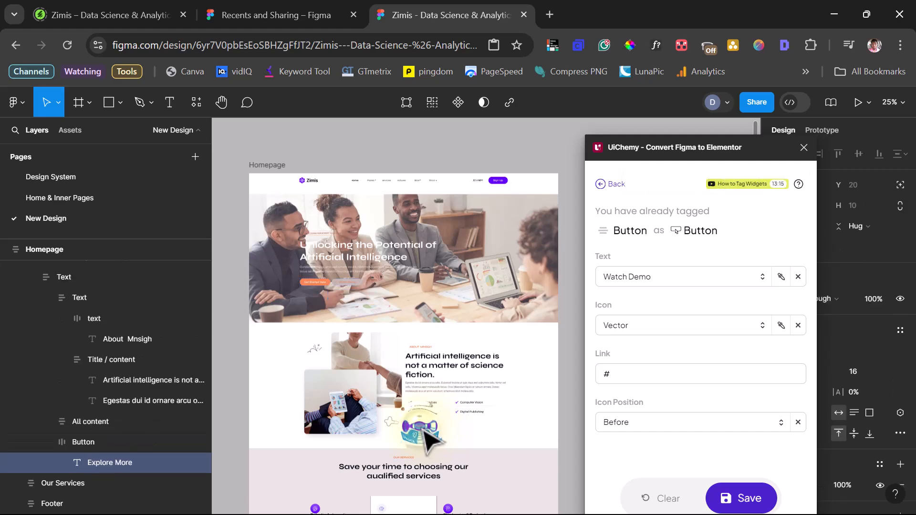
{"action": "left_click", "coordinate": [96, 441]}
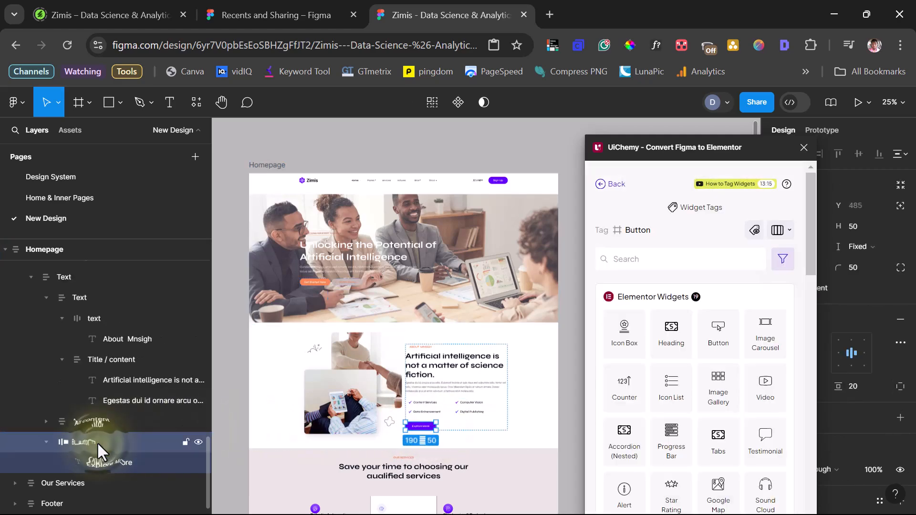
{"action": "left_click", "coordinate": [718, 331]}
{"action": "left_click", "coordinate": [628, 374]}
{"action": "type", "text": "#"}
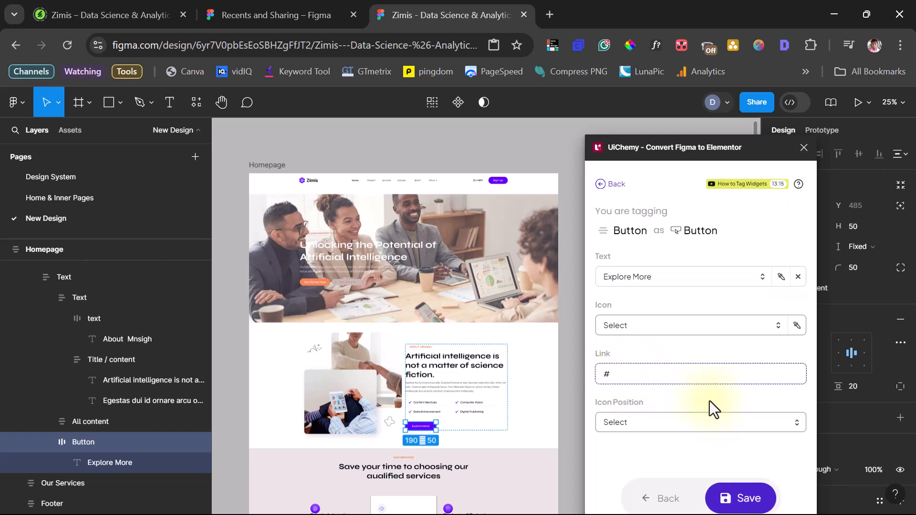
{"action": "left_click", "coordinate": [746, 499]}
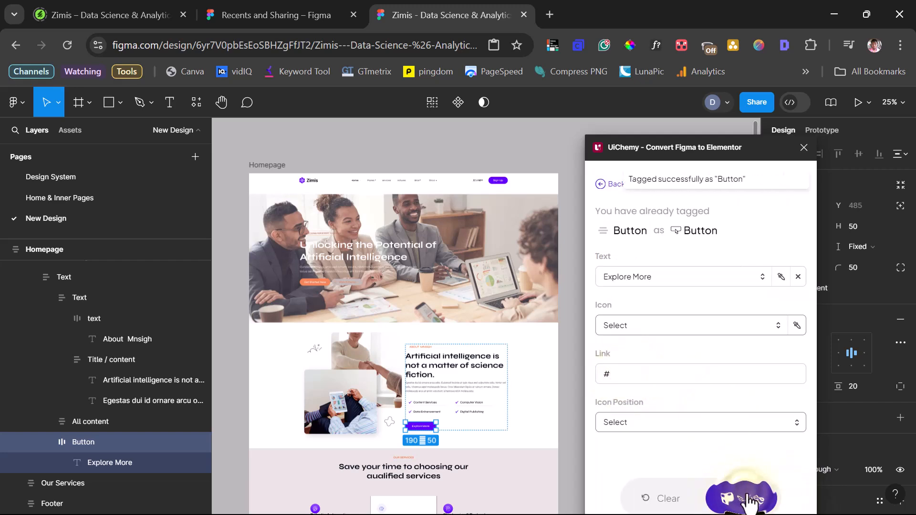
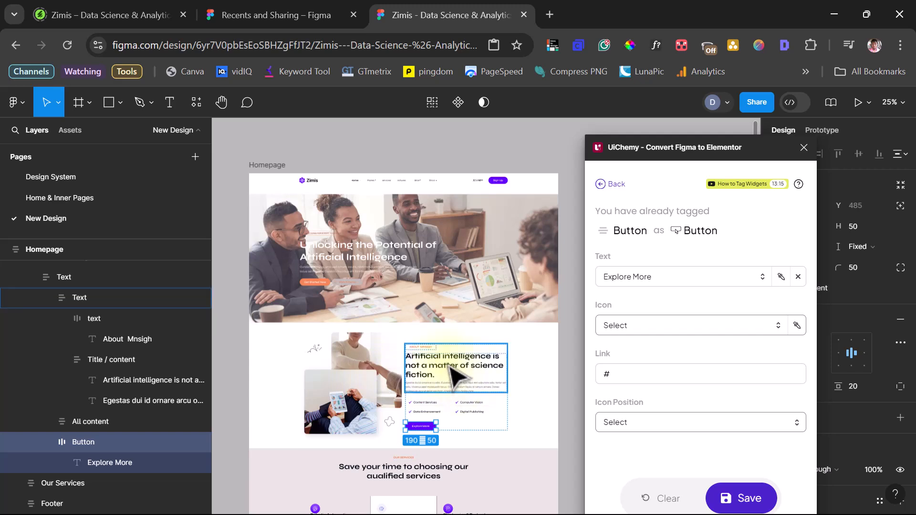
Step: Tag the About Us title "Artificial intelligence is not a matter of science fiction." as an h2 Heading widget, and save the tag
{"action": "left_click", "coordinate": [450, 363]}
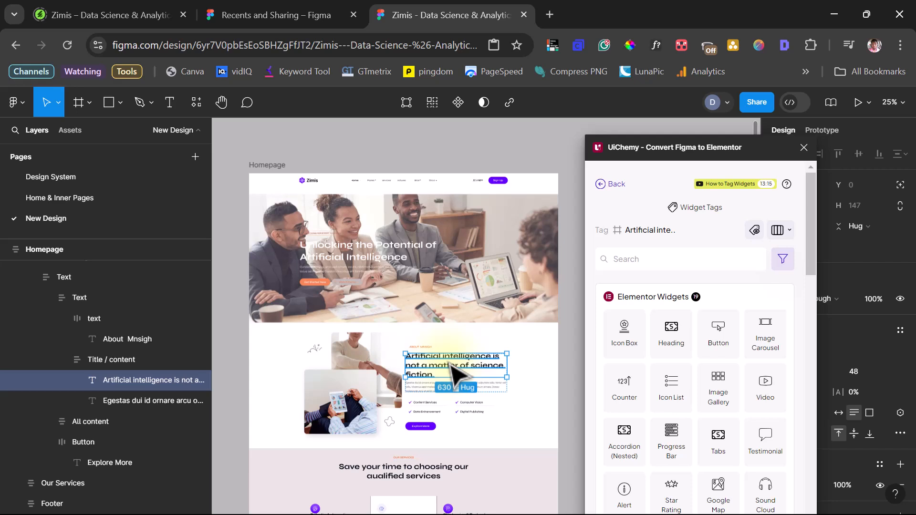
{"action": "left_click", "coordinate": [670, 340]}
{"action": "left_click", "coordinate": [640, 284]}
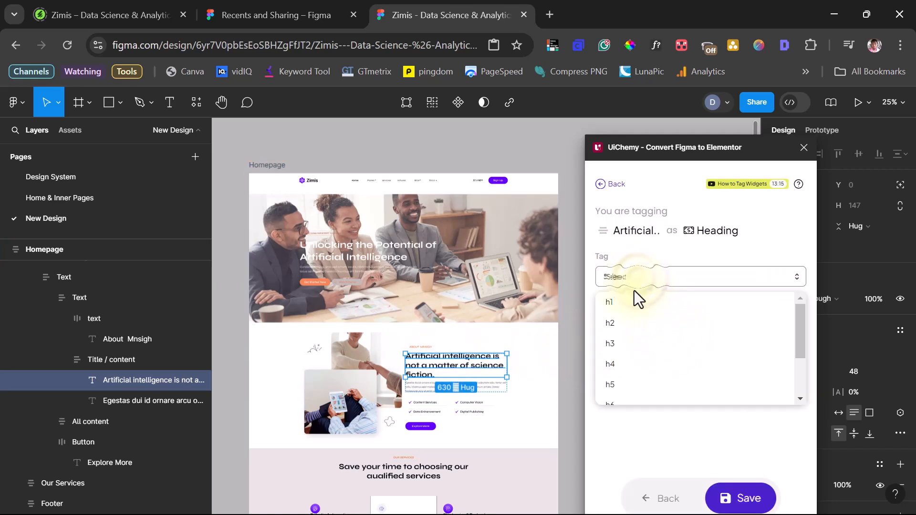
{"action": "left_click", "coordinate": [617, 325]}
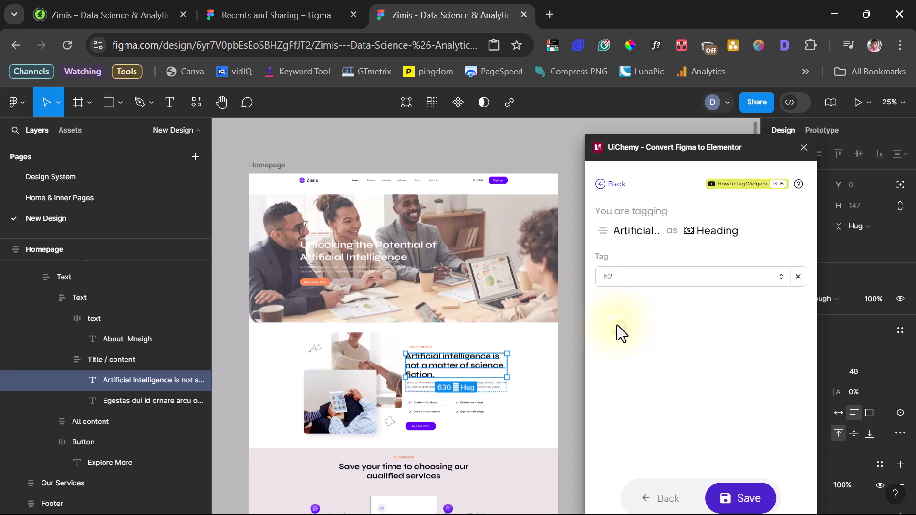
{"action": "left_click", "coordinate": [750, 498]}
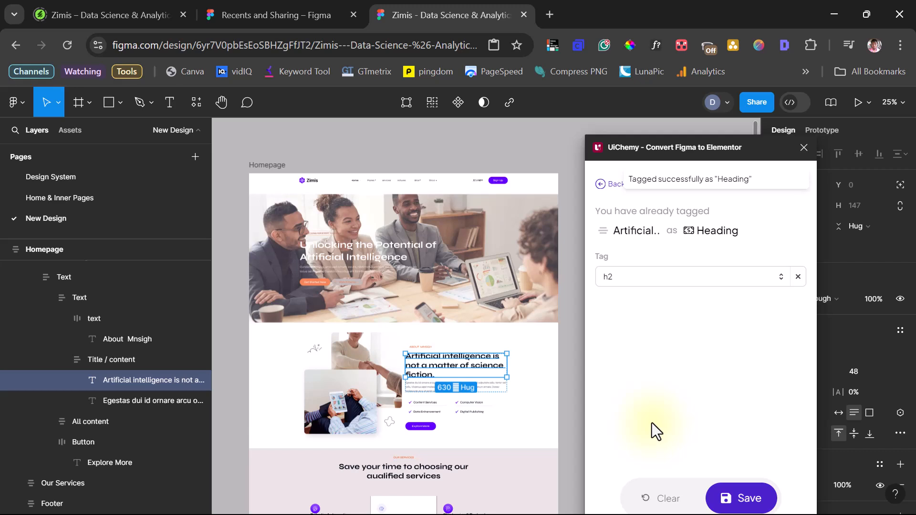
Step: Tag the About Us description paragraph below the title as a Text Editor widget, and save the tag
{"action": "left_click", "coordinate": [420, 387]}
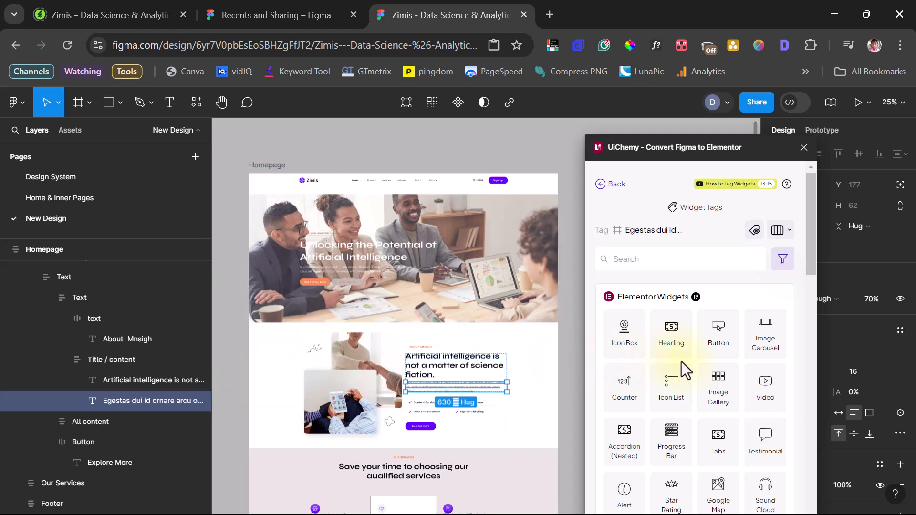
{"action": "scroll", "coordinate": [728, 399], "scroll_direction": "down", "scroll_amount": 1}
{"action": "scroll", "coordinate": [727, 403], "scroll_direction": "down", "scroll_amount": 4}
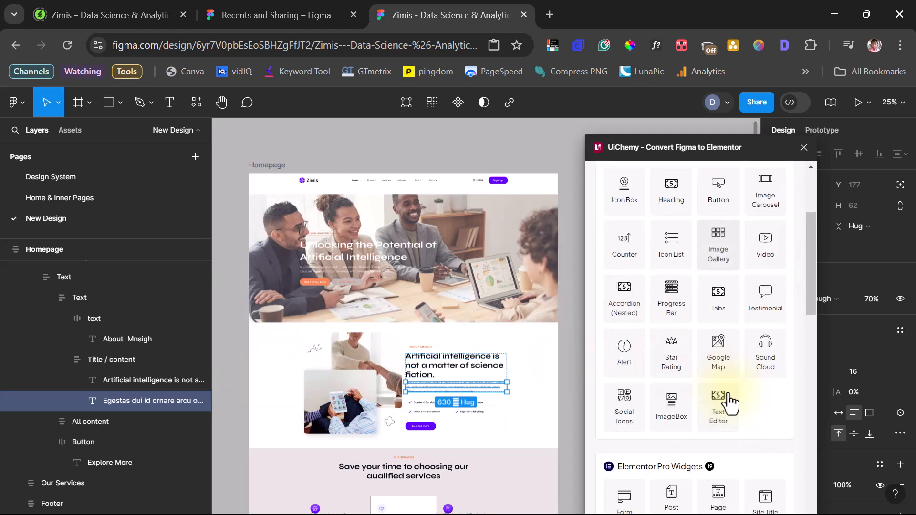
{"action": "left_click", "coordinate": [718, 419]}
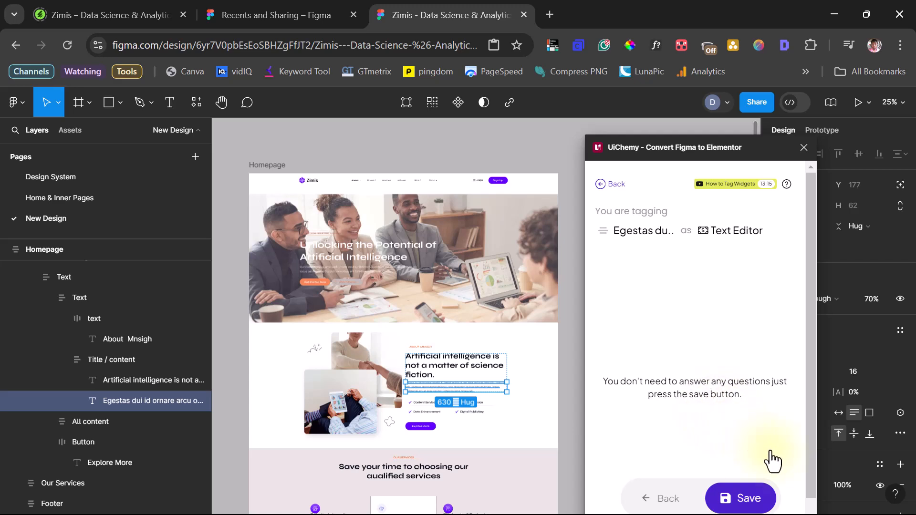
{"action": "left_click", "coordinate": [749, 499]}
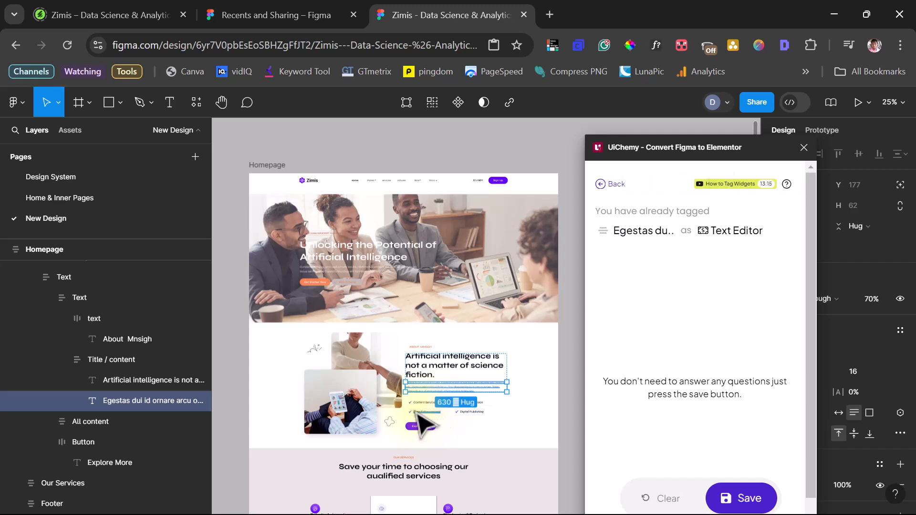
Step: Tag the About Us section's Data Enhancement content frame as an Icon List widget, and save the tag
{"action": "left_click", "coordinate": [419, 413]}
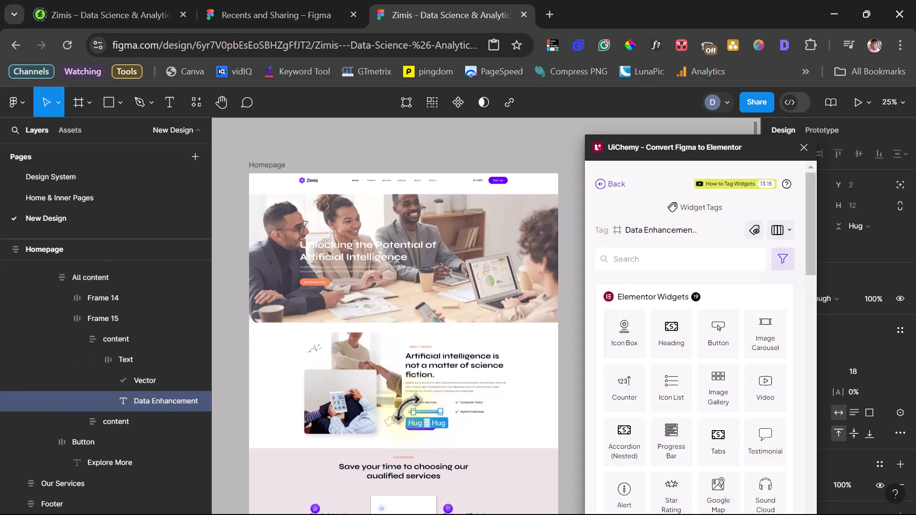
{"action": "left_click", "coordinate": [108, 339]}
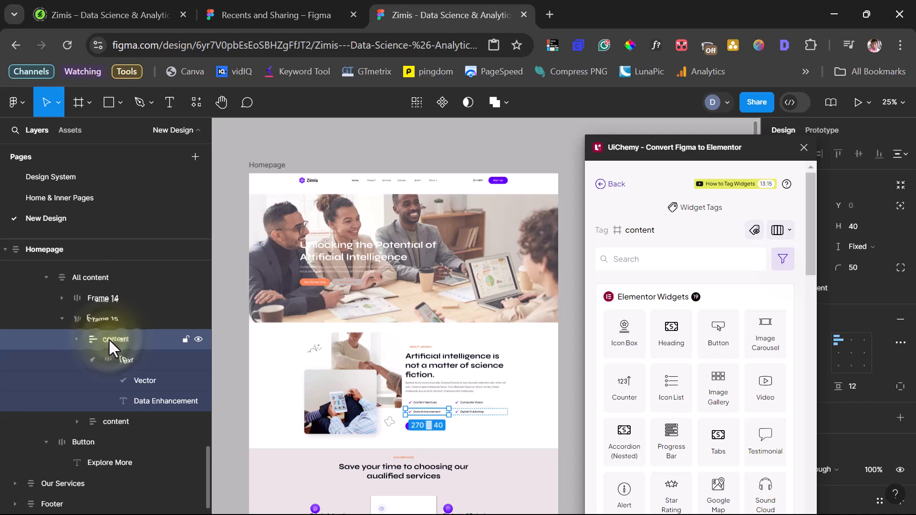
{"action": "left_click", "coordinate": [80, 337]}
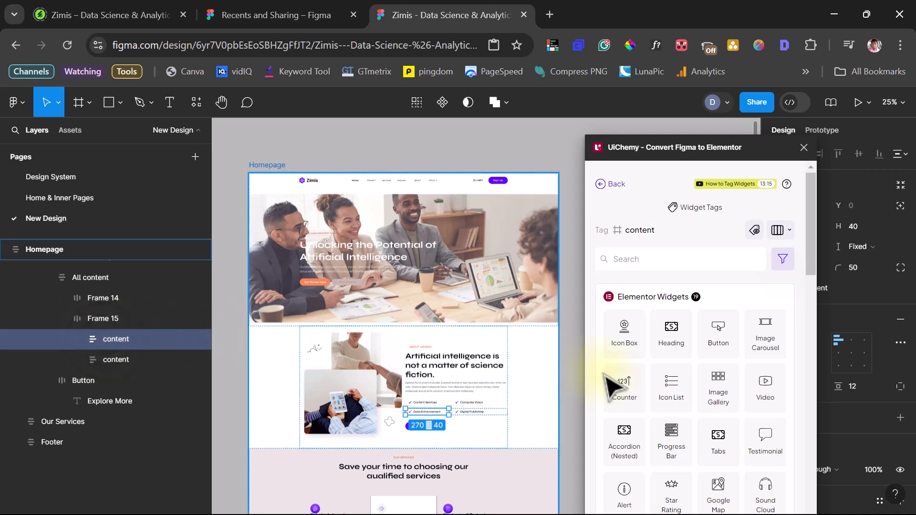
{"action": "left_click", "coordinate": [671, 396]}
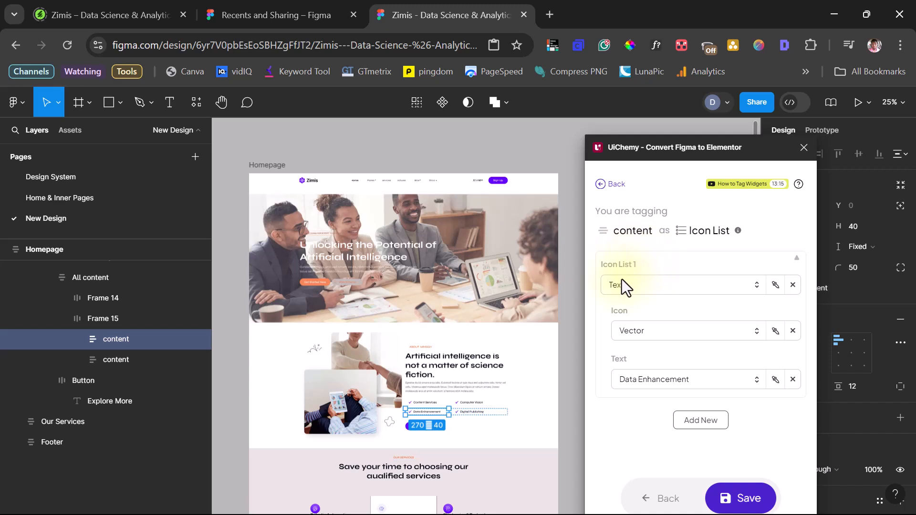
{"action": "left_click", "coordinate": [749, 499]}
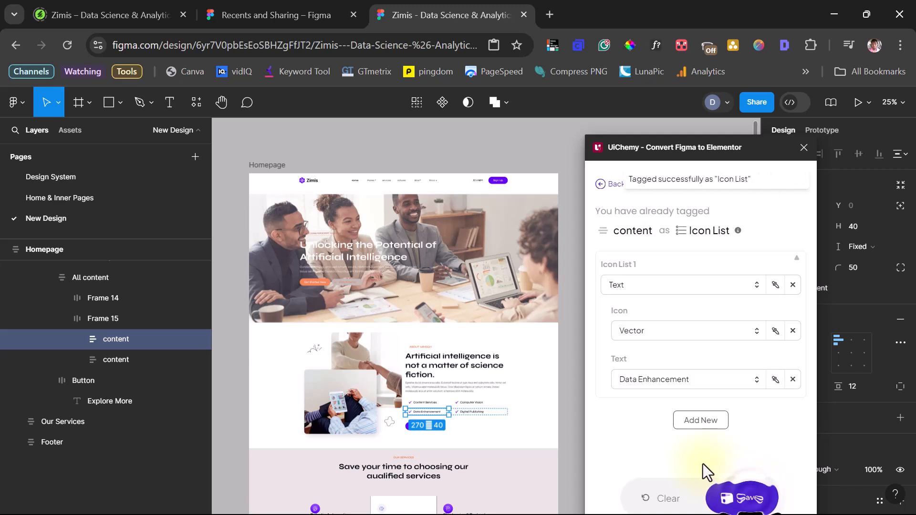
{"action": "left_click", "coordinate": [116, 359]}
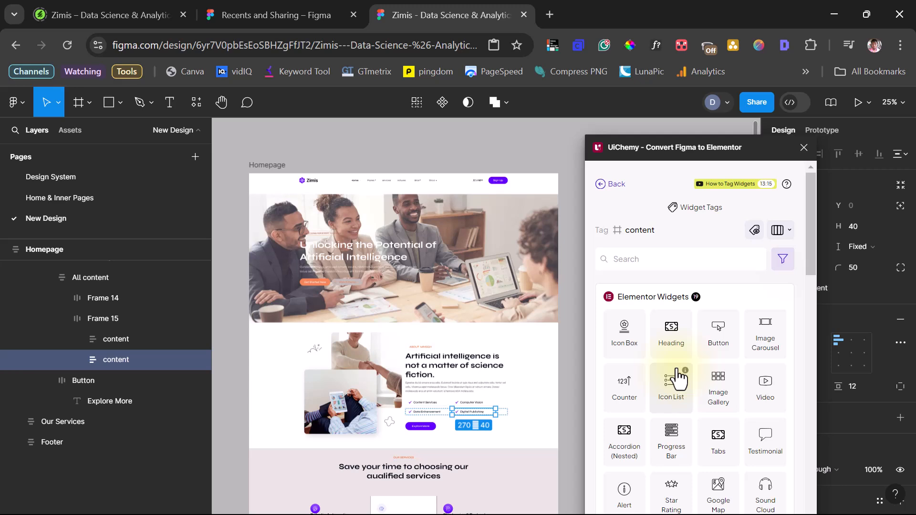
Step: Clear the Data Enhancement frame's Icon List tag and save it as an Icon Box widget with the description removed
{"action": "left_click", "coordinate": [116, 340]}
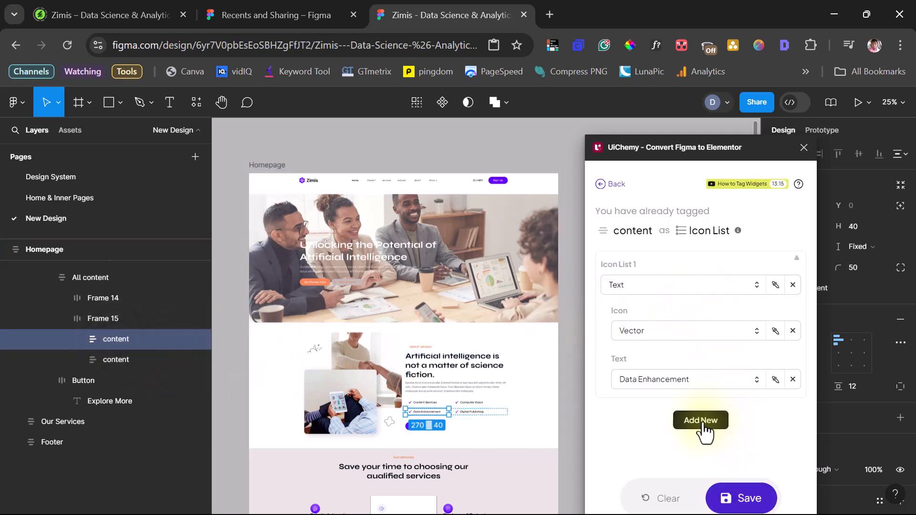
{"action": "left_click", "coordinate": [675, 499]}
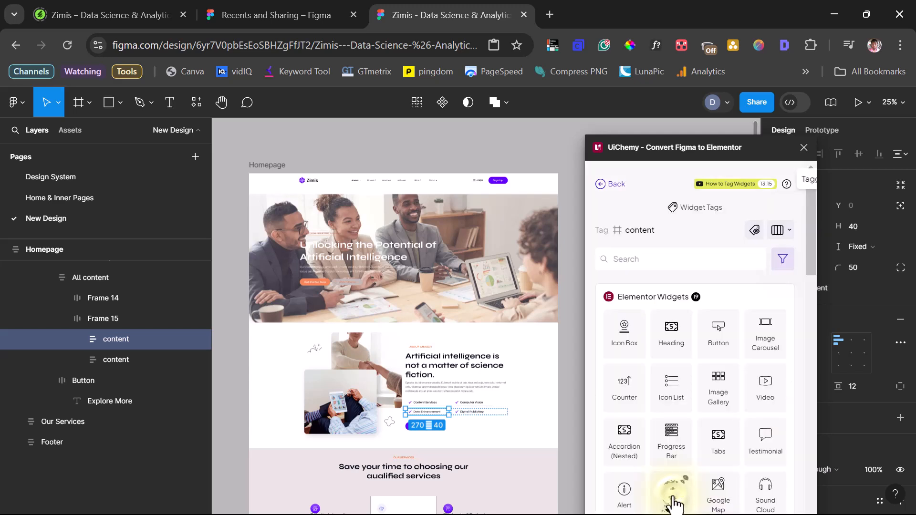
{"action": "left_click", "coordinate": [623, 336]}
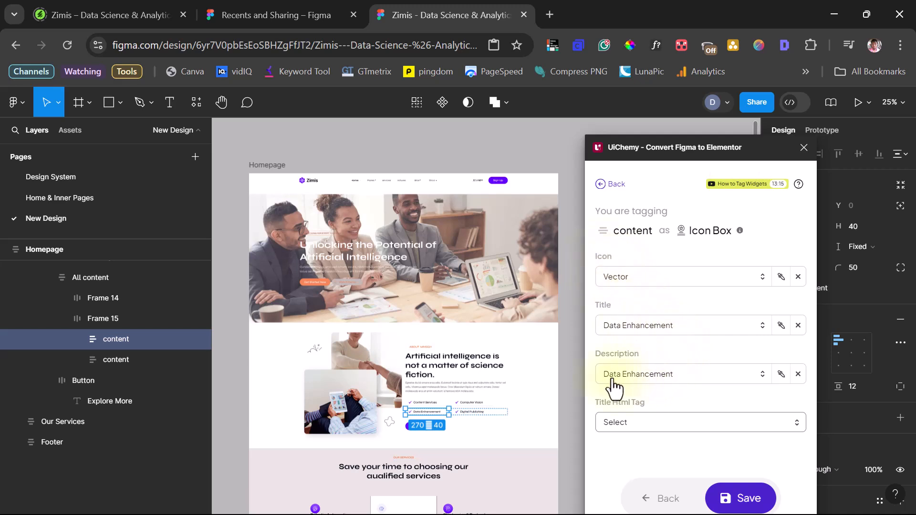
{"action": "left_click", "coordinate": [667, 379]}
{"action": "left_click", "coordinate": [669, 381]}
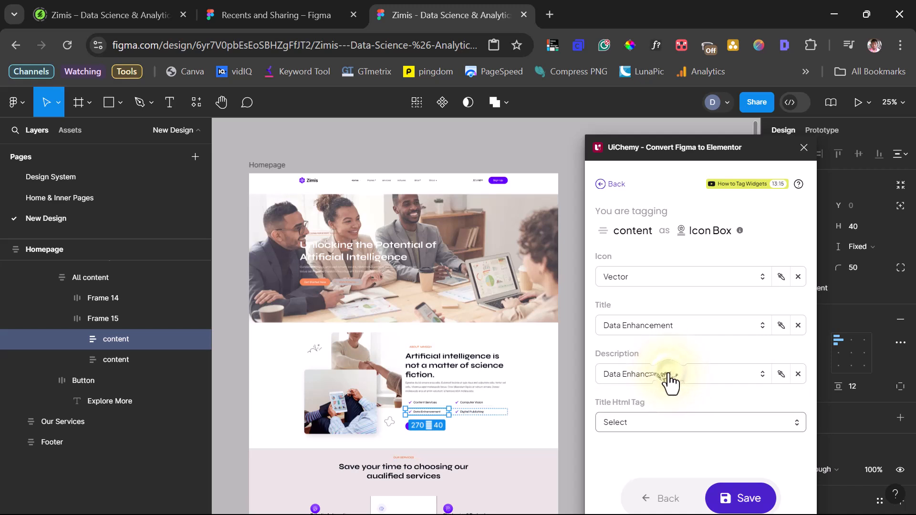
{"action": "left_click", "coordinate": [799, 374]}
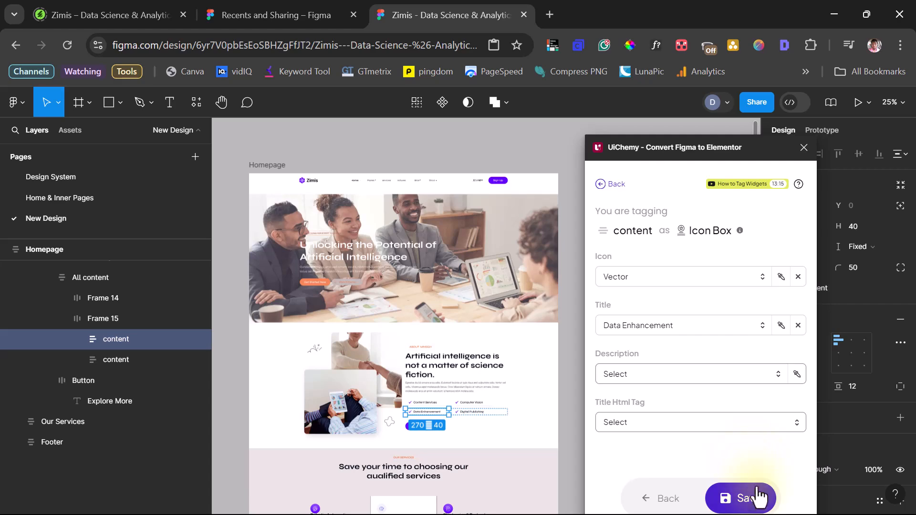
{"action": "left_click", "coordinate": [753, 501]}
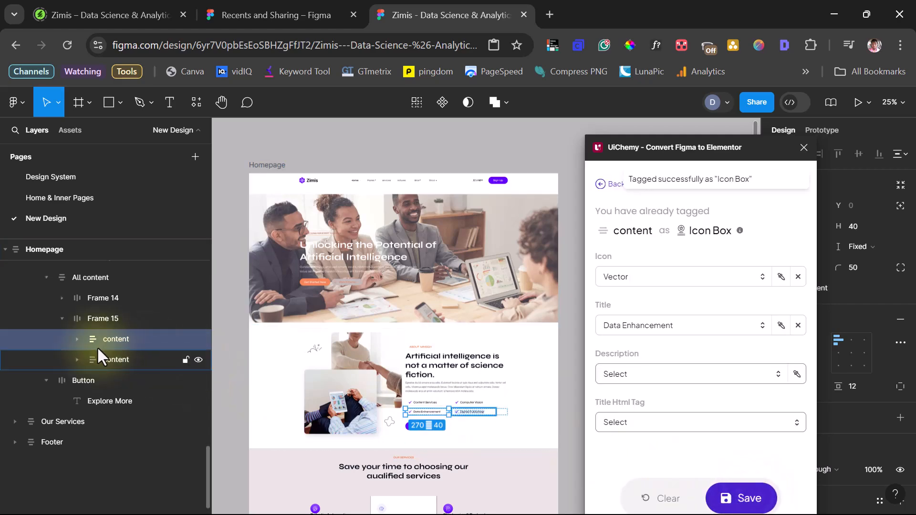
Step: Tag the Digital Publishing content frame as an Icon Box widget with the description removed, and save the tag
{"action": "left_click", "coordinate": [114, 360]}
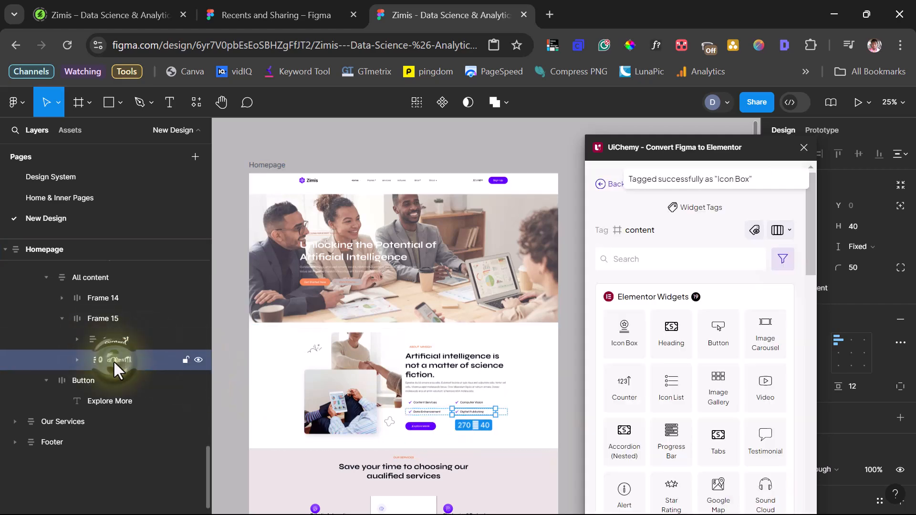
{"action": "left_click", "coordinate": [622, 332]}
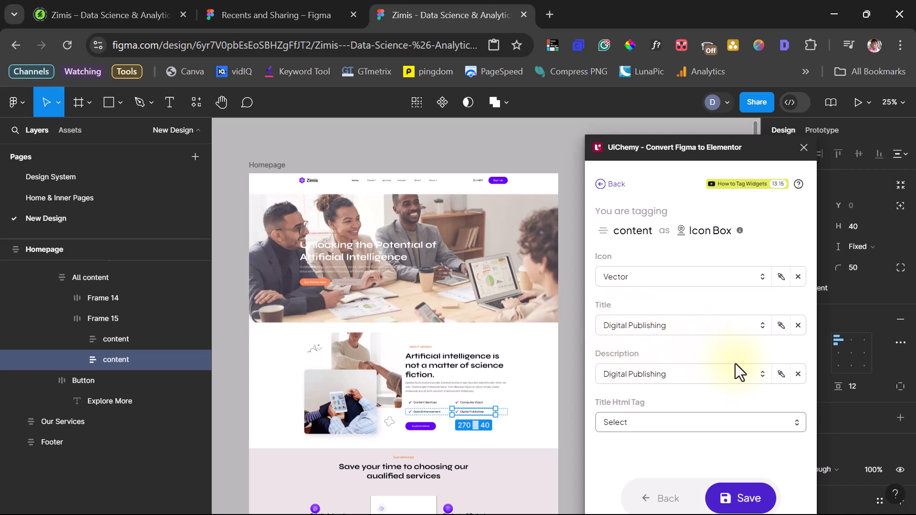
{"action": "left_click", "coordinate": [798, 374]}
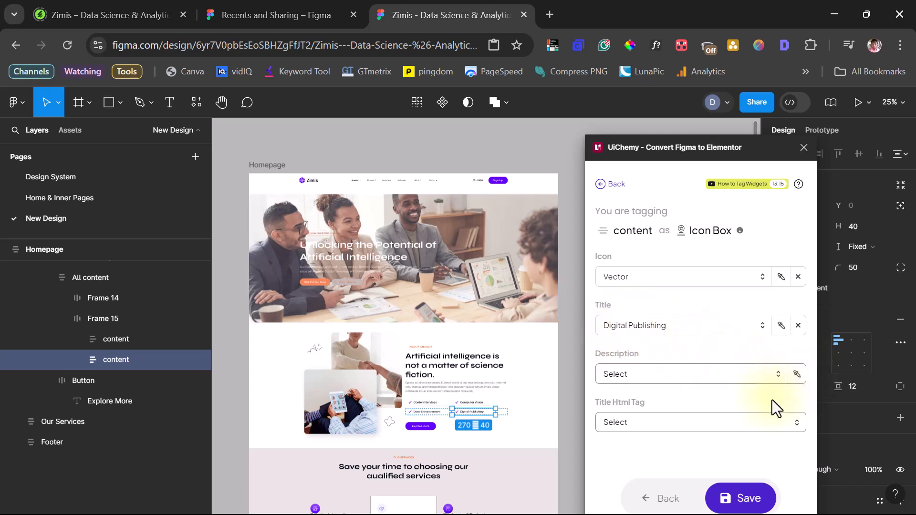
{"action": "left_click", "coordinate": [750, 498]}
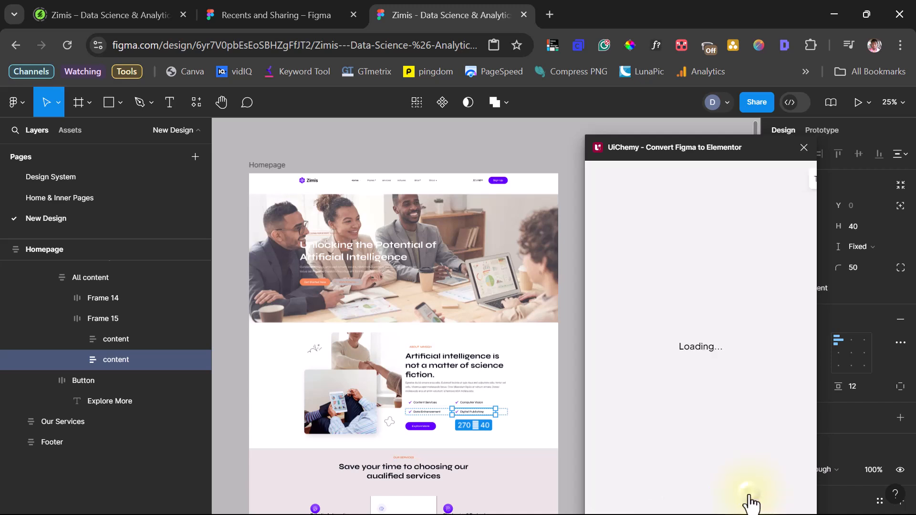
Step: Tag the Content Services content frame in Frame 14 as an Icon Box widget with the description removed, and save the tag
{"action": "left_click", "coordinate": [62, 297]}
{"action": "left_click", "coordinate": [108, 316]}
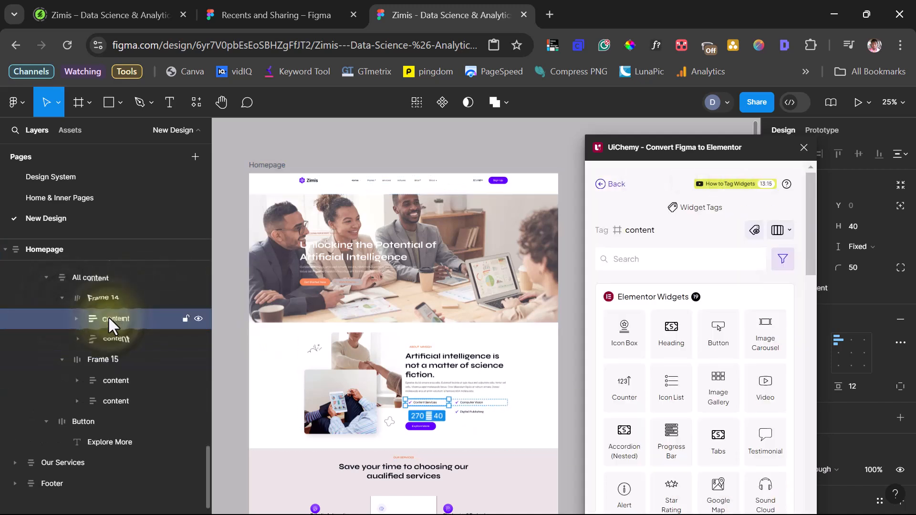
{"action": "left_click", "coordinate": [625, 340]}
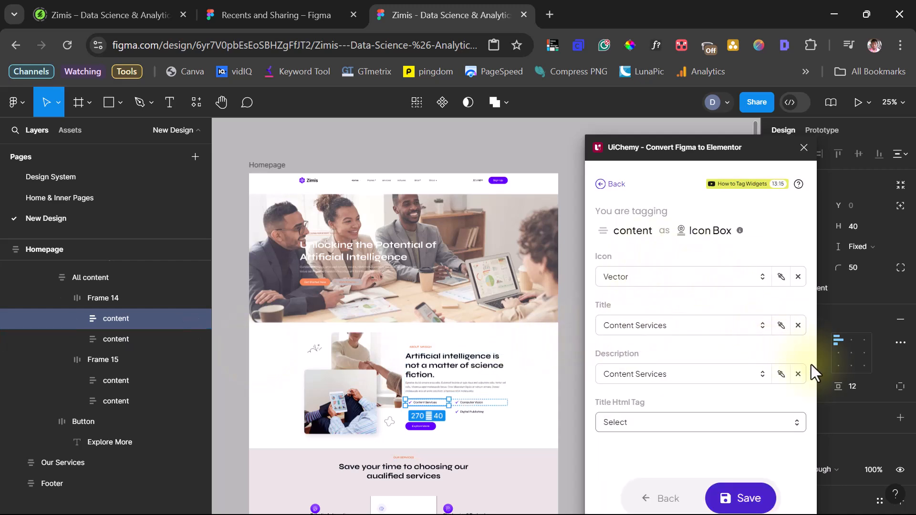
{"action": "left_click", "coordinate": [798, 374]}
{"action": "left_click", "coordinate": [744, 497]}
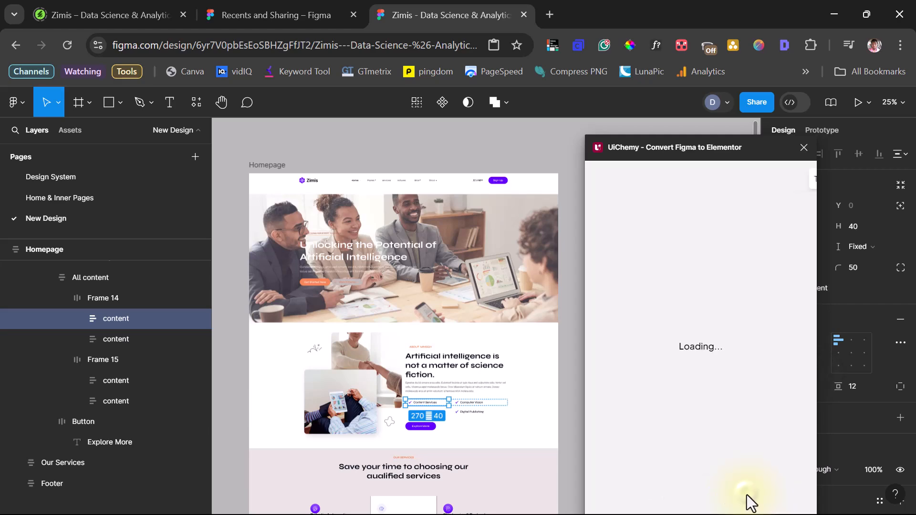
Step: Tag the Computer Vision content frame as an Icon Box widget with the description removed, and save the tag
{"action": "left_click", "coordinate": [108, 337]}
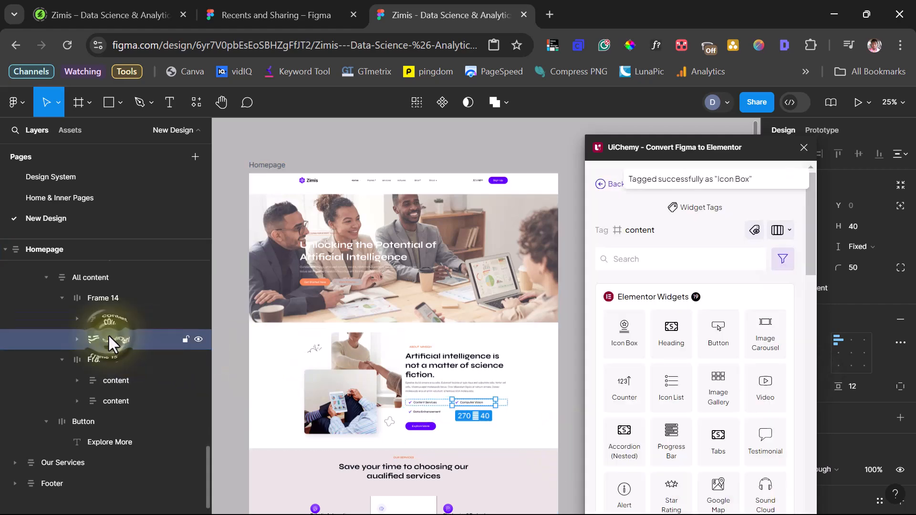
{"action": "left_click", "coordinate": [624, 334]}
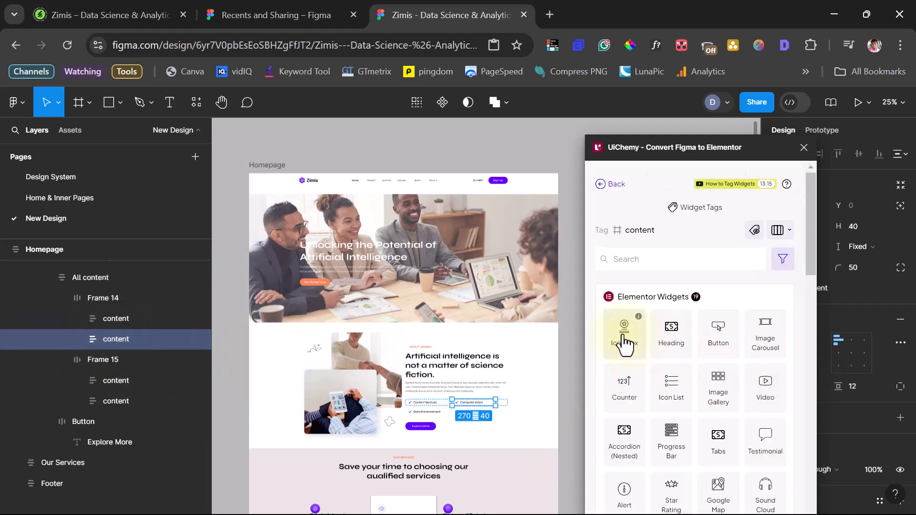
{"action": "left_click", "coordinate": [798, 375]}
{"action": "left_click", "coordinate": [742, 498]}
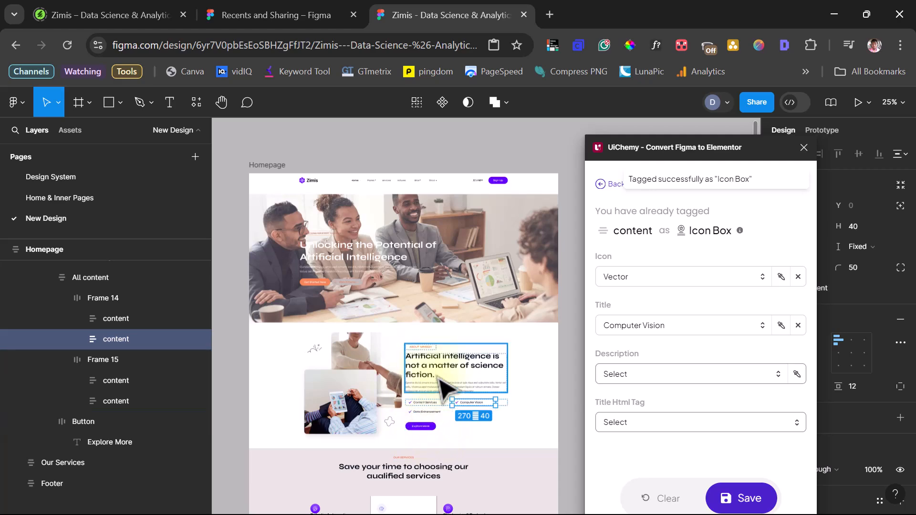
Step: Tag the Our Services title "Save your time to choosing our qualified services" as an h2 Heading widget, and save the tag
{"action": "scroll", "coordinate": [363, 389], "scroll_direction": "down", "scroll_amount": 3}
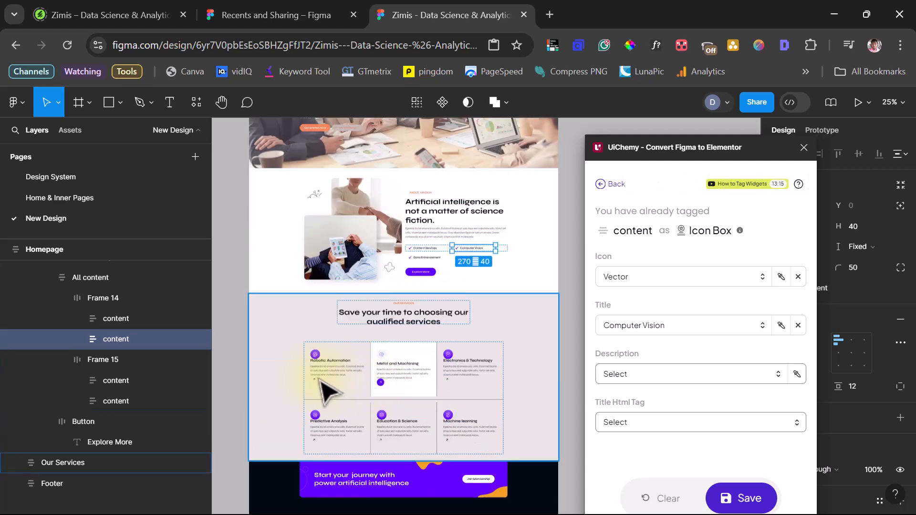
{"action": "left_click", "coordinate": [390, 321]}
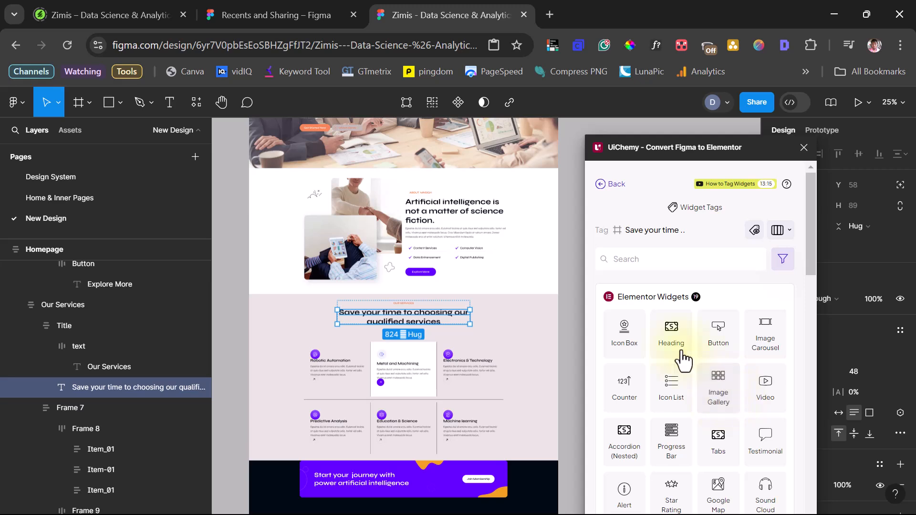
{"action": "left_click", "coordinate": [671, 333]}
{"action": "left_click", "coordinate": [653, 286]}
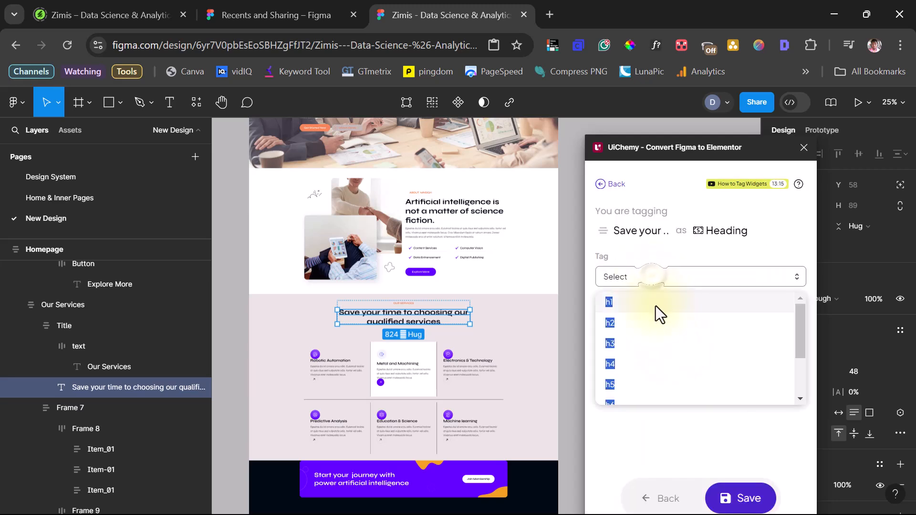
{"action": "left_click", "coordinate": [617, 325]}
{"action": "left_click", "coordinate": [765, 482]}
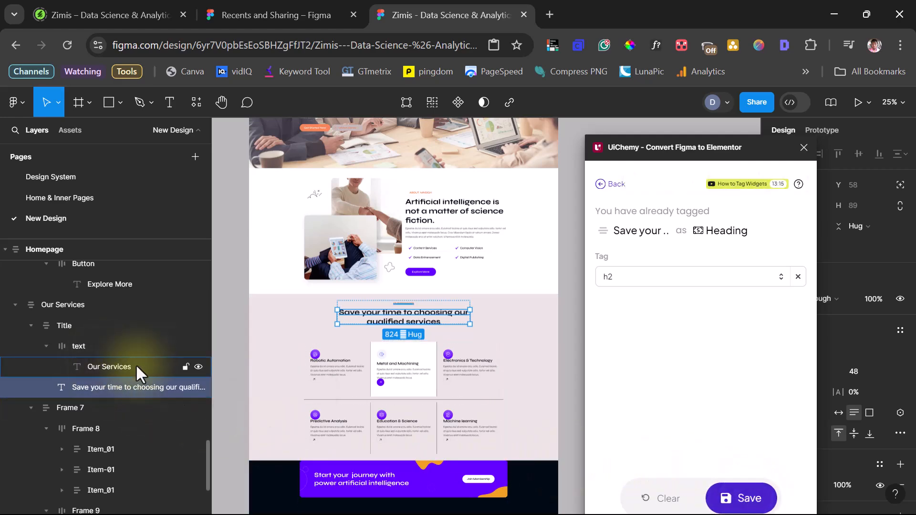
Step: Tag the Join Membership button frame in the footer's call to action as a Button widget with link "#", and save the tag
{"action": "scroll", "coordinate": [482, 374], "scroll_direction": "down", "scroll_amount": 3}
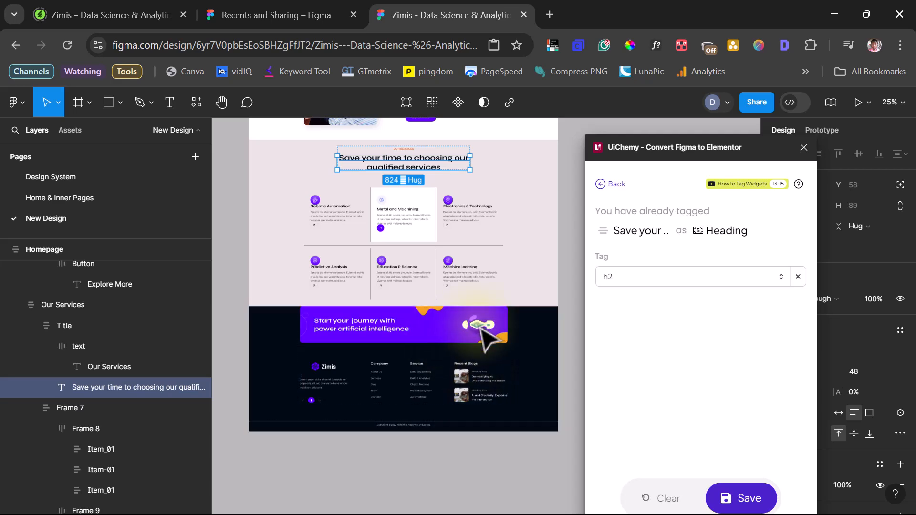
{"action": "left_click", "coordinate": [480, 329]}
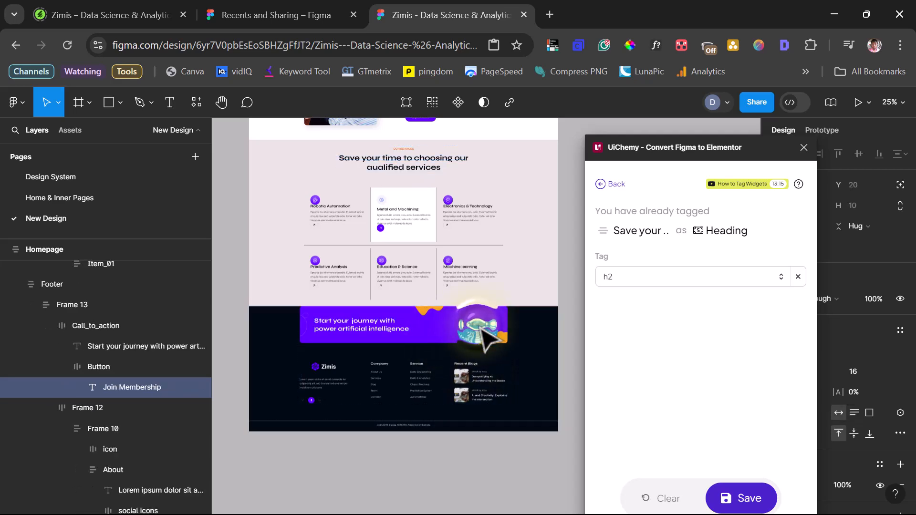
{"action": "left_click", "coordinate": [95, 366]}
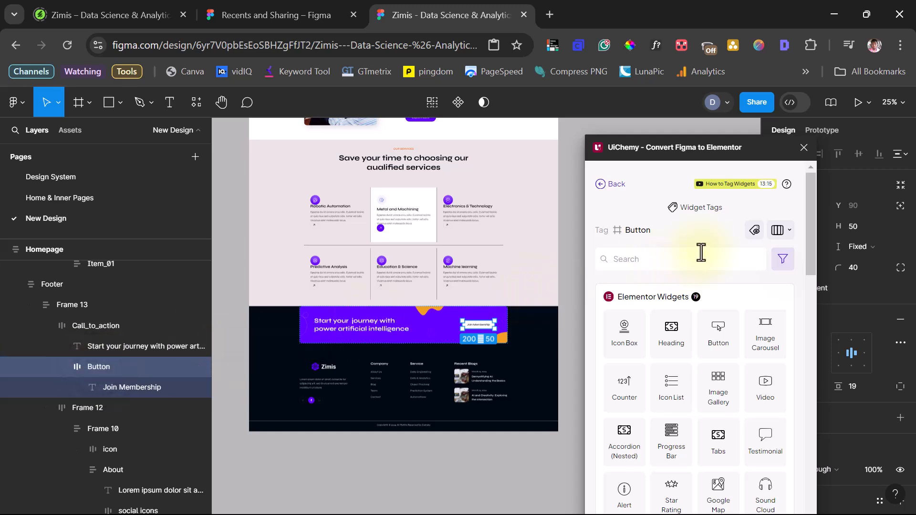
{"action": "left_click", "coordinate": [715, 332]}
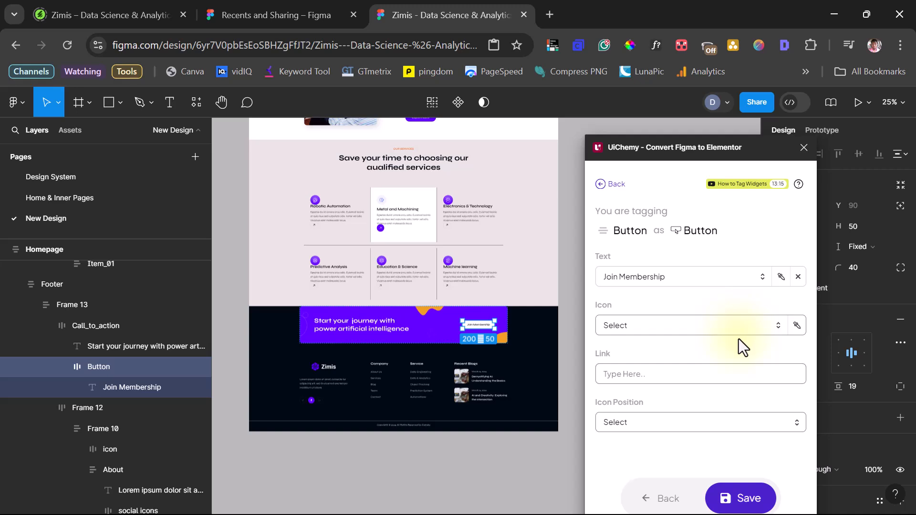
{"action": "left_click", "coordinate": [623, 375]}
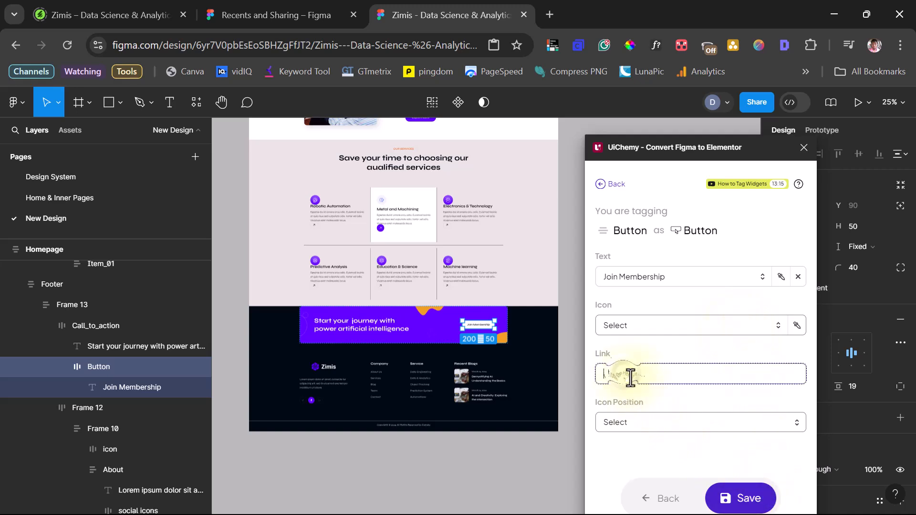
{"action": "type", "text": "#"}
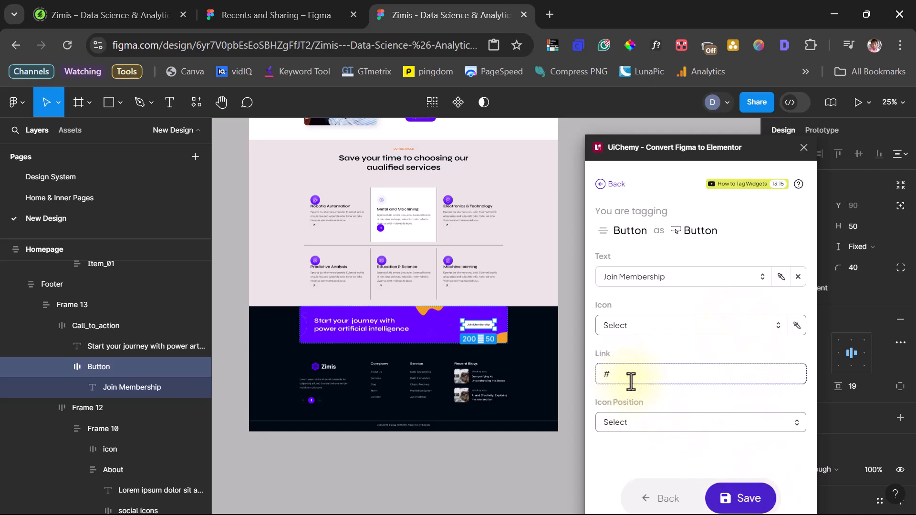
{"action": "left_click", "coordinate": [737, 498]}
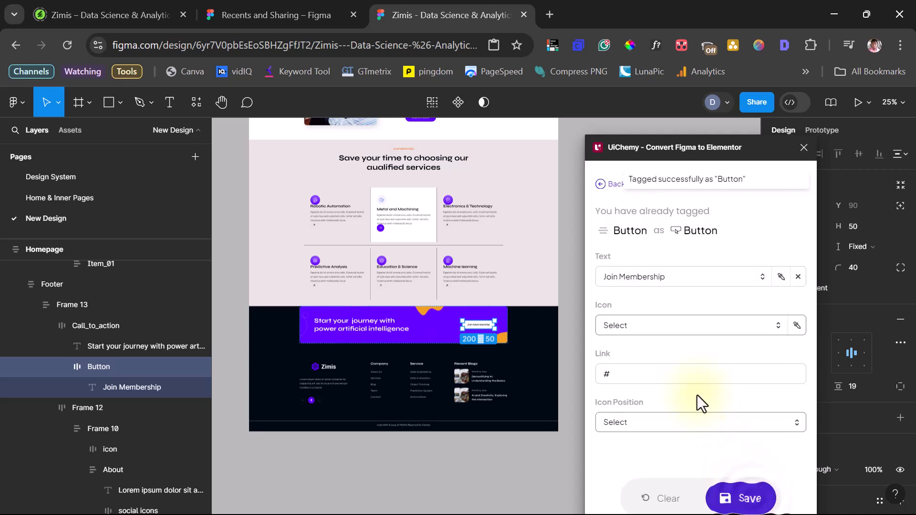
{"action": "left_click", "coordinate": [314, 226], "text": "ctrl"}
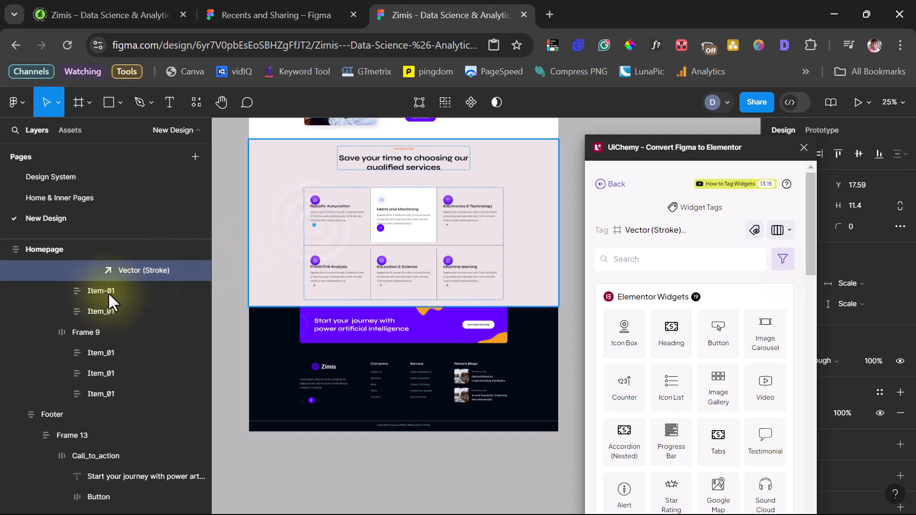
{"action": "left_click", "coordinate": [113, 322]}
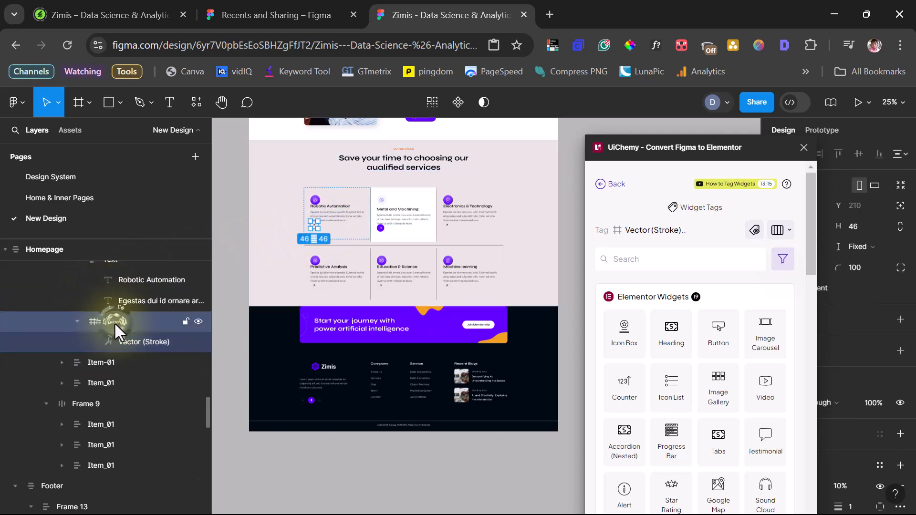
{"action": "left_click", "coordinate": [718, 334]}
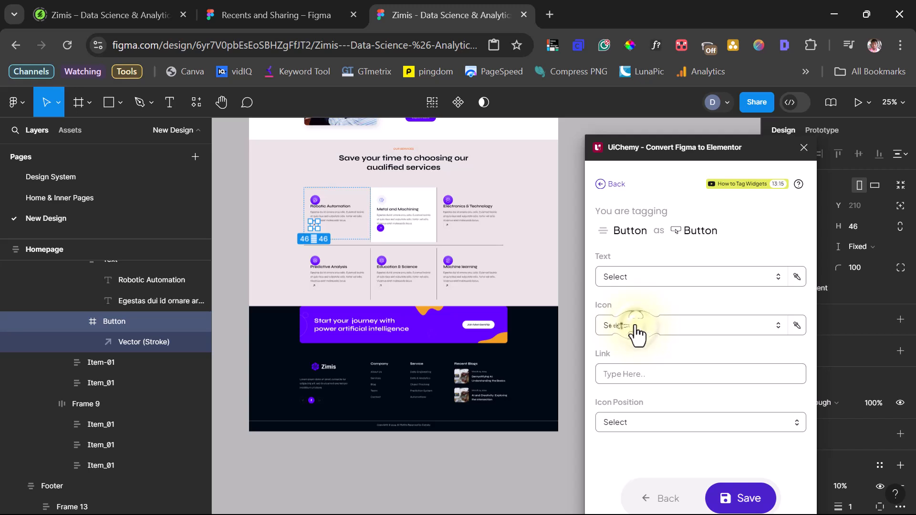
{"action": "left_click", "coordinate": [655, 325]}
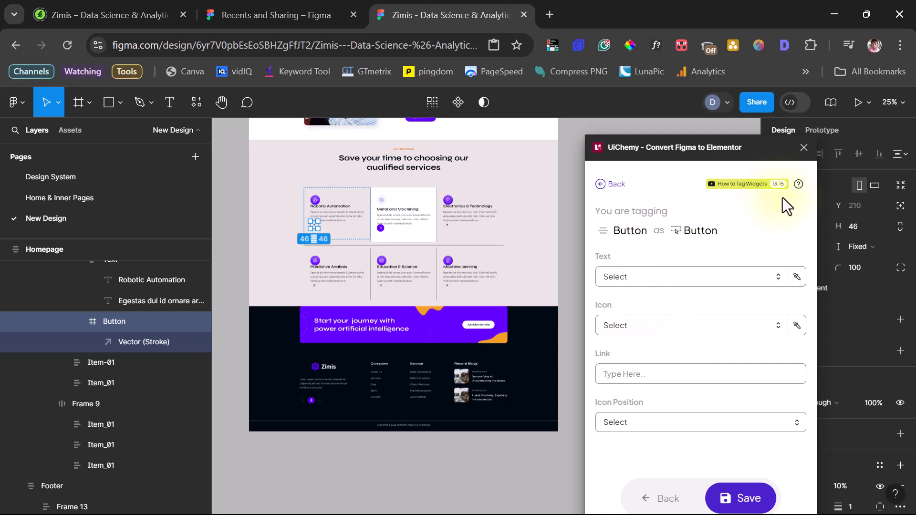
{"action": "left_click", "coordinate": [668, 499]}
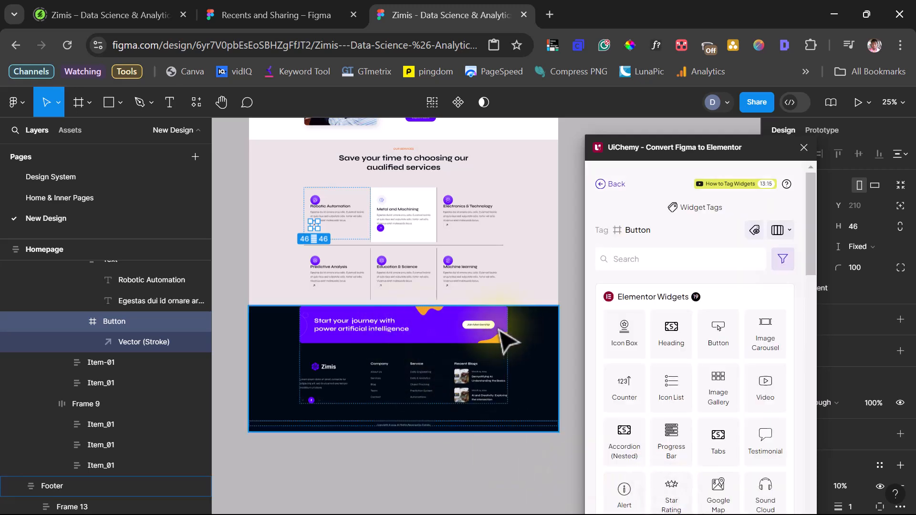
Step: Tag the footer's social icons frame as a Social Icons widget with its three icon frames, and save the tag
{"action": "scroll", "coordinate": [127, 334], "scroll_direction": "down", "scroll_amount": 5}
{"action": "left_click", "coordinate": [126, 325]}
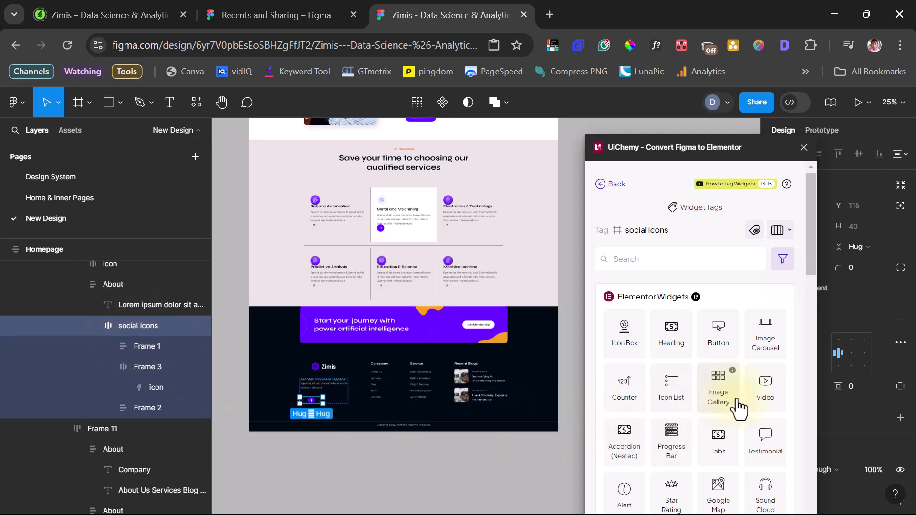
{"action": "scroll", "coordinate": [747, 418], "scroll_direction": "down", "scroll_amount": 3}
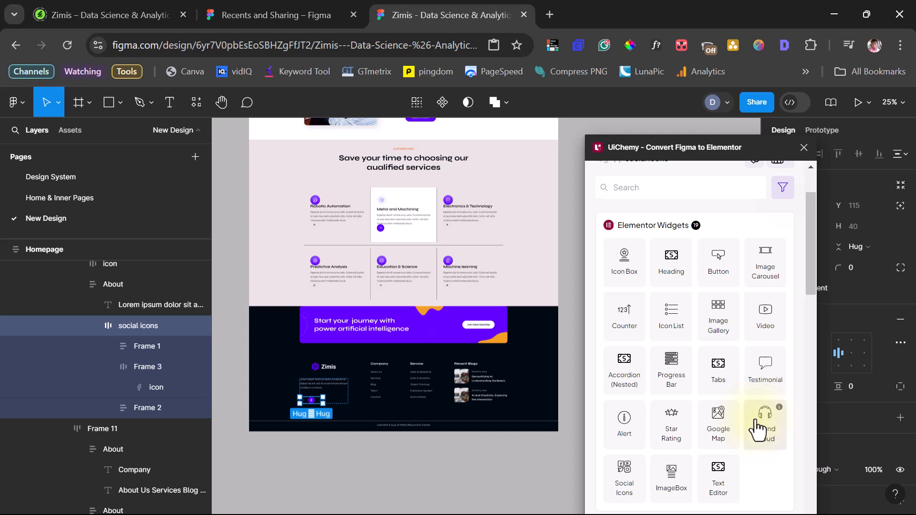
{"action": "left_click", "coordinate": [630, 480]}
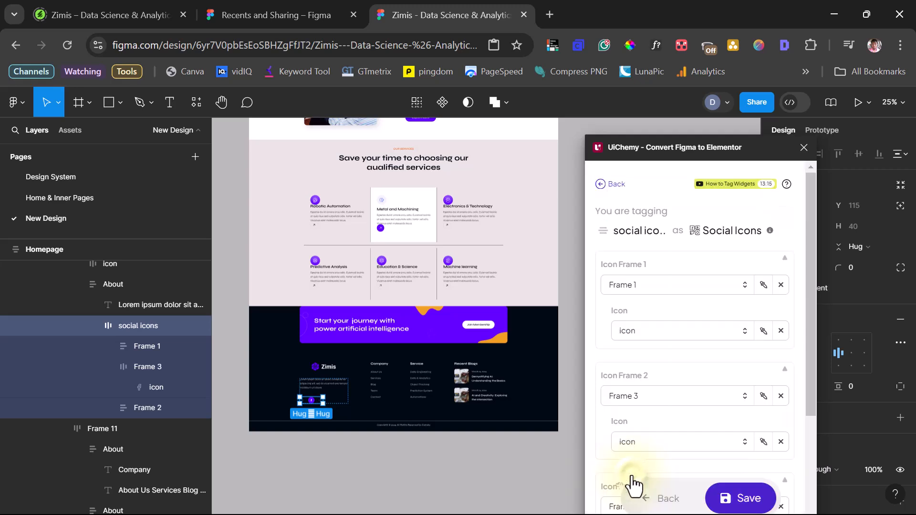
{"action": "scroll", "coordinate": [680, 328], "scroll_direction": "down", "scroll_amount": 3}
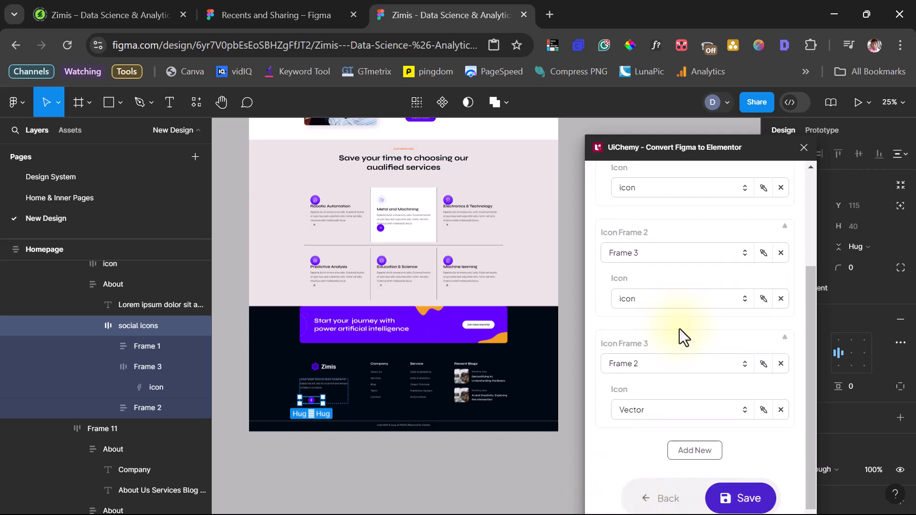
{"action": "scroll", "coordinate": [680, 329], "scroll_direction": "up", "scroll_amount": 3}
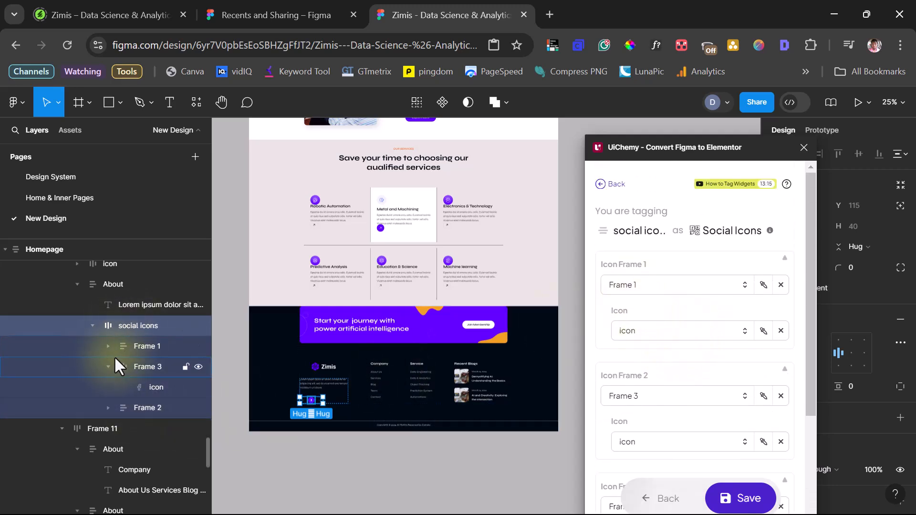
{"action": "scroll", "coordinate": [716, 388], "scroll_direction": "down", "scroll_amount": 3}
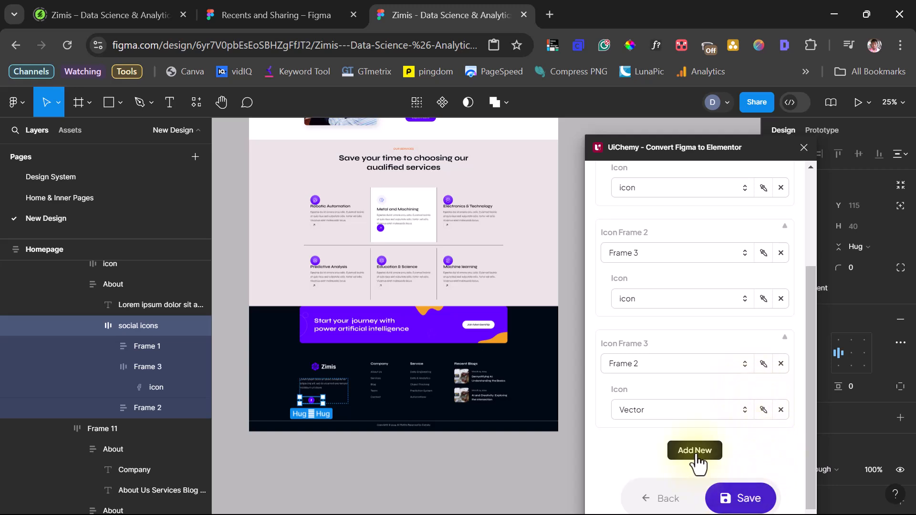
{"action": "left_click", "coordinate": [741, 499]}
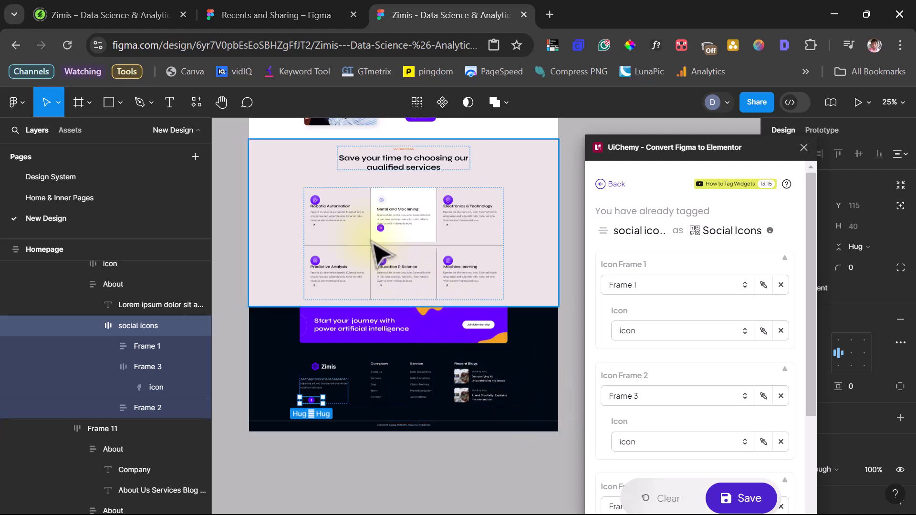
{"action": "scroll", "coordinate": [454, 265], "scroll_direction": "up", "scroll_amount": 5}
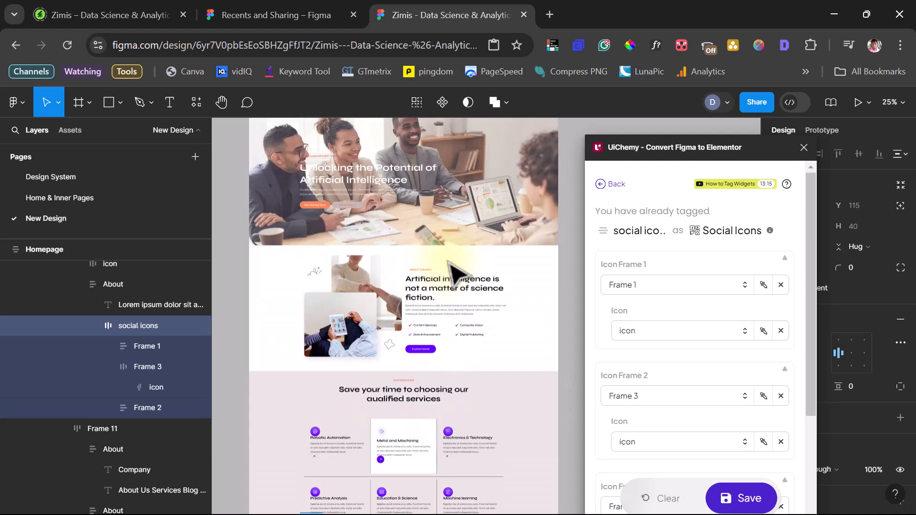
{"action": "scroll", "coordinate": [449, 263], "scroll_direction": "up", "scroll_amount": 3}
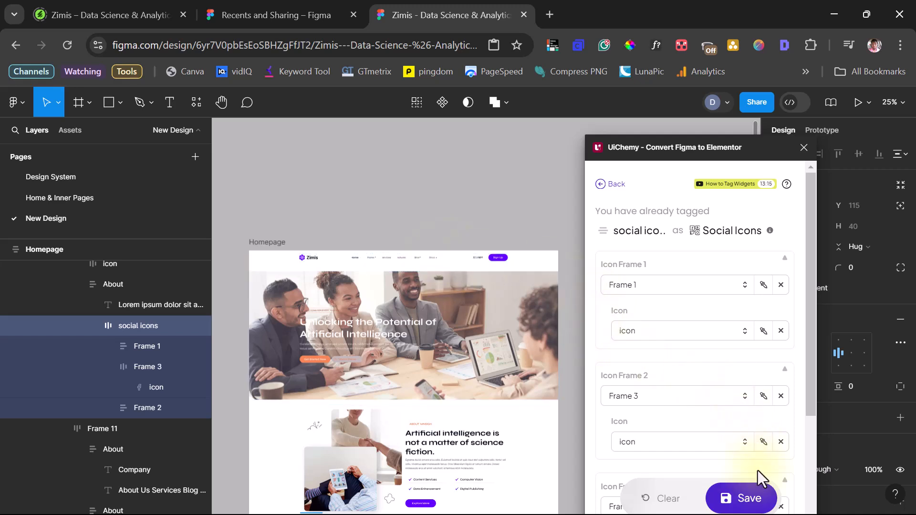
{"action": "left_click", "coordinate": [749, 502]}
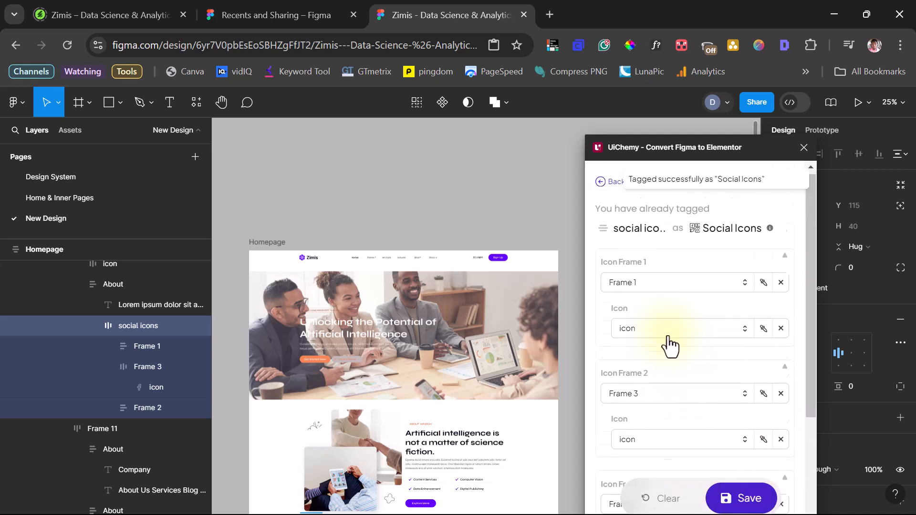
Step: Leave widget tagging, convert the Homepage design for Elementor, and choose Live Import for the converted result
{"action": "left_click", "coordinate": [602, 184]}
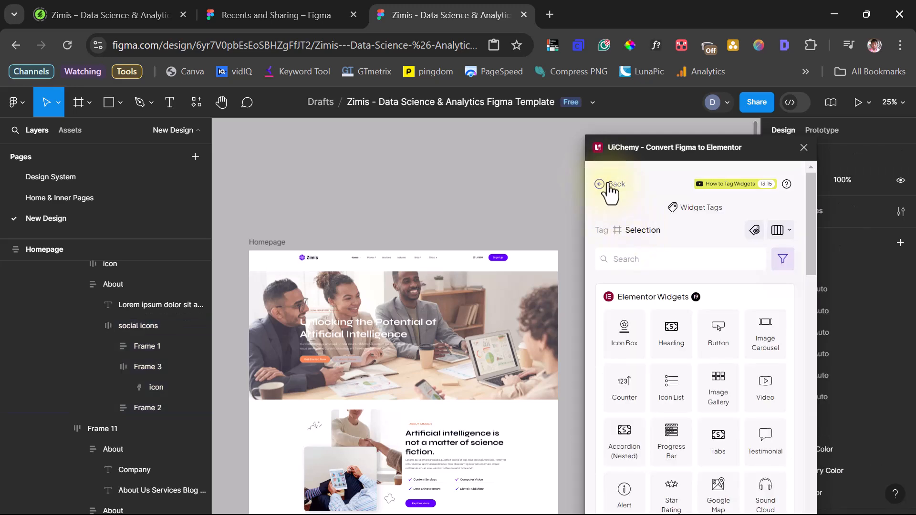
{"action": "left_click", "coordinate": [603, 187]}
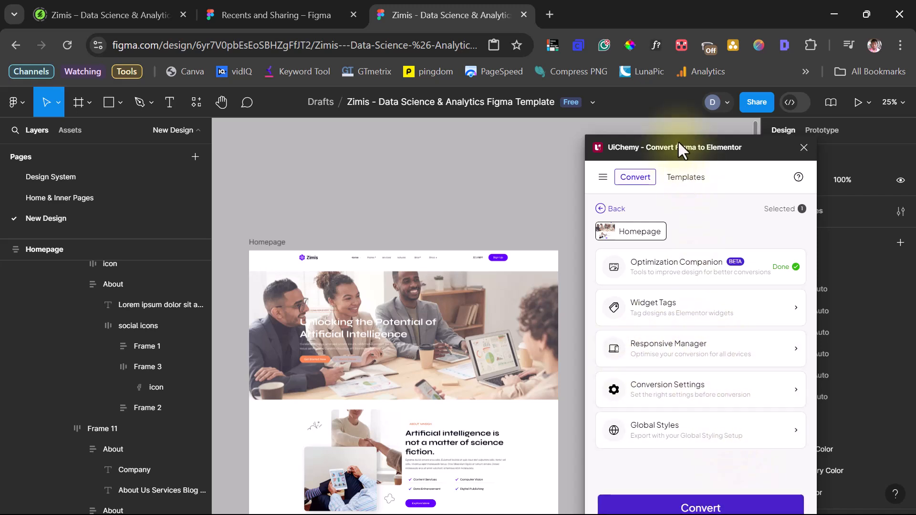
{"action": "left_click_drag", "start_coordinate": [677, 140], "coordinate": [661, 127]}
{"action": "left_click", "coordinate": [728, 496]}
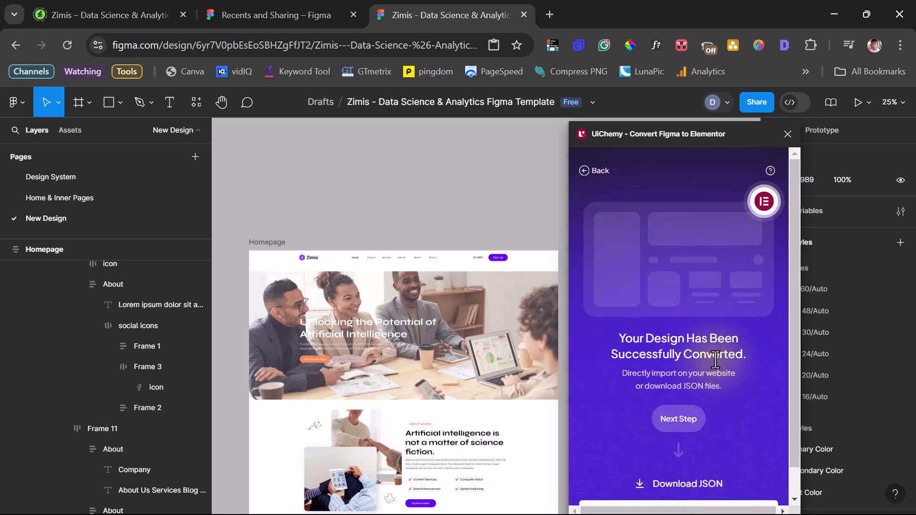
{"action": "scroll", "coordinate": [720, 370], "scroll_direction": "down", "scroll_amount": 1}
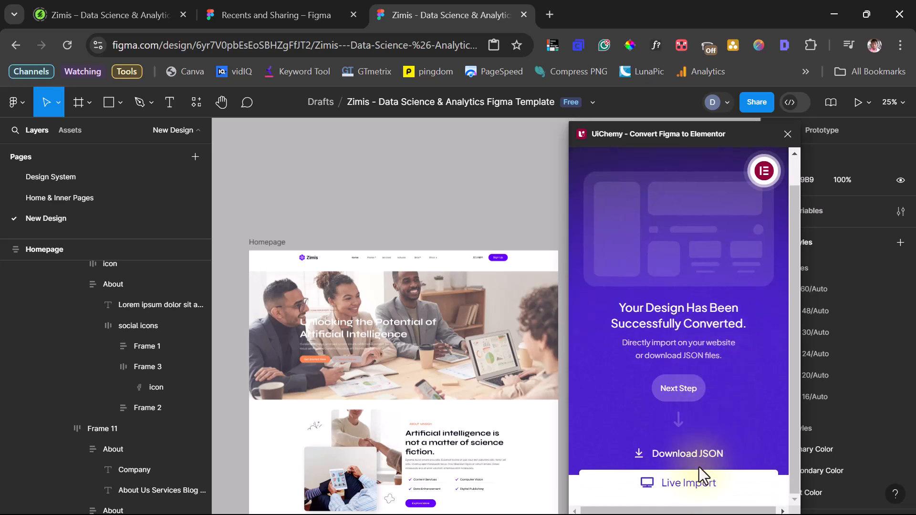
{"action": "left_click", "coordinate": [672, 485]}
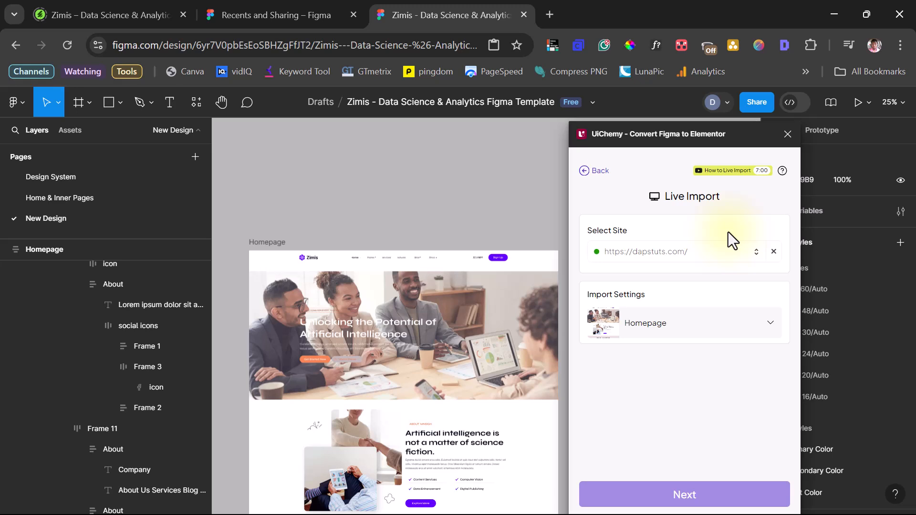
{"action": "left_click", "coordinate": [728, 253]}
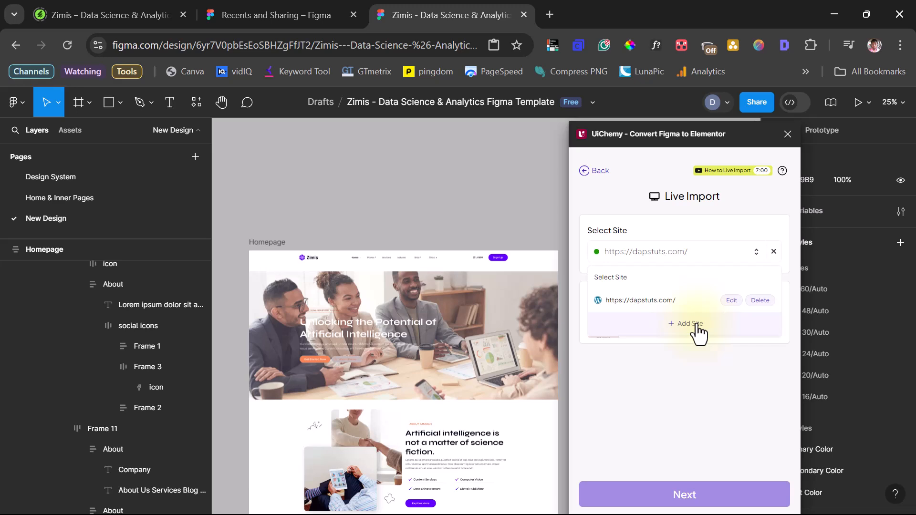
{"action": "left_click", "coordinate": [773, 253]}
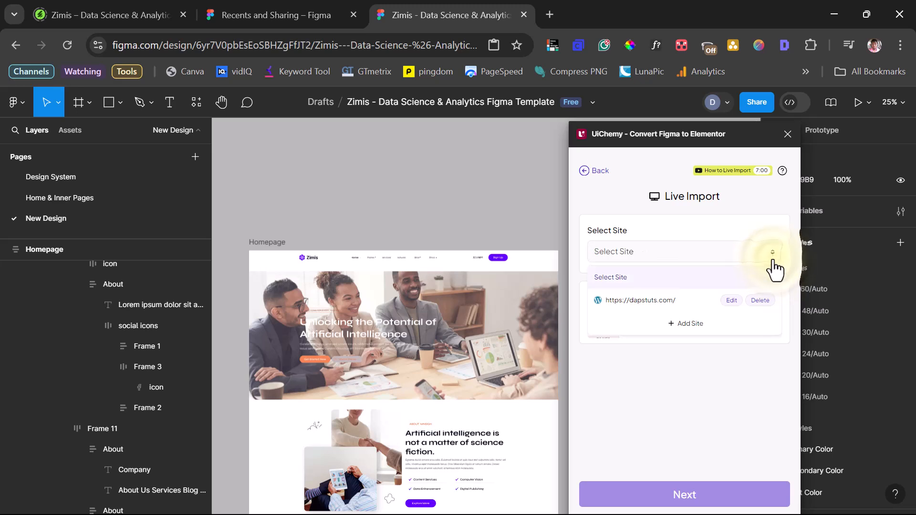
{"action": "left_click", "coordinate": [739, 394]}
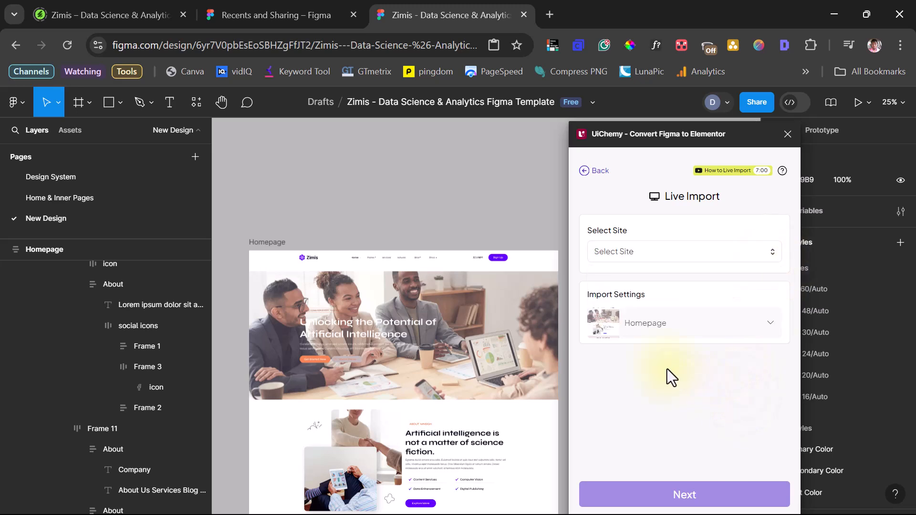
{"action": "left_click", "coordinate": [668, 252]}
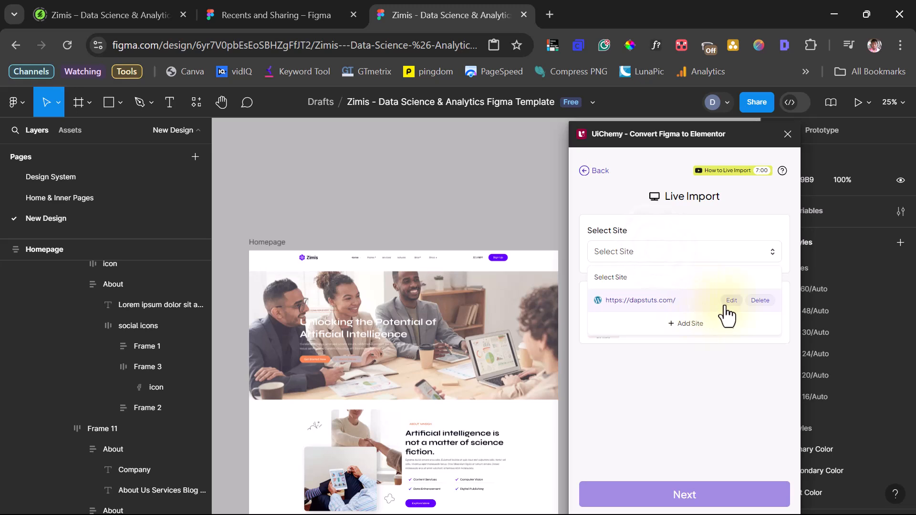
{"action": "left_click", "coordinate": [652, 301]}
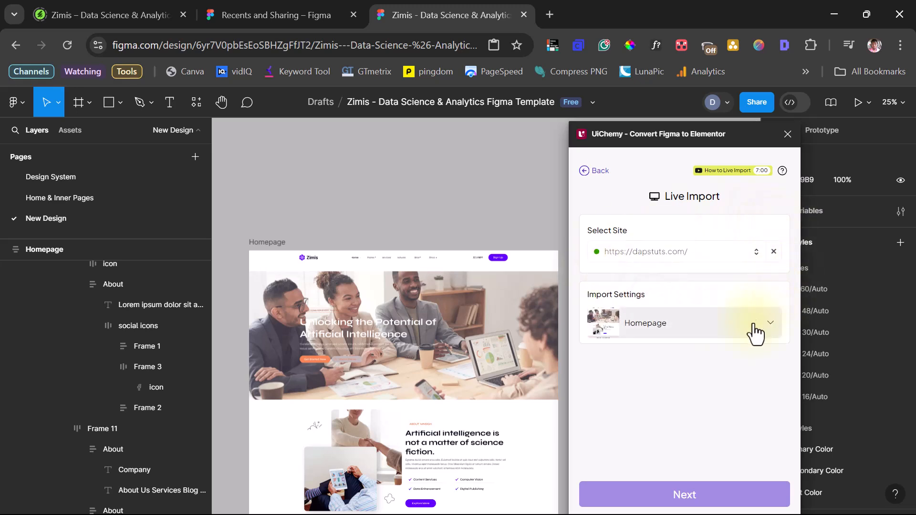
Step: Set the Homepage import to create a new Page on dapstuts.com, and run the live import
{"action": "left_click", "coordinate": [769, 325]}
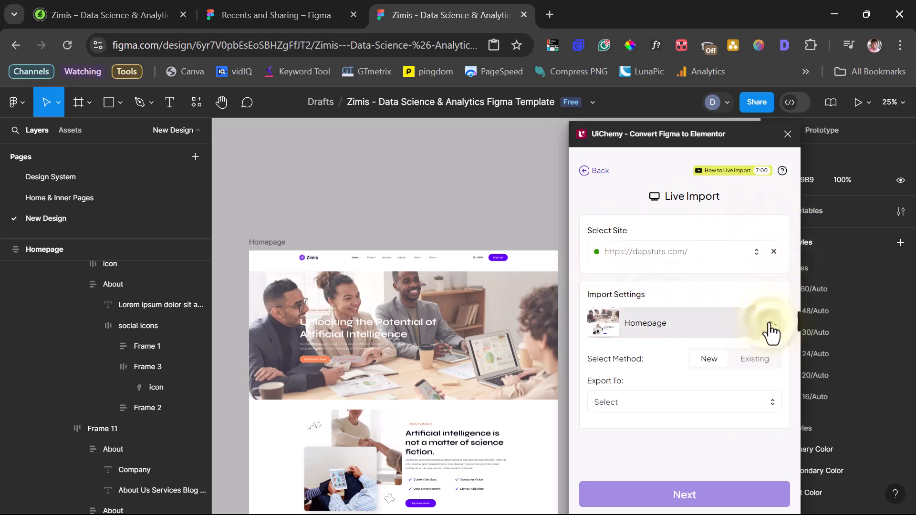
{"action": "left_click", "coordinate": [708, 359]}
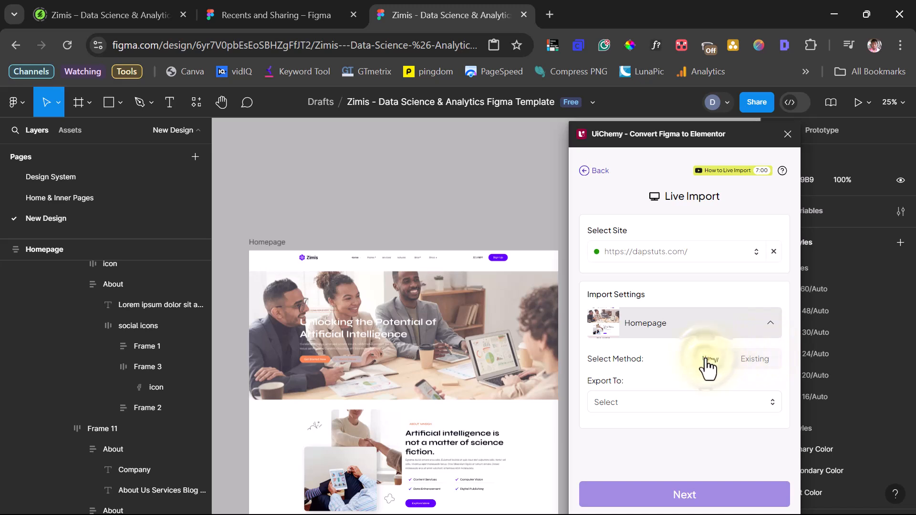
{"action": "left_click", "coordinate": [650, 410]}
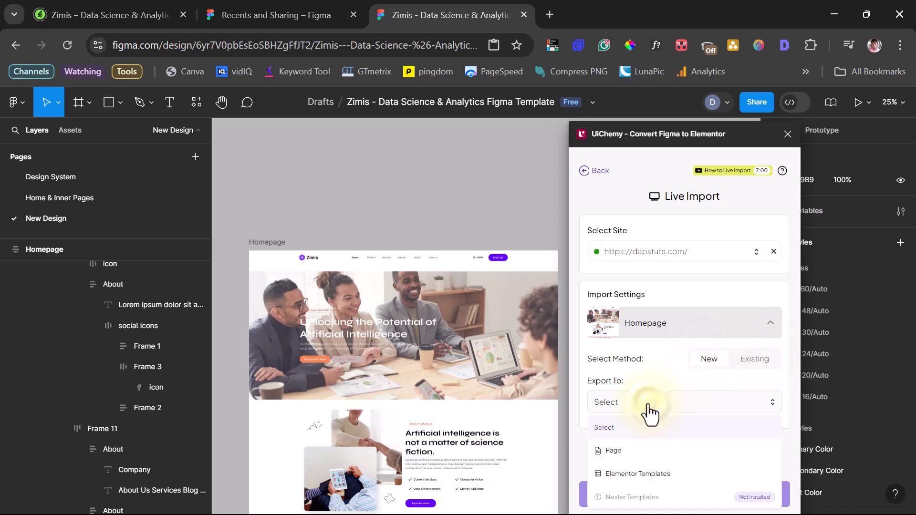
{"action": "left_click", "coordinate": [631, 451]}
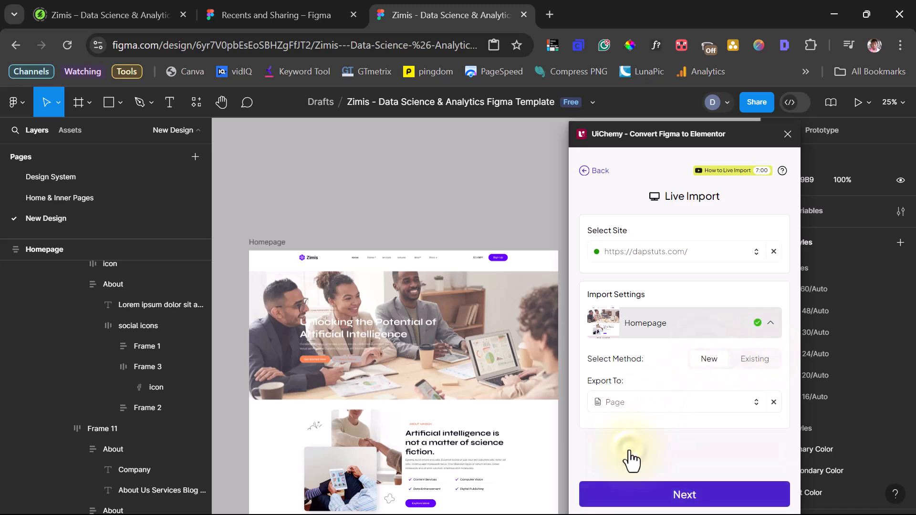
{"action": "left_click", "coordinate": [679, 496]}
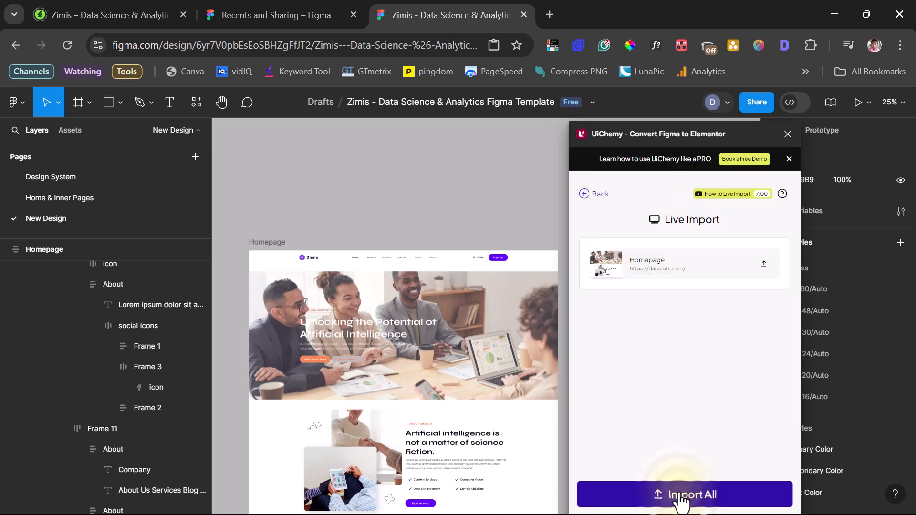
{"action": "left_click", "coordinate": [764, 264]}
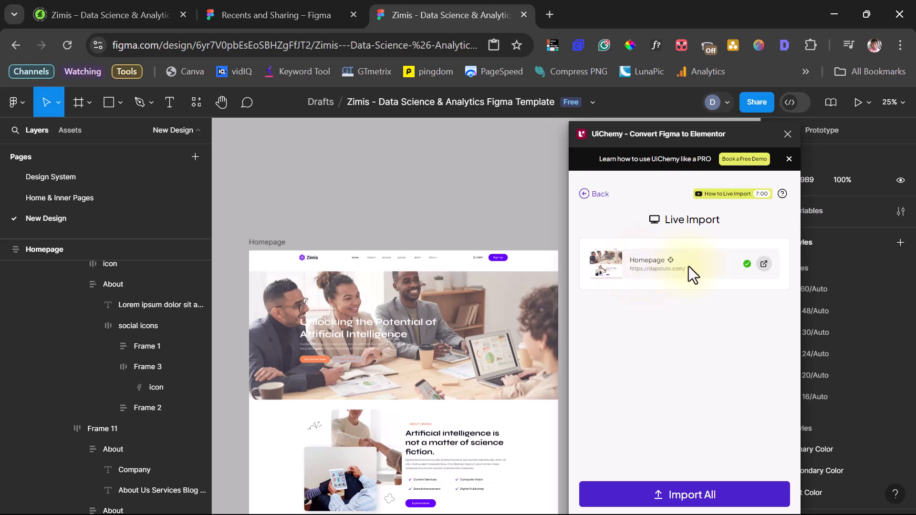
Step: Open the imported Homepage on the site and examine its layout from the header through the services section to the footer
{"action": "left_click", "coordinate": [763, 265]}
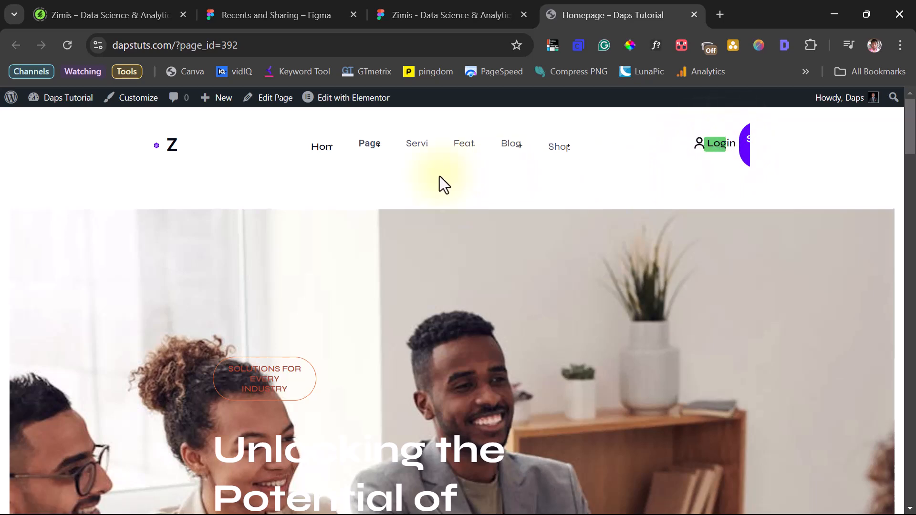
{"action": "scroll", "coordinate": [439, 175], "scroll_direction": "down", "scroll_amount": 5}
{"action": "scroll", "coordinate": [439, 175], "scroll_direction": "down", "scroll_amount": 5}
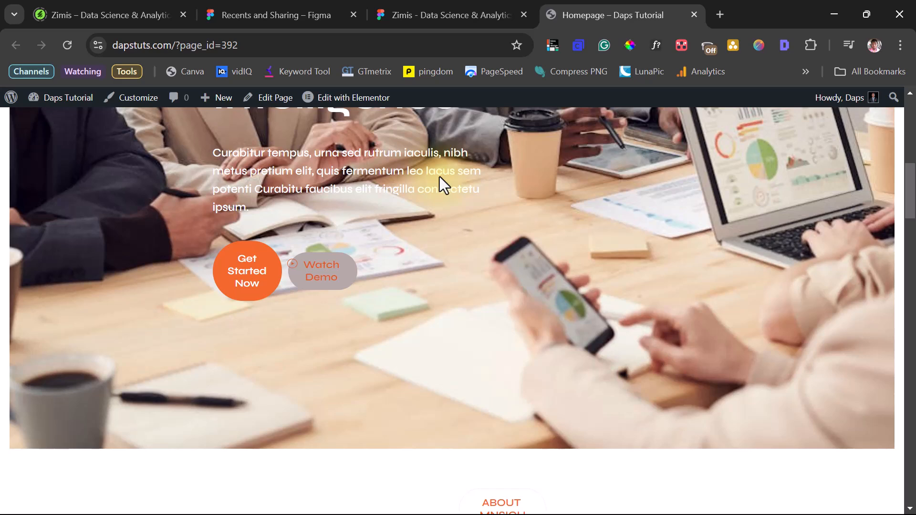
{"action": "scroll", "coordinate": [450, 230], "scroll_direction": "up", "scroll_amount": 6}
{"action": "scroll", "coordinate": [451, 230], "scroll_direction": "down", "scroll_amount": 1}
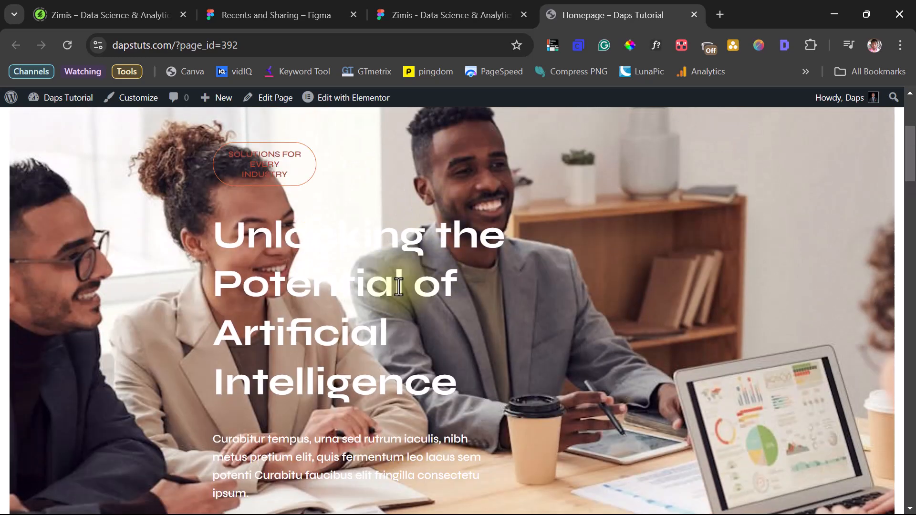
{"action": "scroll", "coordinate": [339, 365], "scroll_direction": "down", "scroll_amount": 4}
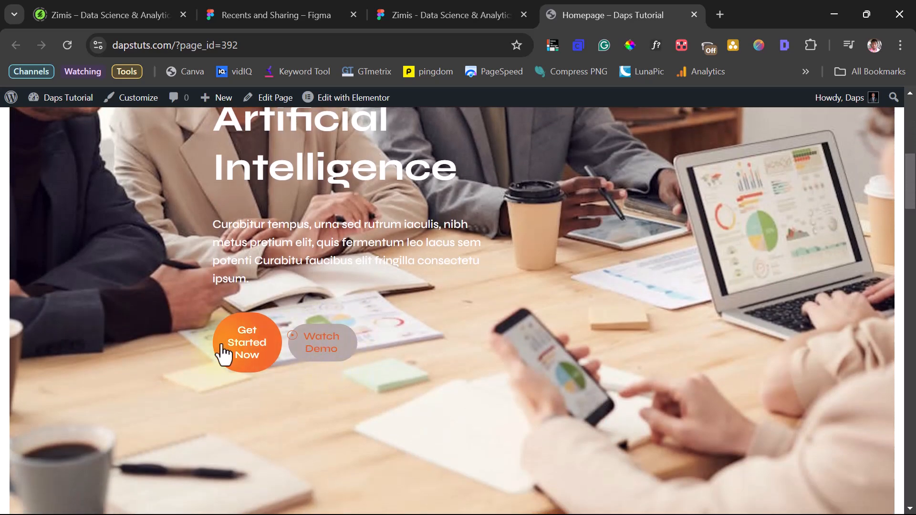
{"action": "scroll", "coordinate": [576, 358], "scroll_direction": "down", "scroll_amount": 5}
{"action": "scroll", "coordinate": [465, 367], "scroll_direction": "down", "scroll_amount": 5}
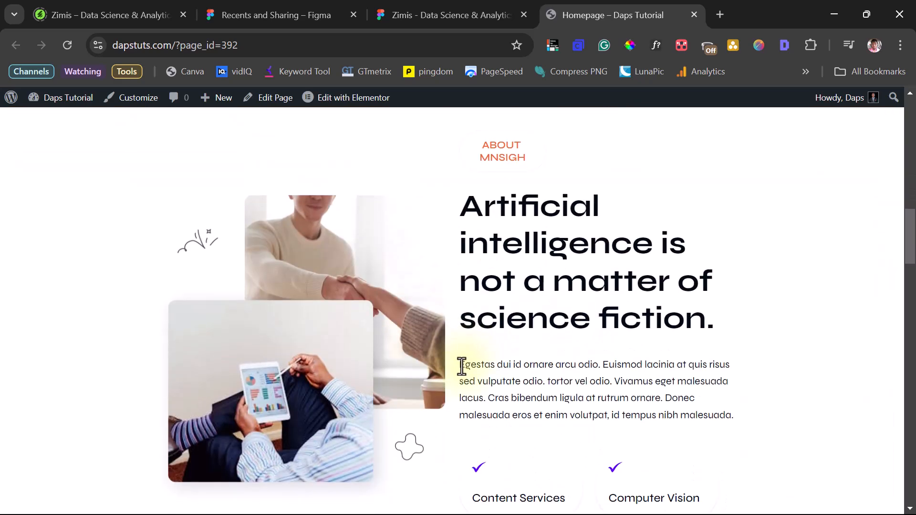
{"action": "scroll", "coordinate": [462, 366], "scroll_direction": "down", "scroll_amount": 1}
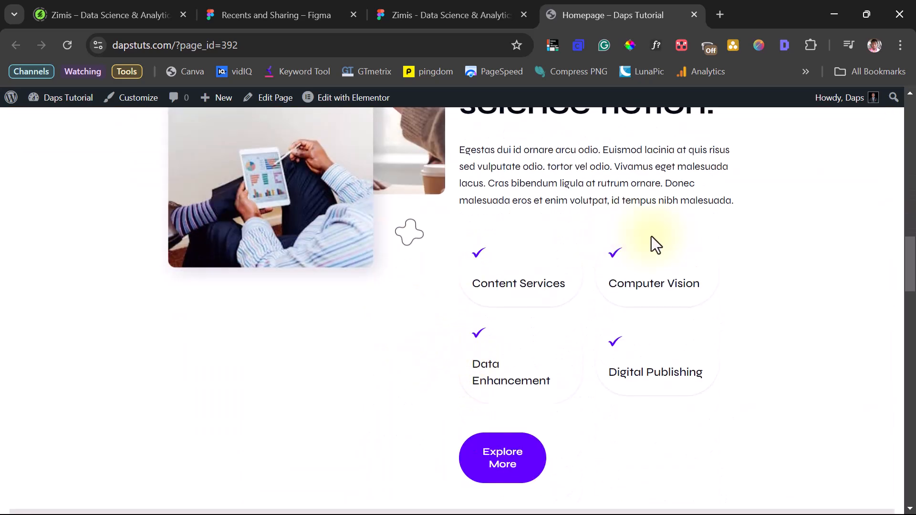
{"action": "scroll", "coordinate": [392, 364], "scroll_direction": "down", "scroll_amount": 6}
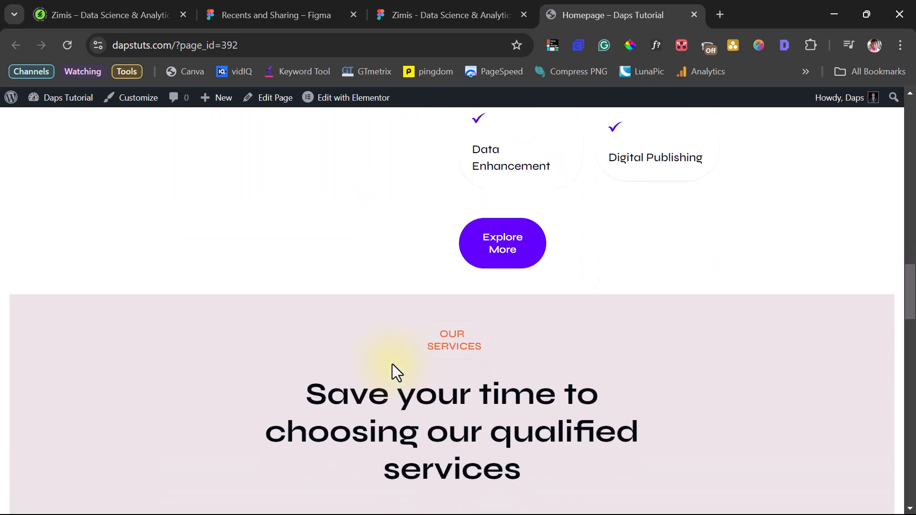
{"action": "scroll", "coordinate": [392, 365], "scroll_direction": "down", "scroll_amount": 8}
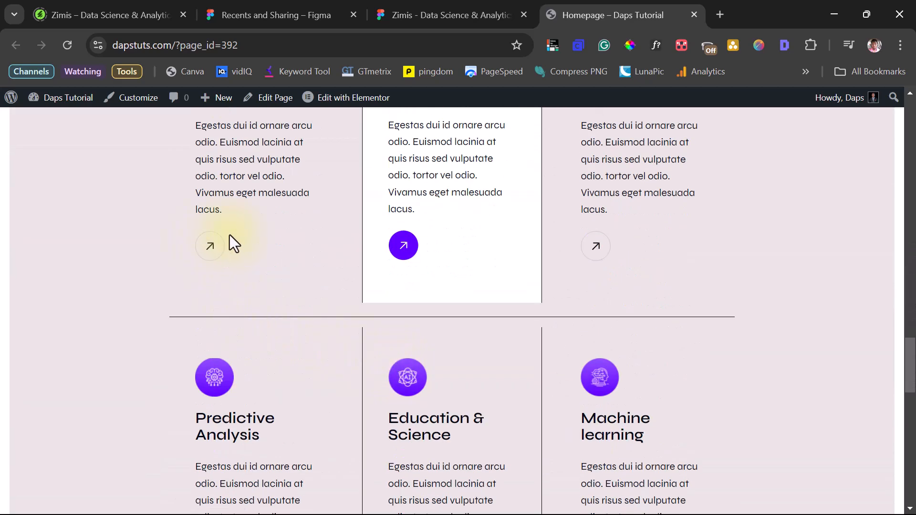
{"action": "scroll", "coordinate": [350, 370], "scroll_direction": "down", "scroll_amount": 10}
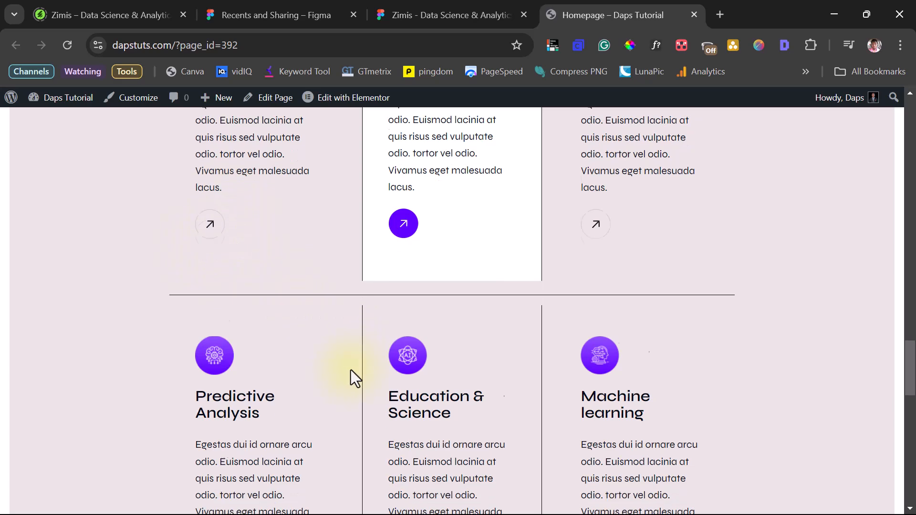
{"action": "scroll", "coordinate": [350, 370], "scroll_direction": "down", "scroll_amount": 4}
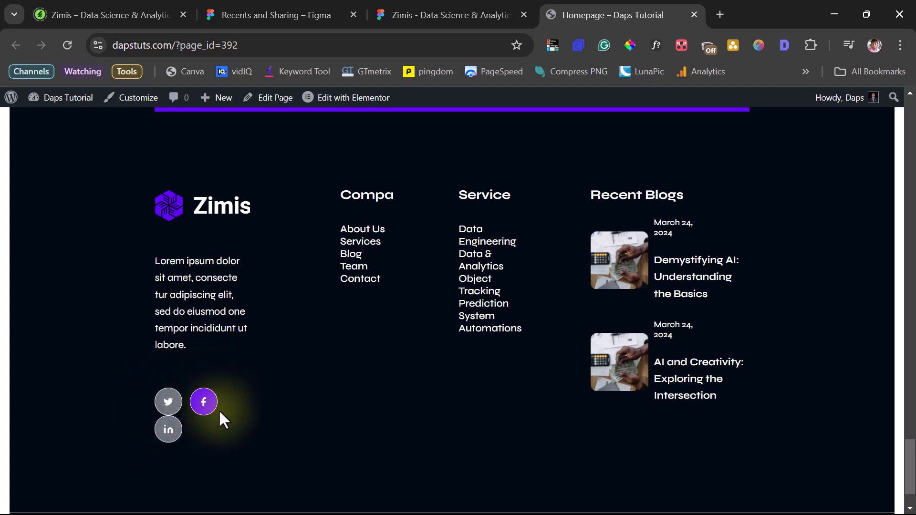
{"action": "scroll", "coordinate": [549, 381], "scroll_direction": "up", "scroll_amount": 7}
{"action": "scroll", "coordinate": [575, 376], "scroll_direction": "up", "scroll_amount": 10}
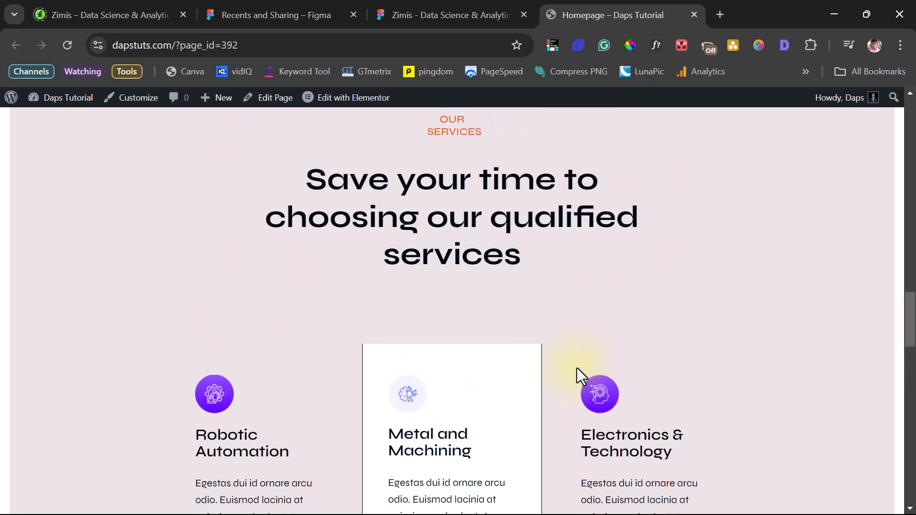
{"action": "scroll", "coordinate": [577, 368], "scroll_direction": "up", "scroll_amount": 15}
{"action": "scroll", "coordinate": [577, 367], "scroll_direction": "up", "scroll_amount": 8}
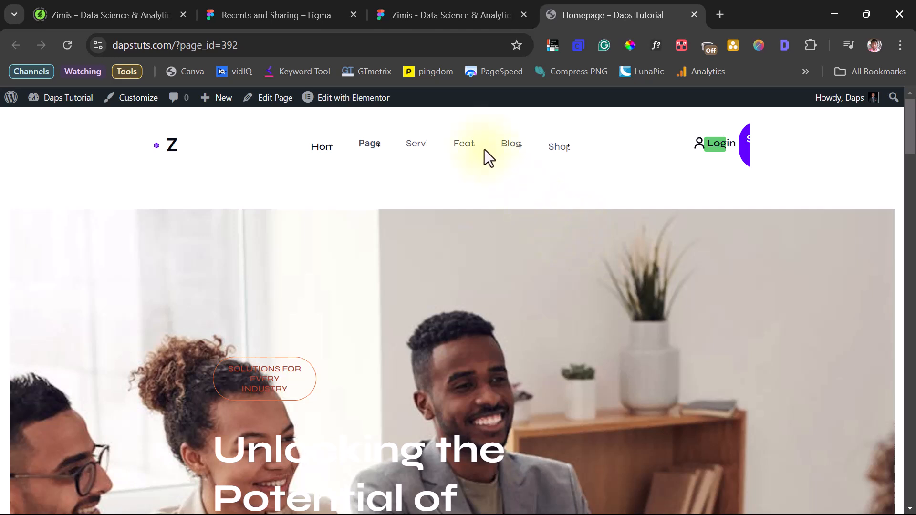
Step: Open the imported Homepage for editing in Elementor and expand the Header container in the page structure
{"action": "left_click", "coordinate": [351, 101]}
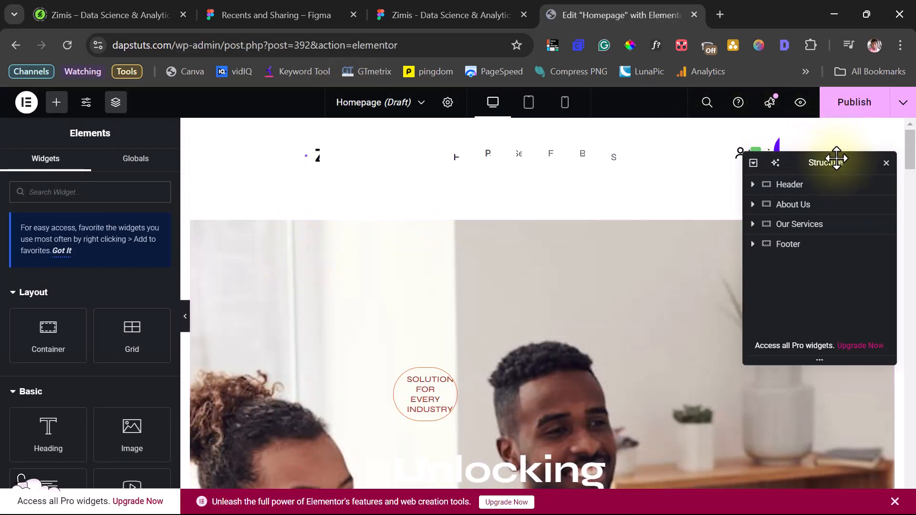
{"action": "left_click_drag", "start_coordinate": [835, 162], "coordinate": [828, 242]}
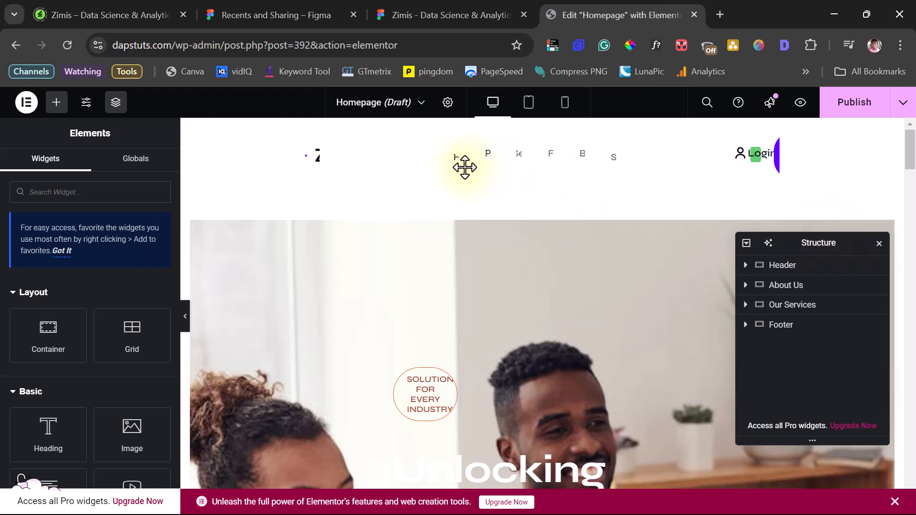
{"action": "left_click", "coordinate": [788, 268]}
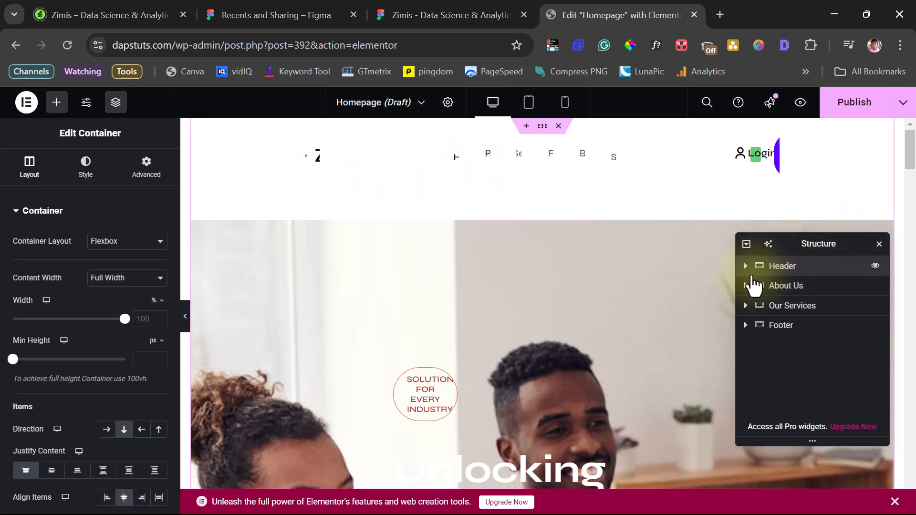
{"action": "left_click", "coordinate": [746, 266]}
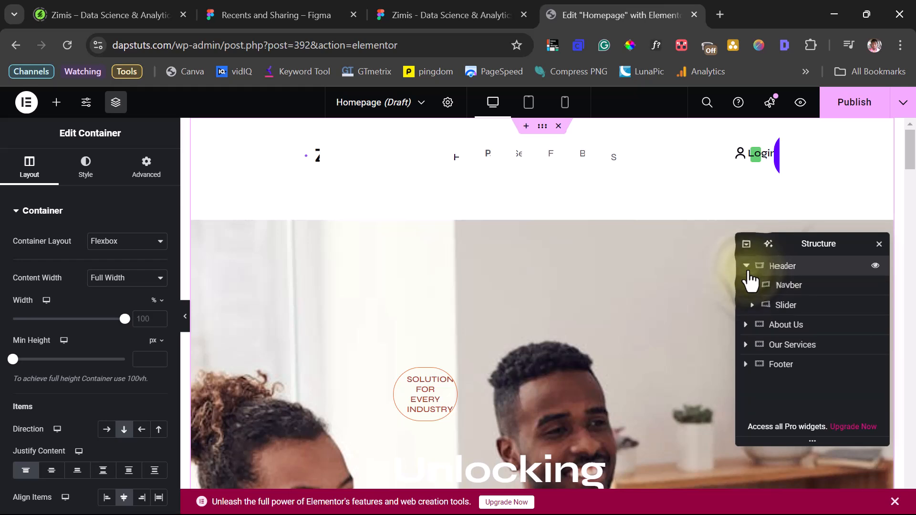
Step: Set the Navber container's width to 97% and its column and row gaps to 20 px
{"action": "left_click", "coordinate": [787, 288]}
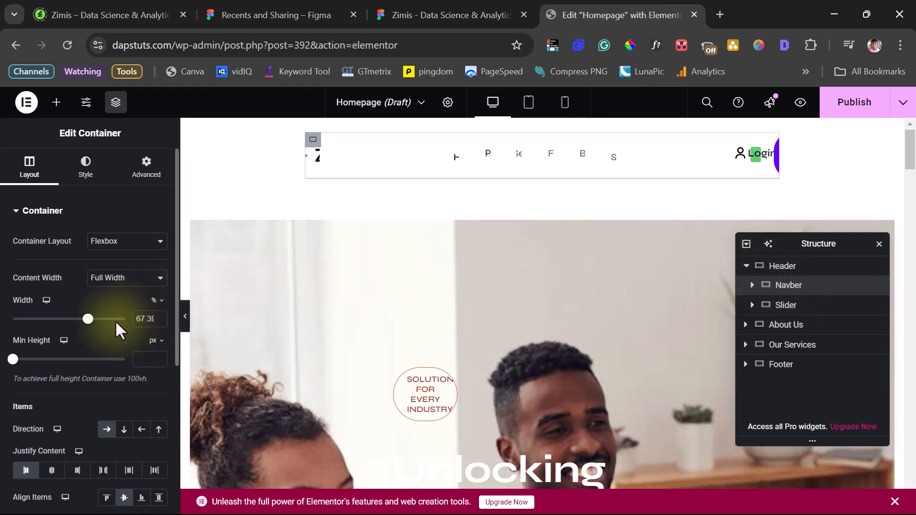
{"action": "left_click", "coordinate": [147, 318]}
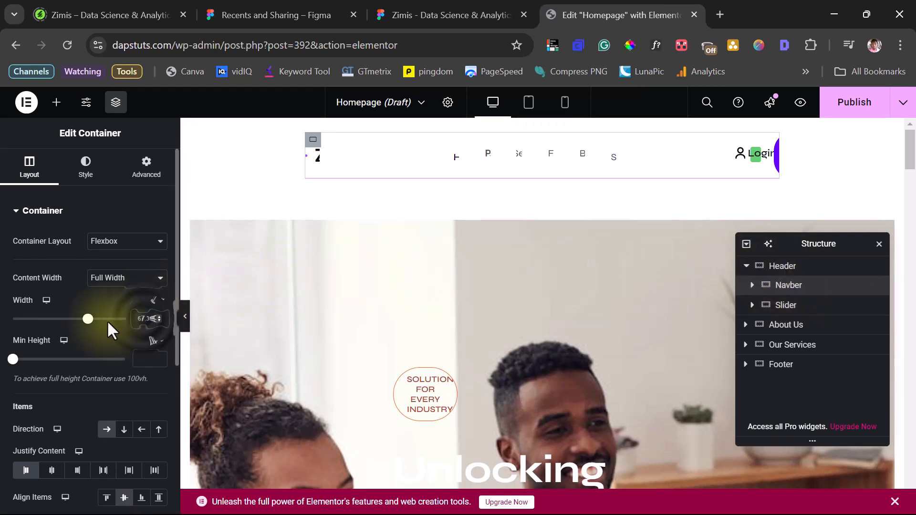
{"action": "left_click_drag", "start_coordinate": [90, 323], "coordinate": [122, 334]}
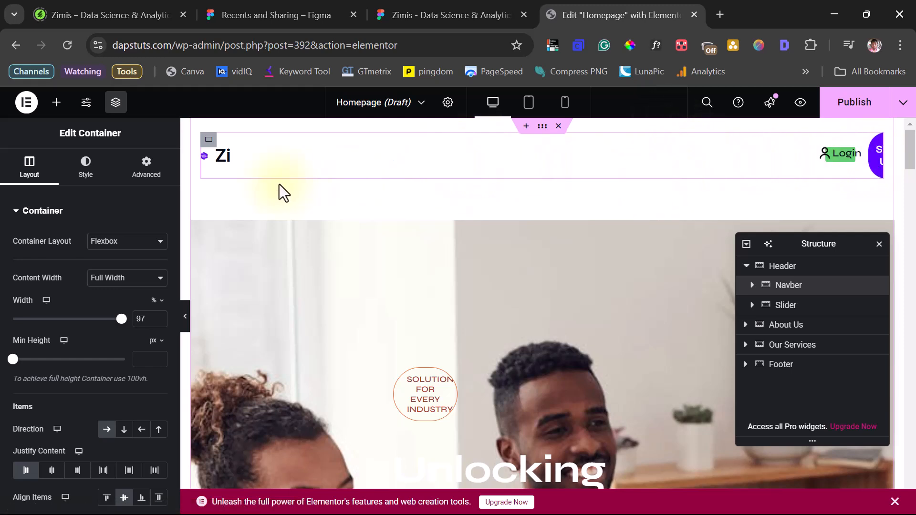
{"action": "scroll", "coordinate": [110, 273], "scroll_direction": "down", "scroll_amount": 5}
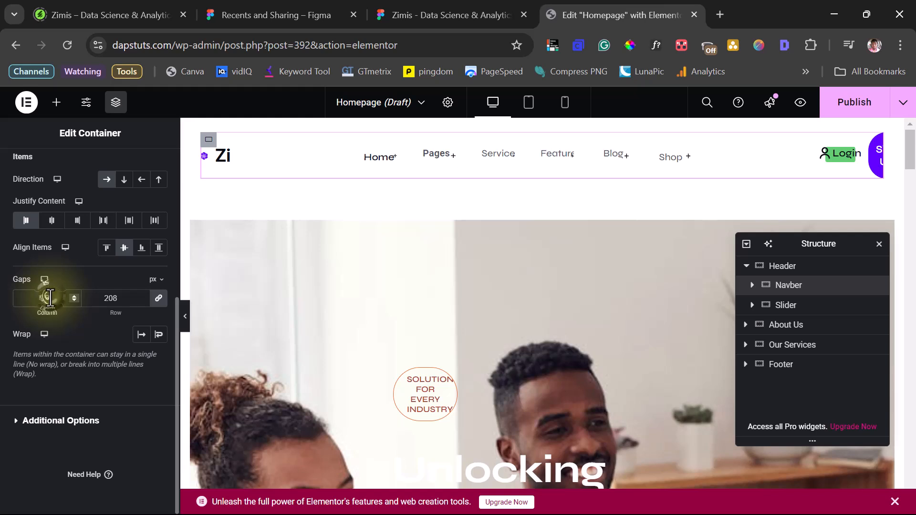
{"action": "key", "text": "BackSpace"}
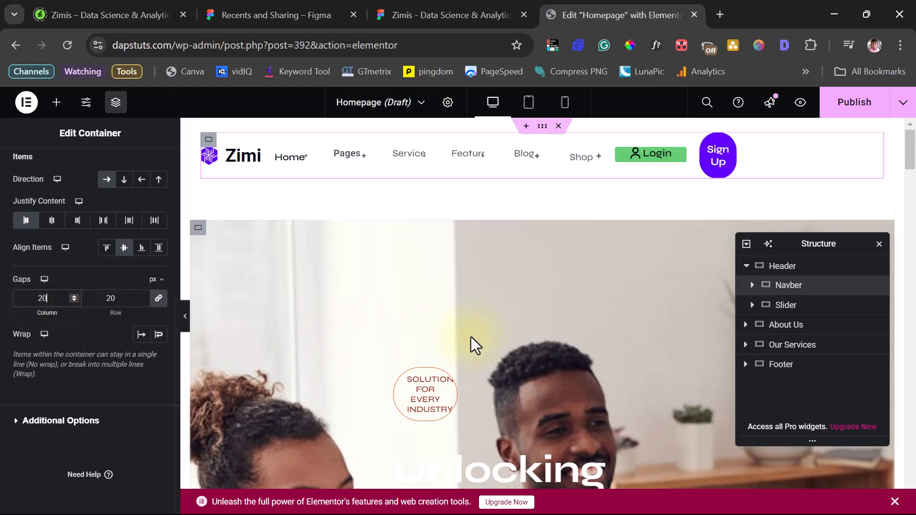
Step: Widen the navbar's buttons container, then set custom widths of 30% for the Login button and 36% for the Sign Up button
{"action": "left_click_drag", "start_coordinate": [736, 155], "coordinate": [869, 155]}
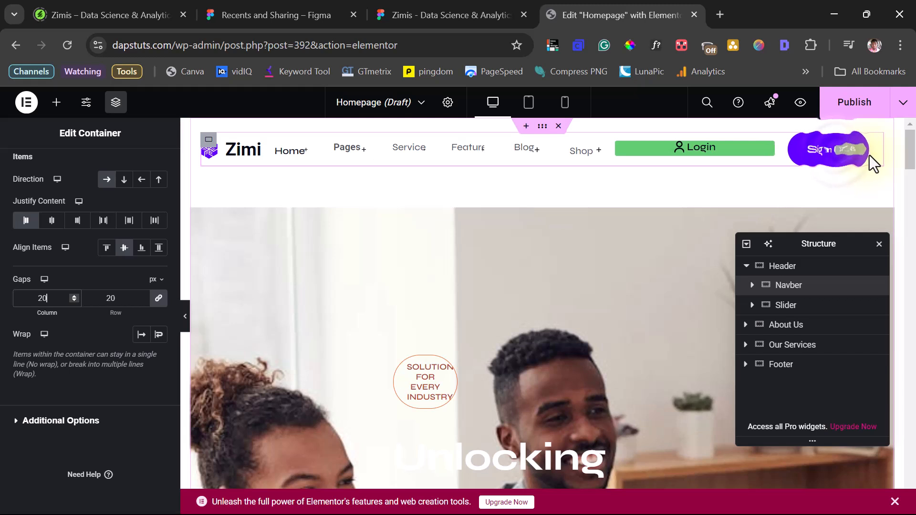
{"action": "left_click", "coordinate": [146, 168]}
{"action": "left_click_drag", "start_coordinate": [122, 382], "coordinate": [52, 383]}
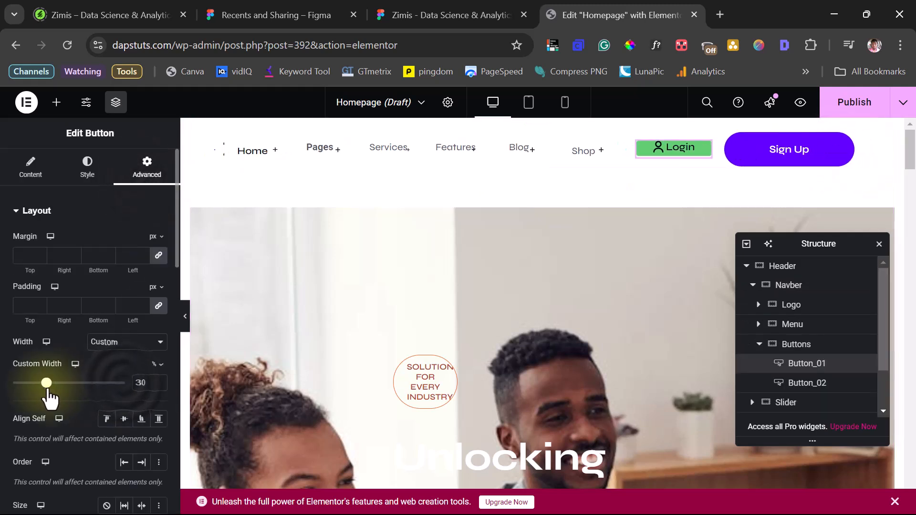
{"action": "left_click", "coordinate": [807, 383]}
{"action": "left_click", "coordinate": [147, 167]}
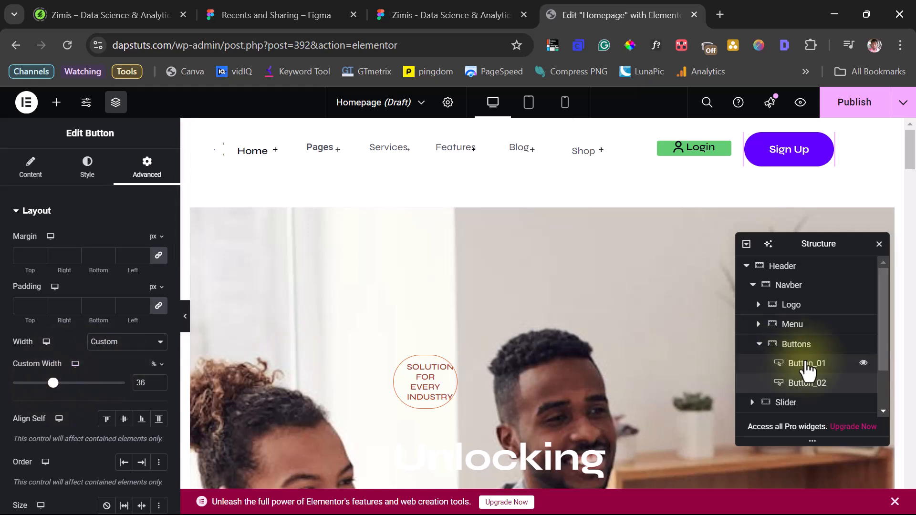
Step: Set the navbar Login button's background color to white (#FFFFFF)
{"action": "left_click", "coordinate": [806, 364]}
{"action": "left_click", "coordinate": [77, 179]}
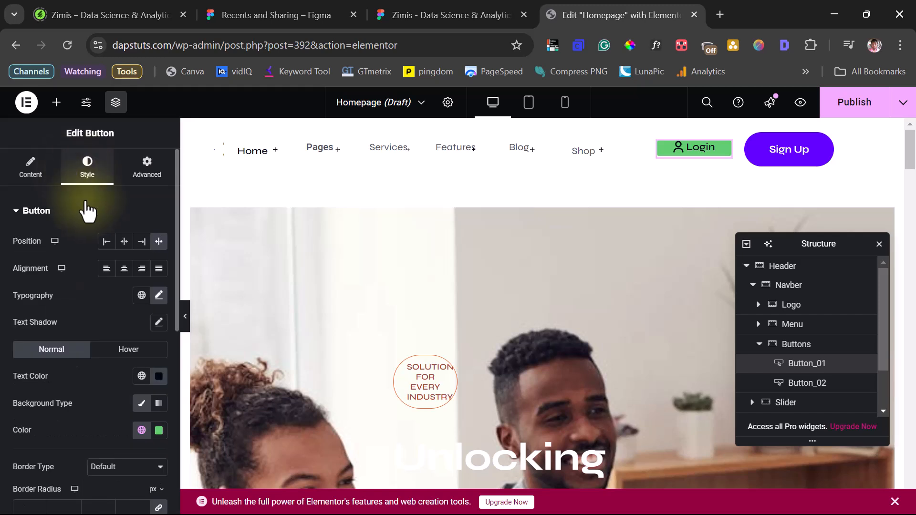
{"action": "left_click", "coordinate": [142, 430]}
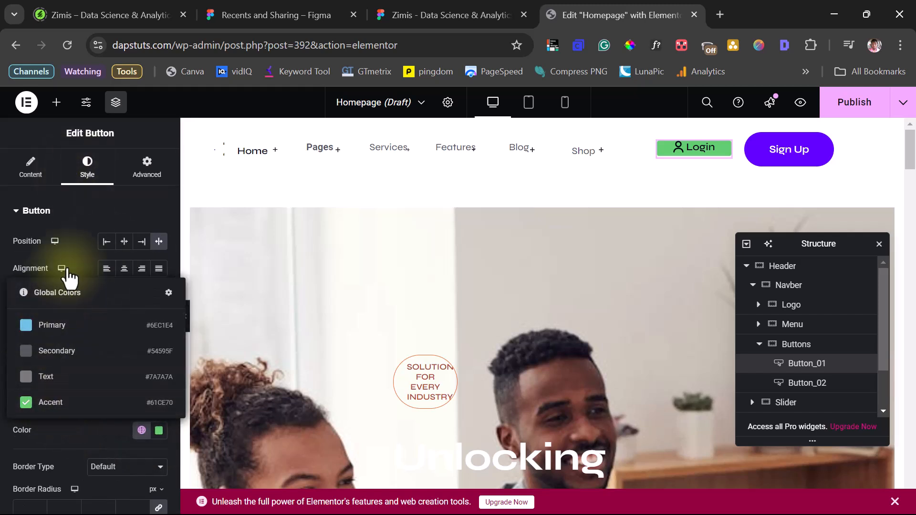
{"action": "left_click", "coordinate": [155, 432]}
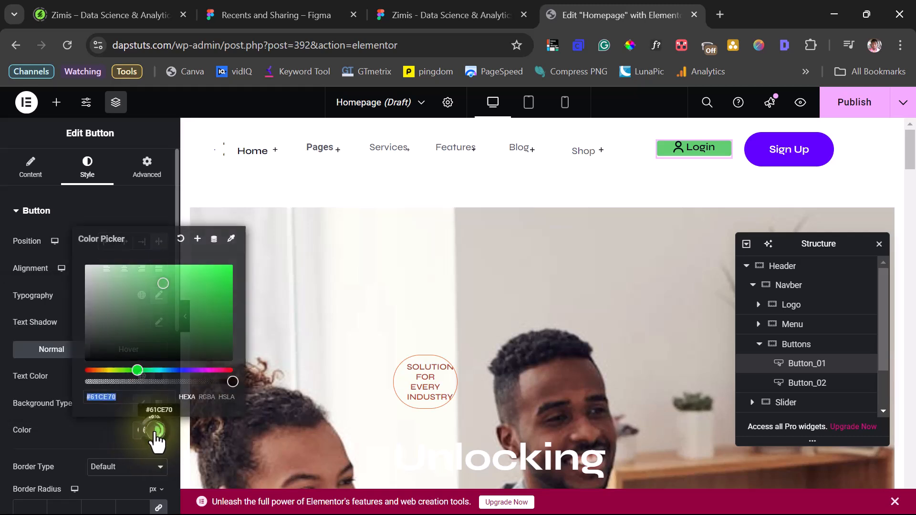
{"action": "left_click", "coordinate": [91, 446]}
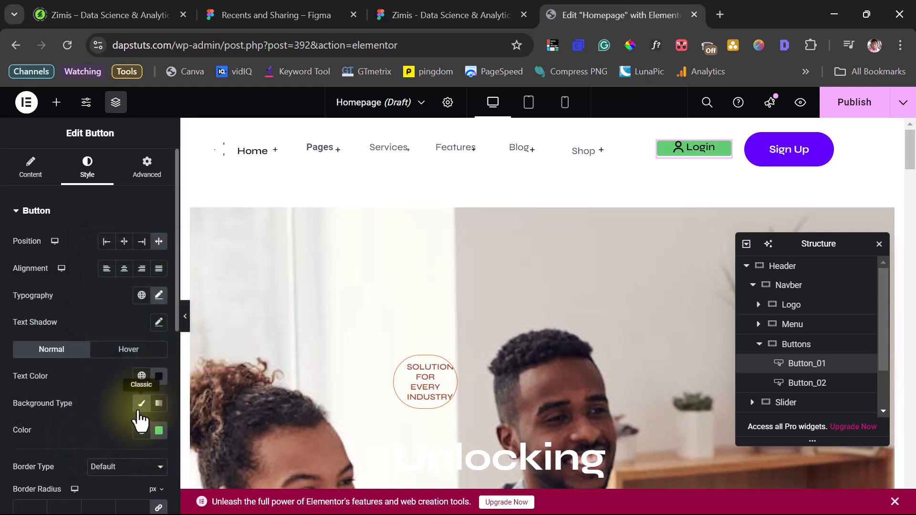
{"action": "left_click", "coordinate": [158, 430]}
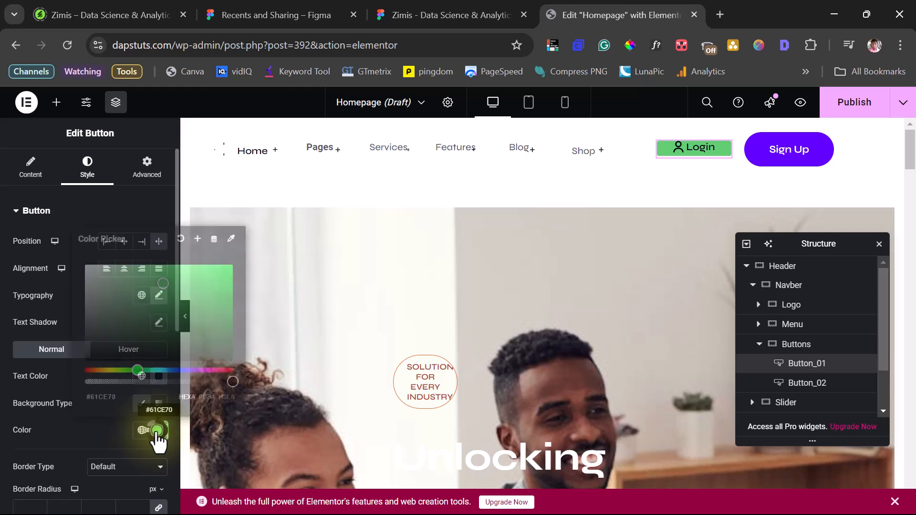
{"action": "left_click_drag", "start_coordinate": [161, 287], "coordinate": [62, 268]}
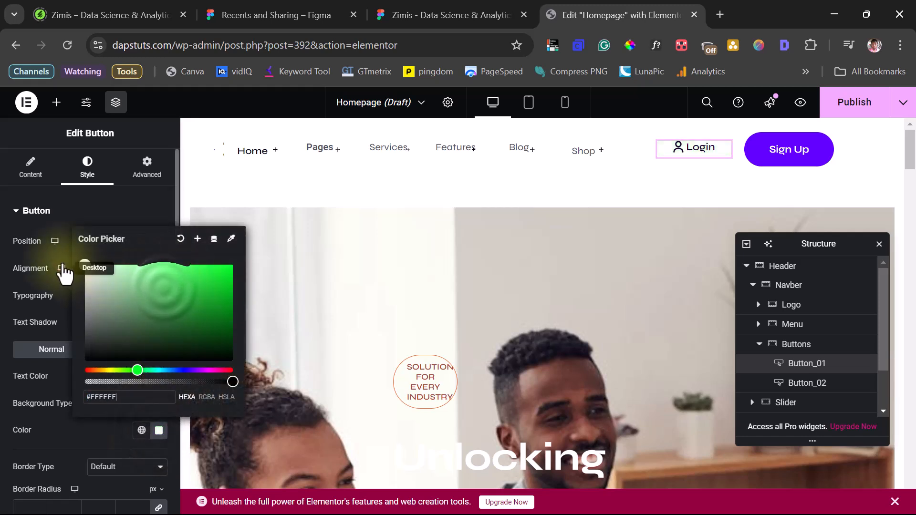
{"action": "left_click", "coordinate": [64, 430]}
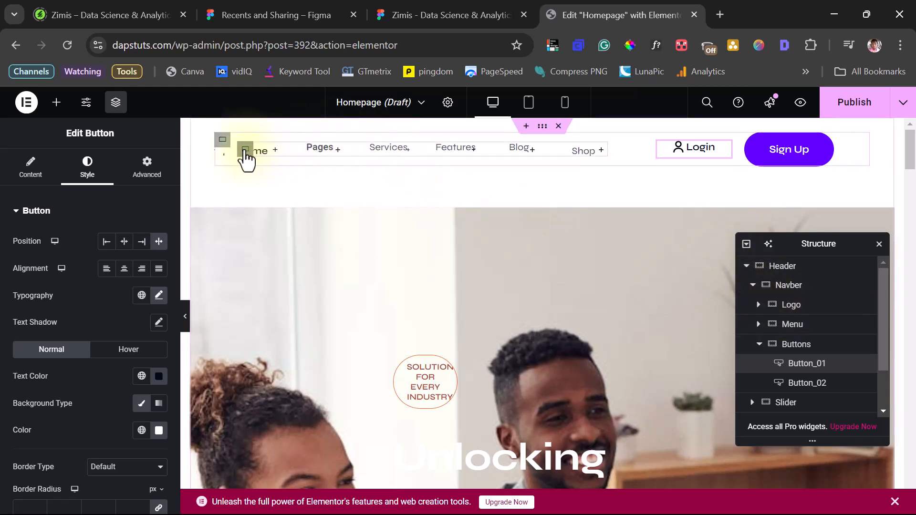
Step: Widen the navbar's Logo container to about 12.8% so the full Zimis logo fits, and preview the navbar full-width
{"action": "left_click", "coordinate": [782, 309]}
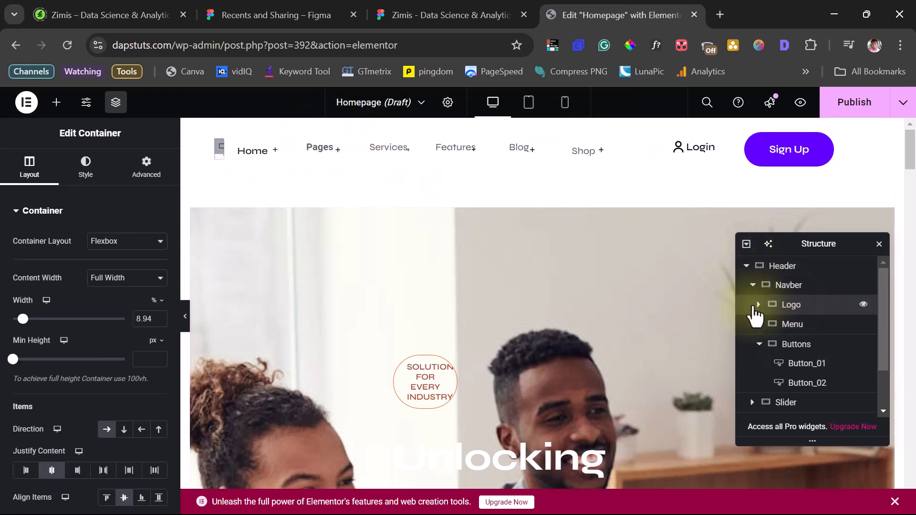
{"action": "left_click_drag", "start_coordinate": [225, 154], "coordinate": [298, 165]}
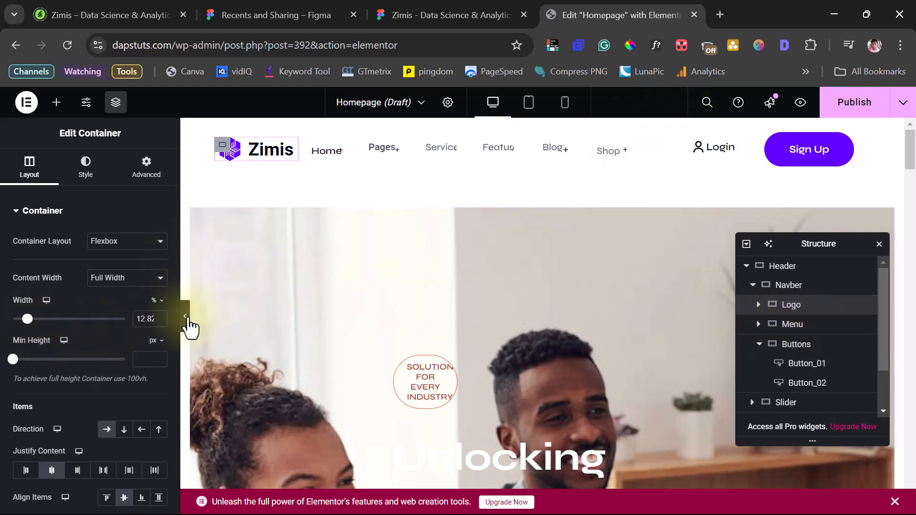
{"action": "left_click", "coordinate": [186, 317]}
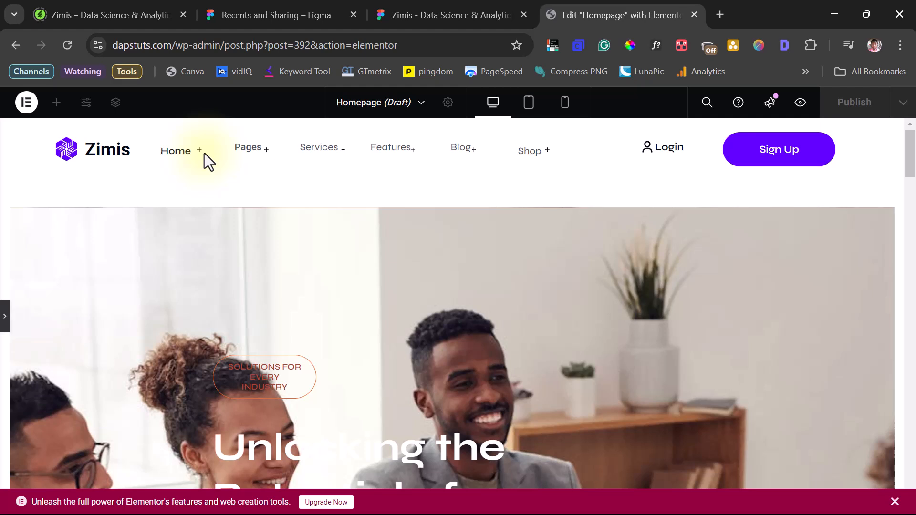
{"action": "left_click", "coordinate": [3, 326]}
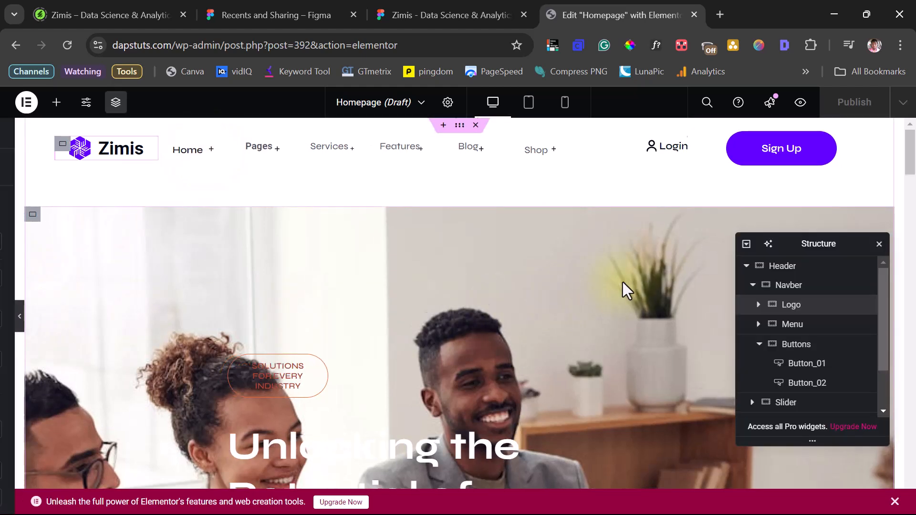
Step: Widen the container of the "Solutions for Every Industry" label in the hero slider
{"action": "left_click", "coordinate": [623, 282]}
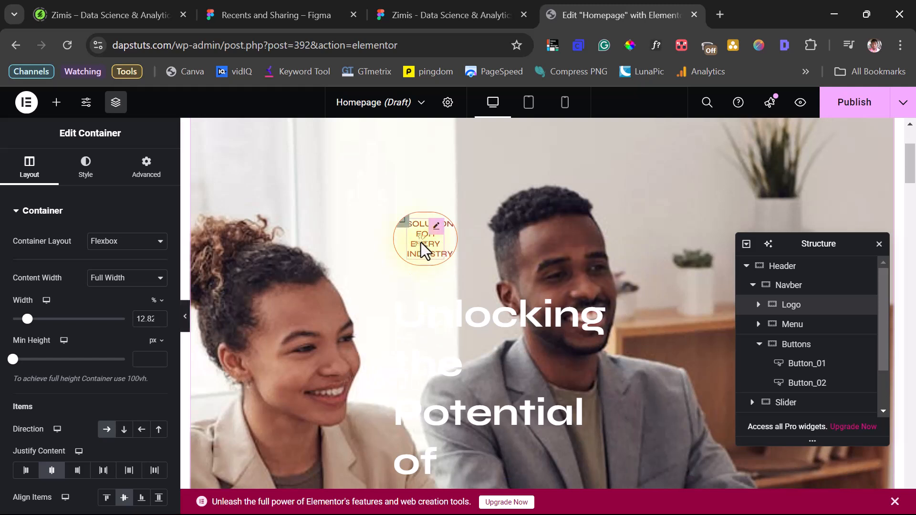
{"action": "left_click", "coordinate": [422, 249]}
{"action": "left_click_drag", "start_coordinate": [454, 239], "coordinate": [588, 238]}
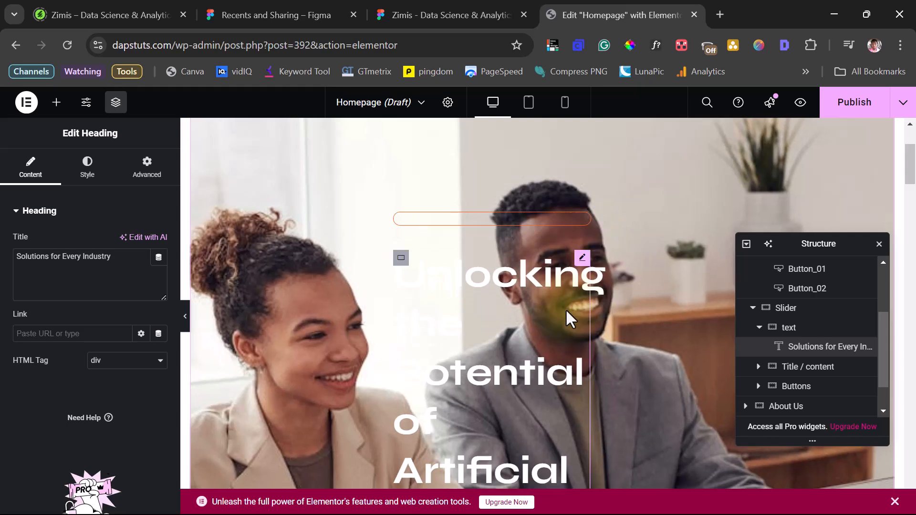
Step: Widen the hero heading "Unlocking the Potential of Artificial Intelligence" and set its font size to 42 px
{"action": "left_click", "coordinate": [563, 307]}
{"action": "left_click_drag", "start_coordinate": [678, 351], "coordinate": [861, 305]}
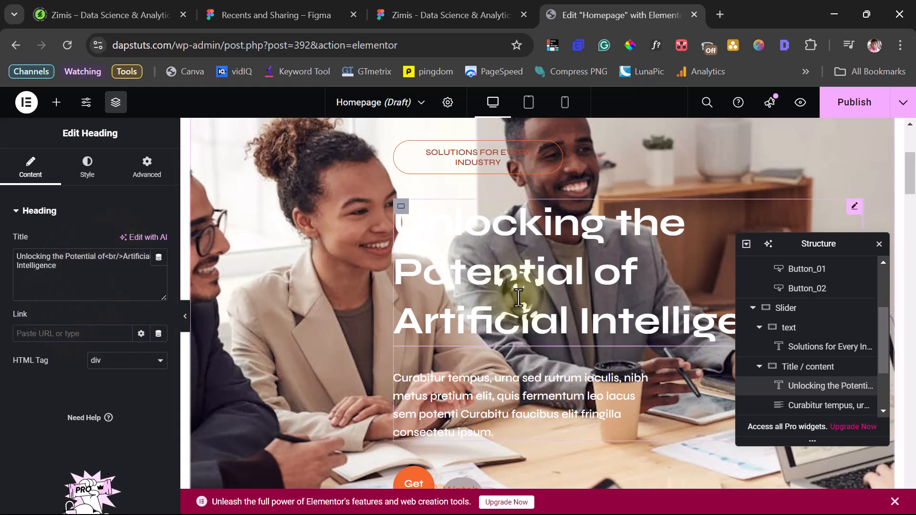
{"action": "left_click", "coordinate": [87, 164]}
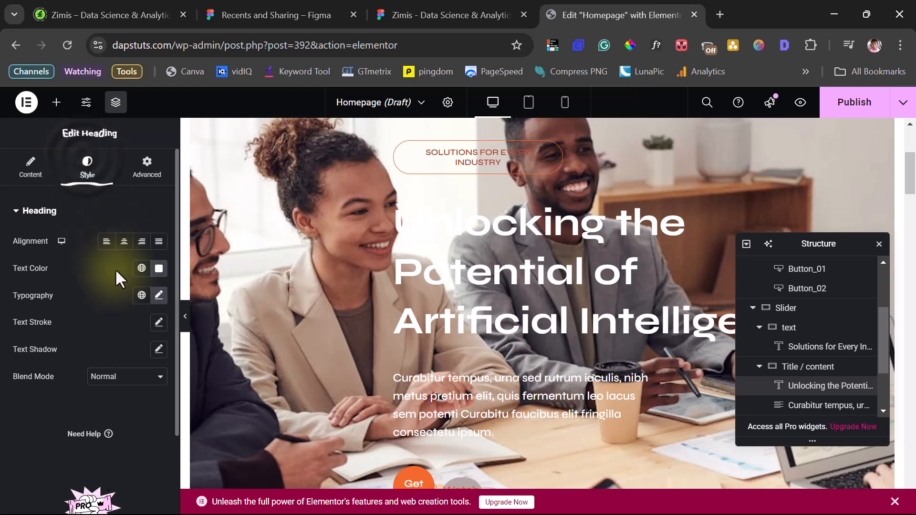
{"action": "left_click", "coordinate": [159, 295]}
{"action": "left_click_drag", "start_coordinate": [75, 395], "coordinate": [40, 397]}
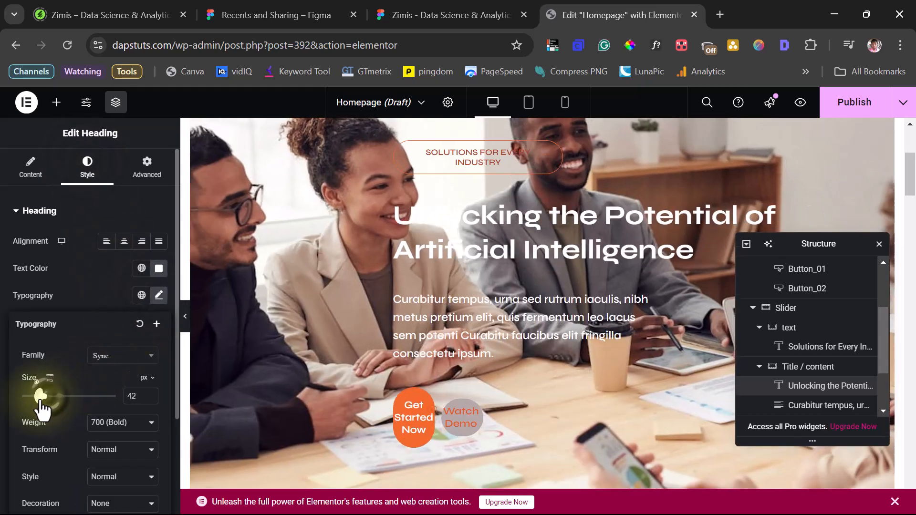
Step: Widen the hero paragraph below the heading and set the hero buttons container's width to 100%
{"action": "left_click", "coordinate": [476, 328]}
{"action": "left_click_drag", "start_coordinate": [661, 327], "coordinate": [812, 305]}
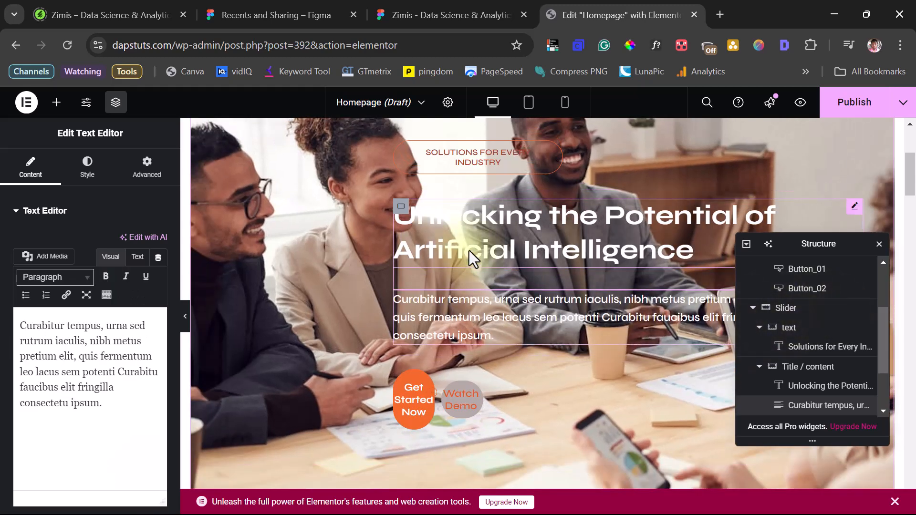
{"action": "scroll", "coordinate": [490, 244], "scroll_direction": "down", "scroll_amount": 1}
{"action": "left_click", "coordinate": [402, 308]}
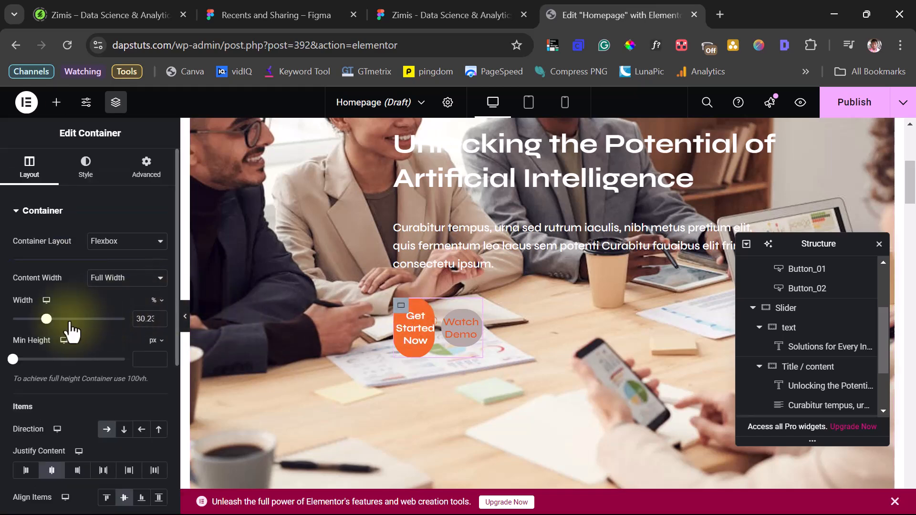
{"action": "left_click_drag", "start_coordinate": [46, 319], "coordinate": [125, 319]}
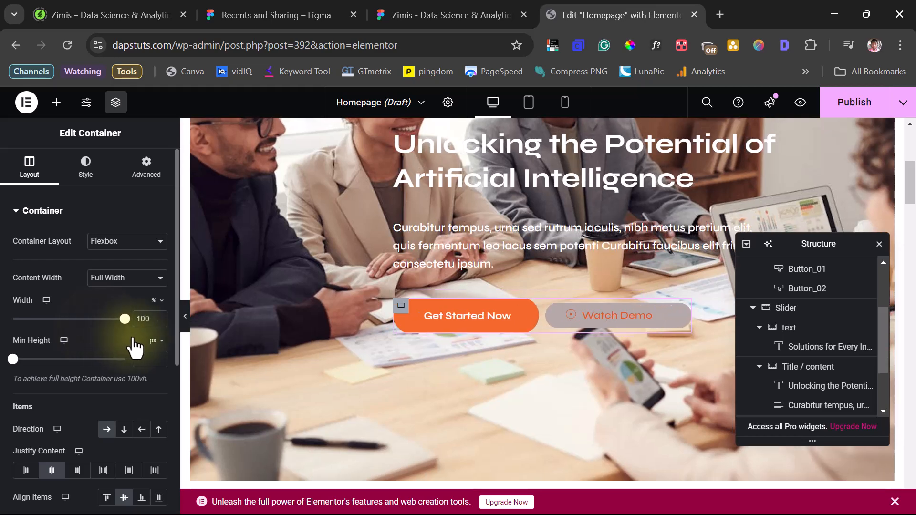
Step: Widen the "About Mnsigh" label's container and set the About Us section container's width to 84%
{"action": "scroll", "coordinate": [603, 253], "scroll_direction": "down", "scroll_amount": 6}
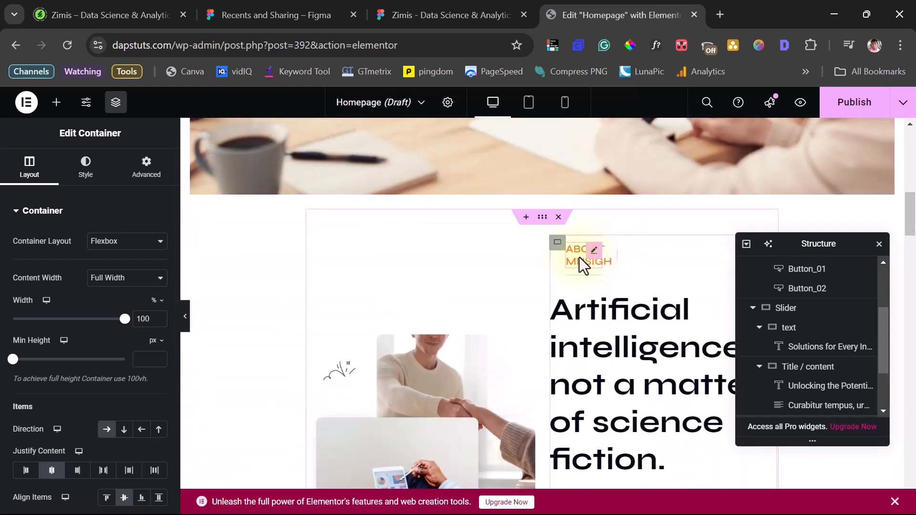
{"action": "left_click", "coordinate": [574, 253]}
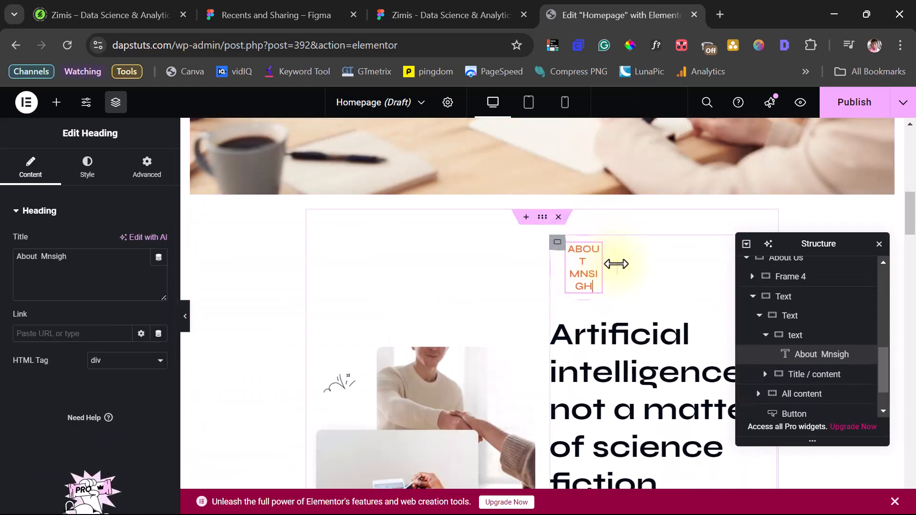
{"action": "left_click_drag", "start_coordinate": [637, 265], "coordinate": [703, 260]}
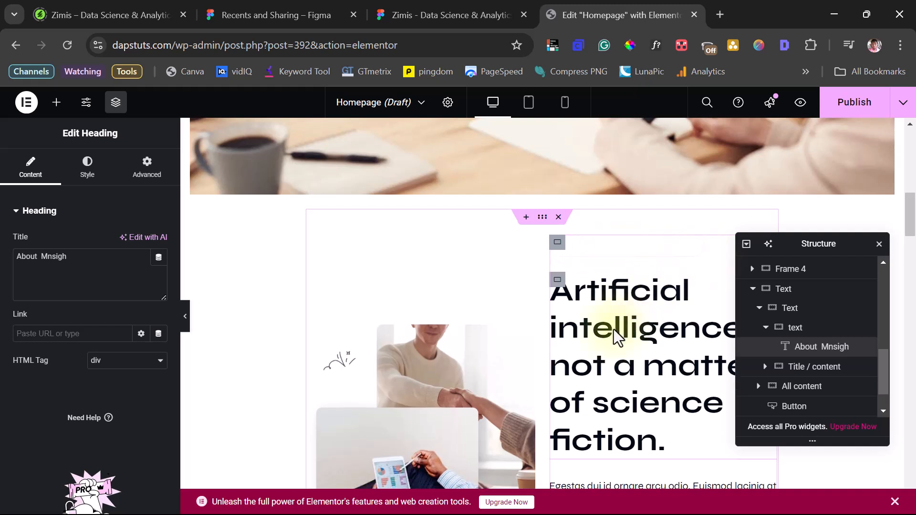
{"action": "left_click", "coordinate": [541, 217]}
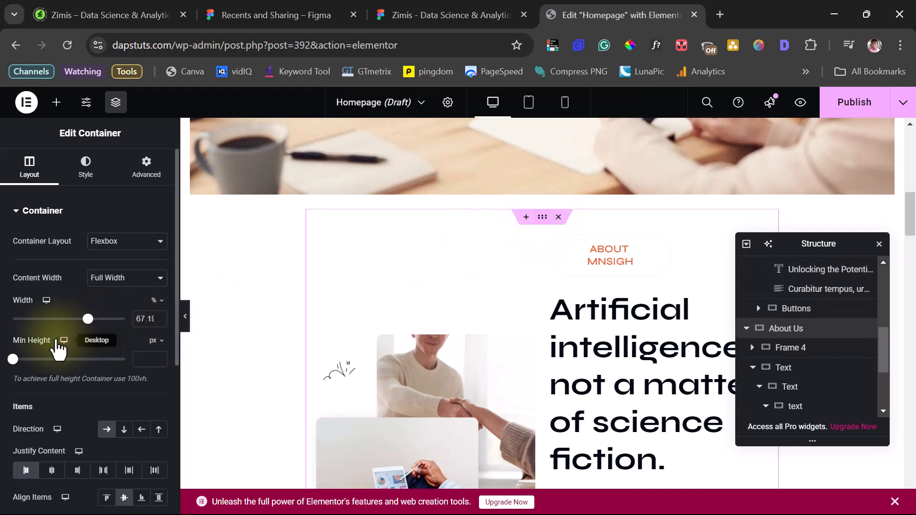
{"action": "left_click_drag", "start_coordinate": [88, 319], "coordinate": [107, 319]}
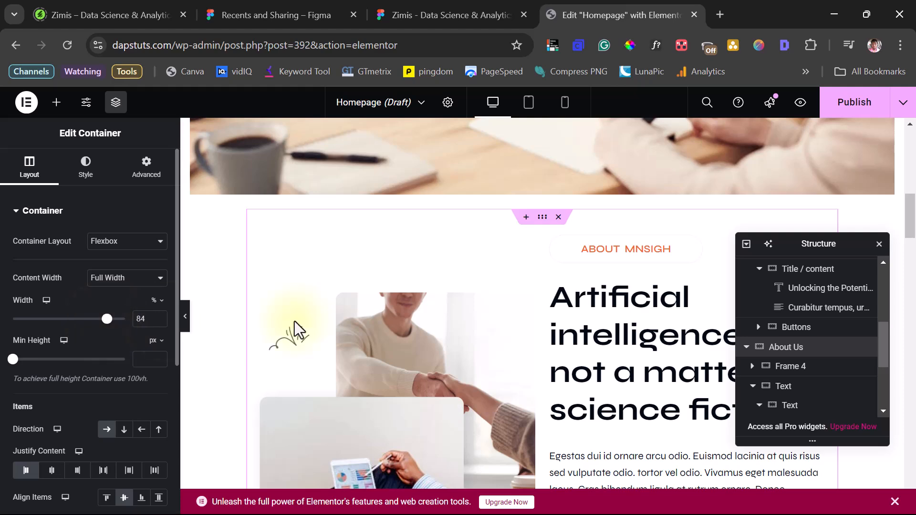
Step: Try to enlarge the About Us section's image by adjusting its width
{"action": "scroll", "coordinate": [585, 348], "scroll_direction": "down", "scroll_amount": 3}
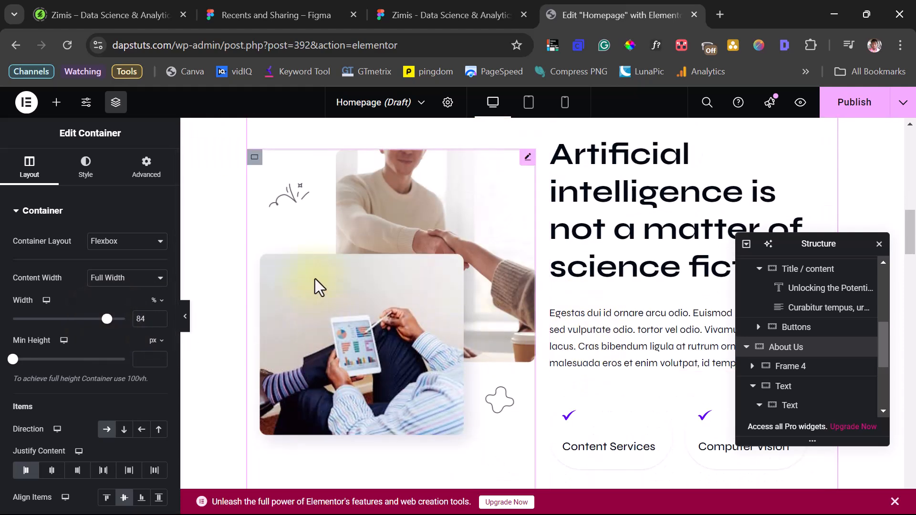
{"action": "left_click", "coordinate": [255, 159]}
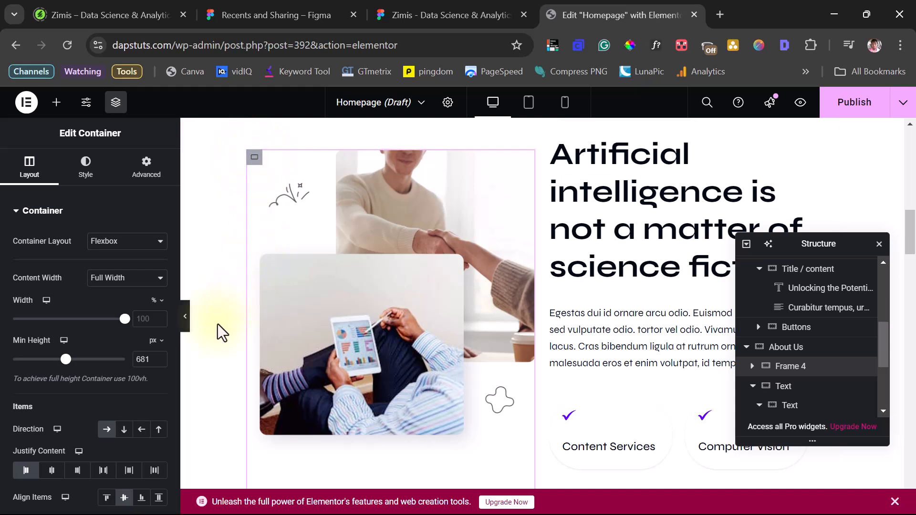
{"action": "left_click", "coordinate": [527, 162]}
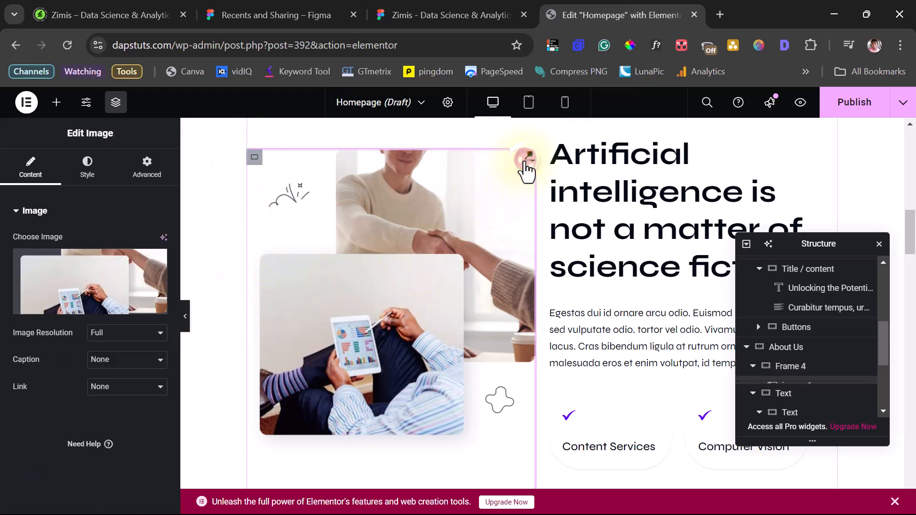
{"action": "left_click", "coordinate": [95, 172]}
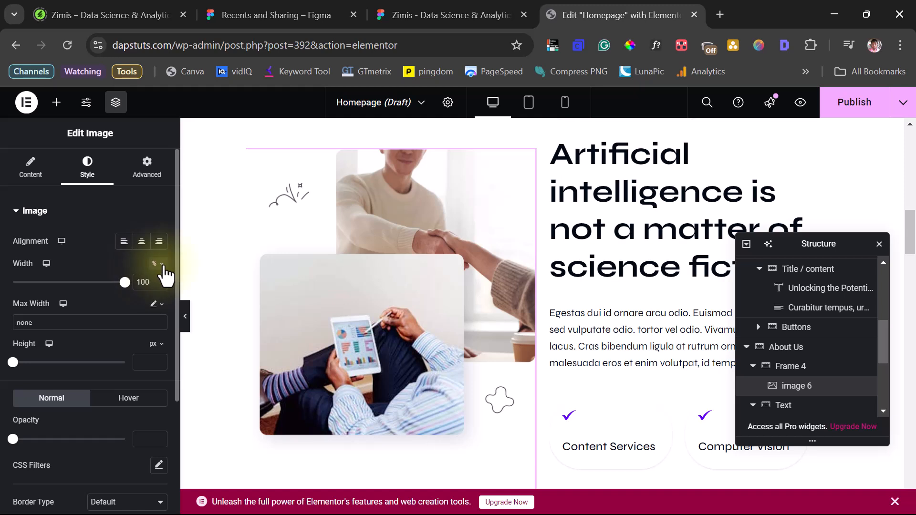
{"action": "mouse_move", "coordinate": [125, 281]}
{"action": "left_mouse_down"}
{"action": "mouse_move", "coordinate": [113, 288]}
{"action": "mouse_move", "coordinate": [133, 295]}
{"action": "left_mouse_up"}
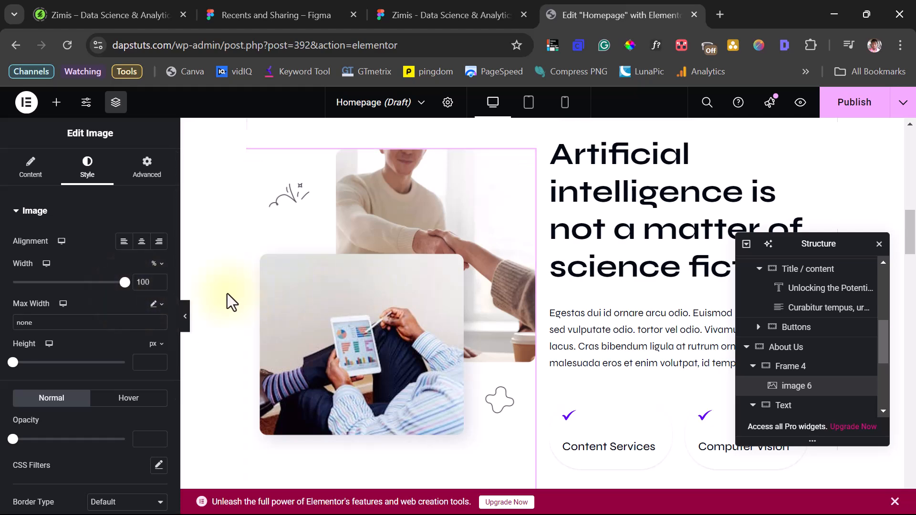
Step: Preview the About Us section without the editing controls and check its image, text and feature boxes
{"action": "left_click", "coordinate": [185, 307]}
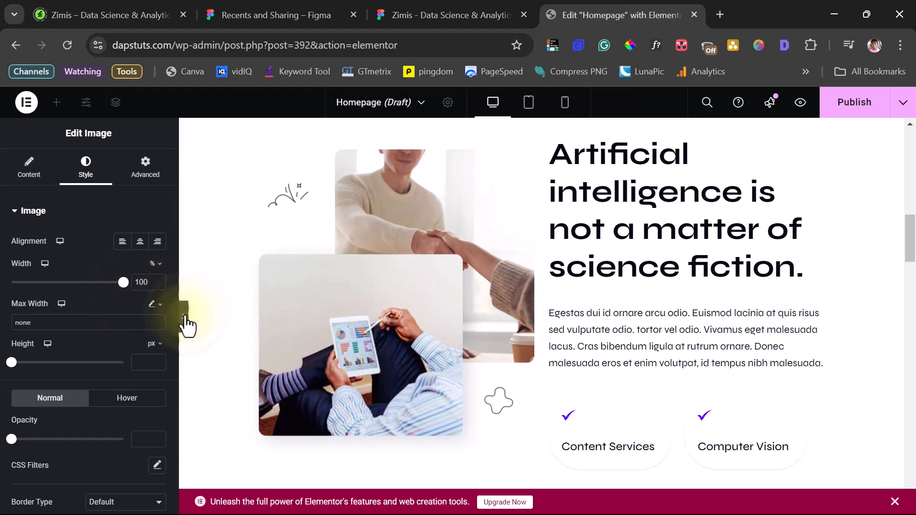
{"action": "scroll", "coordinate": [373, 287], "scroll_direction": "up", "scroll_amount": 3}
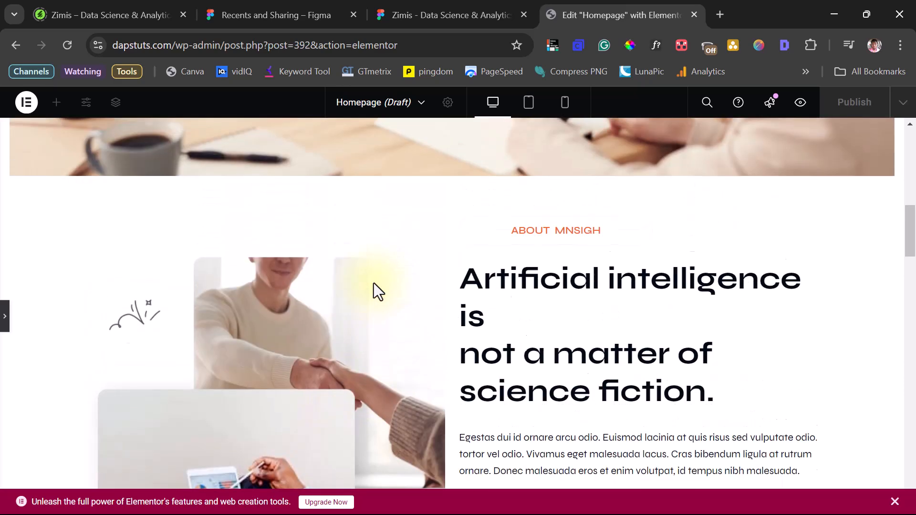
{"action": "scroll", "coordinate": [317, 300], "scroll_direction": "down", "scroll_amount": 7}
{"action": "scroll", "coordinate": [317, 306], "scroll_direction": "up", "scroll_amount": 2}
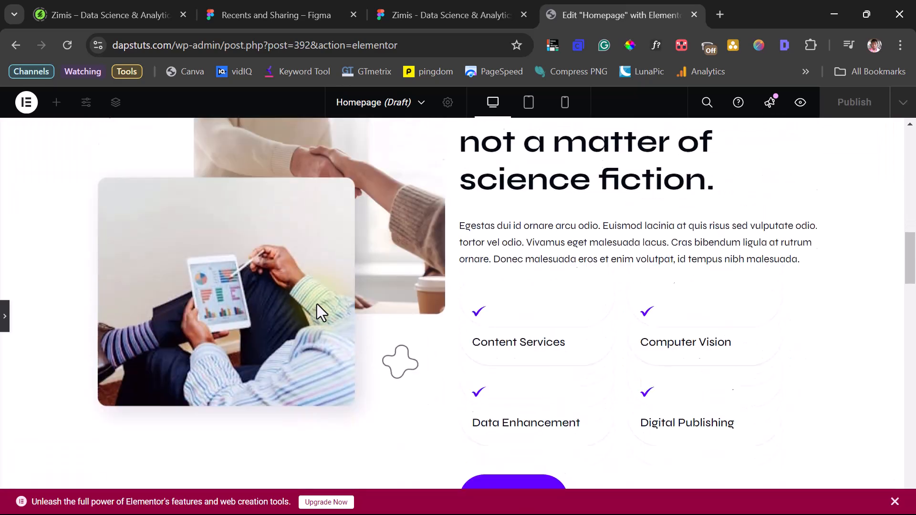
Step: Set the Content Services icon box to left icon position with middle vertical alignment, and widen the box
{"action": "left_click", "coordinate": [4, 317]}
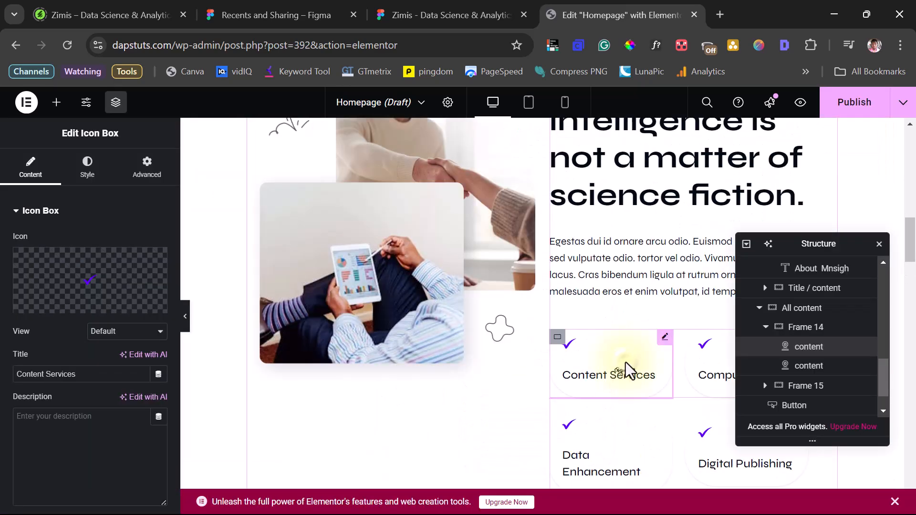
{"action": "left_click", "coordinate": [85, 172]}
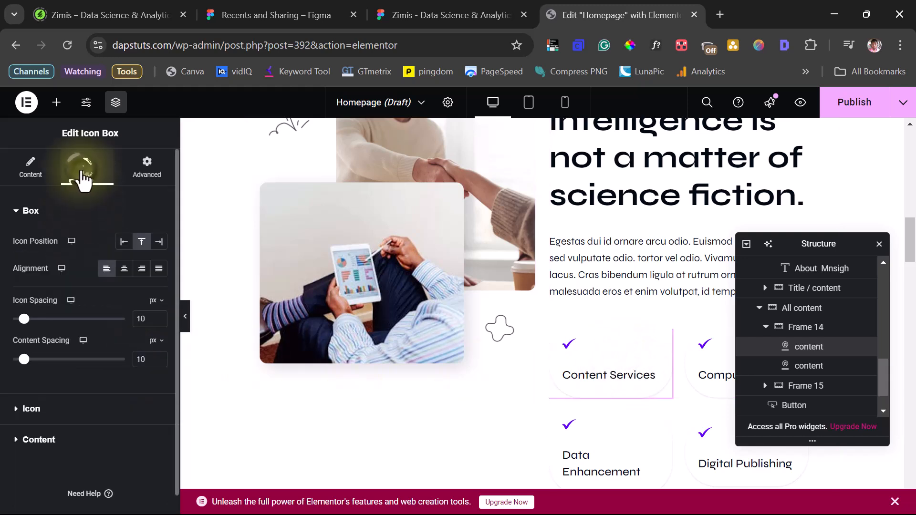
{"action": "left_click", "coordinate": [123, 242]}
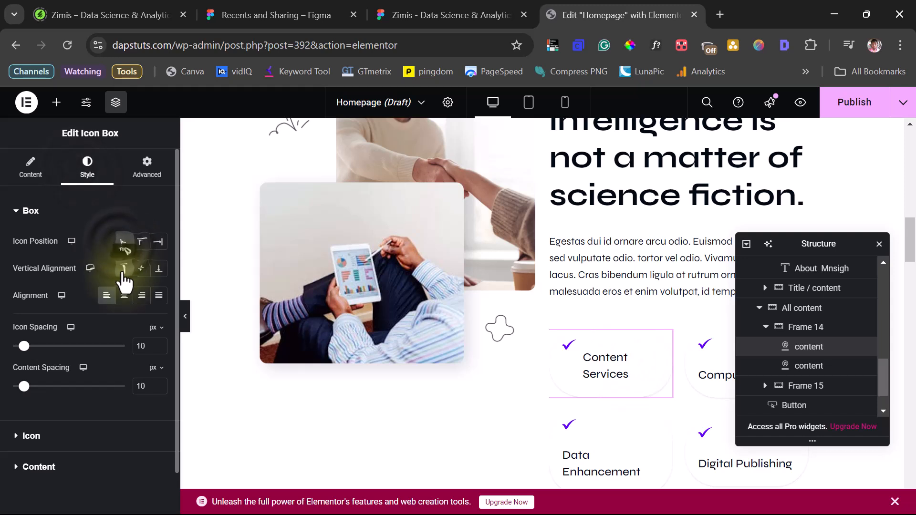
{"action": "left_click", "coordinate": [143, 270]}
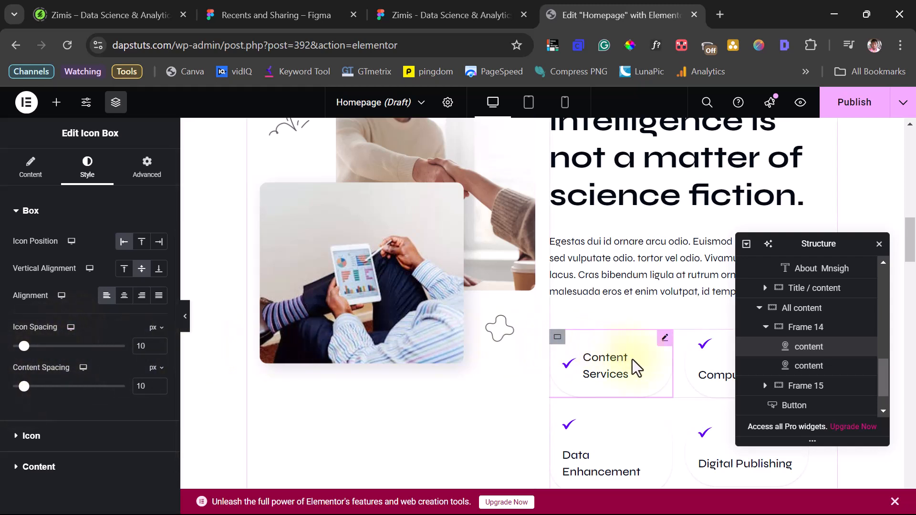
{"action": "left_click_drag", "start_coordinate": [671, 360], "coordinate": [698, 359]}
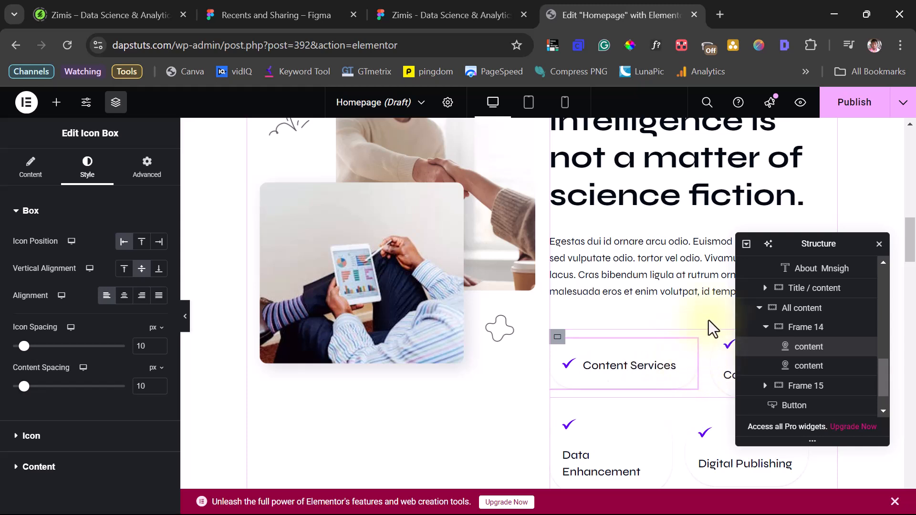
Step: Set the Computer Vision icon box to left icon position with middle vertical alignment
{"action": "left_click_drag", "start_coordinate": [816, 241], "coordinate": [400, 243]}
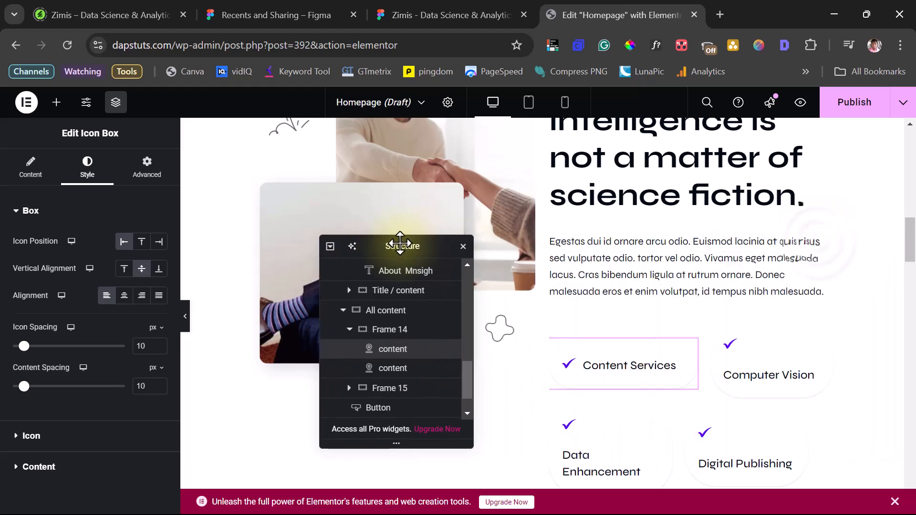
{"action": "left_click", "coordinate": [795, 370]}
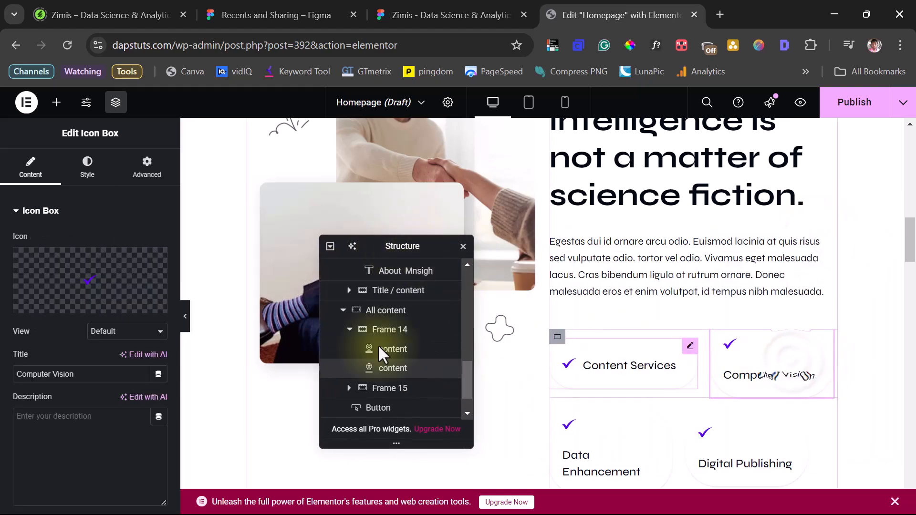
{"action": "left_click", "coordinate": [90, 167]}
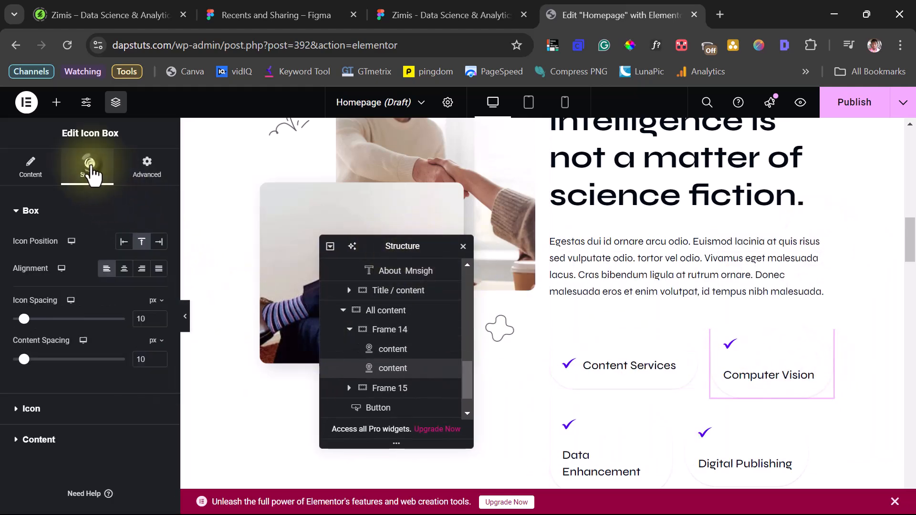
{"action": "left_click", "coordinate": [123, 244]}
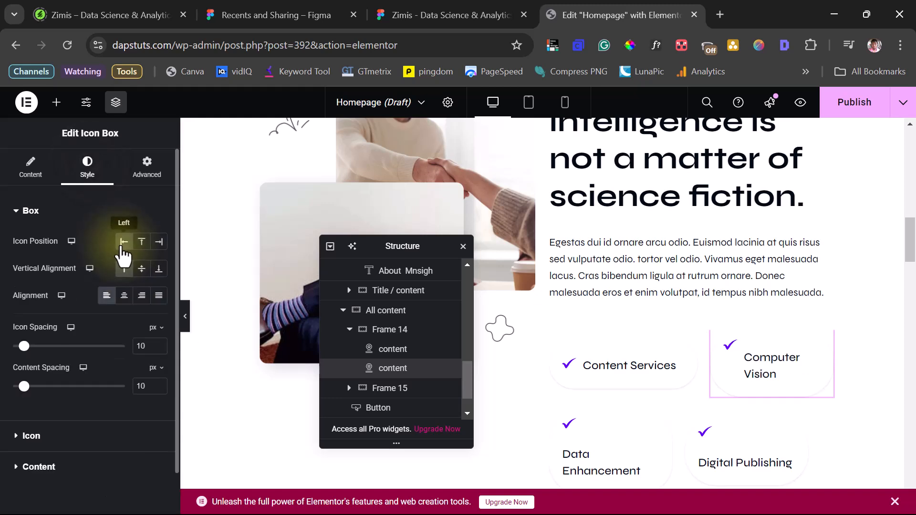
{"action": "left_click", "coordinate": [142, 270]}
{"action": "left_click", "coordinate": [787, 368]}
{"action": "left_click", "coordinate": [785, 368]}
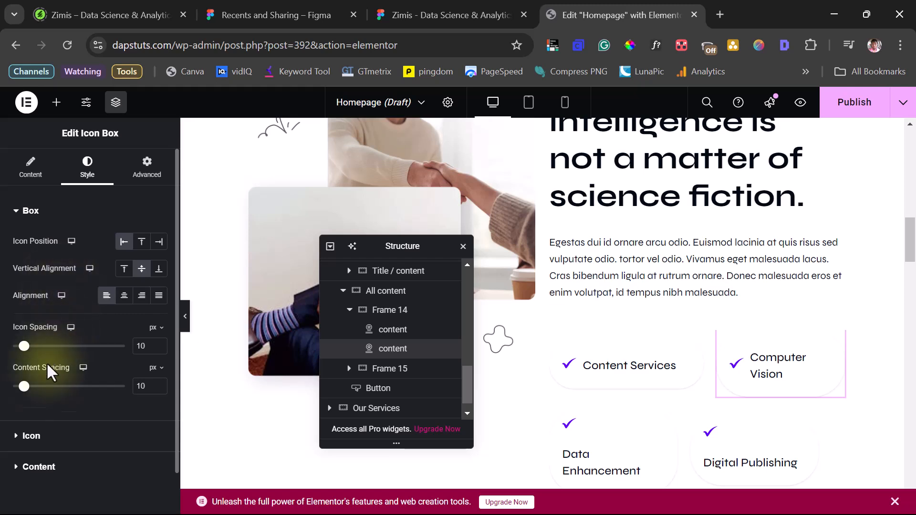
Step: Set the title typography size of the Computer Vision icon box to 14 px
{"action": "left_click", "coordinate": [31, 467]}
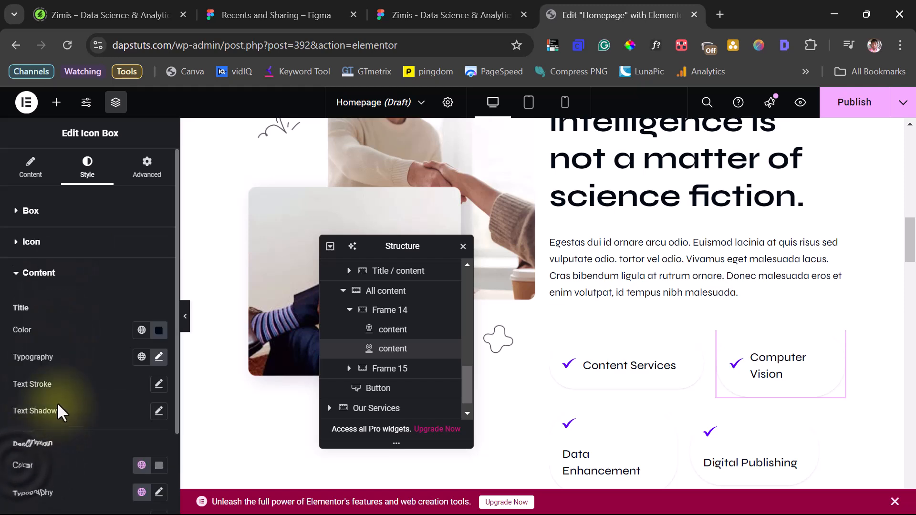
{"action": "left_click", "coordinate": [159, 357]}
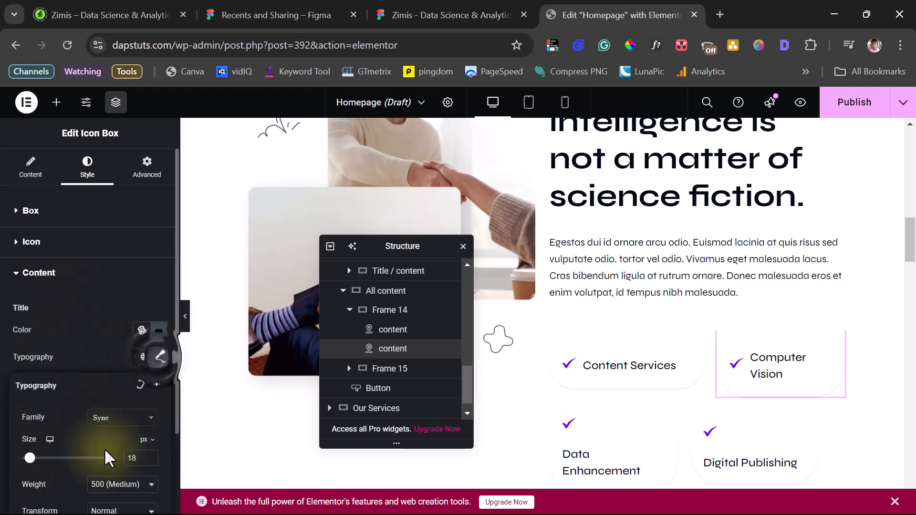
{"action": "left_click_drag", "start_coordinate": [29, 460], "coordinate": [27, 459]}
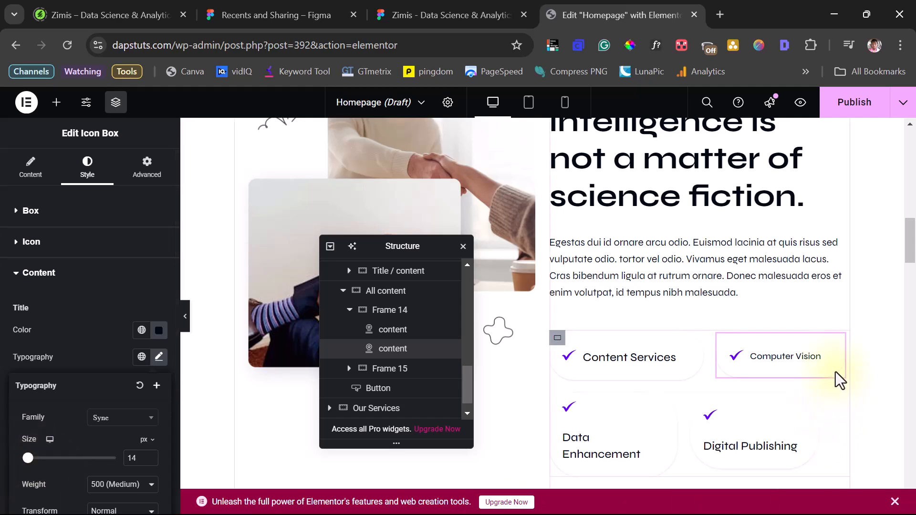
Step: Copy the Computer Vision box's style to the Data Enhancement and Digital Publishing boxes, and widen the Data Enhancement box
{"action": "scroll", "coordinate": [812, 368], "scroll_direction": "down", "scroll_amount": 2}
{"action": "left_click", "coordinate": [625, 369]}
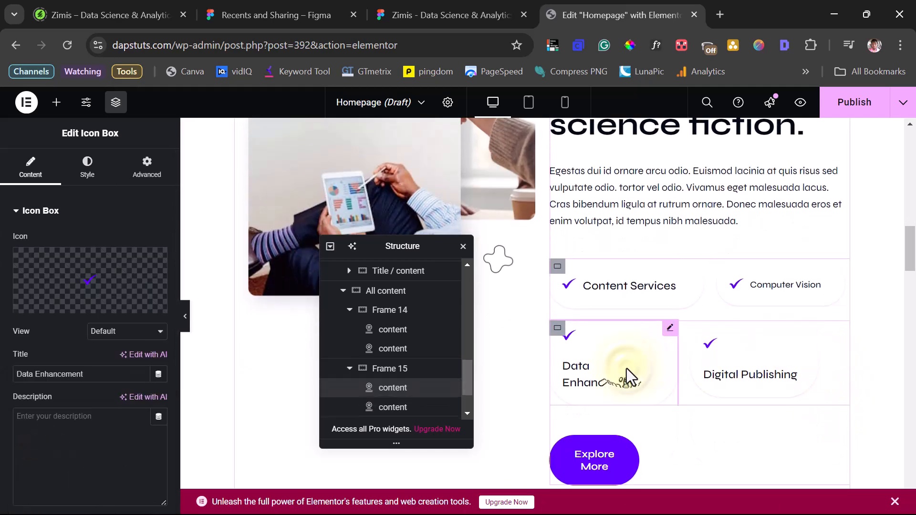
{"action": "right_click", "coordinate": [777, 285]}
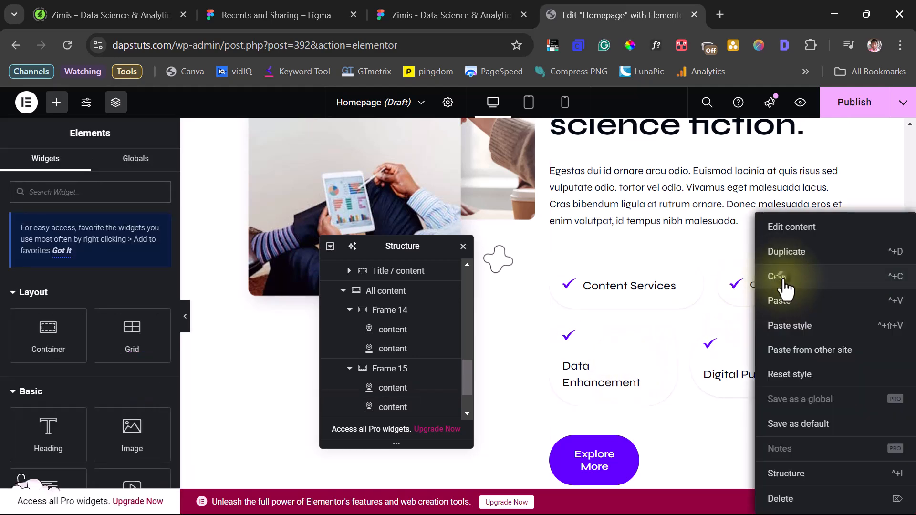
{"action": "left_click", "coordinate": [783, 280]}
{"action": "right_click", "coordinate": [637, 376]}
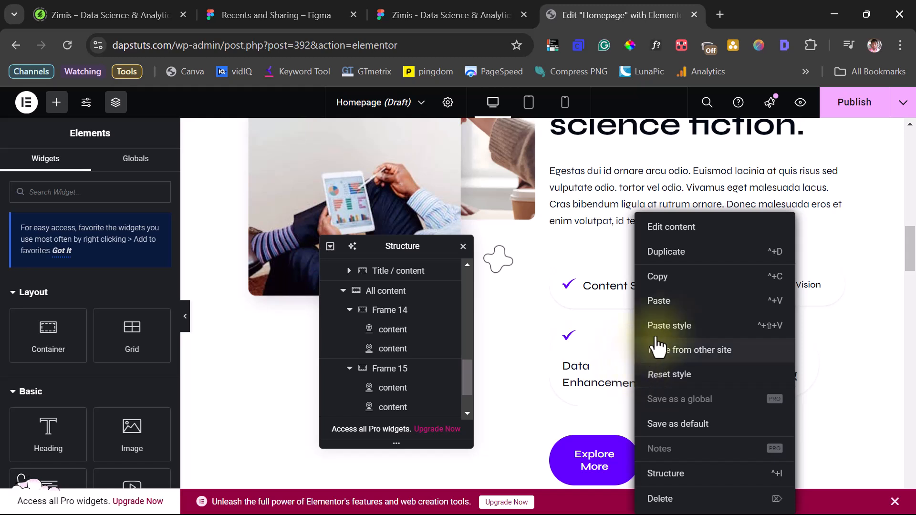
{"action": "left_click", "coordinate": [668, 327]}
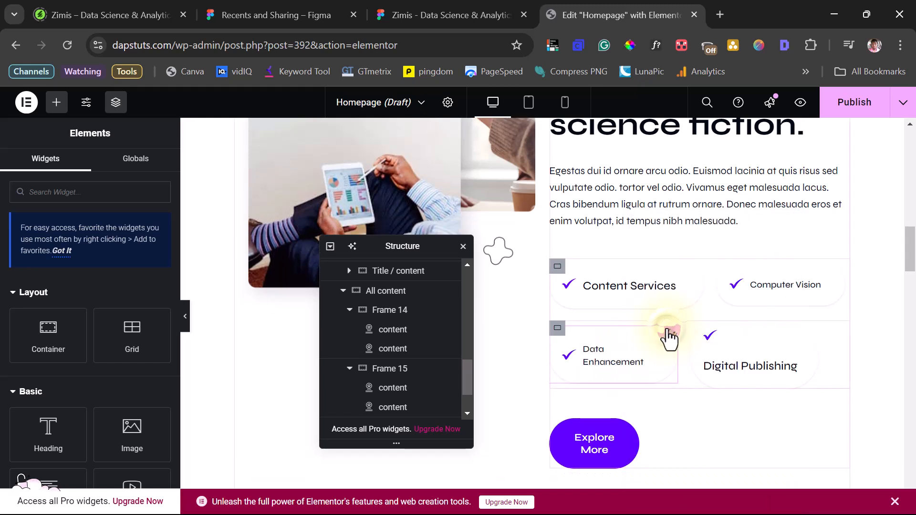
{"action": "right_click", "coordinate": [748, 354]}
{"action": "left_click", "coordinate": [753, 324]}
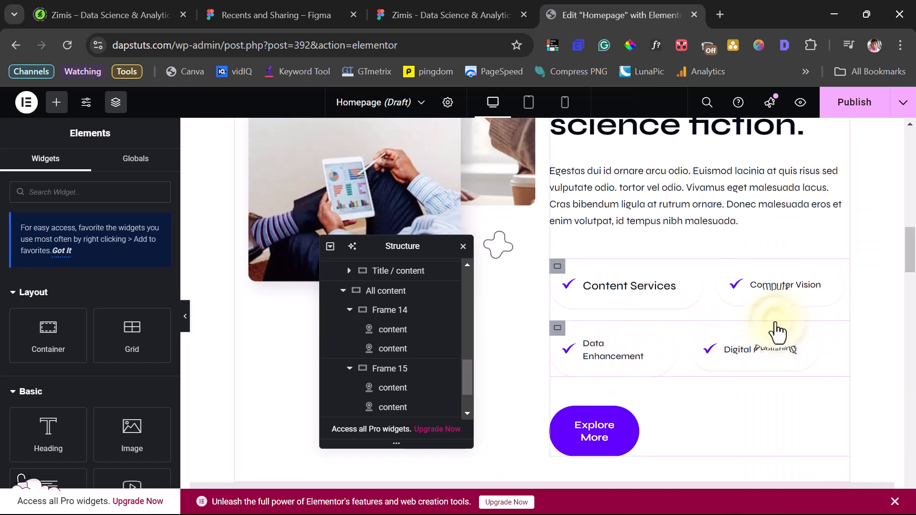
{"action": "left_click", "coordinate": [618, 357]}
{"action": "left_click_drag", "start_coordinate": [675, 354], "coordinate": [704, 357]}
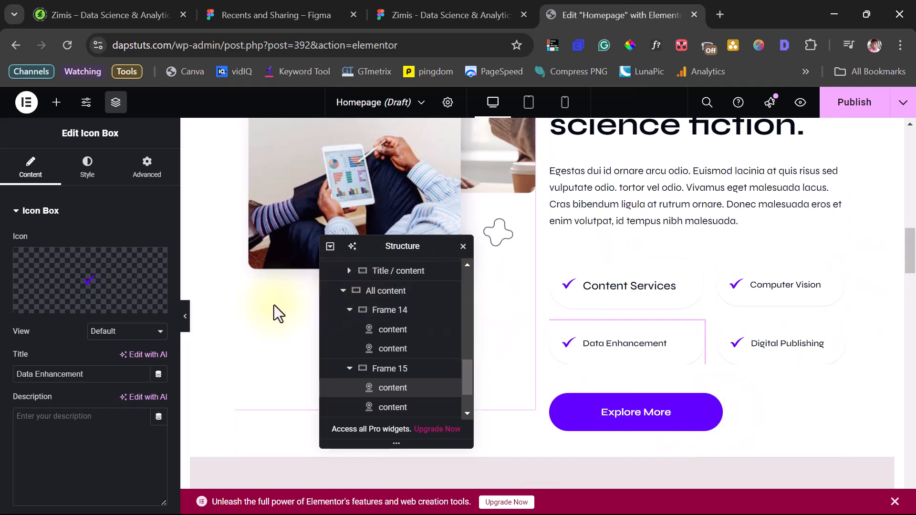
Step: Preview the About Us section without the editing controls and set its container's width to 82%
{"action": "left_click", "coordinate": [185, 326]}
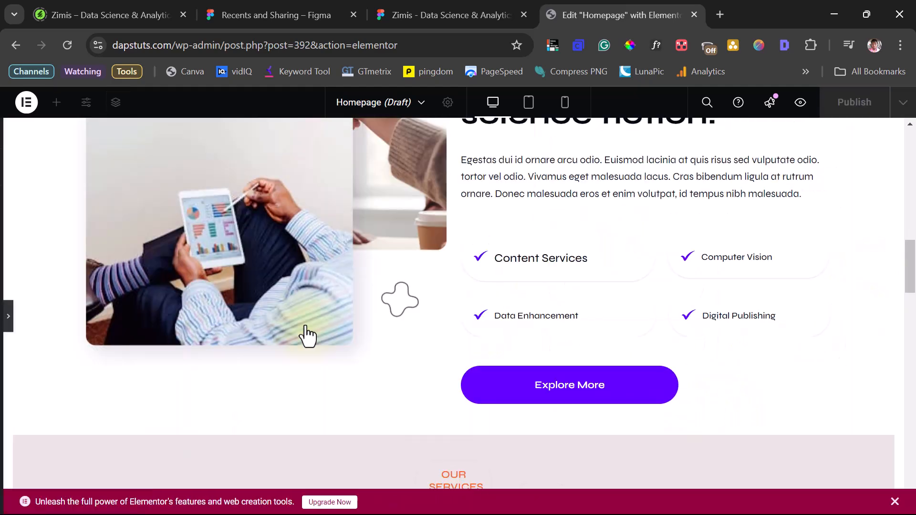
{"action": "scroll", "coordinate": [353, 317], "scroll_direction": "up", "scroll_amount": 4}
{"action": "scroll", "coordinate": [353, 319], "scroll_direction": "down", "scroll_amount": 3}
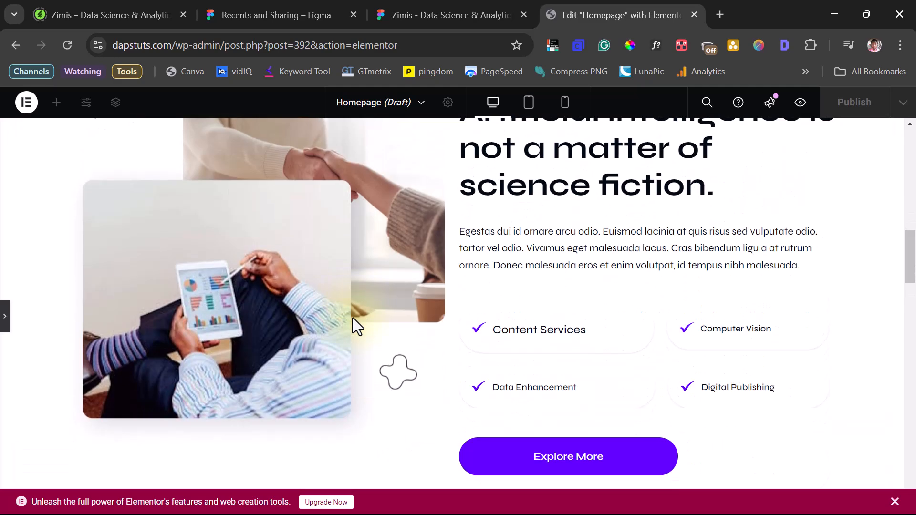
{"action": "scroll", "coordinate": [414, 300], "scroll_direction": "up", "scroll_amount": 5}
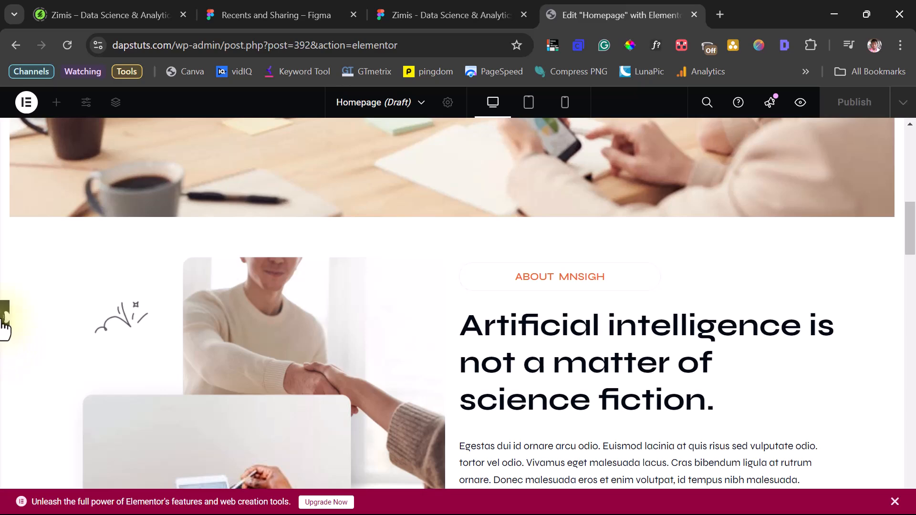
{"action": "key", "text": "ctrl+i"}
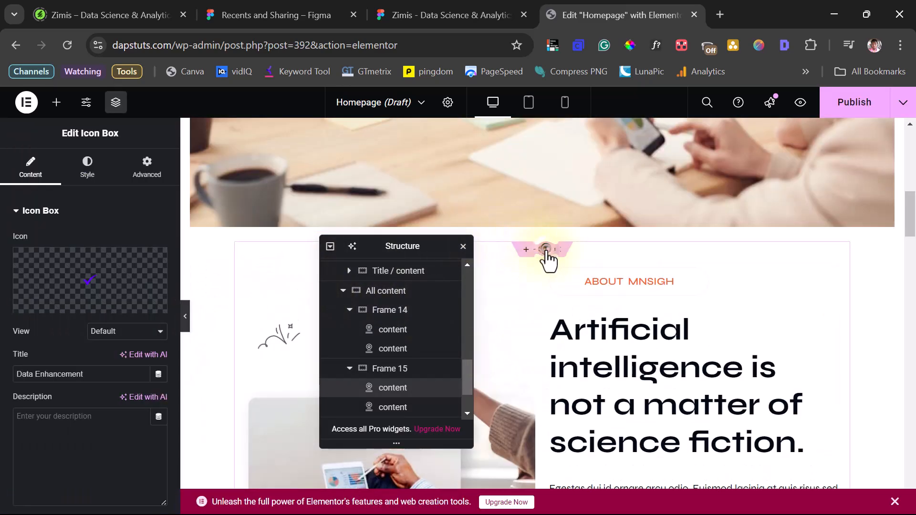
{"action": "left_click", "coordinate": [545, 252]}
{"action": "left_click_drag", "start_coordinate": [110, 319], "coordinate": [98, 322]}
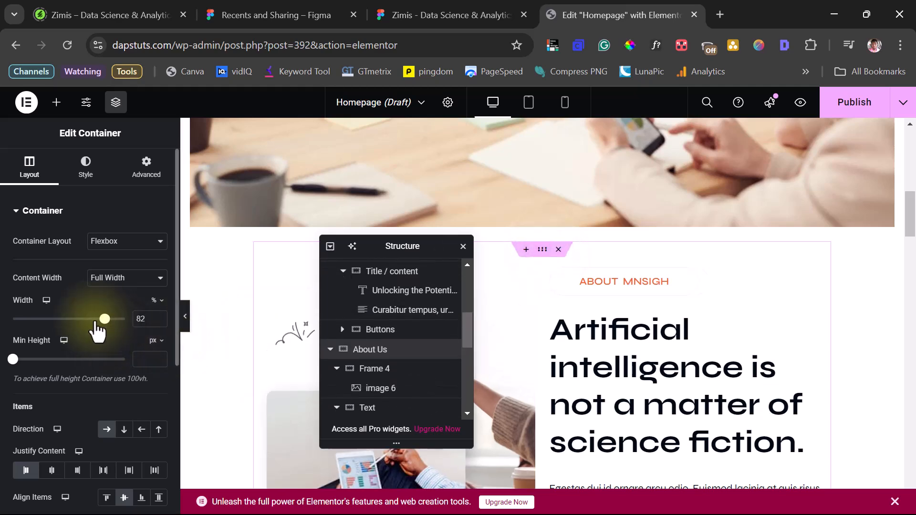
Step: Widen the "Our Services" label's container and set the section's Title container width to 63%
{"action": "scroll", "coordinate": [554, 329], "scroll_direction": "down", "scroll_amount": 10}
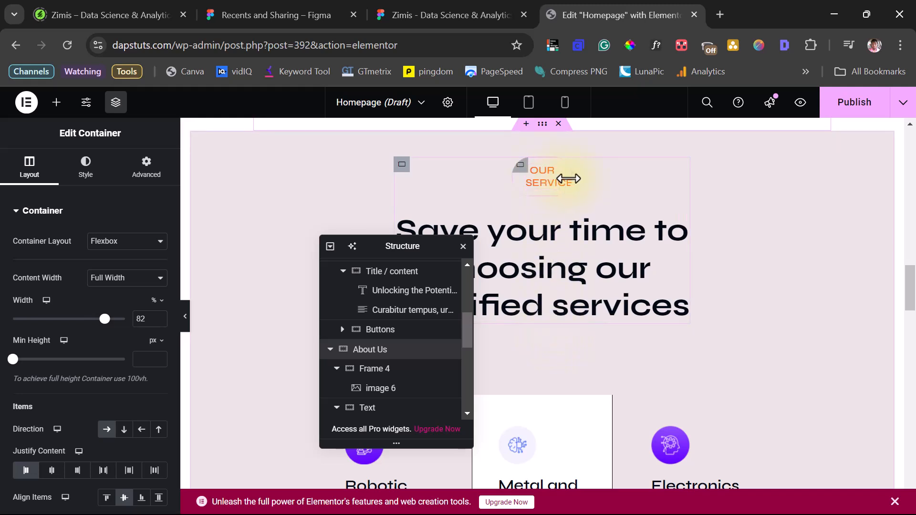
{"action": "left_click_drag", "start_coordinate": [603, 182], "coordinate": [637, 188]}
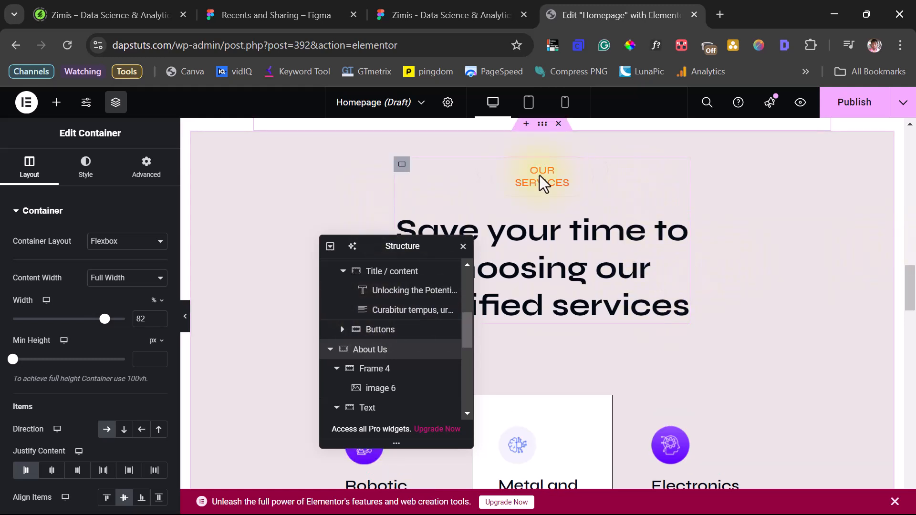
{"action": "left_click", "coordinate": [403, 170]}
{"action": "left_click", "coordinate": [64, 320]}
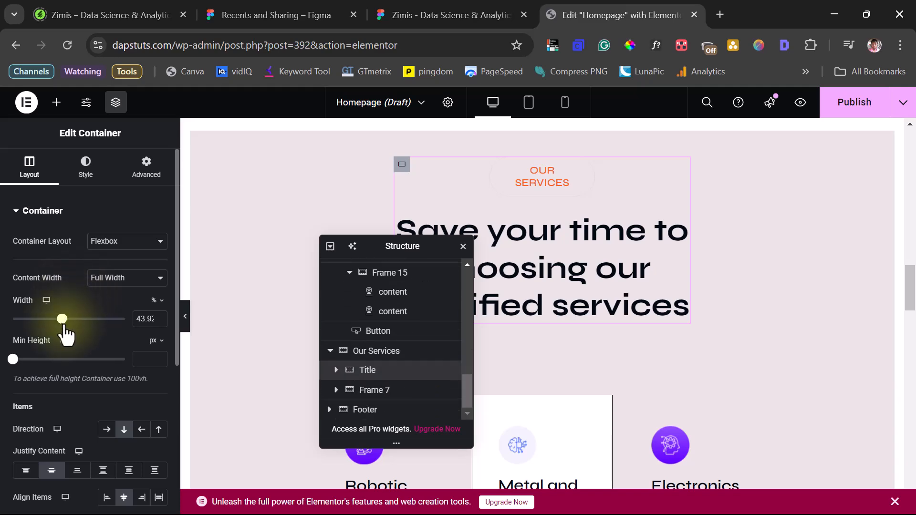
{"action": "left_click_drag", "start_coordinate": [72, 326], "coordinate": [84, 328]}
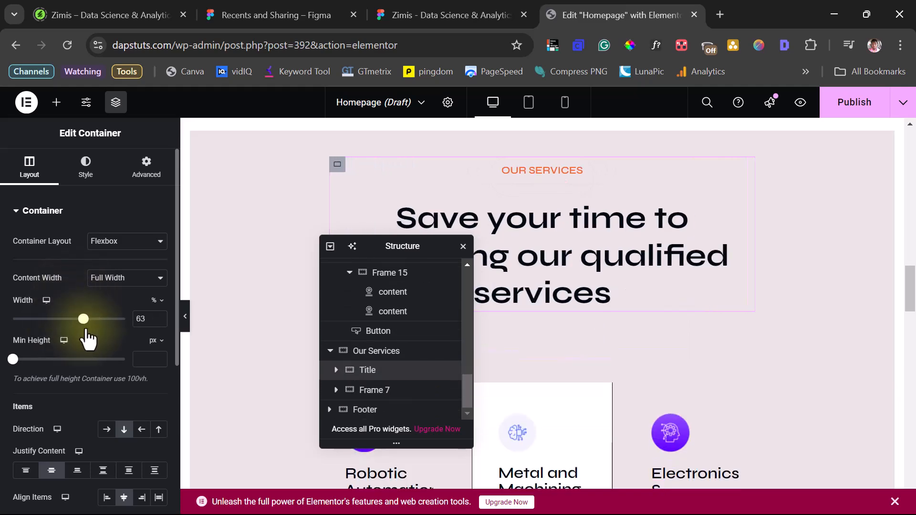
Step: Widen the footer's Frame 13 container, which holds the purple call-to-action banner
{"action": "scroll", "coordinate": [639, 299], "scroll_direction": "down", "scroll_amount": 15}
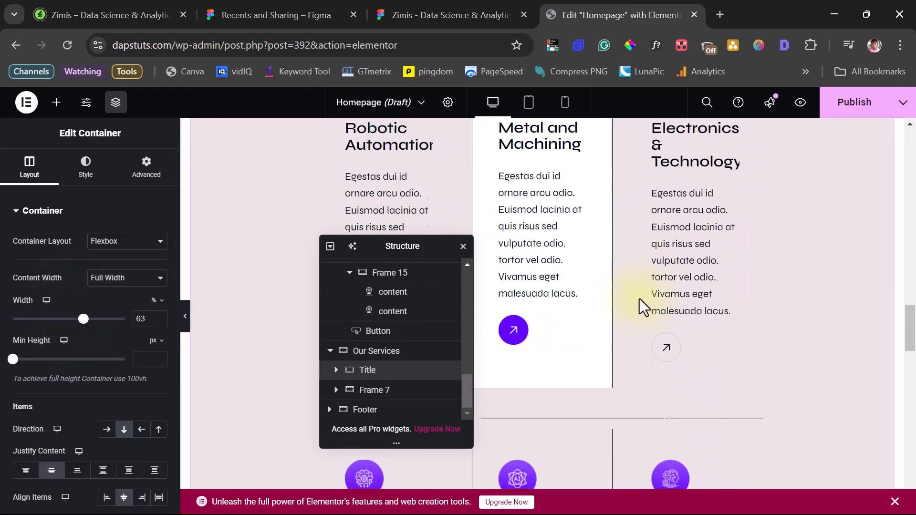
{"action": "scroll", "coordinate": [639, 299], "scroll_direction": "down", "scroll_amount": 4}
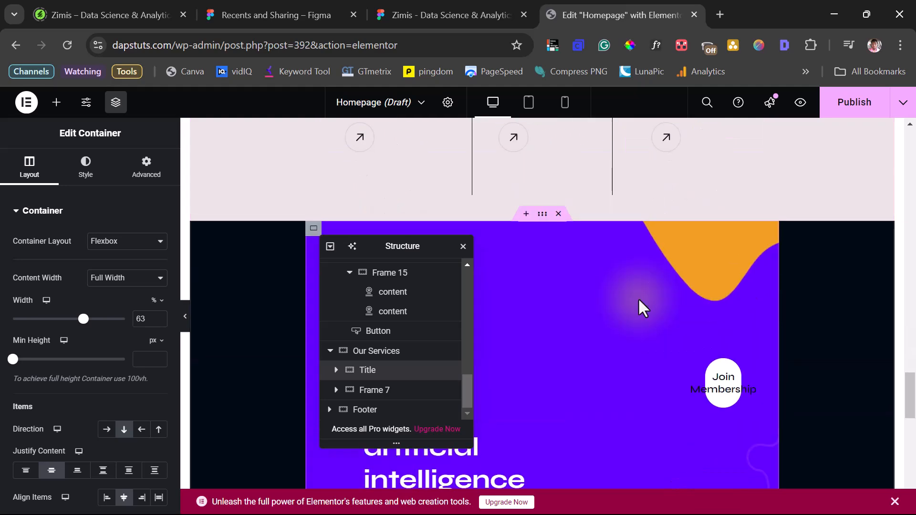
{"action": "scroll", "coordinate": [655, 329], "scroll_direction": "down", "scroll_amount": 1}
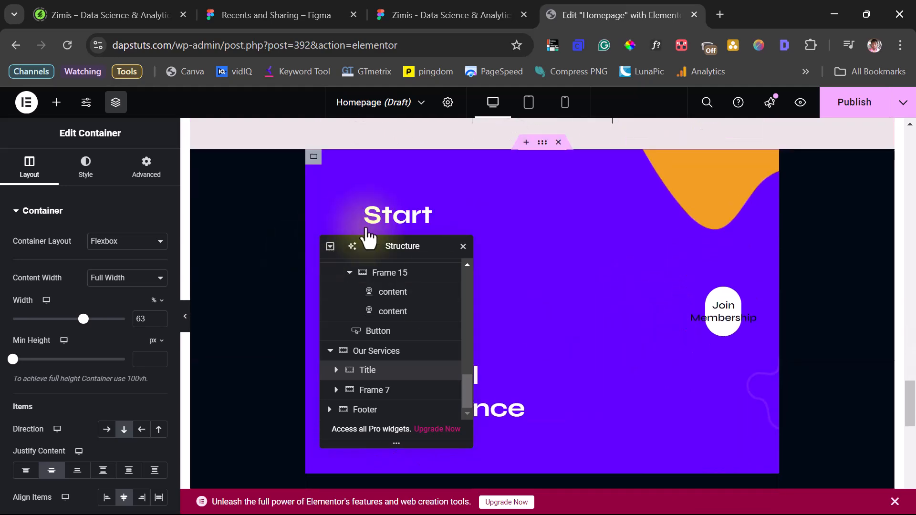
{"action": "left_click", "coordinate": [313, 155]}
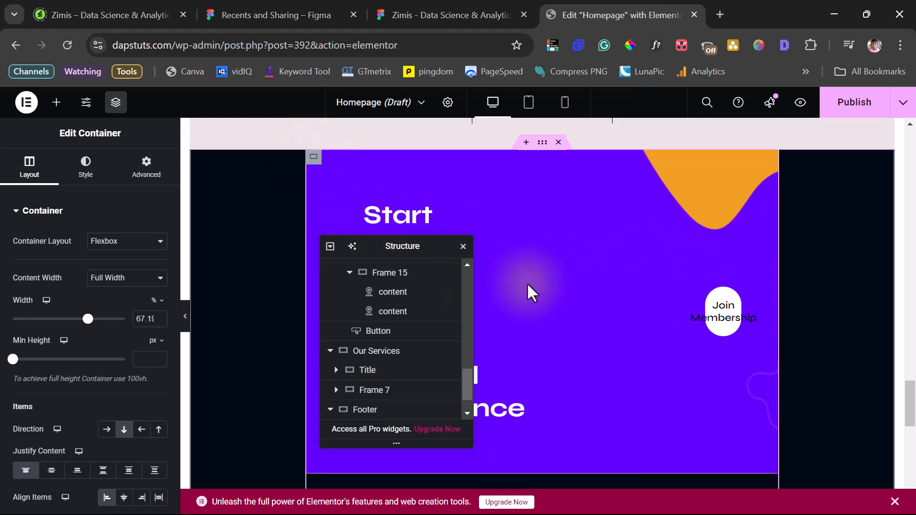
{"action": "scroll", "coordinate": [400, 377], "scroll_direction": "down", "scroll_amount": 1}
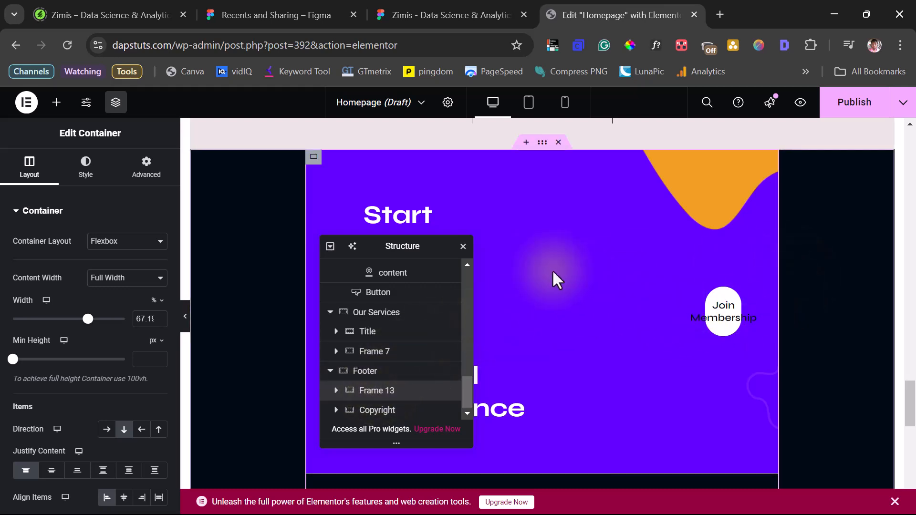
Step: Set the custom width of the Join Membership button in the footer banner to 30%
{"action": "left_click_drag", "start_coordinate": [387, 249], "coordinate": [668, 374]}
{"action": "left_click", "coordinate": [436, 337]}
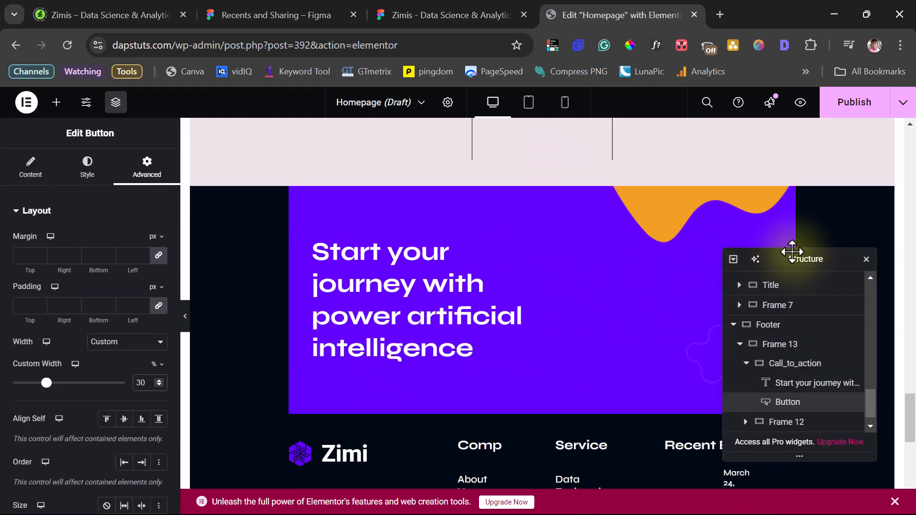
{"action": "left_click_drag", "start_coordinate": [793, 253], "coordinate": [816, 301]}
{"action": "left_click", "coordinate": [747, 302]}
{"action": "left_click", "coordinate": [835, 476]}
Step: Justify the Call_to_action container's items with space between
{"action": "left_click", "coordinate": [797, 404]}
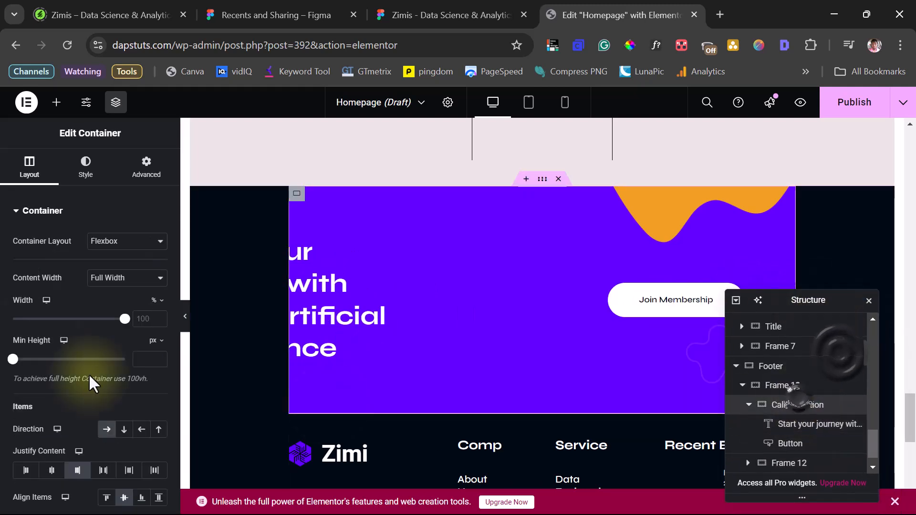
{"action": "scroll", "coordinate": [116, 296], "scroll_direction": "down", "scroll_amount": 5}
{"action": "left_click", "coordinate": [116, 296]}
Step: Set the font size of the banner heading "Start your journey with power artificial intelligence" to 22 px
{"action": "left_click", "coordinate": [427, 319]}
{"action": "left_click_drag", "start_coordinate": [75, 383], "coordinate": [32, 396]}
{"action": "left_click", "coordinate": [86, 171]}
{"action": "left_click", "coordinate": [159, 295]}
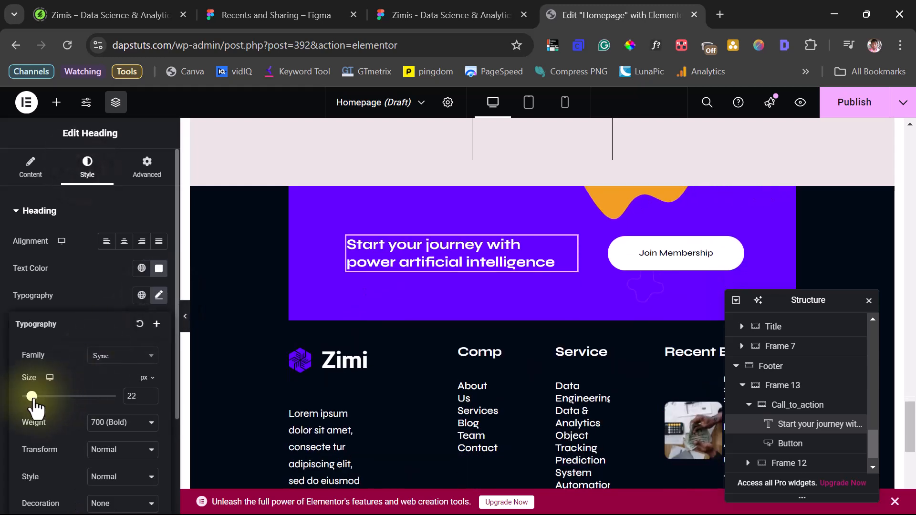
Step: Unlink the Call_to_action container's margins and set the top margin to -100 px
{"action": "left_click", "coordinate": [795, 410]}
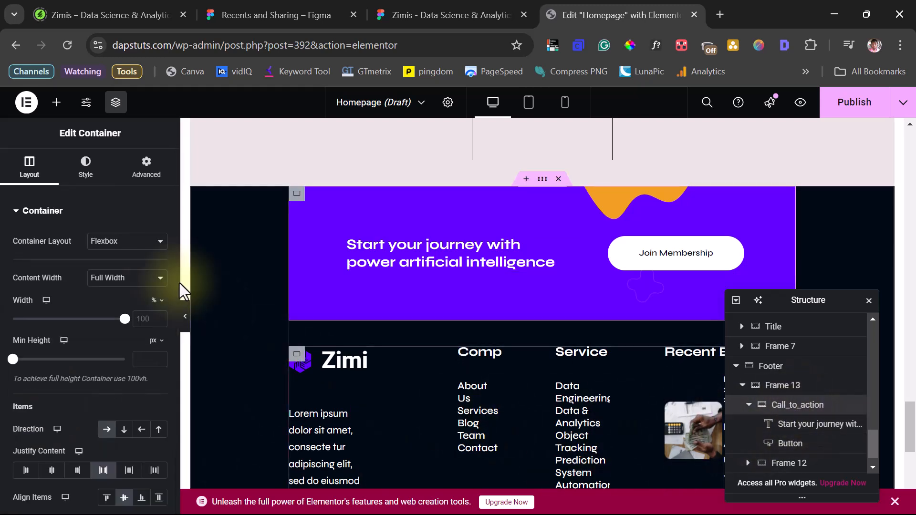
{"action": "left_click", "coordinate": [146, 164]}
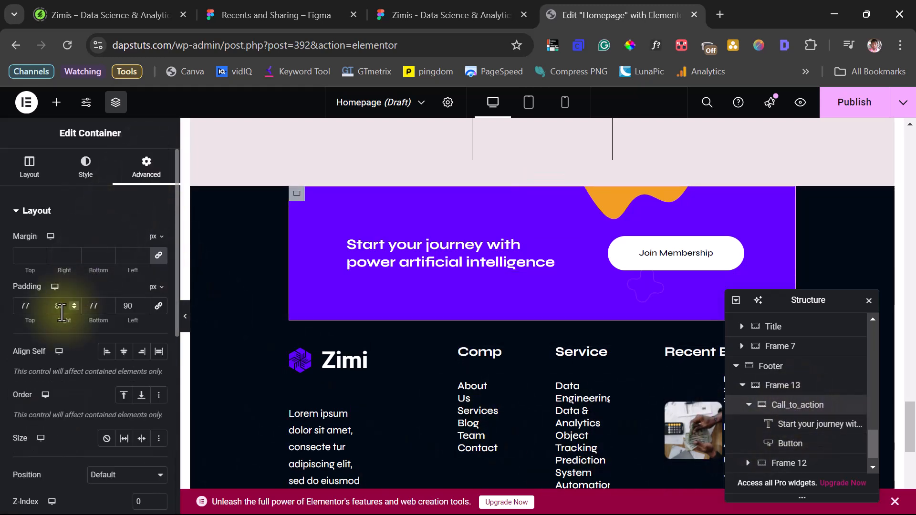
{"action": "left_click", "coordinate": [161, 255]}
{"action": "left_click", "coordinate": [21, 255]}
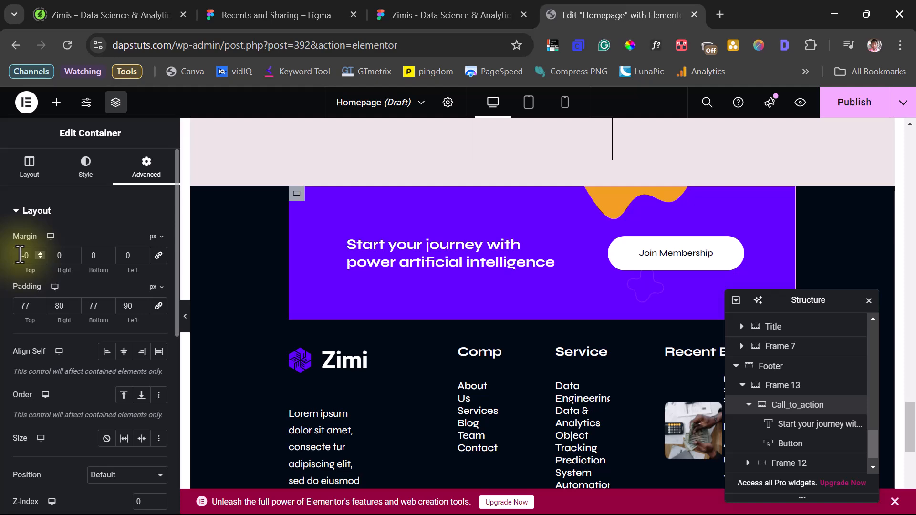
{"action": "type", "text": "-1000"}
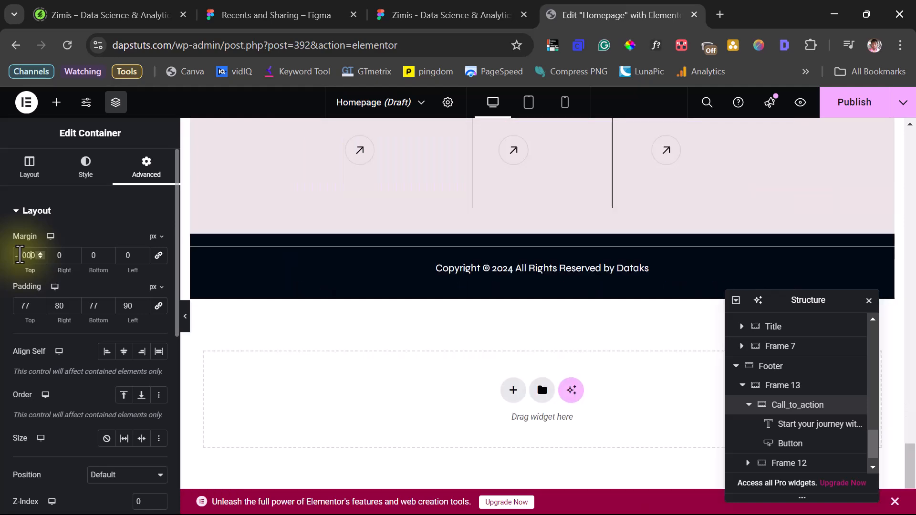
{"action": "key", "text": "BackSpace"}
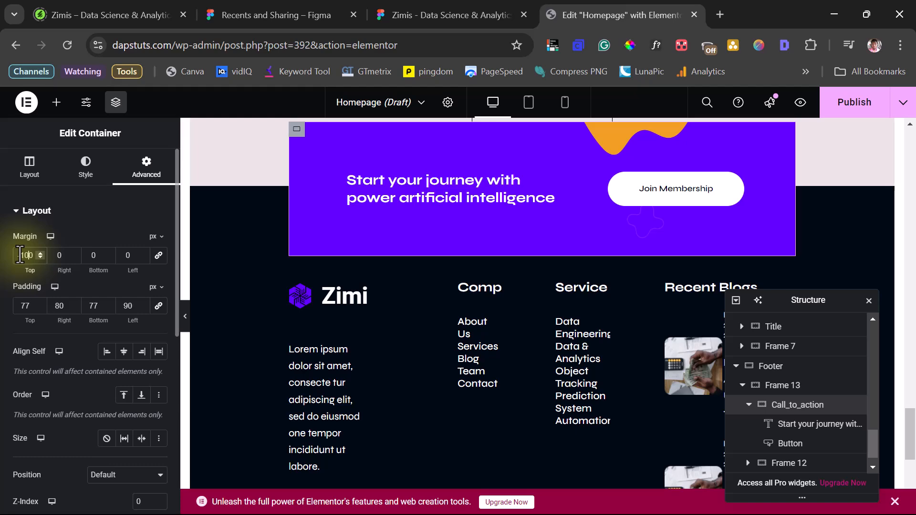
Step: Set the Our Services container's bottom padding to 80 px
{"action": "scroll", "coordinate": [377, 288], "scroll_direction": "up", "scroll_amount": 6}
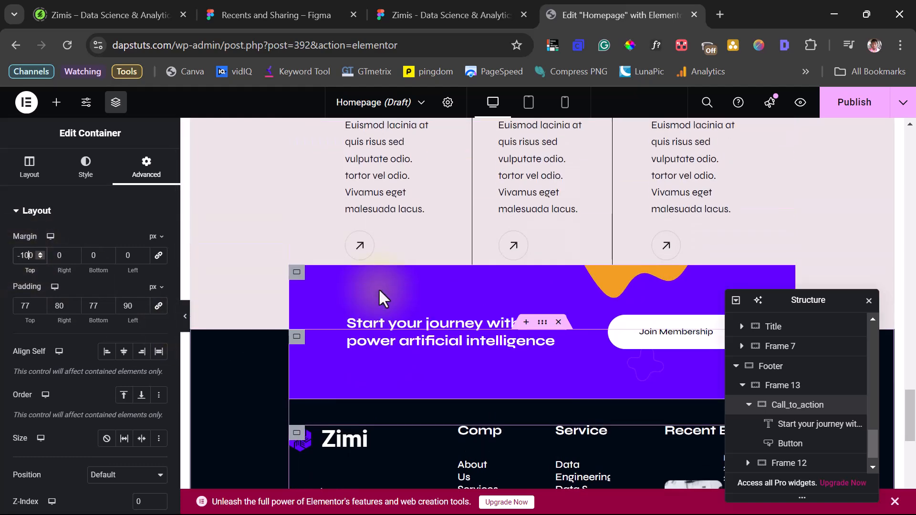
{"action": "scroll", "coordinate": [387, 297], "scroll_direction": "up", "scroll_amount": 2}
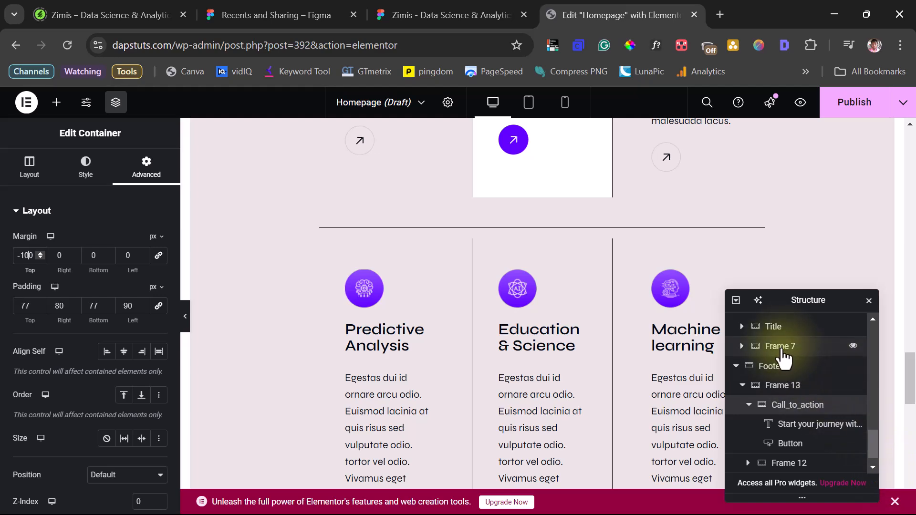
{"action": "left_click", "coordinate": [736, 366]}
{"action": "left_click_drag", "start_coordinate": [777, 430], "coordinate": [770, 409]}
{"action": "left_click", "coordinate": [770, 406]}
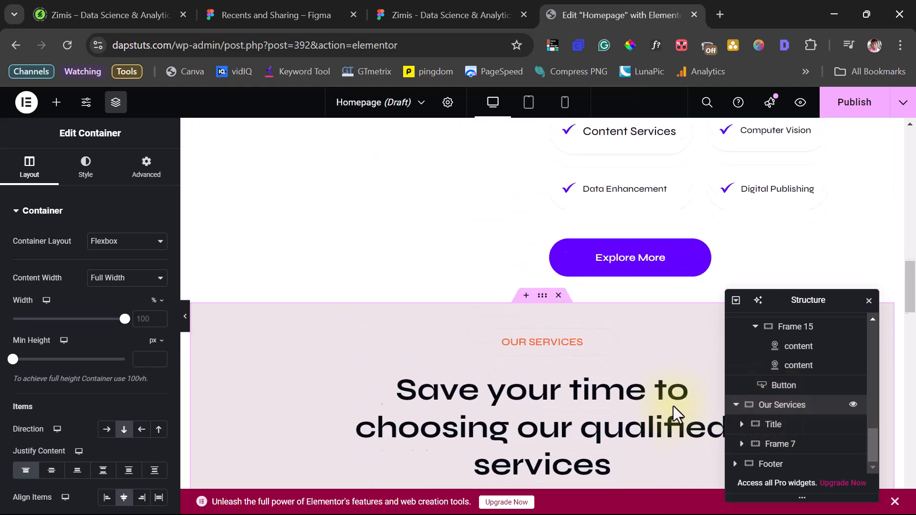
{"action": "scroll", "coordinate": [503, 384], "scroll_direction": "down", "scroll_amount": 12}
{"action": "scroll", "coordinate": [491, 380], "scroll_direction": "down", "scroll_amount": 5}
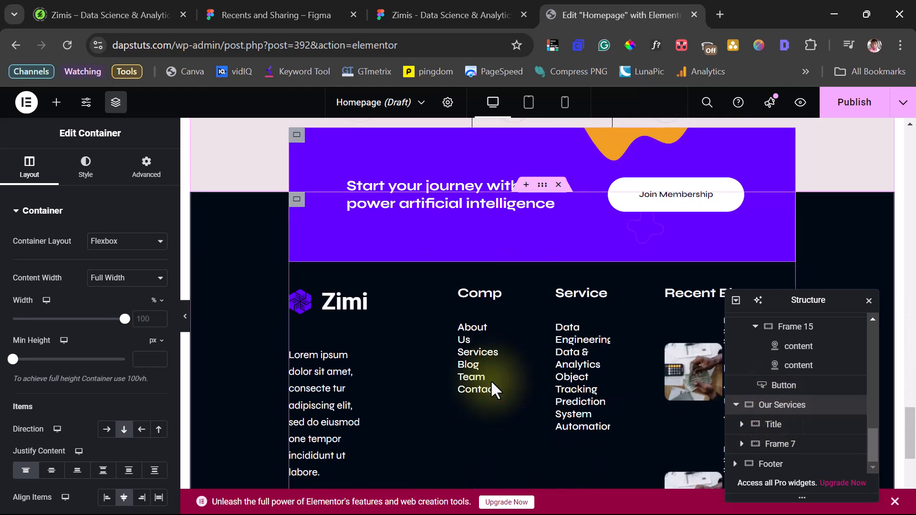
{"action": "scroll", "coordinate": [490, 384], "scroll_direction": "up", "scroll_amount": 4}
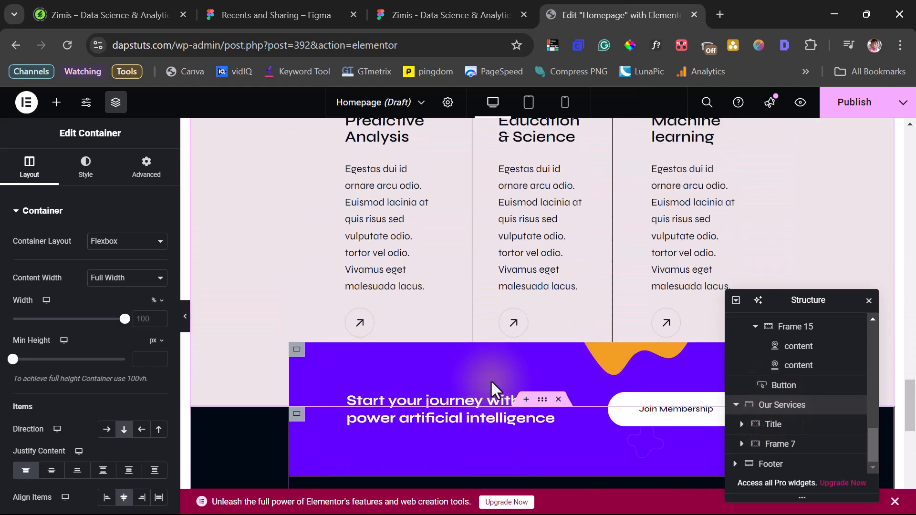
{"action": "left_click", "coordinate": [141, 167]}
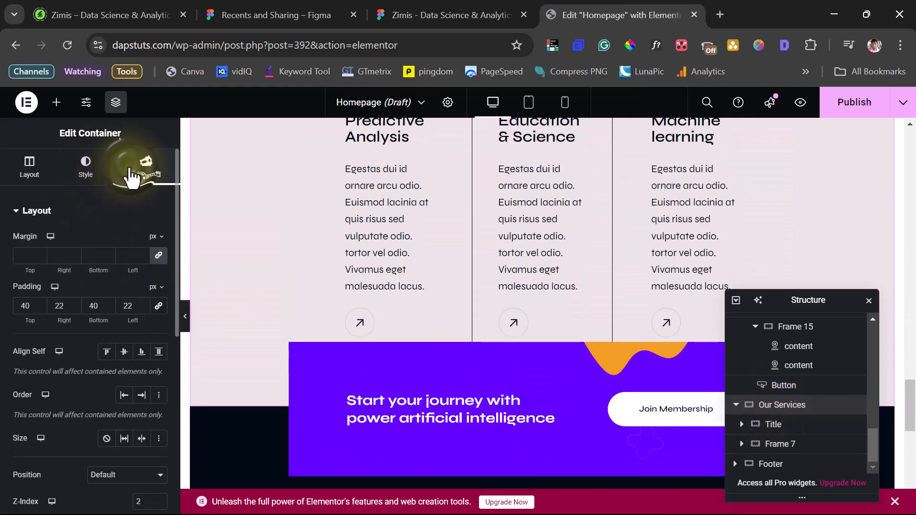
{"action": "double_click", "coordinate": [89, 305]}
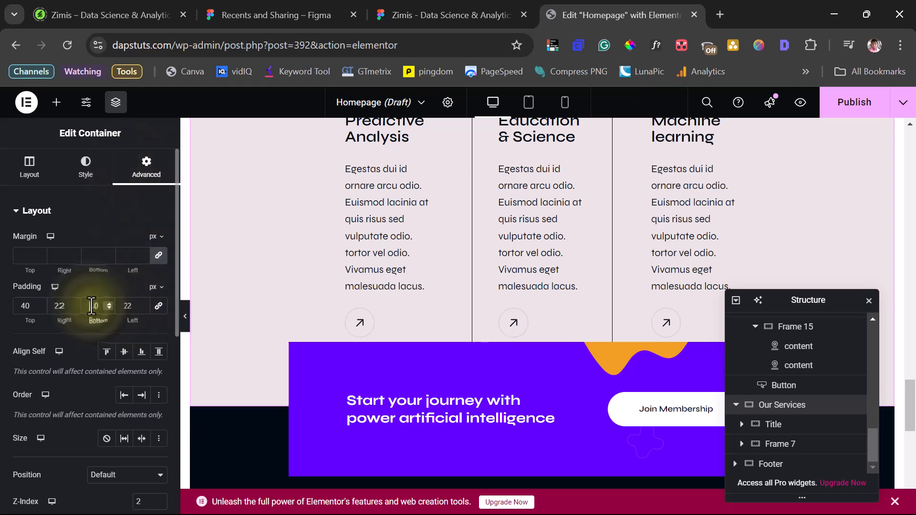
{"action": "type", "text": "80"}
{"action": "scroll", "coordinate": [540, 315], "scroll_direction": "down", "scroll_amount": 3}
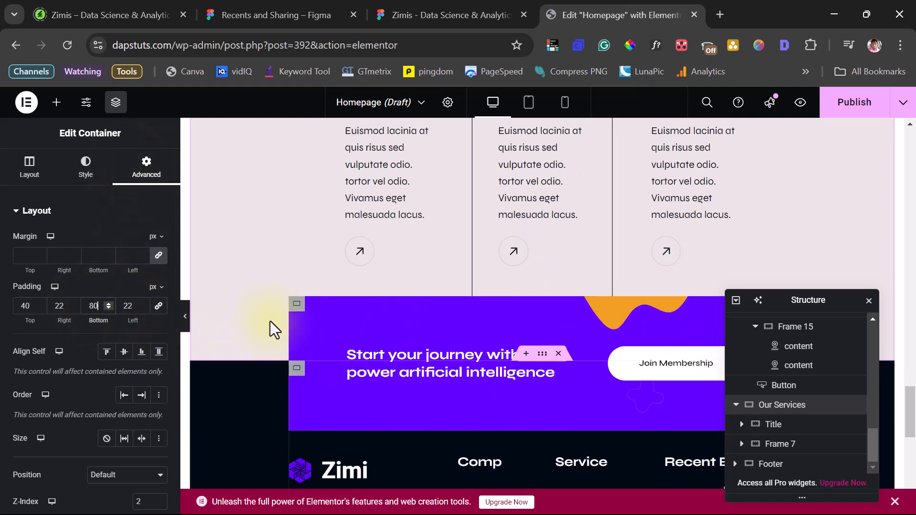
Step: Preview the banner without the editing controls and set the Our Services container's bottom padding to 150 px
{"action": "left_click", "coordinate": [185, 325]}
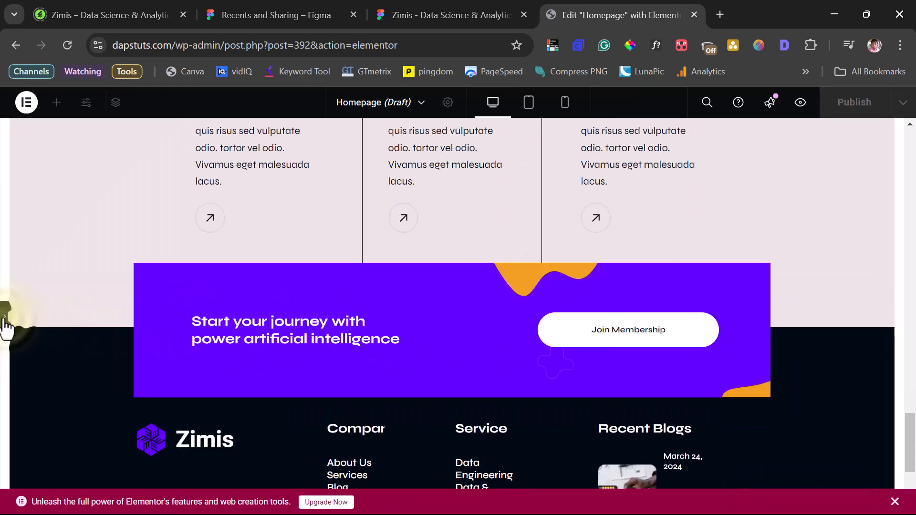
{"action": "left_click", "coordinate": [27, 327]}
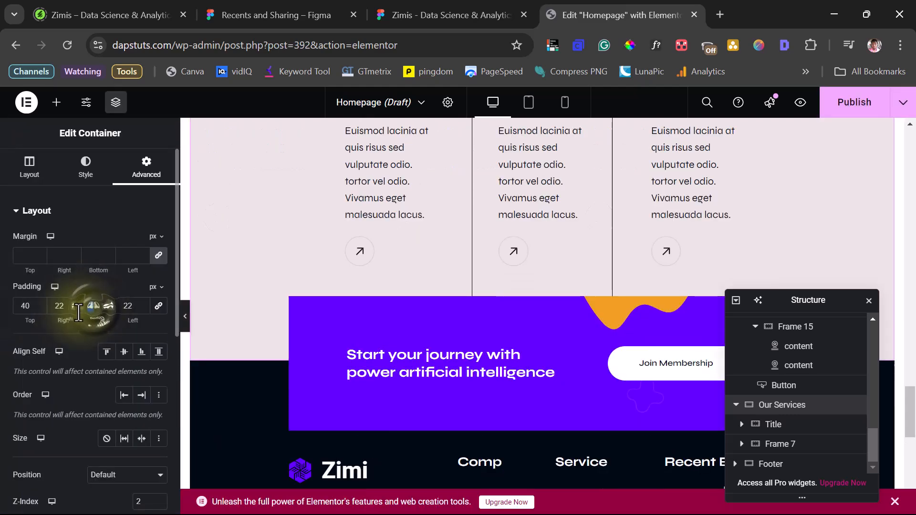
{"action": "type", "text": "10"}
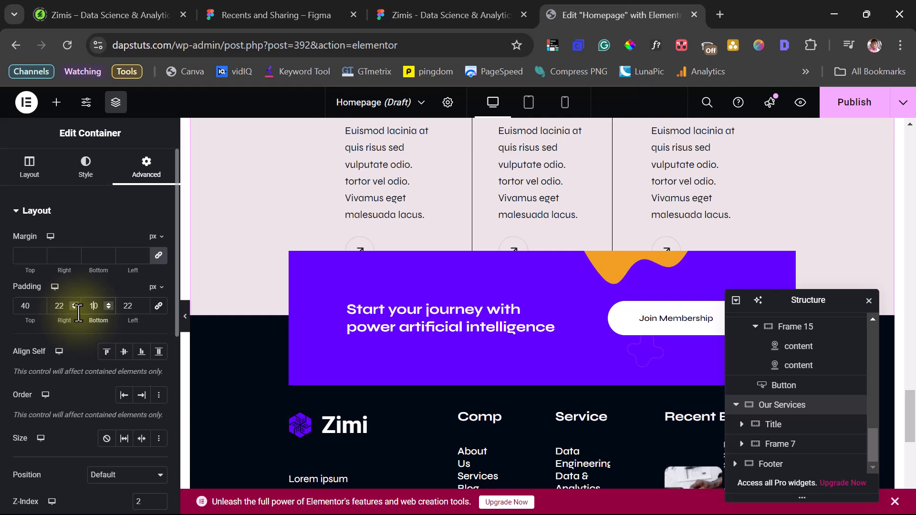
{"action": "type", "text": "5"}
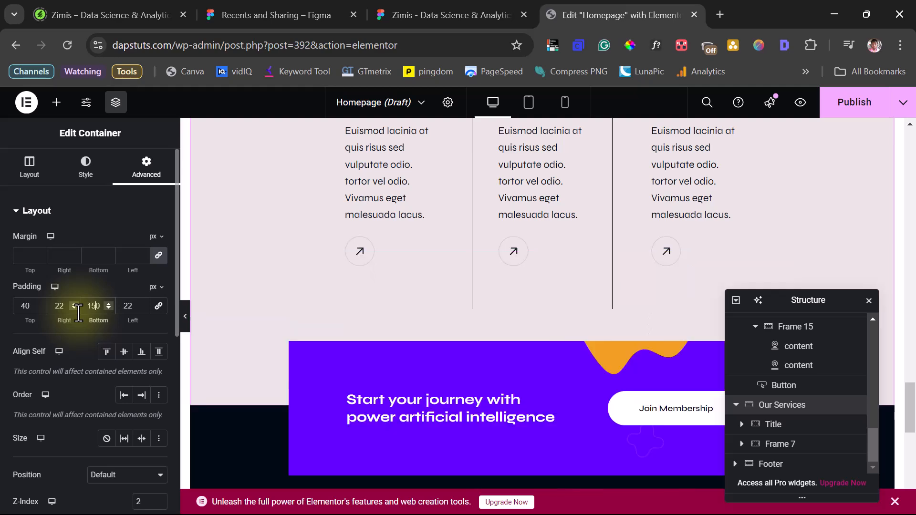
Step: Review the desktop page up to its header without the editing controls
{"action": "left_click", "coordinate": [184, 312]}
{"action": "scroll", "coordinate": [797, 295], "scroll_direction": "up", "scroll_amount": 10}
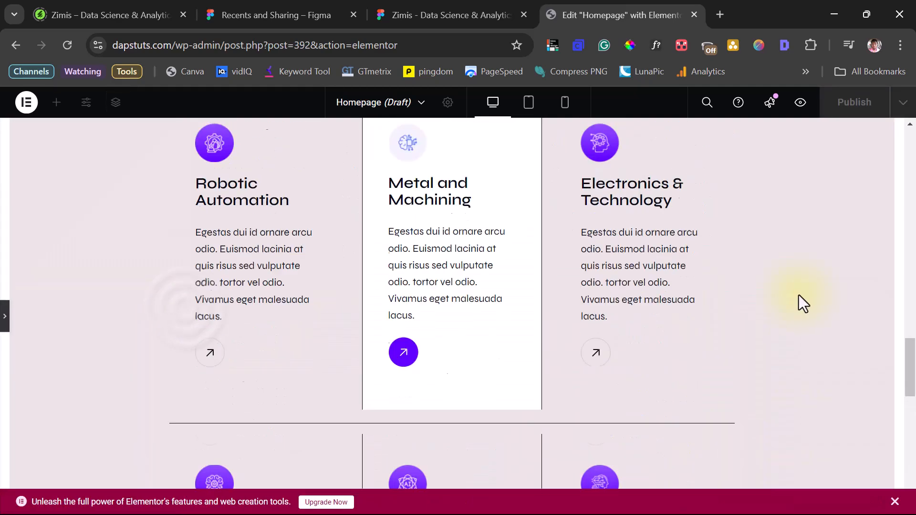
{"action": "scroll", "coordinate": [807, 292], "scroll_direction": "up", "scroll_amount": 15}
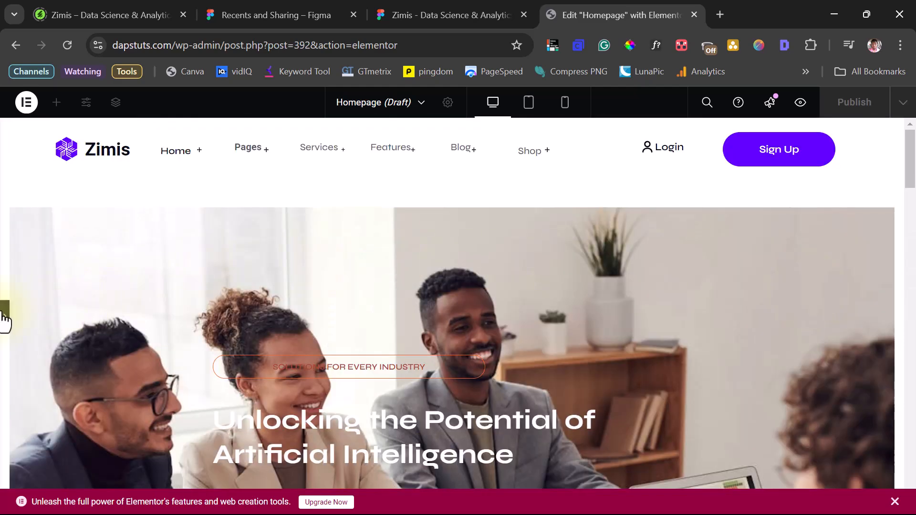
{"action": "left_click", "coordinate": [4, 311]}
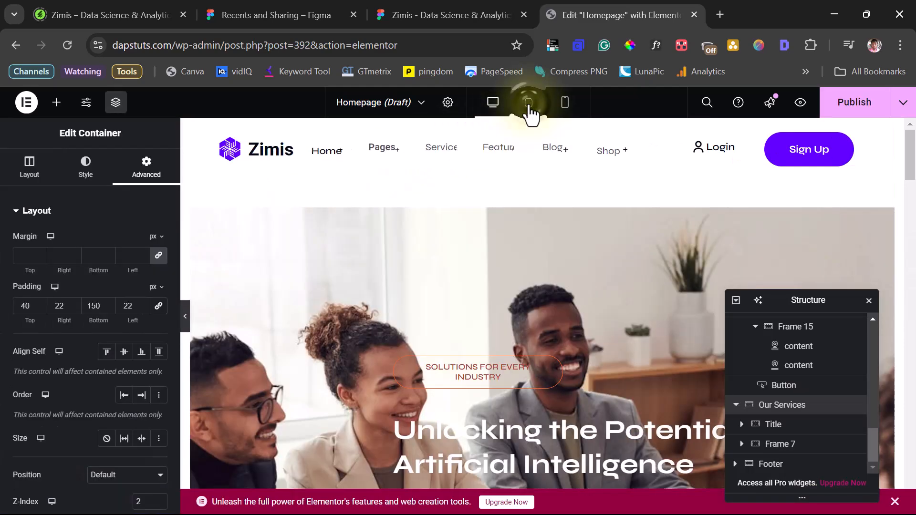
Step: Switch to the tablet portrait preview and check the About, services and footer sections
{"action": "left_click", "coordinate": [528, 103]}
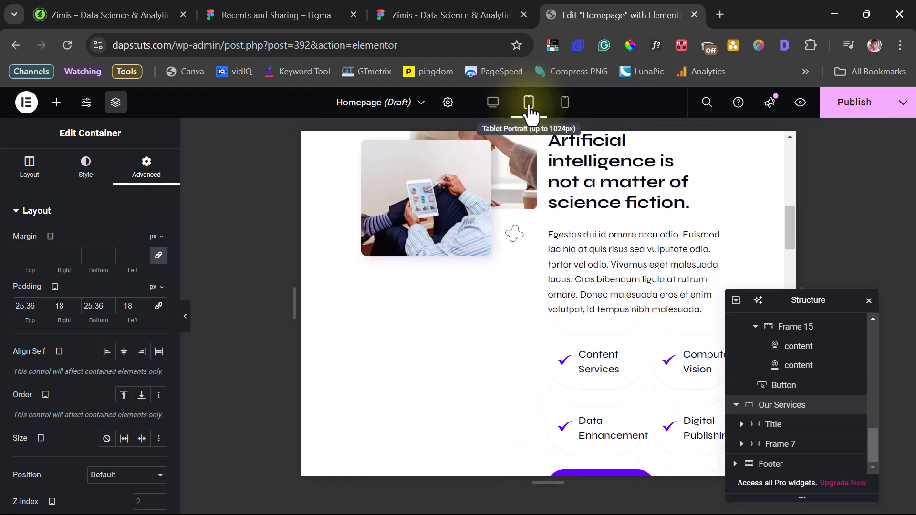
{"action": "scroll", "coordinate": [523, 262], "scroll_direction": "up", "scroll_amount": 5}
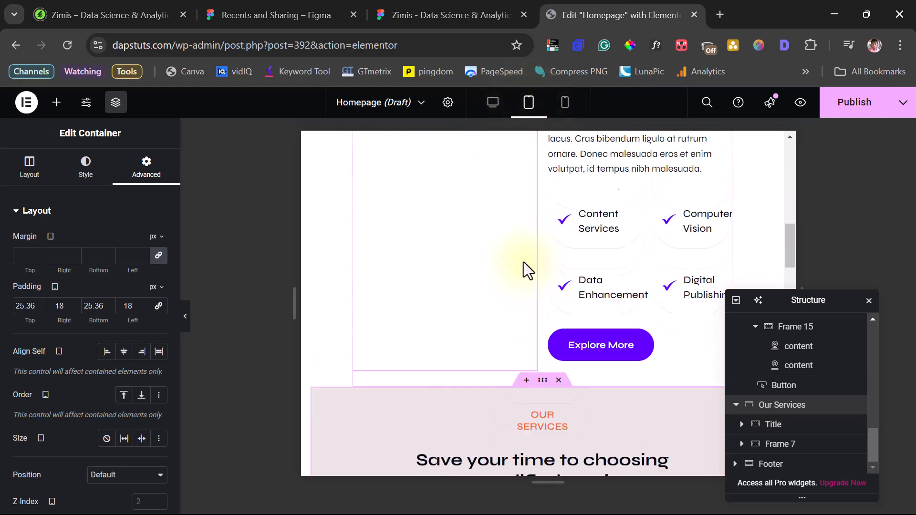
{"action": "scroll", "coordinate": [523, 262], "scroll_direction": "up", "scroll_amount": 2}
{"action": "scroll", "coordinate": [522, 261], "scroll_direction": "down", "scroll_amount": 10}
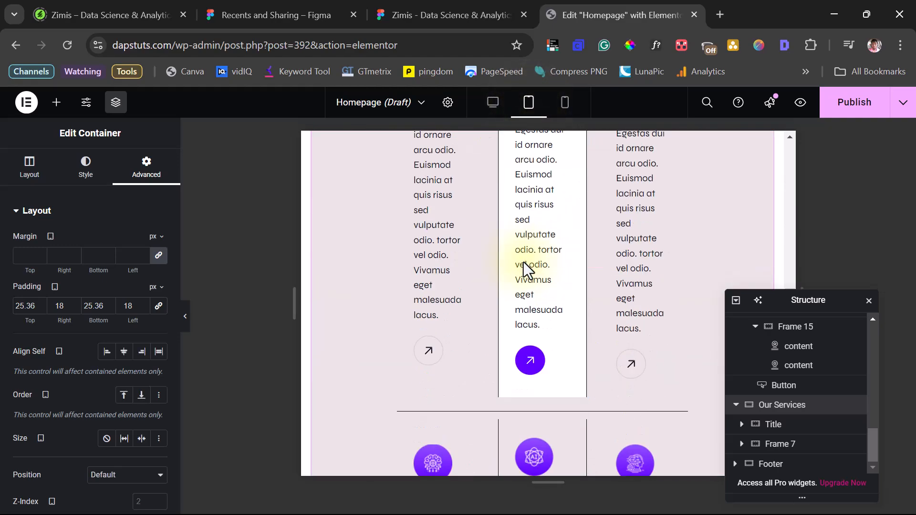
{"action": "scroll", "coordinate": [522, 262], "scroll_direction": "down", "scroll_amount": 10}
{"action": "scroll", "coordinate": [523, 262], "scroll_direction": "up", "scroll_amount": 7}
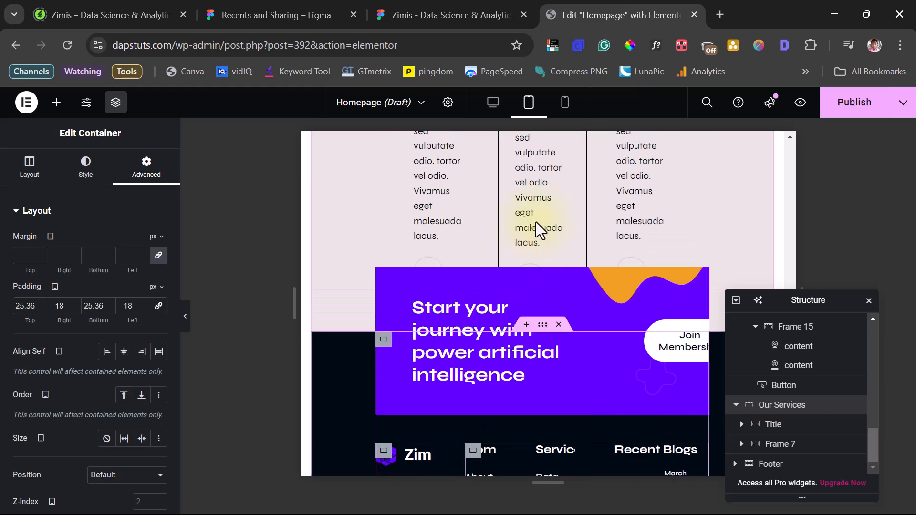
Step: Switch to the mobile preview and check the layout from the services section through the footer and back up to the About section
{"action": "left_click", "coordinate": [565, 102]}
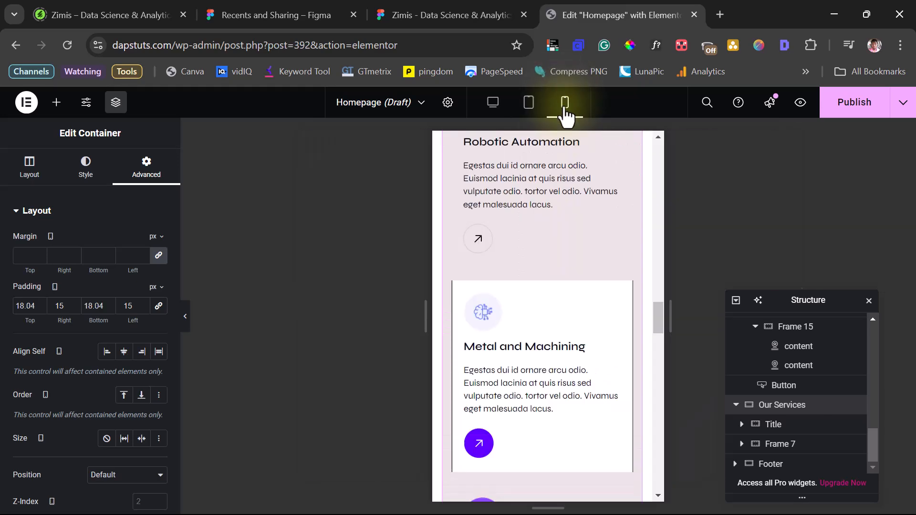
{"action": "scroll", "coordinate": [566, 213], "scroll_direction": "up", "scroll_amount": 4}
{"action": "scroll", "coordinate": [576, 265], "scroll_direction": "down", "scroll_amount": 11}
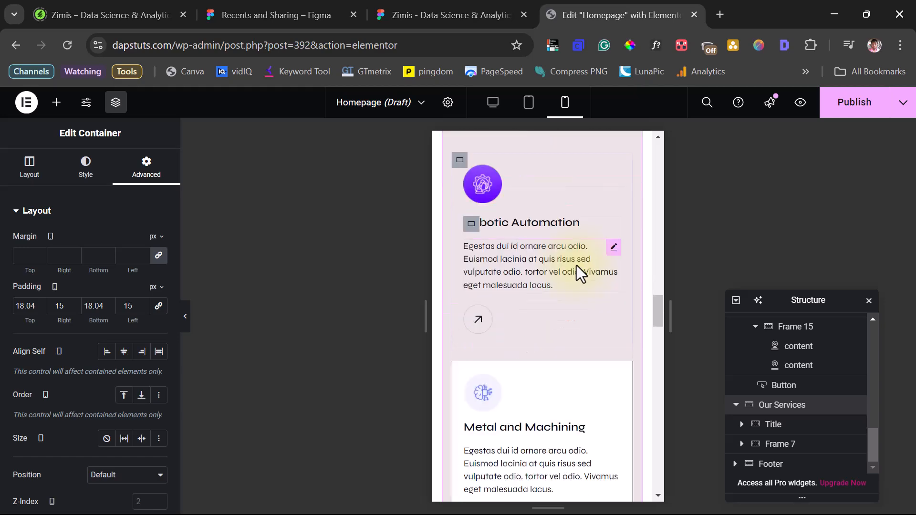
{"action": "scroll", "coordinate": [576, 265], "scroll_direction": "down", "scroll_amount": 15}
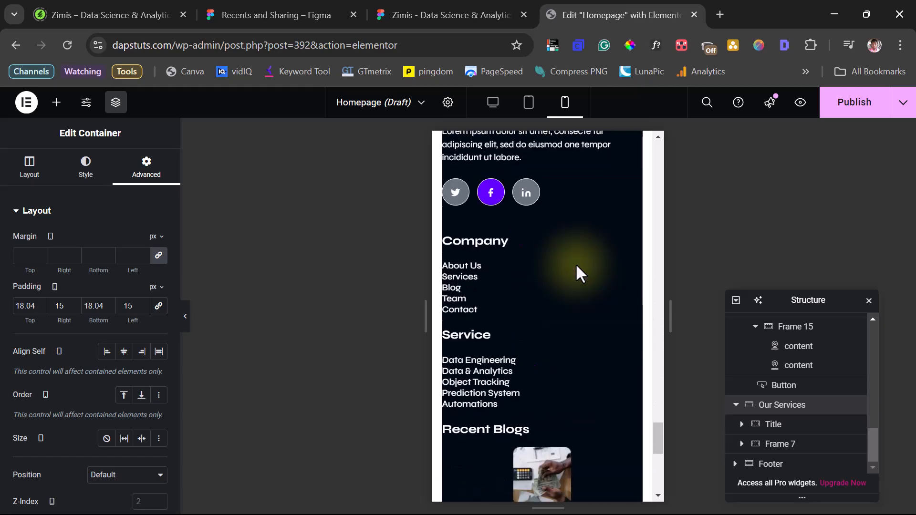
{"action": "scroll", "coordinate": [575, 263], "scroll_direction": "up", "scroll_amount": 15}
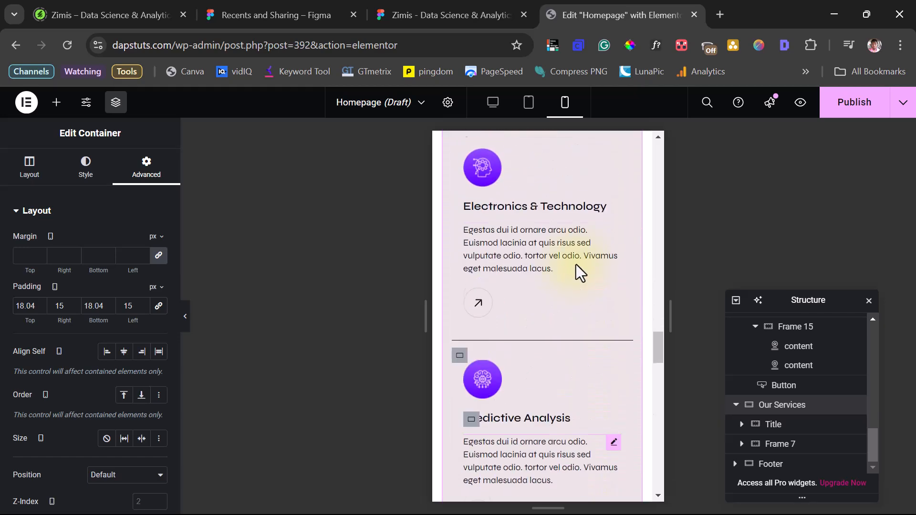
{"action": "scroll", "coordinate": [576, 265], "scroll_direction": "up", "scroll_amount": 10}
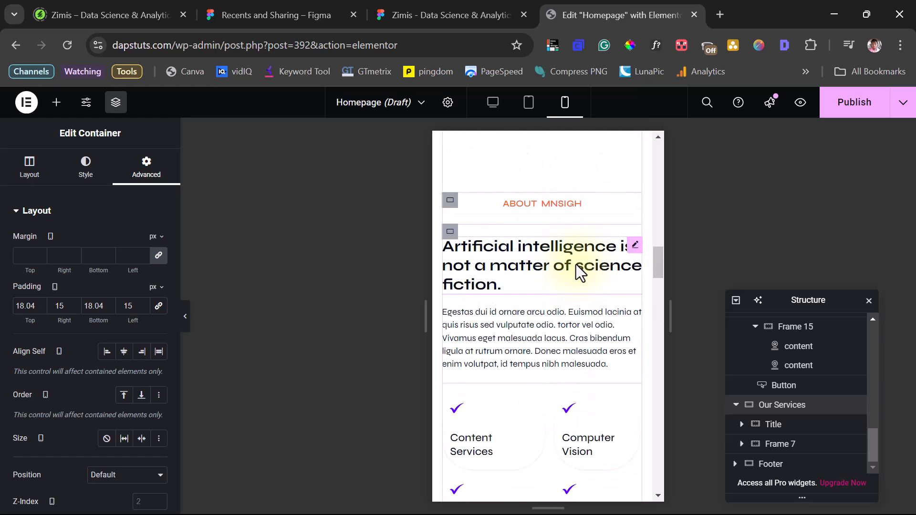
Step: For mobile, place the Content Services box's icon left of its title and set the title's font size to 10 px
{"action": "scroll", "coordinate": [580, 272], "scroll_direction": "down", "scroll_amount": 4}
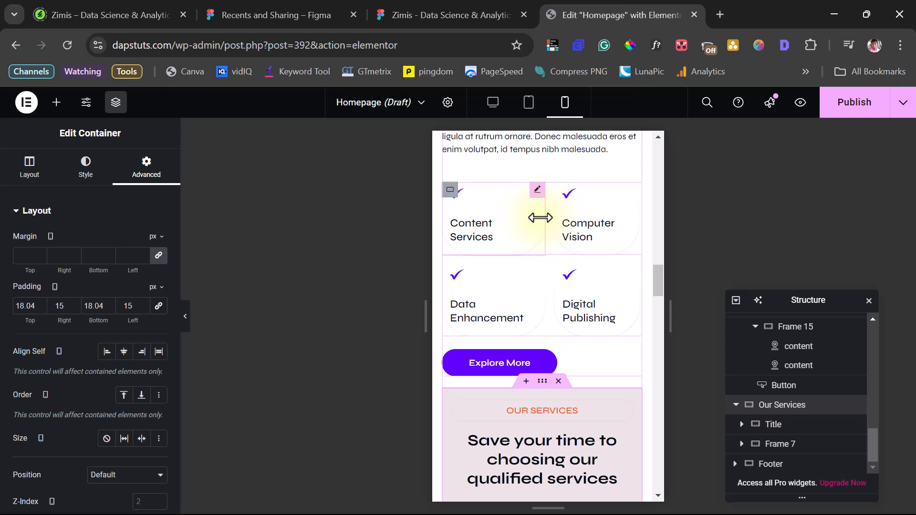
{"action": "left_click", "coordinate": [504, 229]}
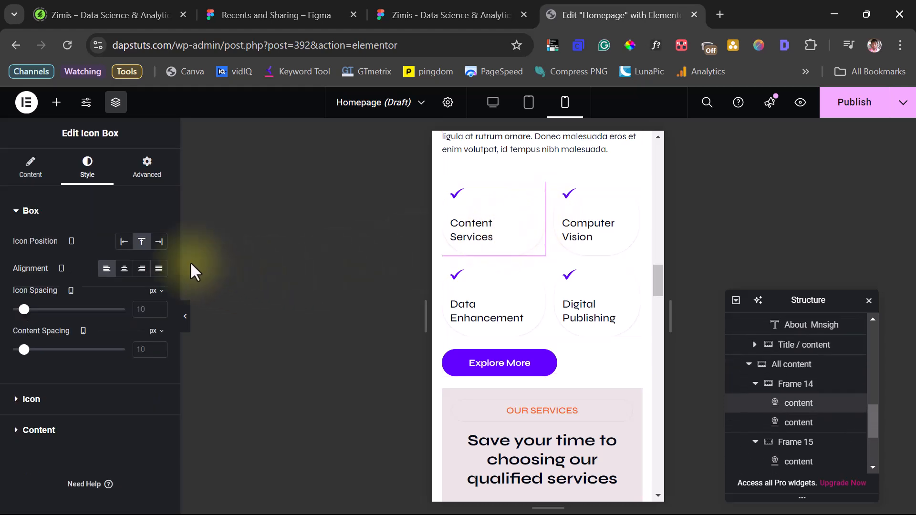
{"action": "left_click", "coordinate": [121, 243]}
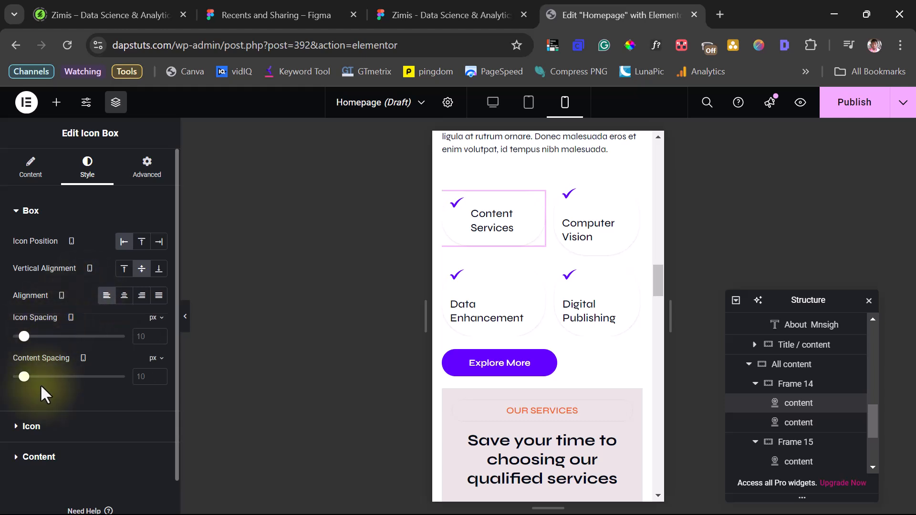
{"action": "left_click", "coordinate": [27, 458]}
{"action": "left_click", "coordinate": [159, 356]}
{"action": "left_click_drag", "start_coordinate": [28, 458], "coordinate": [26, 458]}
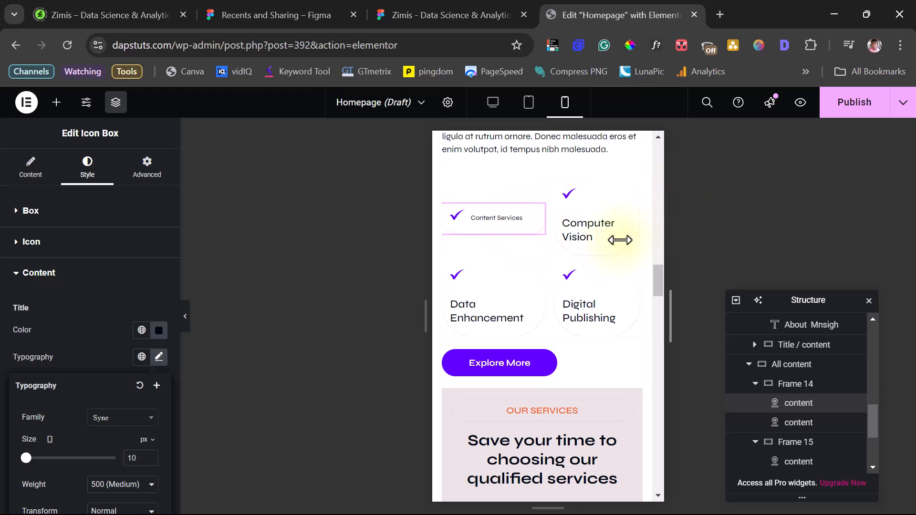
Step: Open the Computer Vision box's style settings and look over the About section in the mobile preview
{"action": "scroll", "coordinate": [564, 280], "scroll_direction": "down", "scroll_amount": 3}
{"action": "scroll", "coordinate": [566, 284], "scroll_direction": "up", "scroll_amount": 3}
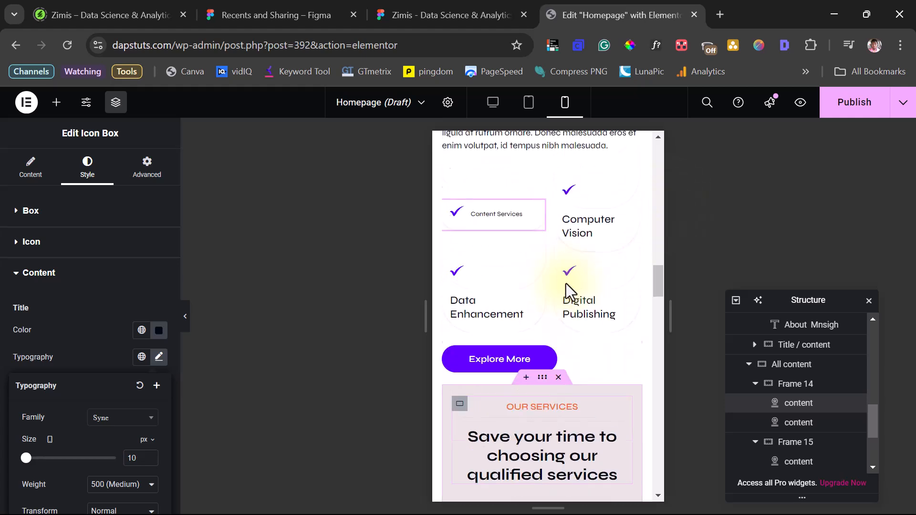
{"action": "left_click", "coordinate": [589, 229]}
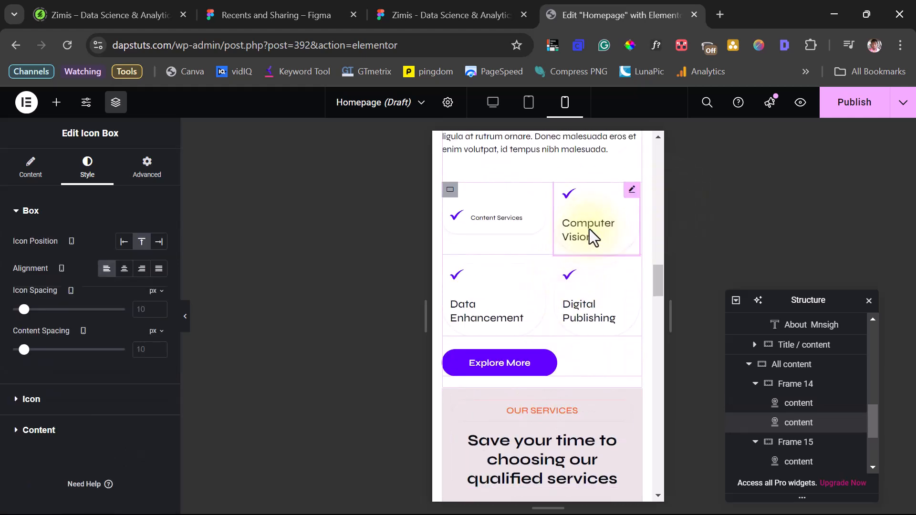
{"action": "scroll", "coordinate": [589, 229], "scroll_direction": "up", "scroll_amount": 10}
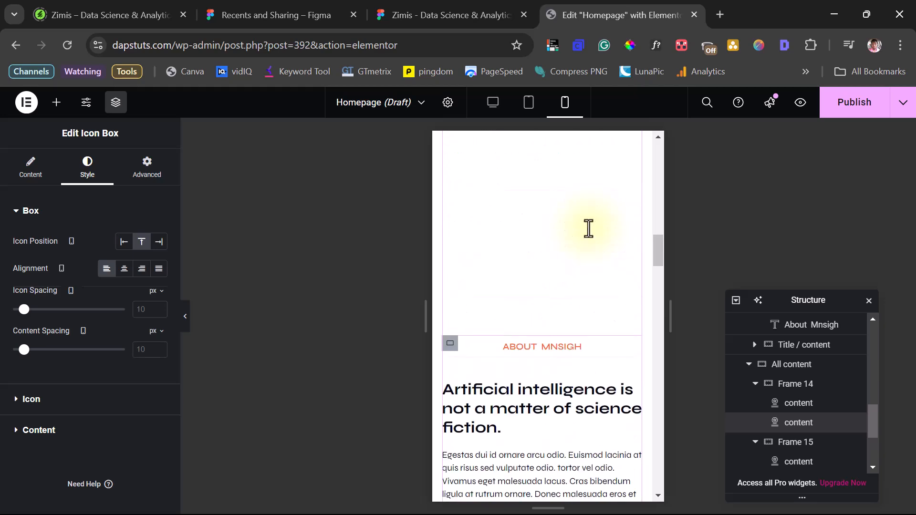
{"action": "scroll", "coordinate": [589, 228], "scroll_direction": "up", "scroll_amount": 3}
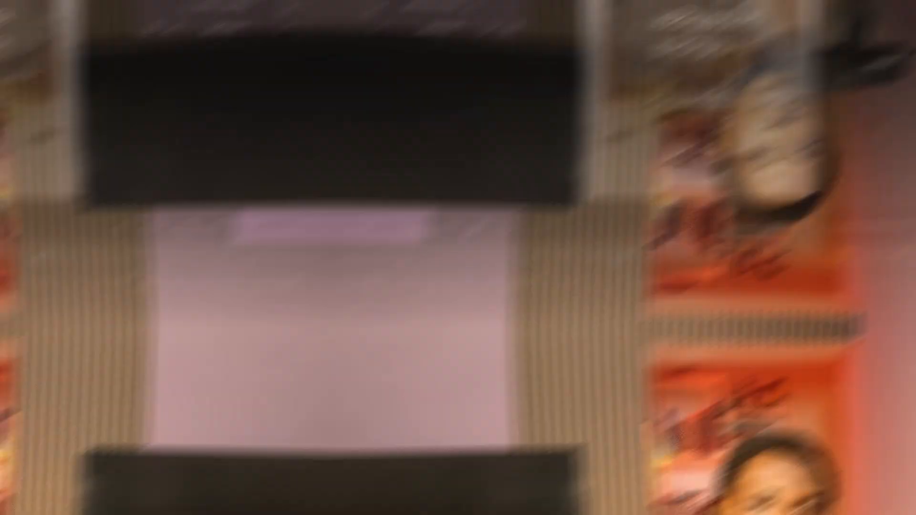